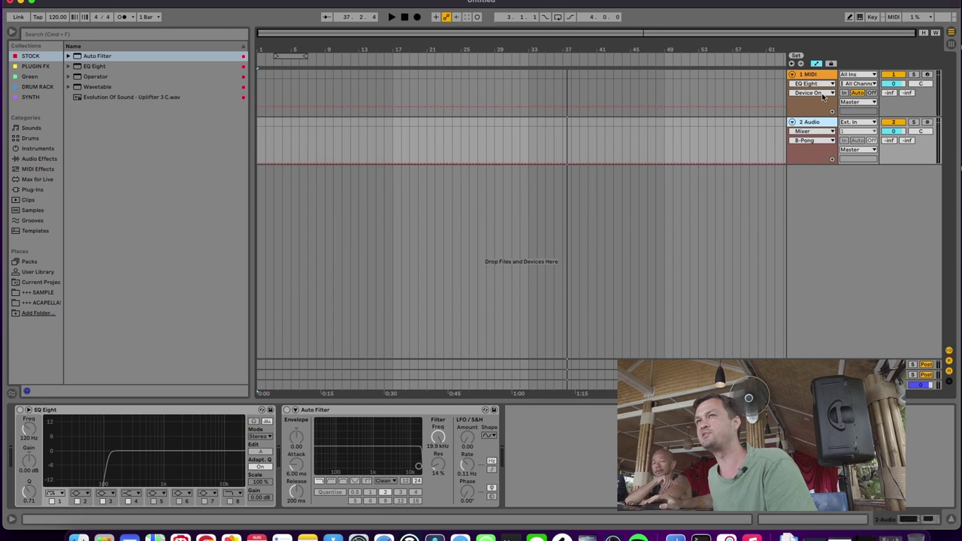
Place Evolution Of Sound - Drum Loop 13 125BPM.wav on the audio track and position the clip to start at bar 11.
{"action": "left_click", "coordinate": [822, 79]}
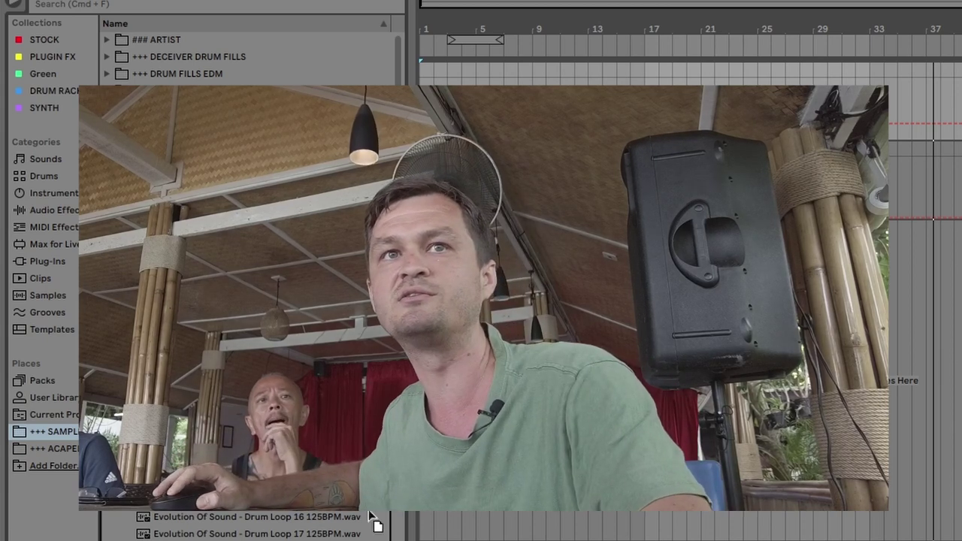
{"action": "mouse_move", "coordinate": [546, 180]}
{"action": "left_mouse_down"}
{"action": "mouse_move", "coordinate": [576, 180]}
{"action": "mouse_move", "coordinate": [562, 177]}
{"action": "left_mouse_up"}
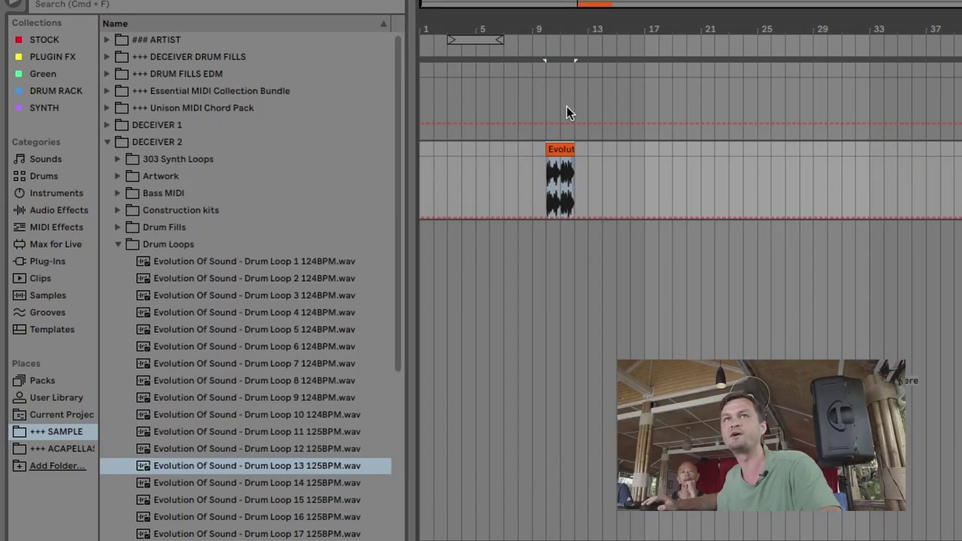
{"action": "left_click_drag", "start_coordinate": [556, 27], "coordinate": [555, 36]}
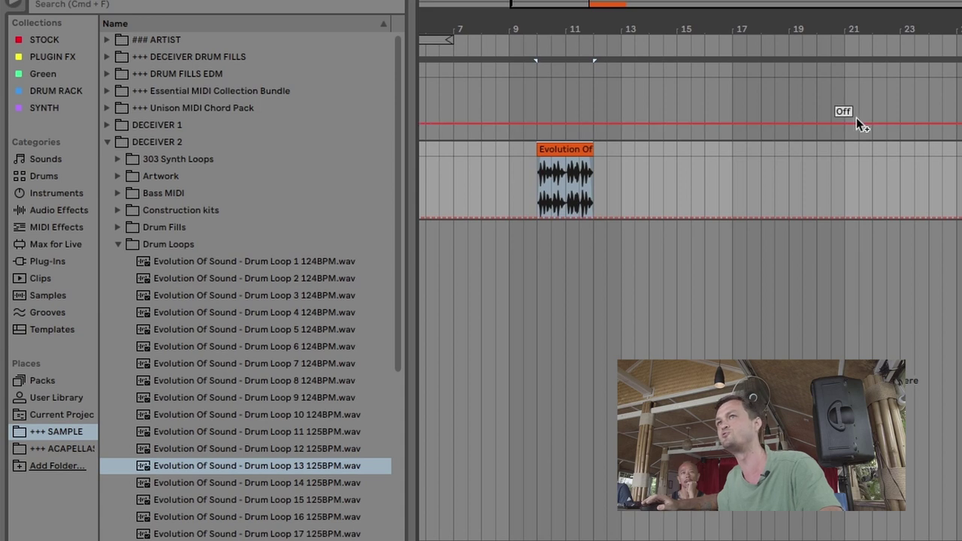
{"action": "key", "text": "Tab"}
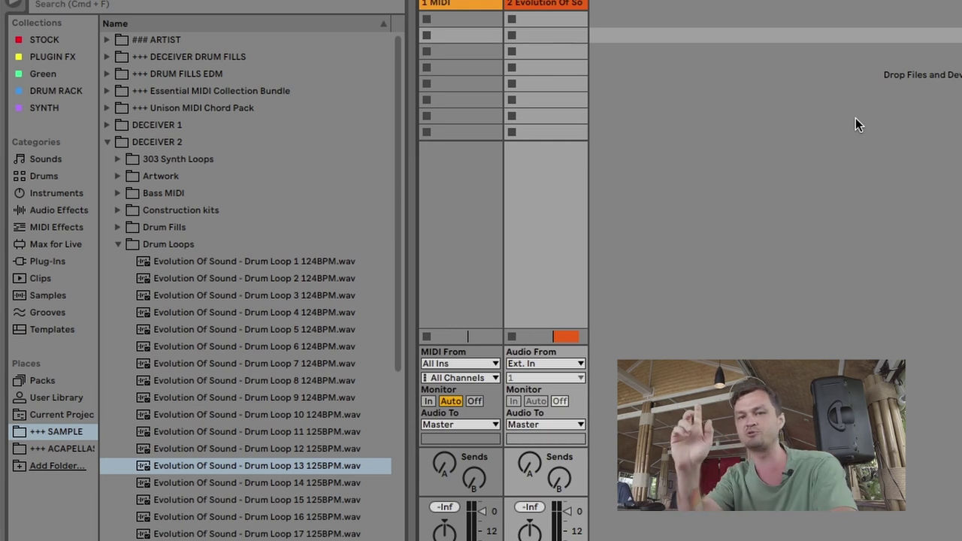
{"action": "key", "text": "Tab"}
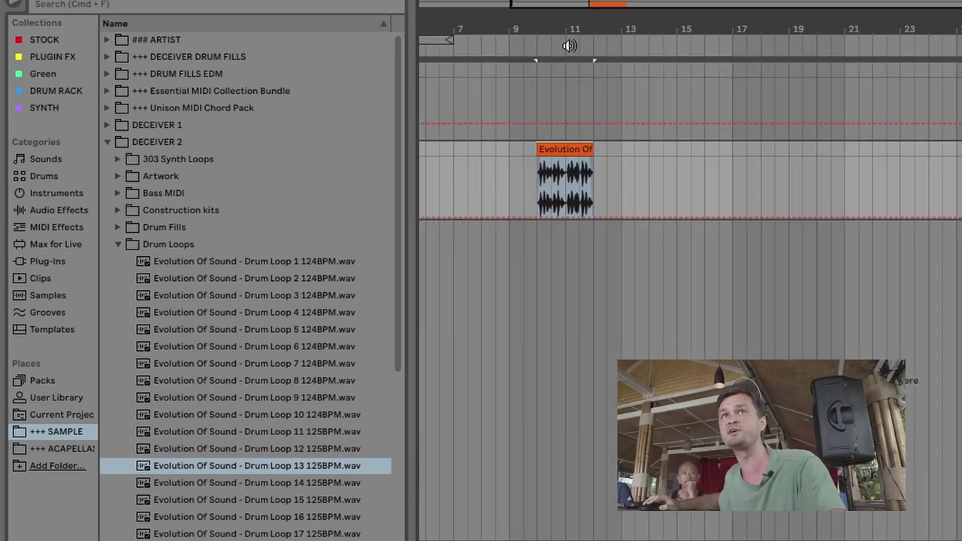
{"action": "left_click_drag", "start_coordinate": [574, 28], "coordinate": [624, 153]}
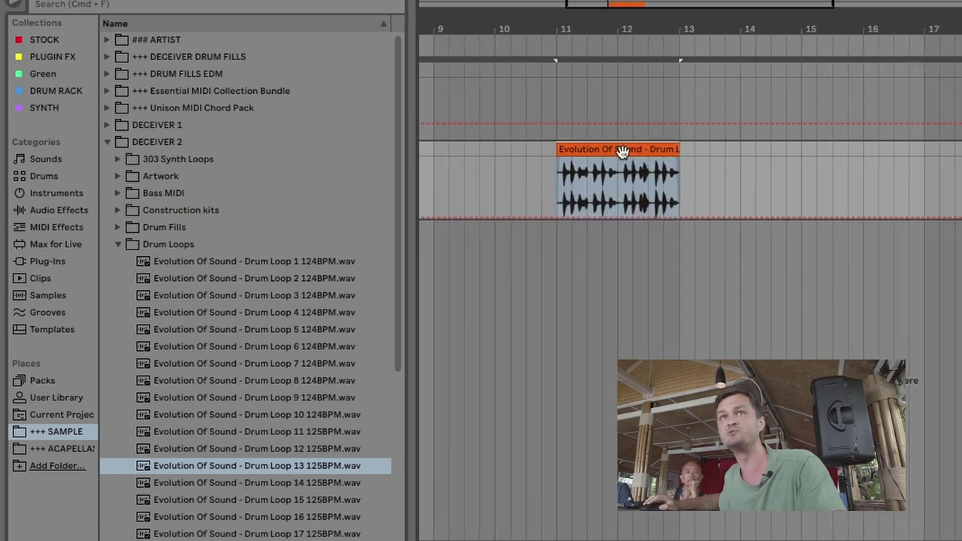
Set the arrangement loop to the drum loop clip, bars 11 to 13, and examine the transients in the clip's waveform.
{"action": "left_click", "coordinate": [557, 165]}
{"action": "key", "text": "super+l"}
{"action": "double_click", "coordinate": [658, 149]}
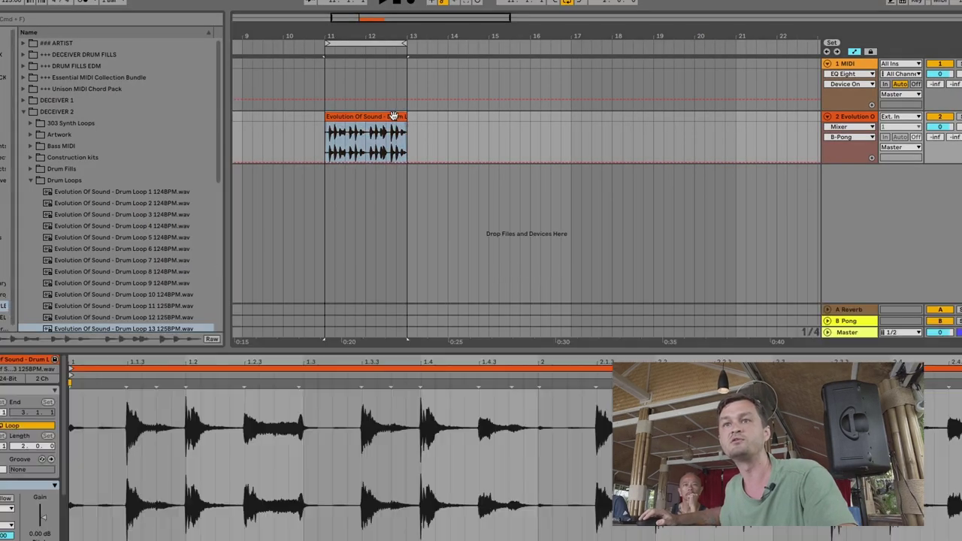
{"action": "left_click_drag", "start_coordinate": [126, 363], "coordinate": [128, 398]}
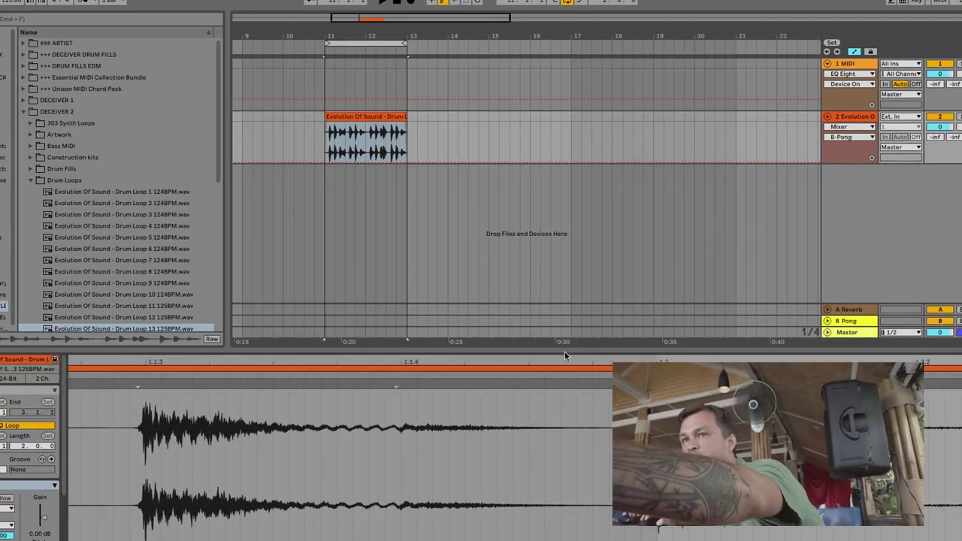
{"action": "mouse_move", "coordinate": [643, 360]}
{"action": "left_mouse_down"}
{"action": "mouse_move", "coordinate": [644, 421]}
{"action": "mouse_move", "coordinate": [644, 364]}
{"action": "left_mouse_up"}
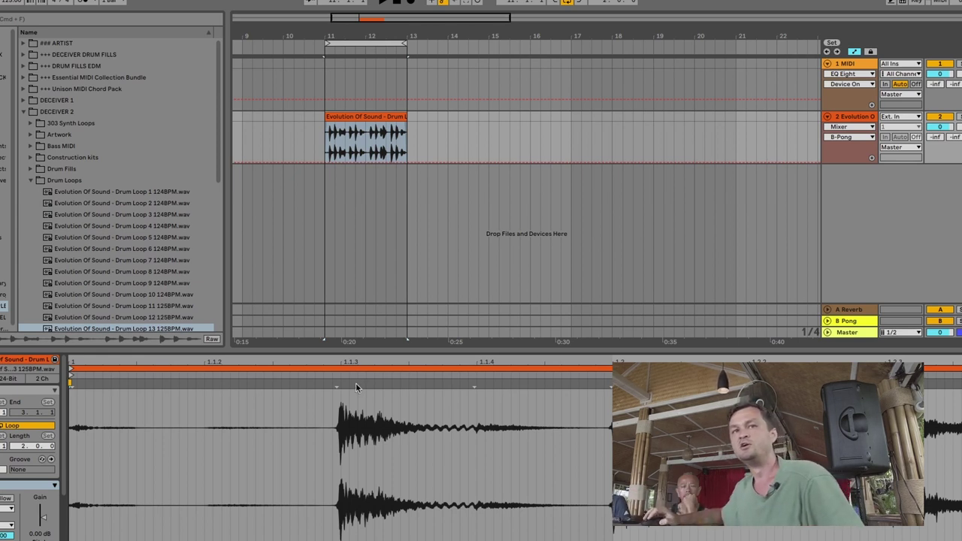
Add Evolution Of Sound - Drum Loop 12 125BPM.wav on a new track at bar 11 and inspect its transients.
{"action": "left_click_drag", "start_coordinate": [175, 317], "coordinate": [337, 177]}
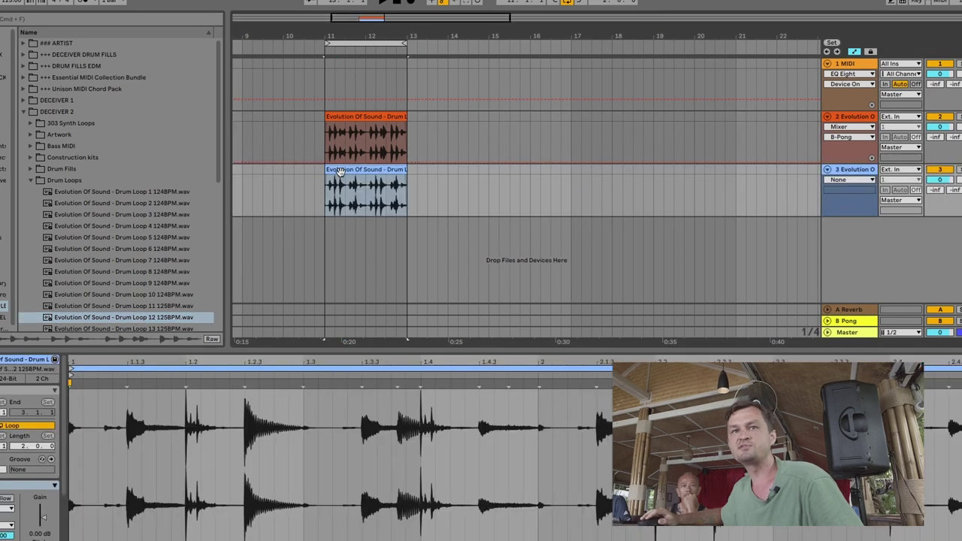
{"action": "left_click_drag", "start_coordinate": [188, 362], "coordinate": [185, 365]}
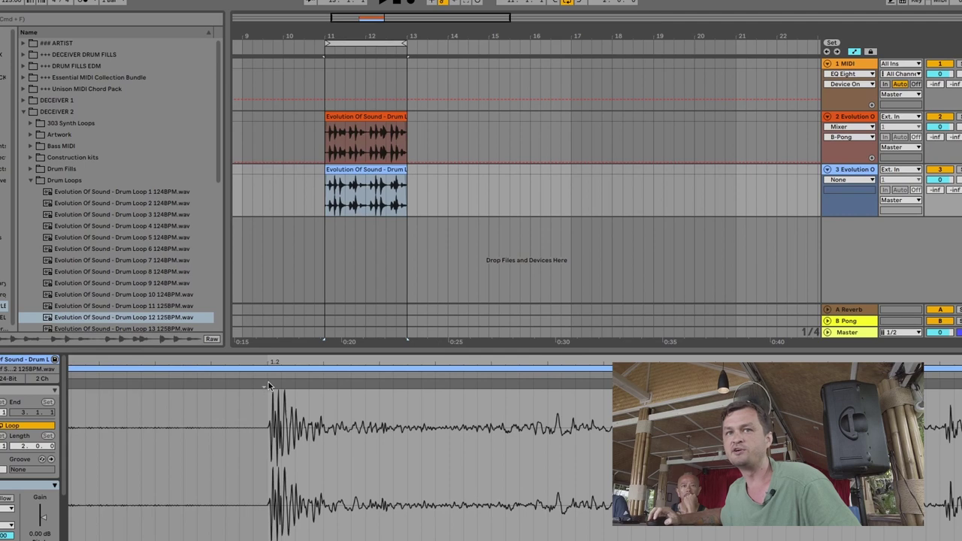
{"action": "left_click_drag", "start_coordinate": [269, 365], "coordinate": [269, 344]}
{"action": "mouse_move", "coordinate": [424, 364]}
{"action": "left_mouse_down"}
{"action": "mouse_move", "coordinate": [425, 380]}
{"action": "mouse_move", "coordinate": [426, 368]}
{"action": "left_mouse_up"}
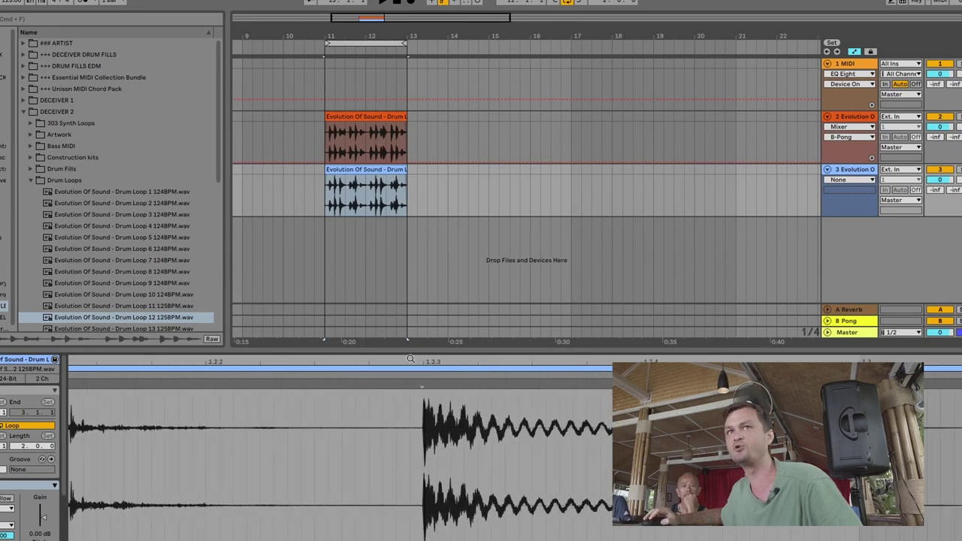
Compare the Drum Loop 13 and Drum Loop 12 clips, viewing their waveforms and both clips close up in the arrangement.
{"action": "left_click", "coordinate": [390, 117]}
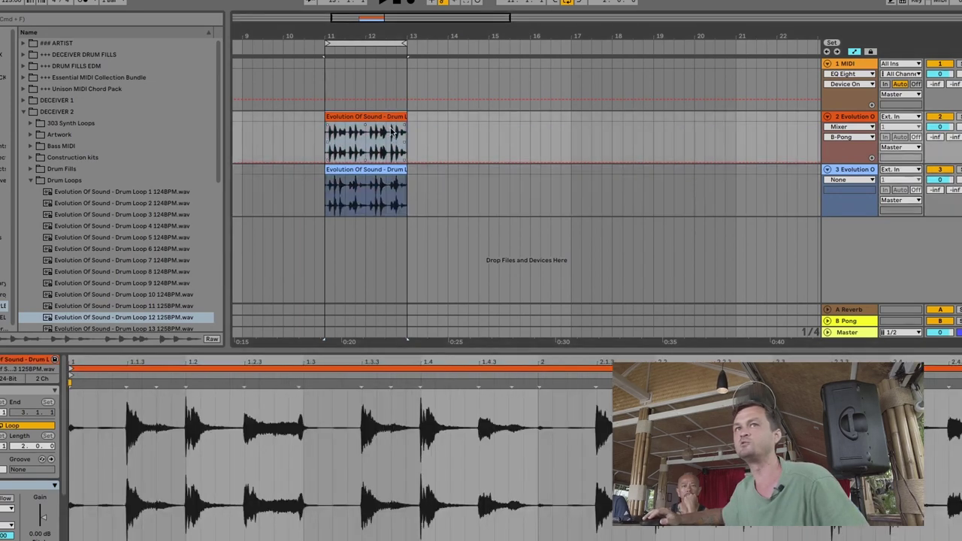
{"action": "left_click", "coordinate": [384, 179], "text": "shift"}
{"action": "left_click", "coordinate": [386, 169]}
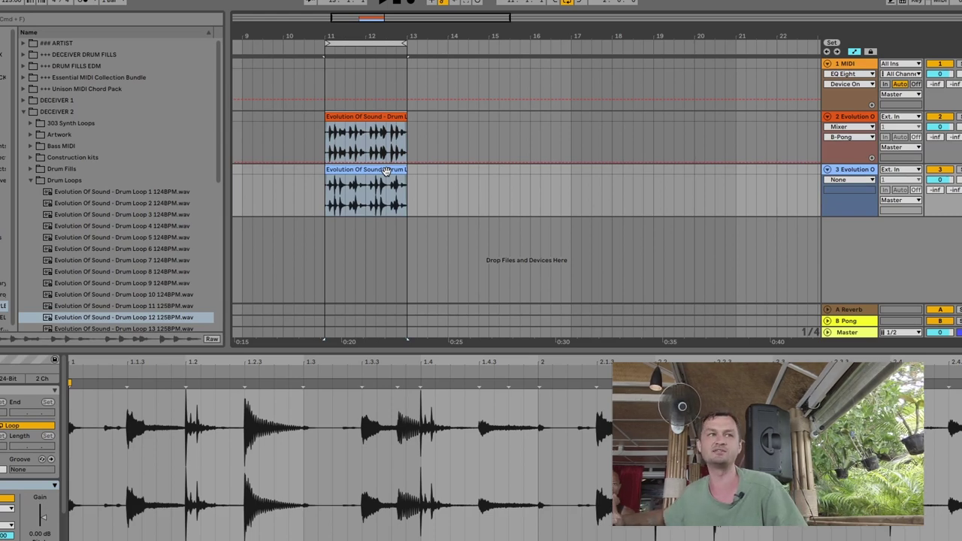
{"action": "left_click", "coordinate": [386, 171]}
{"action": "left_click_drag", "start_coordinate": [381, 43], "coordinate": [381, 120]}
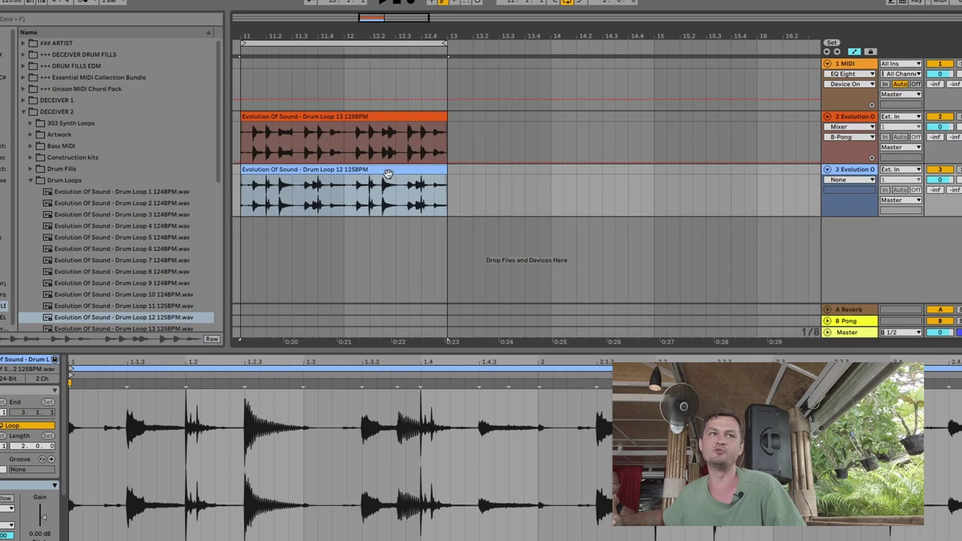
Look through the Drum Loops folder for other loops and audition Evolution Of Sound - Drum Loop 3 124BPM.wav.
{"action": "scroll", "coordinate": [129, 278], "scroll_direction": "down", "scroll_amount": 1}
{"action": "scroll", "coordinate": [129, 279], "scroll_direction": "up", "scroll_amount": 1}
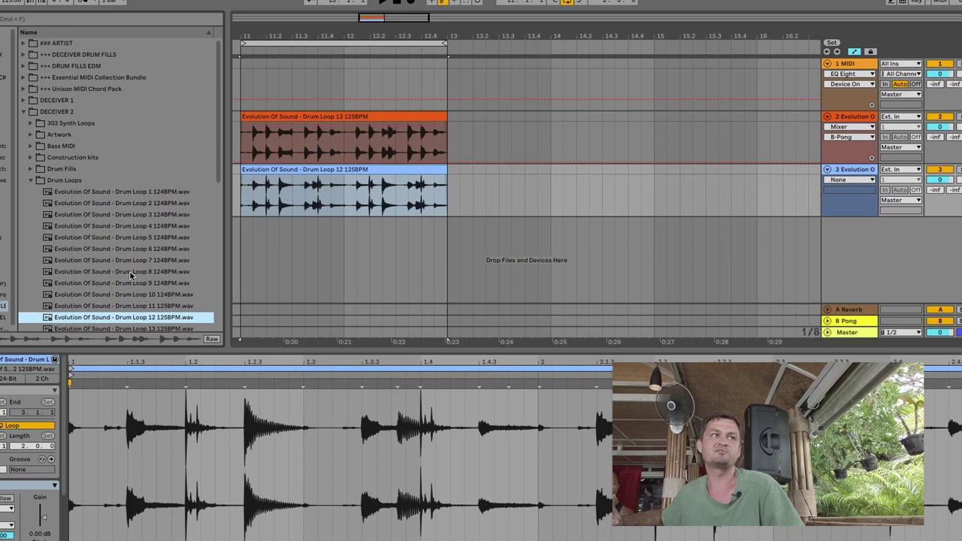
{"action": "left_click", "coordinate": [49, 196]}
{"action": "left_click", "coordinate": [70, 214]}
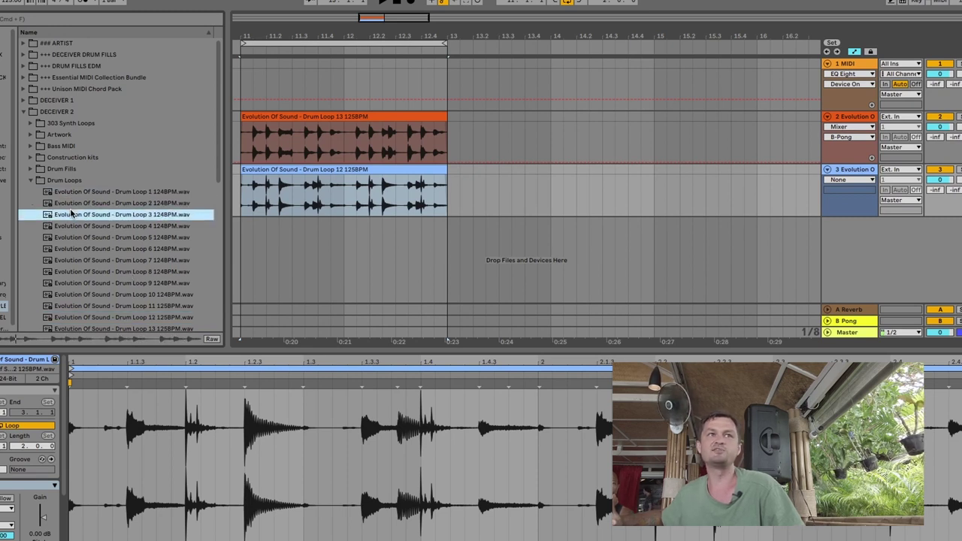
{"action": "left_click", "coordinate": [330, 235]}
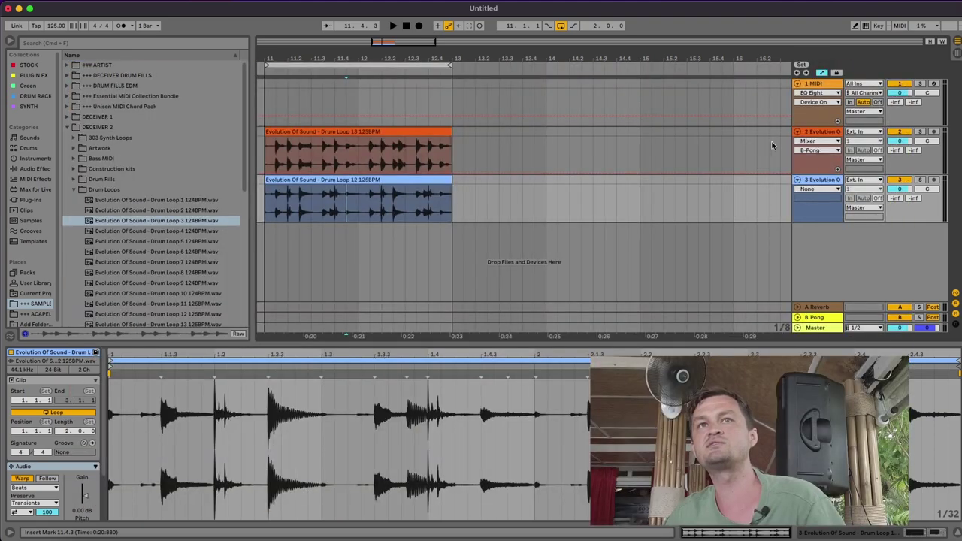
Delete both audio tracks holding the drum loops, tracks 2 and 3.
{"action": "left_click", "coordinate": [825, 136]}
{"action": "left_click", "coordinate": [820, 179], "text": "shift"}
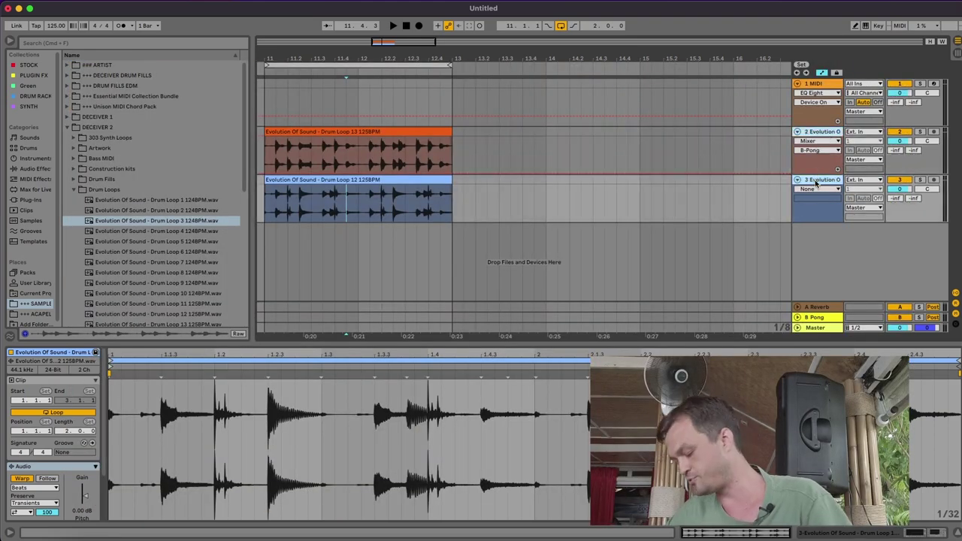
{"action": "key", "text": "Delete"}
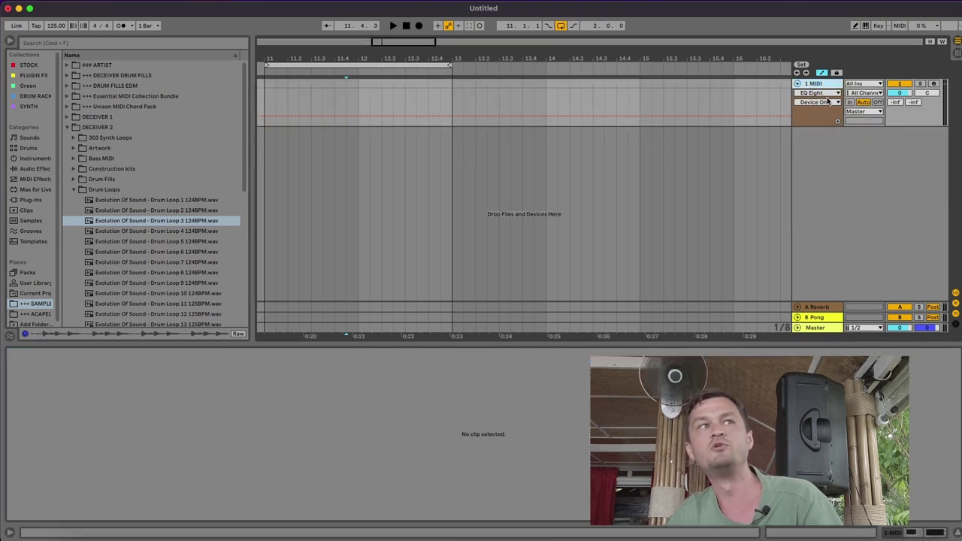
Browse the STOCK, PLUGIN FX and DRUM RACK collections, select PROG - KICK.adg, and find the Drum Rack among the instruments.
{"action": "left_click", "coordinate": [30, 65]}
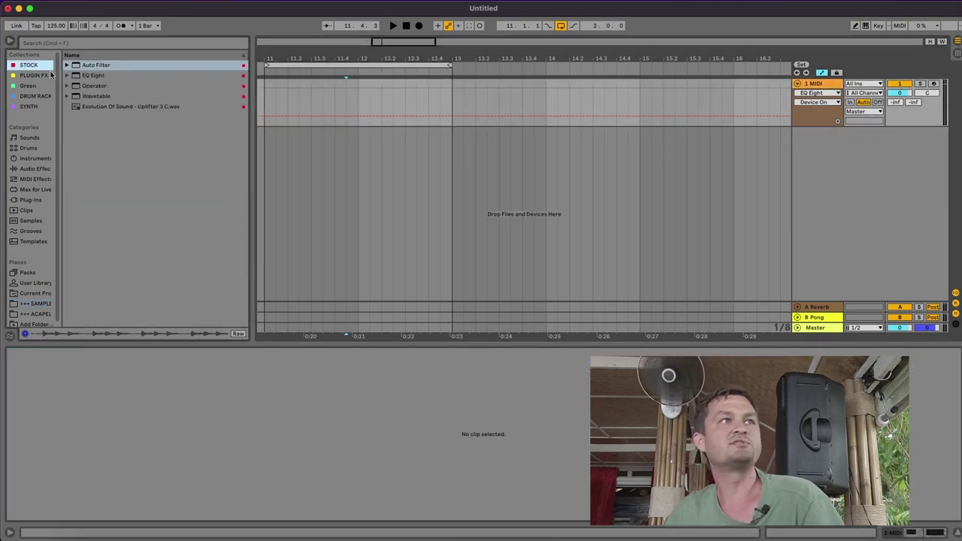
{"action": "left_click", "coordinate": [34, 76]}
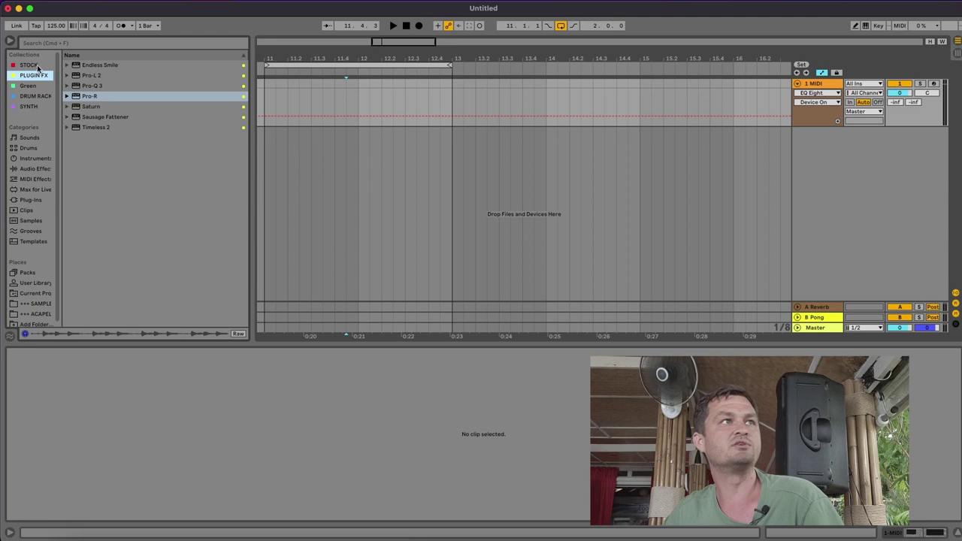
{"action": "left_click", "coordinate": [30, 66]}
{"action": "left_click", "coordinate": [33, 96]}
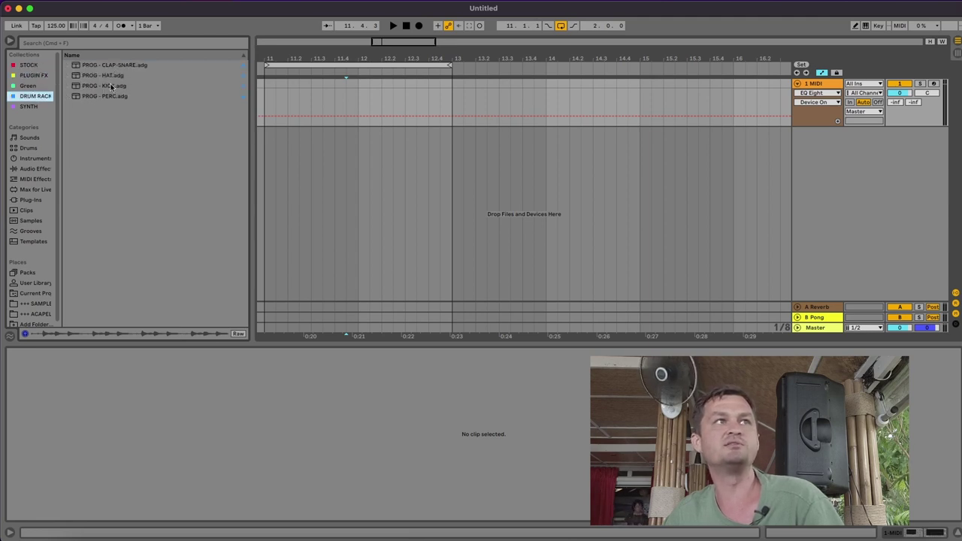
{"action": "left_click_drag", "start_coordinate": [111, 89], "coordinate": [267, 119]}
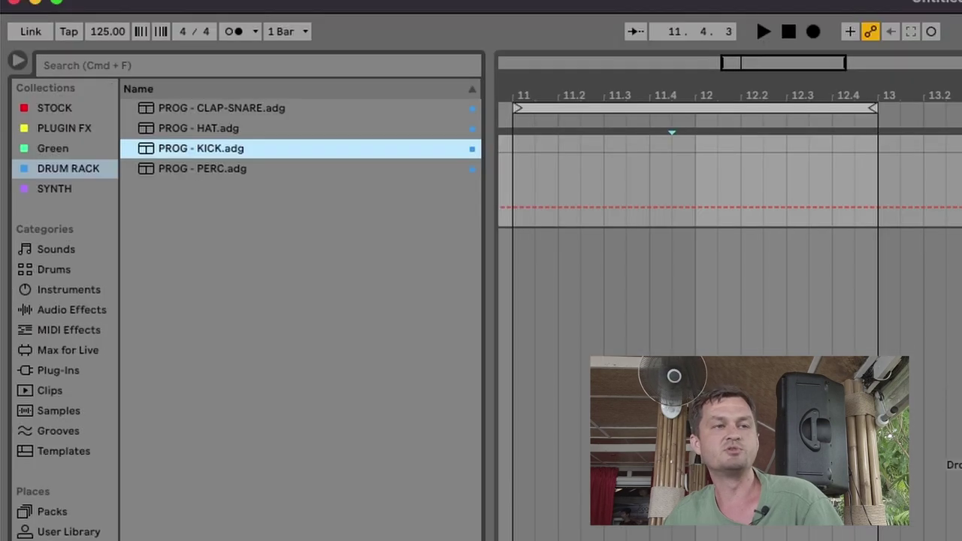
{"action": "left_click", "coordinate": [73, 290]}
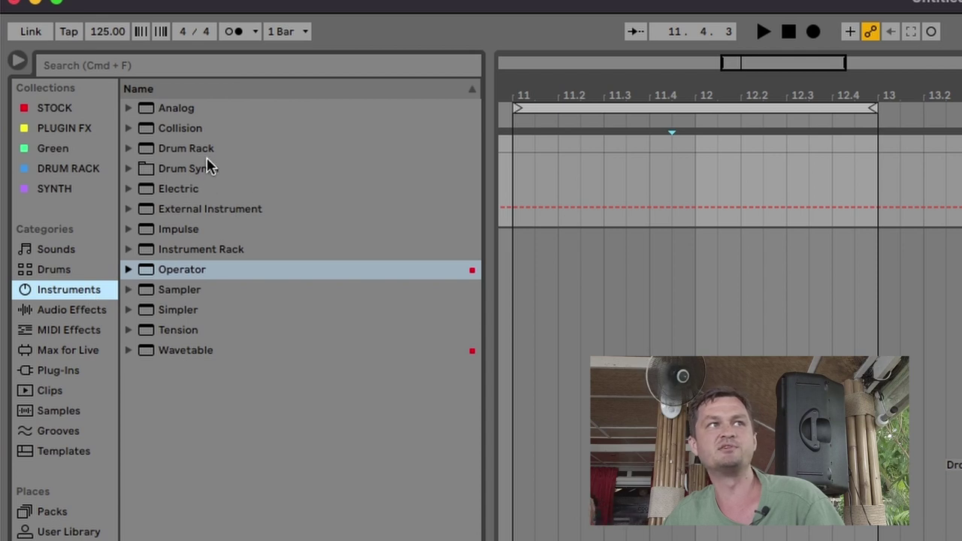
{"action": "left_click", "coordinate": [203, 150]}
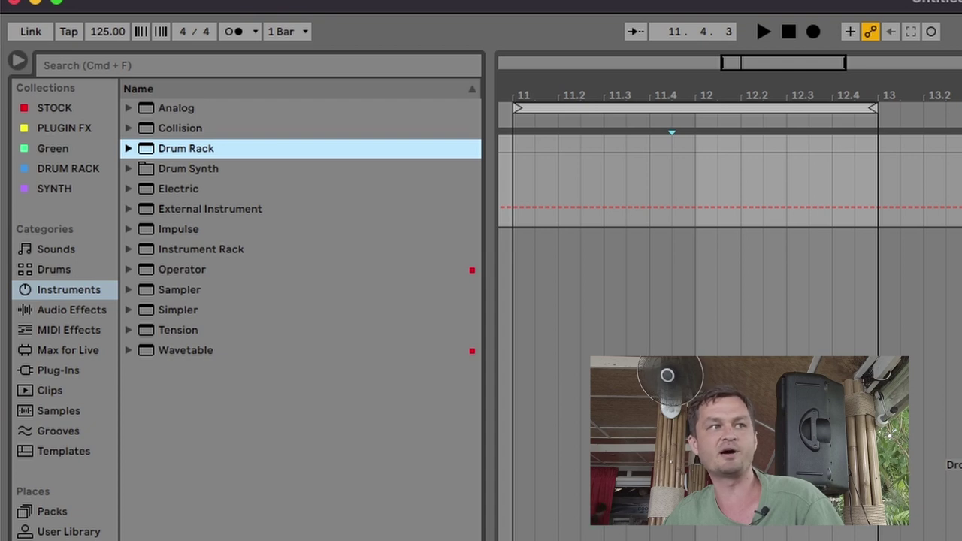
Collapse the DECEIVER 2 sample folder and look through the PHD3_-_Kicks samples in Zenhiser - Progressive House Drummer 3.
{"action": "left_click", "coordinate": [60, 539]}
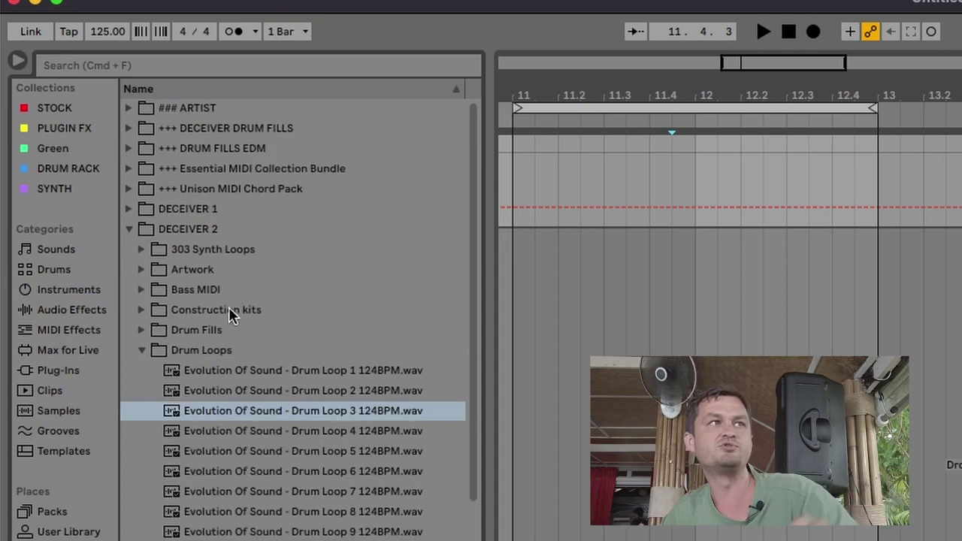
{"action": "left_click", "coordinate": [130, 228]}
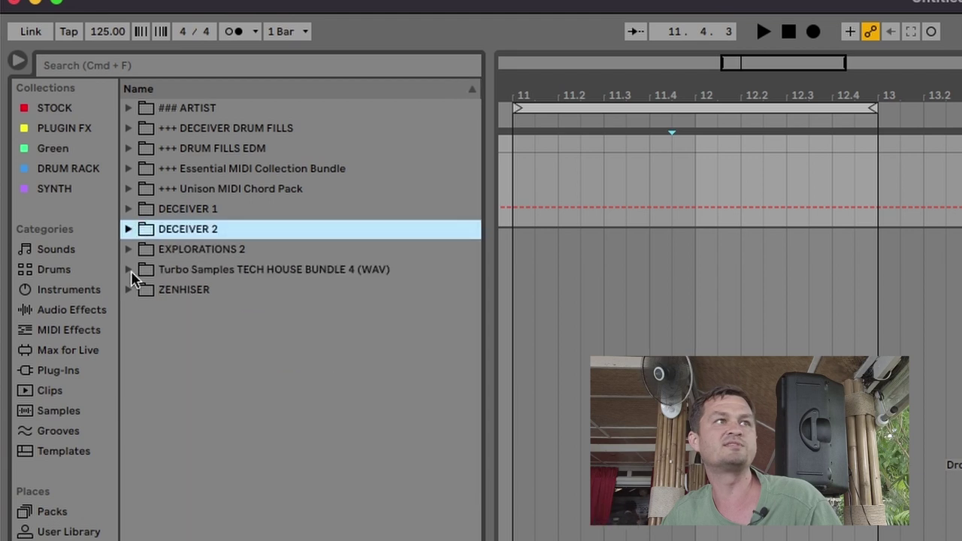
{"action": "left_click", "coordinate": [129, 290]}
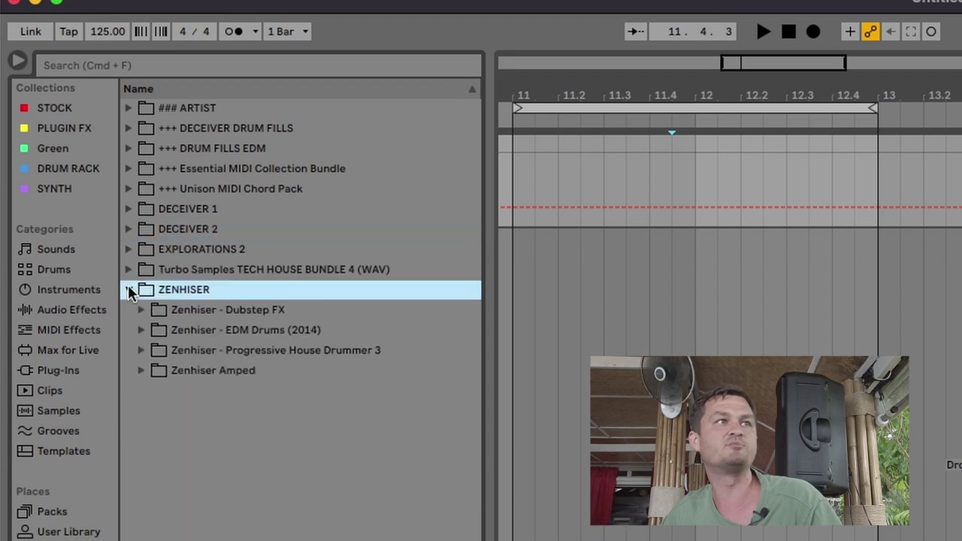
{"action": "left_click", "coordinate": [140, 350]}
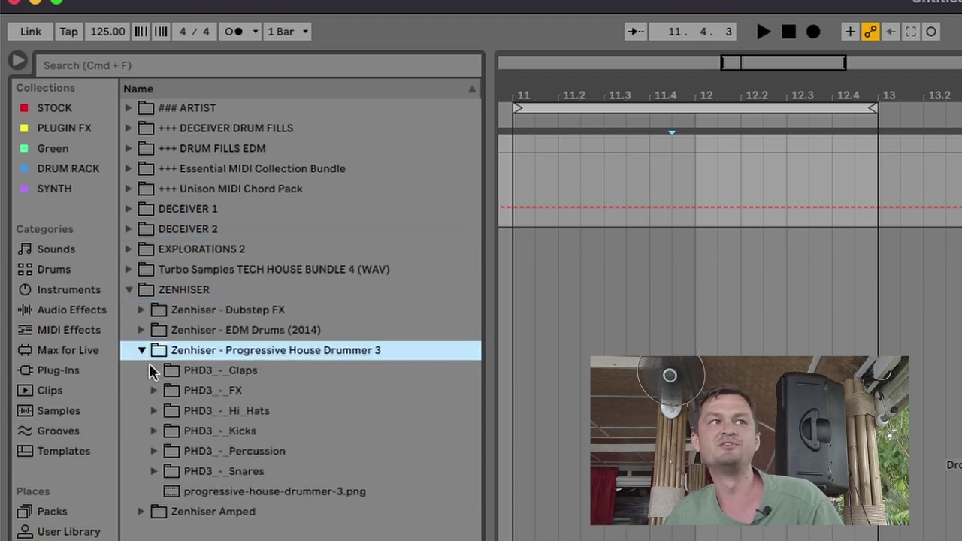
{"action": "left_click", "coordinate": [153, 430]}
{"action": "scroll", "coordinate": [266, 451], "scroll_direction": "down", "scroll_amount": 15}
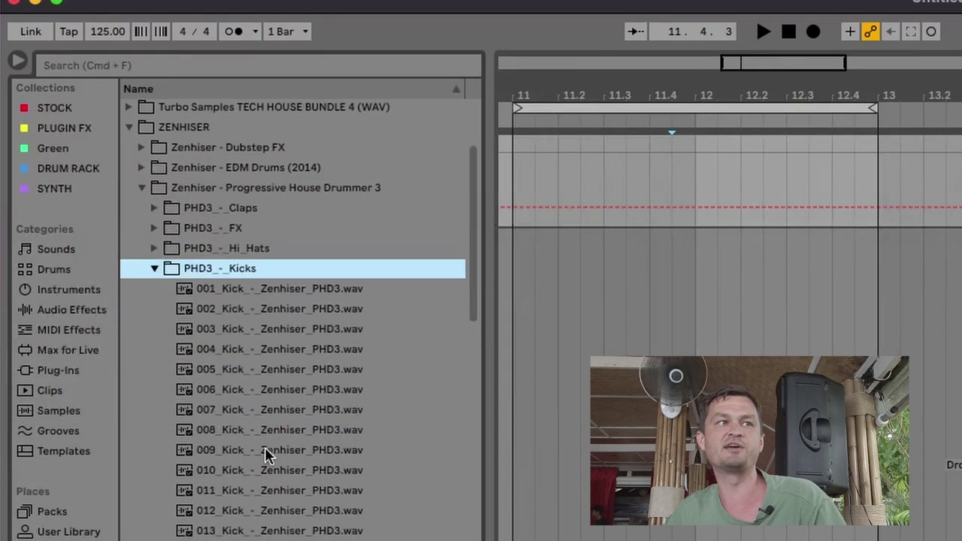
{"action": "scroll", "coordinate": [266, 456], "scroll_direction": "down", "scroll_amount": 12}
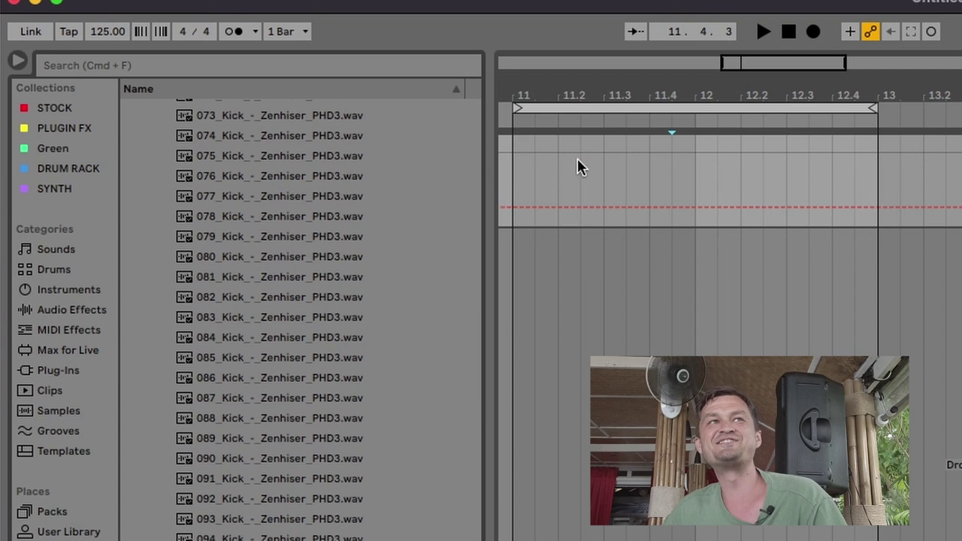
Insert an empty one-beat MIDI clip at the start of bar 11 on the MIDI track.
{"action": "left_click_drag", "start_coordinate": [539, 101], "coordinate": [543, 96]}
{"action": "mouse_move", "coordinate": [560, 143]}
{"action": "left_mouse_down"}
{"action": "mouse_move", "coordinate": [507, 151]}
{"action": "mouse_move", "coordinate": [618, 146]}
{"action": "mouse_move", "coordinate": [609, 147]}
{"action": "left_mouse_up"}
{"action": "right_click", "coordinate": [609, 145]}
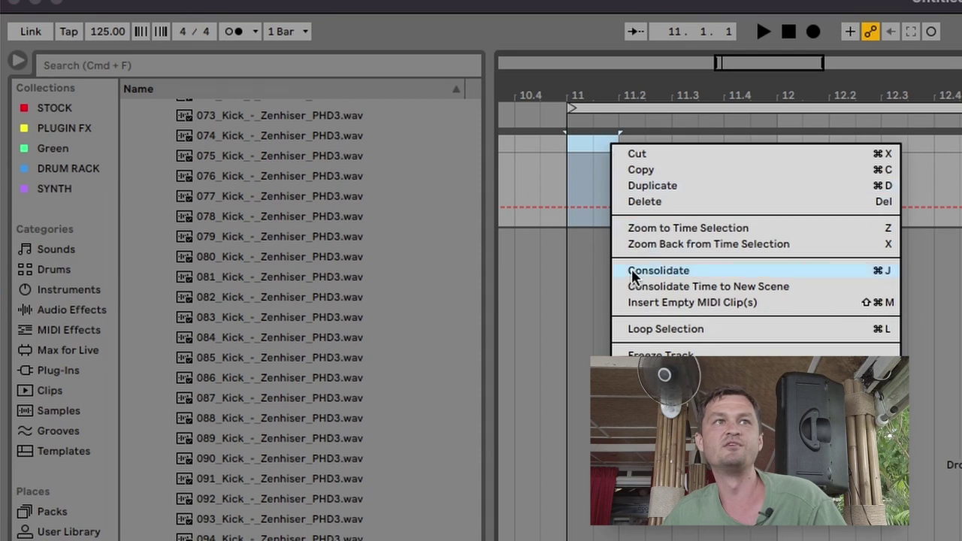
{"action": "left_click", "coordinate": [632, 304]}
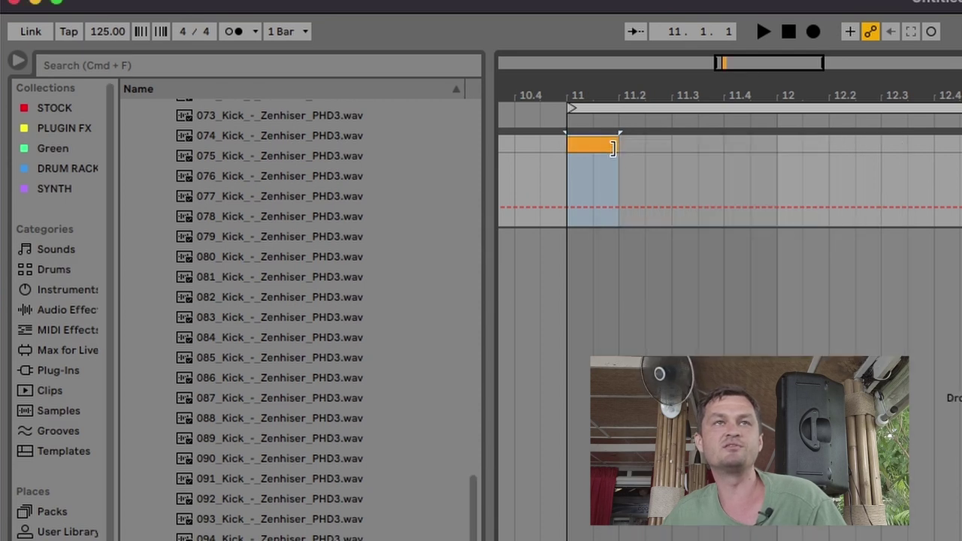
Duplicate the one-beat MIDI clip repeatedly until the copies fill the track from bar 11 to bar 13.
{"action": "key", "text": "super+d"}
{"action": "key", "text": "super+d"}
{"action": "key", "text": "super+d"}
{"action": "key", "text": "super+d"}
{"action": "key", "text": "super+d"}
{"action": "key", "text": "super+d"}
{"action": "key", "text": "super+d"}
{"action": "key", "text": "super+d"}
{"action": "key", "text": "super+d"}
{"action": "key", "text": "super+d"}
{"action": "key", "text": "super+d"}
{"action": "key", "text": "super+d"}
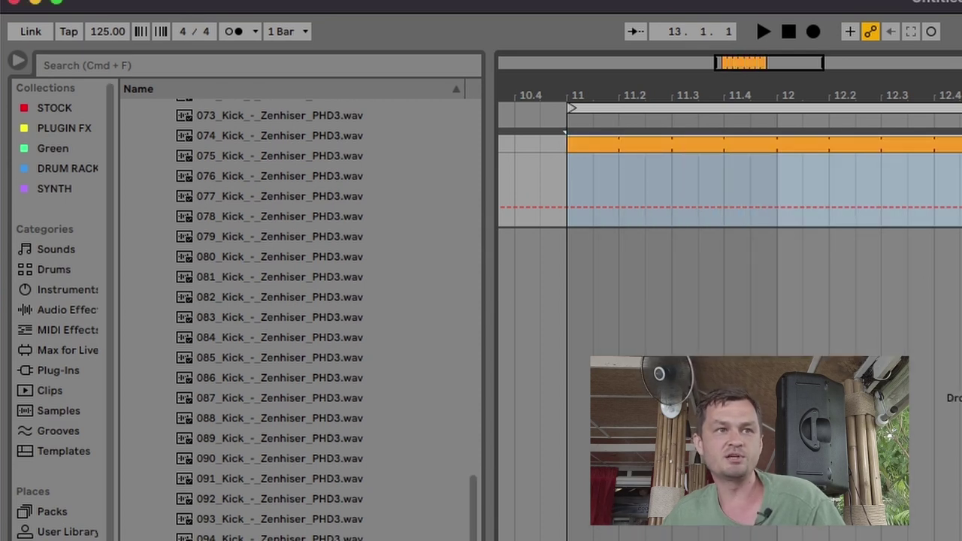
Put a kick note at the start of the one-beat MIDI clips and play the pattern back from bar 11.
{"action": "left_click", "coordinate": [573, 188]}
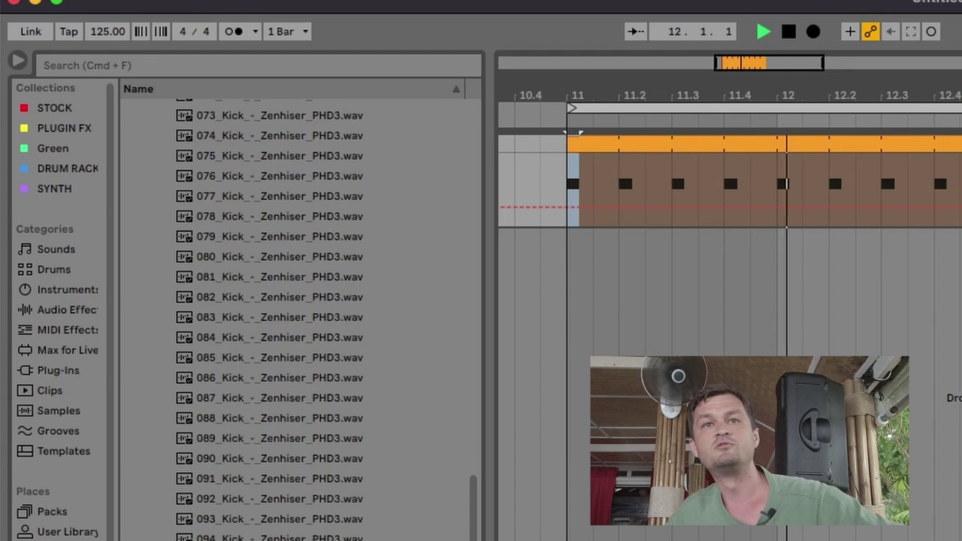
{"action": "key", "text": "space"}
{"action": "left_click_drag", "start_coordinate": [576, 188], "coordinate": [591, 188]}
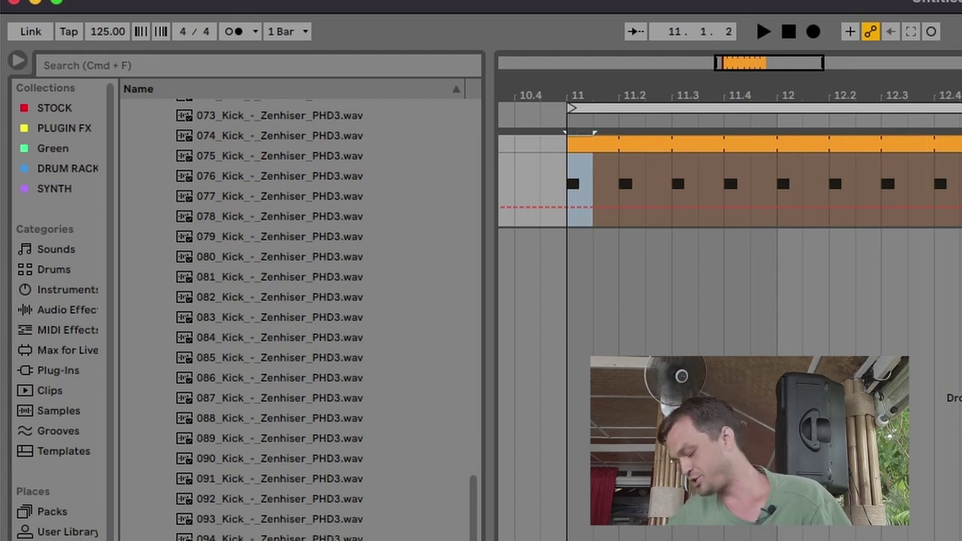
{"action": "key", "text": "shift+Left"}
{"action": "key", "text": "space"}
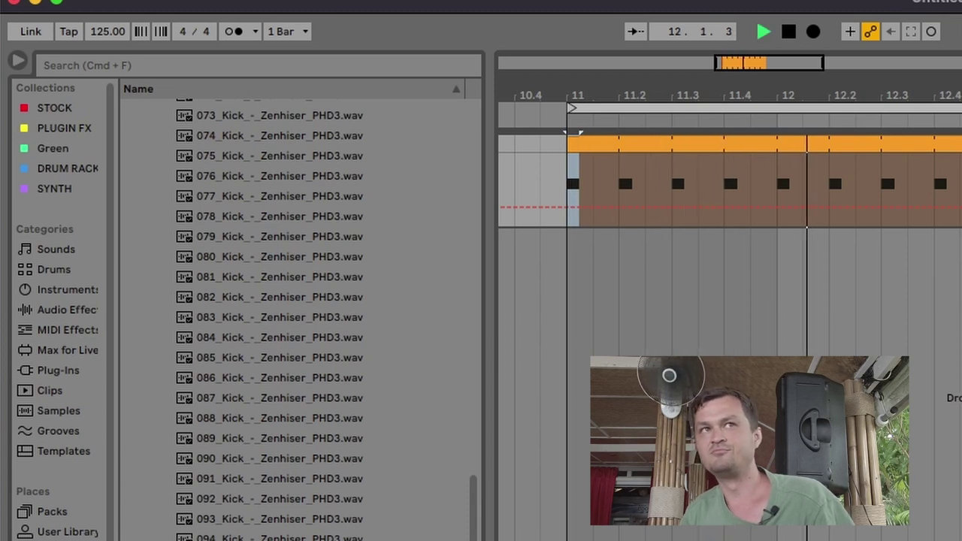
{"action": "key", "text": "space"}
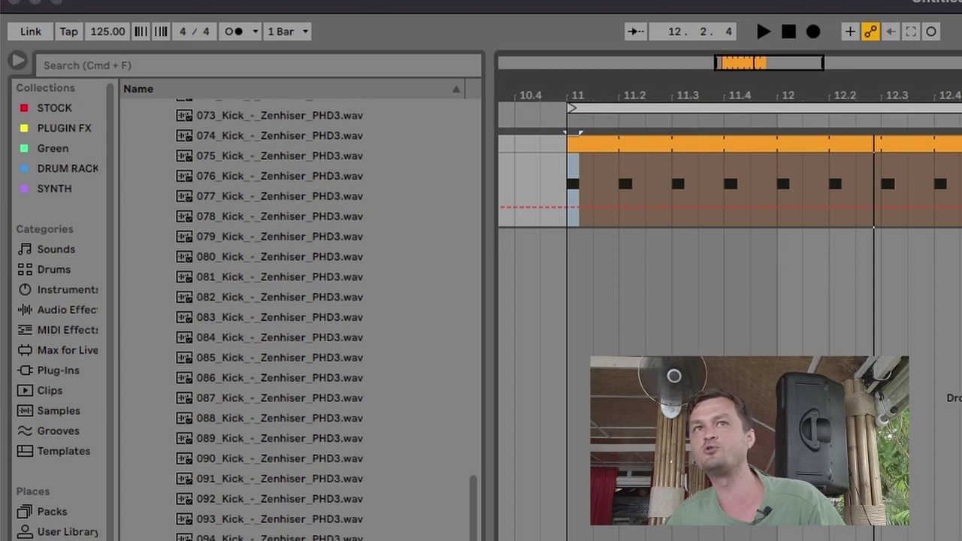
Place 083_Kick_-_Zenhiser_PHD3.wav as an audio clip at bar 11 below the kick MIDI track and select one beat of it.
{"action": "key", "text": "shift+super+t"}
{"action": "left_click_drag", "start_coordinate": [271, 318], "coordinate": [571, 268]}
{"action": "left_click_drag", "start_coordinate": [592, 96], "coordinate": [596, 161]}
{"action": "left_click_drag", "start_coordinate": [686, 231], "coordinate": [572, 240]}
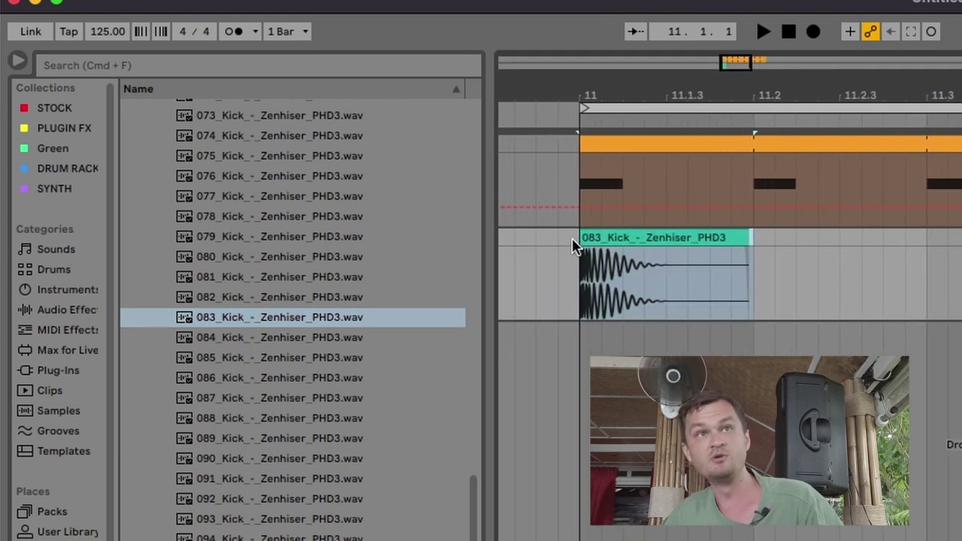
Duplicate the one-beat audio kick repeatedly until the copies fill its track from bar 11 to bar 13.
{"action": "key", "text": "super+d"}
{"action": "key", "text": "super+d"}
{"action": "key", "text": "super+d"}
{"action": "key", "text": "super+d"}
{"action": "key", "text": "super+d"}
{"action": "key", "text": "super+d"}
{"action": "key", "text": "super+d"}
{"action": "key", "text": "super+d"}
{"action": "key", "text": "super+d"}
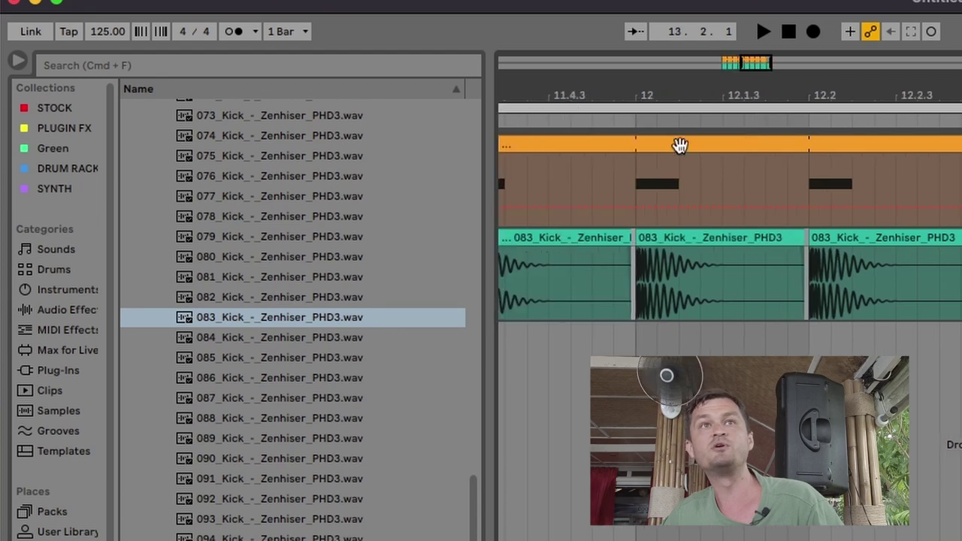
{"action": "left_click_drag", "start_coordinate": [729, 93], "coordinate": [728, 47]}
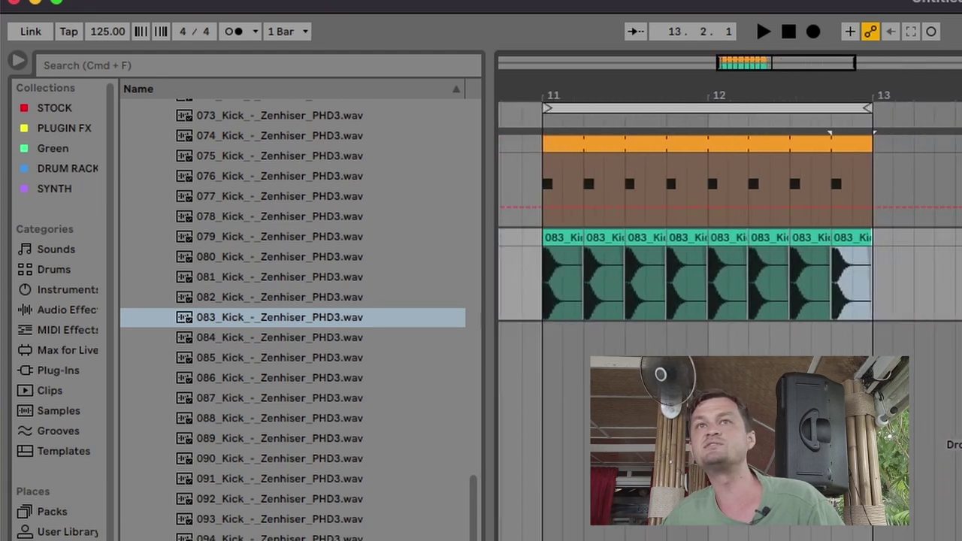
Play bars 11 to 13 and select the kick MIDI clips to compare them with the audio kicks.
{"action": "key", "text": "space"}
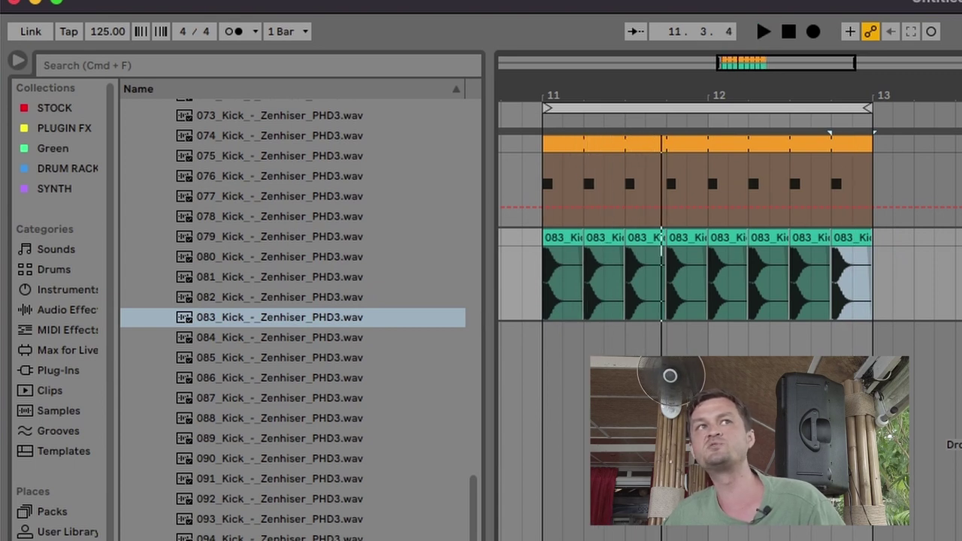
{"action": "left_click", "coordinate": [822, 141]}
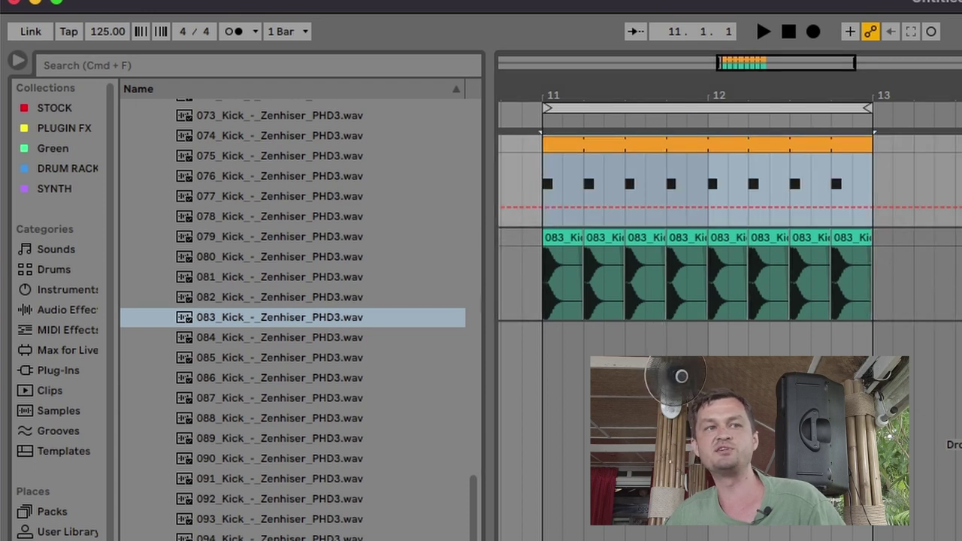
{"action": "key", "text": "space"}
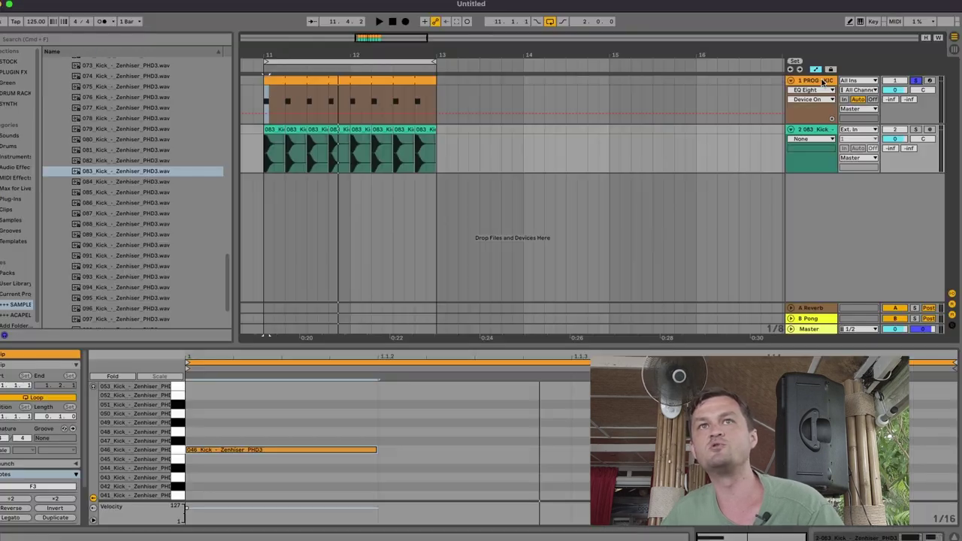
Insert a MIDI track below the kick drum rack track and load PROG - HAT.adg onto it.
{"action": "left_click", "coordinate": [823, 81]}
{"action": "right_click", "coordinate": [825, 83]}
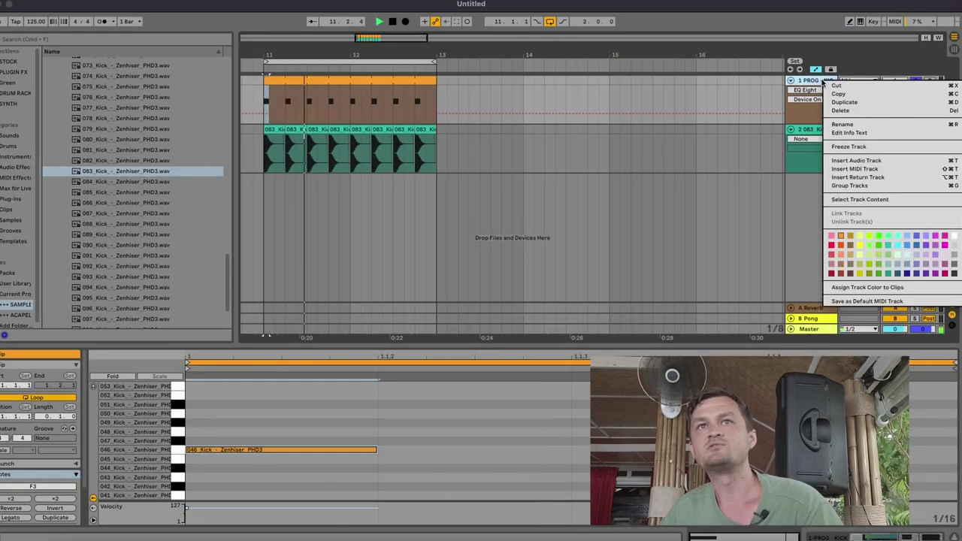
{"action": "left_click", "coordinate": [843, 169]}
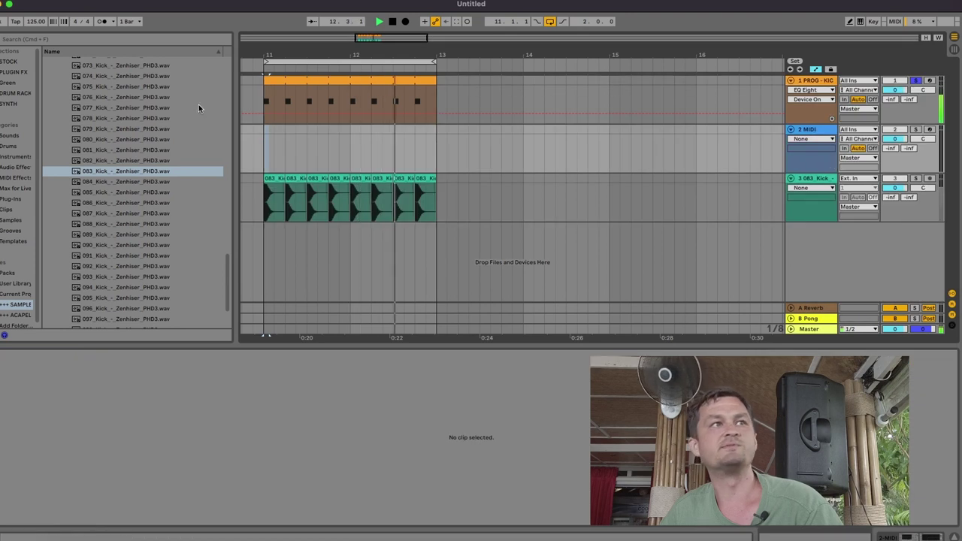
{"action": "left_click", "coordinate": [15, 94]}
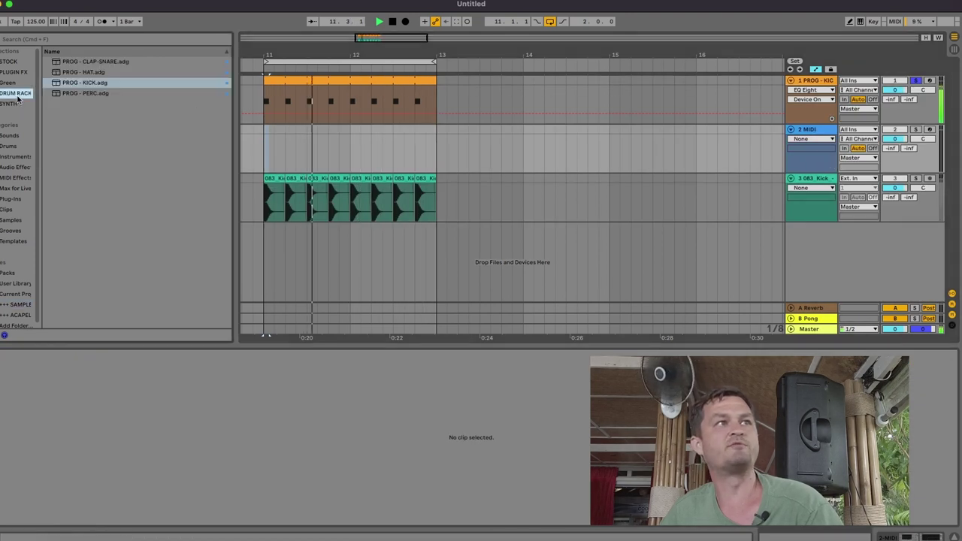
{"action": "left_click_drag", "start_coordinate": [101, 72], "coordinate": [284, 131]}
{"action": "key", "text": "space"}
Create a one-beat clip at bar 11 on the hat track with a C4 hi-hat note at 1.1.3, repeated up to bar 13.
{"action": "right_click", "coordinate": [284, 131]}
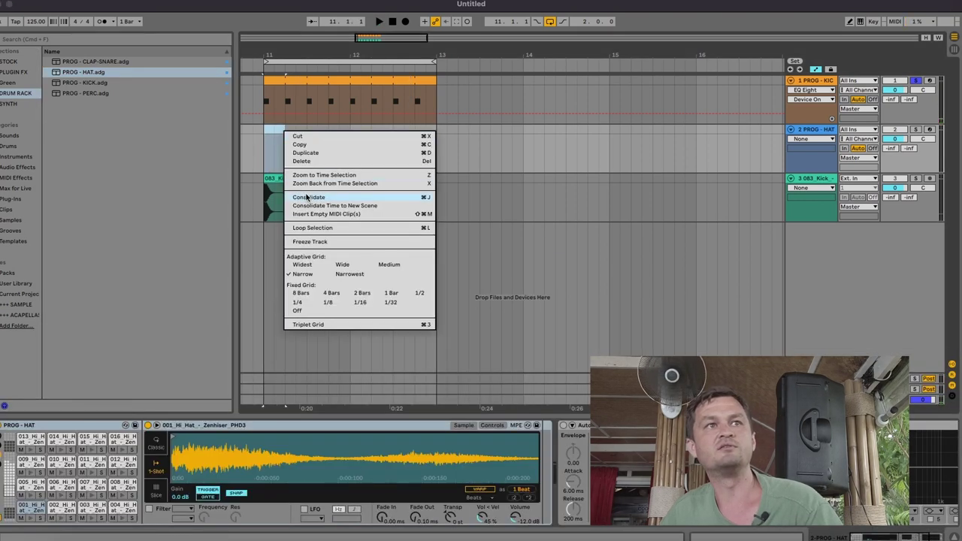
{"action": "left_click", "coordinate": [308, 214]}
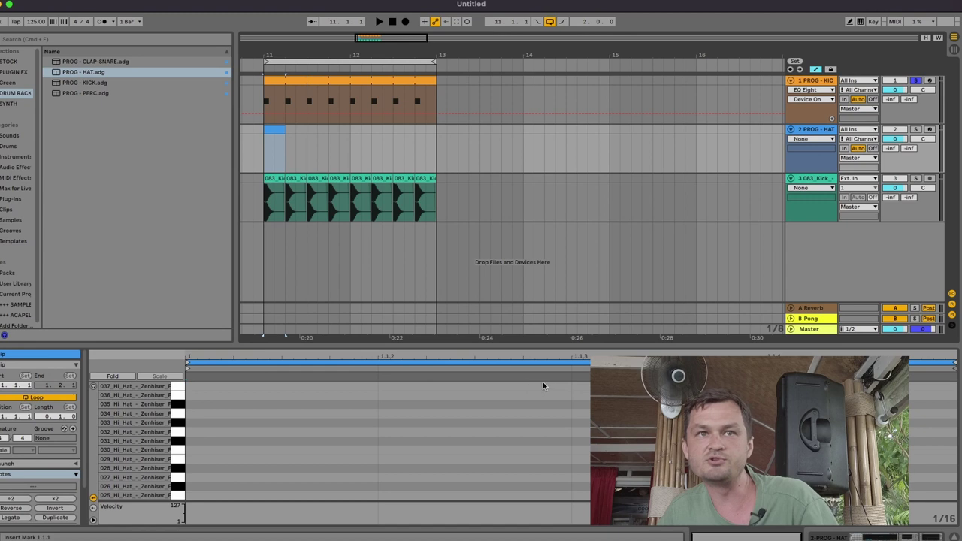
{"action": "double_click", "coordinate": [586, 388]}
{"action": "left_click_drag", "start_coordinate": [284, 129], "coordinate": [434, 130]}
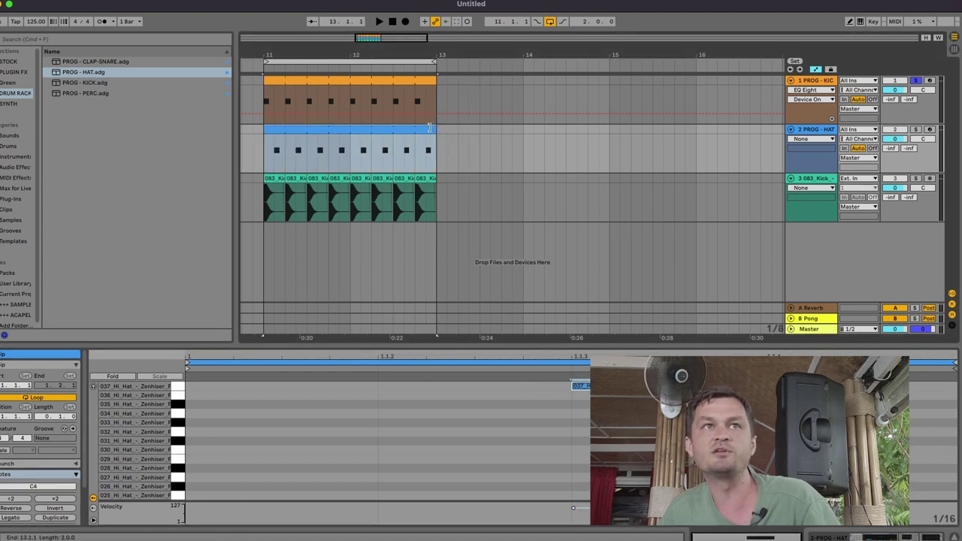
Play the kick and hat pattern and delete the 083_Kick audio track.
{"action": "key", "text": "space"}
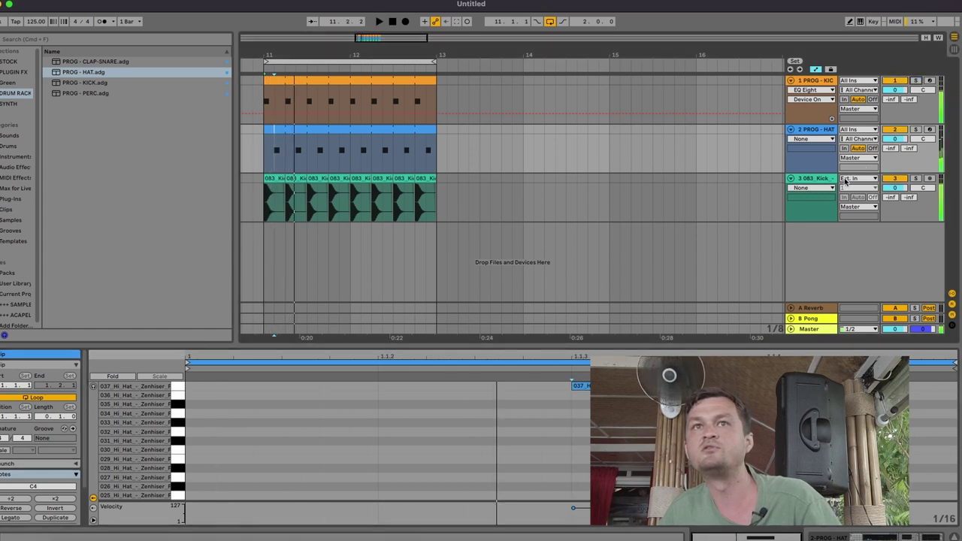
{"action": "left_click", "coordinate": [827, 179]}
{"action": "key", "text": "Delete"}
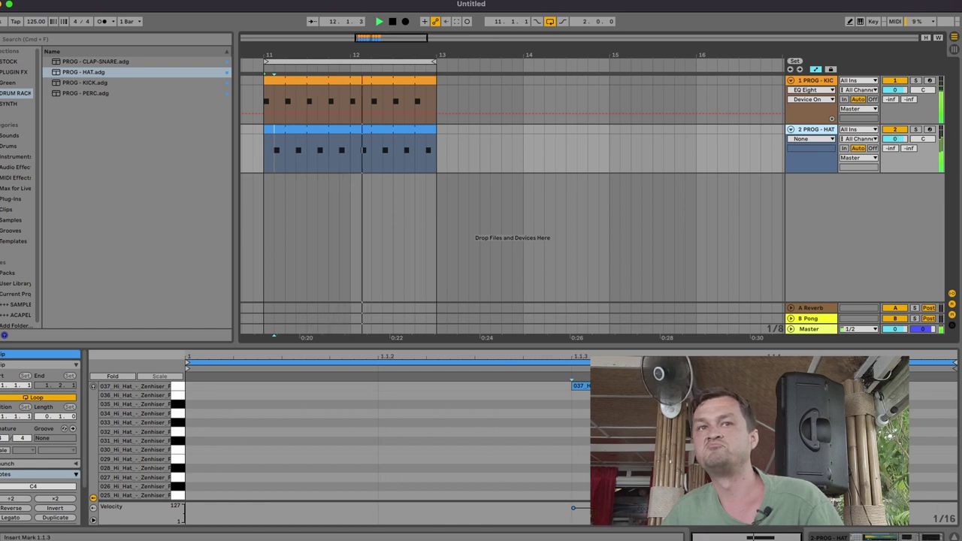
Audition hi-hat samples during playback by moving the note down to G3 and up again, settling on C#4.
{"action": "key", "text": "Down"}
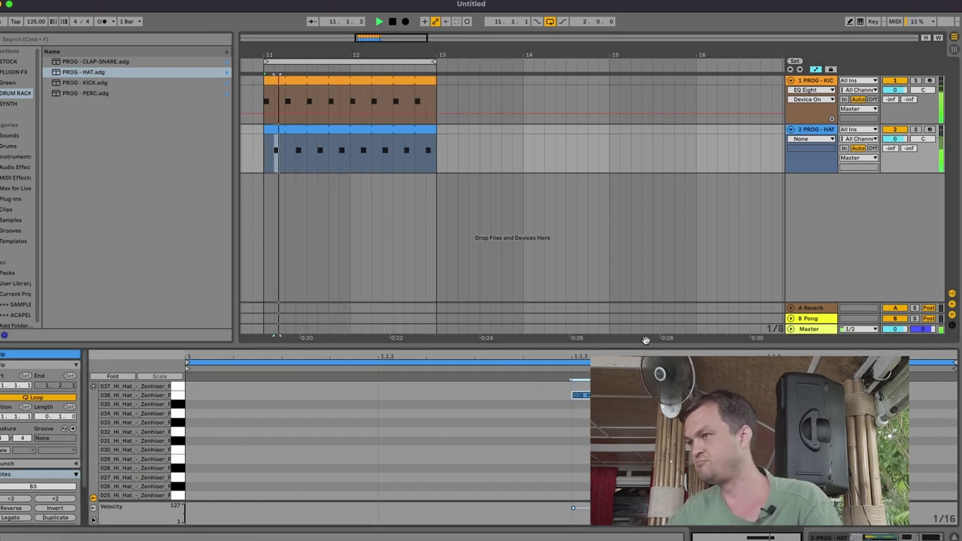
{"action": "key", "text": "Down"}
{"action": "key", "text": "Down"}
{"action": "key", "text": "Down"}
{"action": "key", "text": "Down"}
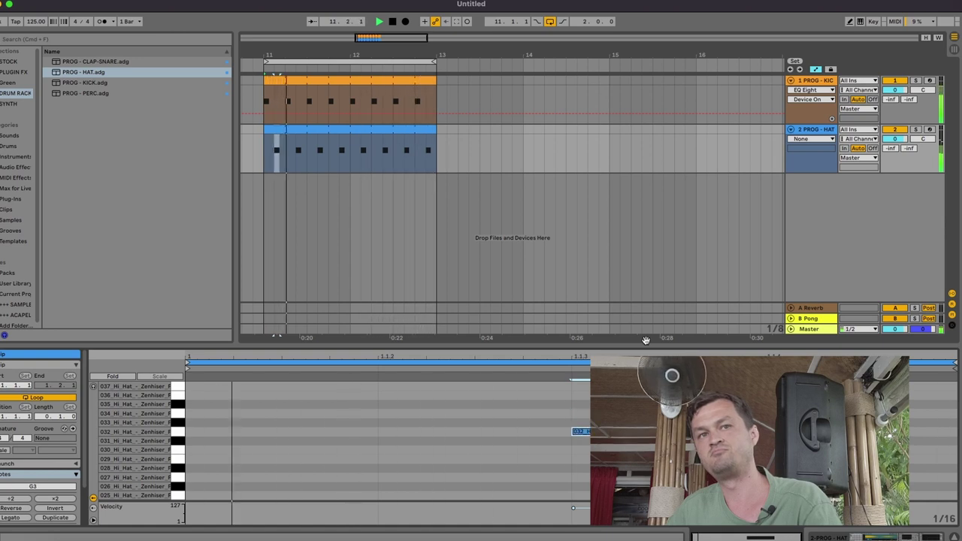
{"action": "key", "text": "Up"}
{"action": "key", "text": "Up"}
{"action": "key", "text": "Up"}
{"action": "key", "text": "Up"}
{"action": "key", "text": "Up"}
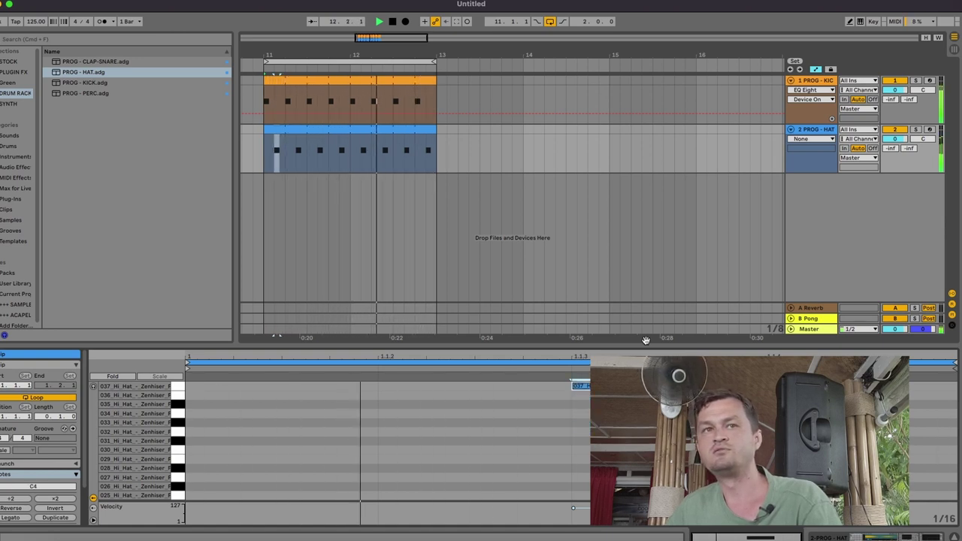
{"action": "key", "text": "Up"}
{"action": "key", "text": "space"}
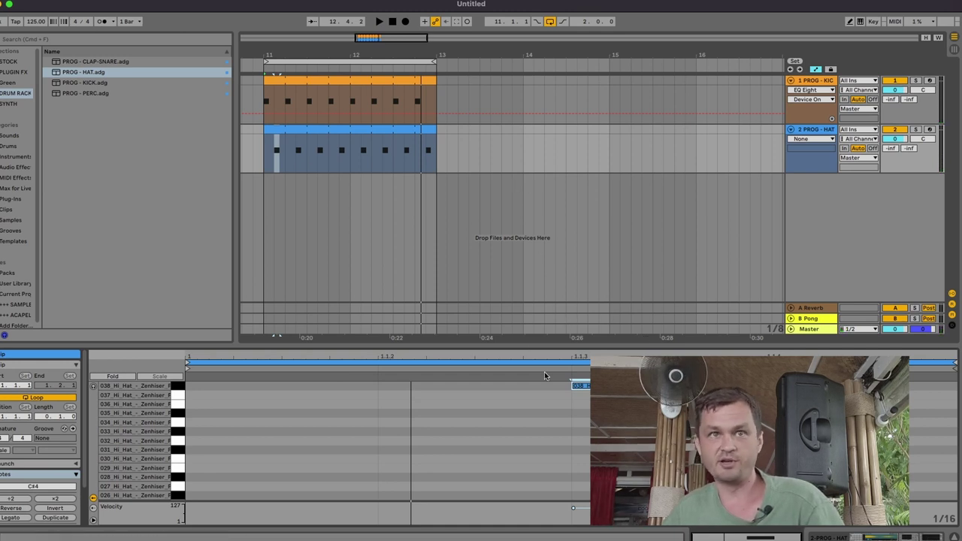
Layer a second hi-hat note on G3 in the hat clips and duplicate the two-bar hat pattern into bars 13 to 15.
{"action": "key", "text": "space"}
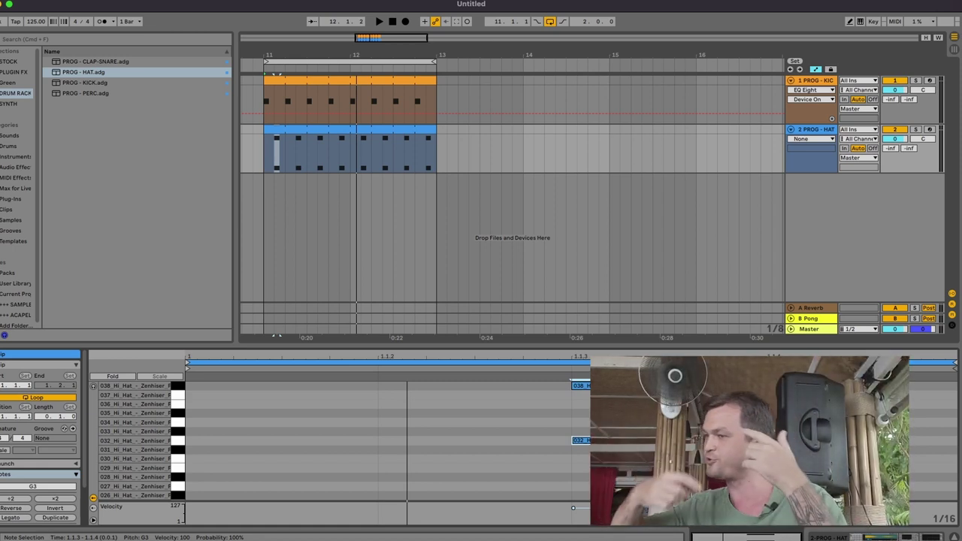
{"action": "left_click", "coordinate": [427, 131]}
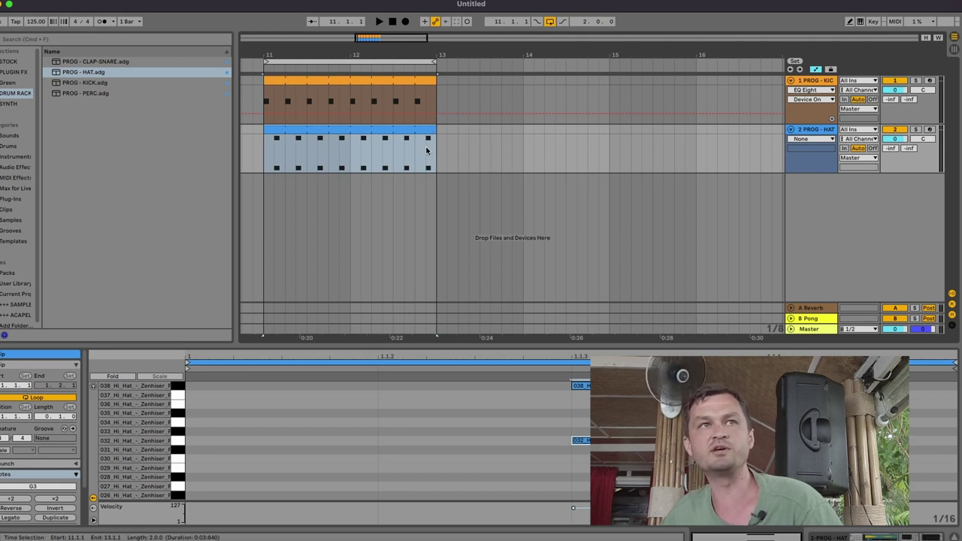
{"action": "key", "text": "super+d"}
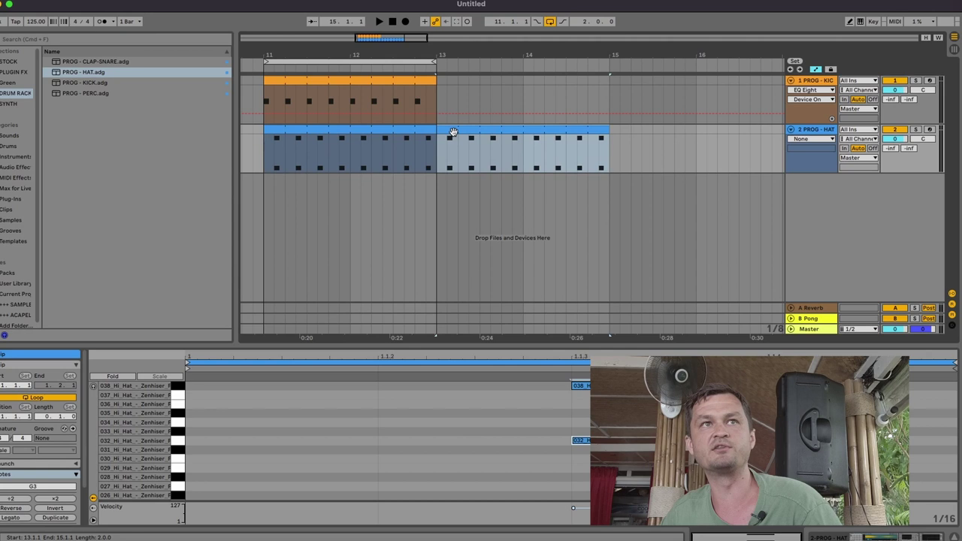
Layer a third hi-hat note on D#3 in the bar 13 to 15 clips and duplicate the kick clips into the same bars.
{"action": "left_click", "coordinate": [449, 154]}
{"action": "key", "text": "space"}
{"action": "key", "text": "space"}
{"action": "left_click", "coordinate": [389, 79]}
{"action": "key", "text": "super+d"}
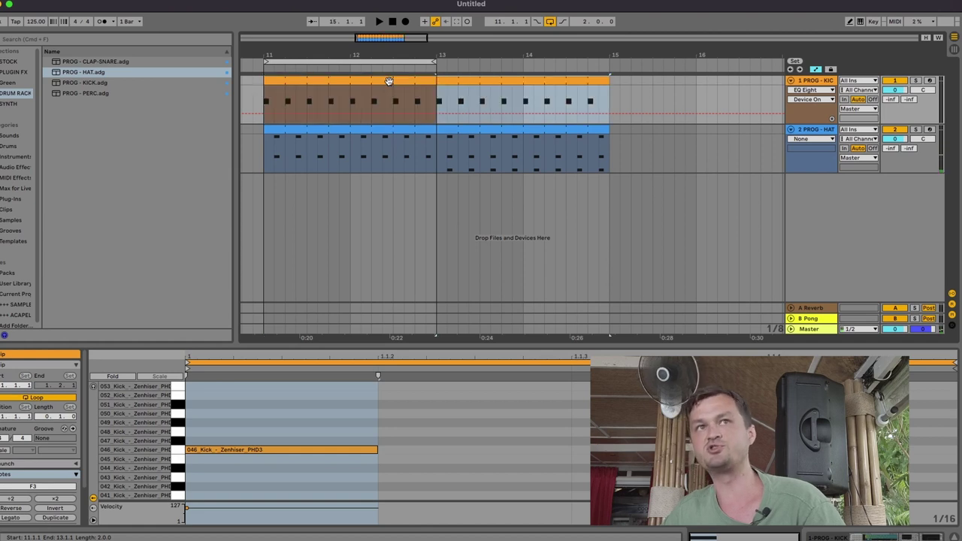
Compare the layered hi-hat notes in the bar 13 to 15 clips with those in the bar 11 to 13 clips.
{"action": "left_click", "coordinate": [552, 141]}
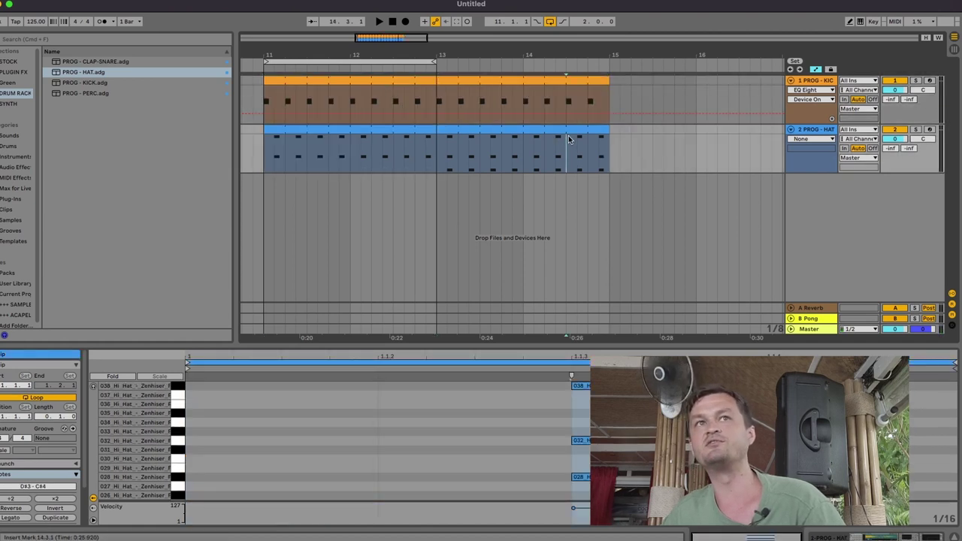
{"action": "left_click", "coordinate": [697, 129]}
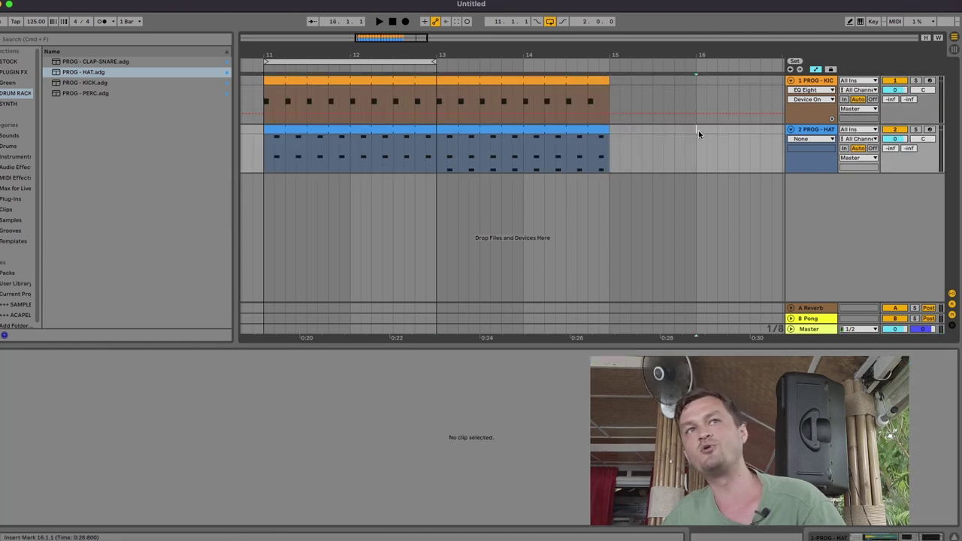
{"action": "left_click", "coordinate": [560, 145]}
{"action": "mouse_move", "coordinate": [447, 55]}
{"action": "left_mouse_down"}
{"action": "mouse_move", "coordinate": [460, 30]}
{"action": "mouse_move", "coordinate": [458, 51]}
{"action": "left_mouse_up"}
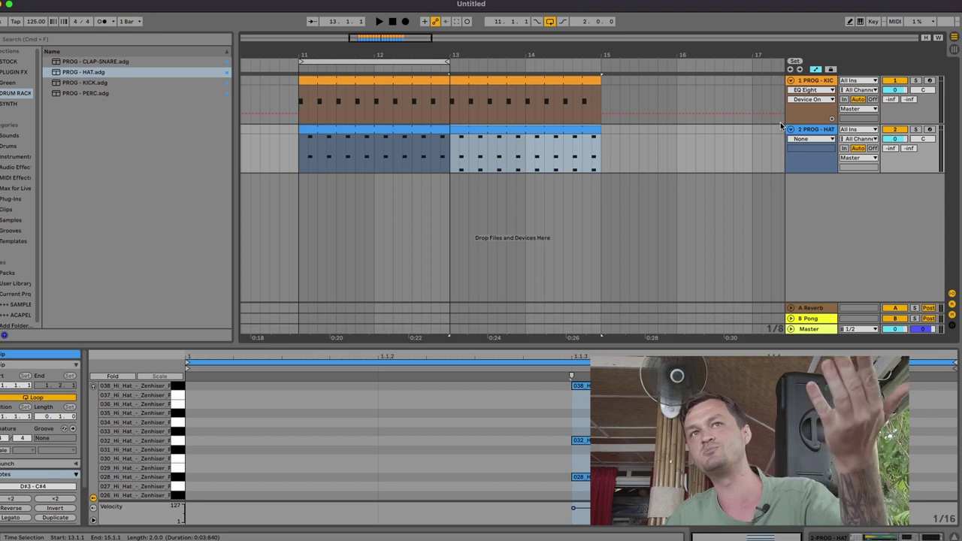
{"action": "right_click", "coordinate": [816, 133]}
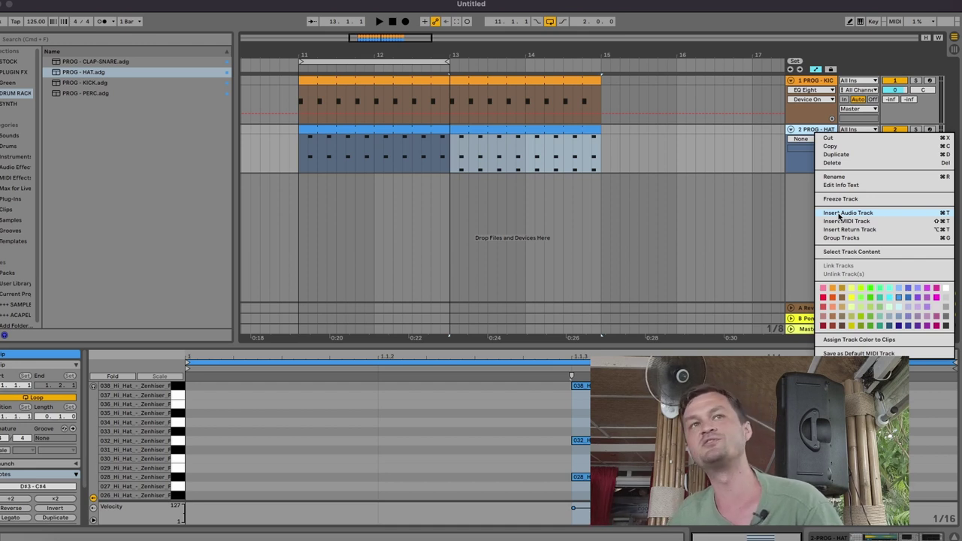
{"action": "left_click", "coordinate": [665, 152]}
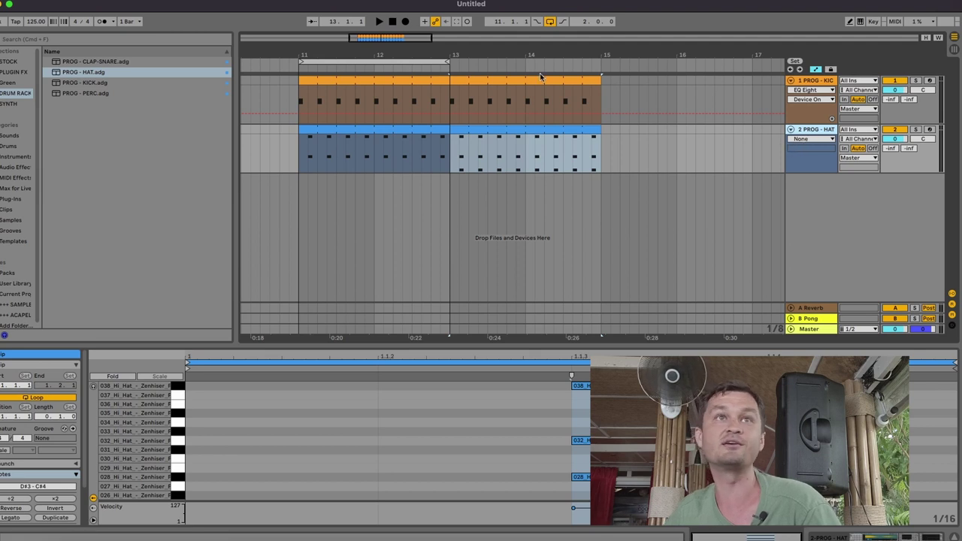
{"action": "left_click_drag", "start_coordinate": [524, 59], "coordinate": [525, 53]}
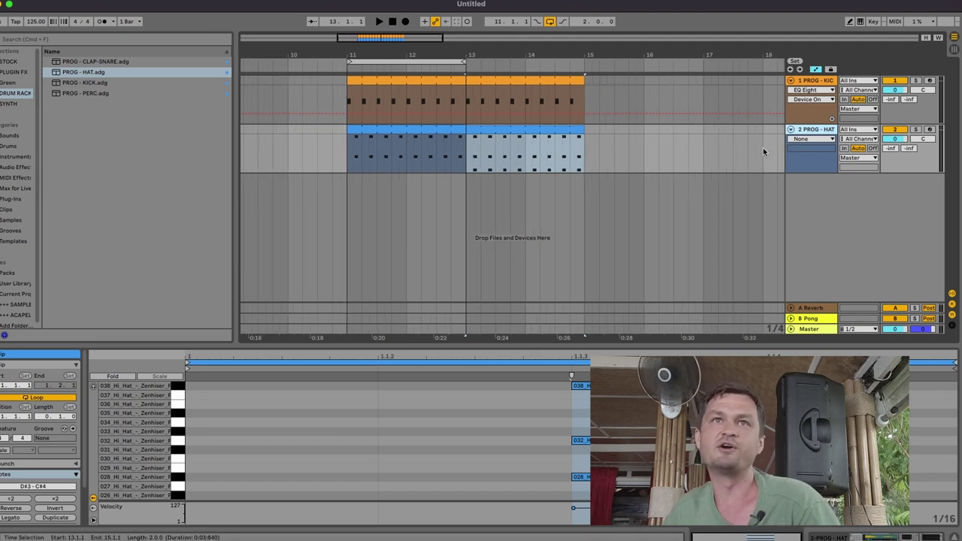
{"action": "left_click", "coordinate": [441, 132]}
{"action": "left_click", "coordinate": [440, 132]}
Insert a MIDI track below the hat track, load PROG - CLAP-SNARE.adg onto it, and select its first beat at bar 11.
{"action": "key", "text": "space"}
{"action": "right_click", "coordinate": [830, 132]}
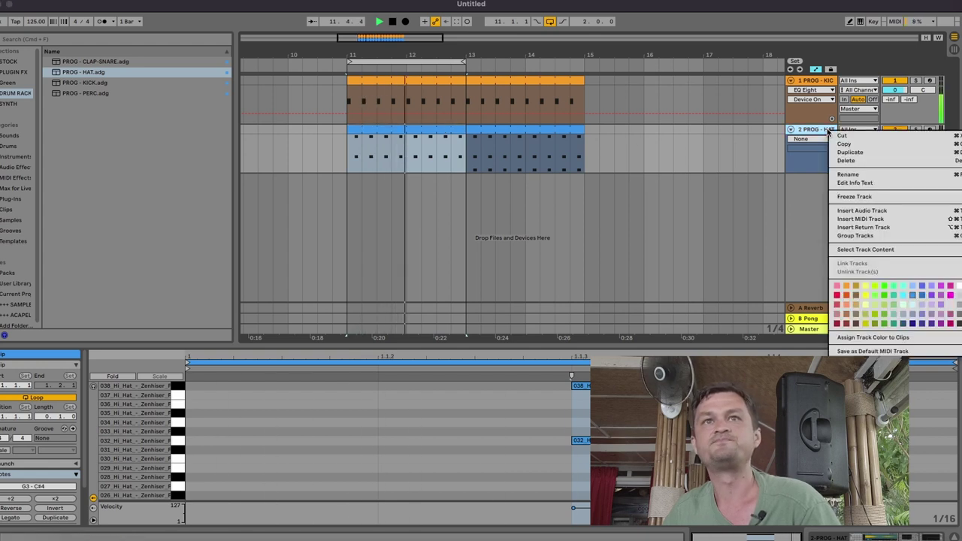
{"action": "left_click", "coordinate": [838, 217]}
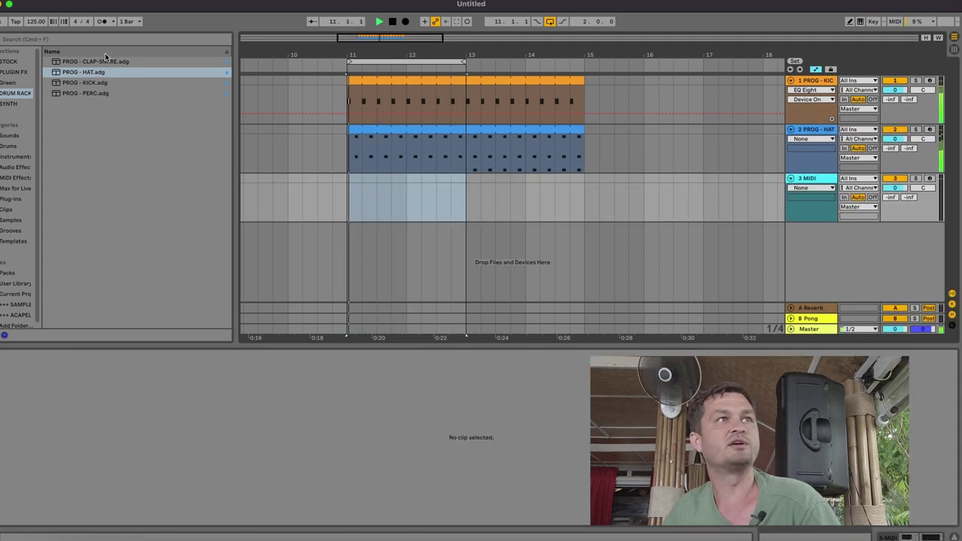
{"action": "left_click_drag", "start_coordinate": [112, 62], "coordinate": [379, 183]}
{"action": "left_click", "coordinate": [354, 180]}
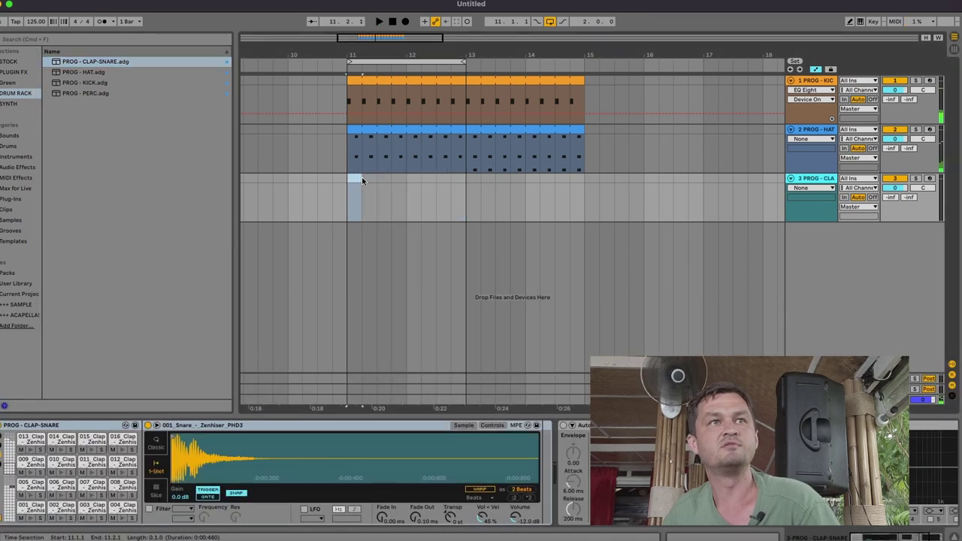
Create an empty two-beat MIDI clip at the start of bar 11 on the clap-snare track.
{"action": "right_click", "coordinate": [359, 181]}
{"action": "left_click", "coordinate": [377, 263]}
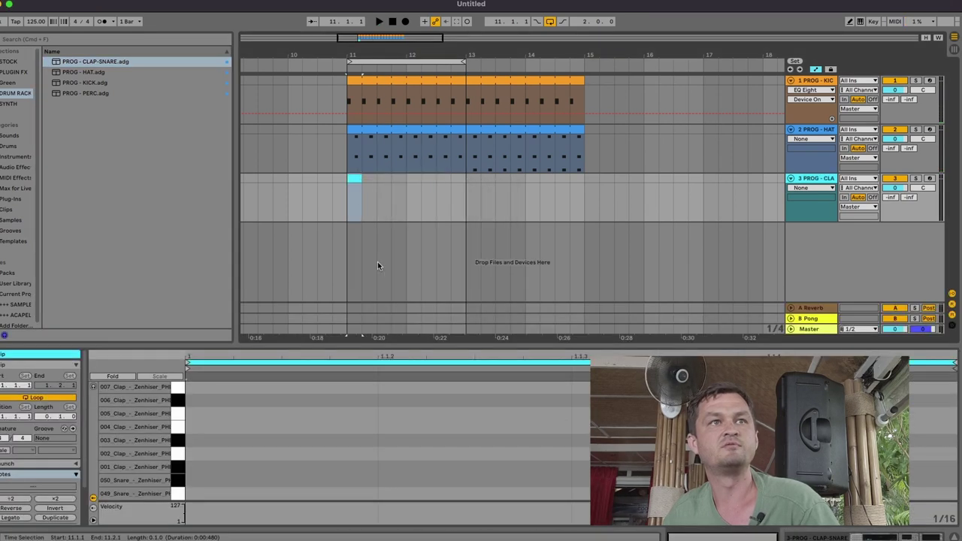
{"action": "left_click", "coordinate": [362, 181]}
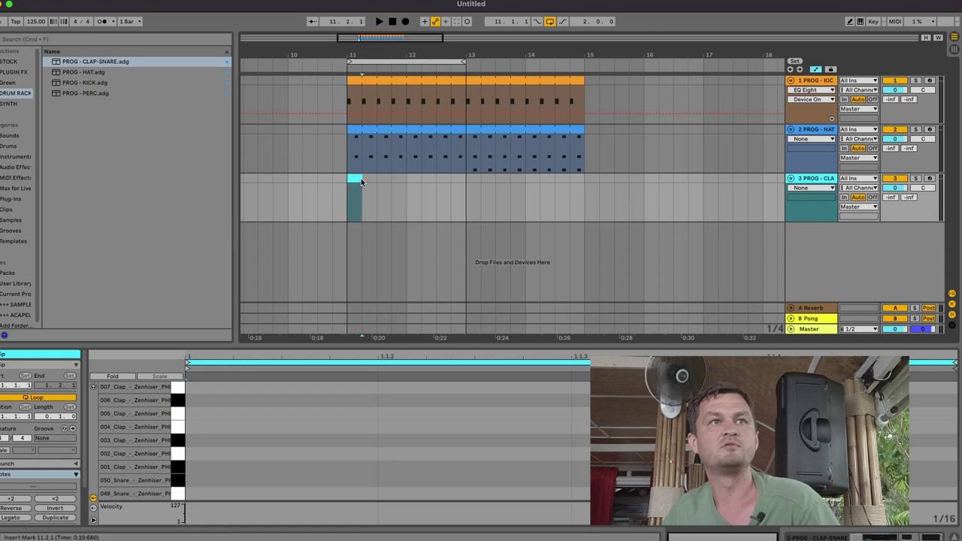
{"action": "left_click_drag", "start_coordinate": [376, 183], "coordinate": [362, 182]}
{"action": "left_click", "coordinate": [354, 181]}
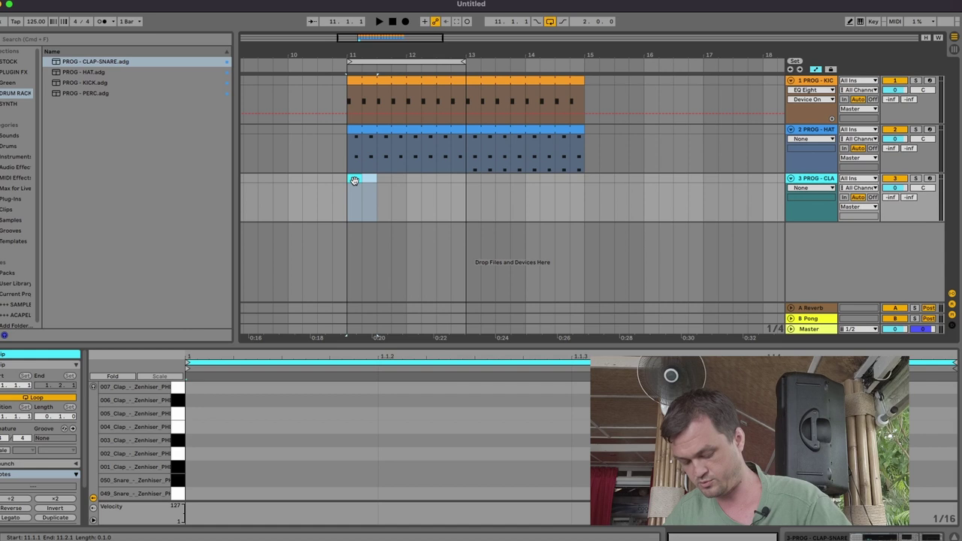
{"action": "key", "text": "super+j"}
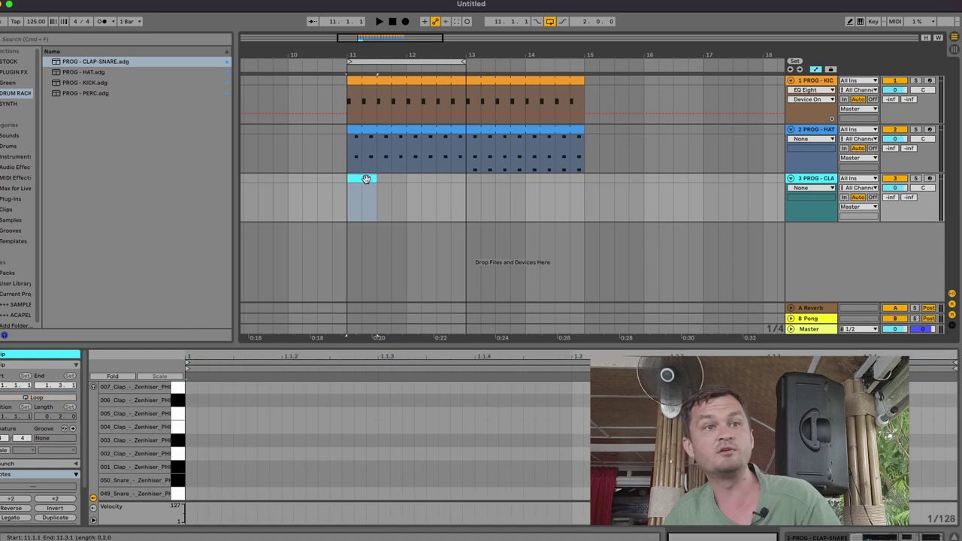
Add a short D4 clap note on the second beat of the new clip and play it with the other drums.
{"action": "double_click", "coordinate": [576, 387]}
{"action": "key", "text": "space"}
{"action": "key", "text": "space"}
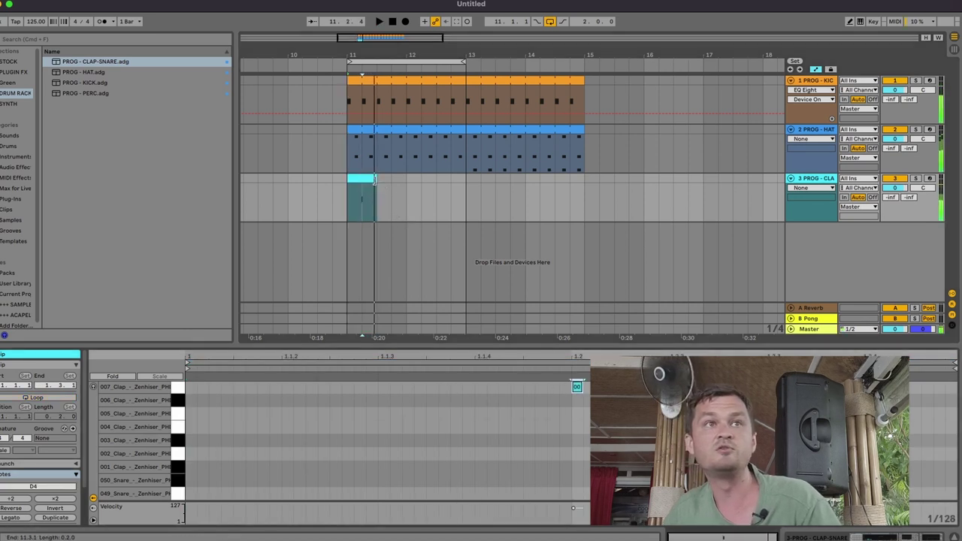
Duplicate the two-beat clap clip past bar 13 and consolidate bars 11 to 13 into one two-bar clip.
{"action": "left_click", "coordinate": [376, 177]}
{"action": "mouse_move", "coordinate": [376, 177]}
{"action": "left_mouse_down"}
{"action": "mouse_move", "coordinate": [451, 177]}
{"action": "mouse_move", "coordinate": [376, 177]}
{"action": "left_mouse_up"}
{"action": "key", "text": "super+d"}
{"action": "key", "text": "super+d"}
{"action": "key", "text": "super+d"}
{"action": "key", "text": "super+d"}
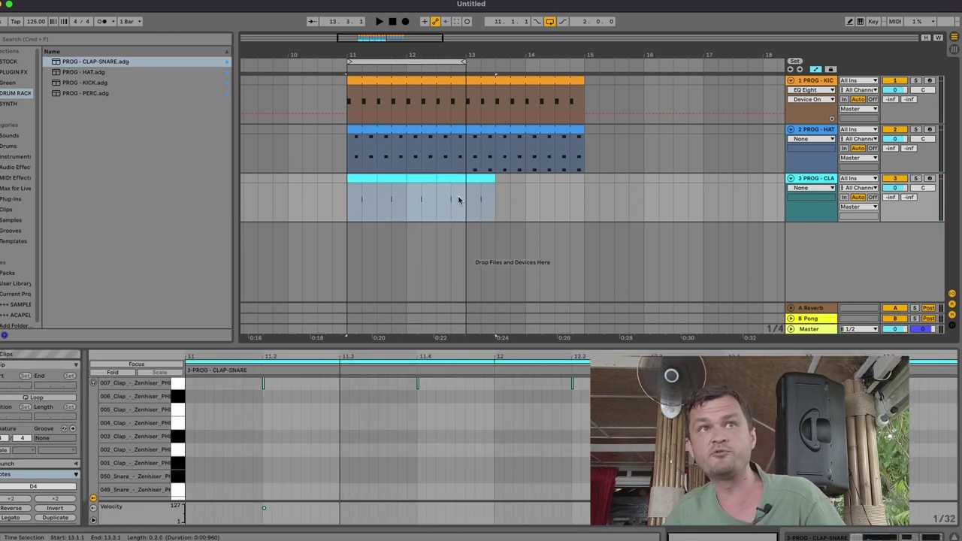
{"action": "left_click", "coordinate": [449, 179]}
{"action": "left_click", "coordinate": [371, 178], "text": "shift"}
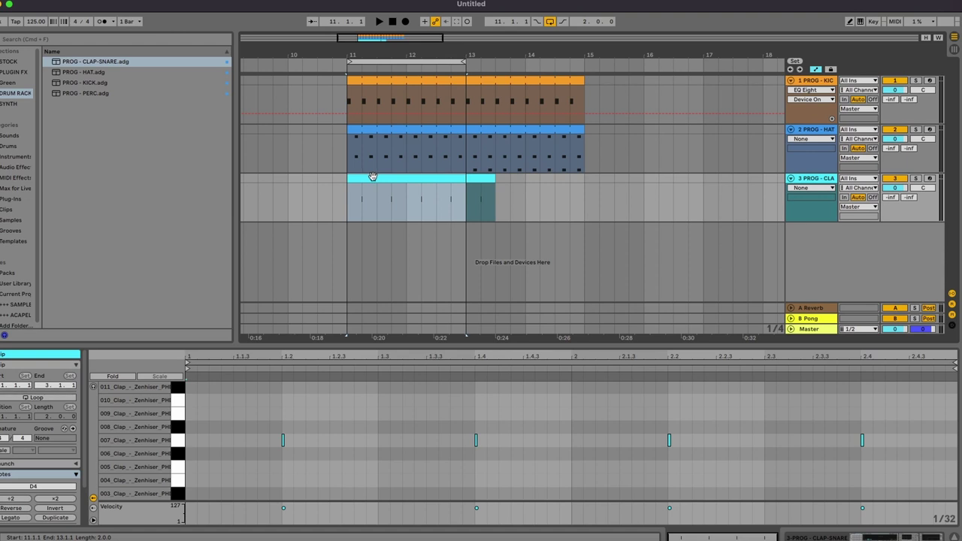
Lengthen the four clap notes in the two-bar clip to half a beat each and start playback.
{"action": "left_click_drag", "start_coordinate": [253, 419], "coordinate": [917, 460]}
{"action": "left_click_drag", "start_coordinate": [867, 444], "coordinate": [911, 444]}
{"action": "key", "text": "space"}
{"action": "left_click_drag", "start_coordinate": [255, 420], "coordinate": [957, 459]}
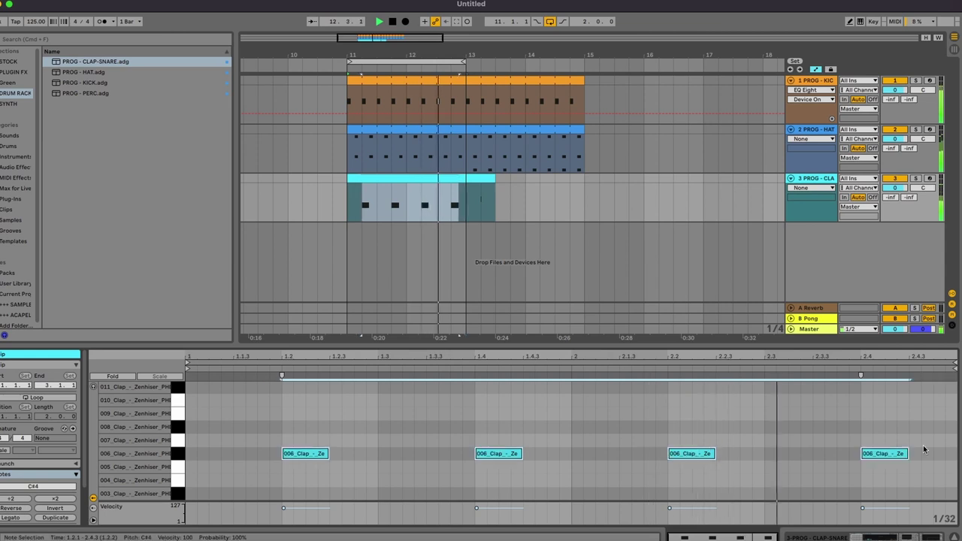
Move the four clap notes down to A#3 and set the clap-snare track's volume to -1.2 dB.
{"action": "key", "text": "Down"}
{"action": "key", "text": "Down"}
{"action": "key", "text": "Down"}
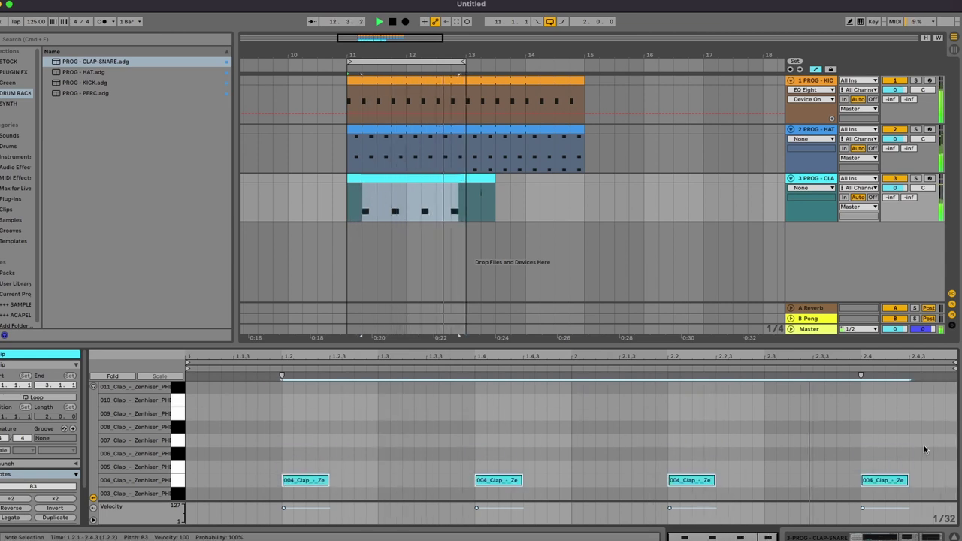
{"action": "key", "text": "Down"}
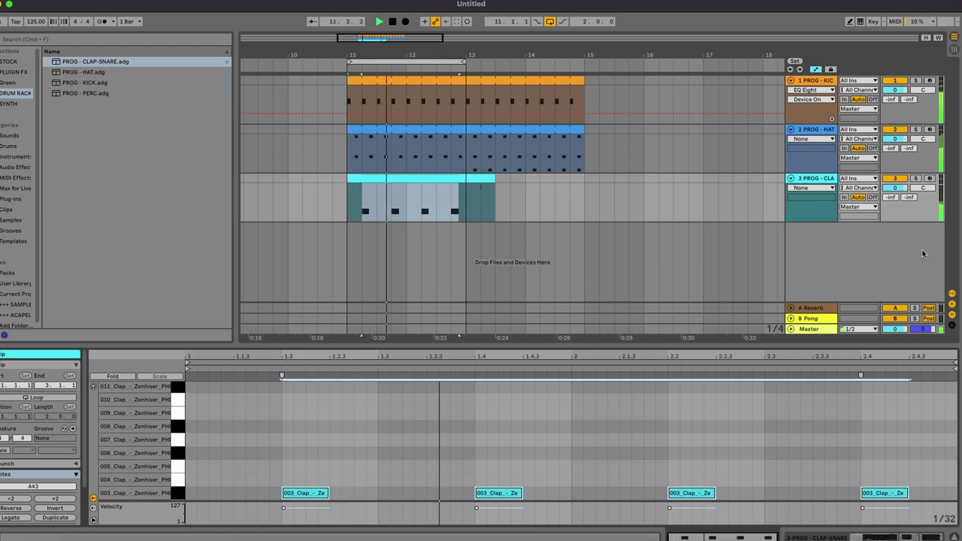
{"action": "left_click_drag", "start_coordinate": [900, 190], "coordinate": [899, 193]}
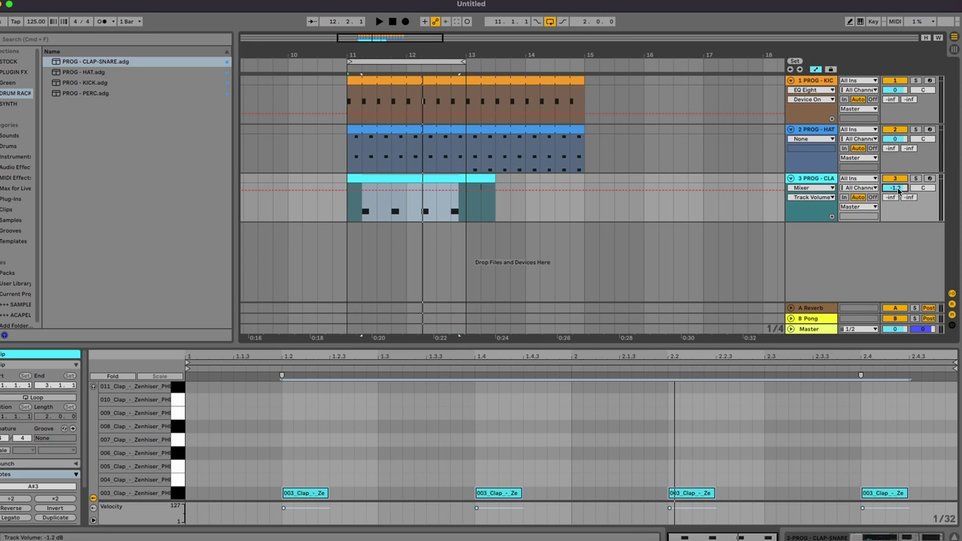
Audition the four clap notes on pitches between A3 and C#4 during playback and return them to A#3.
{"action": "left_click_drag", "start_coordinate": [897, 447], "coordinate": [267, 485]}
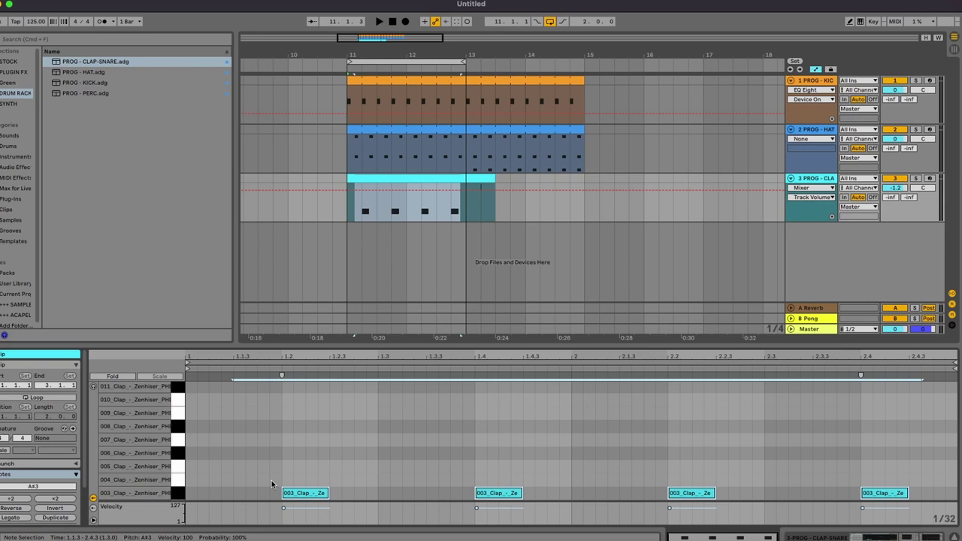
{"action": "key", "text": "Down"}
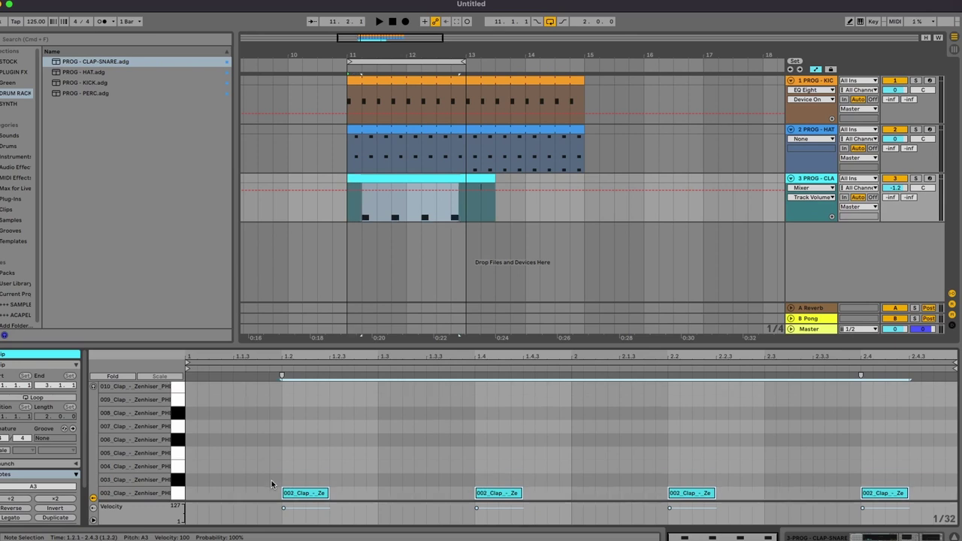
{"action": "key", "text": "space"}
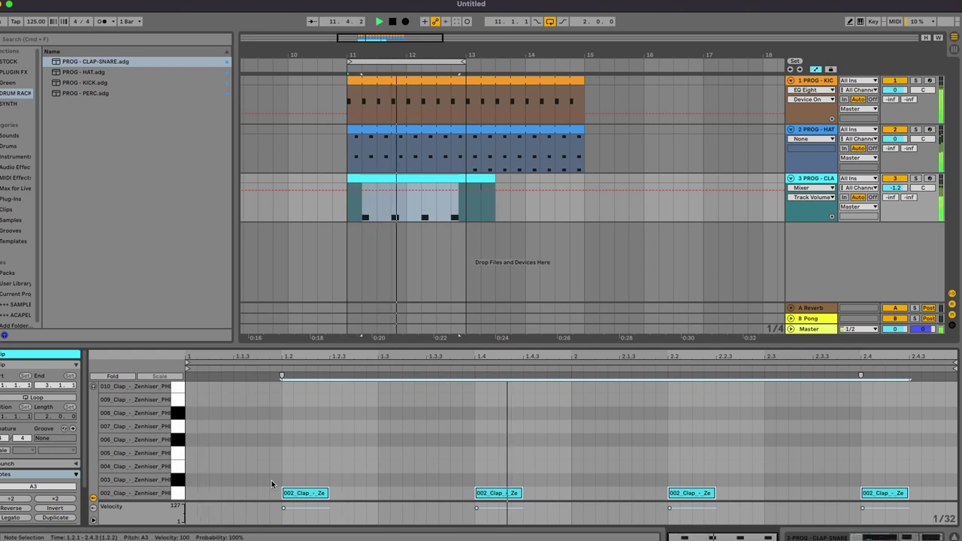
{"action": "key", "text": "Up"}
{"action": "key", "text": "Up"}
{"action": "key", "text": "Up"}
{"action": "key", "text": "Up"}
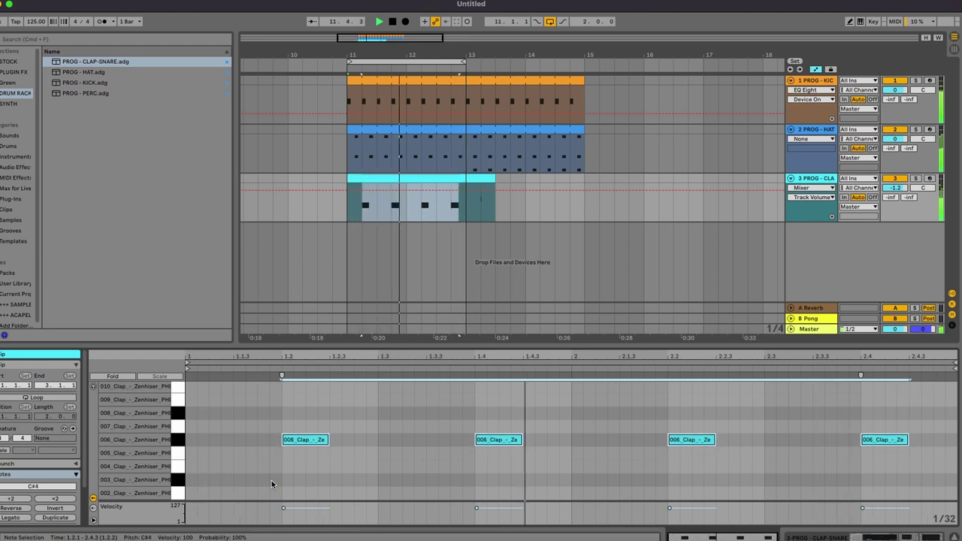
{"action": "key", "text": "Down"}
{"action": "key", "text": "Down"}
{"action": "key", "text": "Down"}
{"action": "key", "text": "Down"}
{"action": "key", "text": "space"}
{"action": "key", "text": "Up"}
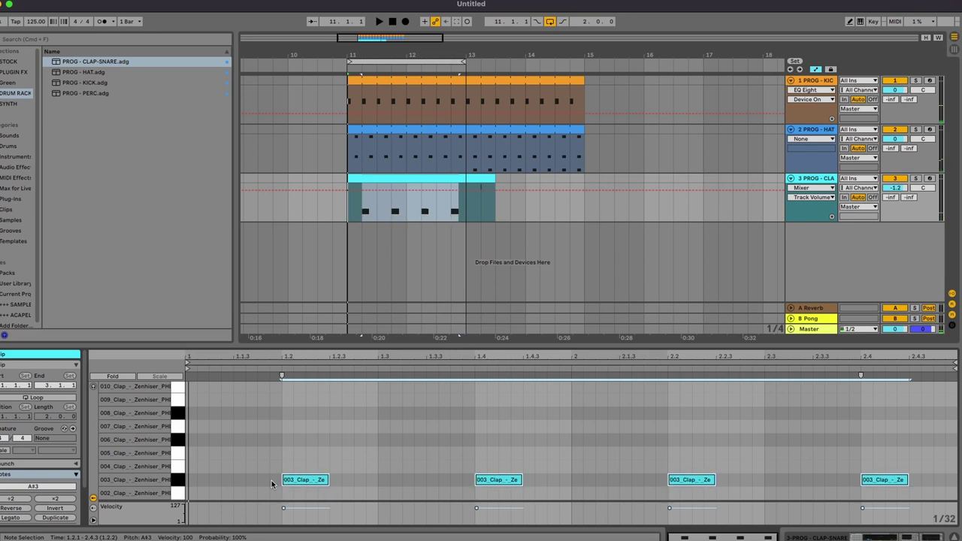
Insert a MIDI track below the clap-snare track and load the Operator instrument onto it.
{"action": "left_click", "coordinate": [814, 181]}
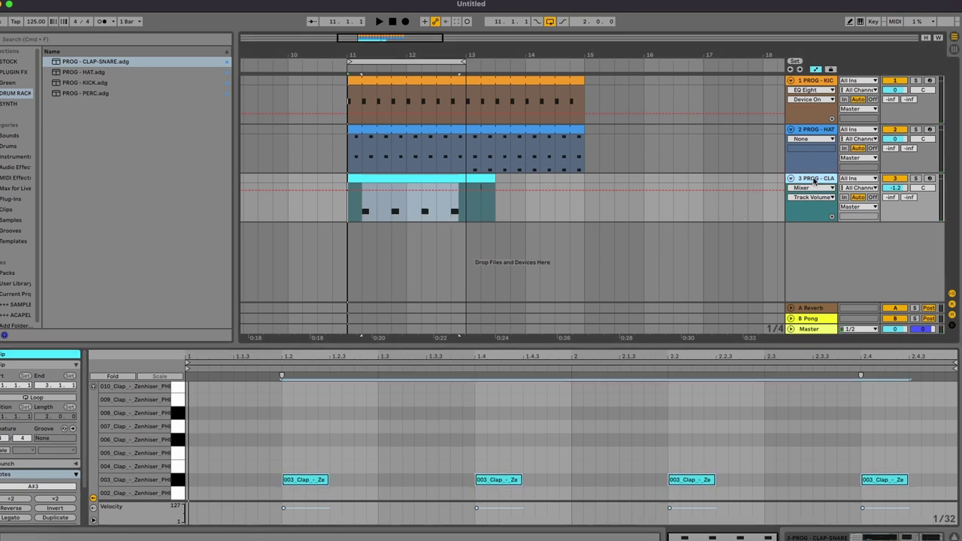
{"action": "right_click", "coordinate": [814, 180]}
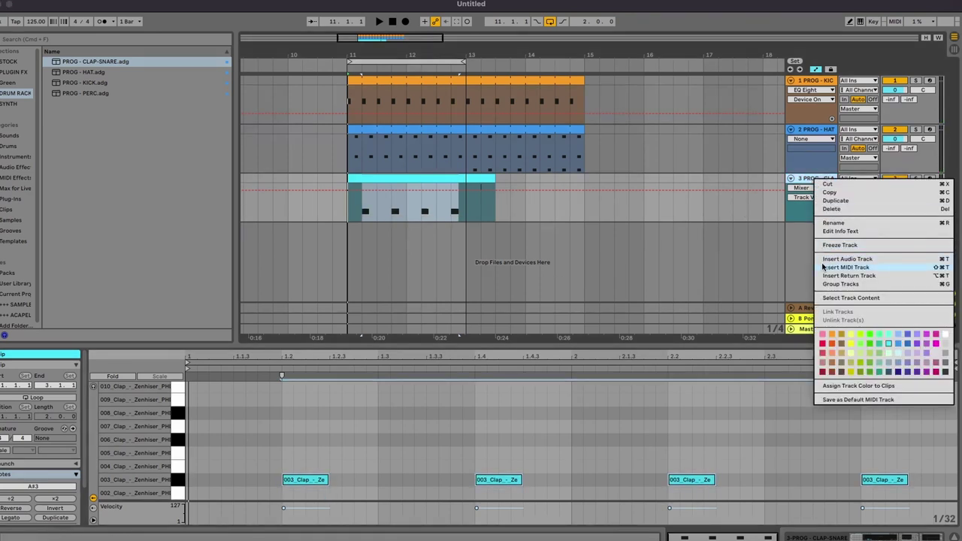
{"action": "left_click", "coordinate": [846, 268]}
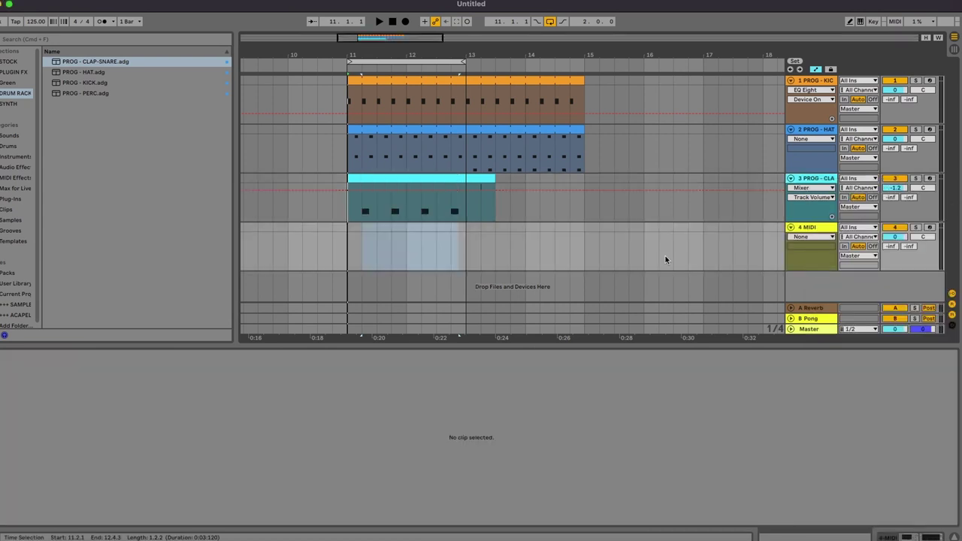
{"action": "left_click", "coordinate": [12, 157]}
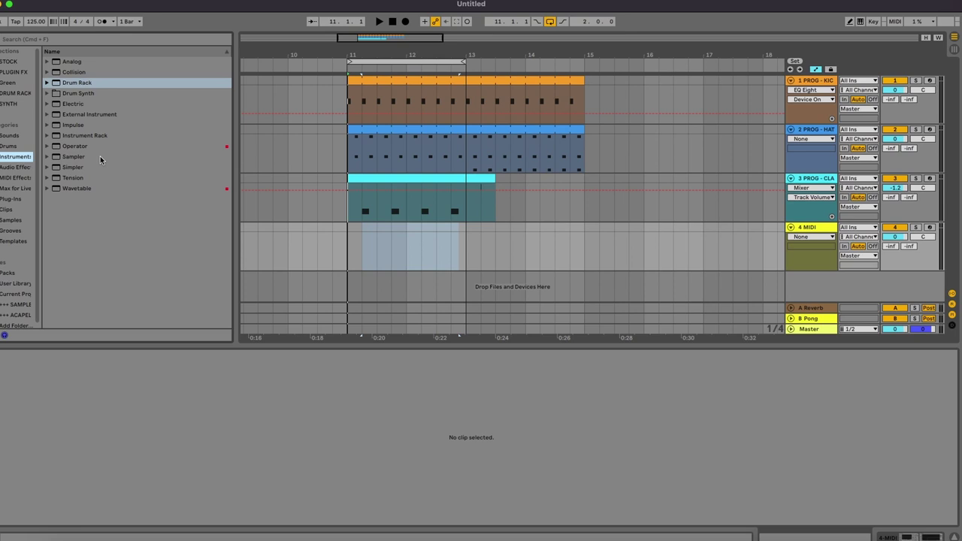
{"action": "left_click_drag", "start_coordinate": [87, 149], "coordinate": [347, 229]}
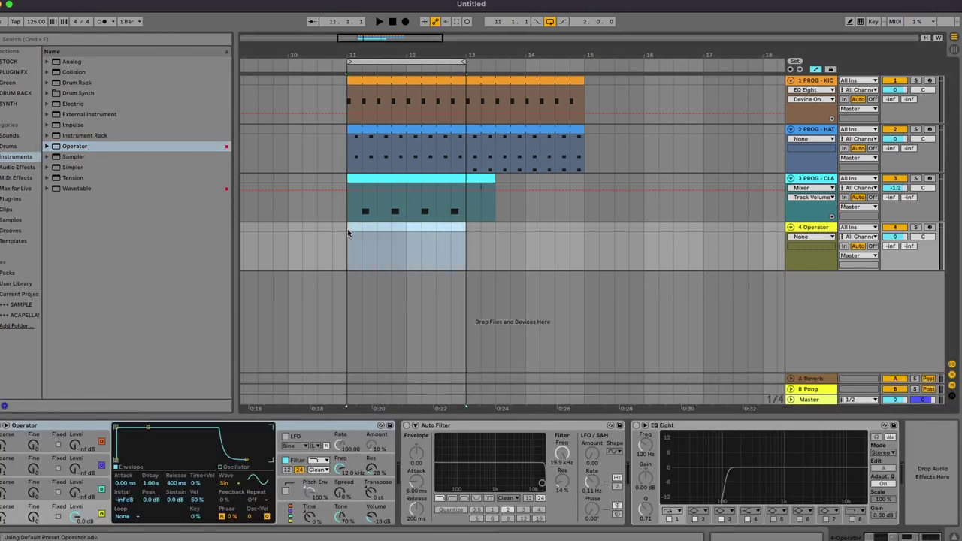
Create a two-bar MIDI clip from bar 11 to 13 on the Operator track and set its scale to G Major.
{"action": "right_click", "coordinate": [359, 232]}
{"action": "left_click", "coordinate": [401, 314]}
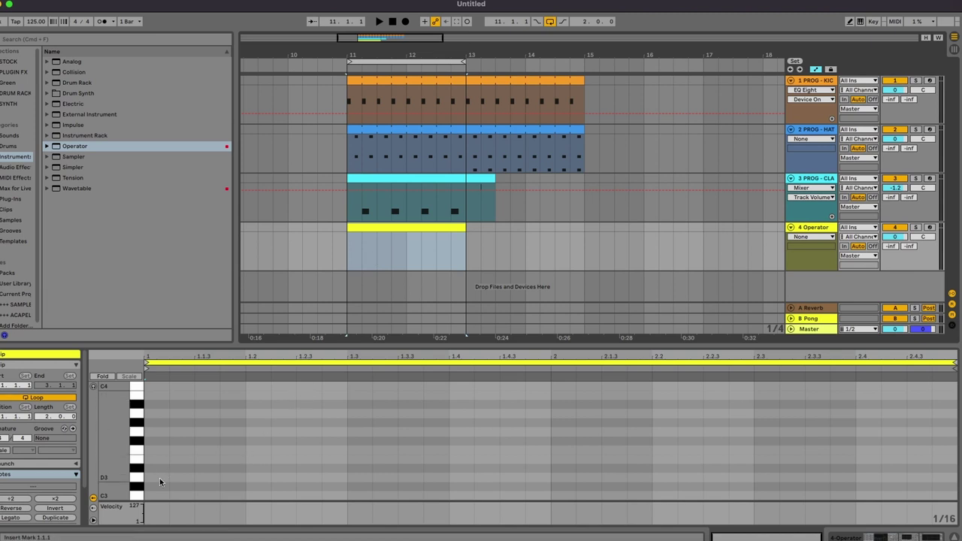
{"action": "scroll", "coordinate": [161, 477], "scroll_direction": "down", "scroll_amount": 5}
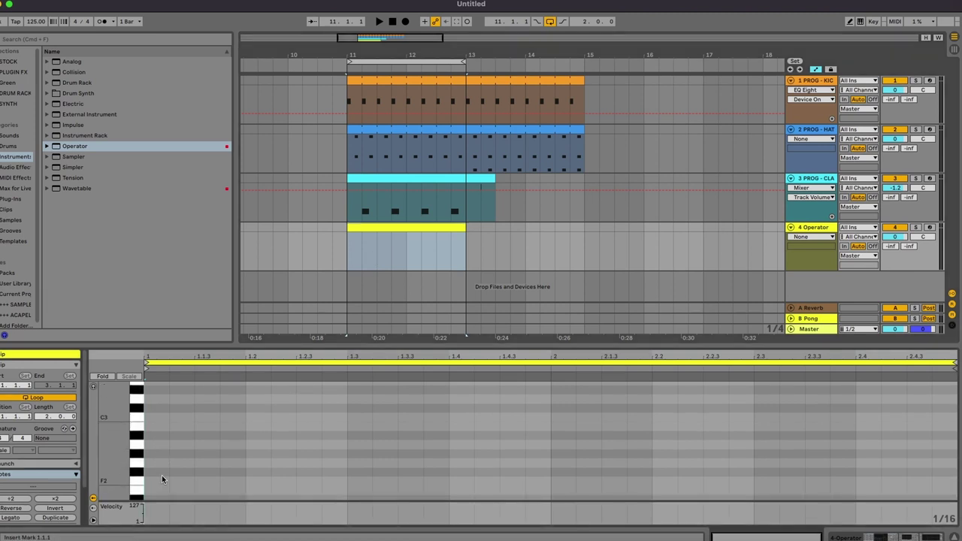
{"action": "left_click", "coordinate": [9, 450]}
{"action": "left_click", "coordinate": [15, 451]}
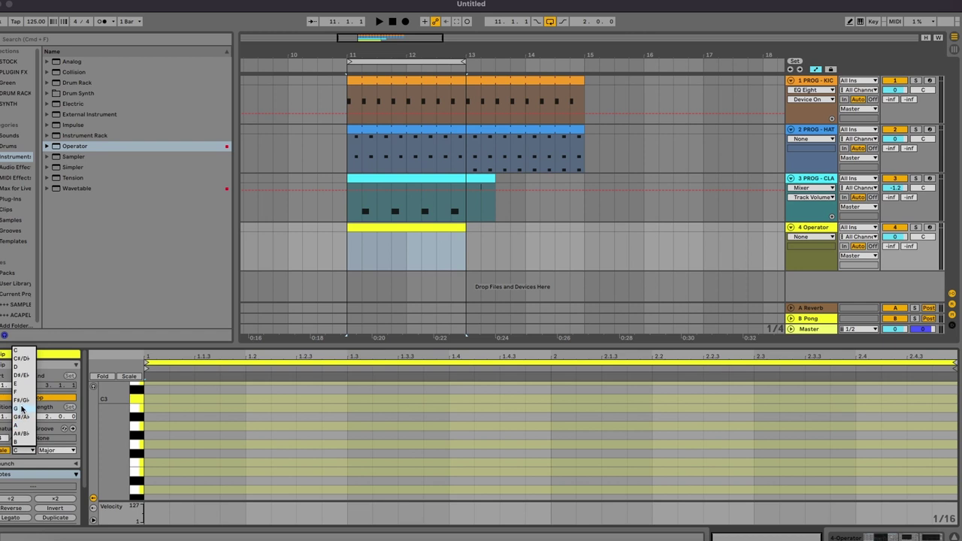
{"action": "left_click", "coordinate": [21, 409]}
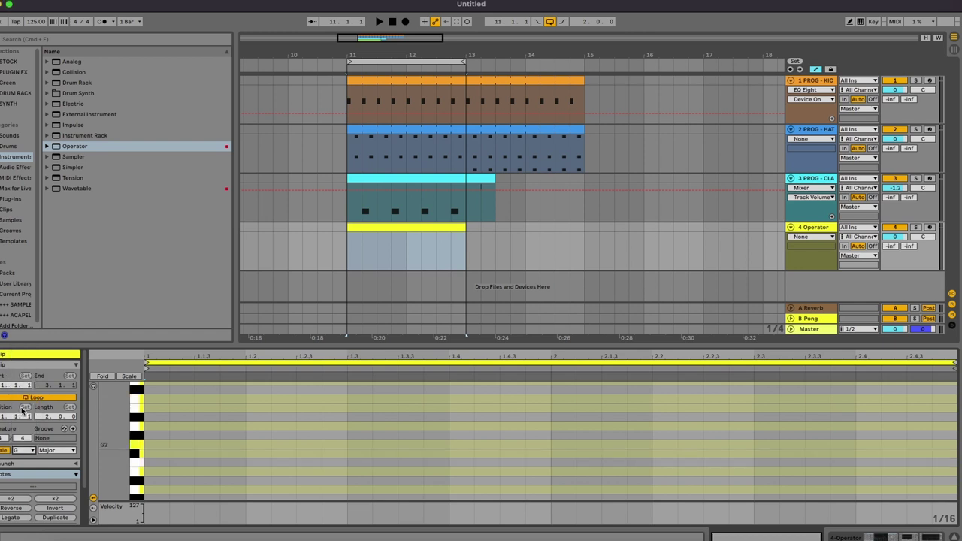
Add three sixteenth G2 notes at 1.1.1, 1.1.4 and 1.2.3 in the Operator clip and play them briefly.
{"action": "double_click", "coordinate": [160, 446]}
{"action": "double_click", "coordinate": [228, 445]}
{"action": "double_click", "coordinate": [304, 446]}
{"action": "key", "text": "space"}
{"action": "key", "text": "space"}
Transpose the three bass notes down two octaves to G0 and loop the first two beats of the clip.
{"action": "left_click_drag", "start_coordinate": [165, 433], "coordinate": [403, 479]}
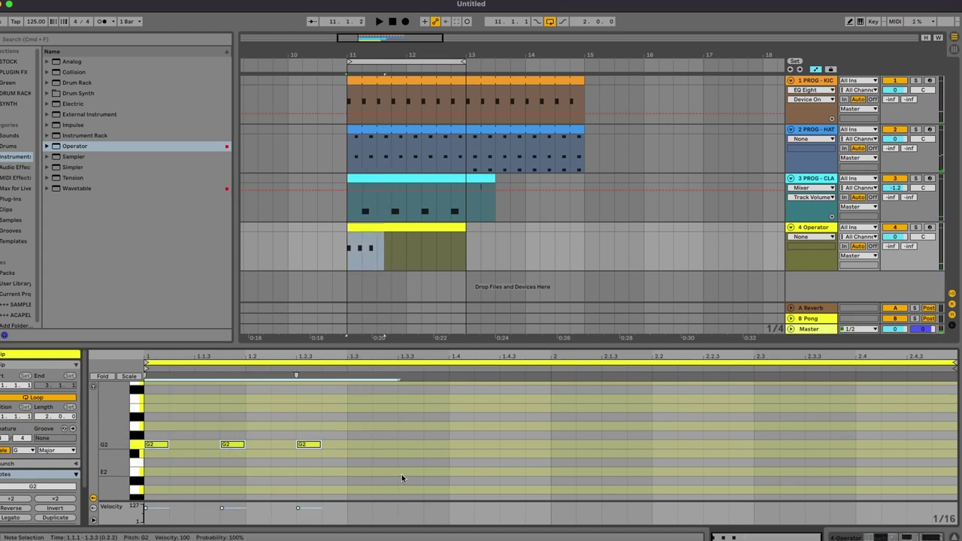
{"action": "key", "text": "shift+Down"}
{"action": "key", "text": "space"}
{"action": "key", "text": "shift+Down"}
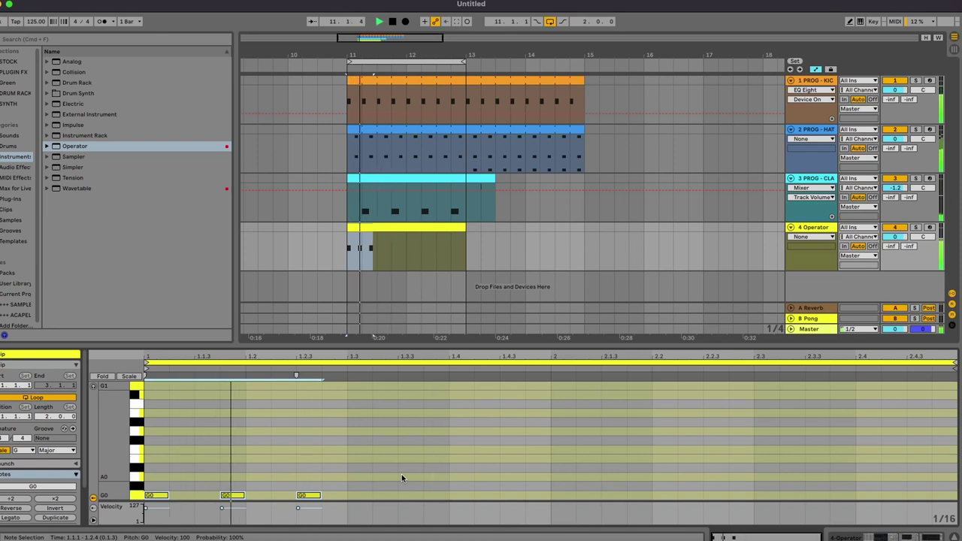
{"action": "left_click_drag", "start_coordinate": [349, 393], "coordinate": [88, 498]}
{"action": "key", "text": "super+l"}
{"action": "key", "text": "space"}
Set Operator's oscillator B envelope sustain to 0.0 dB and its level to -23 dB during playback.
{"action": "left_click", "coordinate": [812, 231]}
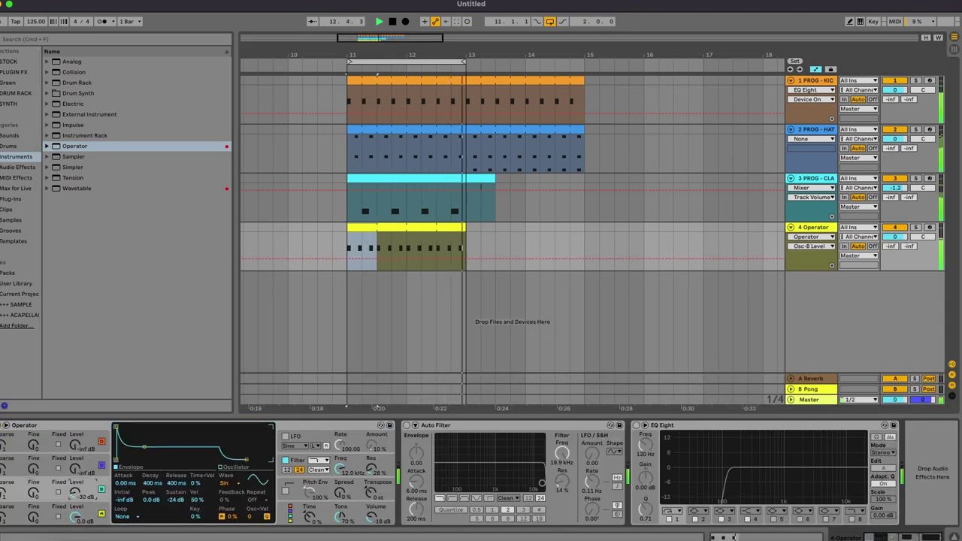
{"action": "left_click_drag", "start_coordinate": [179, 502], "coordinate": [180, 451]}
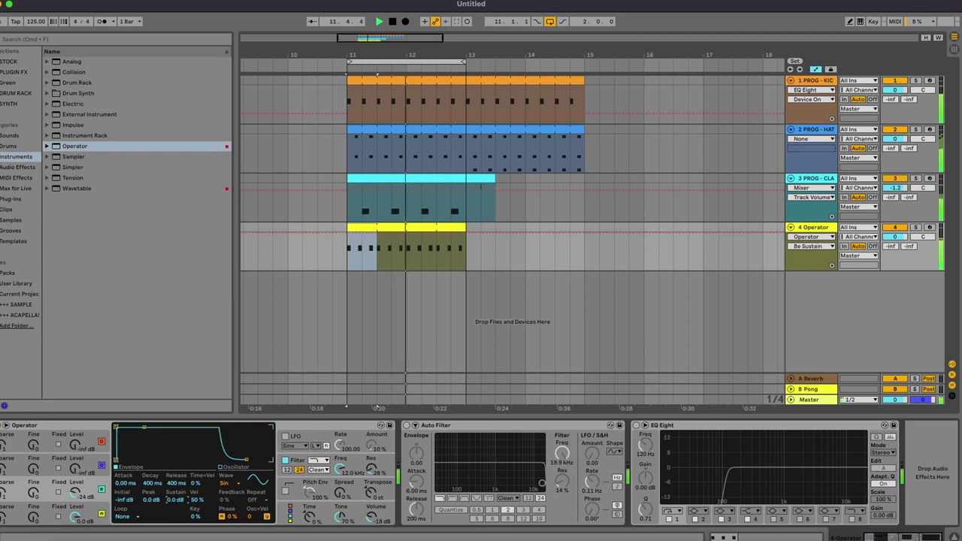
{"action": "left_click_drag", "start_coordinate": [74, 497], "coordinate": [73, 492]}
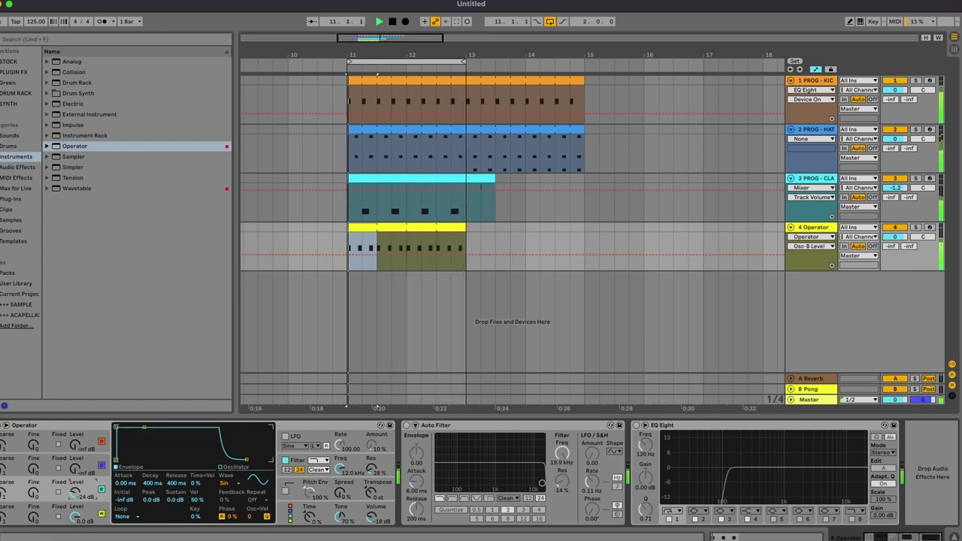
{"action": "key", "text": "space"}
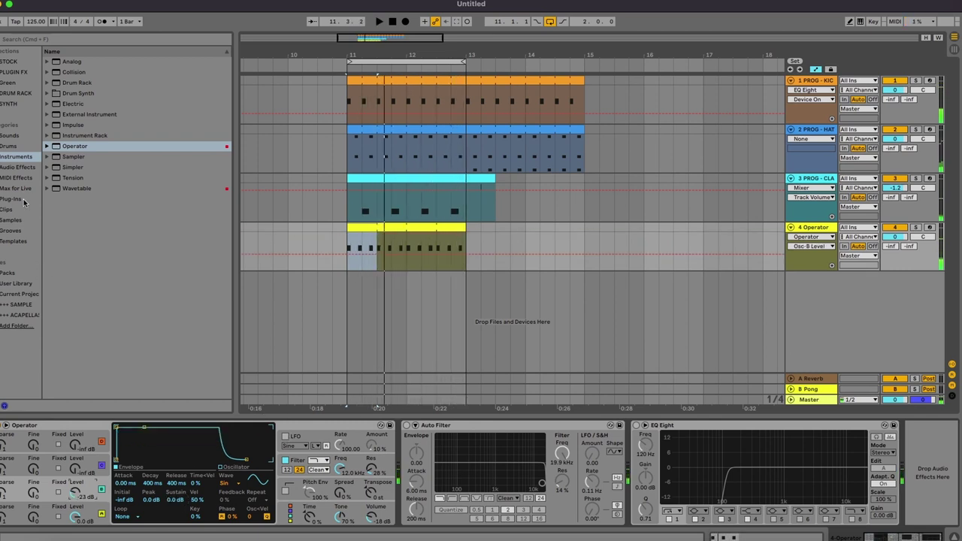
Add a Spectrum after the EQ Eight on the Operator track and expand its enlarged display during playback.
{"action": "left_click", "coordinate": [26, 167]}
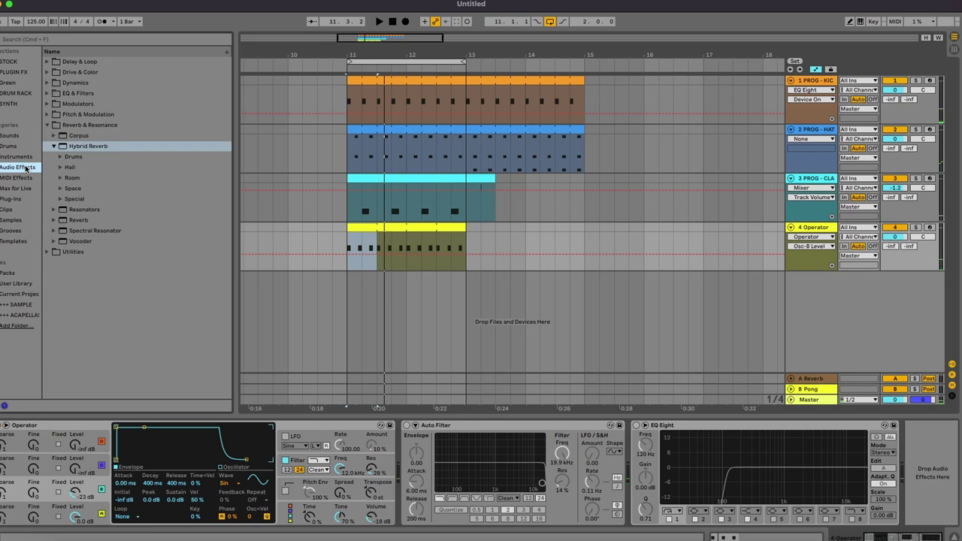
{"action": "left_click", "coordinate": [47, 252]}
{"action": "double_click", "coordinate": [81, 178]}
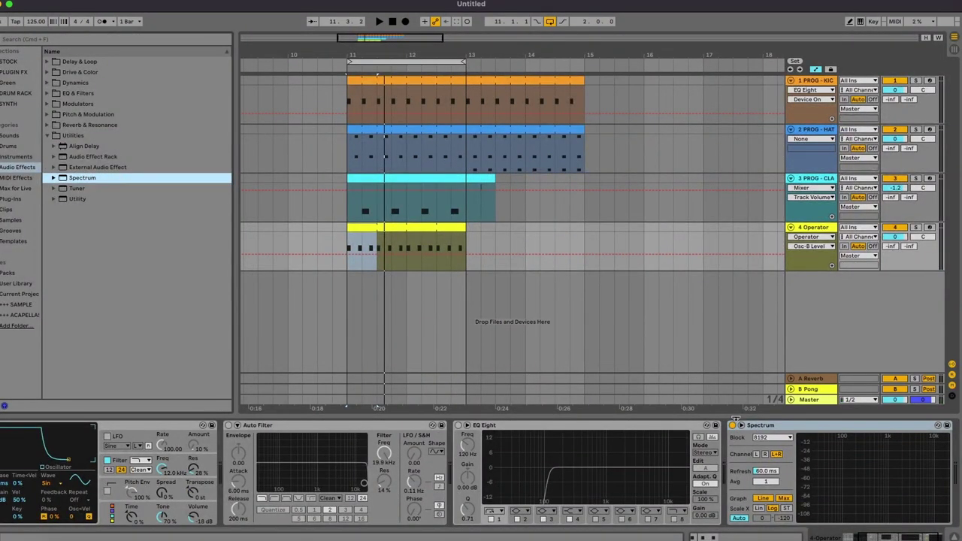
{"action": "left_click", "coordinate": [742, 426]}
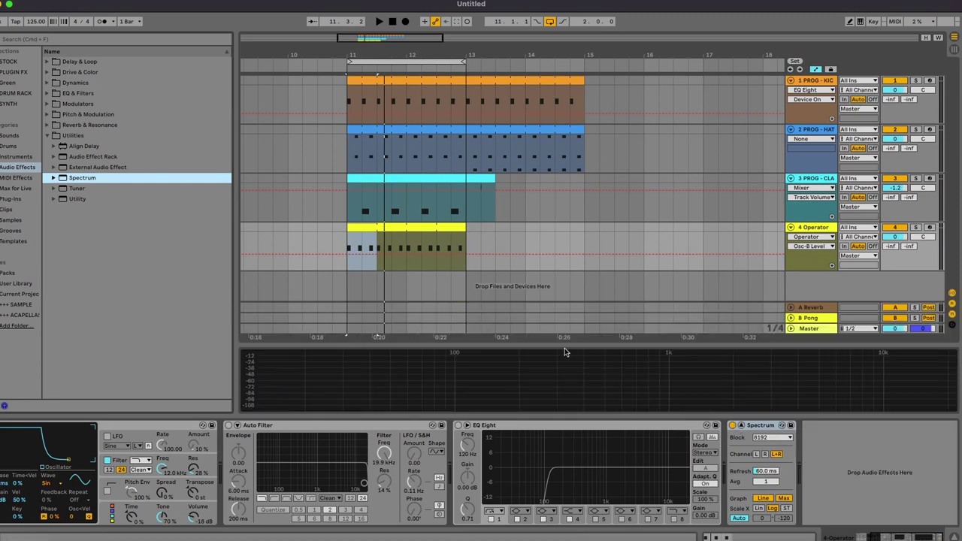
{"action": "key", "text": "space"}
{"action": "left_click_drag", "start_coordinate": [564, 346], "coordinate": [451, 175]}
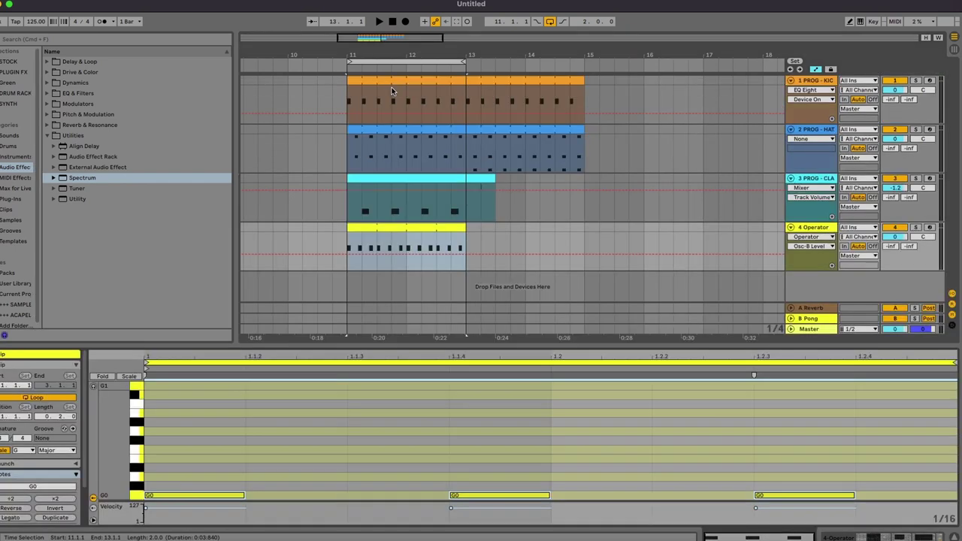
Transpose all bass notes in the Operator clip to B0 and inspect them in Spectrum during playback.
{"action": "left_click", "coordinate": [391, 91]}
{"action": "key", "text": "space"}
{"action": "left_click", "coordinate": [193, 471]}
{"action": "key", "text": "super+a"}
{"action": "key", "text": "Up"}
{"action": "key", "text": "Up"}
{"action": "key", "text": "Up"}
{"action": "key", "text": "Up"}
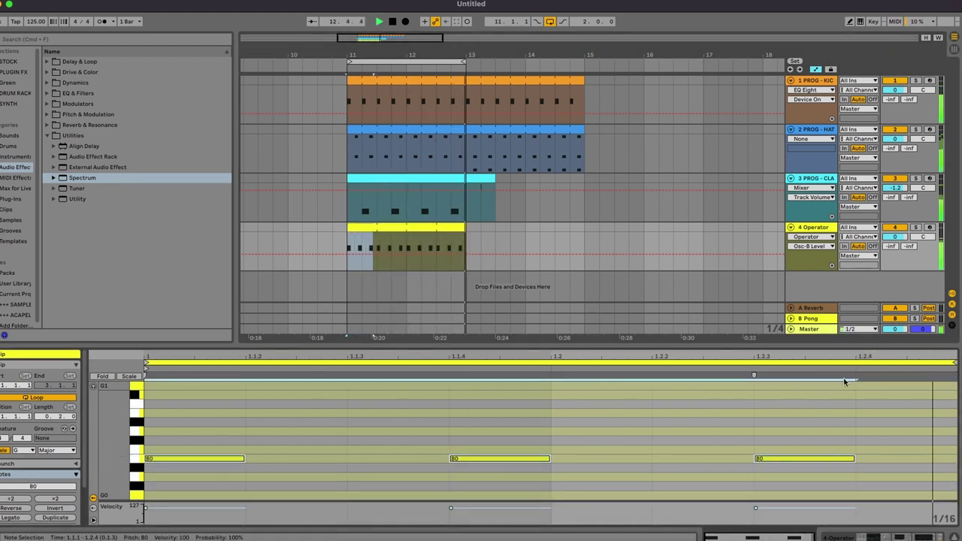
{"action": "left_click", "coordinate": [820, 324]}
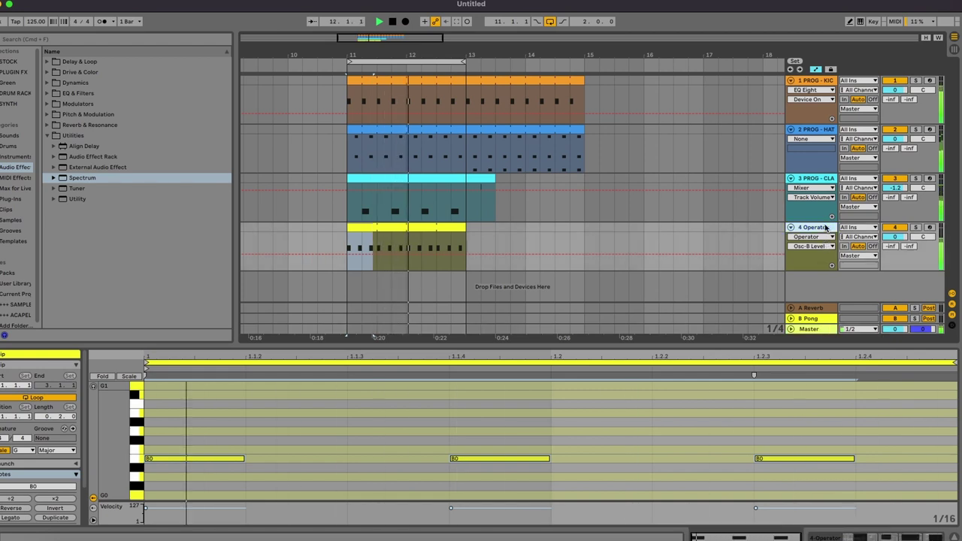
{"action": "double_click", "coordinate": [825, 227]}
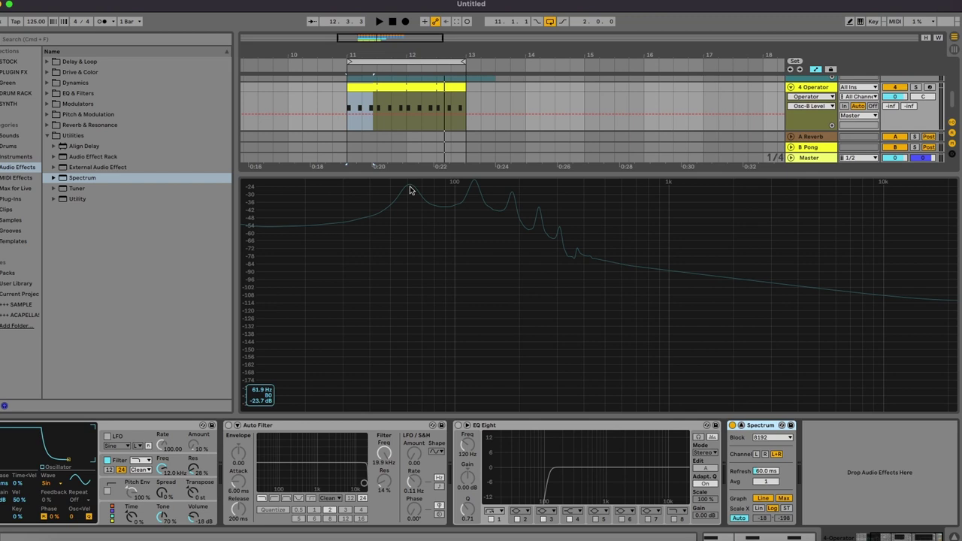
Transpose the three bass notes in the Operator clip to A0.
{"action": "double_click", "coordinate": [426, 90]}
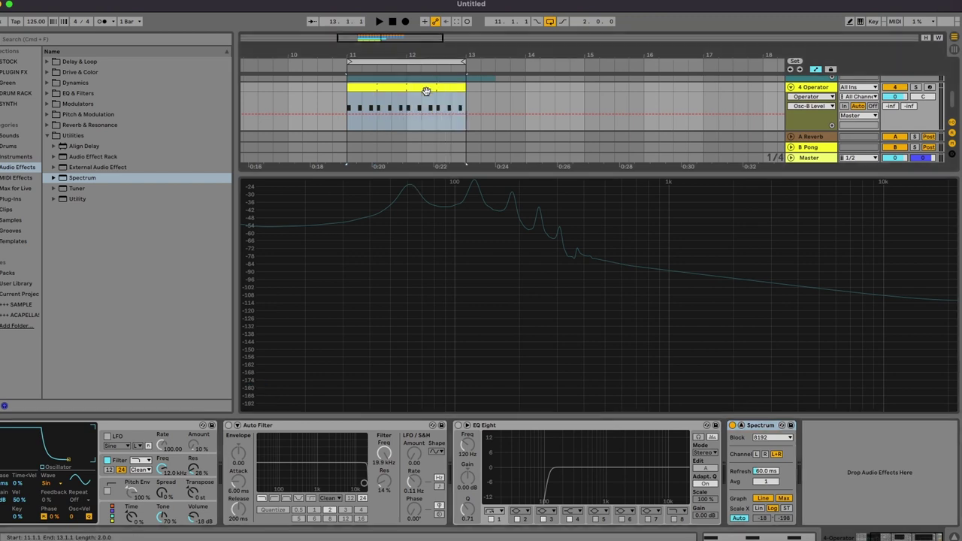
{"action": "key", "text": "Down"}
{"action": "key", "text": "Down"}
{"action": "key", "text": "Down"}
{"action": "key", "text": "Down"}
{"action": "key", "text": "Down"}
{"action": "key", "text": "Down"}
{"action": "key", "text": "Down"}
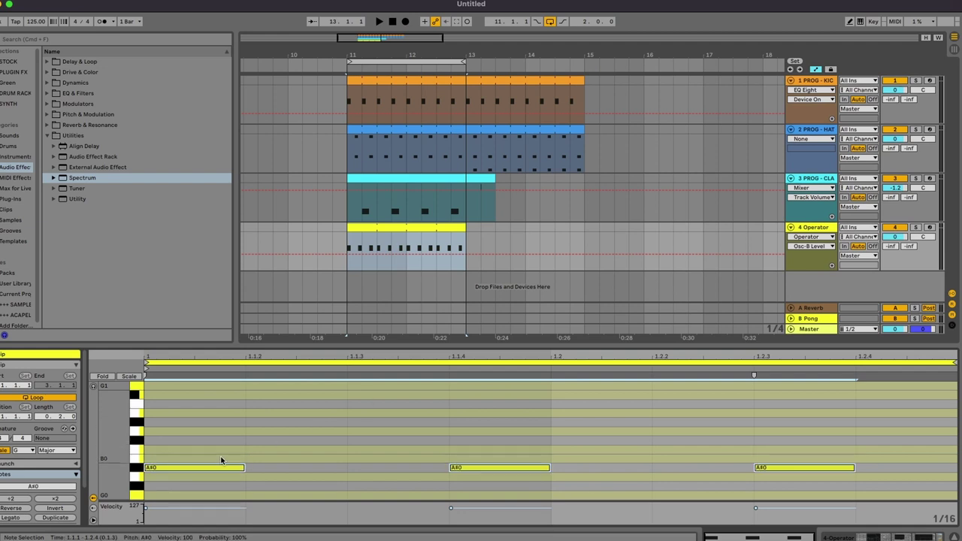
{"action": "key", "text": "Up"}
{"action": "key", "text": "Up"}
{"action": "key", "text": "Down"}
{"action": "key", "text": "Down"}
{"action": "key", "text": "Up"}
{"action": "key", "text": "Up"}
{"action": "key", "text": "Up"}
{"action": "key", "text": "Up"}
{"action": "key", "text": "Up"}
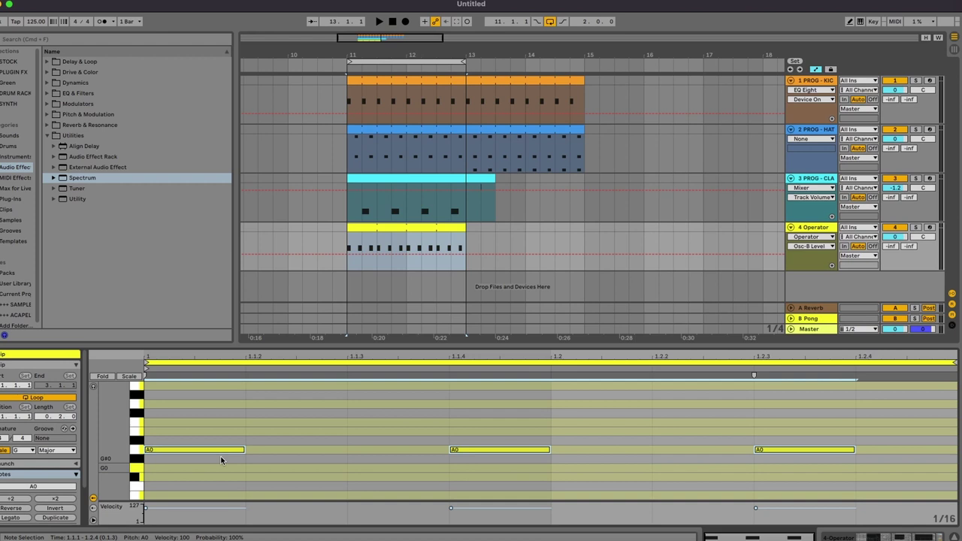
Set the Operator clip's scale to A Minor and enlarge the note rows around A0.
{"action": "left_click", "coordinate": [23, 450]}
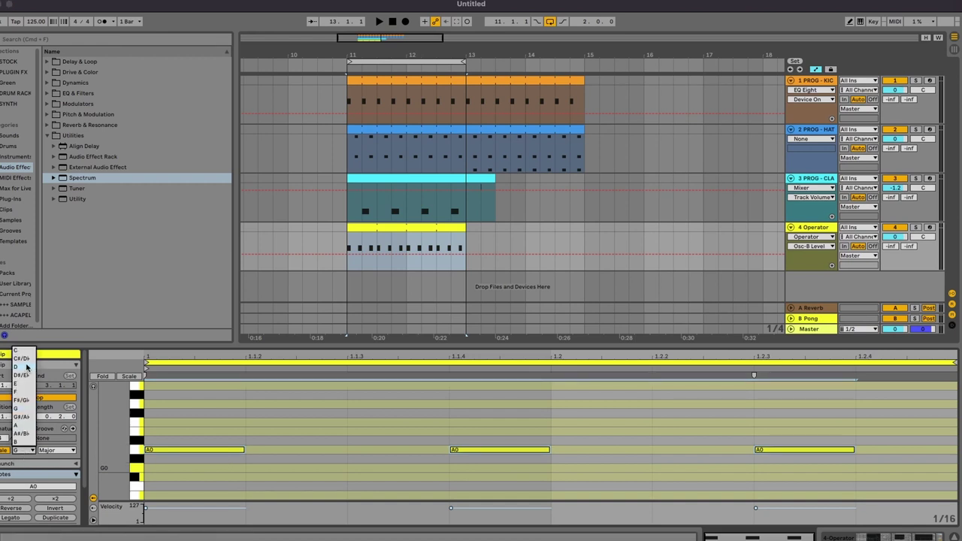
{"action": "left_click", "coordinate": [19, 426]}
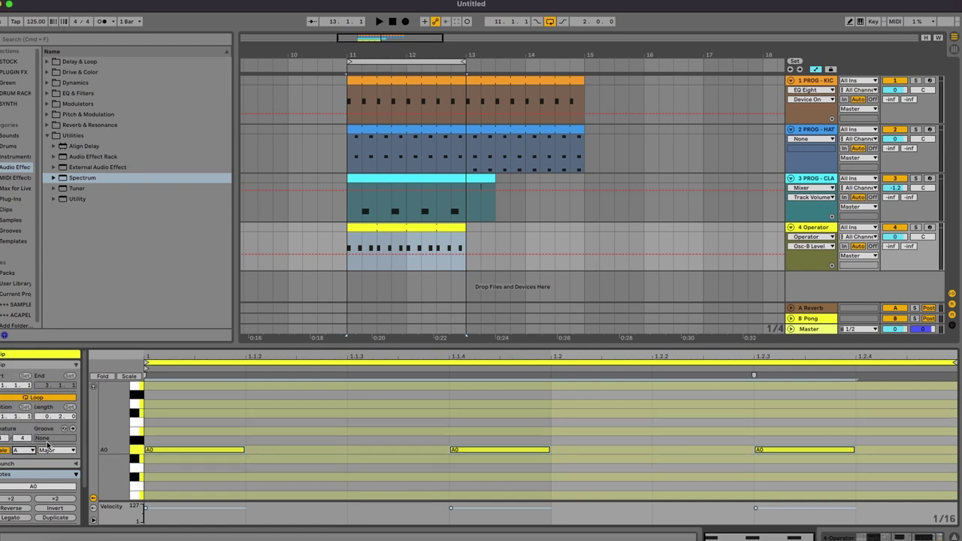
{"action": "left_click", "coordinate": [51, 450]}
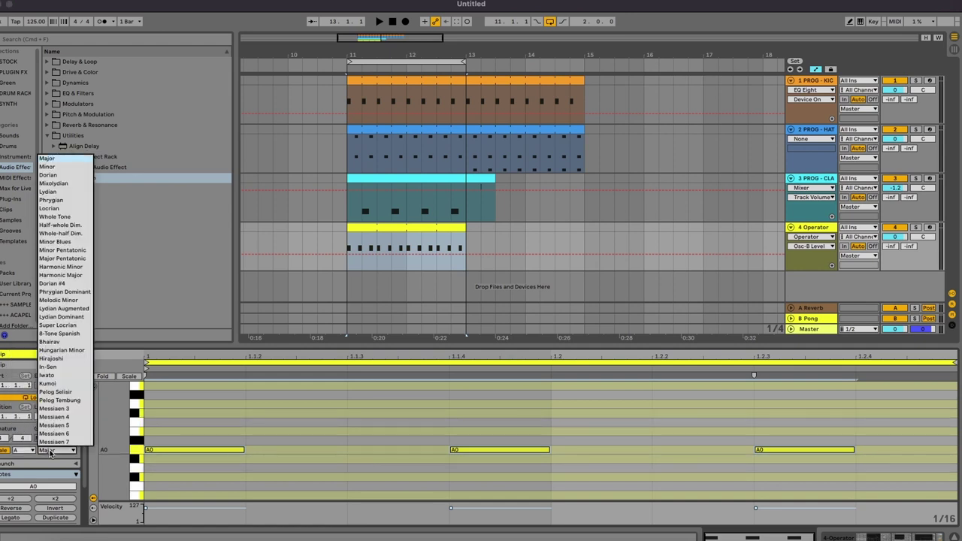
{"action": "left_click", "coordinate": [50, 166]}
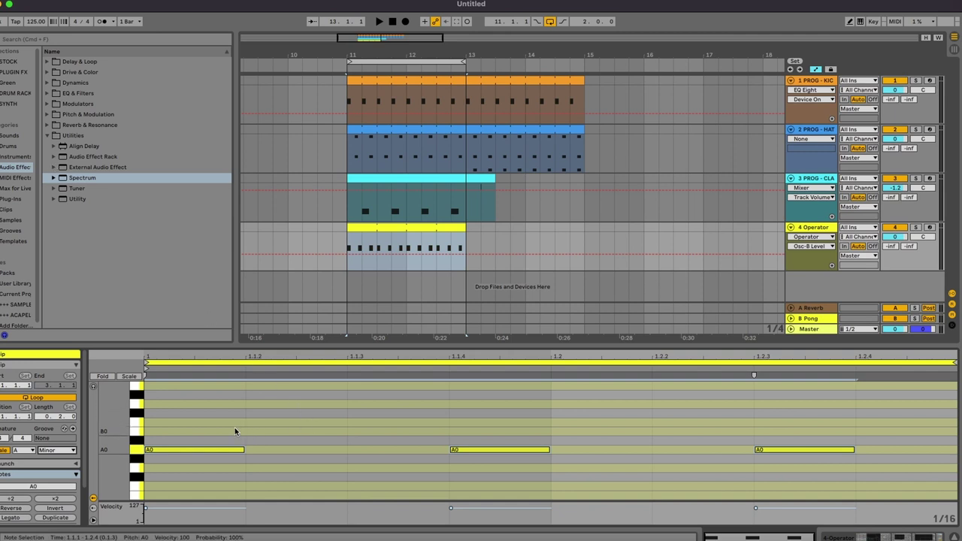
{"action": "left_click", "coordinate": [31, 455]}
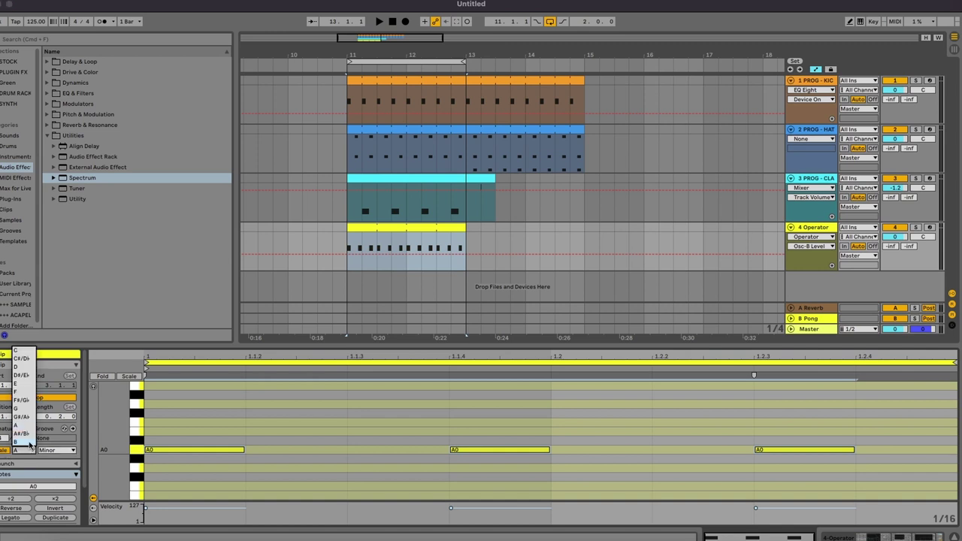
{"action": "left_click", "coordinate": [25, 425]}
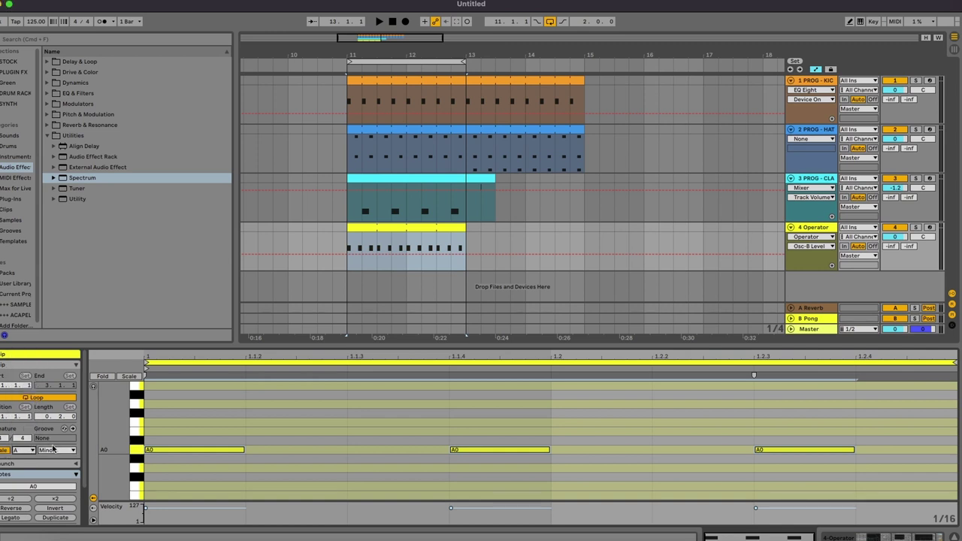
{"action": "left_click", "coordinate": [53, 450]}
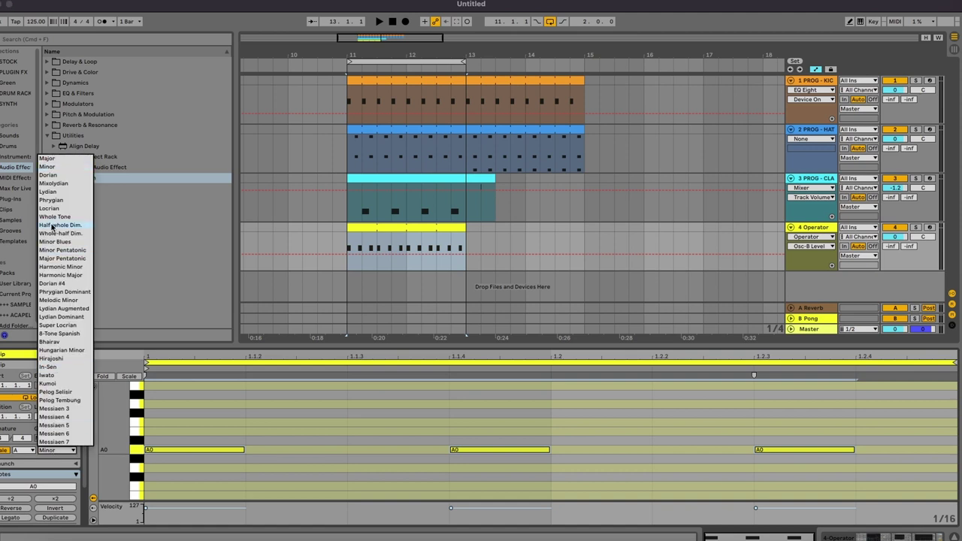
{"action": "left_click", "coordinate": [54, 169]}
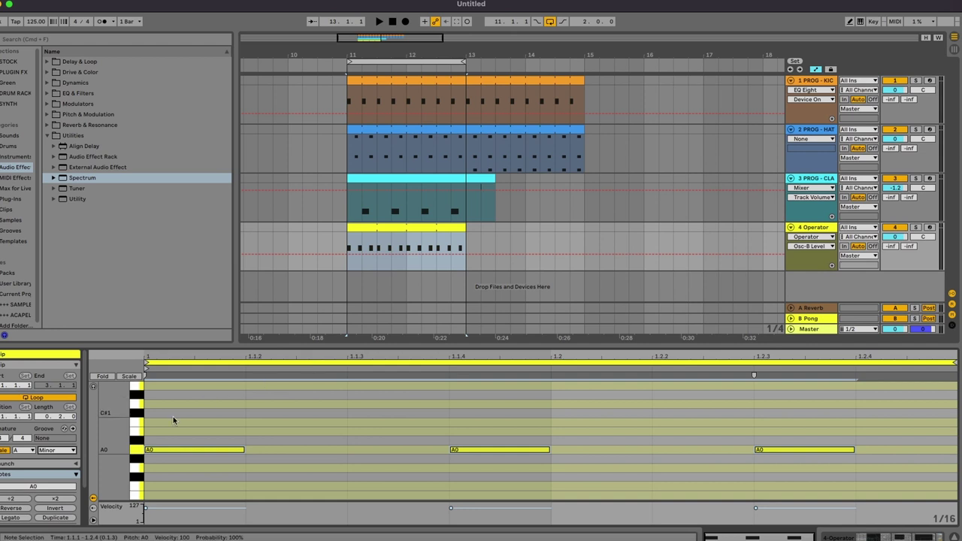
{"action": "left_click_drag", "start_coordinate": [127, 437], "coordinate": [173, 438]}
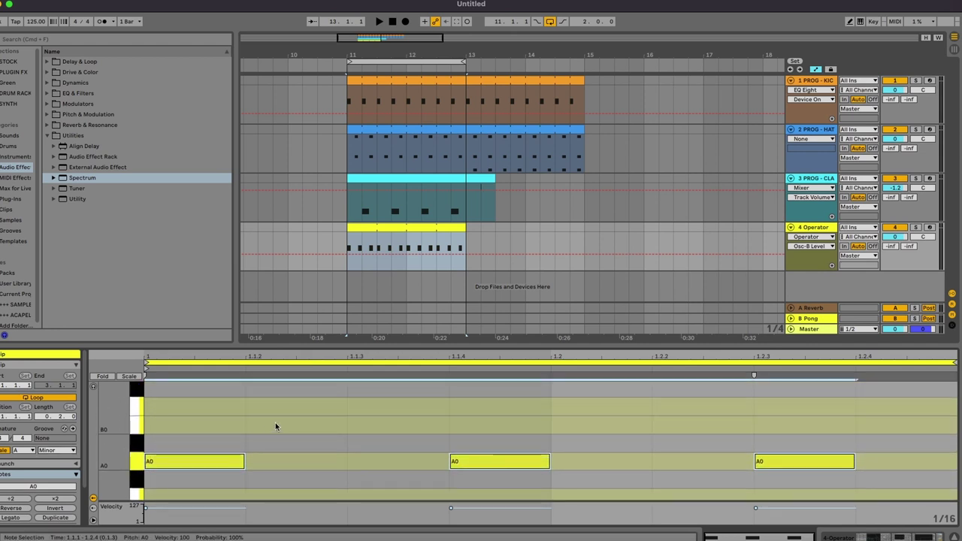
{"action": "scroll", "coordinate": [311, 412], "scroll_direction": "up", "scroll_amount": 2}
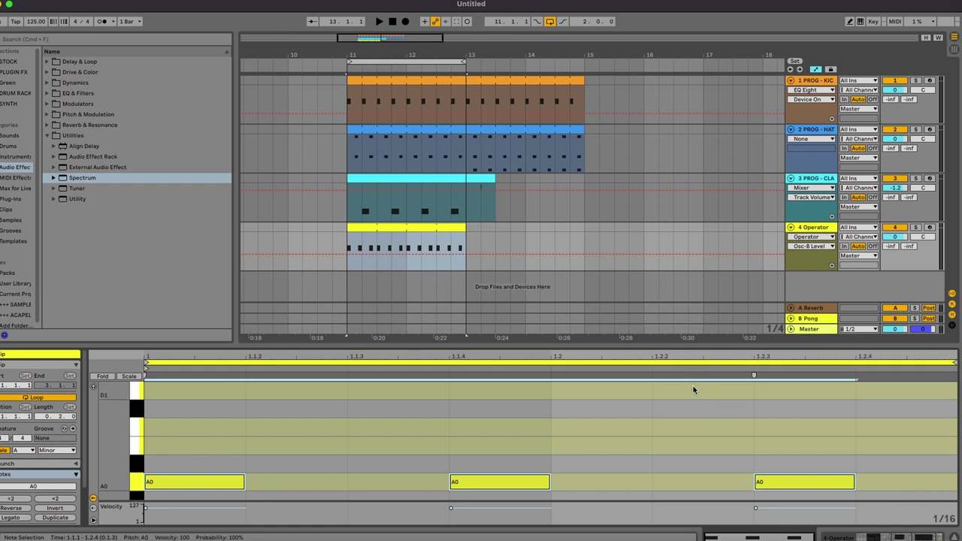
Audition neighbouring samples for the four clap notes, settle on 004_Clap and set the clap track's volume to -1.8 dB.
{"action": "key", "text": "space"}
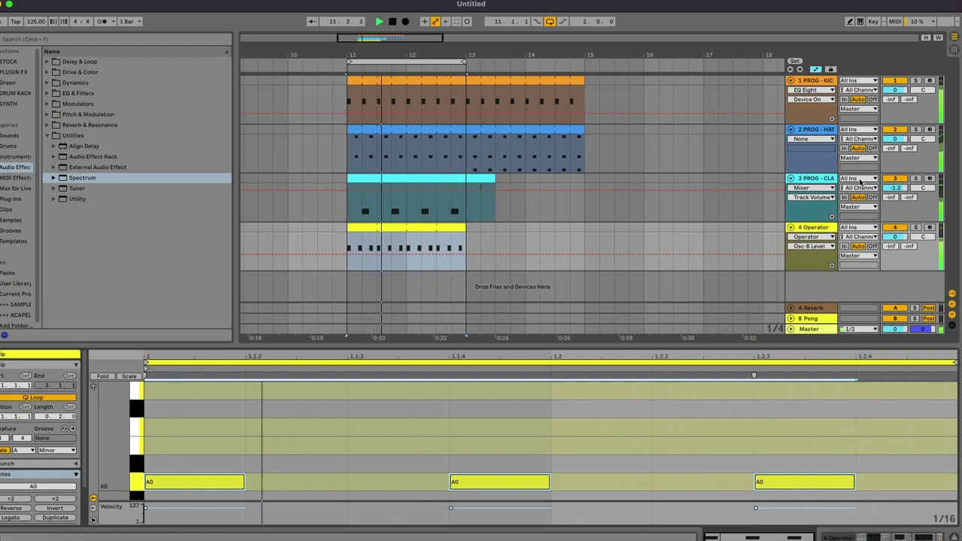
{"action": "left_click", "coordinate": [457, 175]}
{"action": "left_click_drag", "start_coordinate": [273, 460], "coordinate": [878, 539]}
{"action": "key", "text": "Up"}
{"action": "key", "text": "Up"}
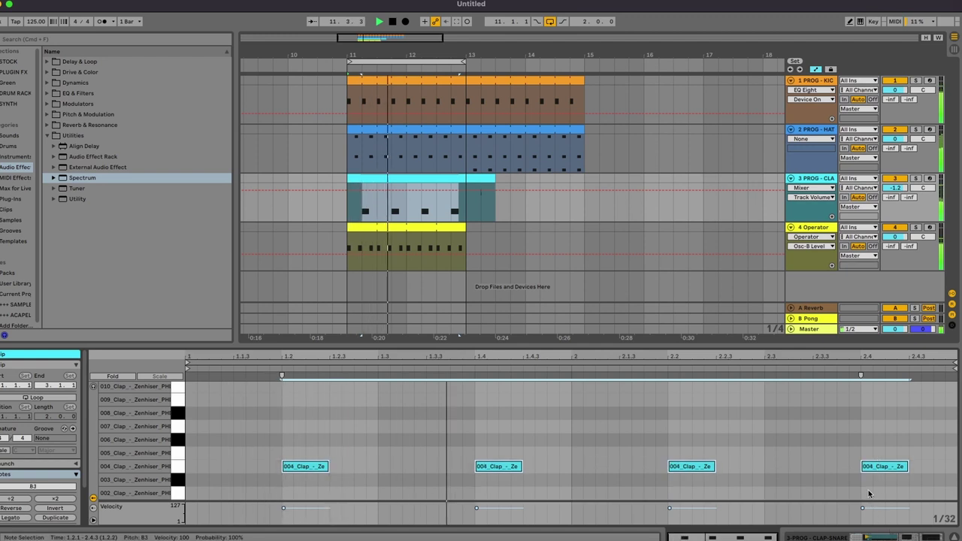
{"action": "key", "text": "Down"}
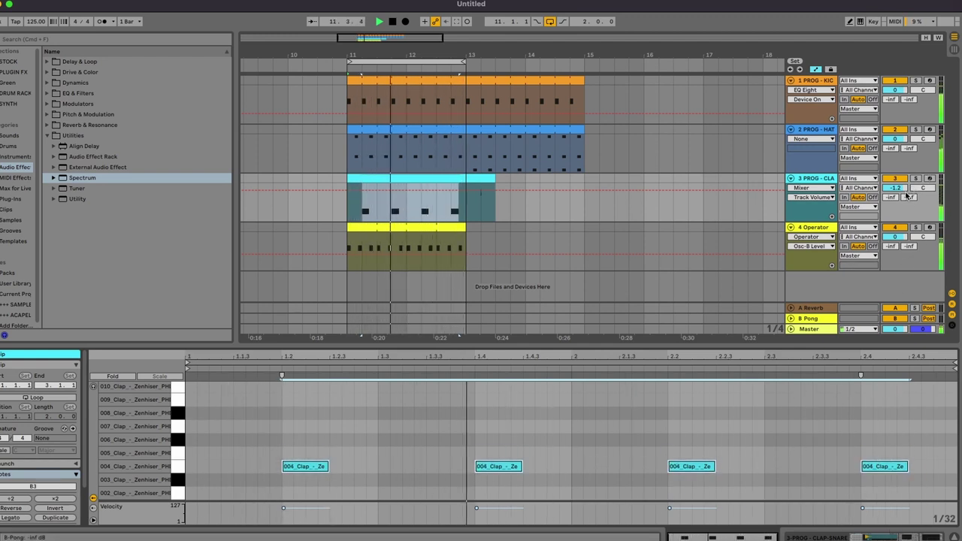
{"action": "left_click_drag", "start_coordinate": [902, 188], "coordinate": [903, 193]}
{"action": "key", "text": "space"}
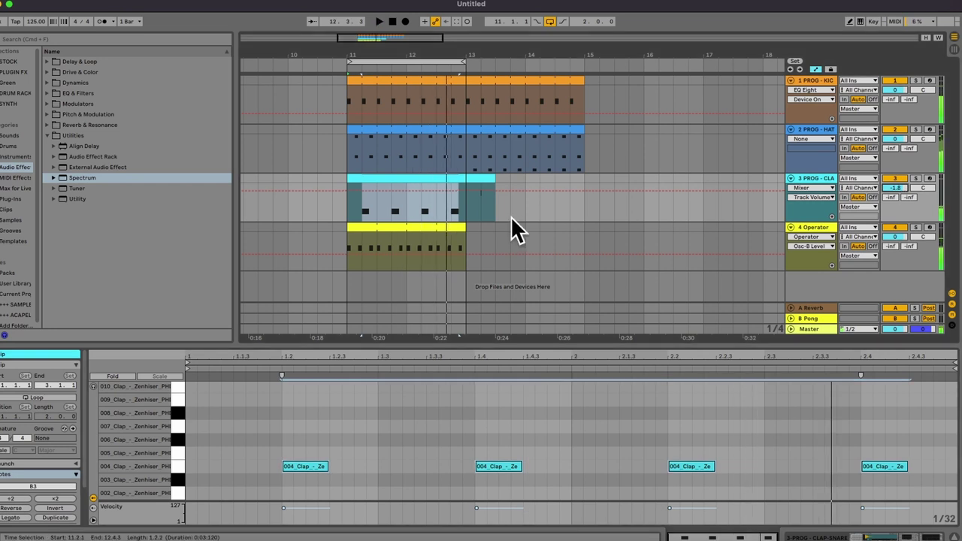
Consolidate the looped Operator clip from bar 11 to bar 13 into one two-bar clip.
{"action": "left_click", "coordinate": [429, 227]}
{"action": "left_click", "coordinate": [361, 252]}
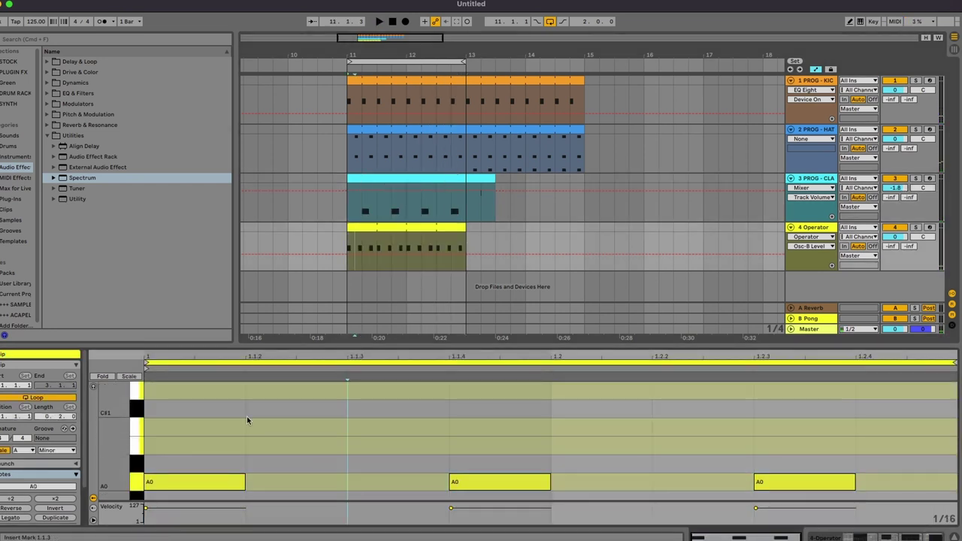
{"action": "left_click", "coordinate": [399, 229]}
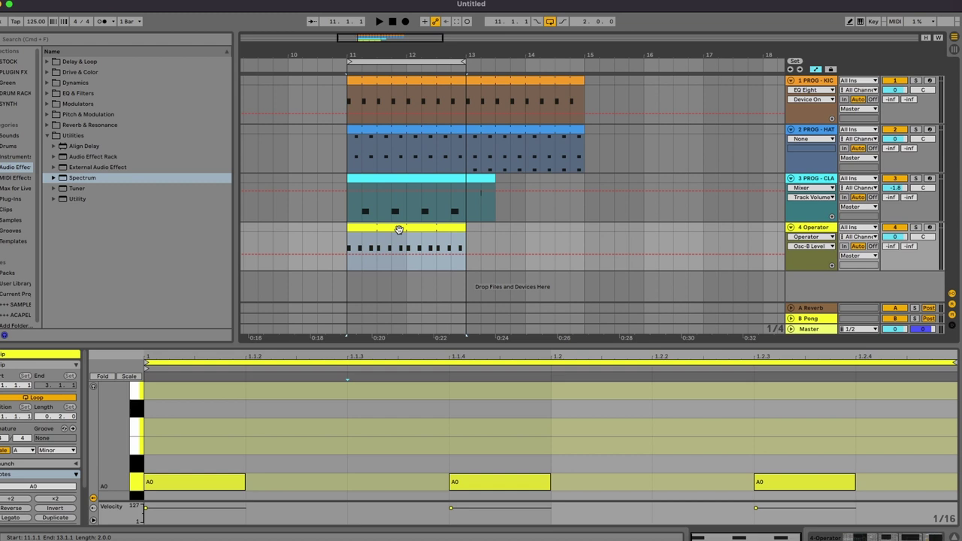
{"action": "key", "text": "super+j"}
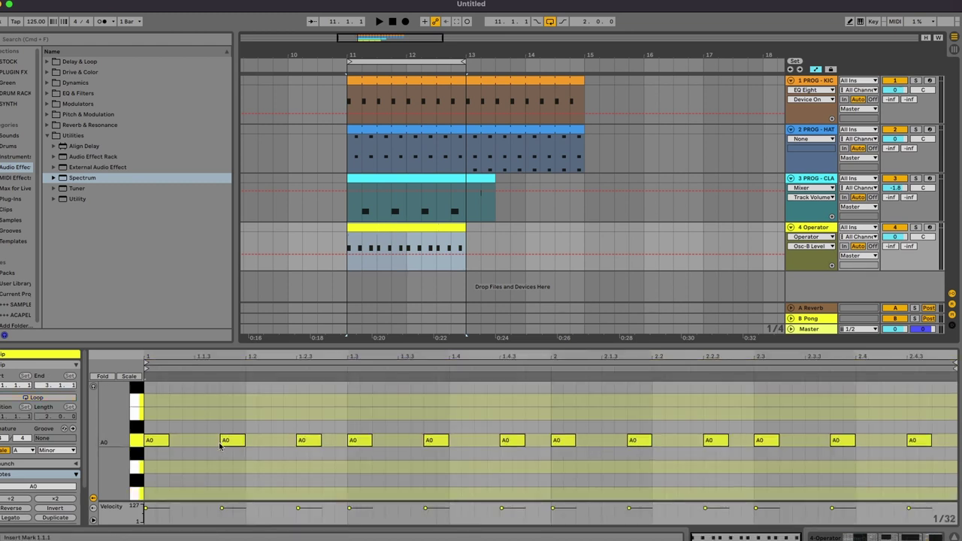
Lengthen the first A0 note to two sixteenths and the second and third to one and a half sixteenths, auditioning during playback.
{"action": "key", "text": "space"}
{"action": "mouse_move", "coordinate": [221, 441]}
{"action": "left_mouse_down"}
{"action": "mouse_move", "coordinate": [207, 441]}
{"action": "mouse_move", "coordinate": [221, 441]}
{"action": "left_mouse_up"}
{"action": "key", "text": "space"}
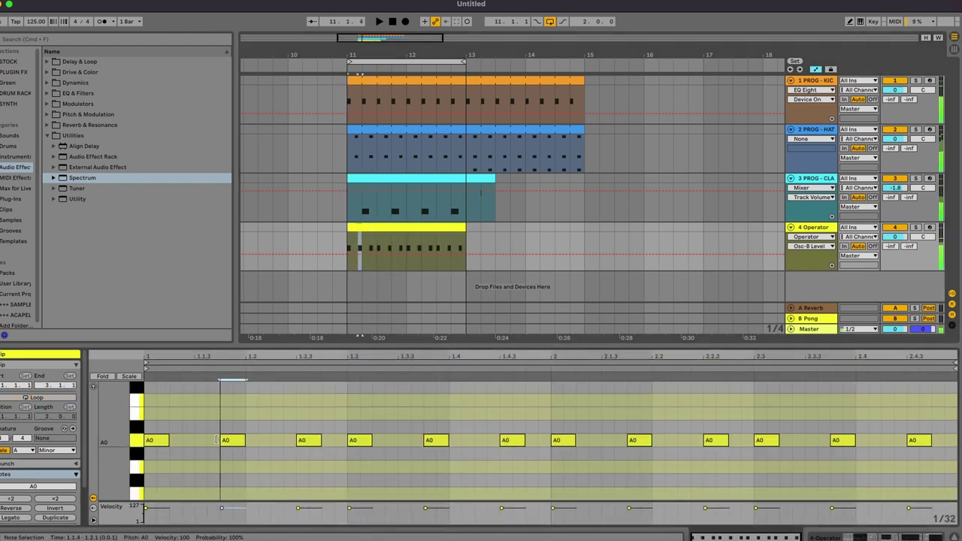
{"action": "left_click_drag", "start_coordinate": [318, 444], "coordinate": [347, 444]}
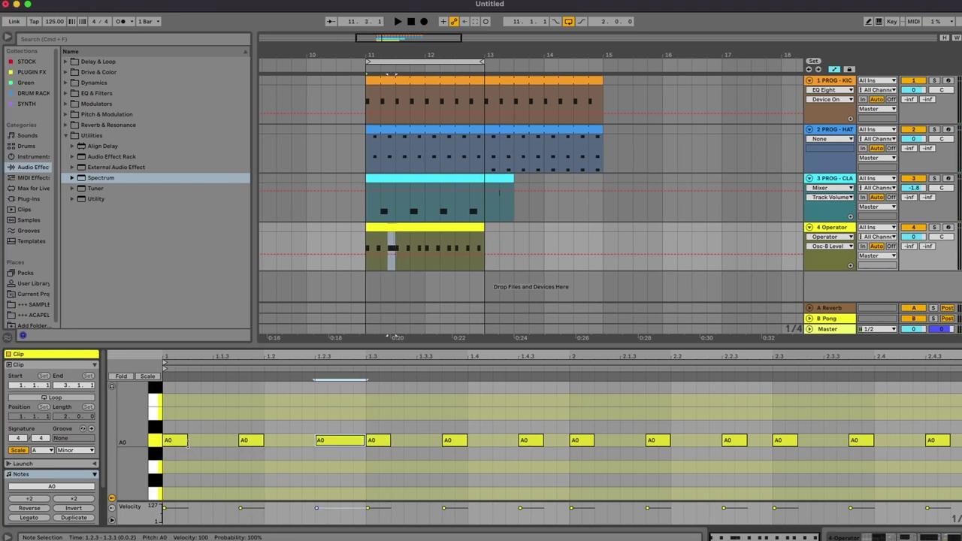
{"action": "left_click_drag", "start_coordinate": [188, 441], "coordinate": [213, 441]}
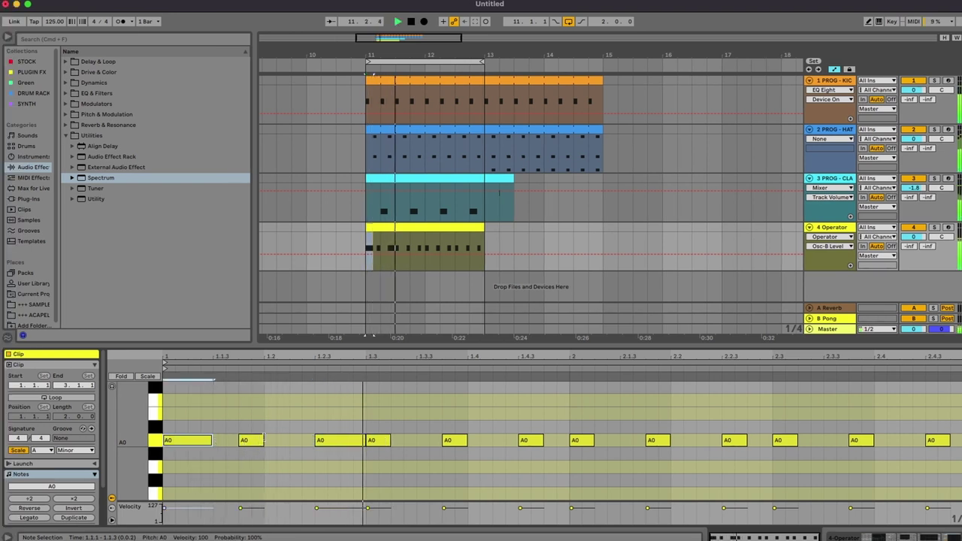
{"action": "left_click", "coordinate": [251, 440]}
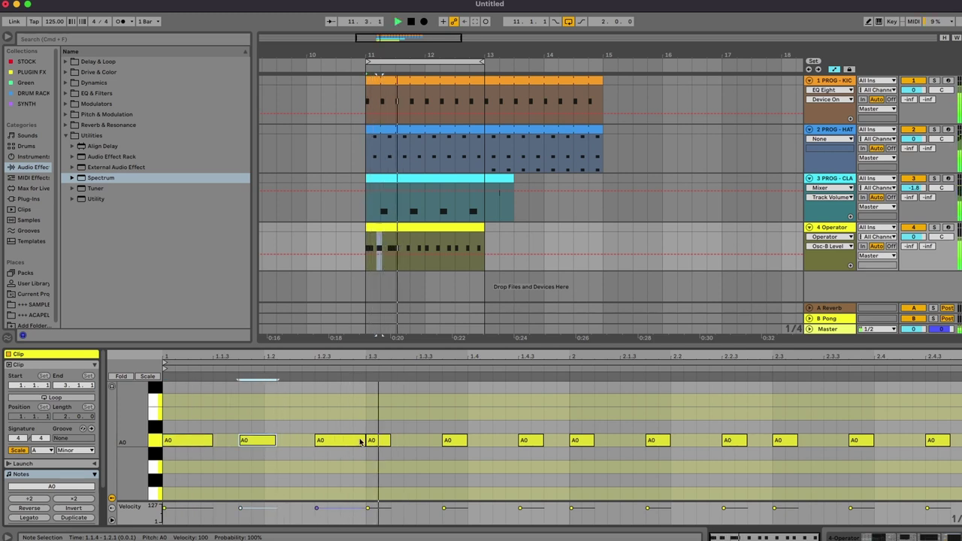
{"action": "left_click", "coordinate": [363, 442]}
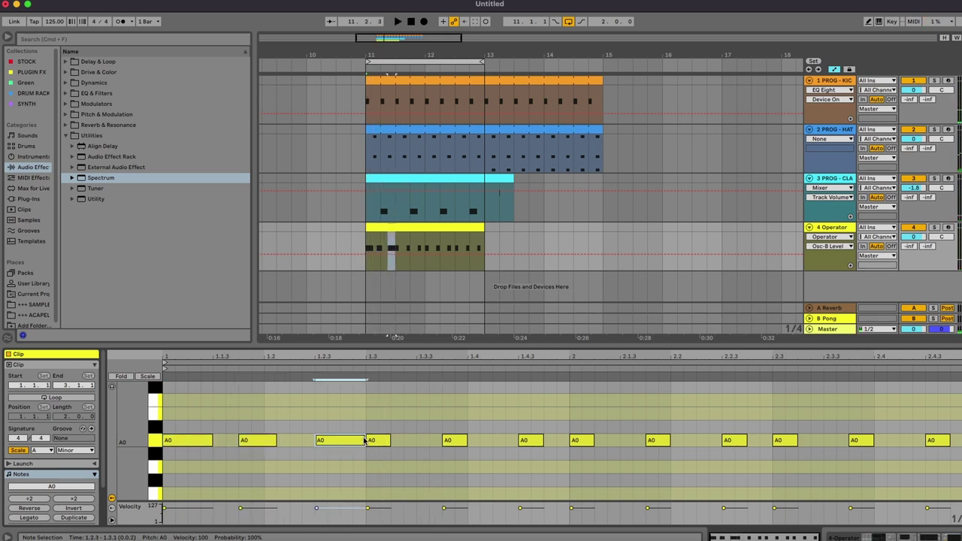
{"action": "left_click", "coordinate": [368, 441]}
{"action": "left_click_drag", "start_coordinate": [365, 441], "coordinate": [355, 442]}
{"action": "left_click_drag", "start_coordinate": [209, 426], "coordinate": [548, 474]}
{"action": "left_click", "coordinate": [481, 429]}
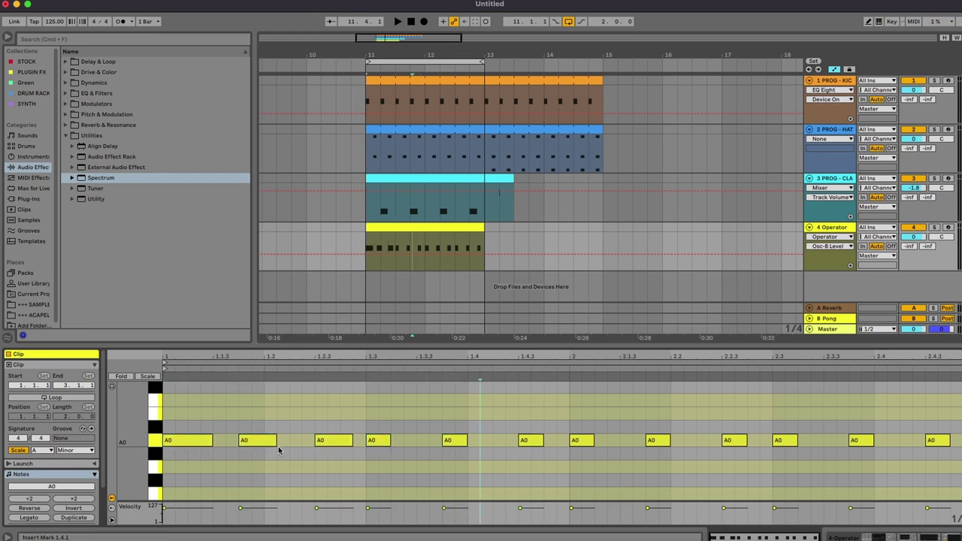
Extend the A0 note at 1.3.4 past beat 1.4 to two and a half sixteenths and loop the clip's first bar.
{"action": "left_click_drag", "start_coordinate": [465, 440], "coordinate": [504, 442]}
{"action": "left_click_drag", "start_coordinate": [566, 395], "coordinate": [200, 485]}
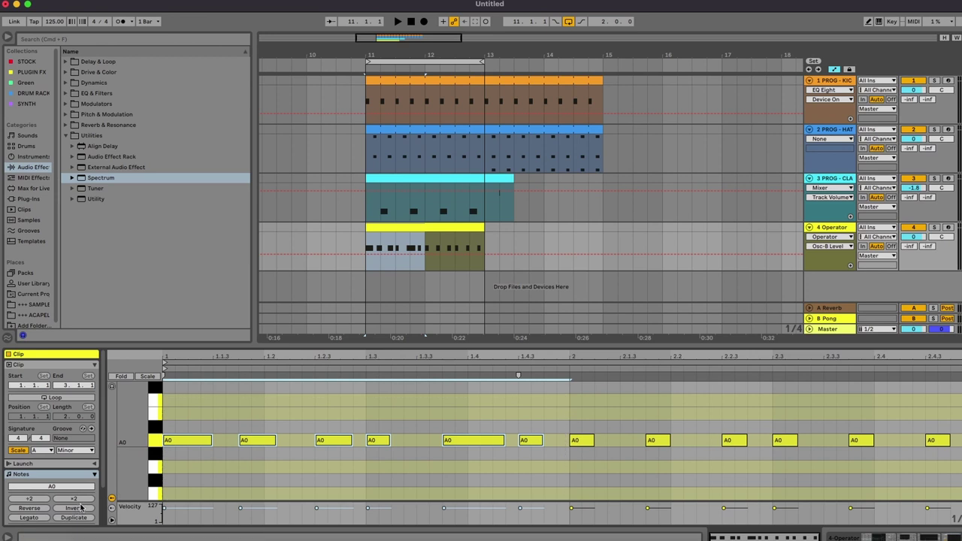
{"action": "key", "text": "super+l"}
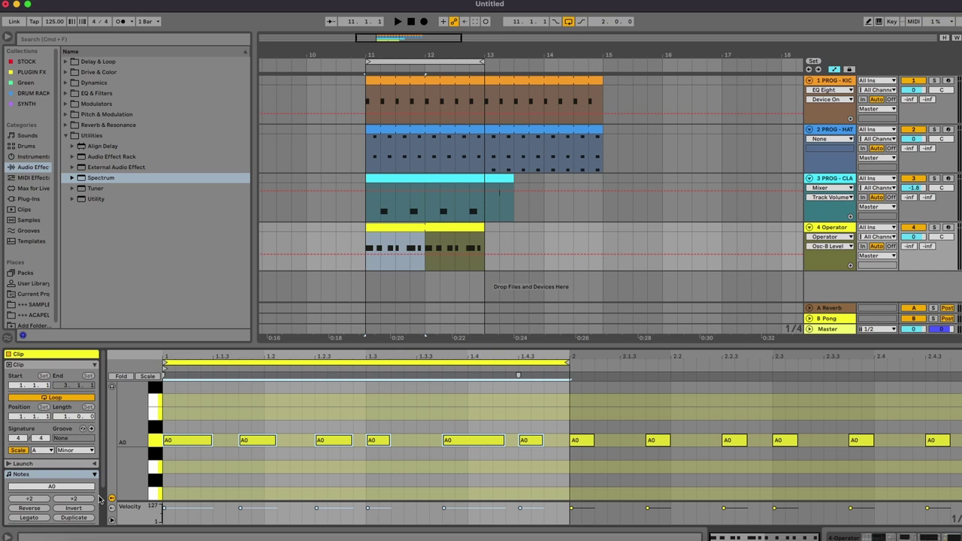
Shorten the A0 note at 1.3.4 to two sixteenths during playback and show the Operator track's devices.
{"action": "key", "text": "space"}
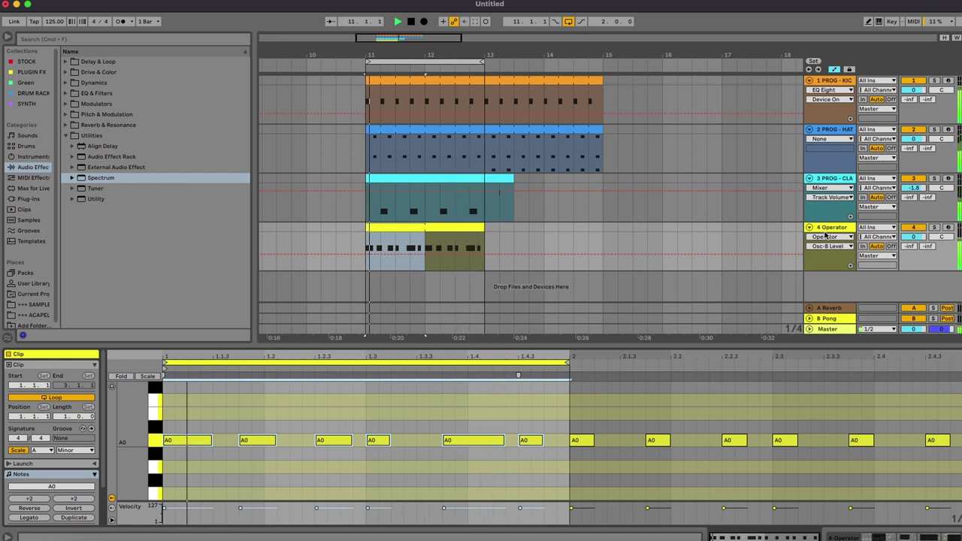
{"action": "left_click", "coordinate": [455, 413]}
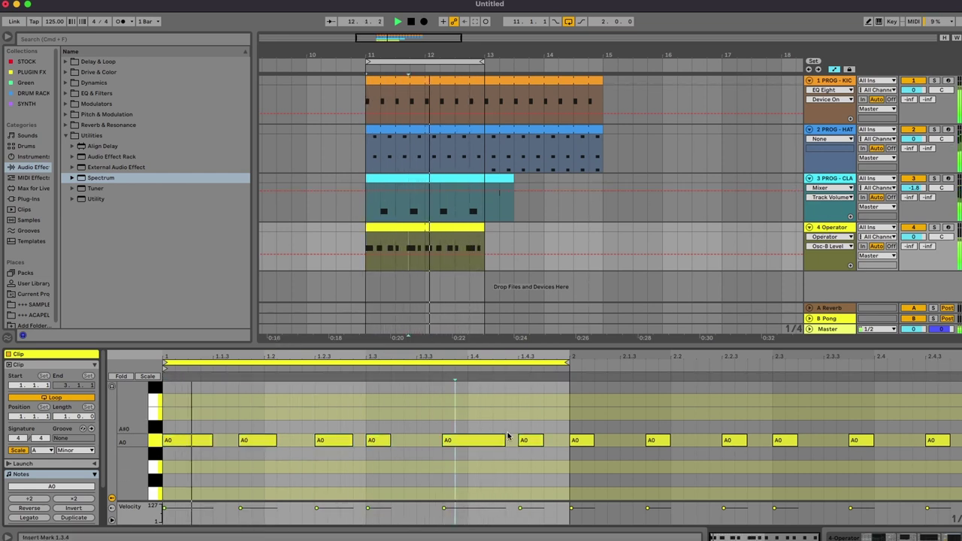
{"action": "left_click_drag", "start_coordinate": [505, 439], "coordinate": [492, 440]}
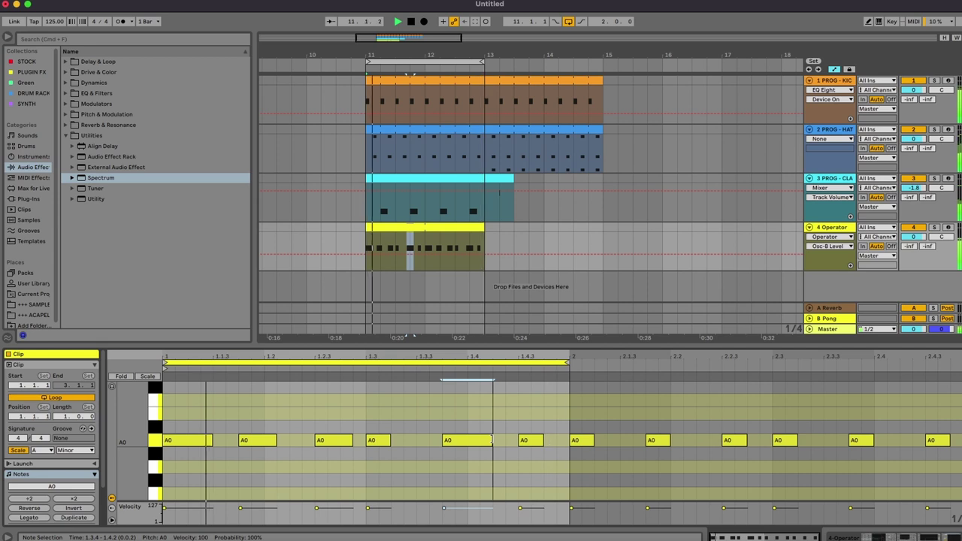
{"action": "key", "text": "space"}
{"action": "double_click", "coordinate": [830, 229]}
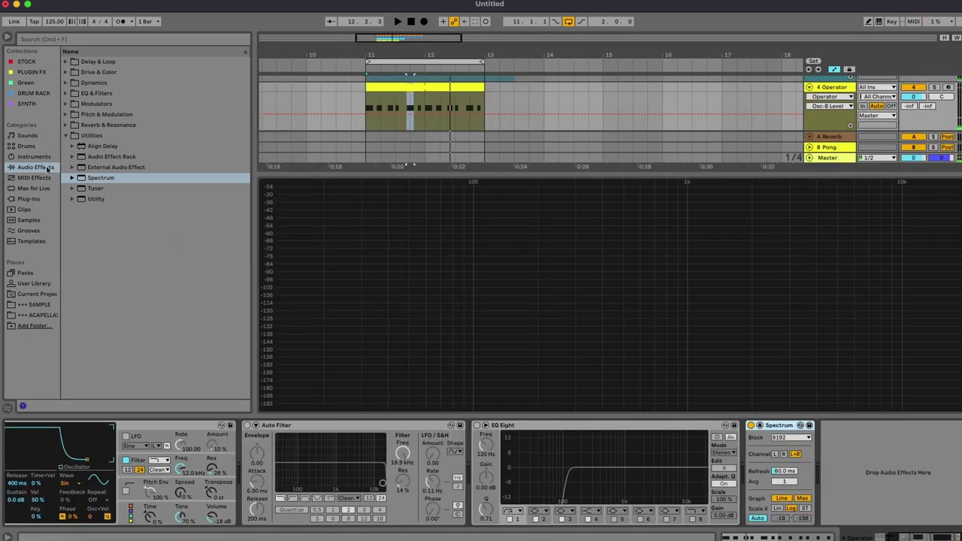
Search the audio effects for "comp" and add a Compressor after Spectrum on the Operator track.
{"action": "left_click", "coordinate": [64, 43]}
{"action": "type", "text": "comp"}
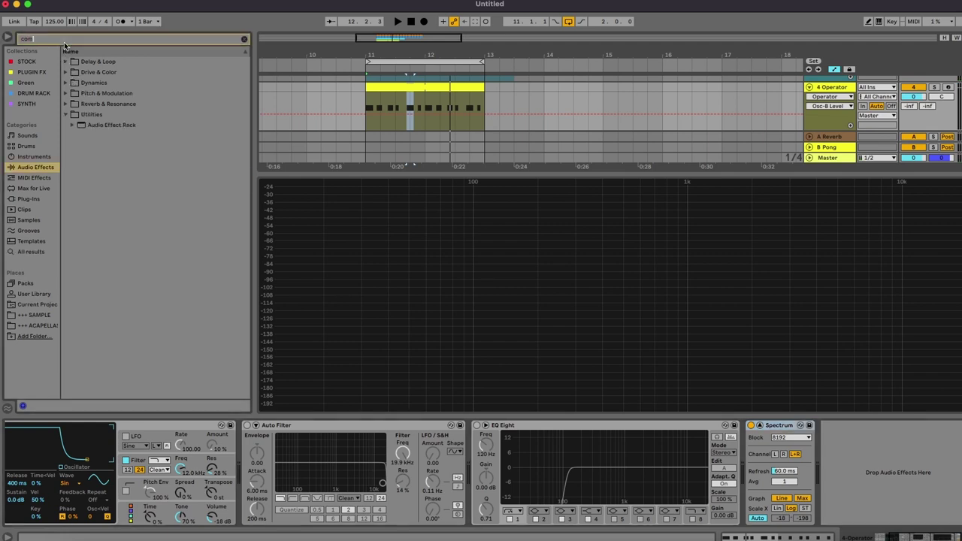
{"action": "left_click", "coordinate": [65, 82]}
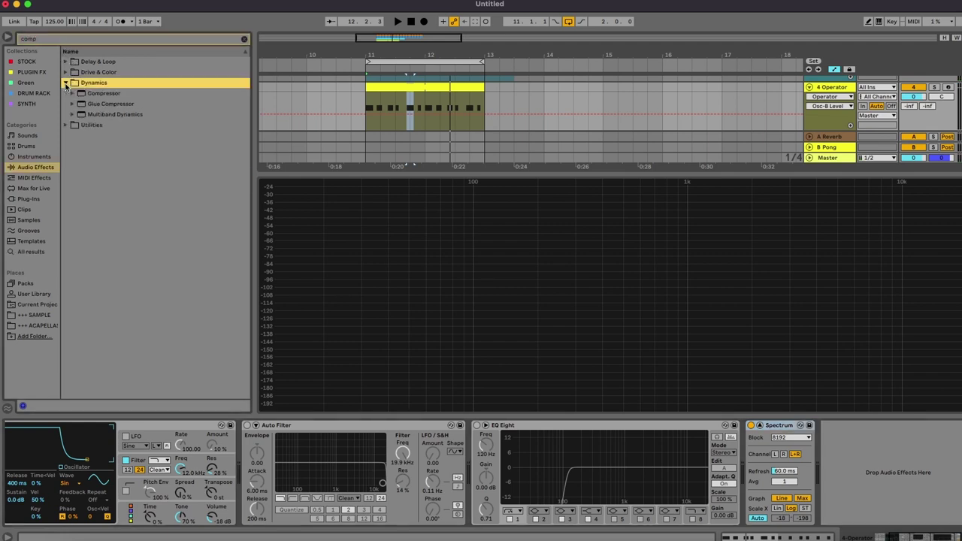
{"action": "left_click", "coordinate": [90, 94]}
{"action": "left_click_drag", "start_coordinate": [344, 240], "coordinate": [784, 434]}
Enable the Compressor's sidechain and set its audio source to 1-PROG - KICK.
{"action": "left_click", "coordinate": [788, 437]}
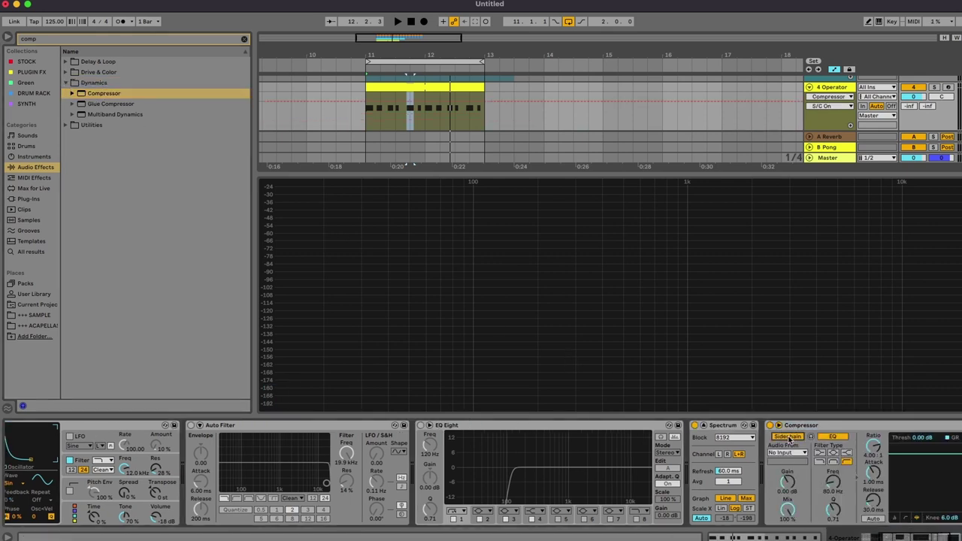
{"action": "left_click", "coordinate": [788, 453]}
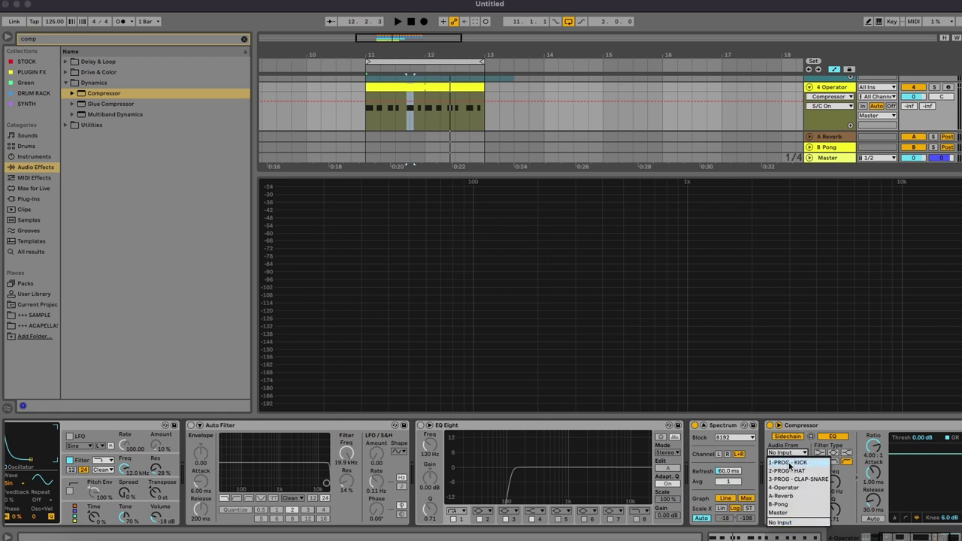
{"action": "left_click", "coordinate": [790, 462]}
Lower the Compressor's threshold to -25.8 dB while auditioning the sidechain during playback.
{"action": "left_click_drag", "start_coordinate": [922, 441], "coordinate": [922, 464]}
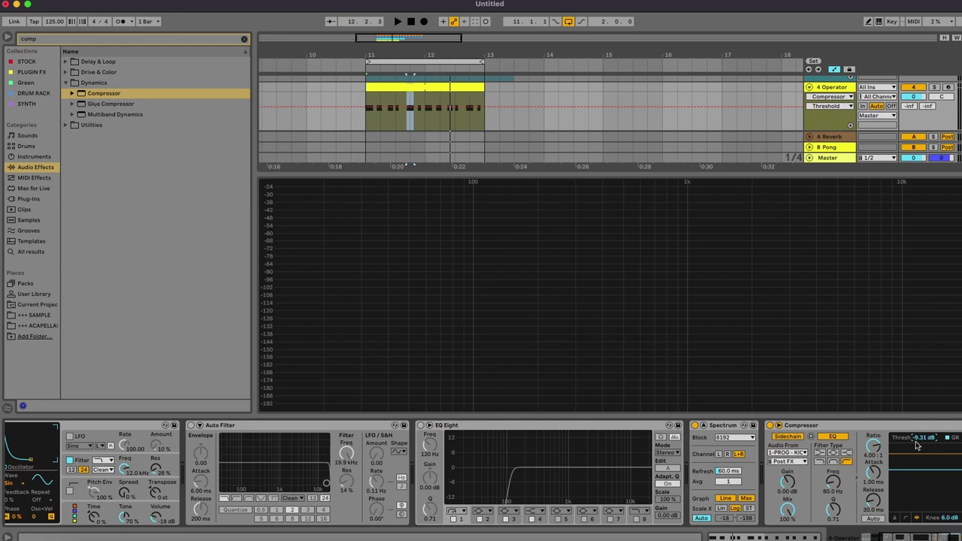
{"action": "scroll", "coordinate": [917, 446], "scroll_direction": "right", "scroll_amount": 5}
{"action": "key", "text": "space"}
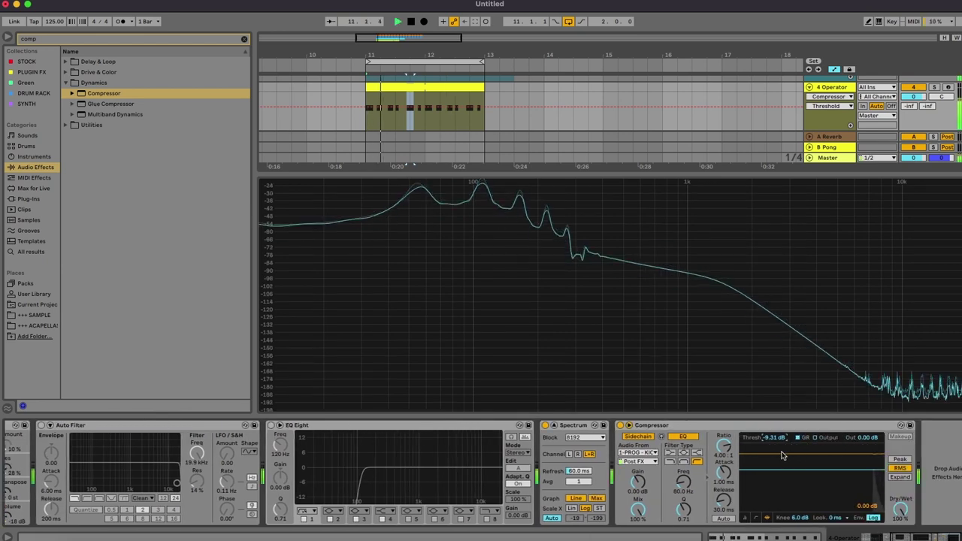
{"action": "left_click_drag", "start_coordinate": [782, 457], "coordinate": [782, 489]}
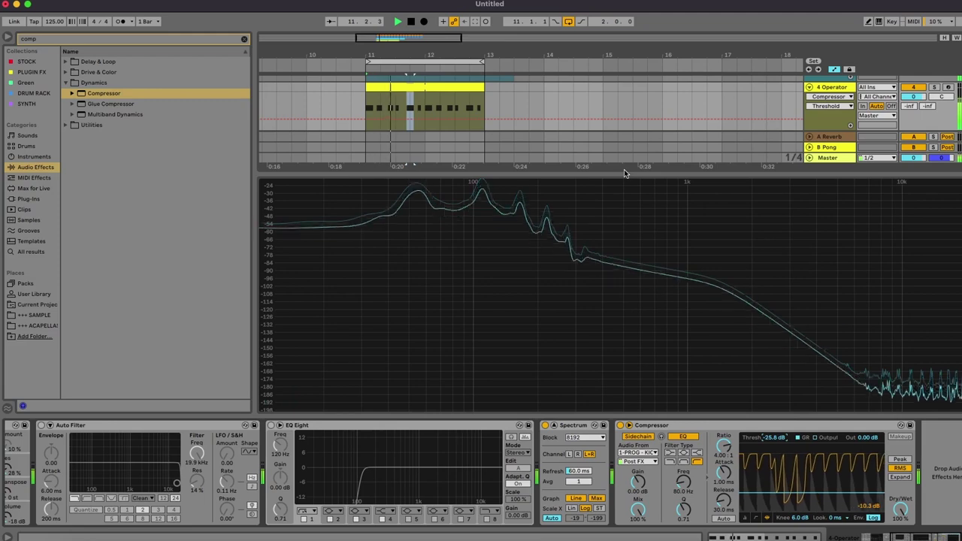
{"action": "key", "text": "space"}
Enlarge the arrangement to show all four tracks and set the Operator track's volume to -0.6 dB during playback.
{"action": "left_click_drag", "start_coordinate": [624, 171], "coordinate": [622, 340]}
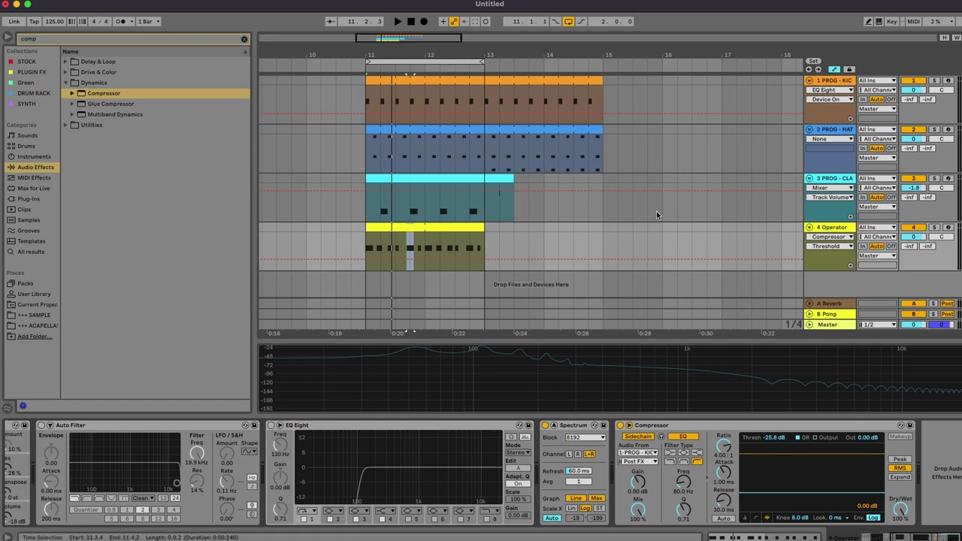
{"action": "key", "text": "space"}
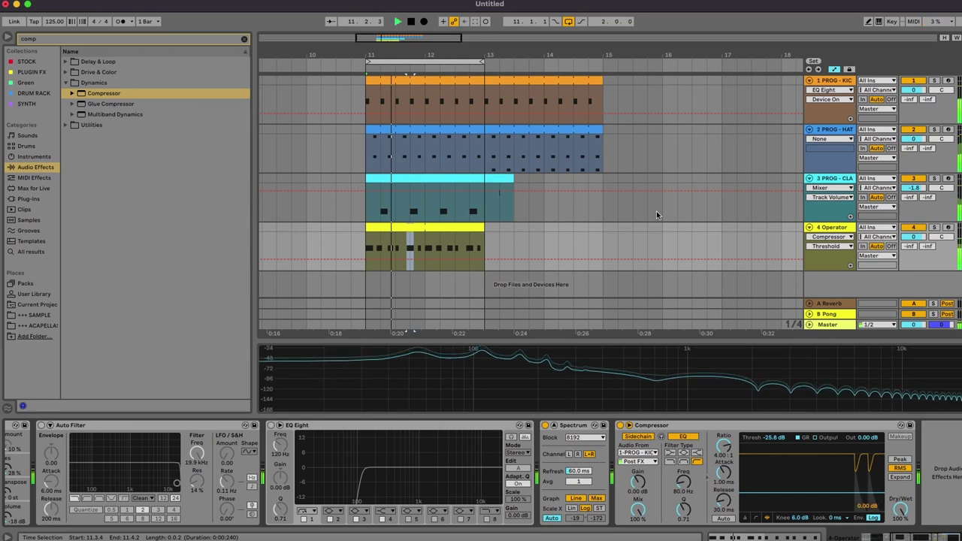
{"action": "left_click_drag", "start_coordinate": [914, 236], "coordinate": [914, 242]}
{"action": "key", "text": "space"}
Move all clap notes in the clap-snare clip up to 008_Clap during playback and set that track's volume to -3.9 dB.
{"action": "left_click", "coordinate": [449, 178]}
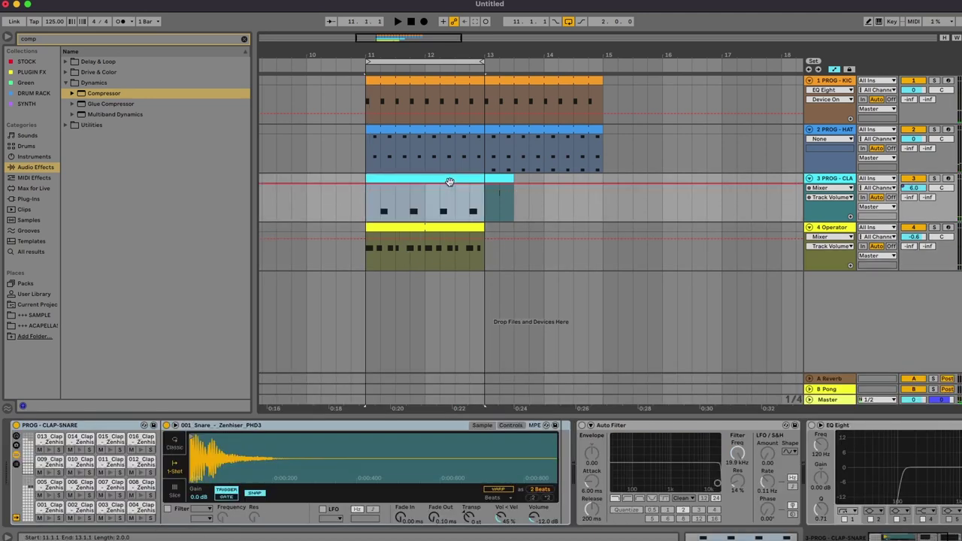
{"action": "key", "text": "z"}
{"action": "double_click", "coordinate": [449, 180]}
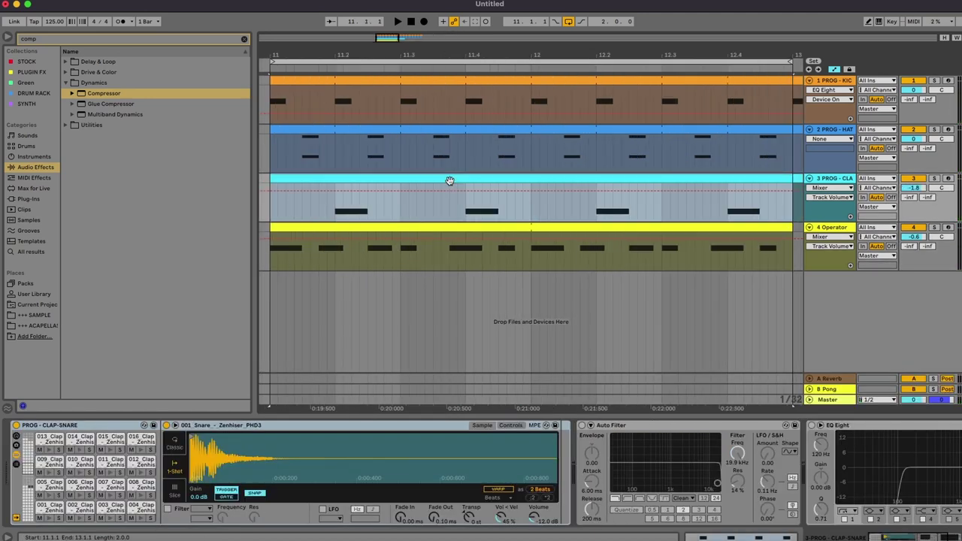
{"action": "key", "text": "super+a"}
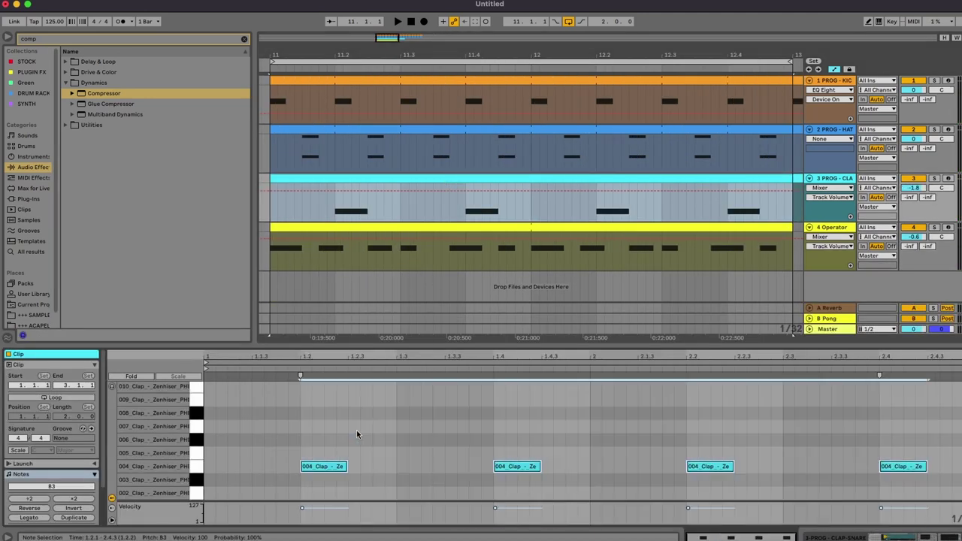
{"action": "key", "text": "space"}
{"action": "key", "text": "Up"}
{"action": "key", "text": "Up"}
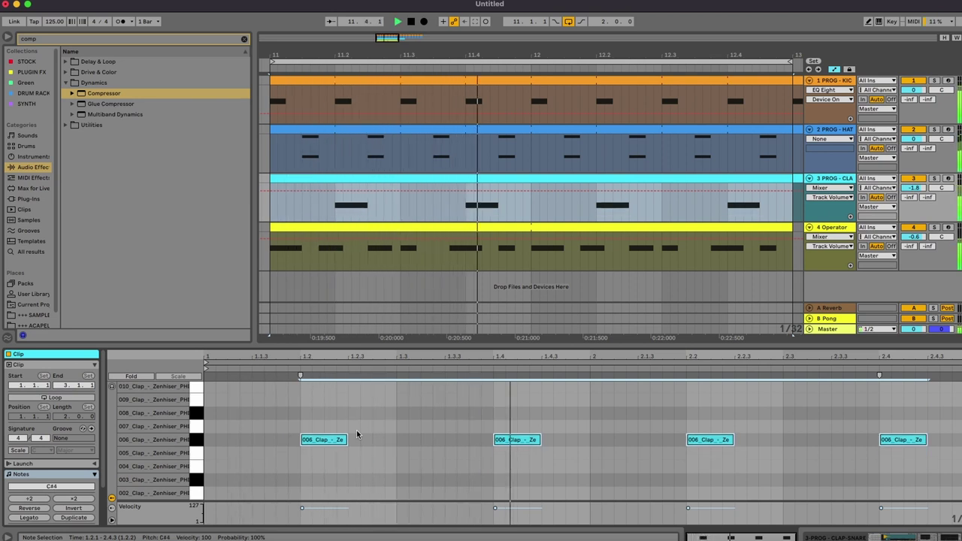
{"action": "key", "text": "Up"}
{"action": "key", "text": "Up"}
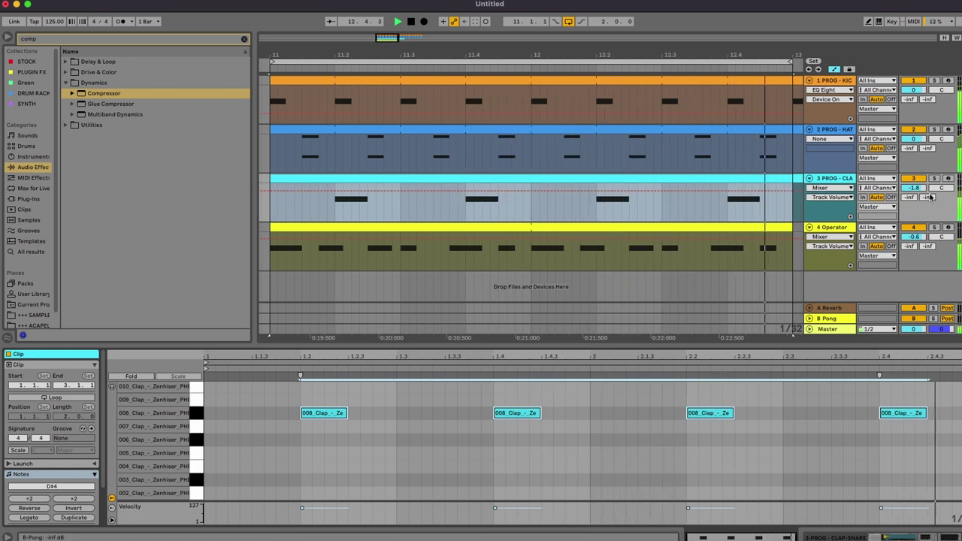
{"action": "left_click_drag", "start_coordinate": [617, 48], "coordinate": [615, 22]}
{"action": "key", "text": "space"}
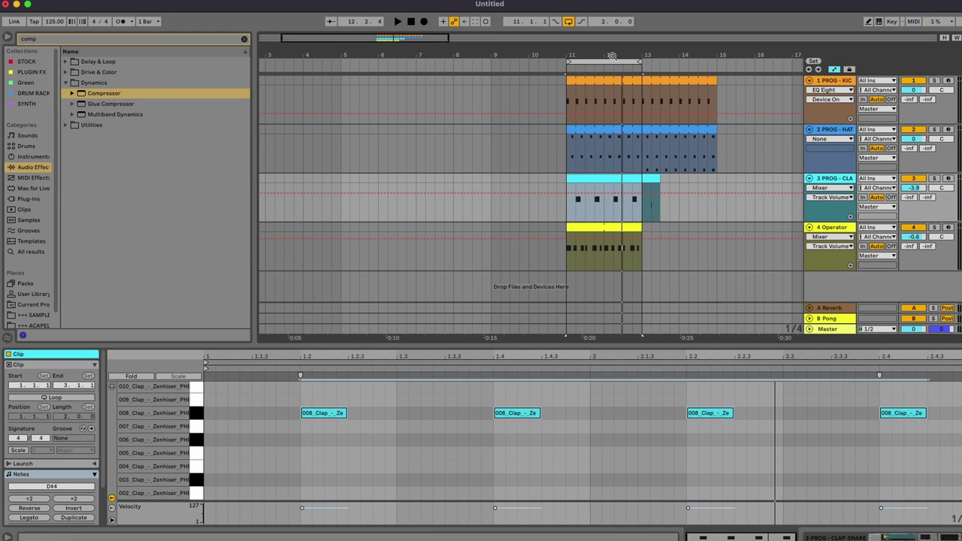
Consolidate the looped hat clip from bar 11 to bar 13 into one two-bar clip.
{"action": "left_click_drag", "start_coordinate": [613, 56], "coordinate": [559, 56]}
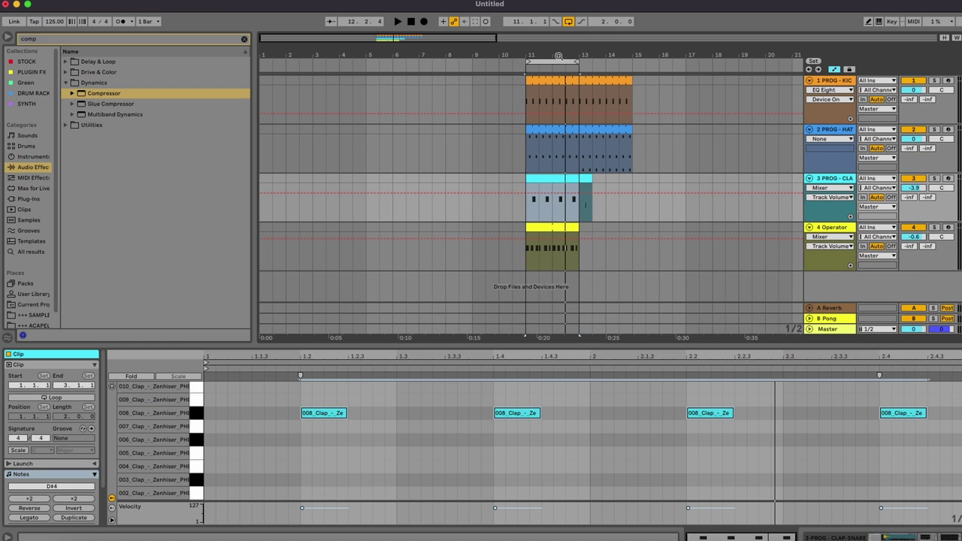
{"action": "left_click_drag", "start_coordinate": [558, 56], "coordinate": [593, 96]}
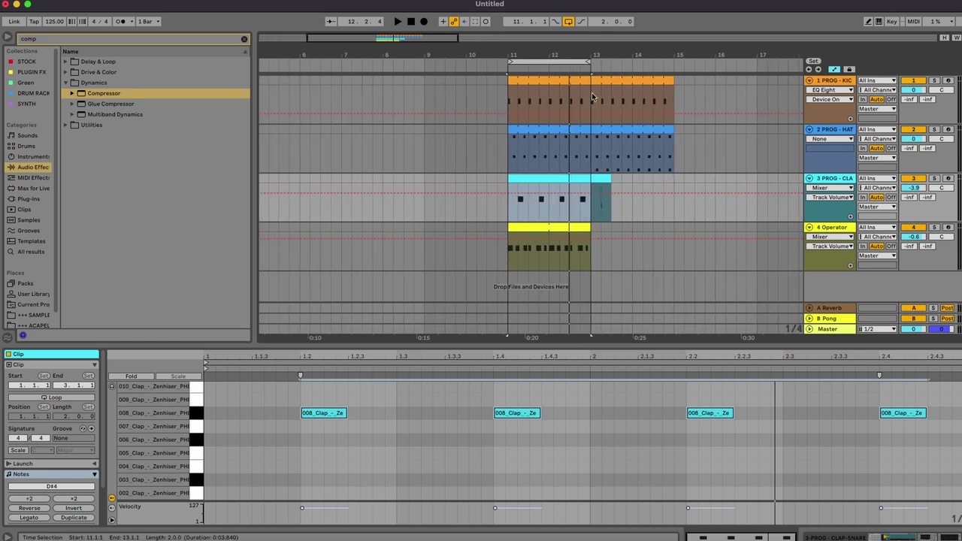
{"action": "scroll", "coordinate": [582, 135], "scroll_direction": "right", "scroll_amount": 4}
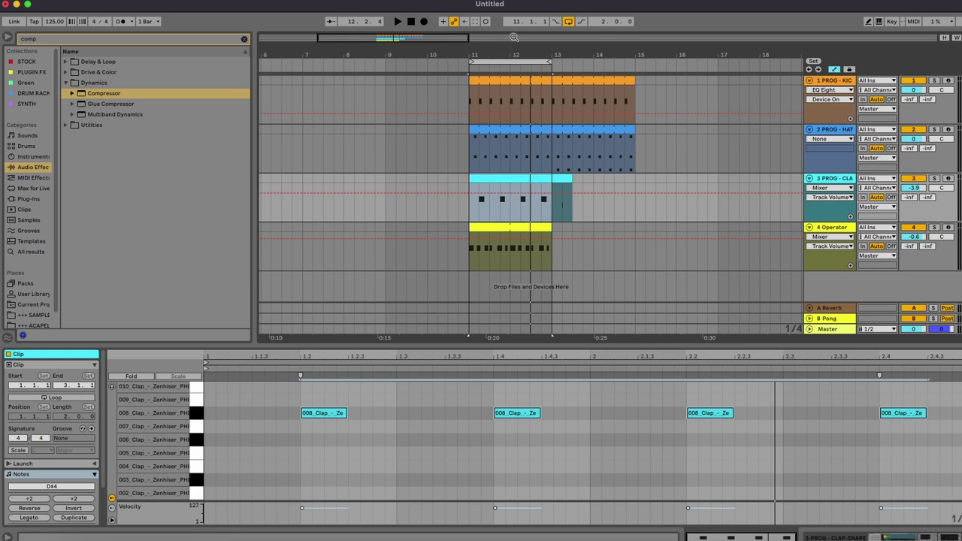
{"action": "left_click_drag", "start_coordinate": [514, 49], "coordinate": [513, 82]}
{"action": "scroll", "coordinate": [567, 138], "scroll_direction": "right", "scroll_amount": 5}
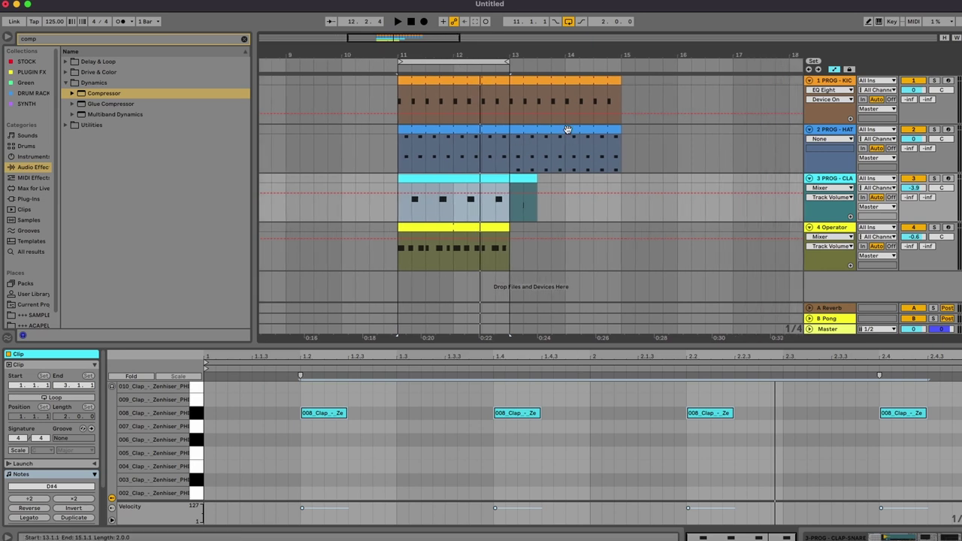
{"action": "left_click", "coordinate": [502, 137]}
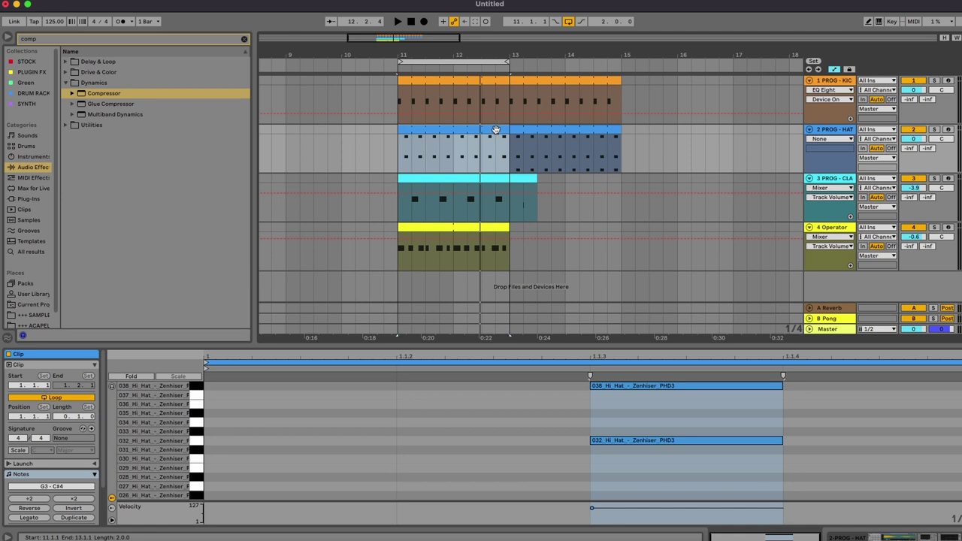
{"action": "key", "text": "super+j"}
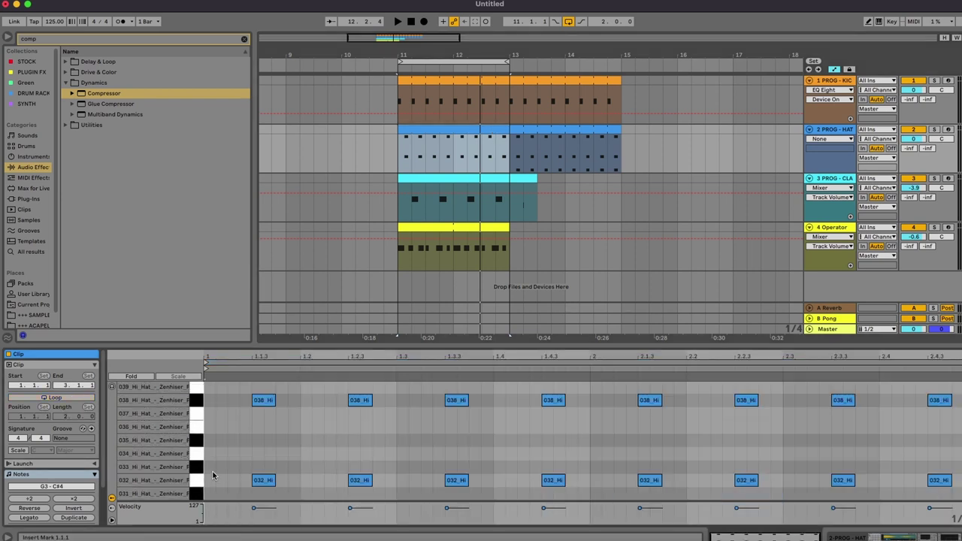
Add a hat note at 1.1.1, lengthen it to about one and a half sixteenths and transpose it to 001_Hi_Hat (C1).
{"action": "scroll", "coordinate": [214, 470], "scroll_direction": "down", "scroll_amount": 5}
{"action": "double_click", "coordinate": [221, 446]}
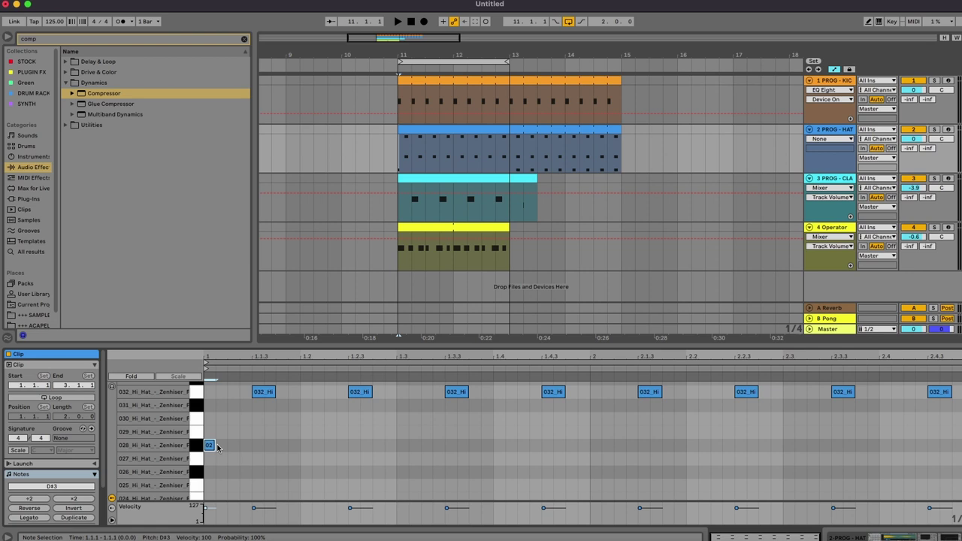
{"action": "left_click_drag", "start_coordinate": [216, 445], "coordinate": [241, 445]}
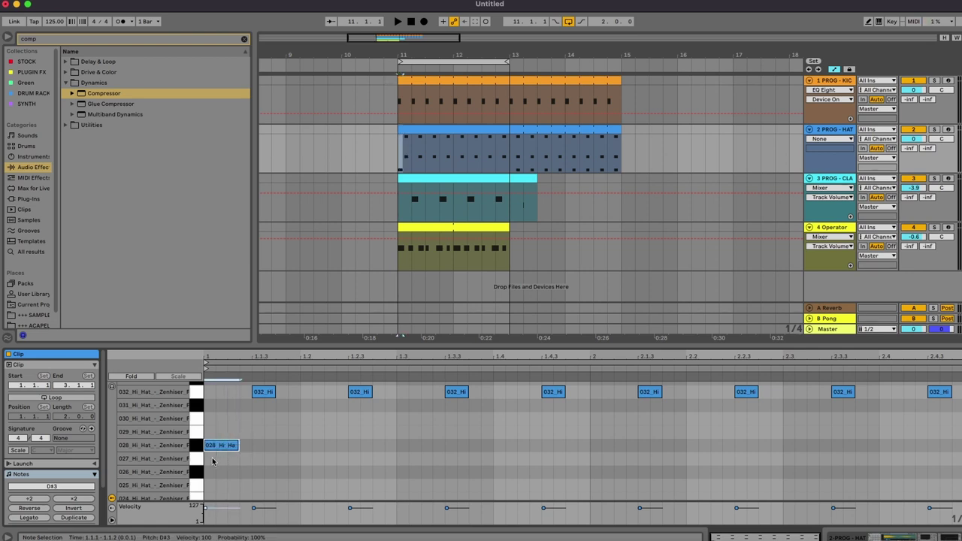
{"action": "key", "text": "shift+Up"}
{"action": "key", "text": "shift+Up"}
{"action": "key", "text": "shift+Down"}
{"action": "key", "text": "shift+Down"}
{"action": "key", "text": "shift+Down"}
{"action": "key", "text": "shift+Down"}
{"action": "key", "text": "Down"}
{"action": "key", "text": "Down"}
{"action": "key", "text": "Down"}
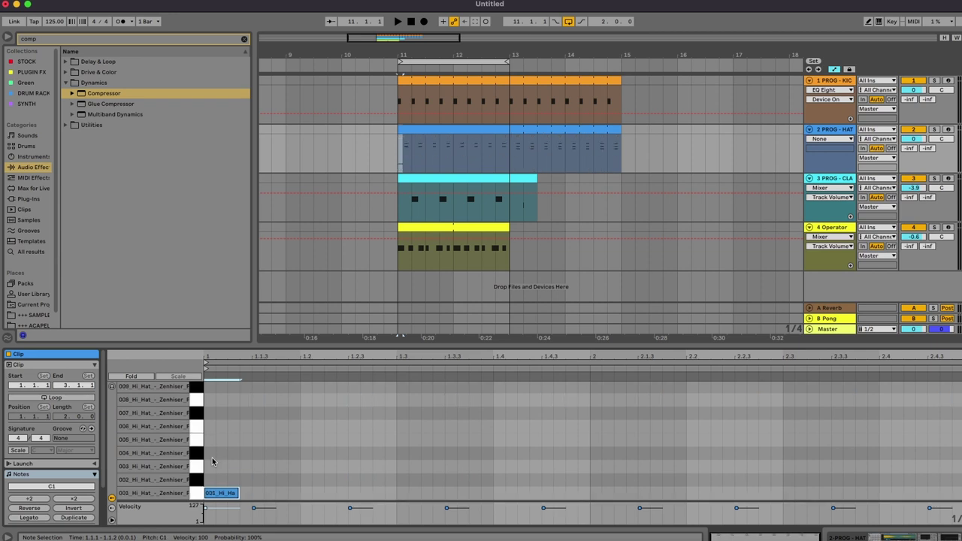
Shorten the first 001_Hi_Hat note to about one sixteenth and add a shorter one at 1.4.4 during playback.
{"action": "key", "text": "space"}
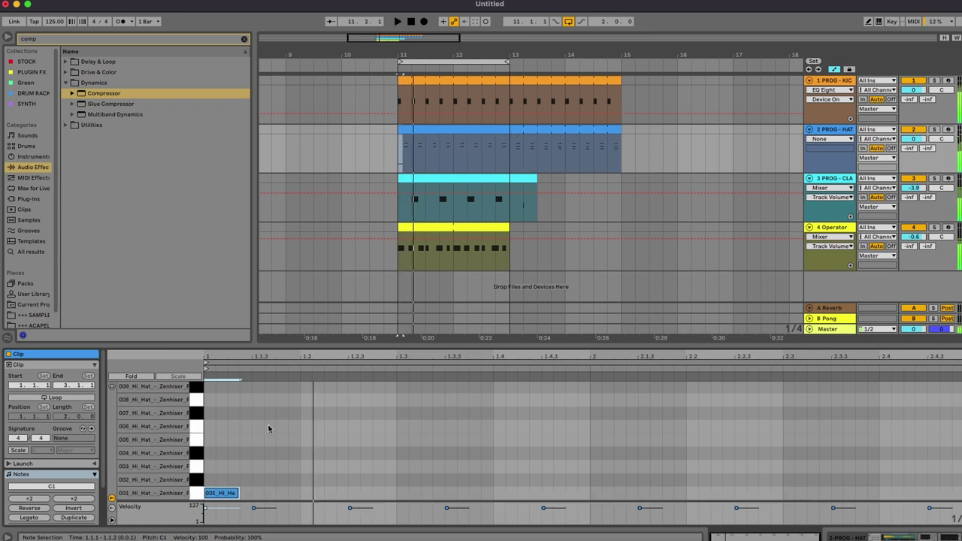
{"action": "key", "text": "shift+Left"}
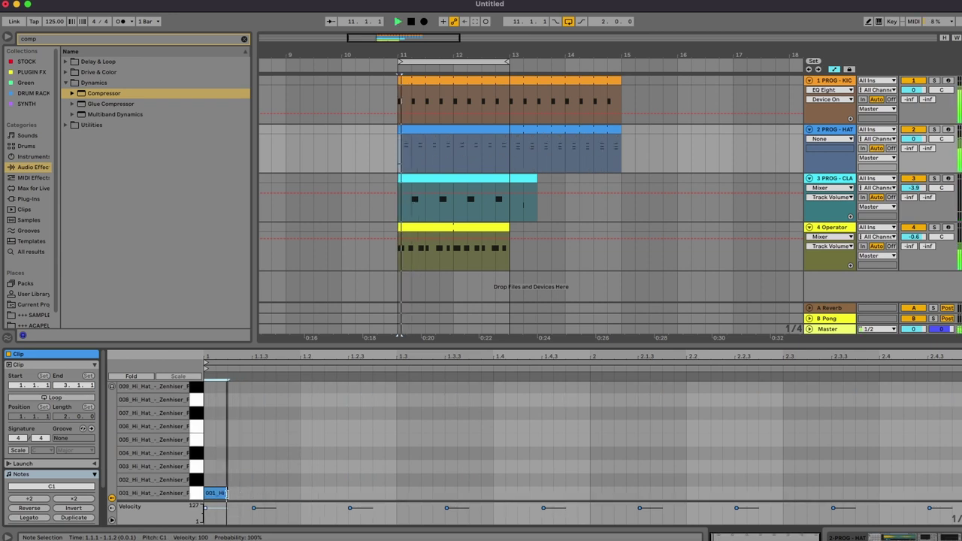
{"action": "double_click", "coordinate": [572, 492]}
{"action": "left_click_drag", "start_coordinate": [577, 493], "coordinate": [582, 492]}
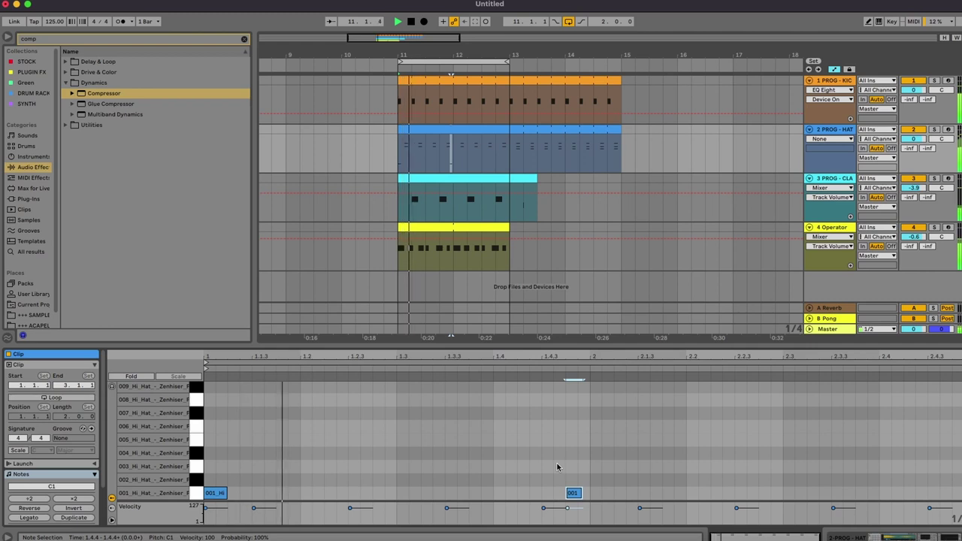
{"action": "left_click", "coordinate": [558, 463]}
Set the 001_Hi_Hat sample's volume in the hat drum rack to -16.6 dB during playback.
{"action": "double_click", "coordinate": [834, 131]}
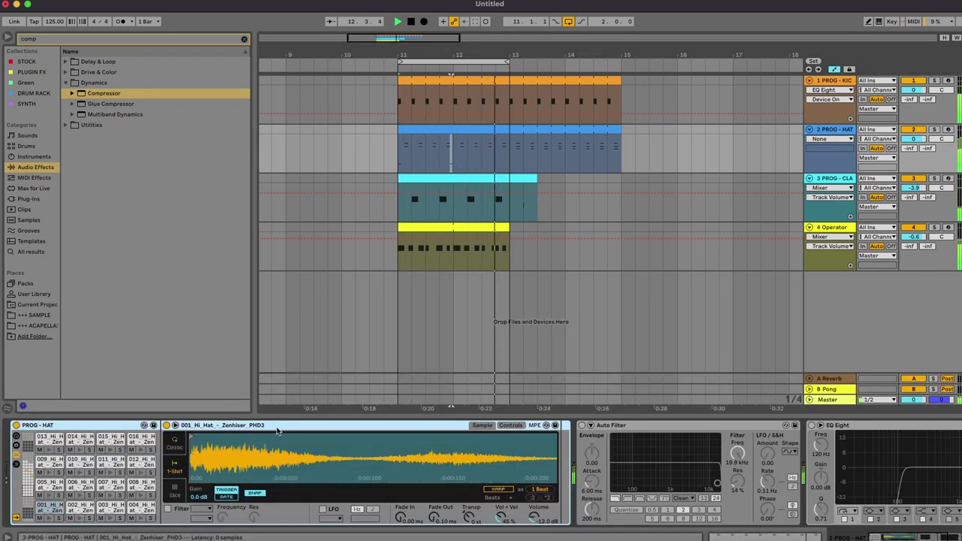
{"action": "double_click", "coordinate": [50, 510]}
{"action": "double_click", "coordinate": [50, 510]}
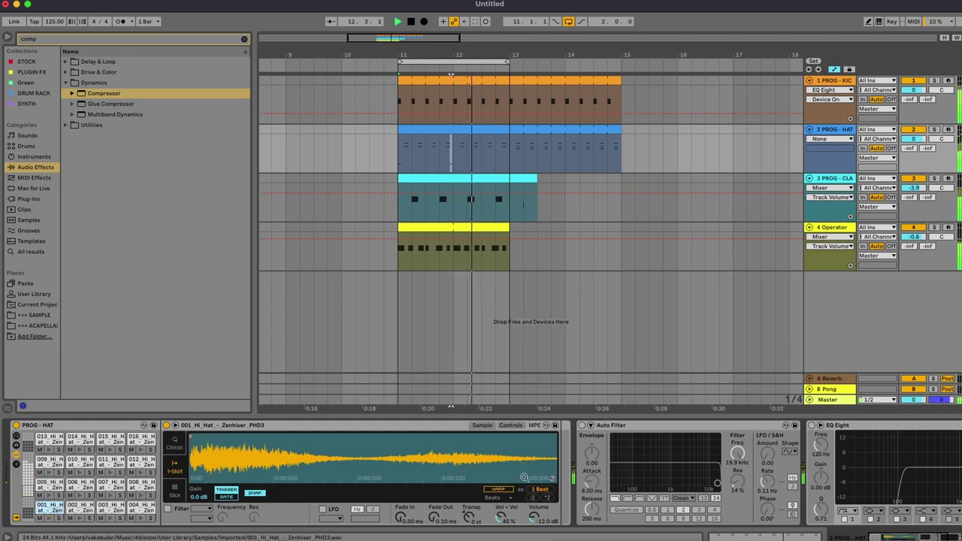
{"action": "left_click_drag", "start_coordinate": [534, 519], "coordinate": [532, 519]}
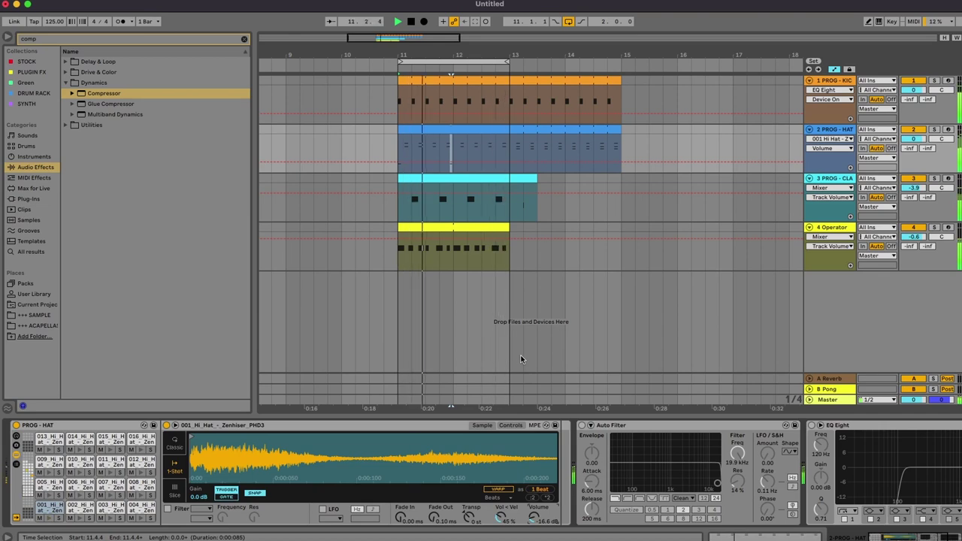
{"action": "key", "text": "space"}
Fill the 004_Hi_Hat (D#1) row with short notes on every sixteenth from 1.1.1 to 2.3.2 by duplicating.
{"action": "double_click", "coordinate": [475, 130]}
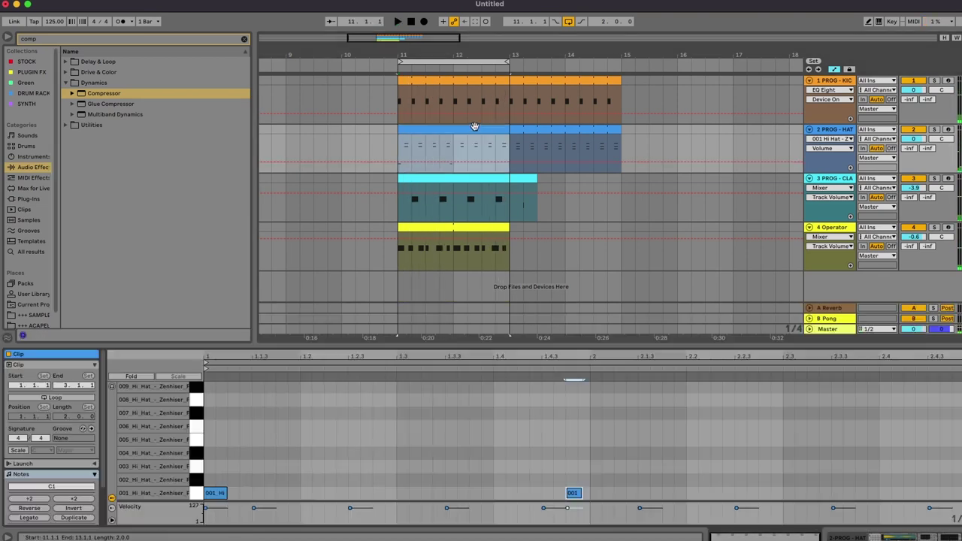
{"action": "double_click", "coordinate": [209, 454]}
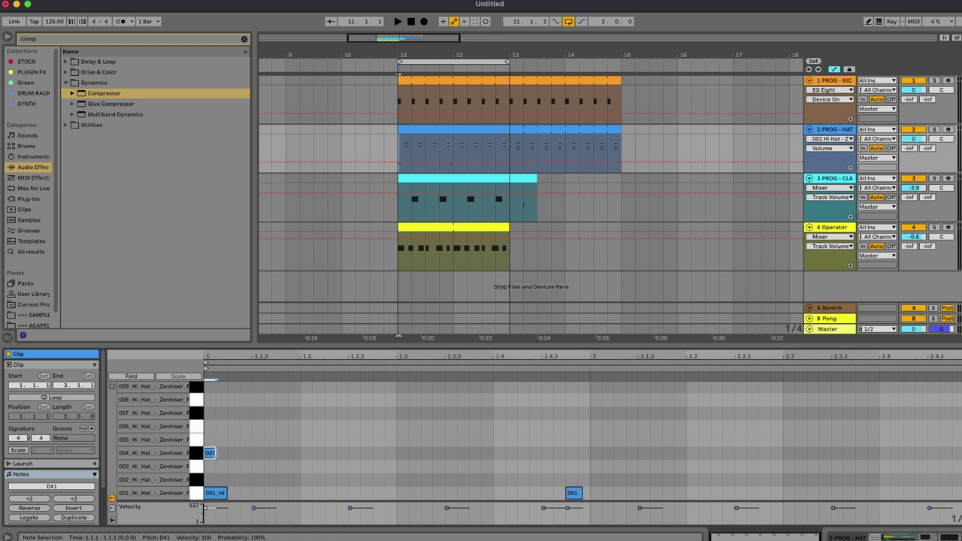
{"action": "double_click", "coordinate": [232, 453]}
{"action": "left_click", "coordinate": [193, 455]}
{"action": "key", "text": "super+d"}
{"action": "key", "text": "super+d"}
{"action": "key", "text": "super+d"}
{"action": "key", "text": "super+d"}
{"action": "key", "text": "super+d"}
{"action": "key", "text": "super+d"}
{"action": "key", "text": "super+d"}
{"action": "key", "text": "super+d"}
{"action": "key", "text": "super+d"}
{"action": "key", "text": "super+d"}
{"action": "key", "text": "super+d"}
{"action": "key", "text": "super+d"}
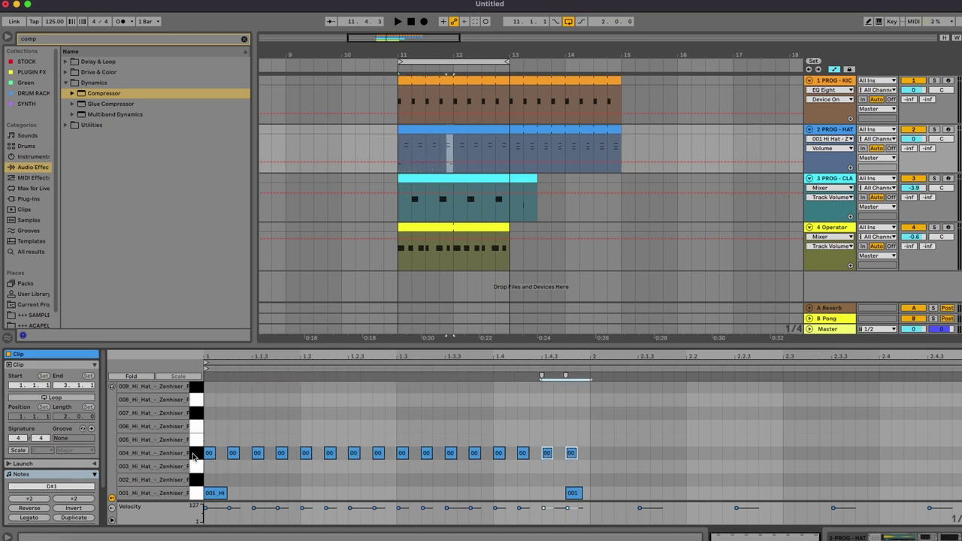
Shift two 004_Hi_Hat notes in the first beat later, transpose the whole row to 005_Hi_Hat and delete its notes from 1.2.1 on.
{"action": "key", "text": "space"}
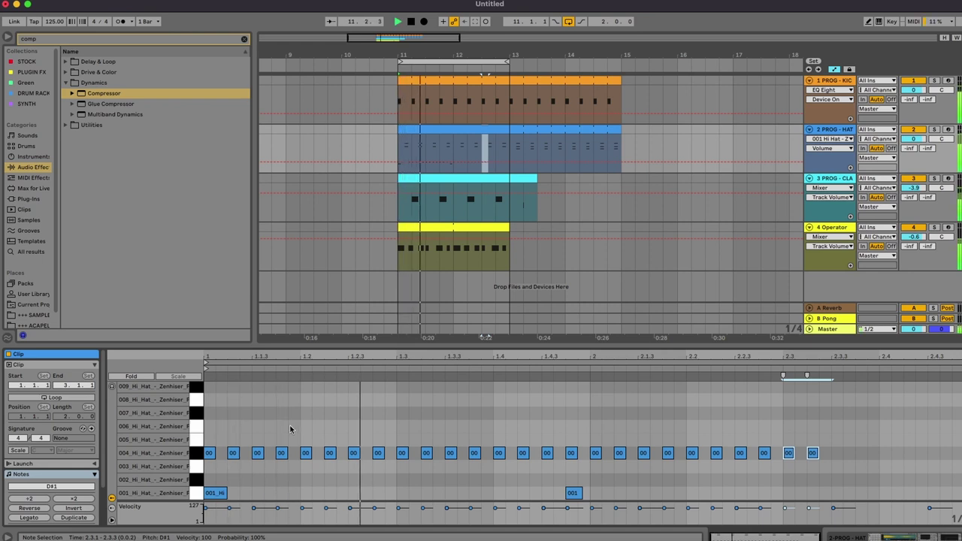
{"action": "left_click_drag", "start_coordinate": [231, 451], "coordinate": [267, 452]}
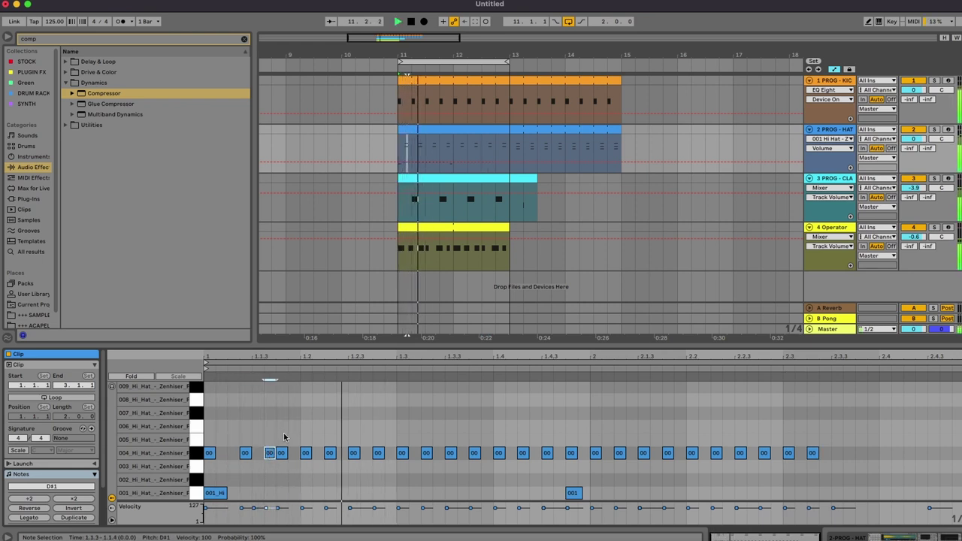
{"action": "left_click_drag", "start_coordinate": [209, 444], "coordinate": [833, 430]}
{"action": "key", "text": "Up"}
{"action": "key", "text": "Delete"}
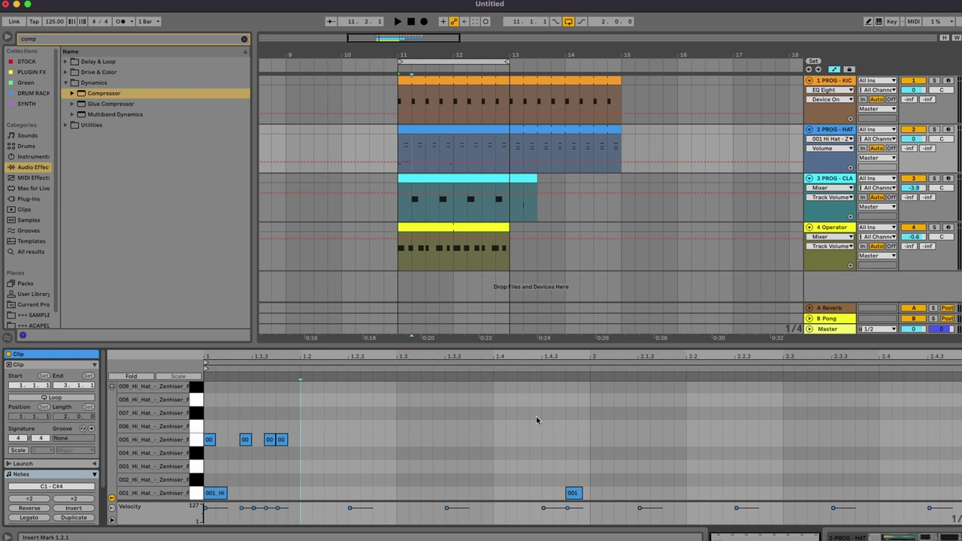
Delete the 005_Hi_Hat note at 1.1.1 and transpose the remaining three notes up to 007_Hi_Hat (F#1).
{"action": "left_click_drag", "start_coordinate": [301, 439], "coordinate": [208, 461]}
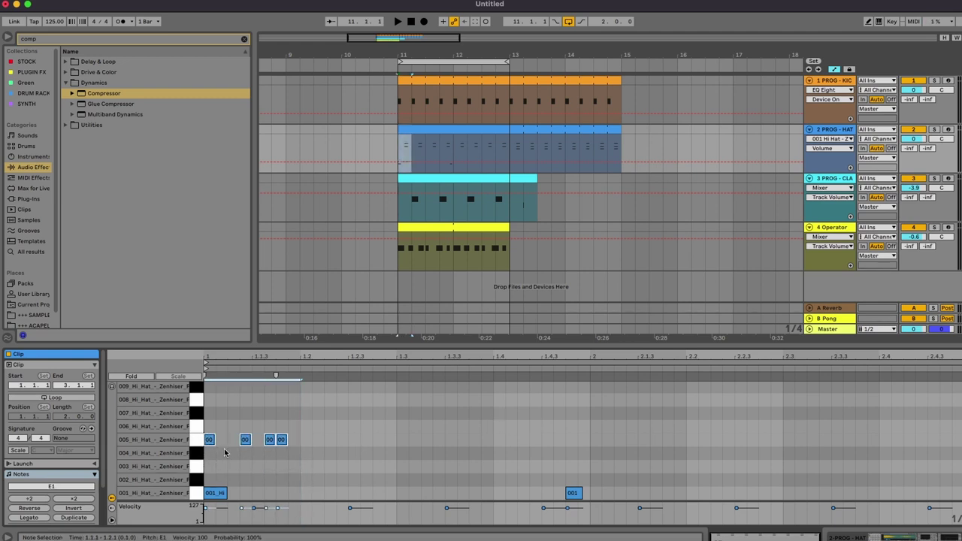
{"action": "key", "text": "space"}
{"action": "left_click", "coordinate": [211, 440]}
{"action": "key", "text": "space"}
{"action": "key", "text": "Delete"}
{"action": "left_click_drag", "start_coordinate": [230, 423], "coordinate": [316, 442]}
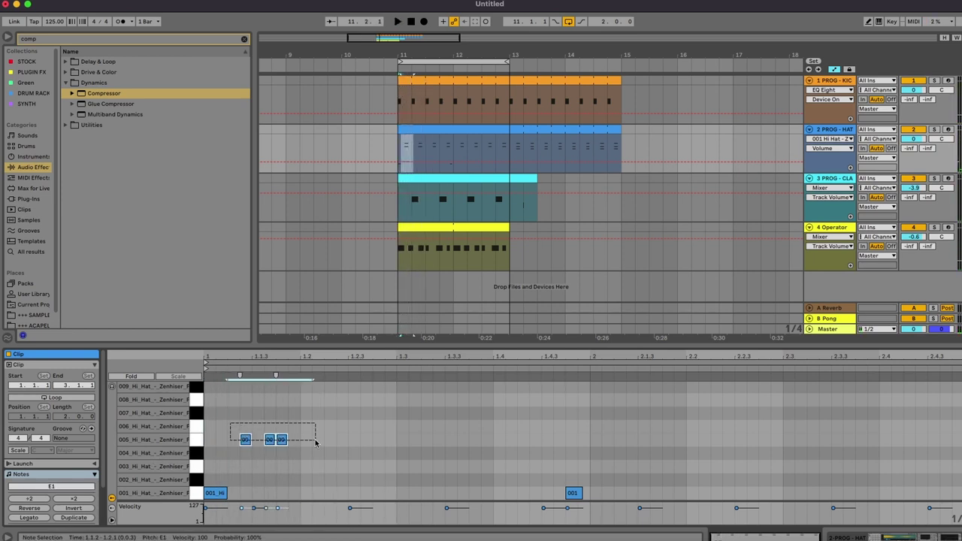
{"action": "key", "text": "Up"}
{"action": "key", "text": "Up"}
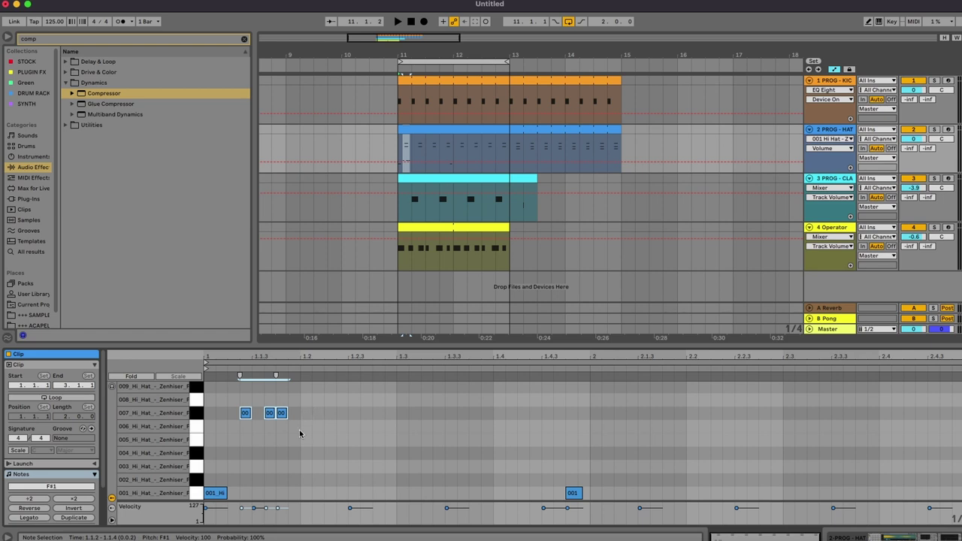
Set the velocity of the three 007_Hi_Hat notes and the higher-pitched note between them to 60, and start playback.
{"action": "left_click", "coordinate": [254, 509]}
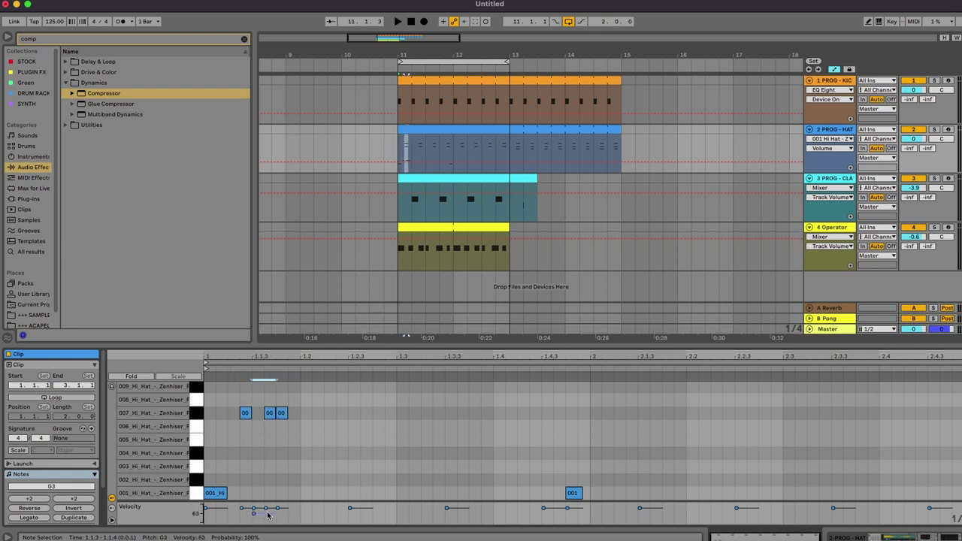
{"action": "key", "text": "Delete"}
{"action": "left_click_drag", "start_coordinate": [314, 397], "coordinate": [236, 431]}
{"action": "left_click_drag", "start_coordinate": [311, 519], "coordinate": [229, 501]}
{"action": "key", "text": "super+Down"}
{"action": "key", "text": "super+Down"}
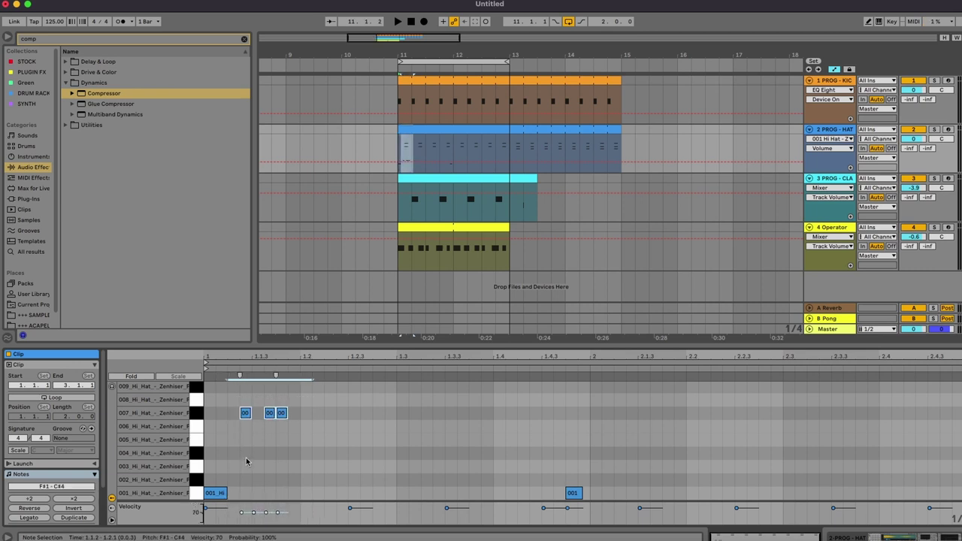
{"action": "key", "text": "super+Down"}
{"action": "key", "text": "space"}
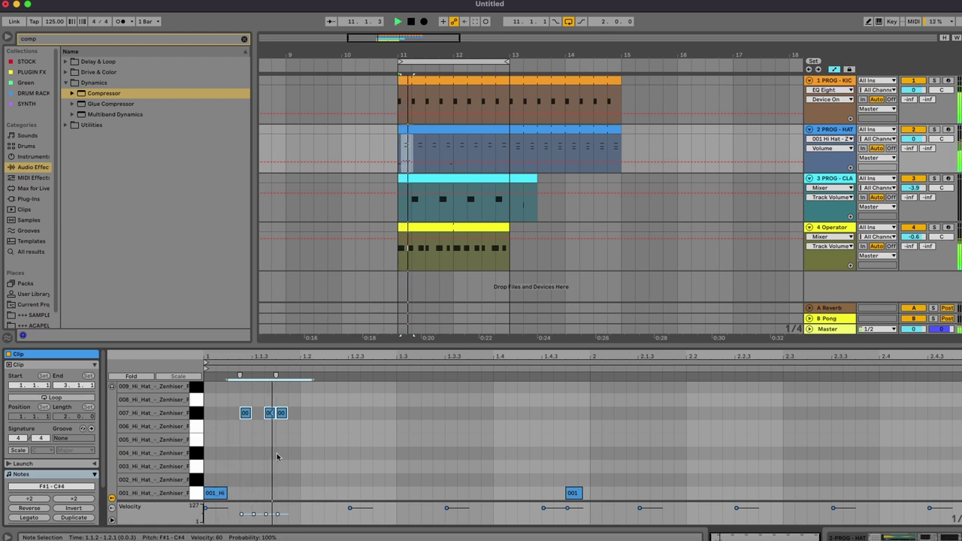
Transpose the three 007_Hi_Hat notes to 010_Hi_Hat (A1) and move the group so it starts at 1.2.3 during playback.
{"action": "left_click_drag", "start_coordinate": [317, 405], "coordinate": [239, 429]}
{"action": "key", "text": "Up"}
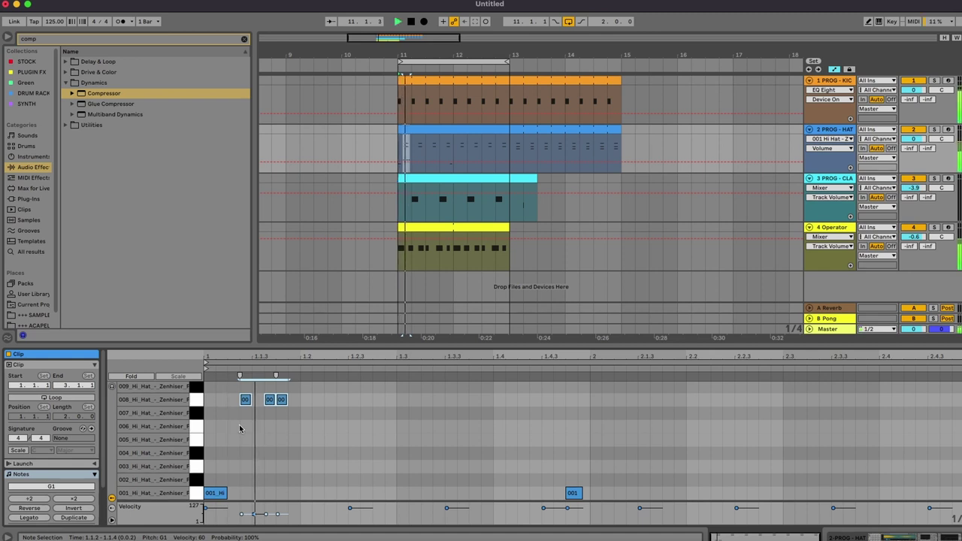
{"action": "key", "text": "Up"}
{"action": "key", "text": "Up"}
{"action": "key", "text": "Up"}
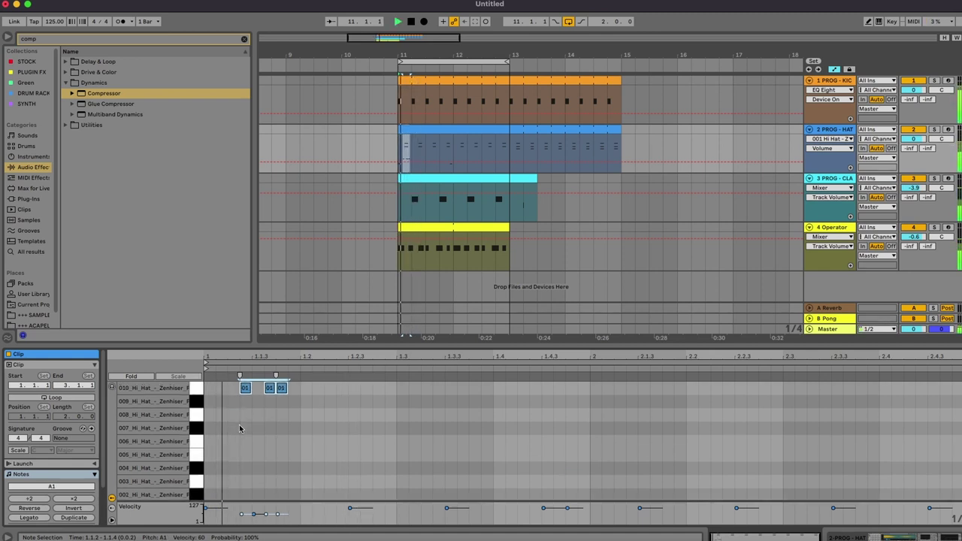
{"action": "key", "text": "Right"}
{"action": "key", "text": "Right"}
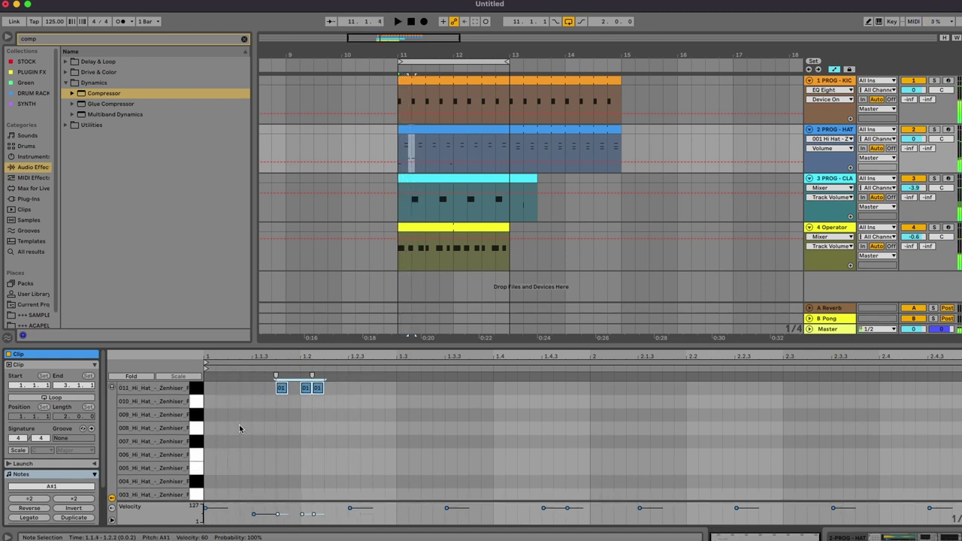
{"action": "key", "text": "Right"}
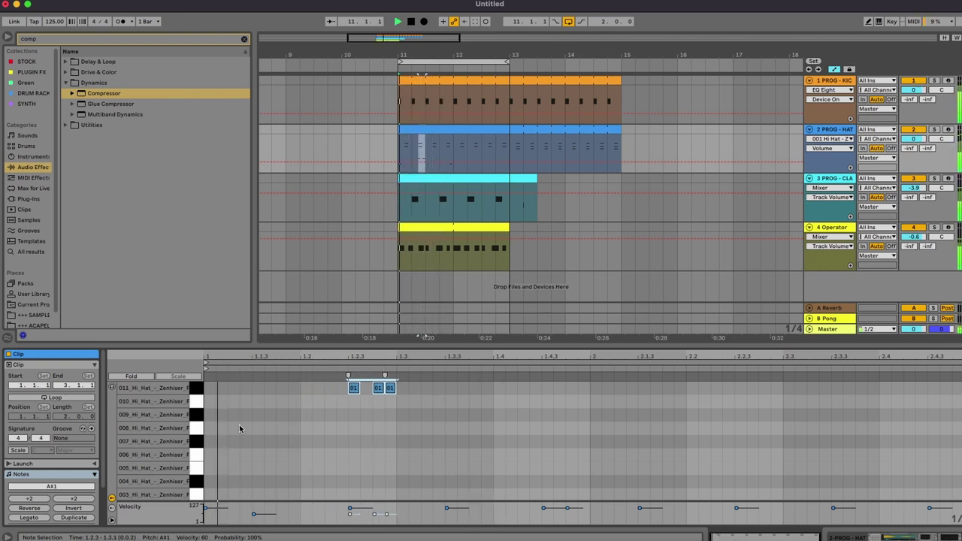
{"action": "key", "text": "Down"}
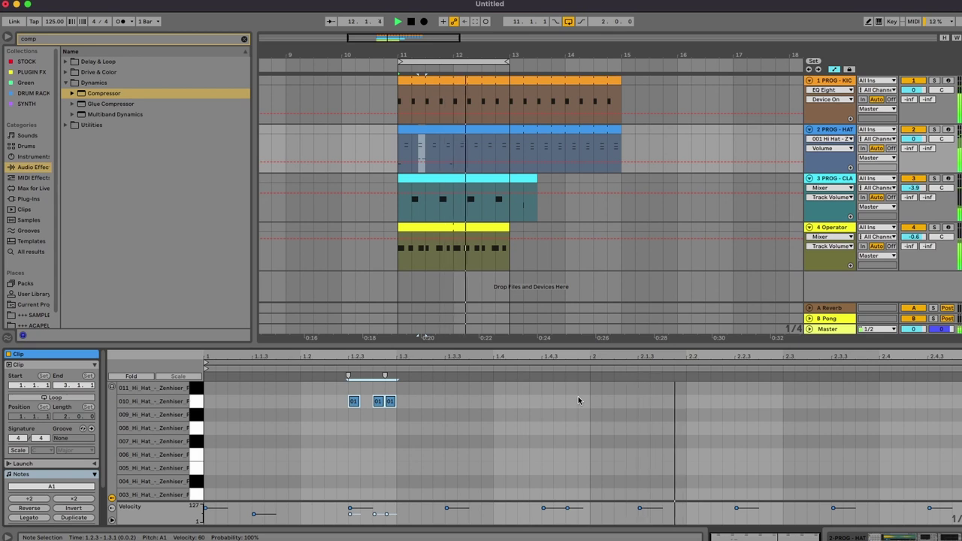
Stop playback, insert a MIDI track below the PROG - HAT track and load an empty Drum Rack onto it.
{"action": "left_click", "coordinate": [834, 130]}
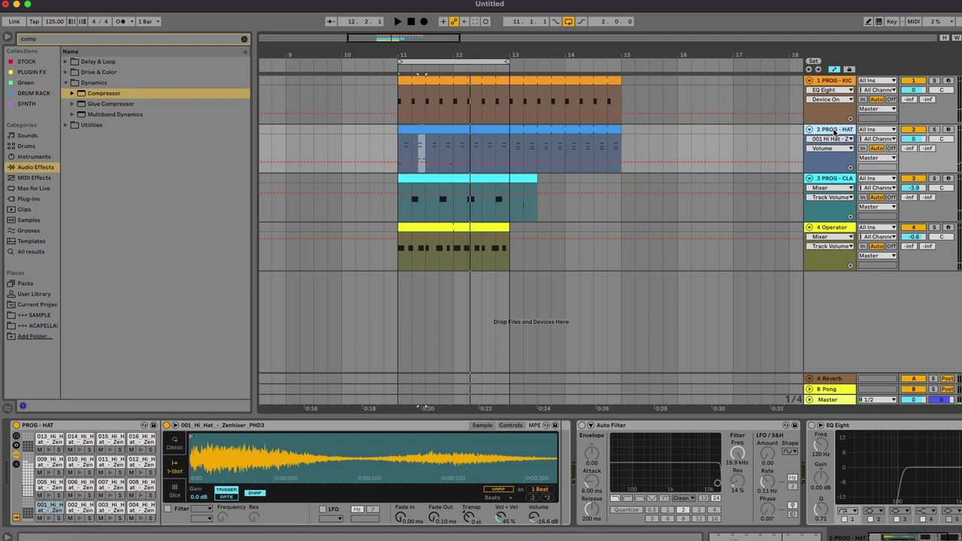
{"action": "key", "text": "space"}
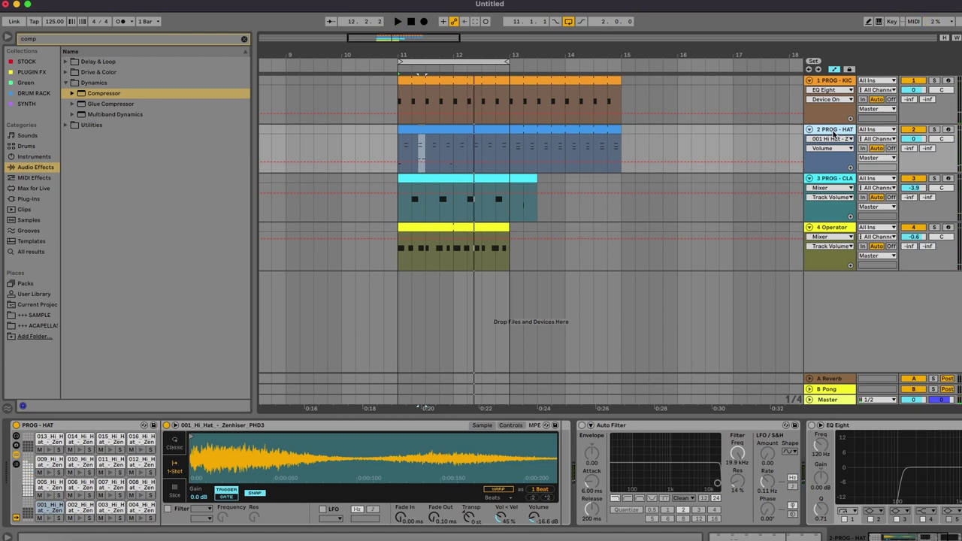
{"action": "right_click", "coordinate": [833, 134]}
{"action": "left_click", "coordinate": [834, 133]}
{"action": "right_click", "coordinate": [833, 133]}
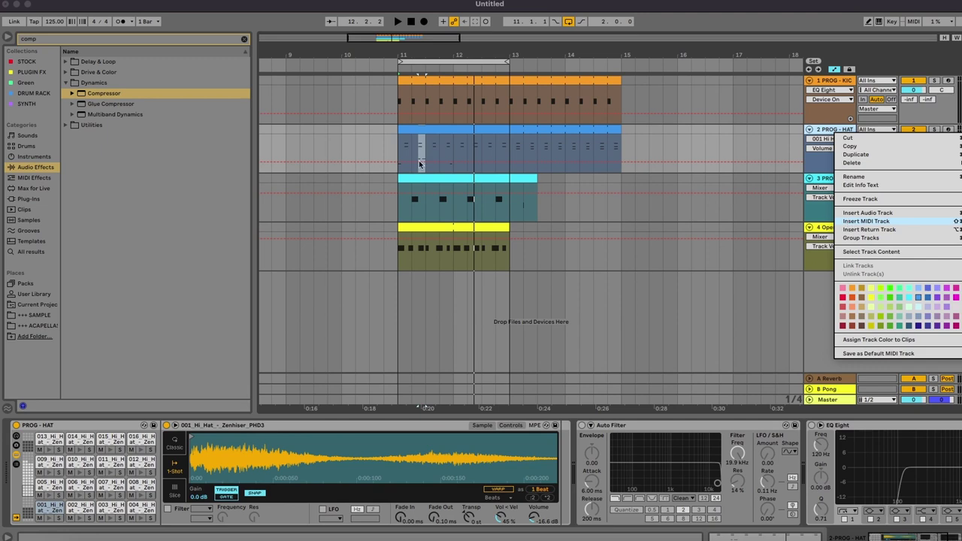
{"action": "key", "text": "Return"}
{"action": "left_click", "coordinate": [30, 155]}
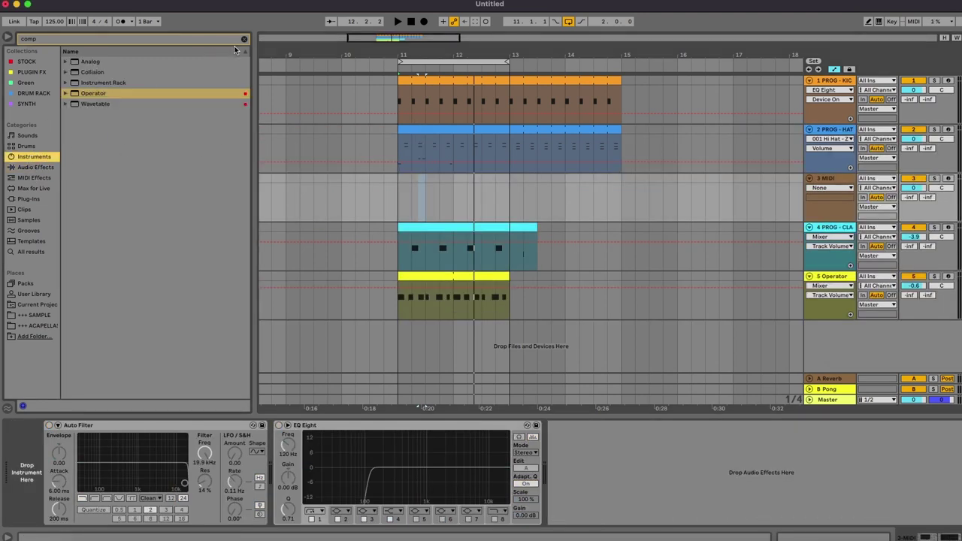
{"action": "left_click", "coordinate": [244, 40]}
{"action": "double_click", "coordinate": [96, 83]}
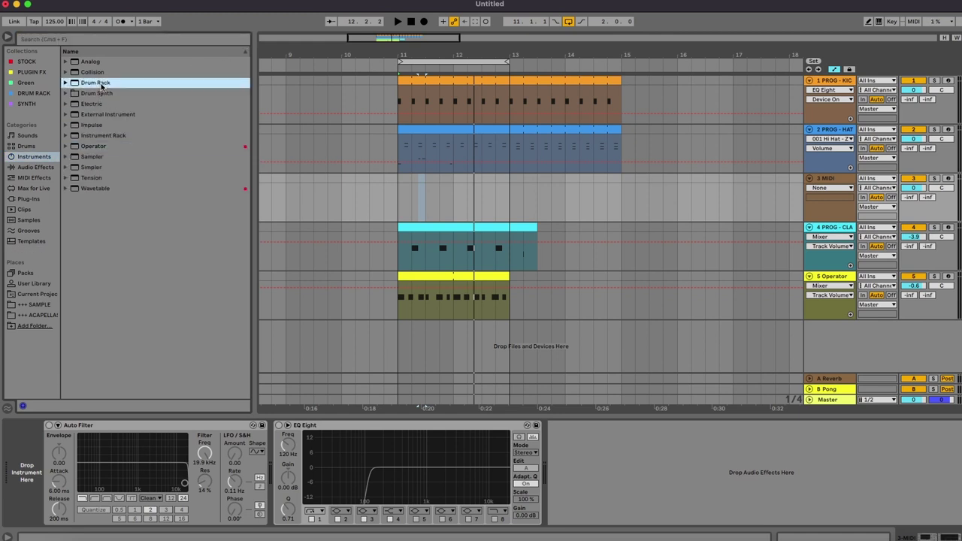
Look through the Zenhiser Progressive House Drummer 3 and Zenhiser Amped one-shot folders for hat samples.
{"action": "left_click", "coordinate": [33, 305]}
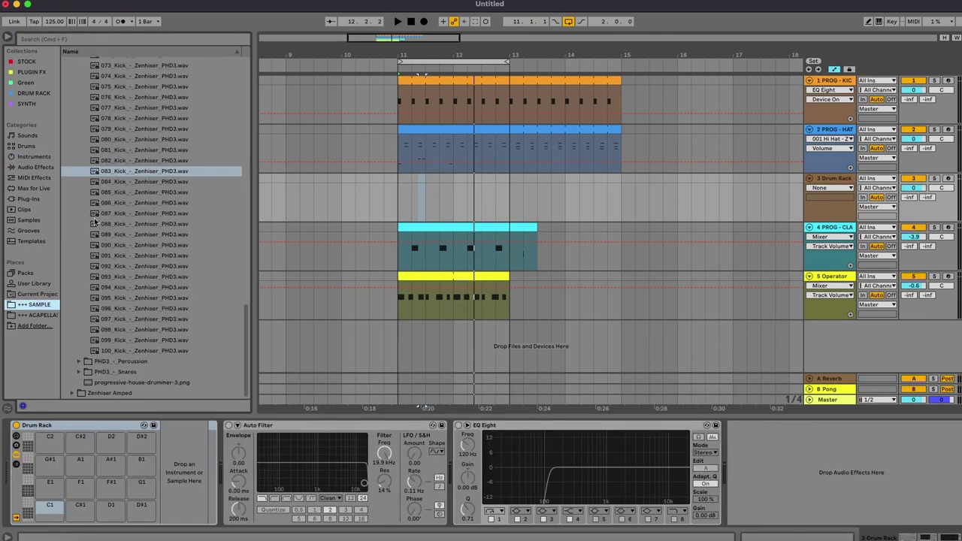
{"action": "scroll", "coordinate": [96, 235], "scroll_direction": "up", "scroll_amount": 20}
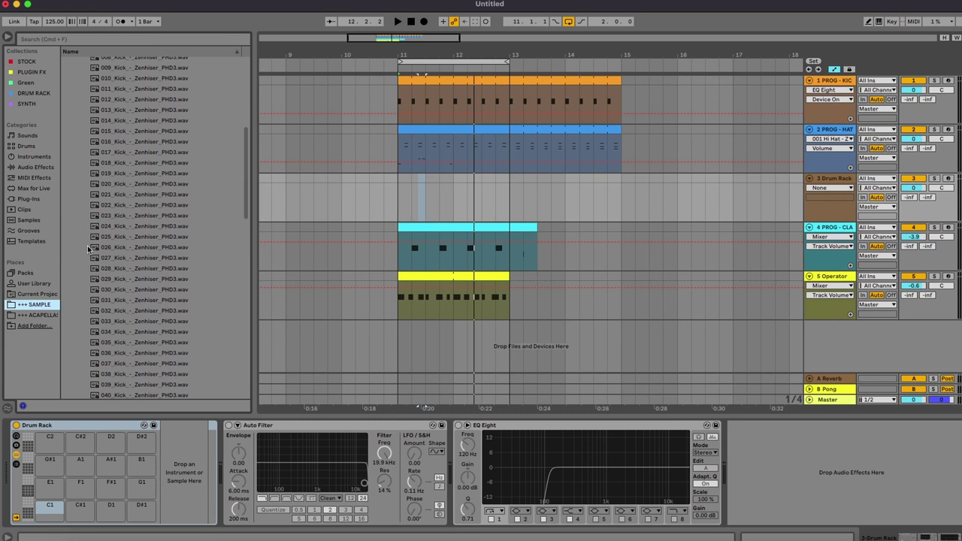
{"action": "left_click", "coordinate": [78, 230]}
{"action": "left_click", "coordinate": [78, 220]}
{"action": "scroll", "coordinate": [82, 228], "scroll_direction": "down", "scroll_amount": 8}
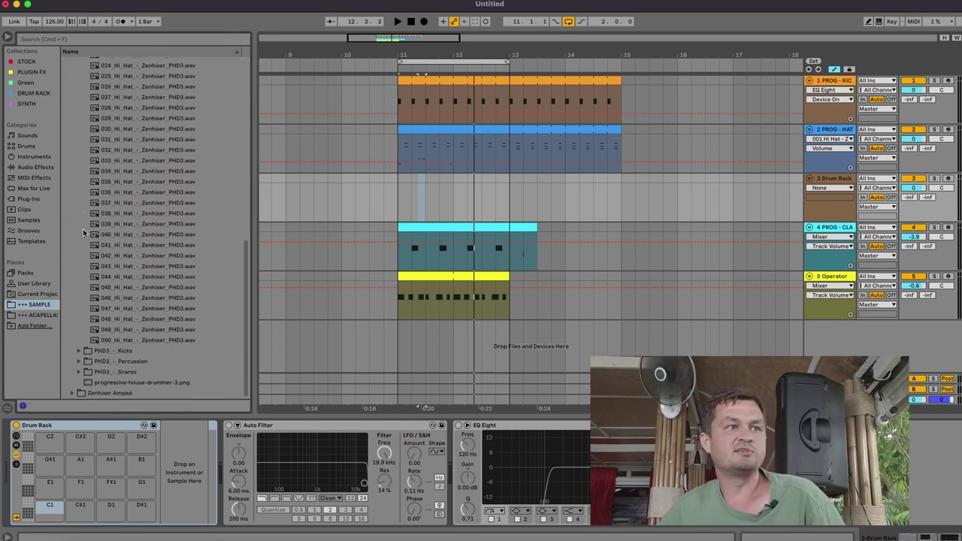
{"action": "left_click", "coordinate": [77, 393]}
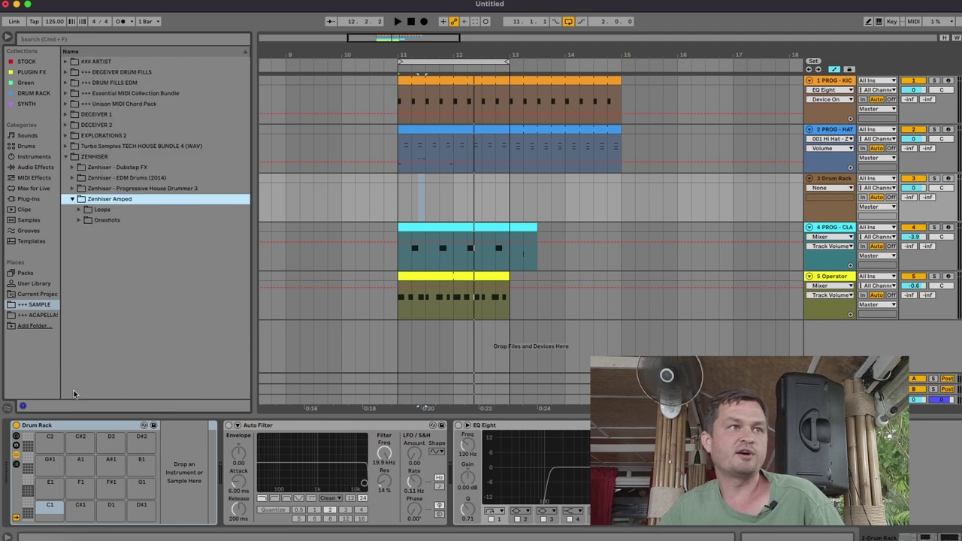
{"action": "left_click", "coordinate": [81, 221]}
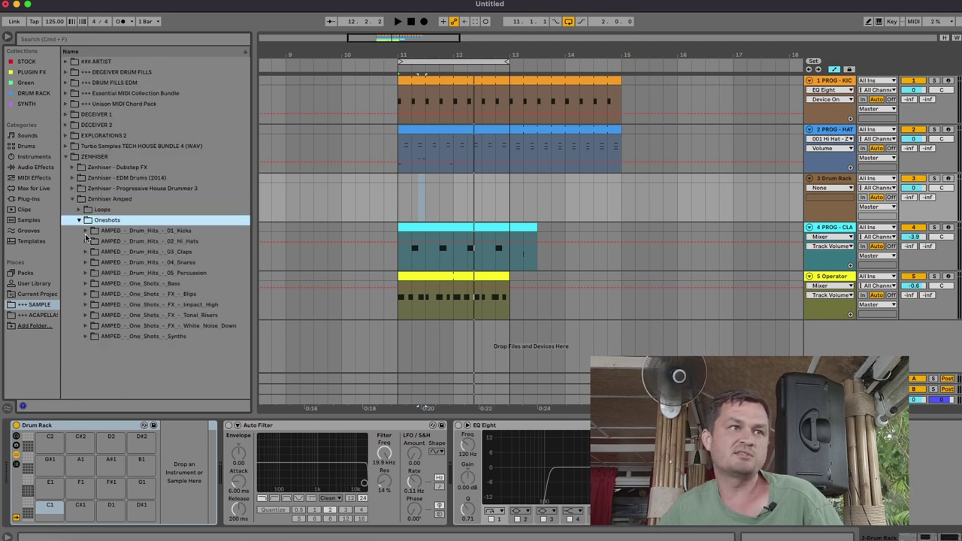
{"action": "left_click", "coordinate": [85, 231]}
{"action": "scroll", "coordinate": [113, 255], "scroll_direction": "down", "scroll_amount": 10}
{"action": "scroll", "coordinate": [138, 226], "scroll_direction": "up", "scroll_amount": 10}
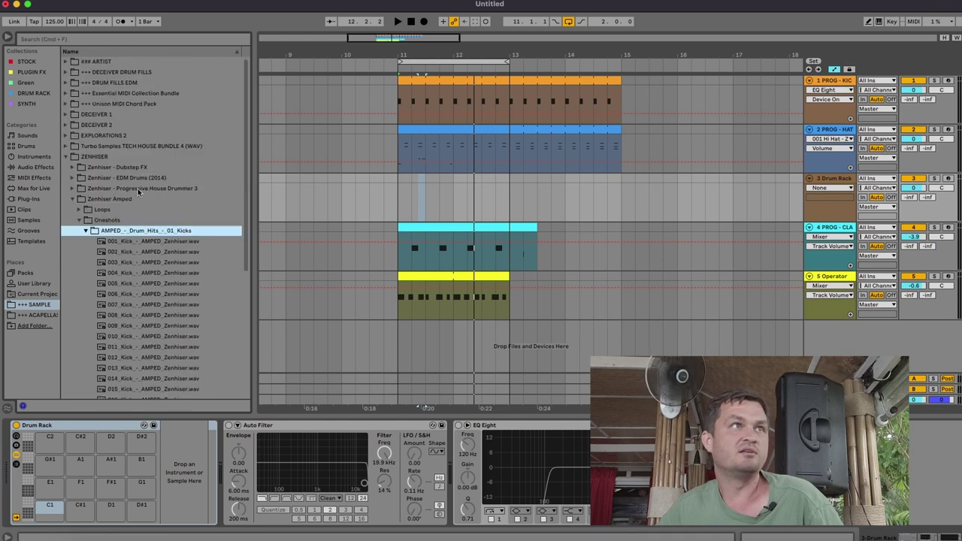
Load Closed Hat 1 to 15 from the DECEIVER 1 drum one shots into the new Drum Rack, starting at pad C1.
{"action": "left_click", "coordinate": [68, 115]}
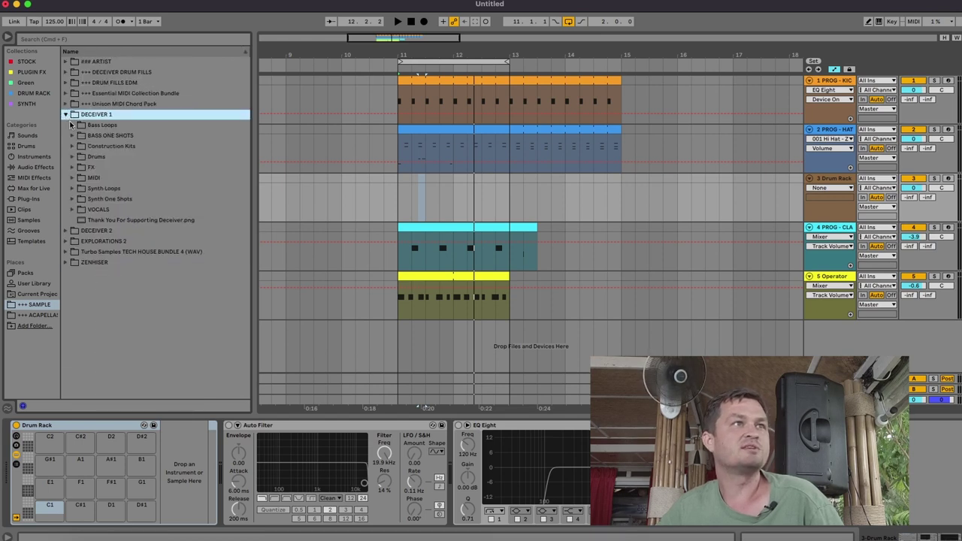
{"action": "left_click", "coordinate": [72, 156]}
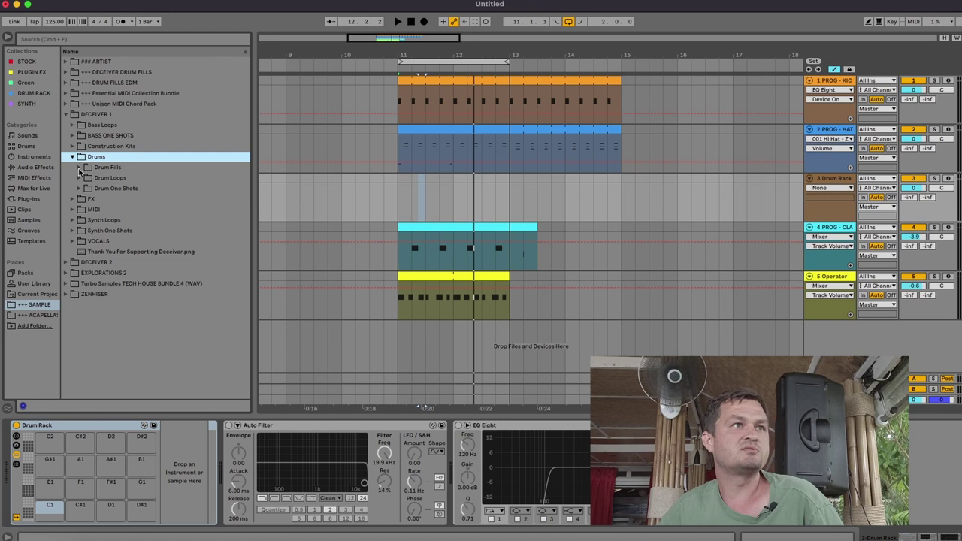
{"action": "left_click", "coordinate": [79, 189]}
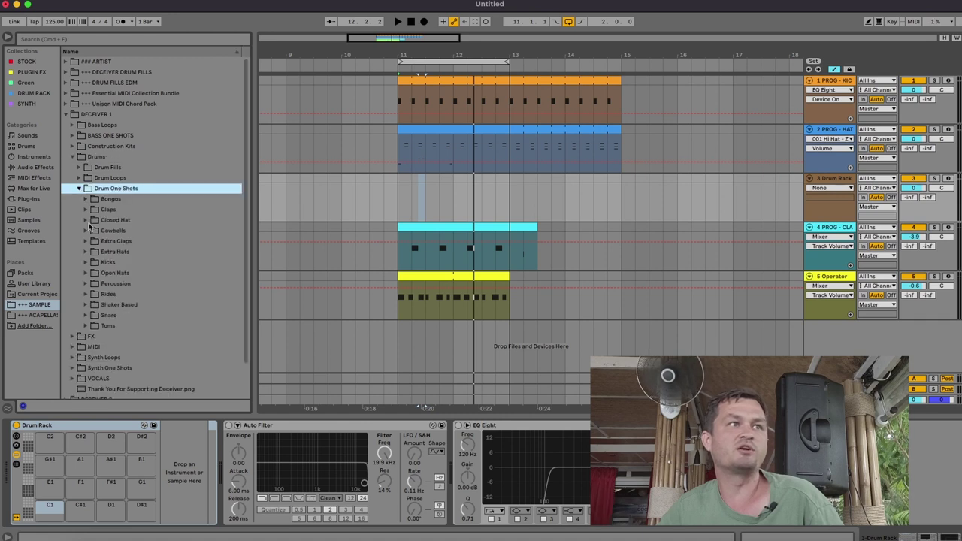
{"action": "left_click", "coordinate": [86, 221]}
{"action": "left_click", "coordinate": [121, 230]}
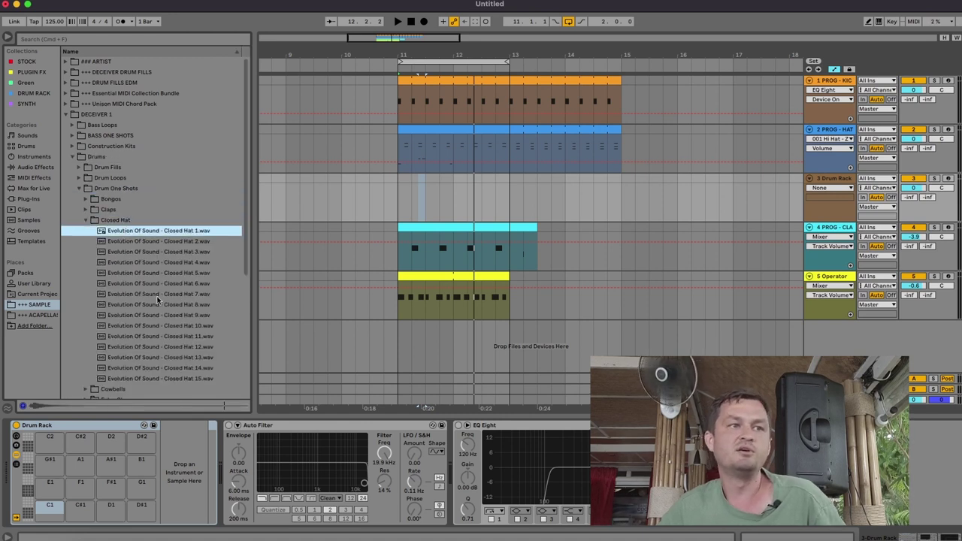
{"action": "left_click", "coordinate": [178, 379], "text": "shift"}
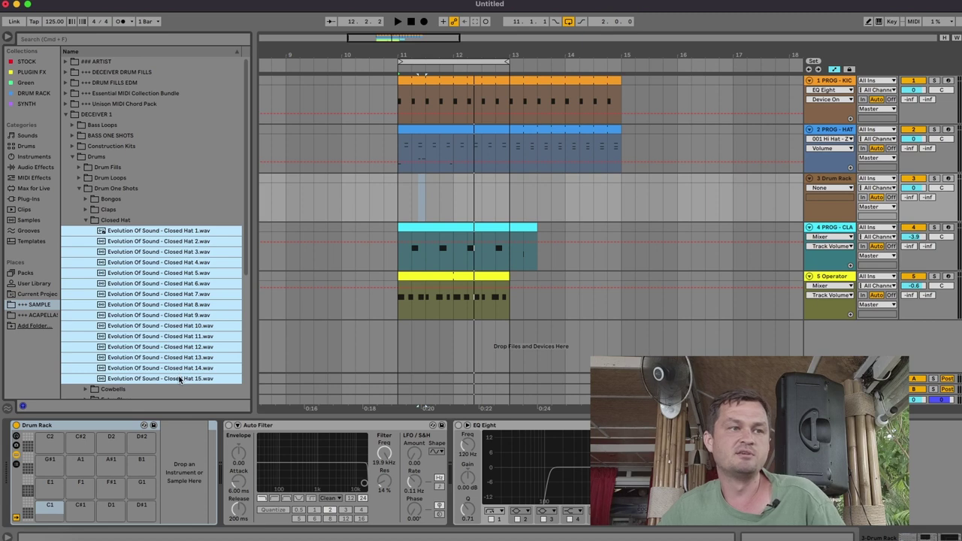
{"action": "left_click_drag", "start_coordinate": [180, 380], "coordinate": [51, 520]}
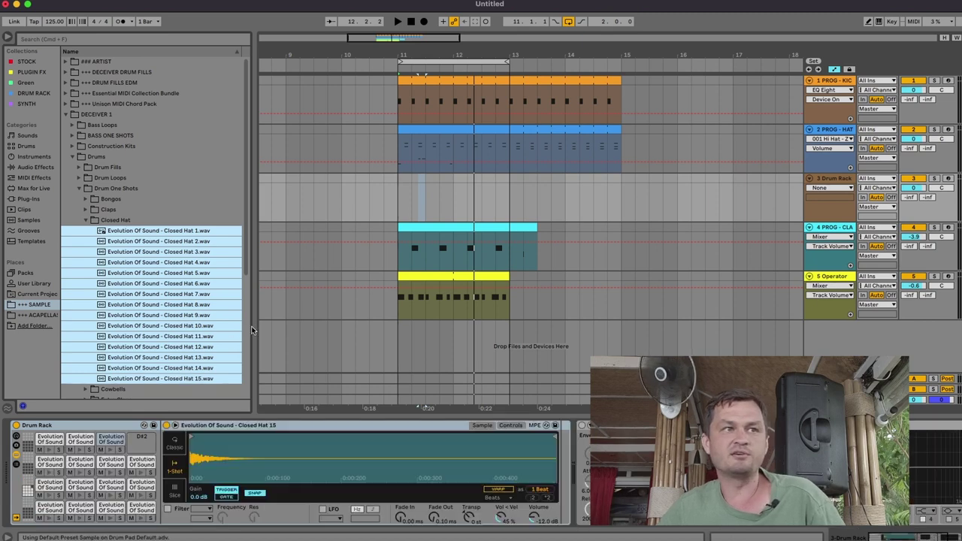
Insert an empty half-bar MIDI clip at bar 11 on the Drum Rack track and extend its loop to bar 13.
{"action": "left_click_drag", "start_coordinate": [401, 181], "coordinate": [423, 180]}
{"action": "right_click", "coordinate": [422, 180]}
{"action": "left_click", "coordinate": [453, 270]}
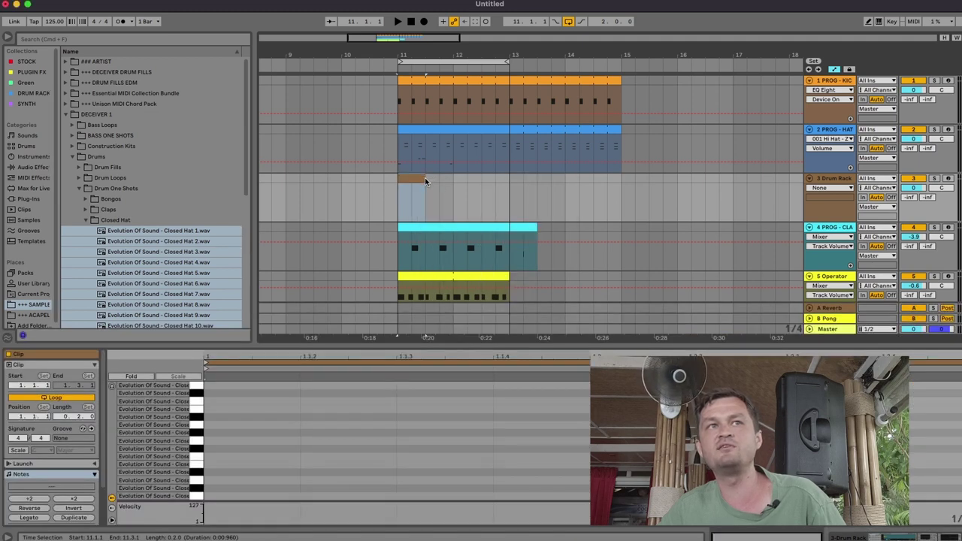
{"action": "left_click_drag", "start_coordinate": [425, 181], "coordinate": [507, 174]}
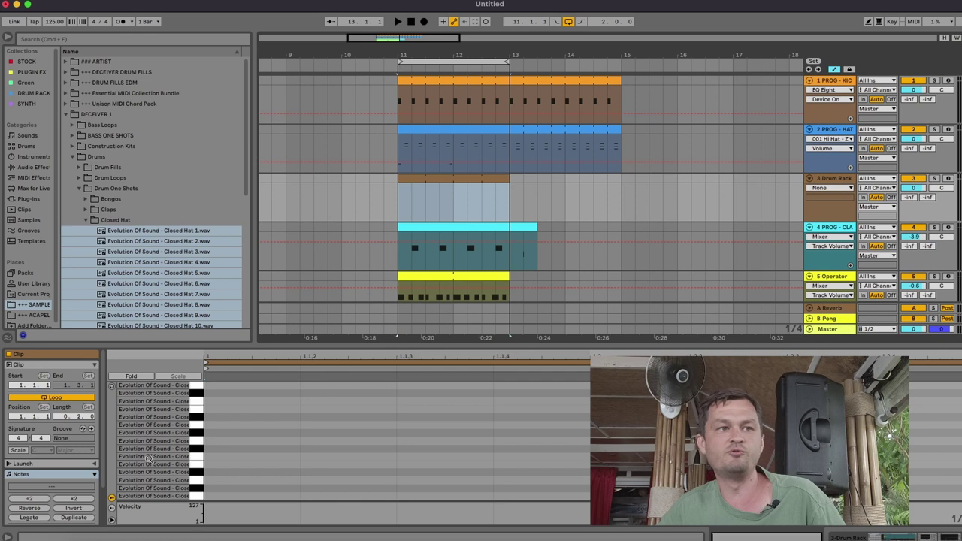
Add a sixteenth note on A#1 at 1.1.1 in the closed-hat clip and duplicate it until it fills the loop.
{"action": "left_click", "coordinate": [229, 411]}
{"action": "double_click", "coordinate": [228, 414]}
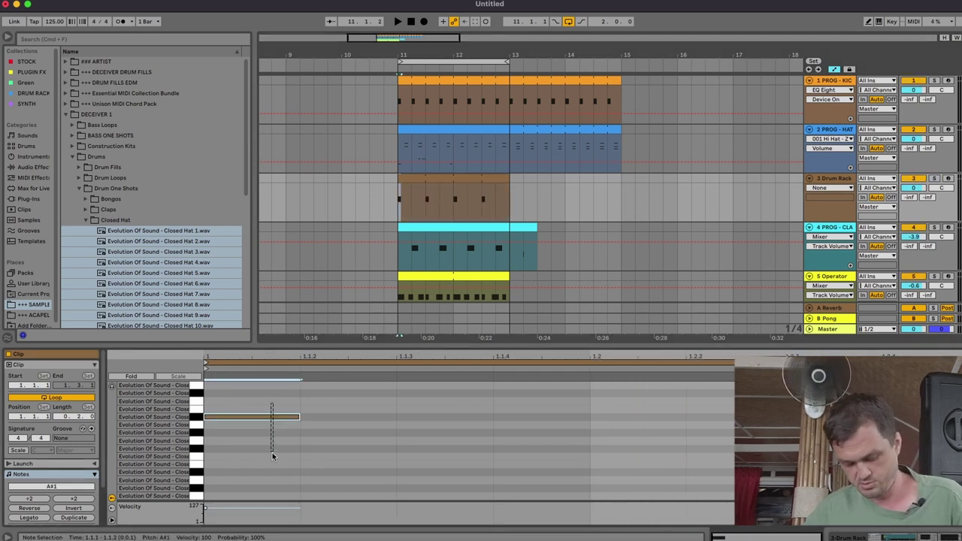
{"action": "key", "text": "super+d"}
{"action": "key", "text": "super+d"}
{"action": "key", "text": "super+d"}
{"action": "key", "text": "super+d"}
{"action": "key", "text": "super+d"}
{"action": "key", "text": "super+d"}
{"action": "key", "text": "super+d"}
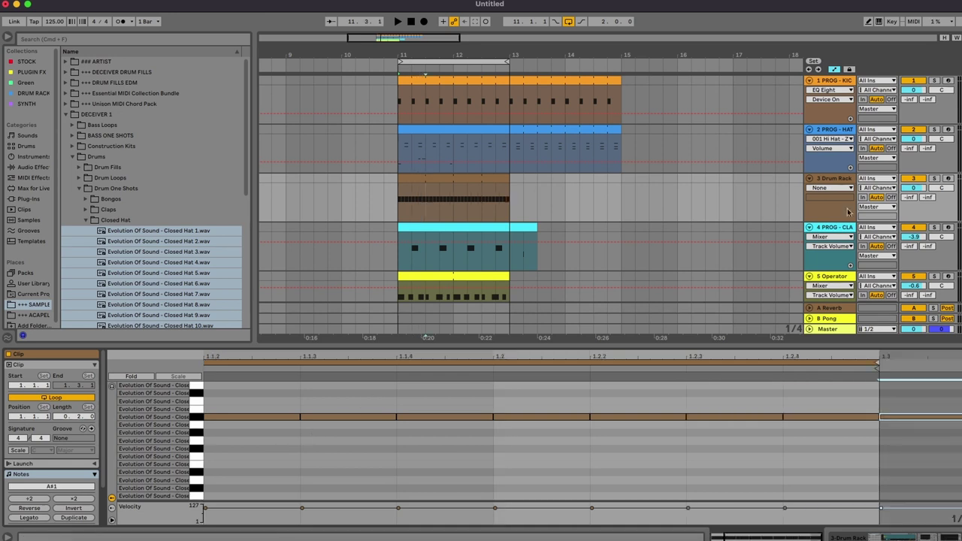
Set the Drum Rack track's volume to -10.1 dB and move the closed-hat notes from 1.1.2 to 1.3 down to G1.
{"action": "key", "text": "space"}
{"action": "left_click_drag", "start_coordinate": [915, 193], "coordinate": [915, 217]}
{"action": "left_click_drag", "start_coordinate": [810, 404], "coordinate": [251, 432]}
{"action": "key", "text": "Down"}
{"action": "key", "text": "Down"}
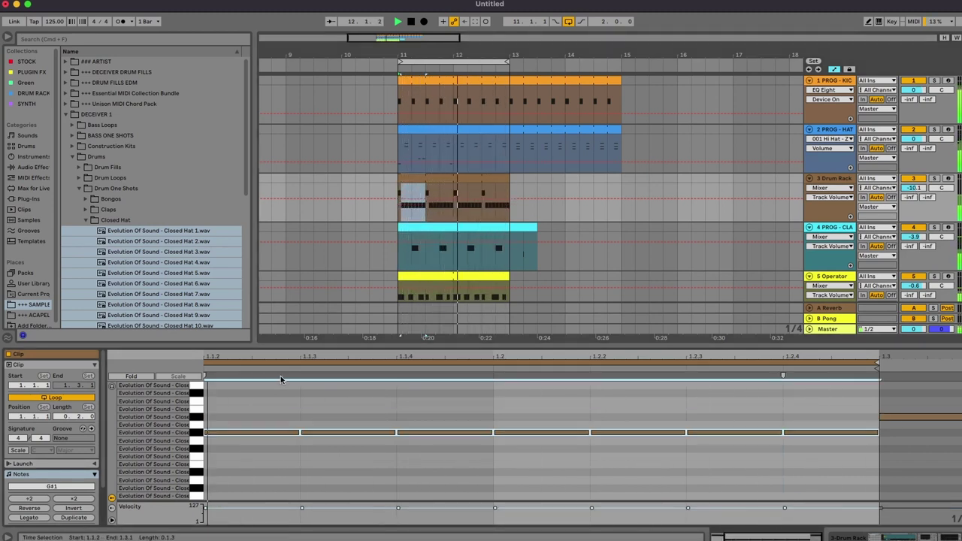
{"action": "key", "text": "Down"}
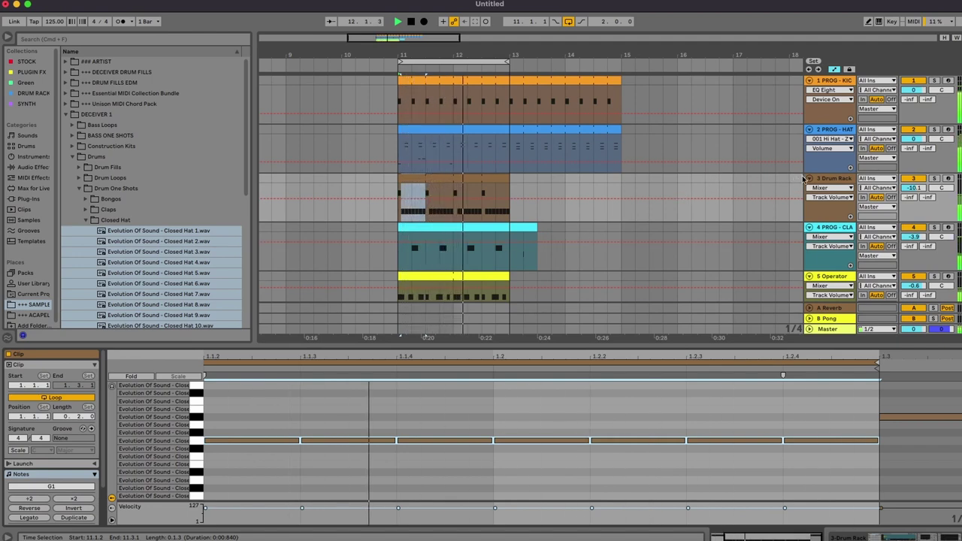
{"action": "left_click", "coordinate": [831, 180]}
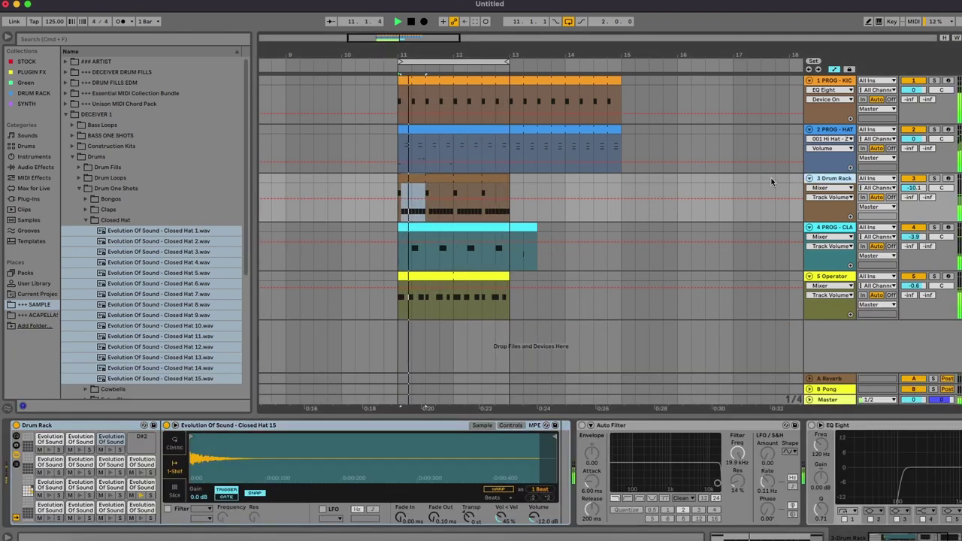
Copy the Operator track's kick-sidechained Compressor for use on the closed-hat Drum Rack track.
{"action": "left_click", "coordinate": [38, 168]}
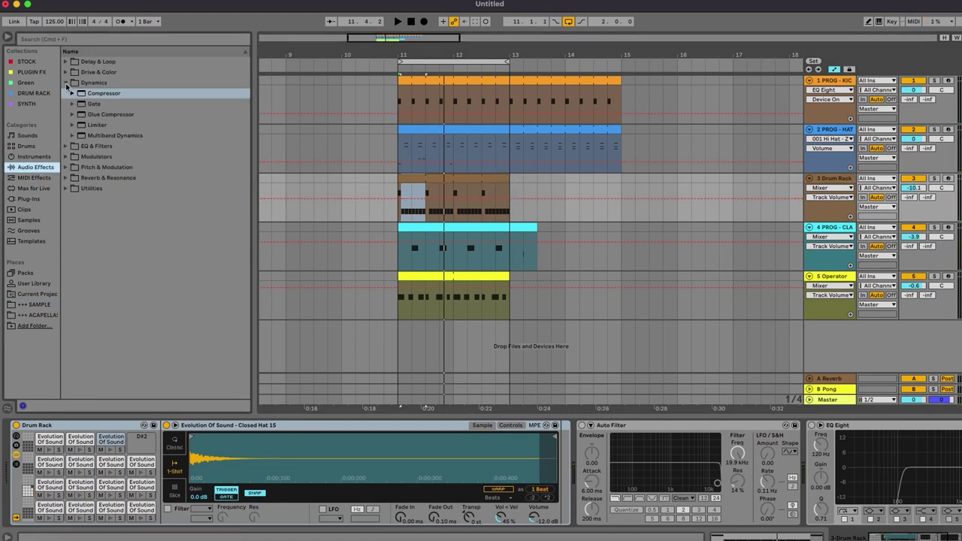
{"action": "left_click", "coordinate": [839, 85]}
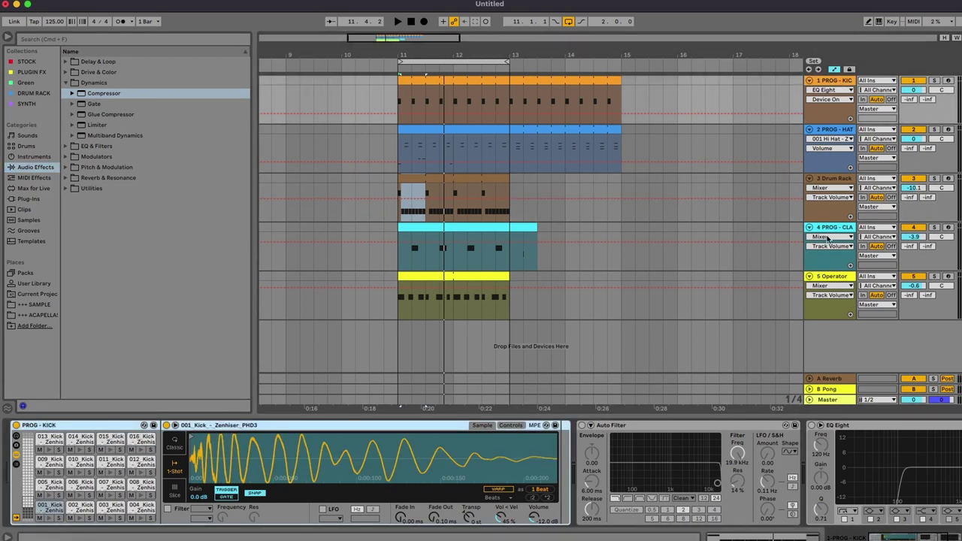
{"action": "left_click", "coordinate": [827, 277]}
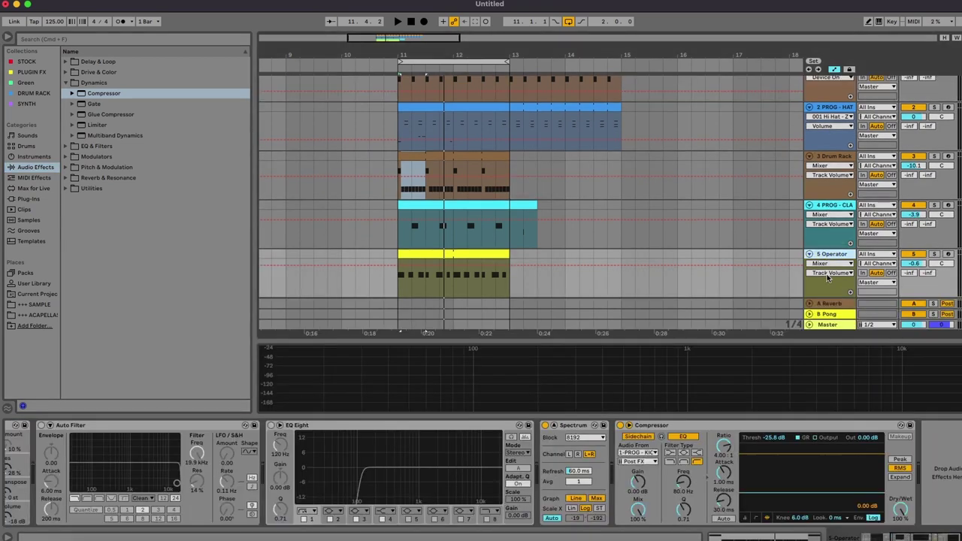
{"action": "left_click", "coordinate": [654, 427]}
{"action": "key", "text": "super+d"}
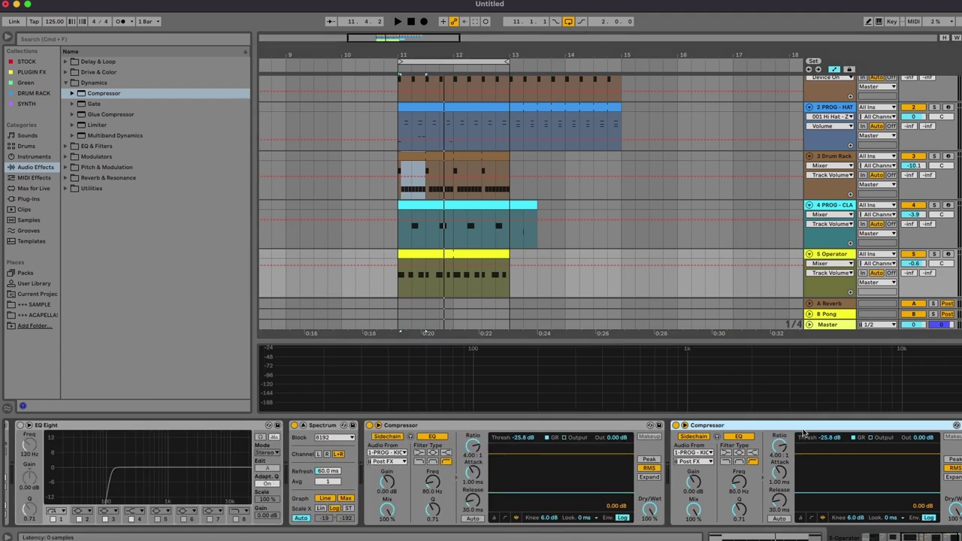
{"action": "left_click", "coordinate": [846, 160]}
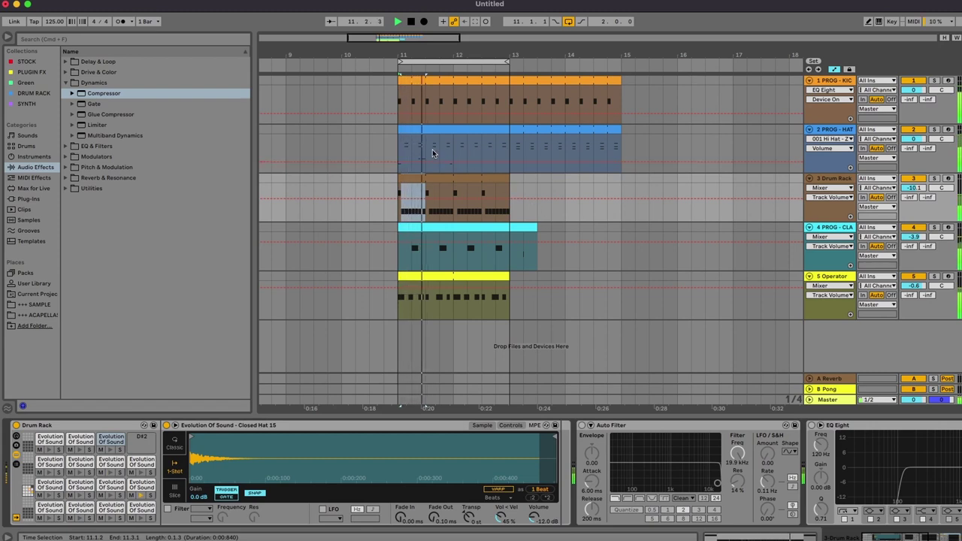
Move the remaining closed-hat note at 1.1.1 down to G1.
{"action": "double_click", "coordinate": [437, 176]}
{"action": "left_click", "coordinate": [266, 433]}
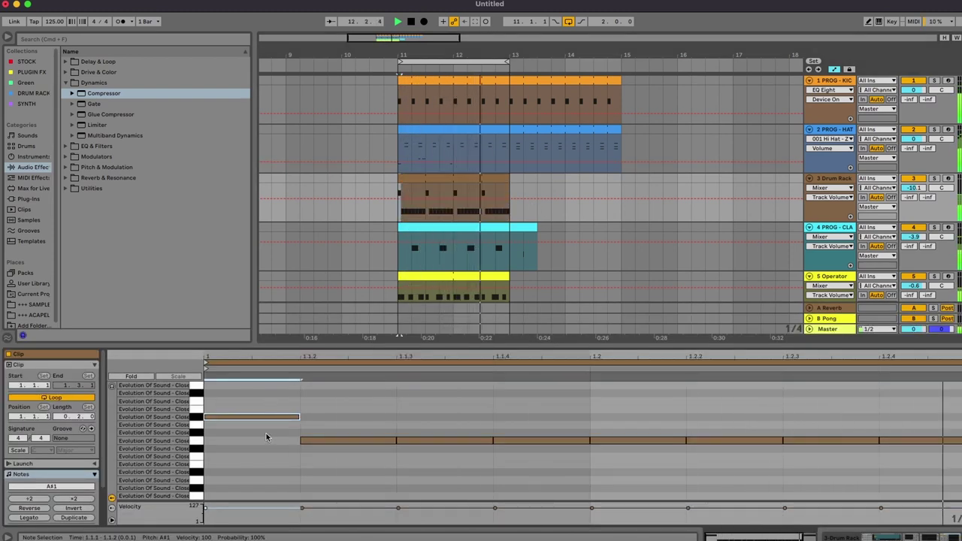
{"action": "left_click_drag", "start_coordinate": [266, 417], "coordinate": [266, 434]}
{"action": "key", "text": "Down"}
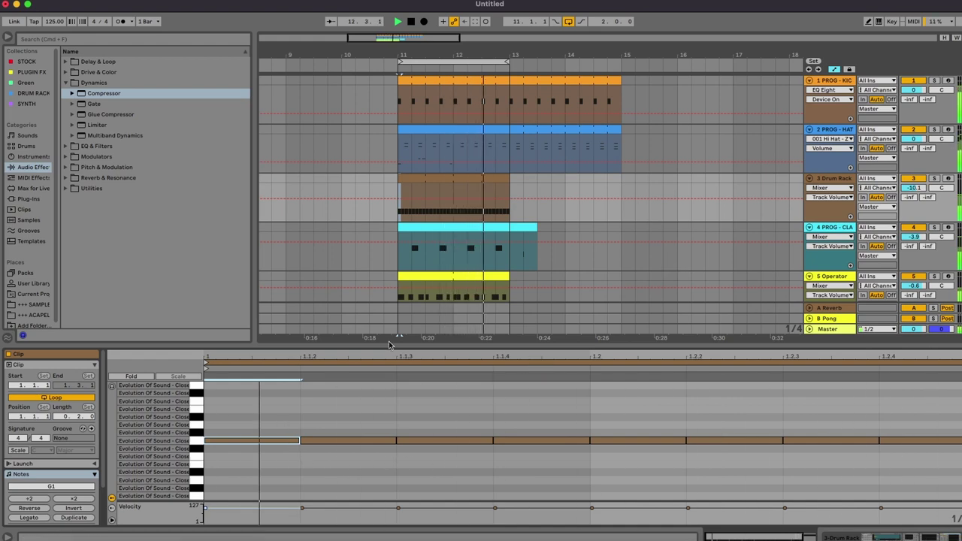
Load a default Reverb onto the 001 Hi Hat pad of the PROG - HAT rack.
{"action": "left_click", "coordinate": [844, 129]}
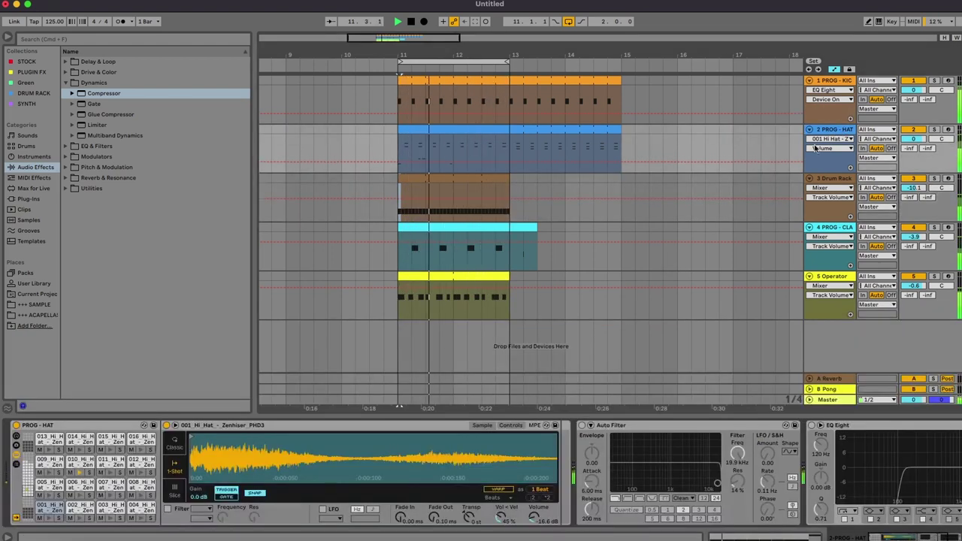
{"action": "key", "text": "space"}
{"action": "double_click", "coordinate": [43, 509]}
{"action": "double_click", "coordinate": [43, 510]}
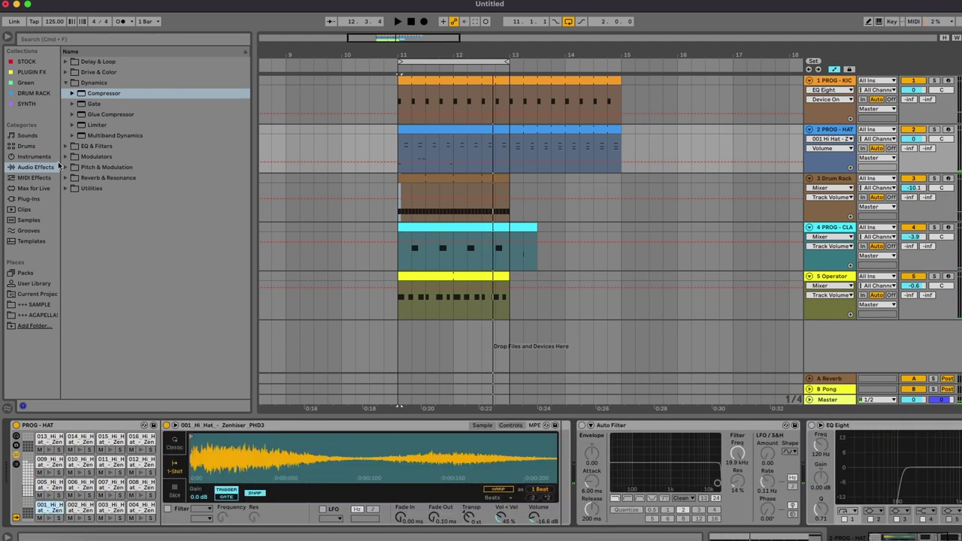
{"action": "left_click", "coordinate": [68, 179]}
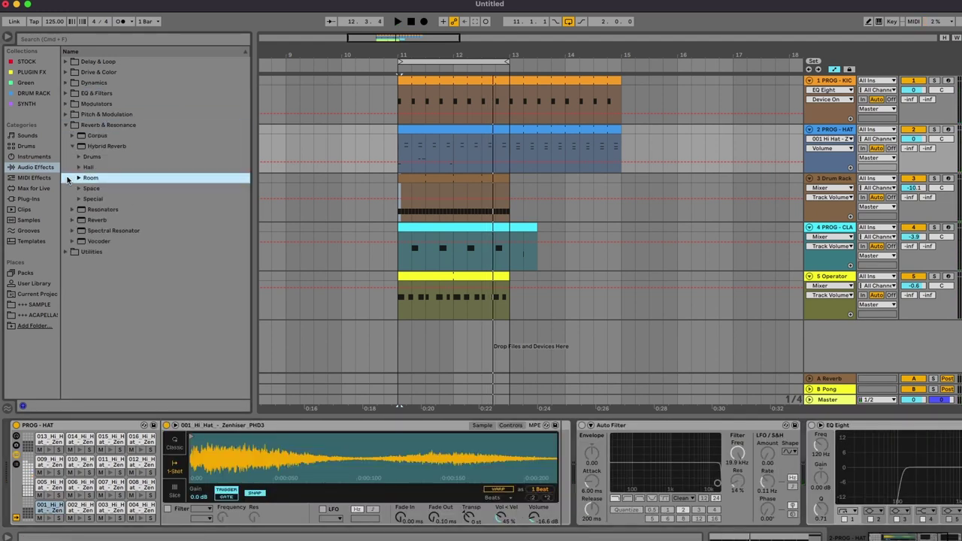
{"action": "double_click", "coordinate": [93, 126]}
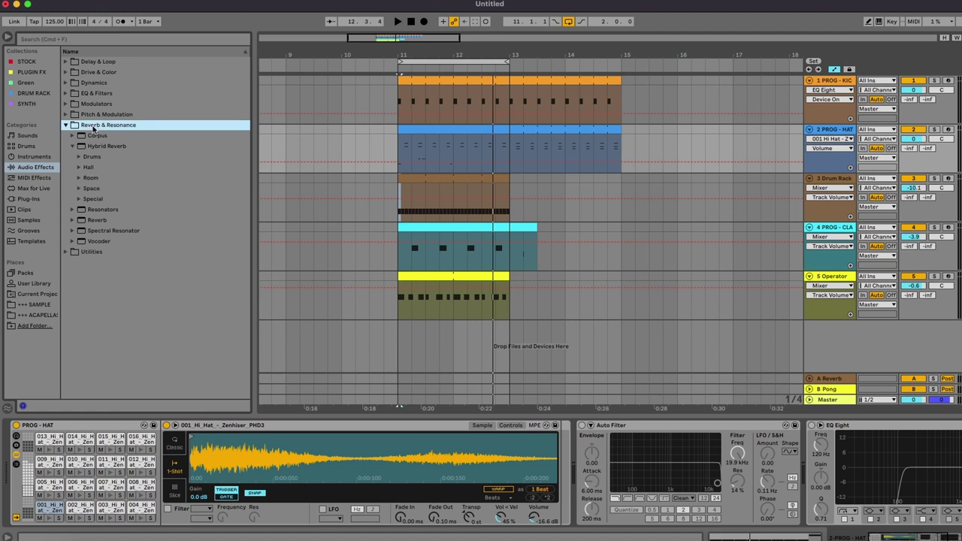
{"action": "left_click", "coordinate": [67, 125]}
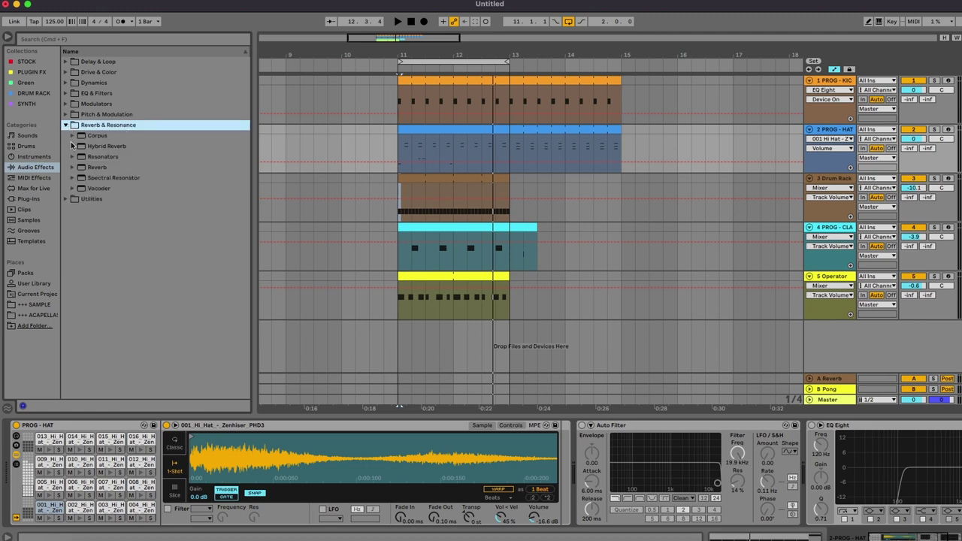
{"action": "left_click", "coordinate": [72, 167]}
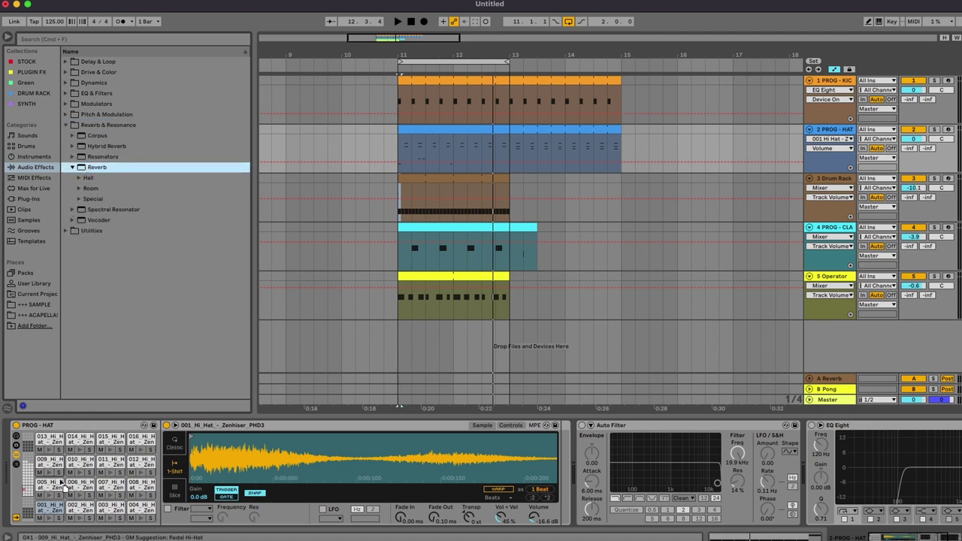
{"action": "left_click_drag", "start_coordinate": [46, 507], "coordinate": [47, 508]}
Turn off the hi-hat Reverb's Hi Cut input filter and High diffusion filter, and set its Dry/Wet to 52%.
{"action": "key", "text": "space"}
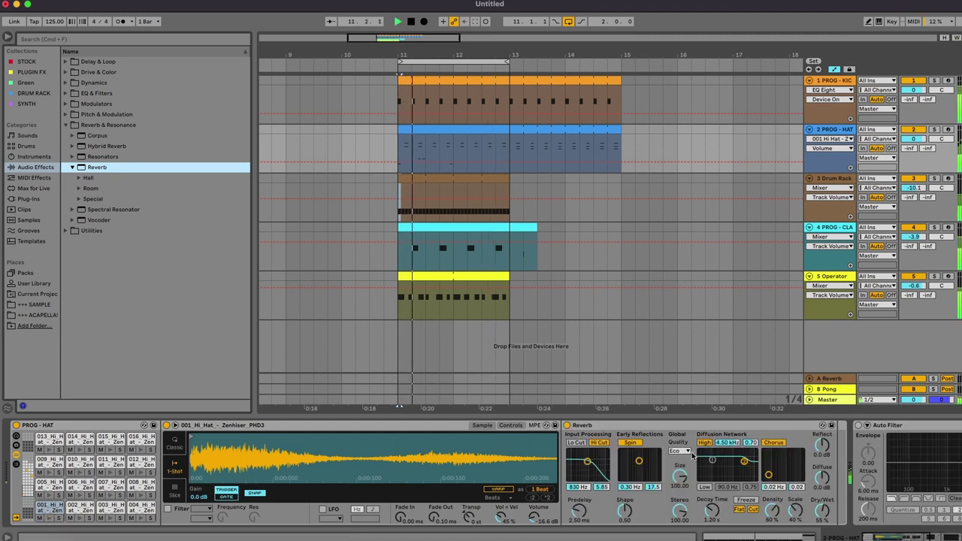
{"action": "left_click_drag", "start_coordinate": [819, 510], "coordinate": [821, 506]}
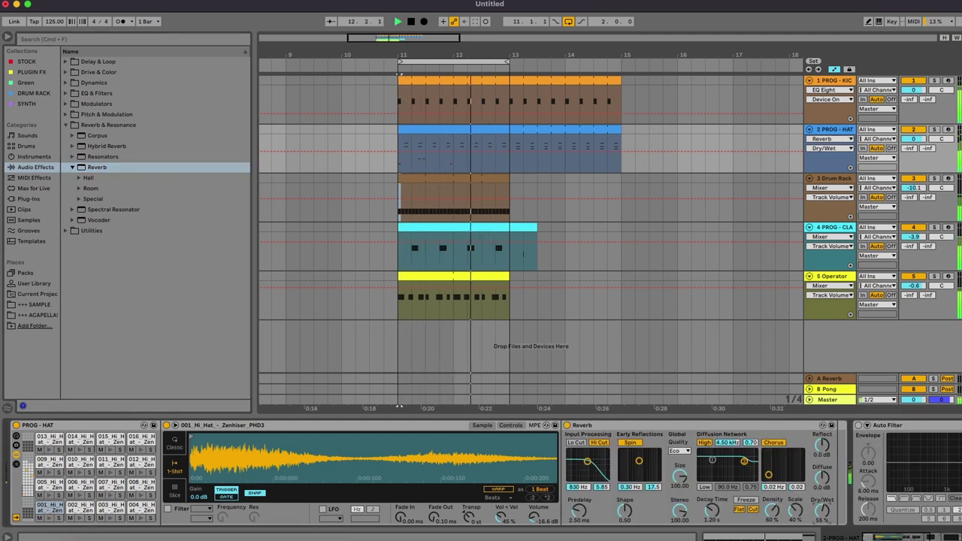
{"action": "left_click_drag", "start_coordinate": [820, 510], "coordinate": [821, 519]}
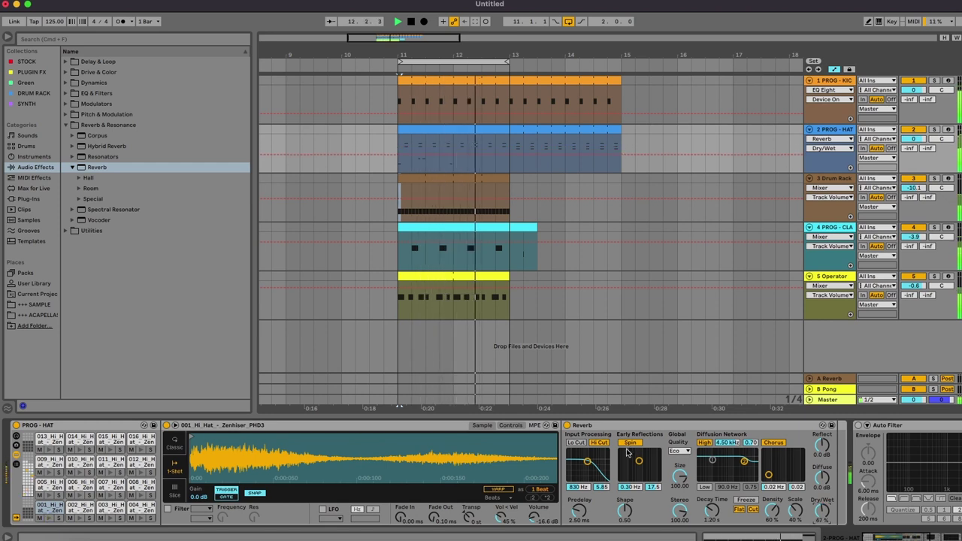
{"action": "left_click", "coordinate": [600, 443]}
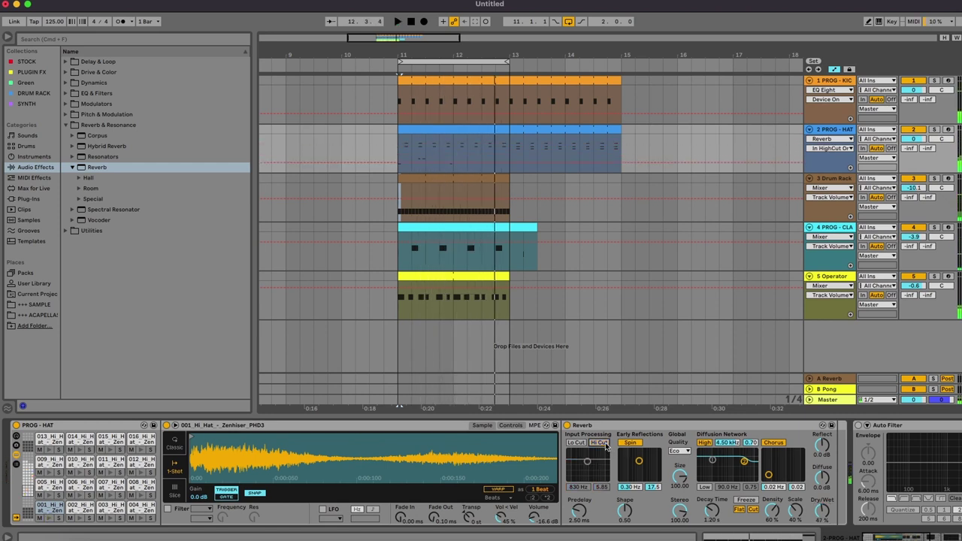
{"action": "left_click", "coordinate": [707, 445]}
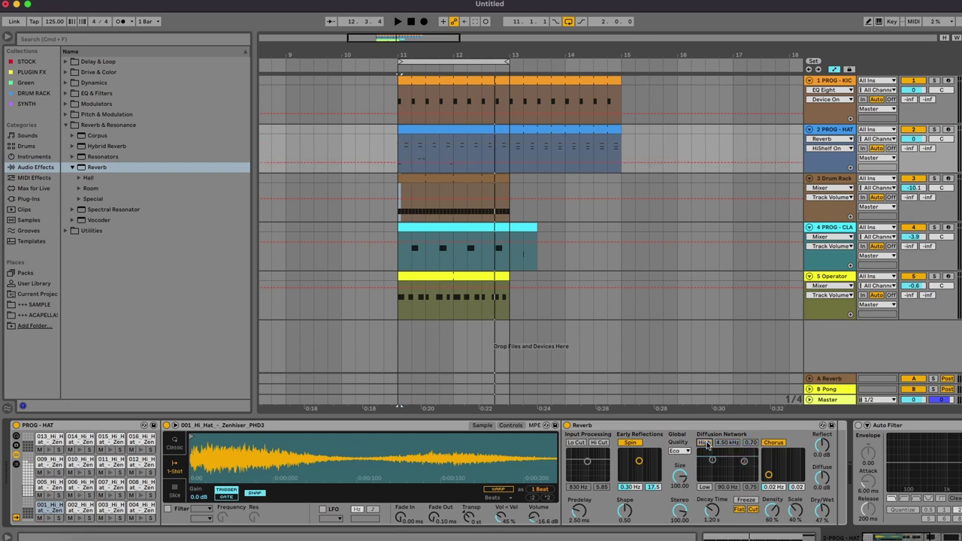
{"action": "left_click_drag", "start_coordinate": [822, 510], "coordinate": [821, 503]}
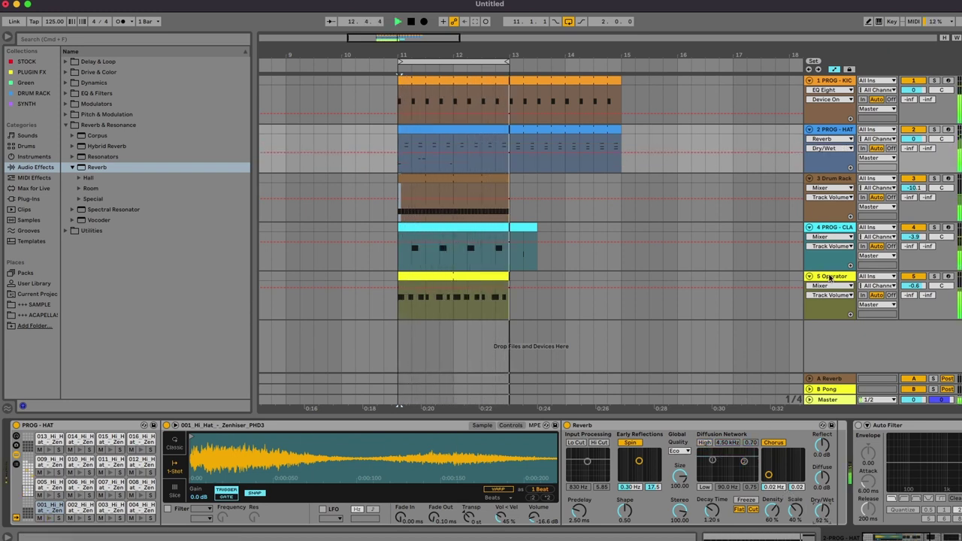
{"action": "key", "text": "space"}
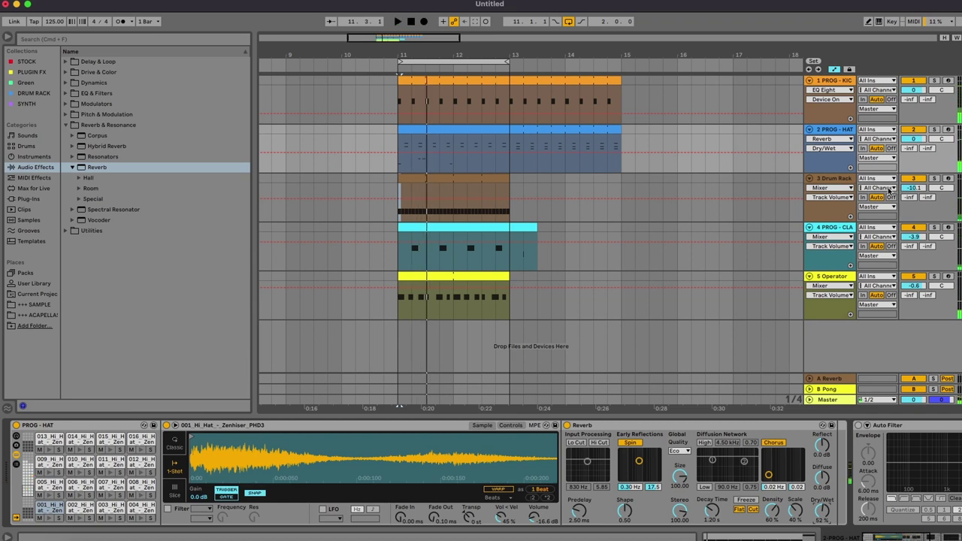
Vary the velocities of the first four closed-hat notes between 57 and 100, and duplicate those notes over the second beat.
{"action": "left_click", "coordinate": [842, 183]}
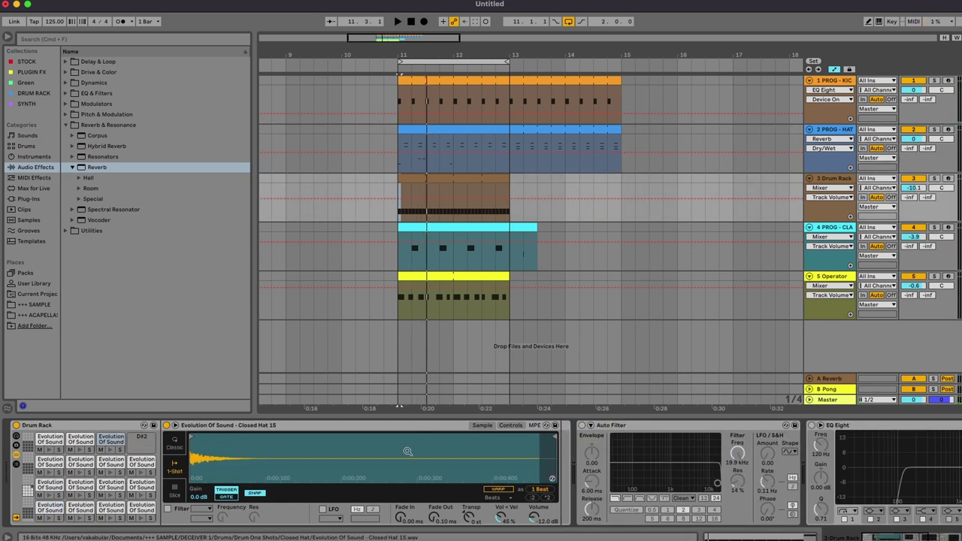
{"action": "left_click", "coordinate": [412, 176]}
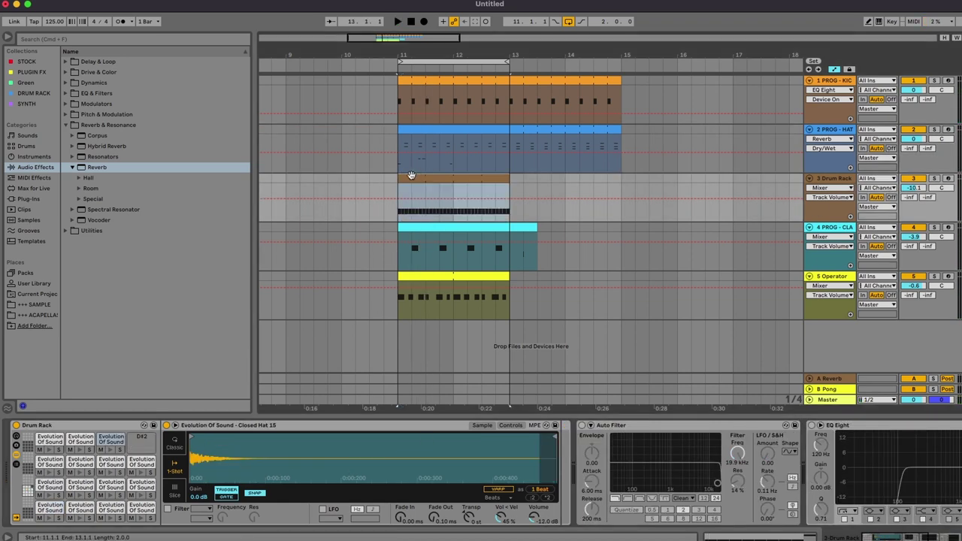
{"action": "left_click", "coordinate": [413, 127]}
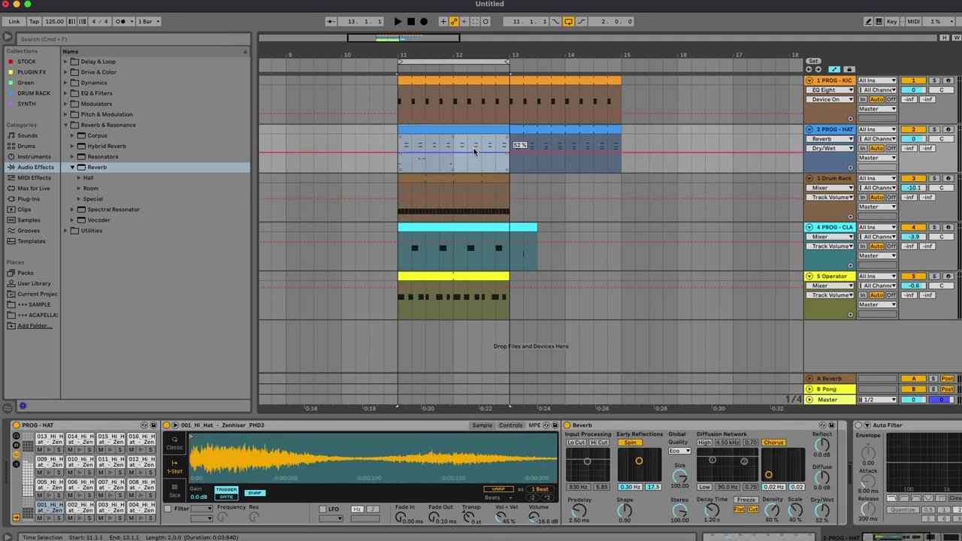
{"action": "double_click", "coordinate": [470, 176]}
{"action": "left_click", "coordinate": [411, 414]}
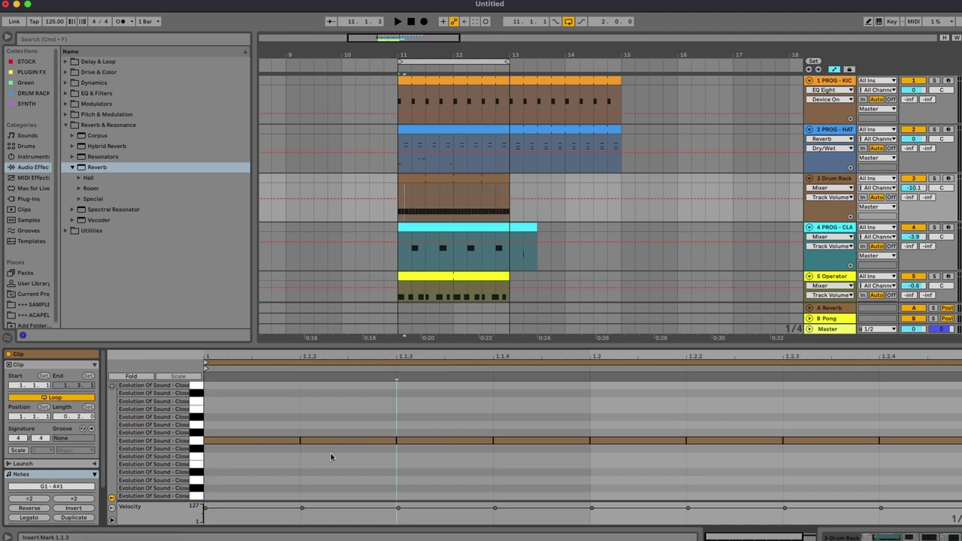
{"action": "left_click_drag", "start_coordinate": [205, 508], "coordinate": [205, 515]}
{"action": "left_click", "coordinate": [302, 508]}
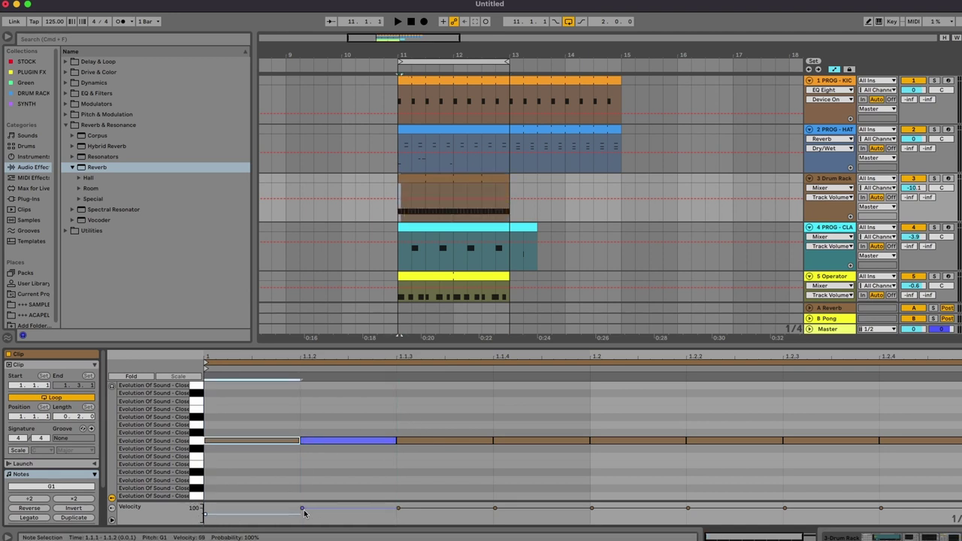
{"action": "left_click_drag", "start_coordinate": [496, 508], "coordinate": [495, 514]}
{"action": "left_click_drag", "start_coordinate": [539, 404], "coordinate": [211, 465]}
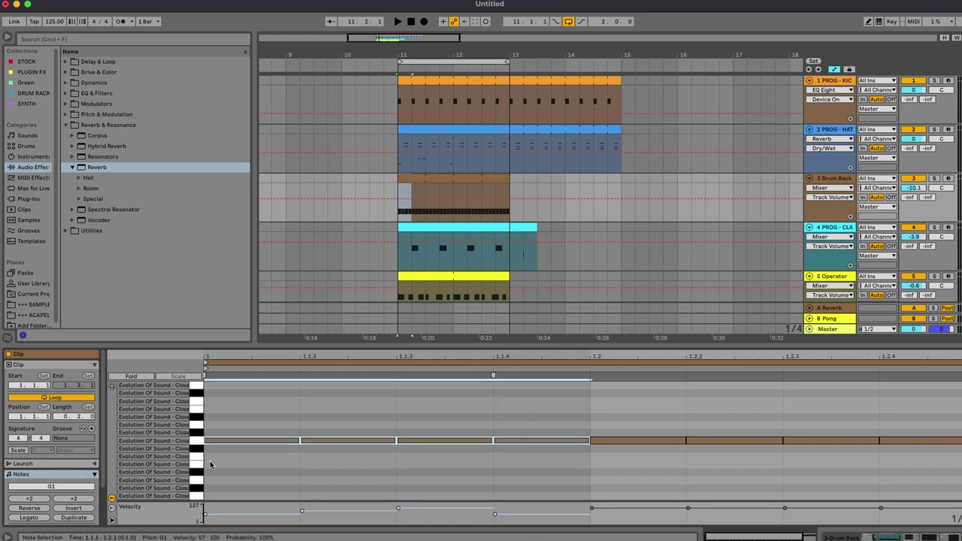
{"action": "key", "text": "super+d"}
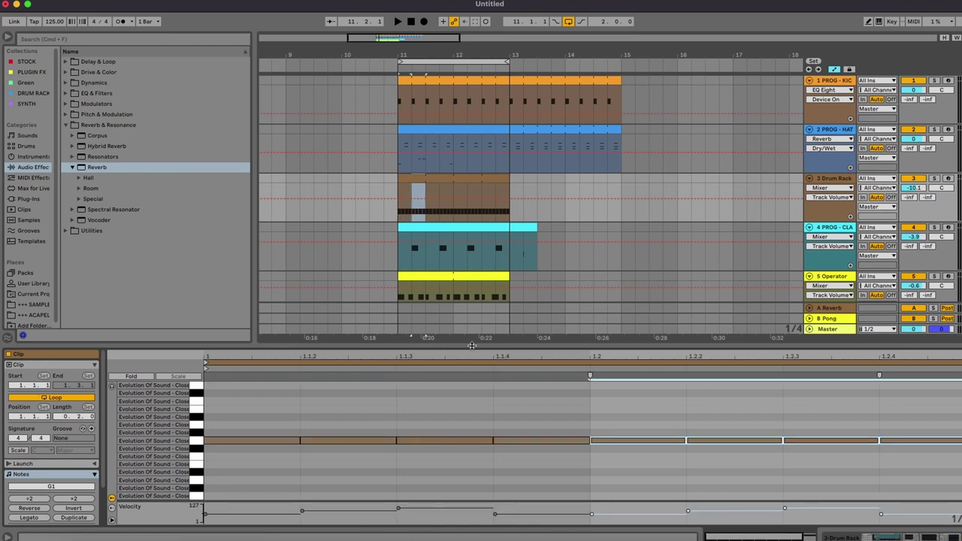
Play the loop and solo the Drum Rack and PROG - HAT tracks to audition the hats together.
{"action": "key", "text": "space"}
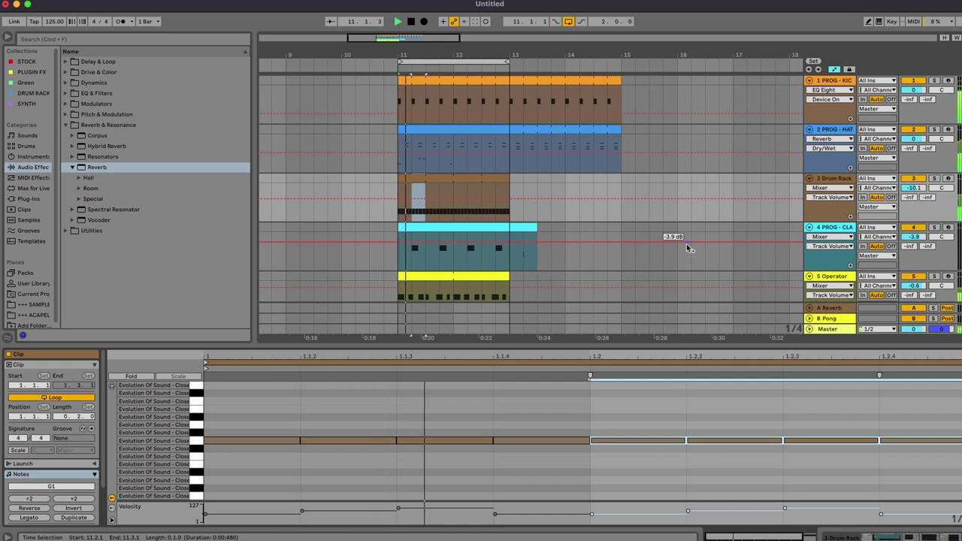
{"action": "left_click", "coordinate": [934, 179]}
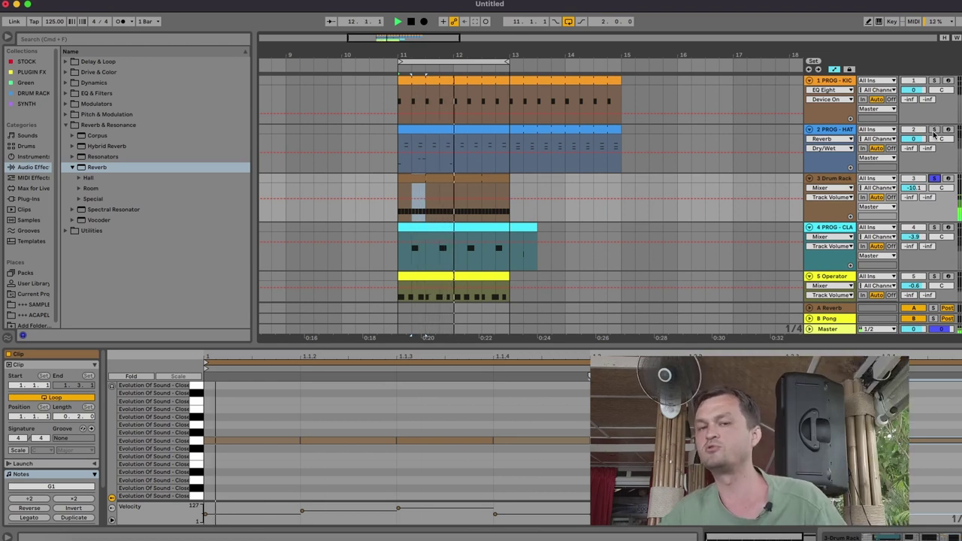
{"action": "left_click", "coordinate": [934, 132], "text": "super"}
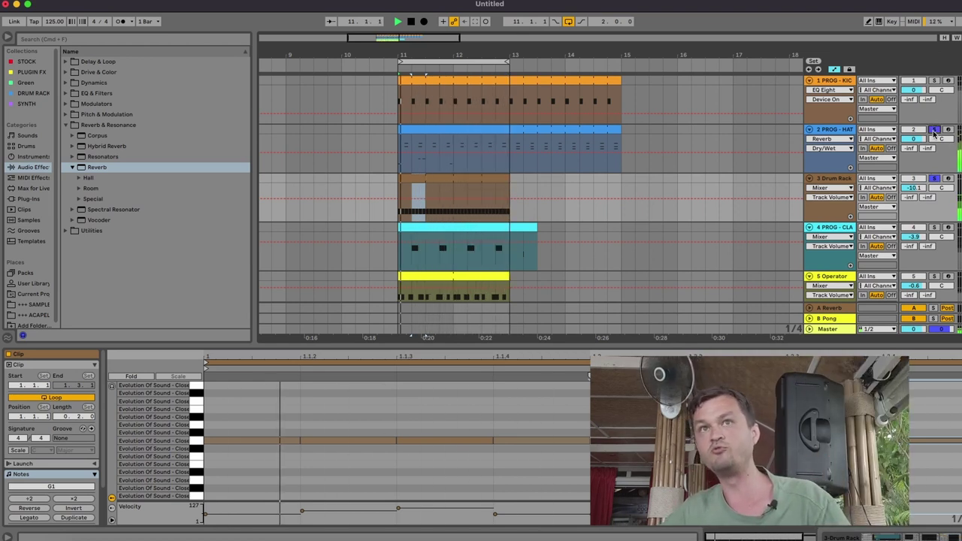
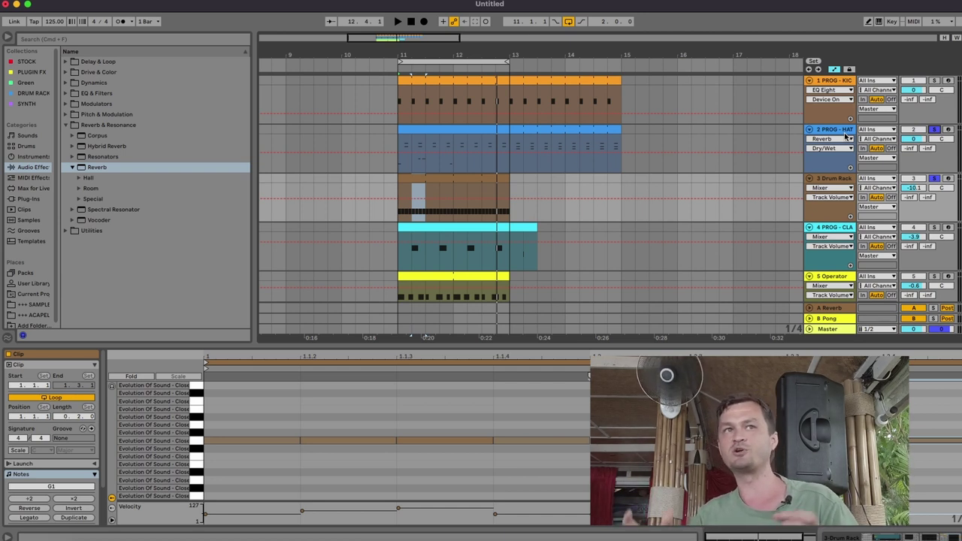
Lower the PROG - HAT track's volume to -1.4 dB and play the loop with the kick soloed as well.
{"action": "key", "text": "space"}
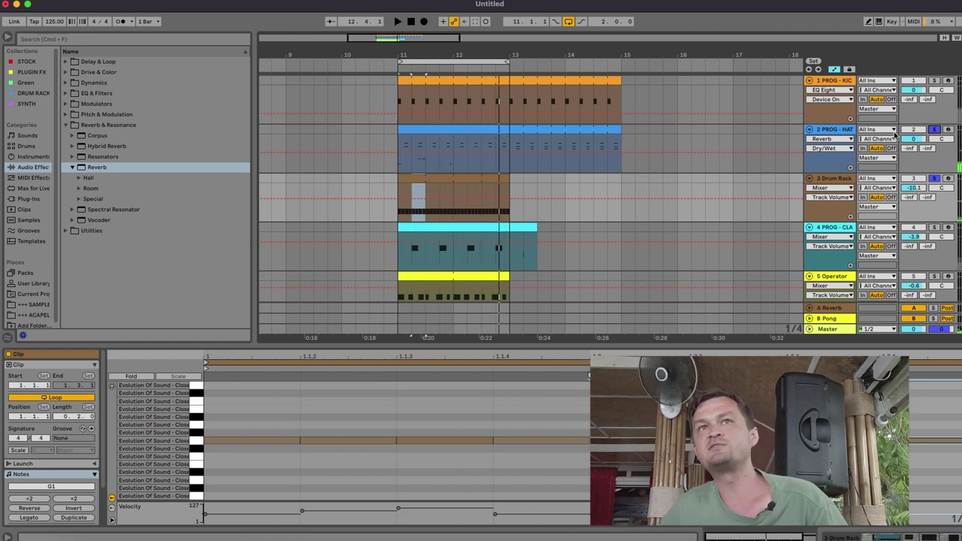
{"action": "left_click_drag", "start_coordinate": [920, 141], "coordinate": [919, 145]}
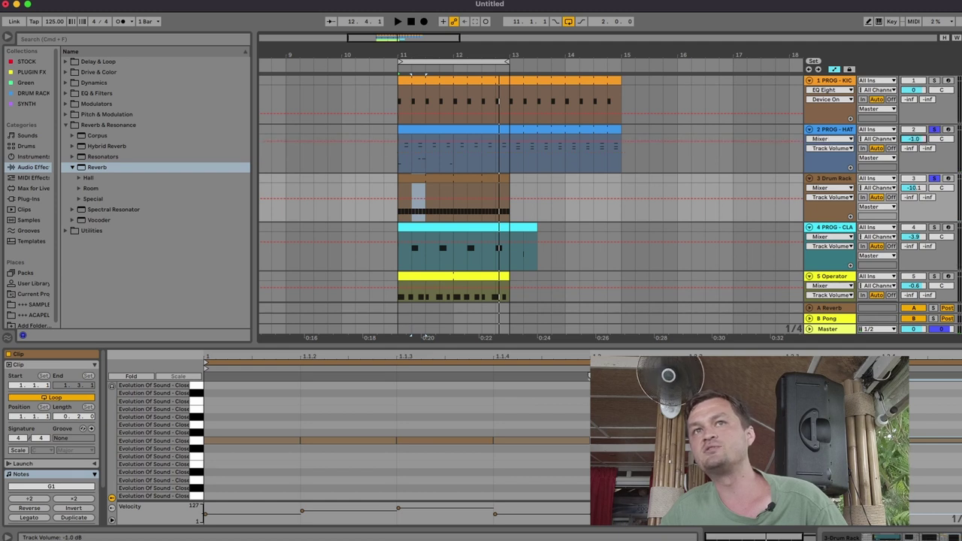
{"action": "key", "text": "space"}
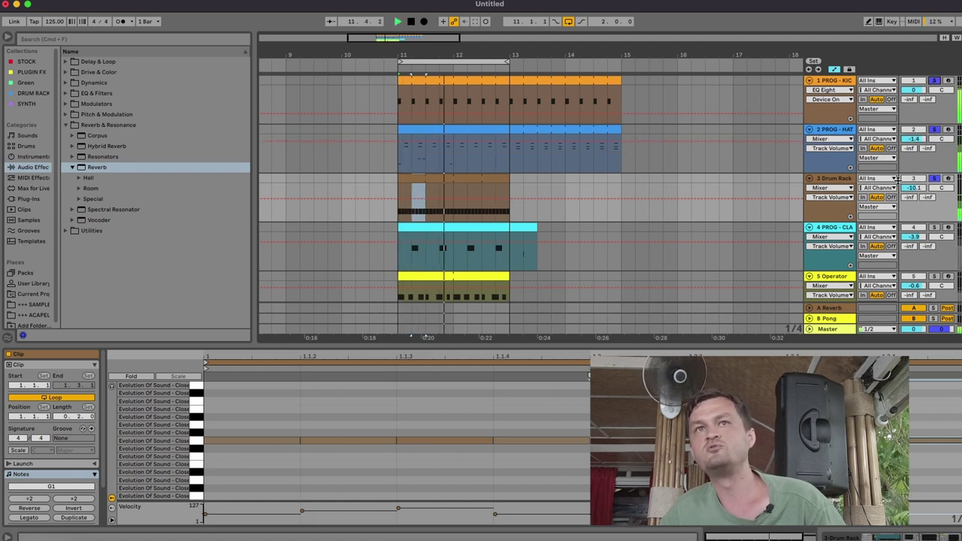
Solo the clap-snare track and delete its leftover half-bar clip starting at bar 13.
{"action": "left_click", "coordinate": [933, 228]}
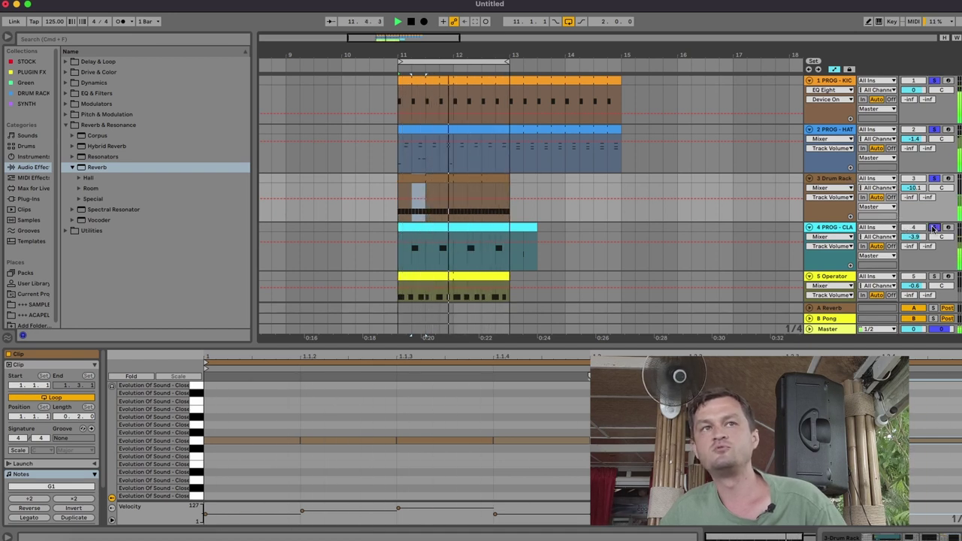
{"action": "left_click", "coordinate": [528, 227]}
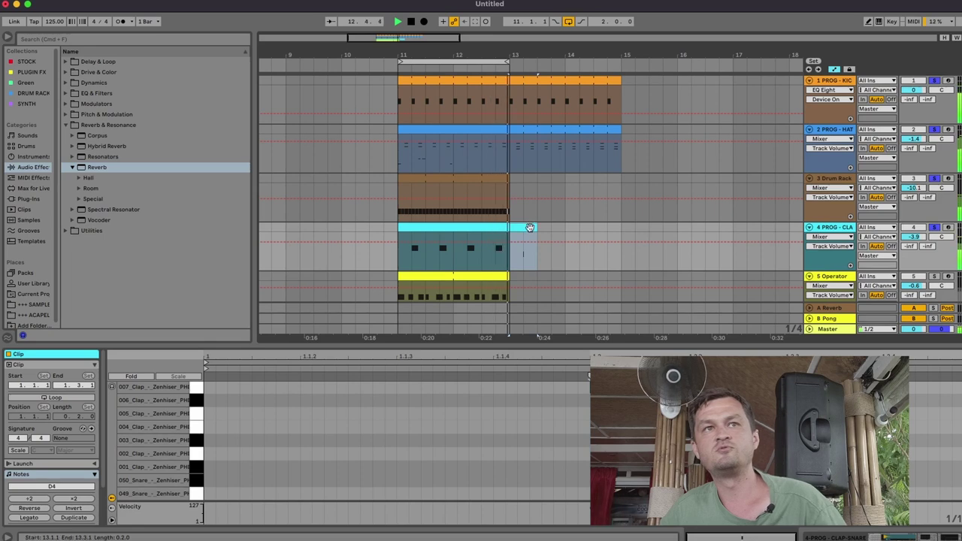
{"action": "key", "text": "Delete"}
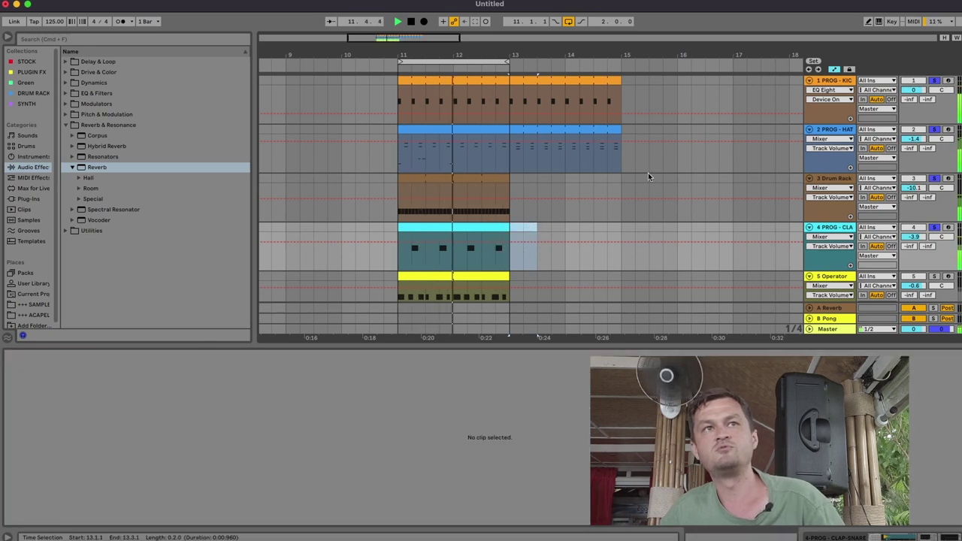
Copy bars 11 to 13 of the PROG - HAT clip onto a new MIDI track inserted below it.
{"action": "left_click", "coordinate": [833, 130]}
{"action": "double_click", "coordinate": [833, 130]}
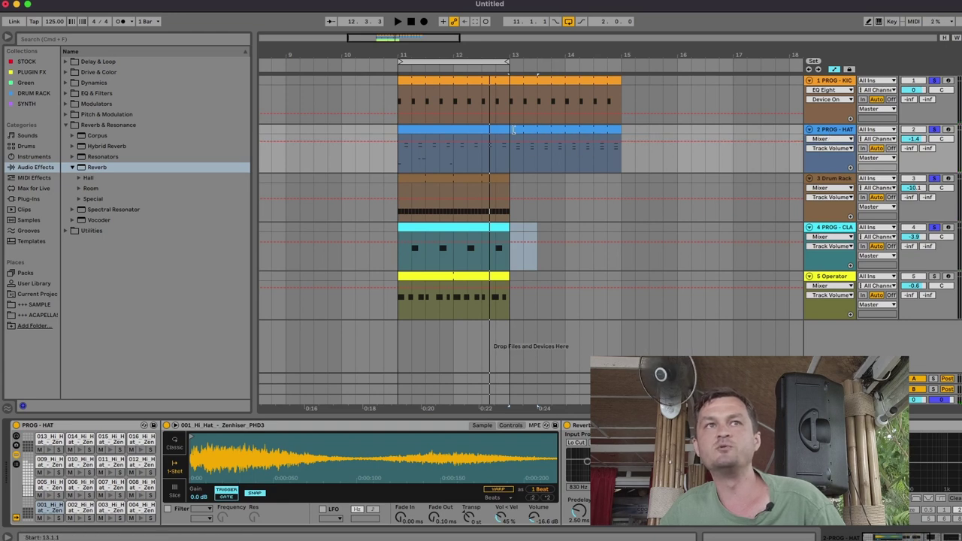
{"action": "left_click", "coordinate": [486, 132]}
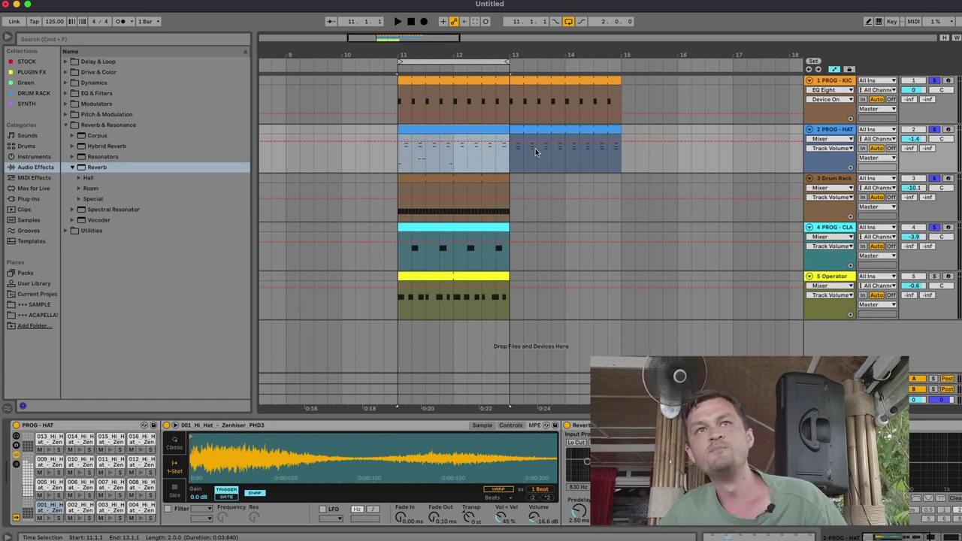
{"action": "left_click", "coordinate": [834, 133]}
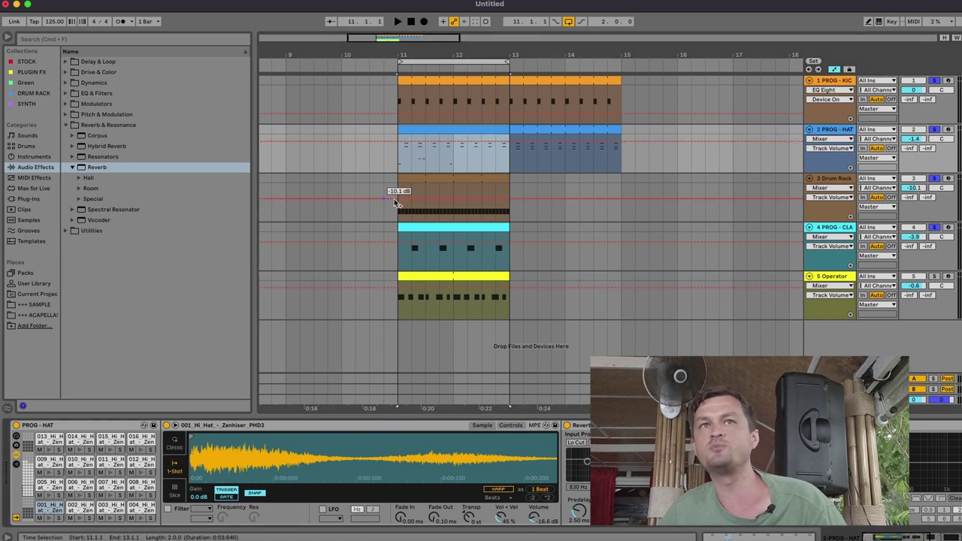
{"action": "right_click", "coordinate": [835, 133]}
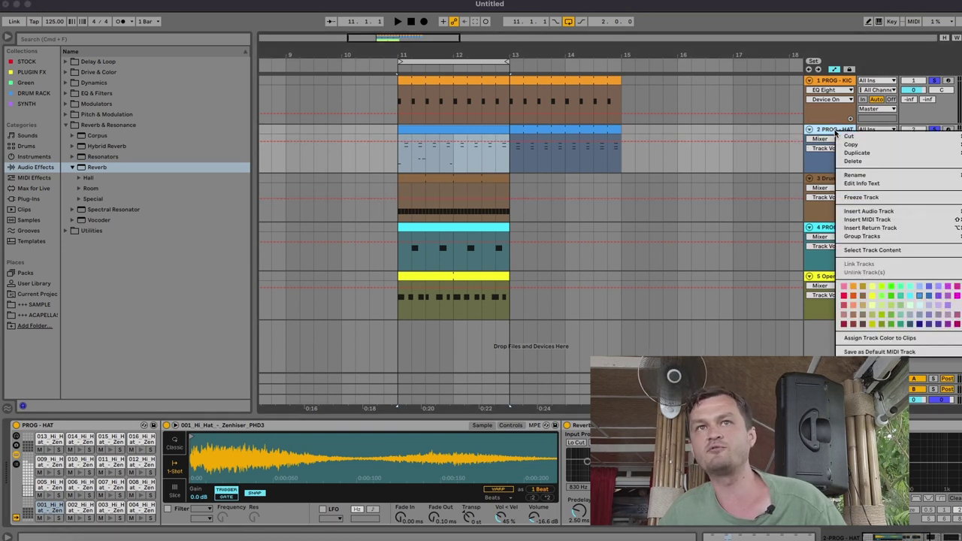
{"action": "left_click", "coordinate": [846, 220]}
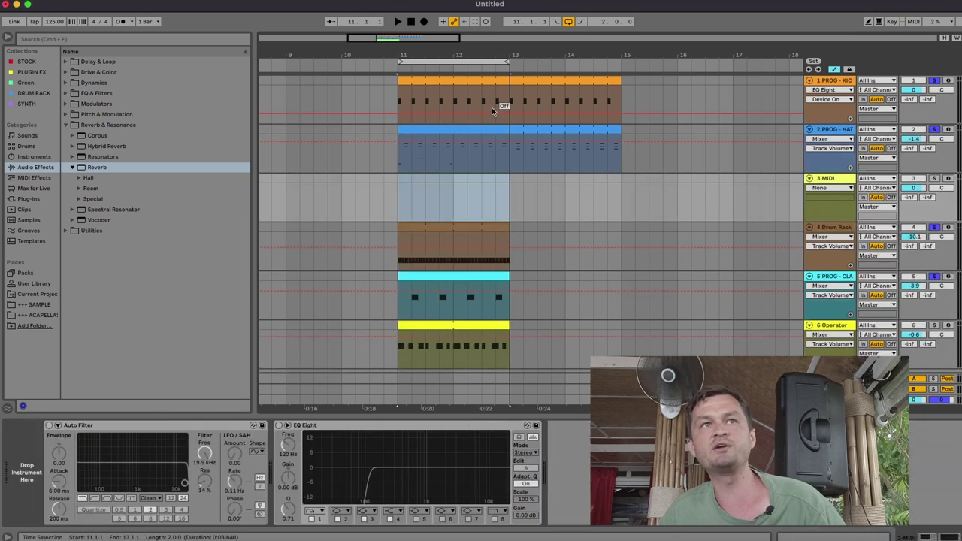
{"action": "left_click", "coordinate": [398, 188]}
{"action": "key", "text": "super+v"}
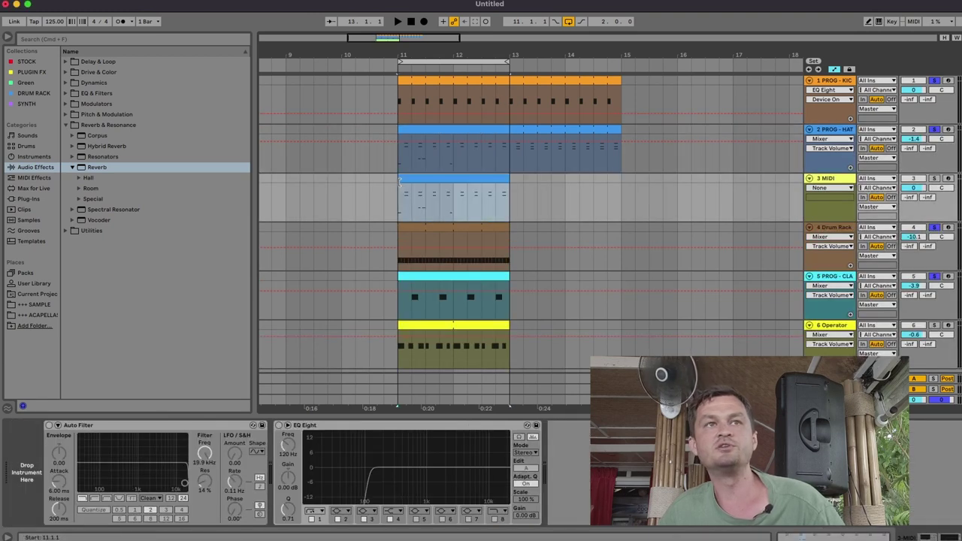
Delete the two upper rows of offbeat hat notes from the copied clip, leaving only the lower percussion notes.
{"action": "double_click", "coordinate": [404, 179]}
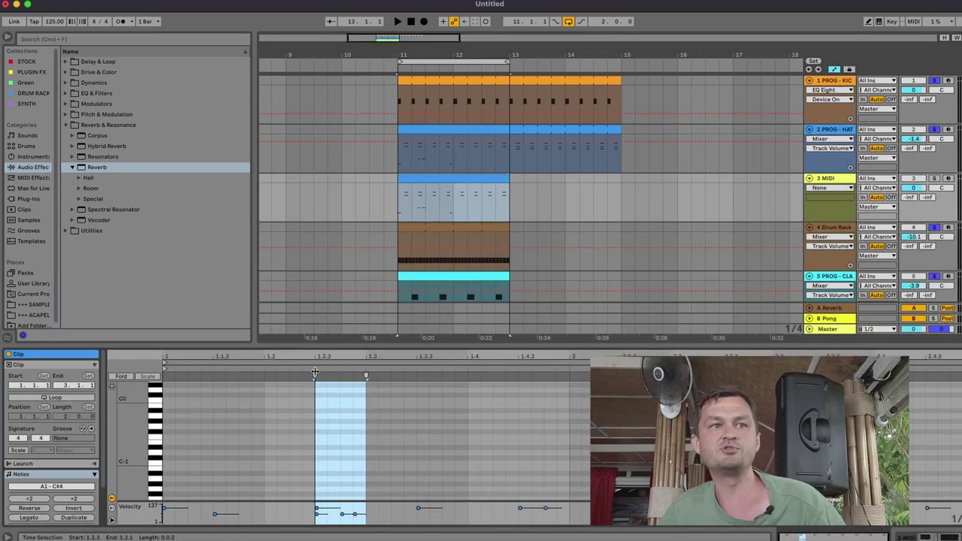
{"action": "scroll", "coordinate": [314, 387], "scroll_direction": "up", "scroll_amount": 10}
{"action": "scroll", "coordinate": [312, 401], "scroll_direction": "up", "scroll_amount": 5}
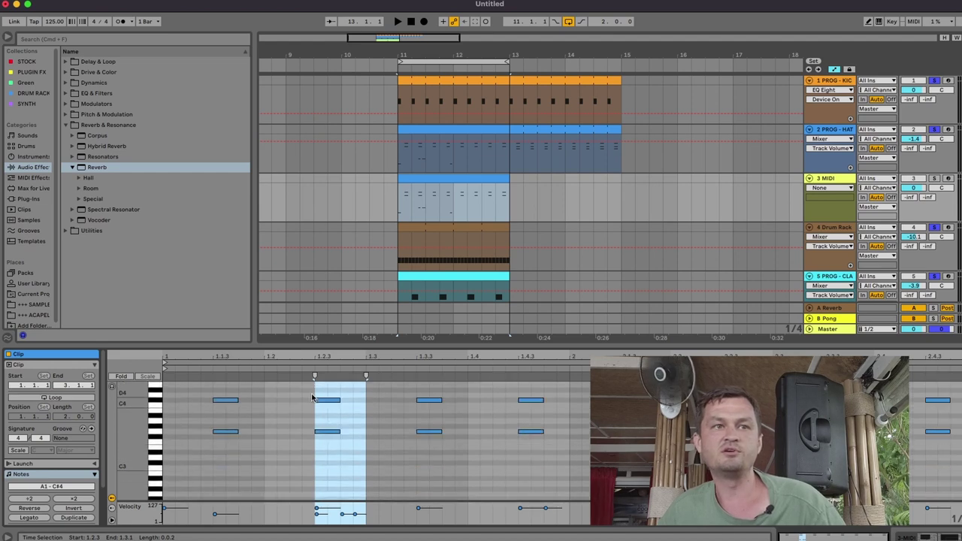
{"action": "left_click_drag", "start_coordinate": [187, 382], "coordinate": [932, 481]}
{"action": "key", "text": "Delete"}
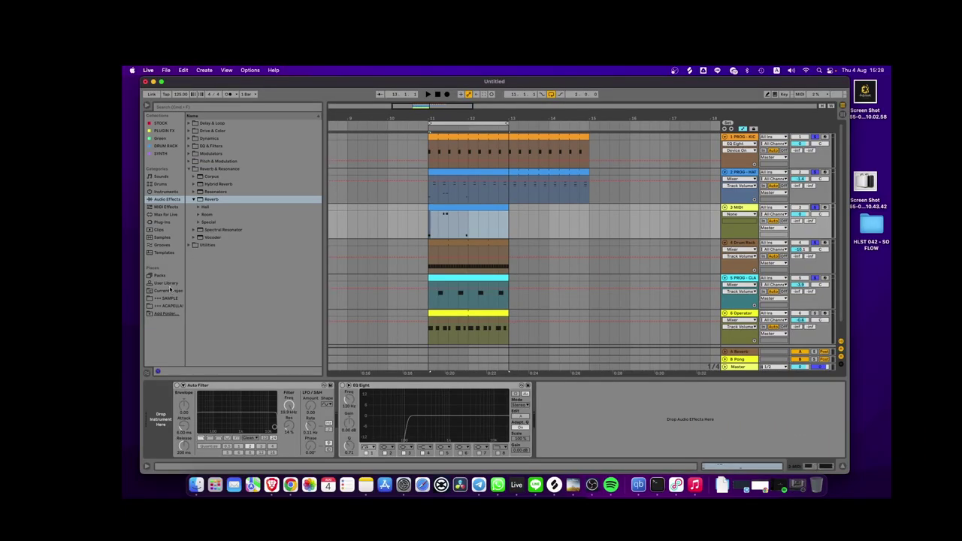
Load the Bongo Shot 4 Small Head sample from the Bongos one-shots onto the new MIDI track and play the loop.
{"action": "left_click", "coordinate": [170, 299]}
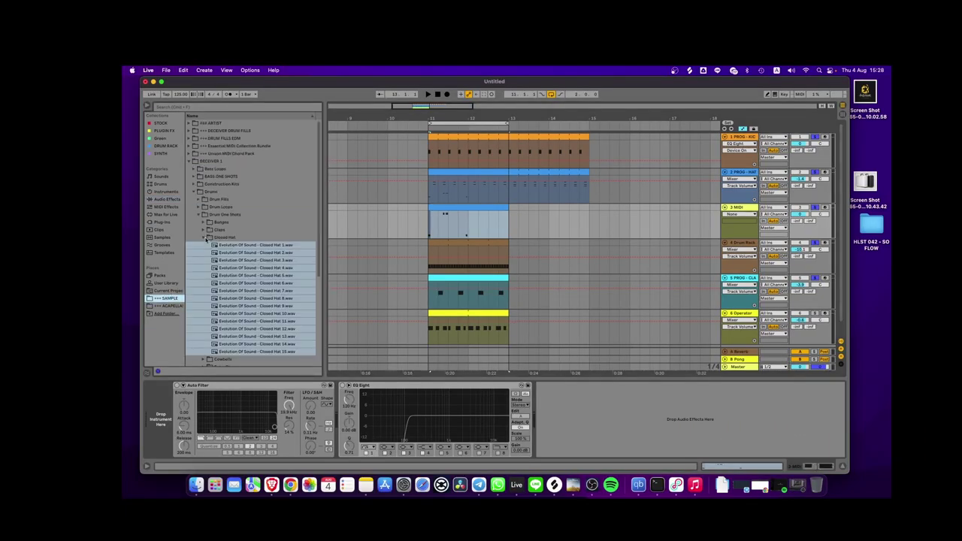
{"action": "left_click", "coordinate": [206, 238]}
{"action": "left_click", "coordinate": [204, 223]}
{"action": "left_click", "coordinate": [231, 253]}
{"action": "left_click", "coordinate": [244, 276]}
{"action": "left_click", "coordinate": [249, 254]}
{"action": "left_click_drag", "start_coordinate": [250, 255], "coordinate": [149, 440]}
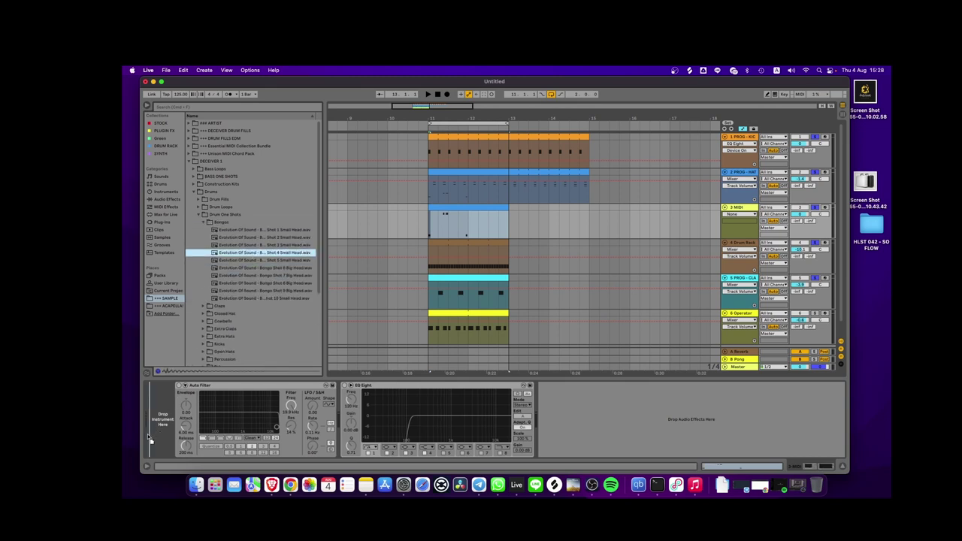
{"action": "left_click_drag", "start_coordinate": [534, 243], "coordinate": [728, 216]}
{"action": "key", "text": "space"}
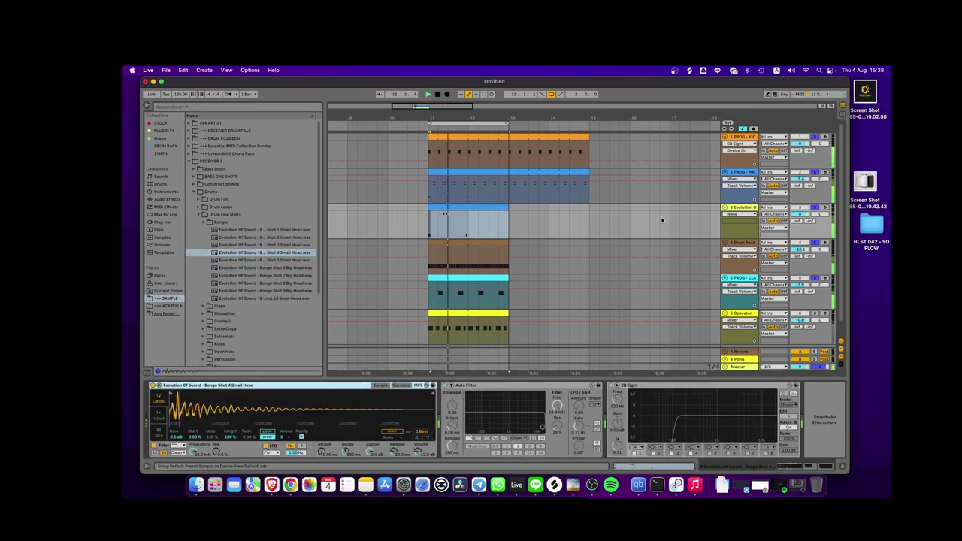
Transpose all notes of the bongo clip up to the C#3 to A#3 range.
{"action": "double_click", "coordinate": [478, 207]}
{"action": "key", "text": "super+a"}
{"action": "key", "text": "space"}
{"action": "key", "text": "Up"}
{"action": "key", "text": "shift+Up"}
{"action": "key", "text": "shift+Up"}
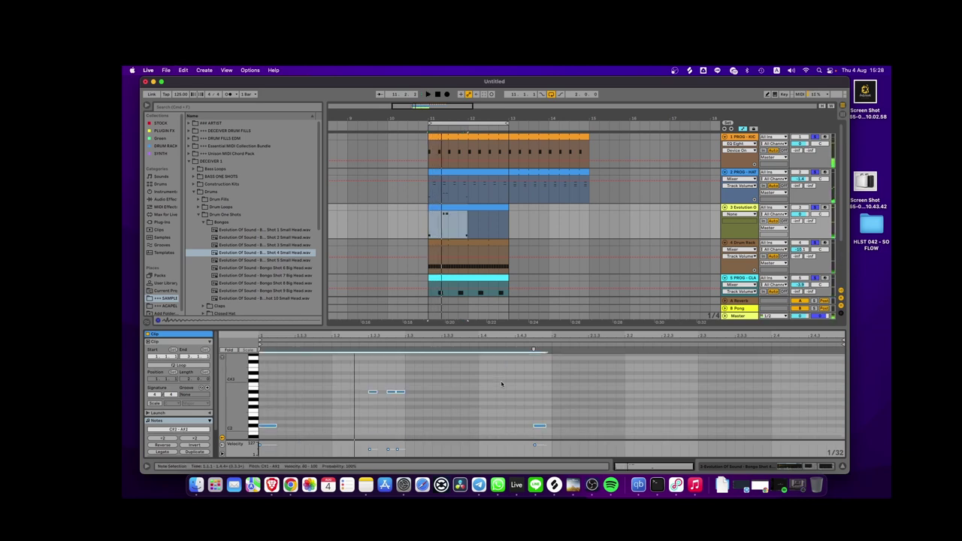
Play the loop and lower the bongo track's volume to -4.4 dB.
{"action": "key", "text": "space"}
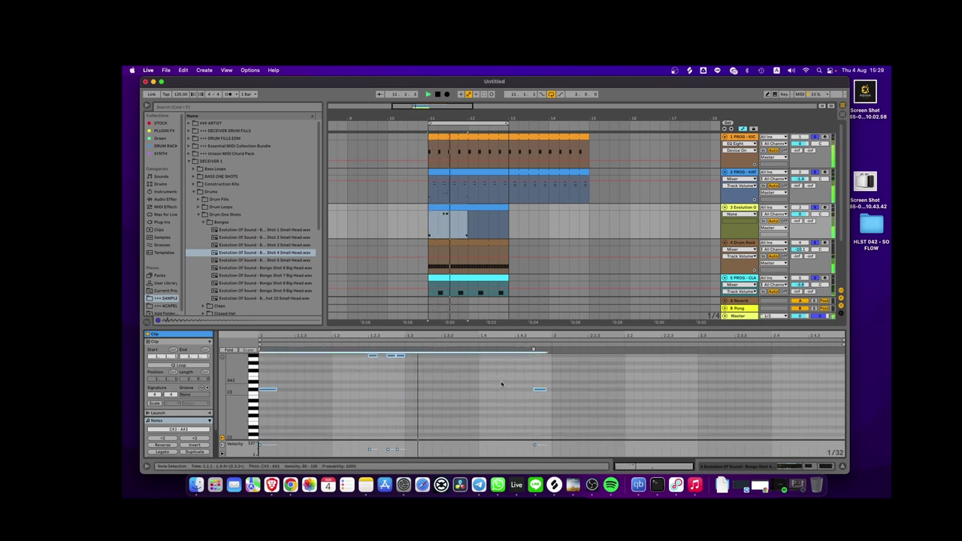
{"action": "left_click", "coordinate": [650, 241]}
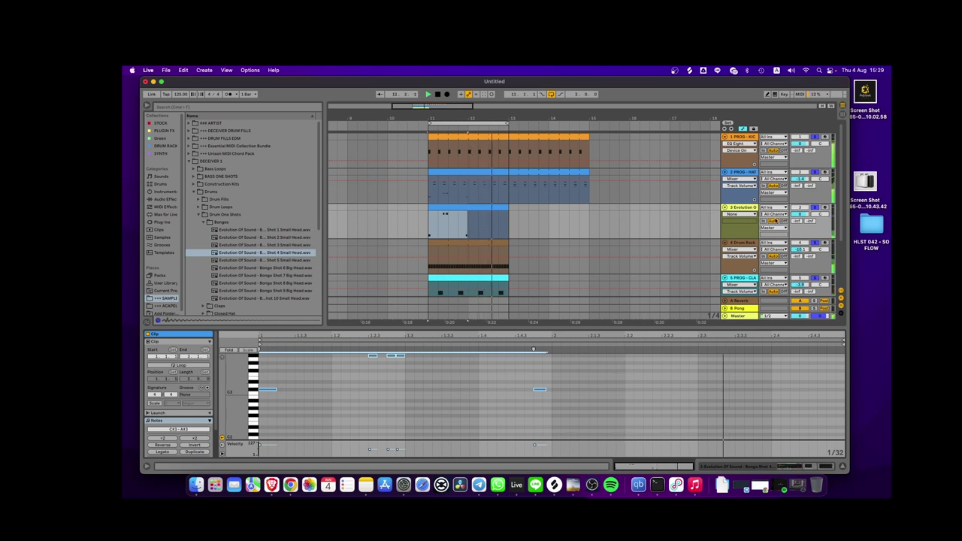
{"action": "left_click_drag", "start_coordinate": [799, 214], "coordinate": [800, 232]}
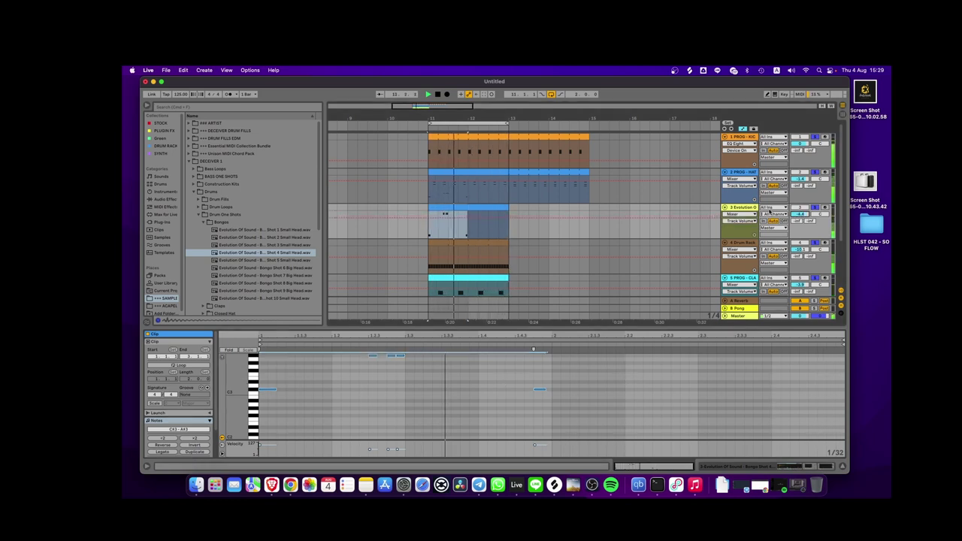
Delete the bongo note at the very start of the clip and replay the loop.
{"action": "key", "text": "space"}
{"action": "left_click_drag", "start_coordinate": [288, 387], "coordinate": [253, 406]}
{"action": "key", "text": "Delete"}
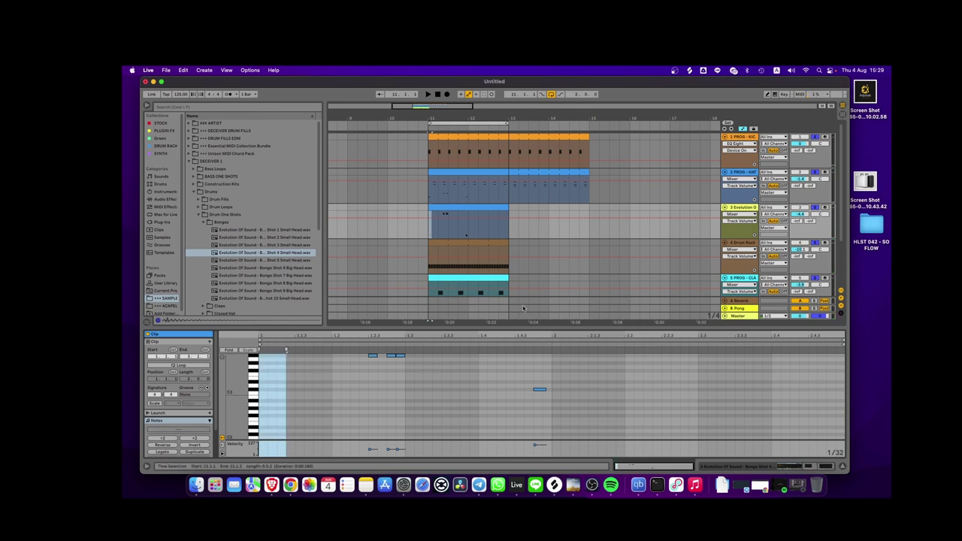
{"action": "key", "text": "space"}
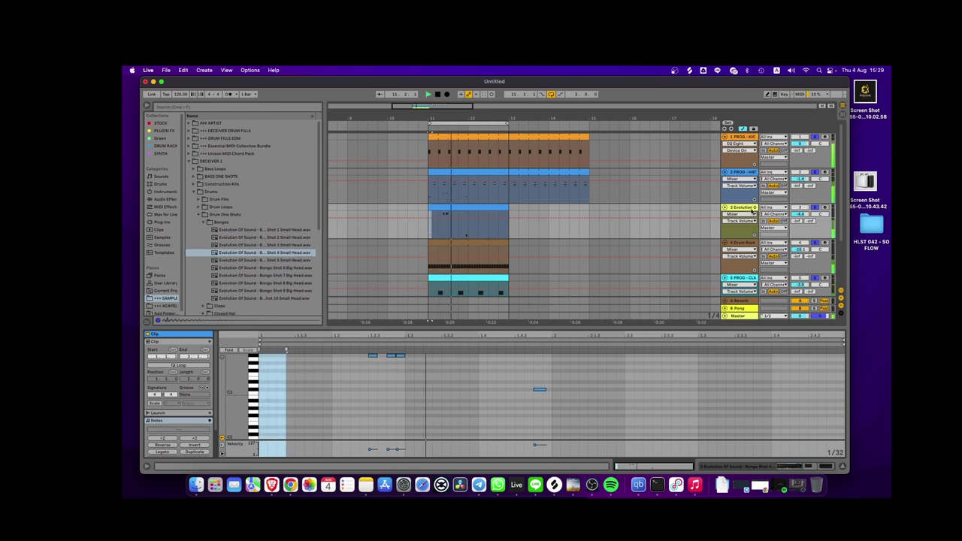
Add a Spectrum analyser from the Utilities effects to the end of the bongo track's device chain.
{"action": "double_click", "coordinate": [751, 208]}
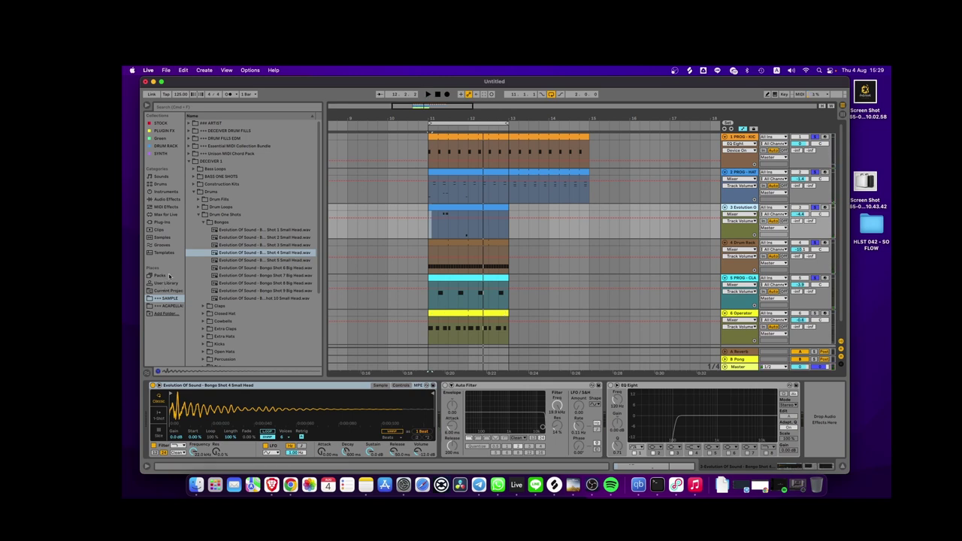
{"action": "scroll", "coordinate": [209, 262], "scroll_direction": "down", "scroll_amount": 5}
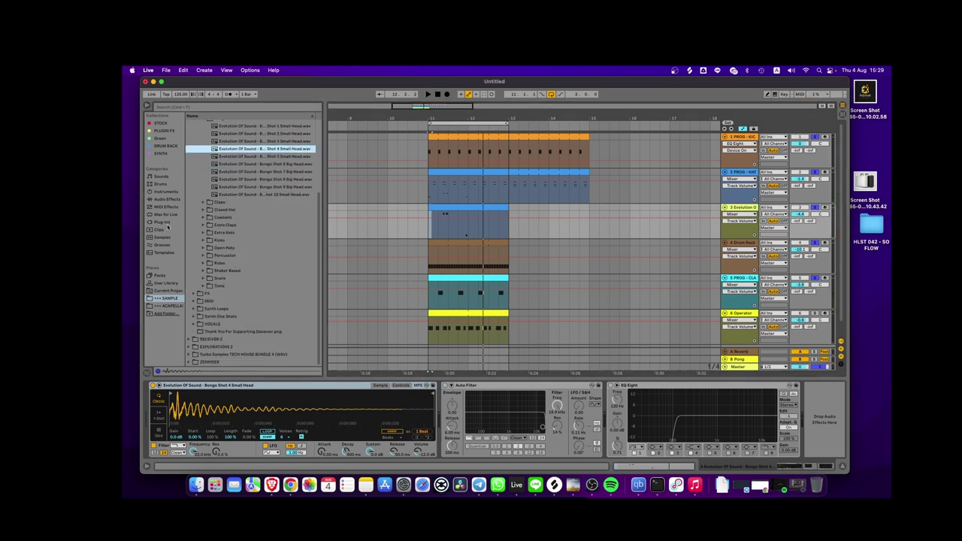
{"action": "left_click", "coordinate": [167, 200]}
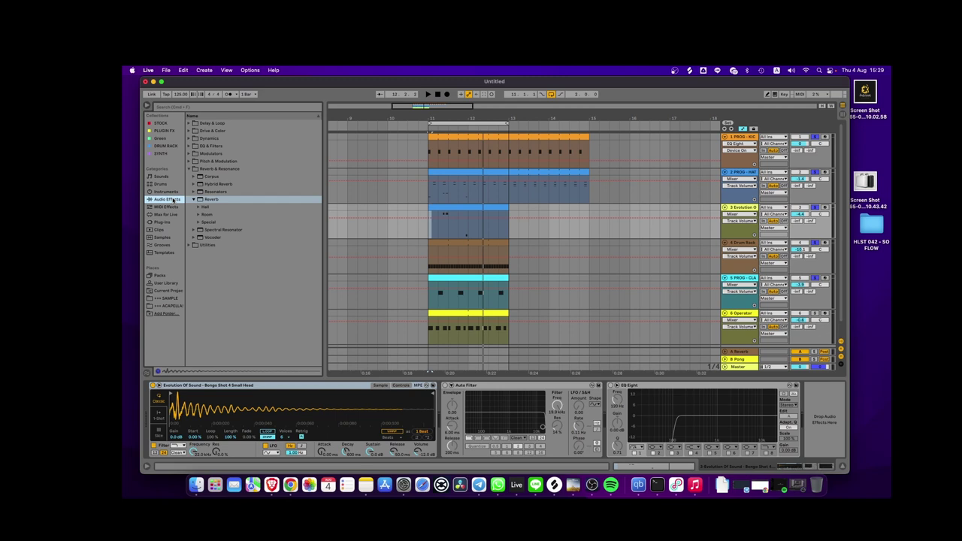
{"action": "left_click", "coordinate": [190, 246]}
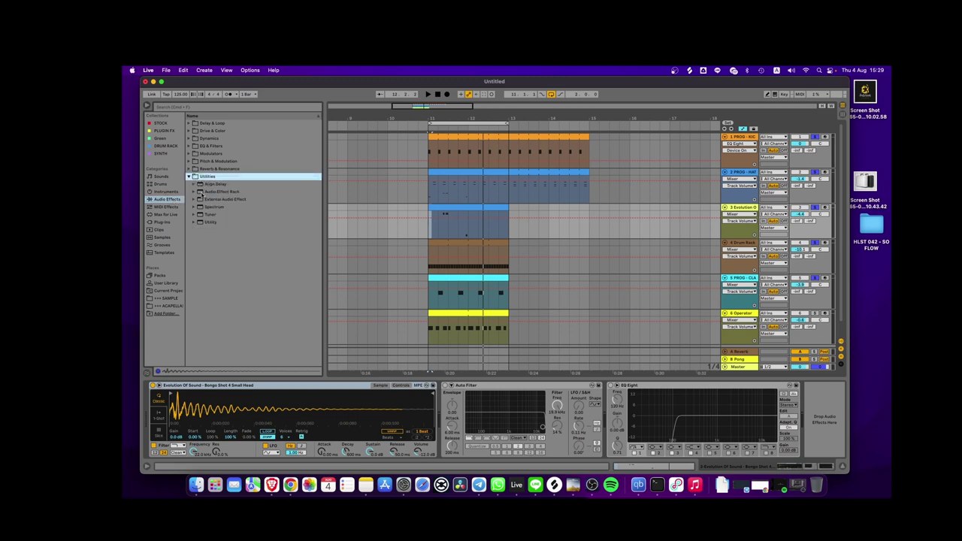
{"action": "double_click", "coordinate": [207, 207]}
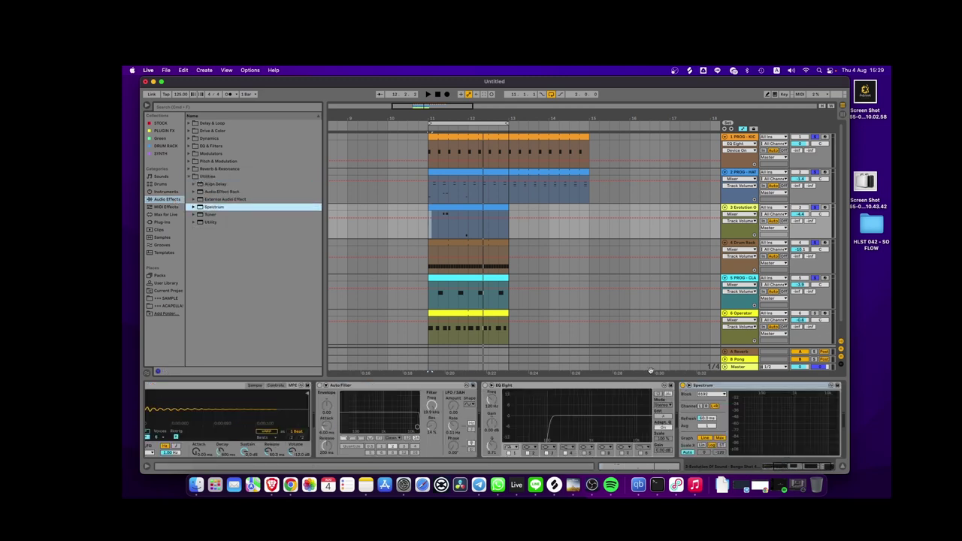
Play the loop with an enlarged Spectrum display and examine the pitch of the bongo's strongest peak.
{"action": "left_click", "coordinate": [689, 384]}
{"action": "key", "text": "space"}
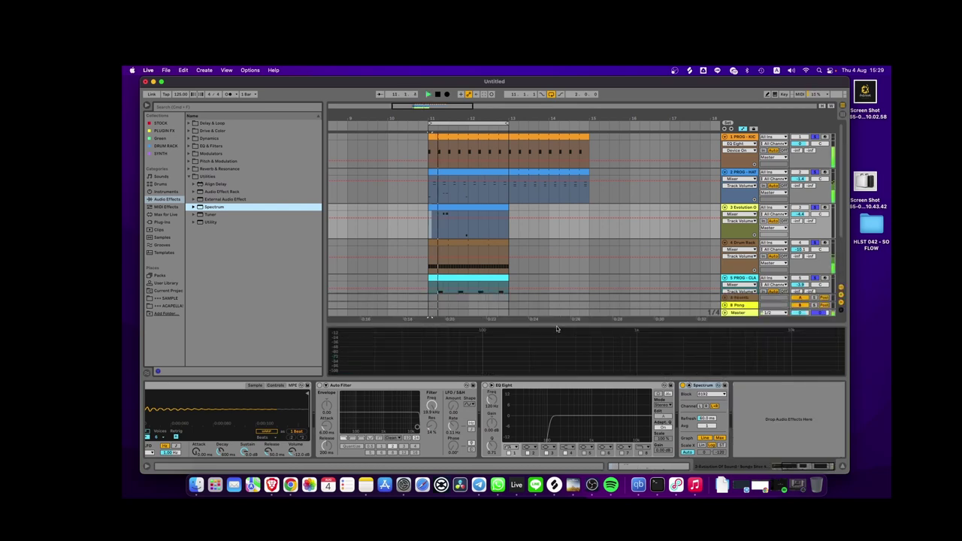
{"action": "left_click_drag", "start_coordinate": [557, 328], "coordinate": [572, 213]}
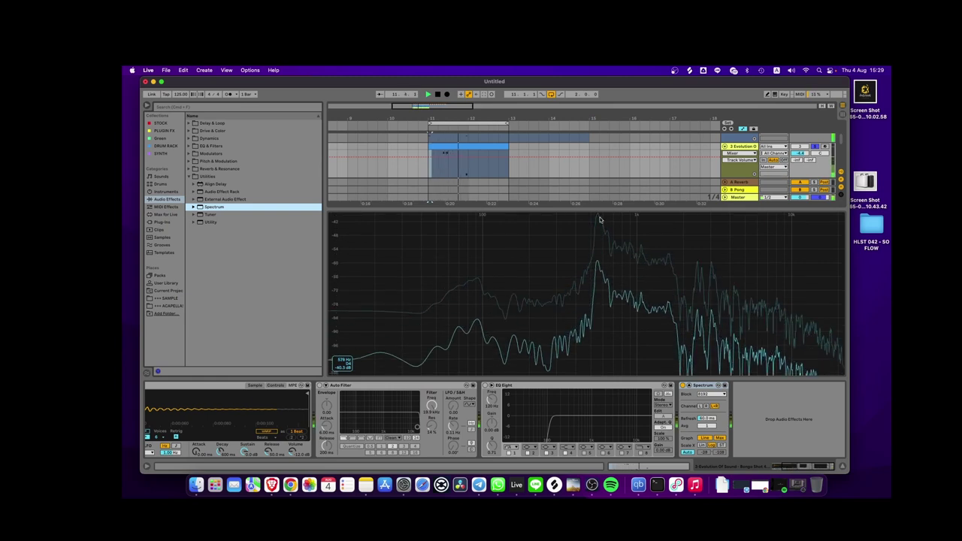
{"action": "left_click_drag", "start_coordinate": [600, 213], "coordinate": [601, 325]}
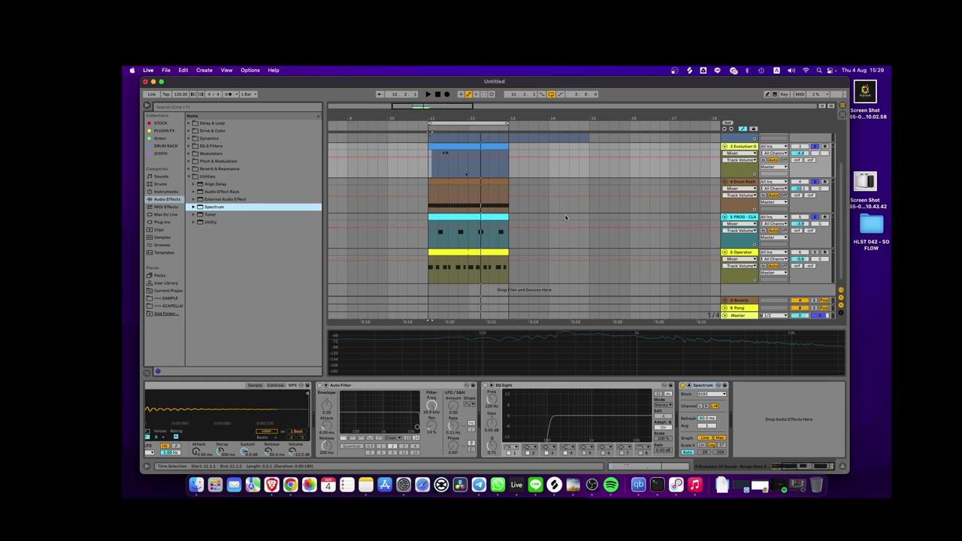
Open the Operator bass clip and examine the pitches and scale of its notes for comparison with the bongo.
{"action": "scroll", "coordinate": [515, 237], "scroll_direction": "up", "scroll_amount": 2}
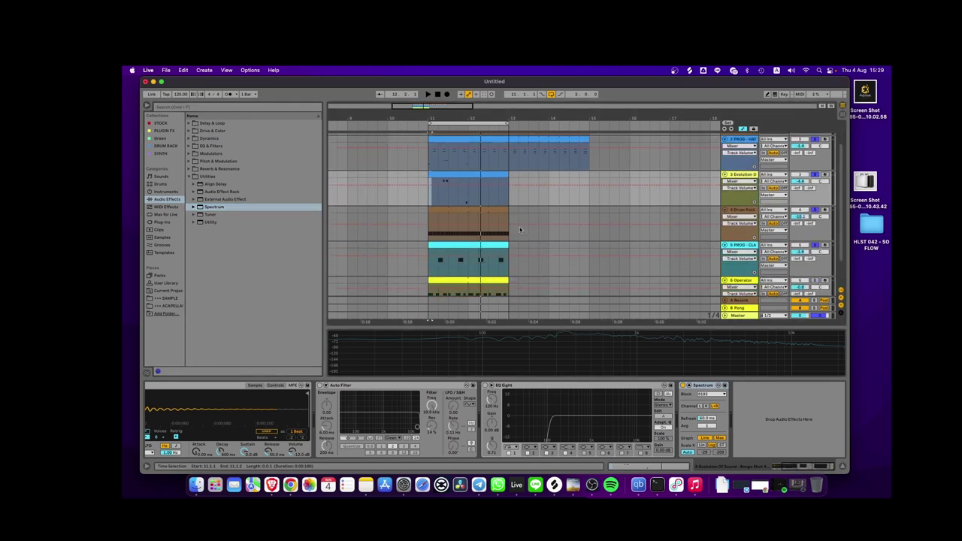
{"action": "left_click", "coordinate": [496, 284]}
{"action": "left_click", "coordinate": [381, 399]}
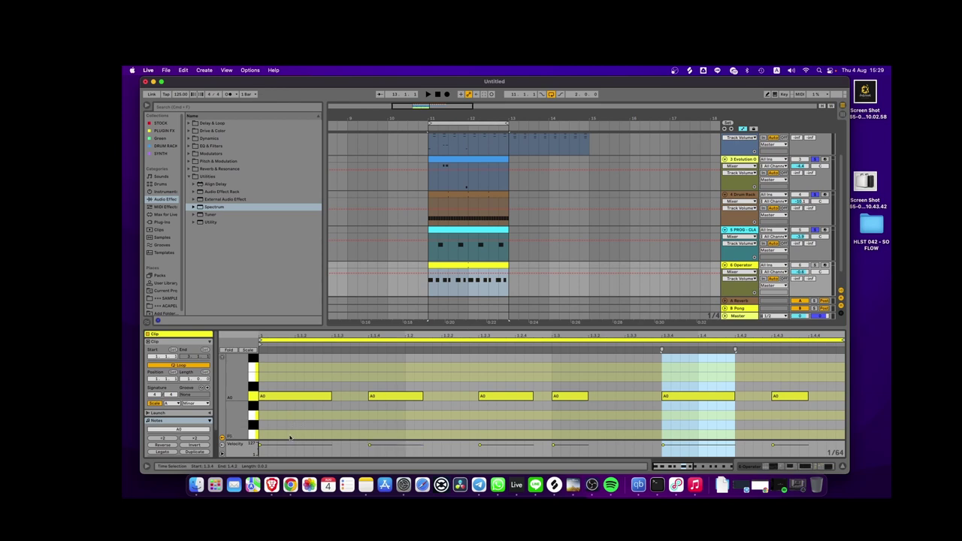
{"action": "scroll", "coordinate": [293, 408], "scroll_direction": "up", "scroll_amount": 1}
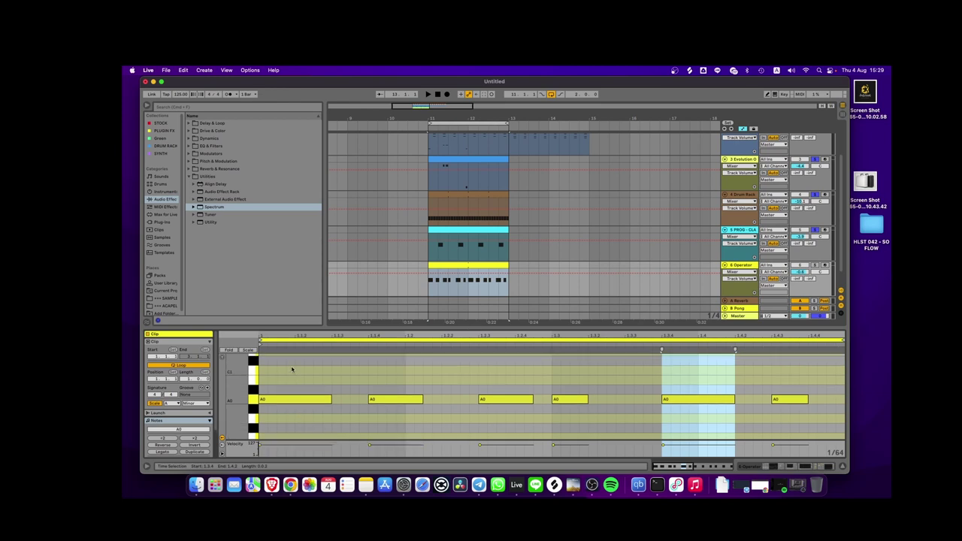
Replay the loop and delete the lone lower-pitched bongo note near the end of the clip's first bar.
{"action": "scroll", "coordinate": [291, 368], "scroll_direction": "up", "scroll_amount": 3}
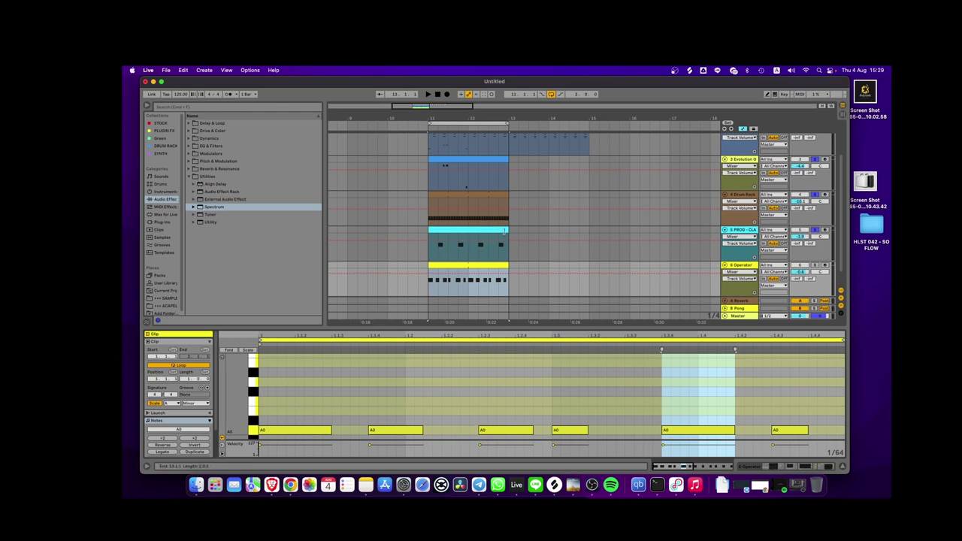
{"action": "scroll", "coordinate": [810, 248], "scroll_direction": "down", "scroll_amount": 2}
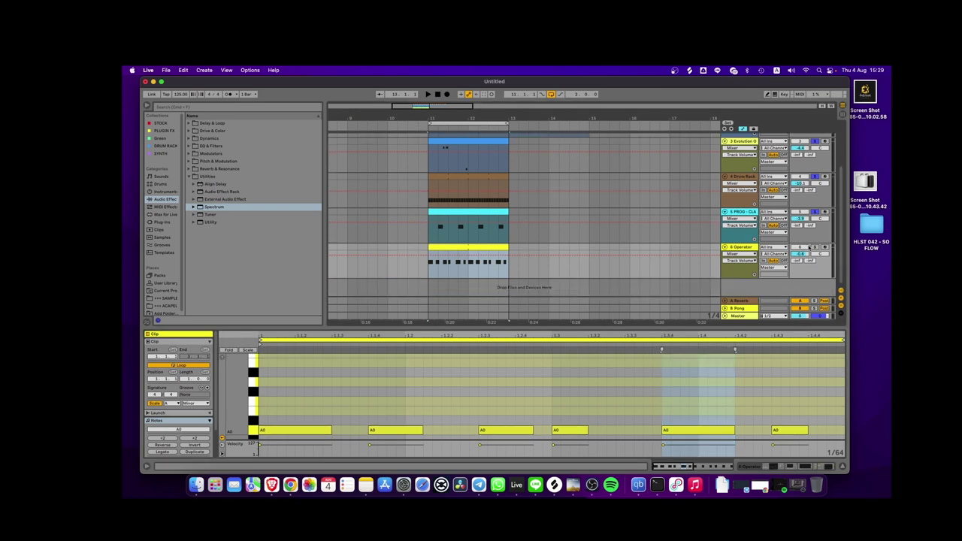
{"action": "key", "text": "space"}
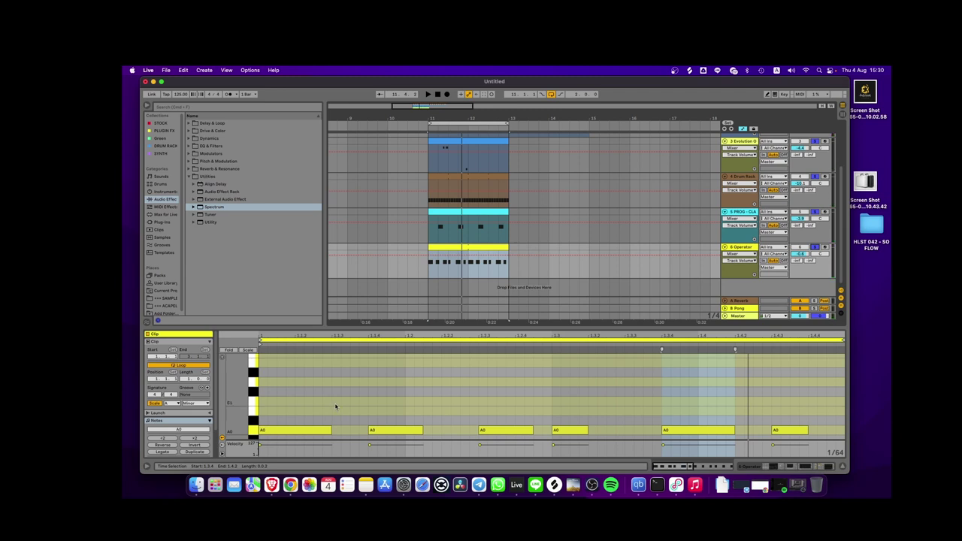
{"action": "left_click_drag", "start_coordinate": [404, 337], "coordinate": [403, 305]}
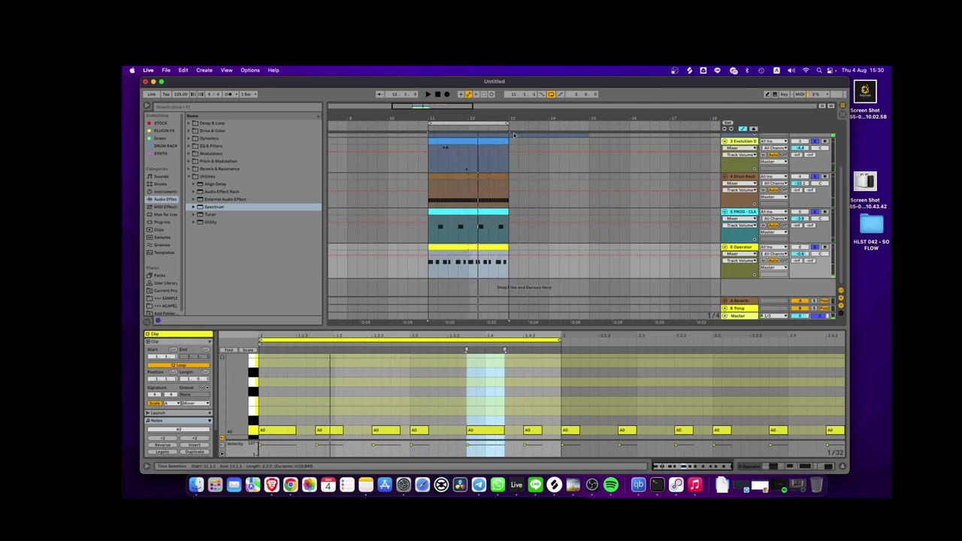
{"action": "left_click", "coordinate": [447, 144]}
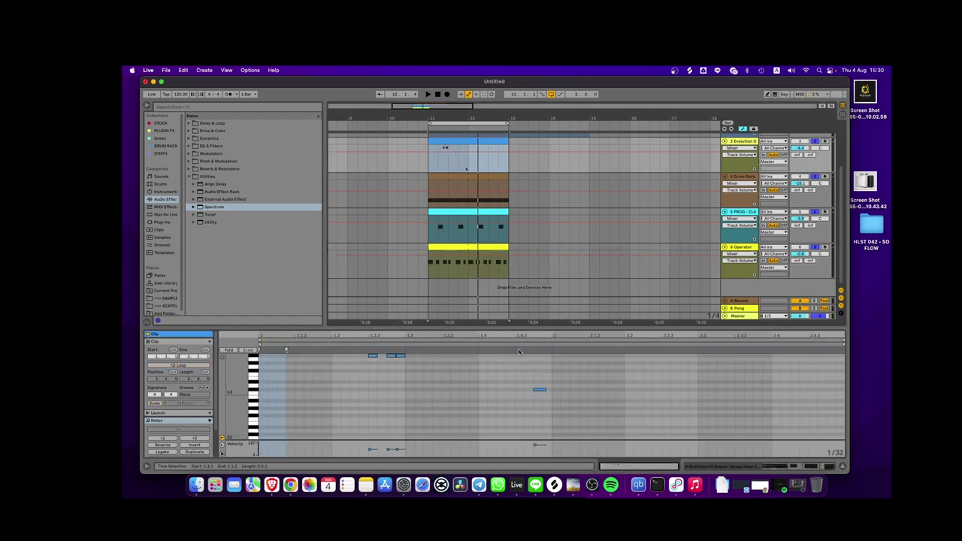
{"action": "left_click_drag", "start_coordinate": [523, 371], "coordinate": [565, 402]}
{"action": "key", "text": "Delete"}
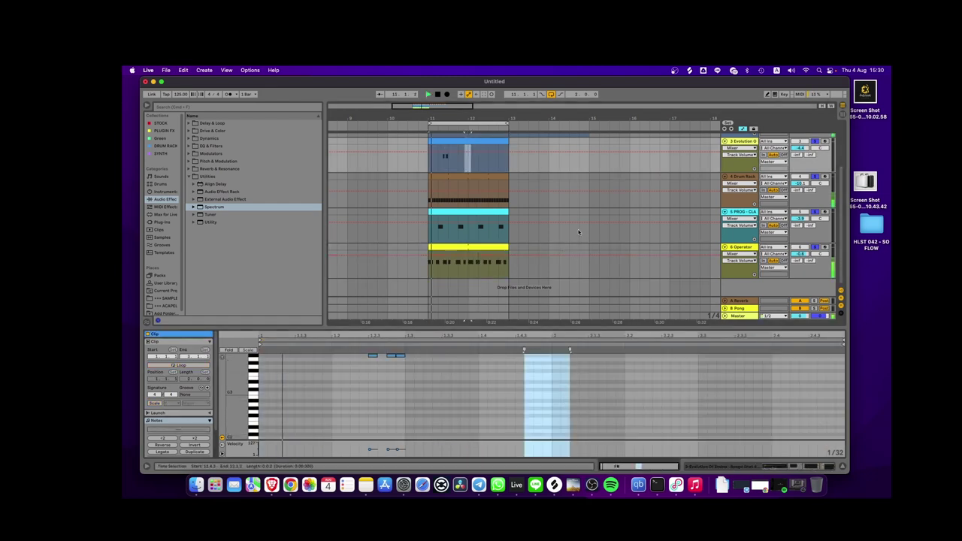
Duplicate the bongo clip's first bar into the second bar and move the last copied note to 2.3.3.
{"action": "key", "text": "space"}
{"action": "left_click_drag", "start_coordinate": [549, 398], "coordinate": [255, 344]}
{"action": "key", "text": "super+d"}
{"action": "key", "text": "space"}
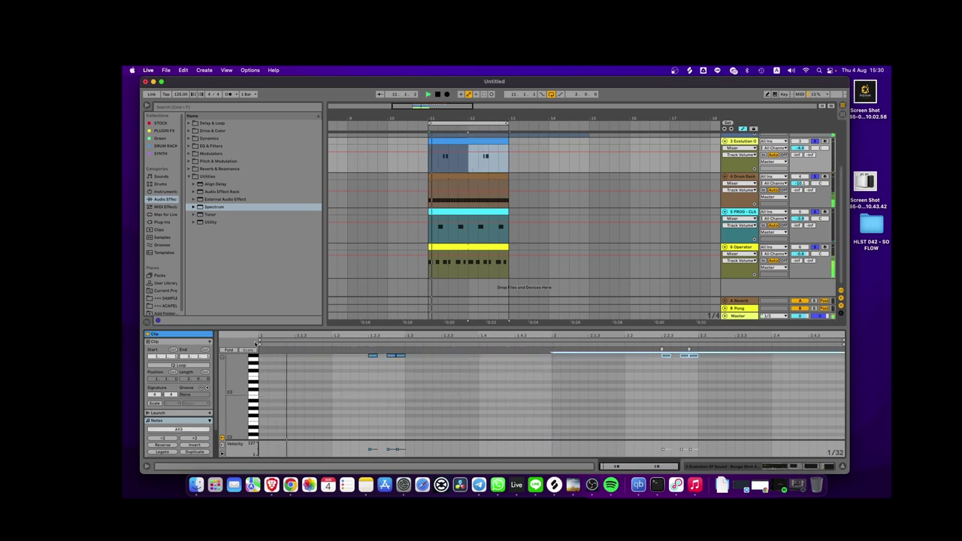
{"action": "left_click", "coordinate": [653, 369]}
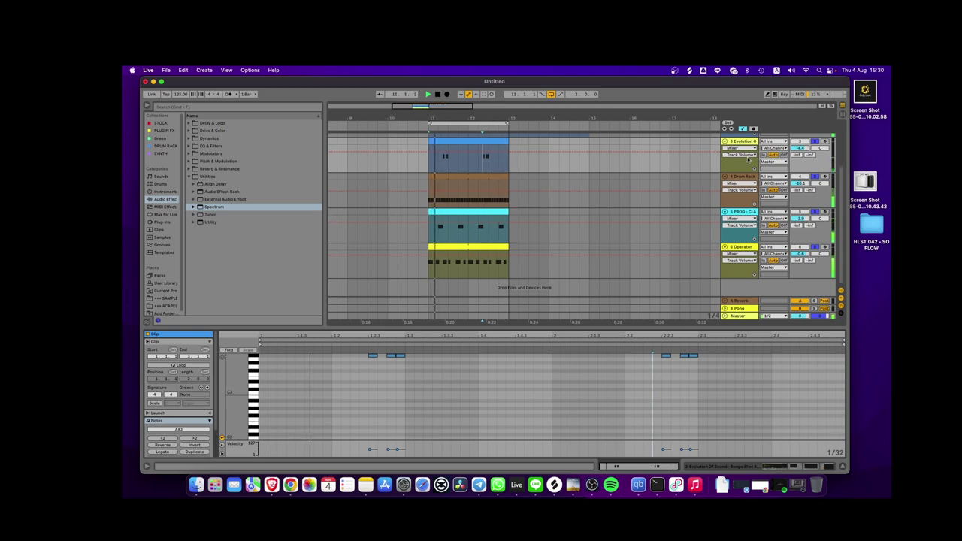
{"action": "left_click_drag", "start_coordinate": [695, 355], "coordinate": [743, 356]}
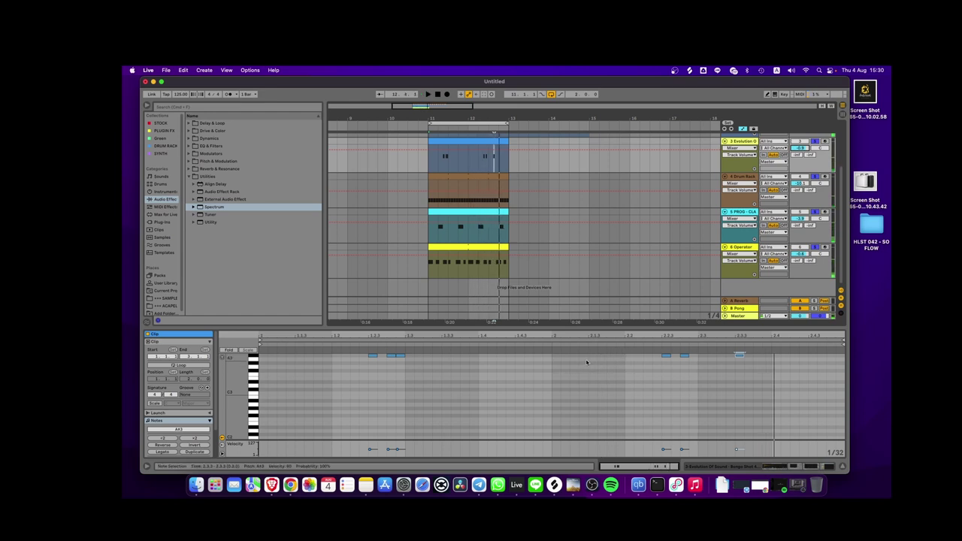
Loop the bongo clip's second bar and shorten the loop so it runs from 2.2 to 2.4.
{"action": "left_click_drag", "start_coordinate": [555, 368], "coordinate": [765, 336]}
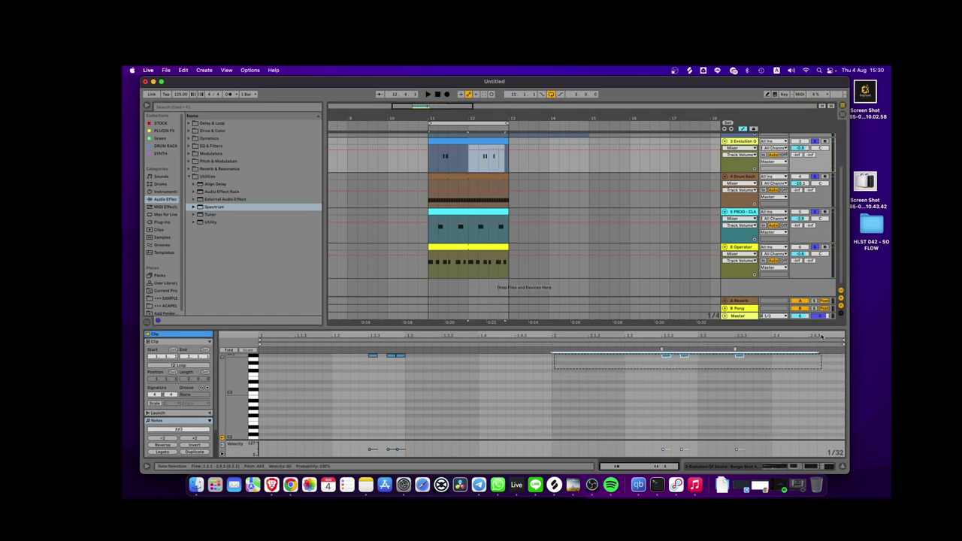
{"action": "left_click_drag", "start_coordinate": [841, 339], "coordinate": [840, 334]}
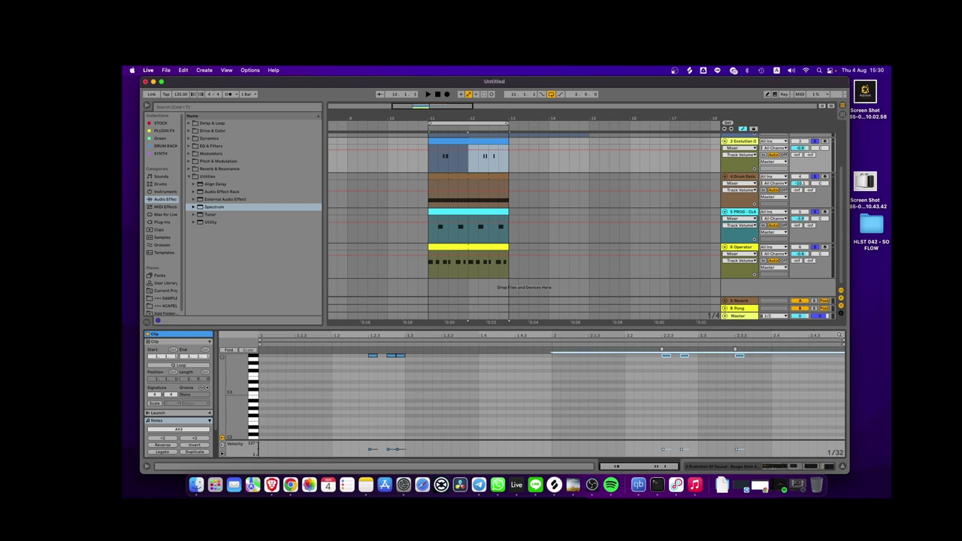
{"action": "key", "text": "super+l"}
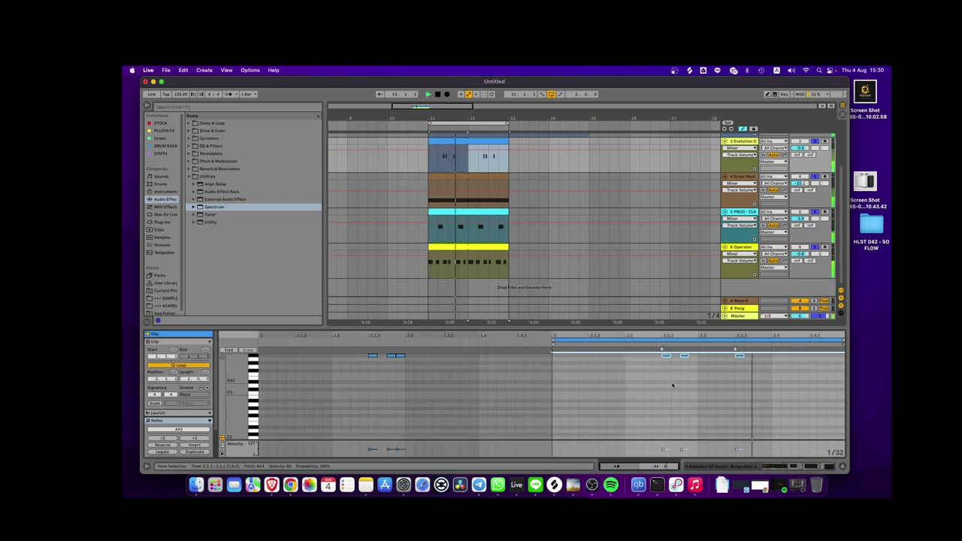
{"action": "key", "text": "space"}
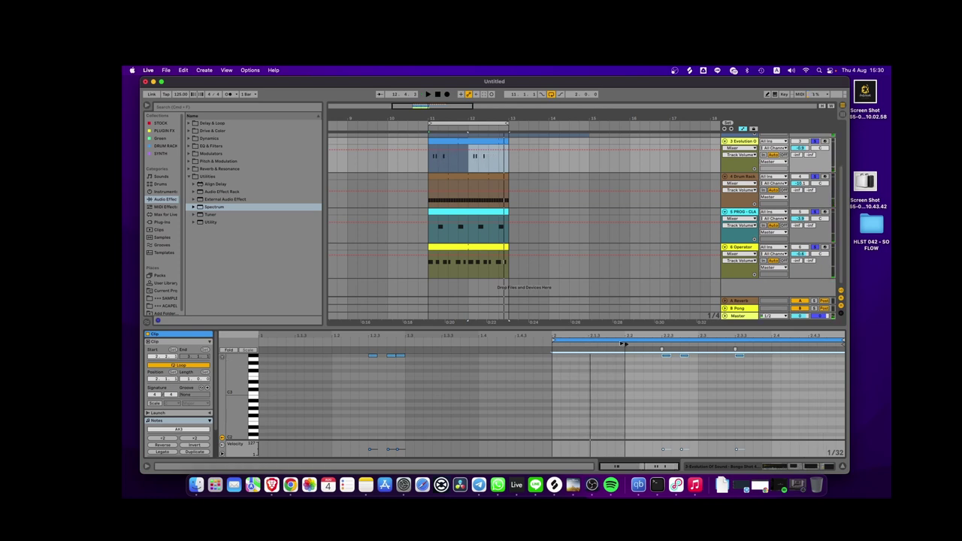
{"action": "left_click_drag", "start_coordinate": [561, 339], "coordinate": [625, 347]}
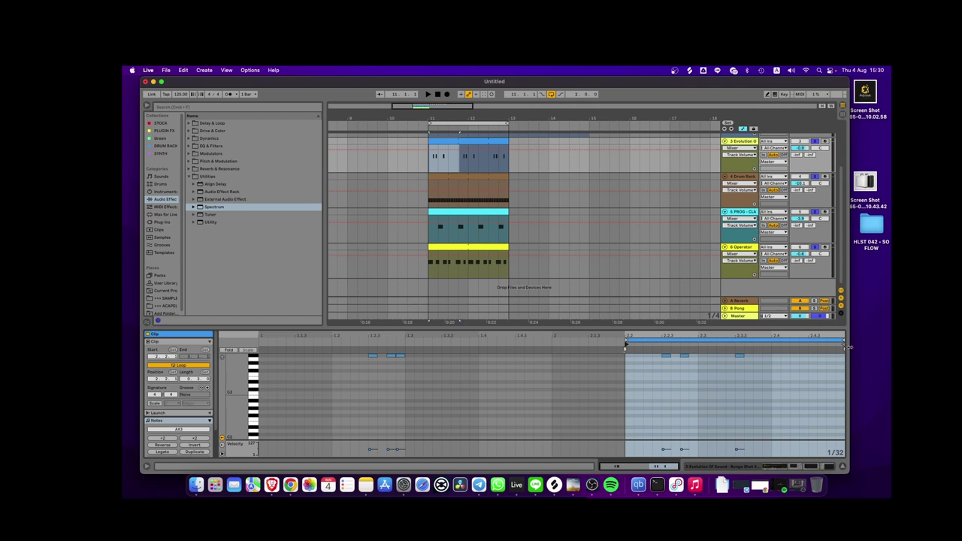
{"action": "left_click_drag", "start_coordinate": [844, 343], "coordinate": [772, 349]}
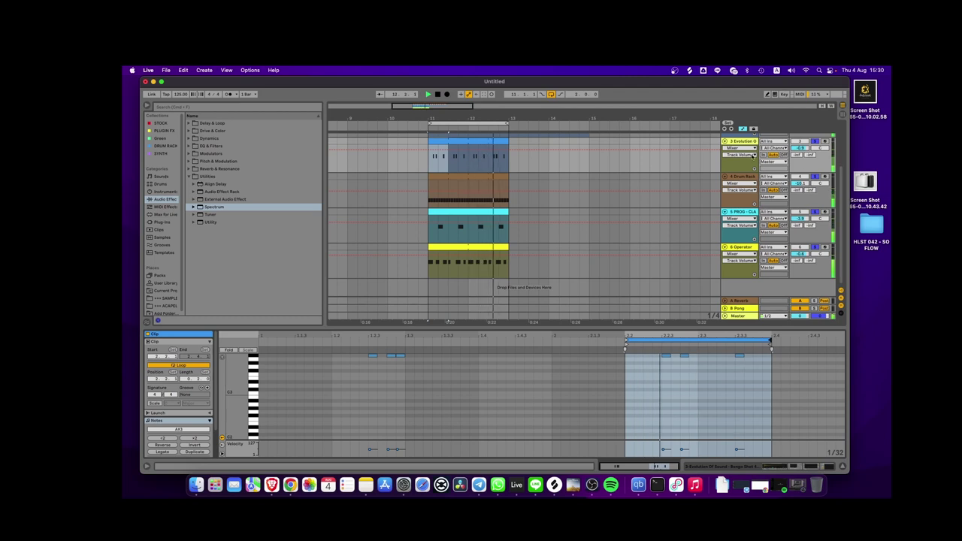
Set the bongo track's reverb send to -21.2 dB and collapse the bongo, clap and drum rack tracks.
{"action": "left_click", "coordinate": [725, 141]}
{"action": "left_click", "coordinate": [726, 141]}
{"action": "mouse_move", "coordinate": [798, 155]}
{"action": "left_mouse_down"}
{"action": "mouse_move", "coordinate": [798, 133]}
{"action": "mouse_move", "coordinate": [799, 153]}
{"action": "left_mouse_up"}
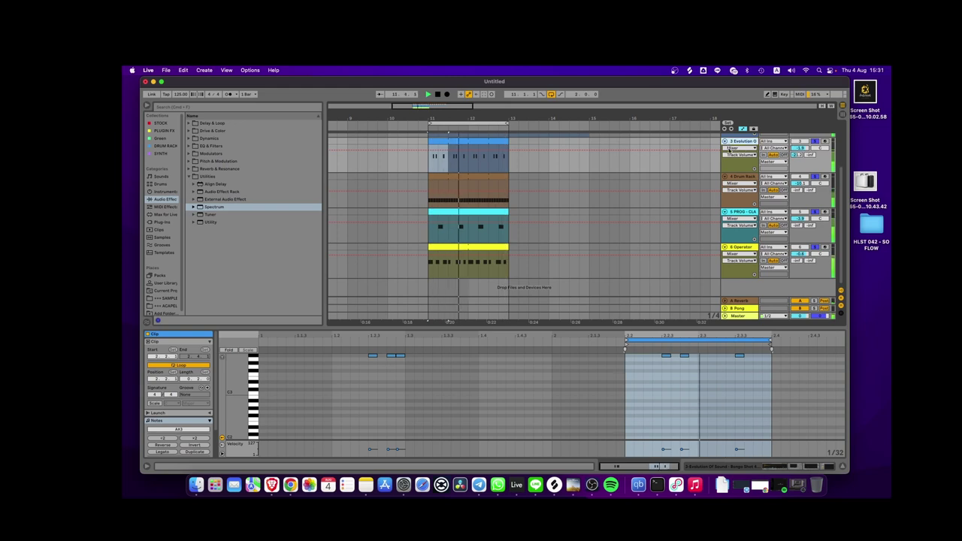
{"action": "left_click", "coordinate": [726, 142]}
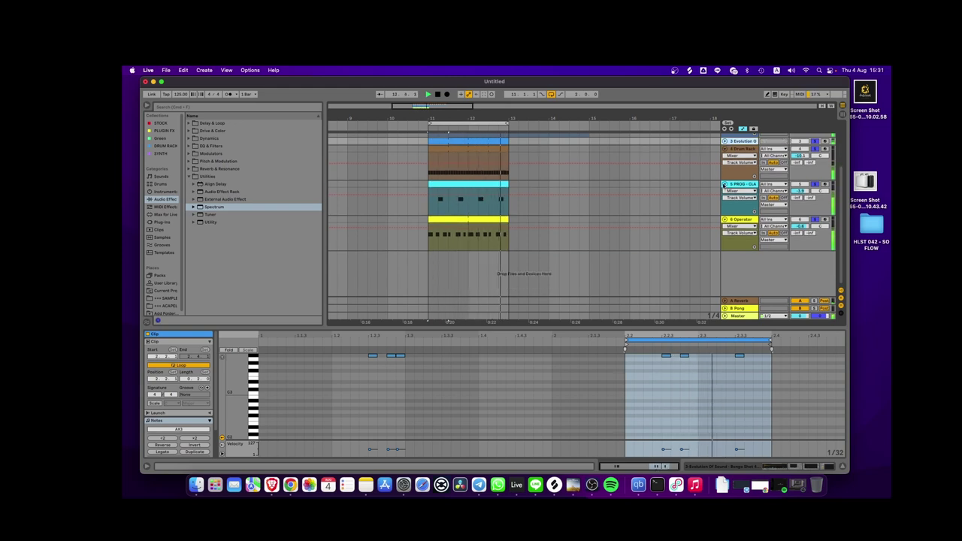
{"action": "left_click", "coordinate": [725, 184]}
{"action": "left_click", "coordinate": [725, 149]}
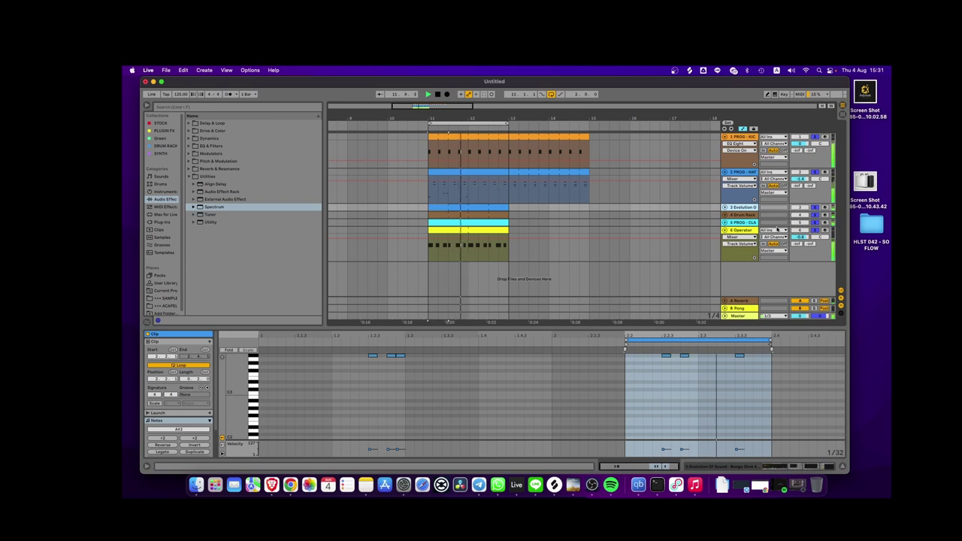
Lengthen the second and fourth A0 notes in the Operator bass clip so they nearly reach the notes that follow.
{"action": "left_click", "coordinate": [500, 238]}
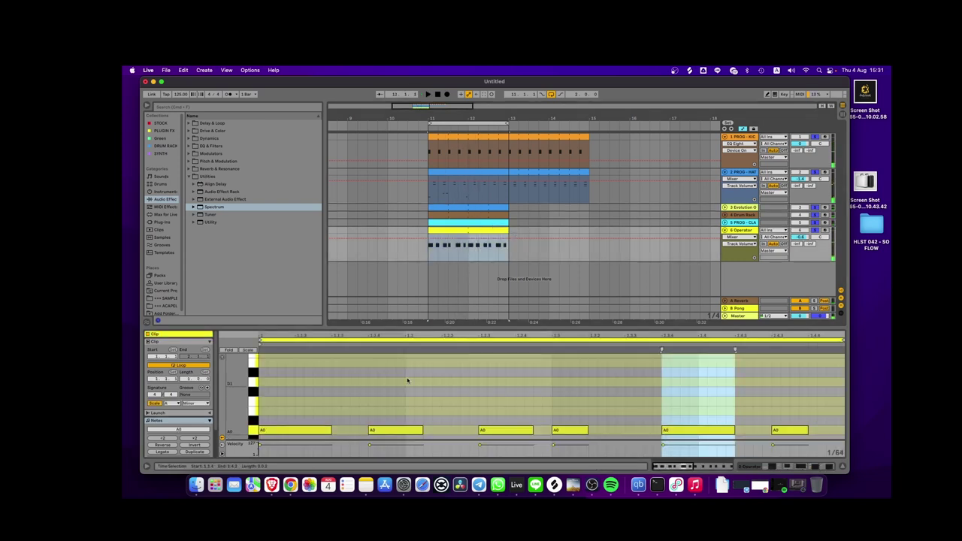
{"action": "left_click_drag", "start_coordinate": [422, 430], "coordinate": [442, 430]}
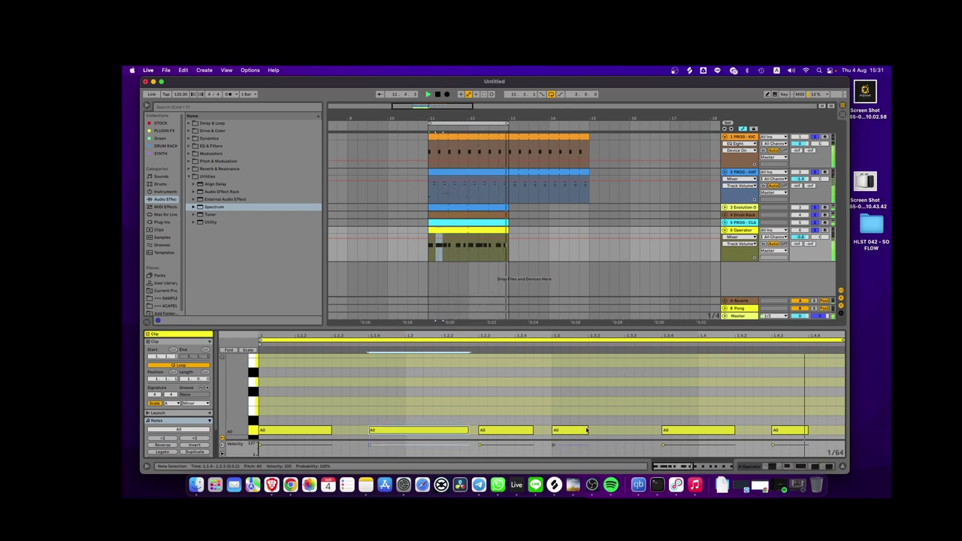
{"action": "left_click_drag", "start_coordinate": [588, 430], "coordinate": [634, 430]}
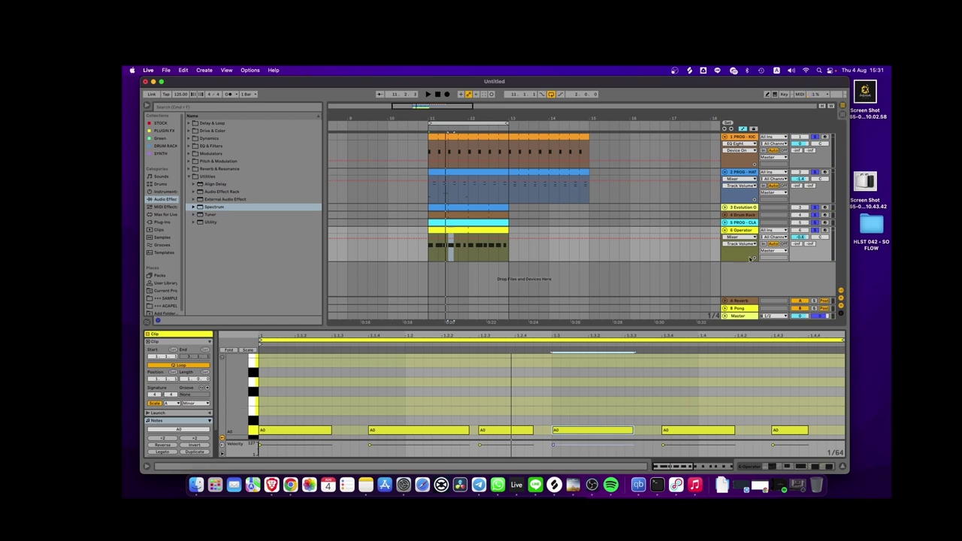
Turn off solo on all tracks and play the full loop.
{"action": "left_click", "coordinate": [814, 232]}
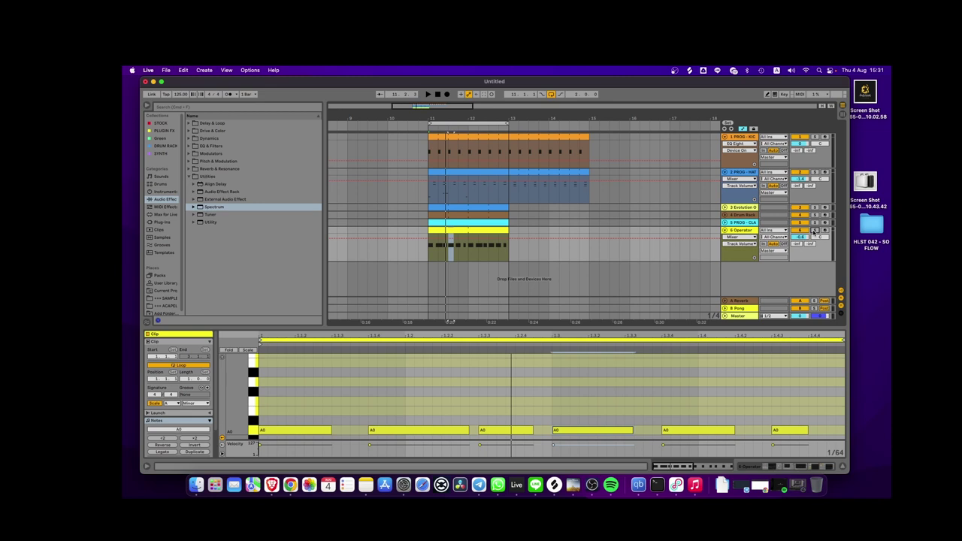
{"action": "key", "text": "space"}
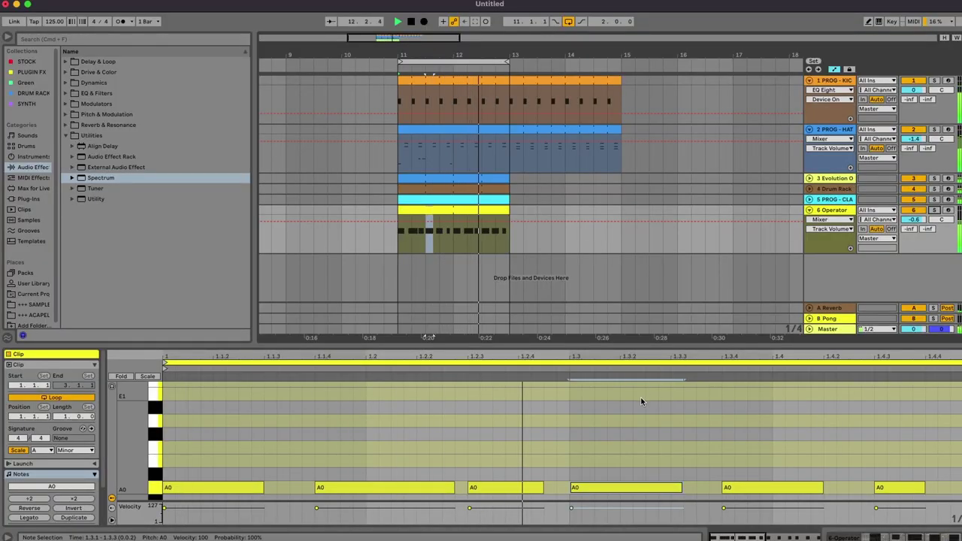
{"action": "left_click", "coordinate": [643, 400]}
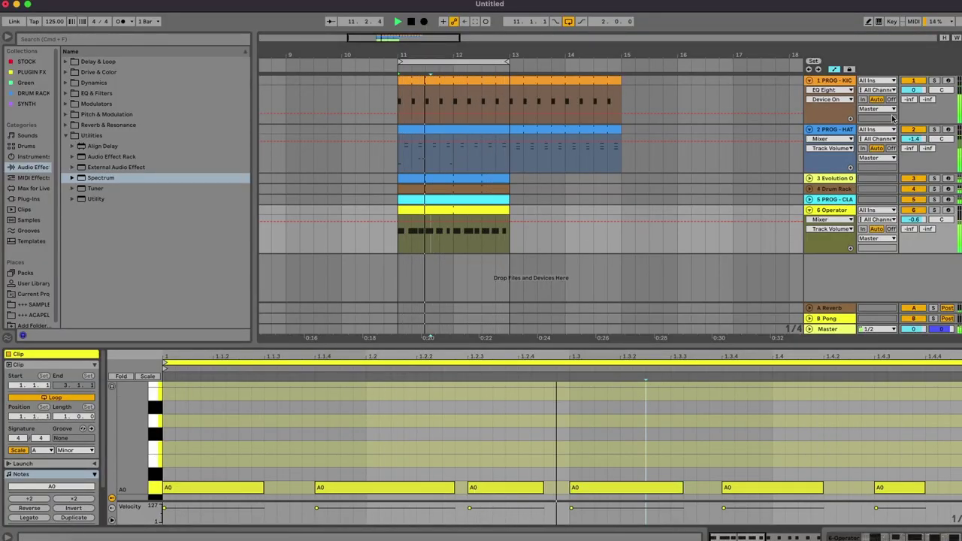
Raise the bongo track's A Reverb send to -13.0 dB, collapse the track again and stop playback.
{"action": "left_click", "coordinate": [827, 179]}
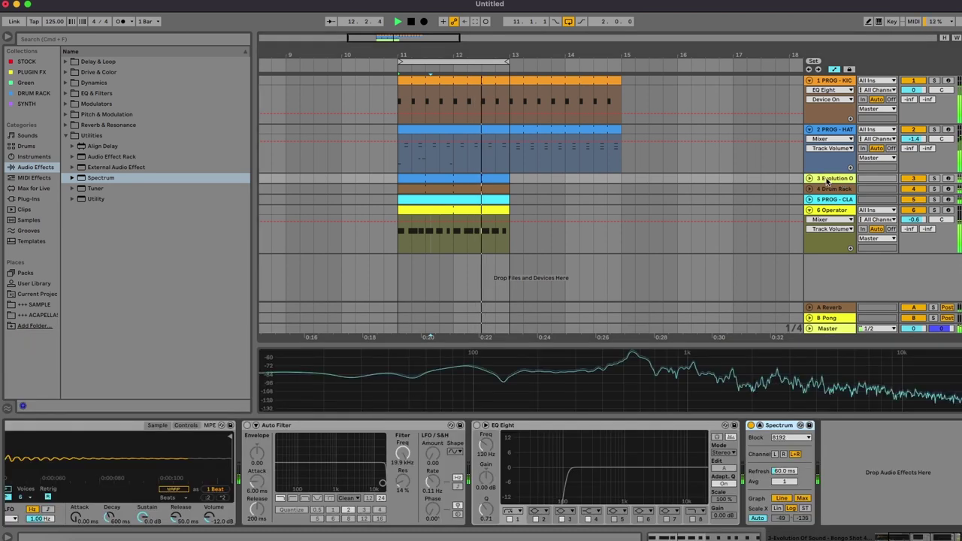
{"action": "left_click", "coordinate": [818, 178]}
{"action": "left_click", "coordinate": [810, 178]}
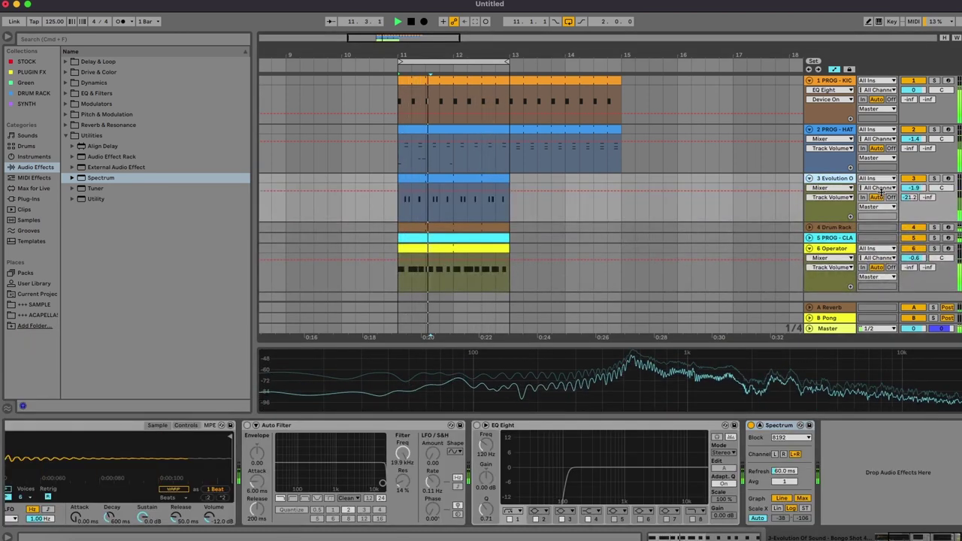
{"action": "left_click_drag", "start_coordinate": [909, 197], "coordinate": [907, 187]}
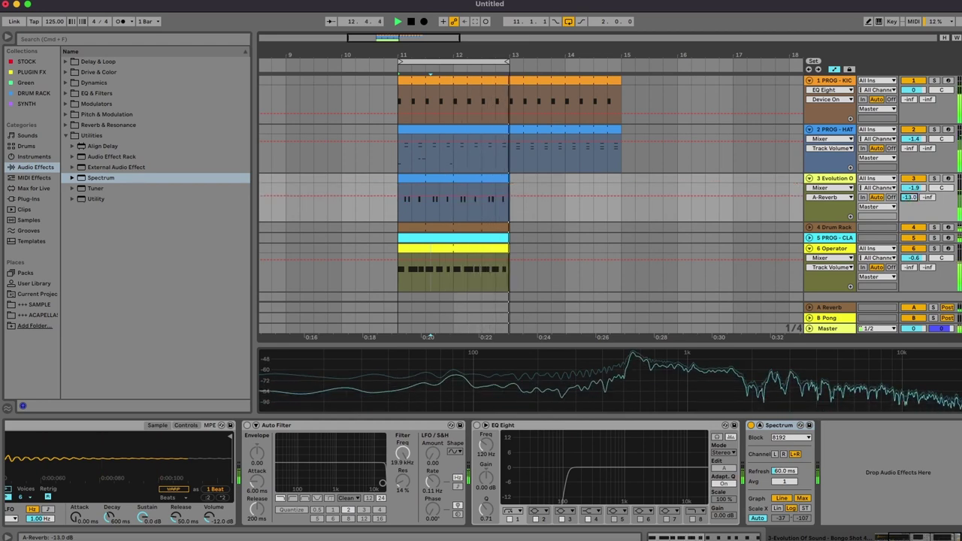
{"action": "left_click", "coordinate": [812, 179]}
{"action": "key", "text": "space"}
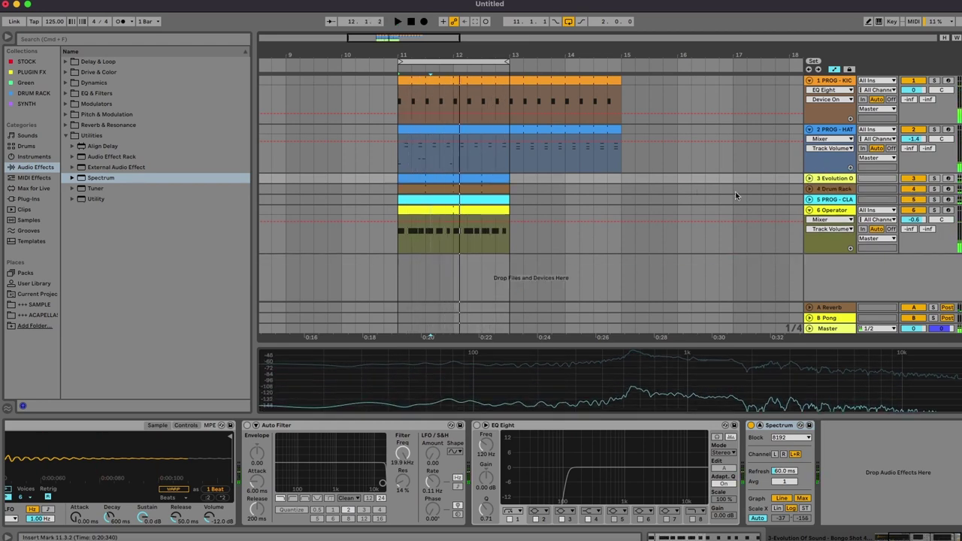
Collapse the Operator bass track and bring the Operator instrument in its device chain into view.
{"action": "key", "text": "space"}
{"action": "left_click", "coordinate": [810, 210]}
{"action": "key", "text": "space"}
{"action": "left_click", "coordinate": [827, 212]}
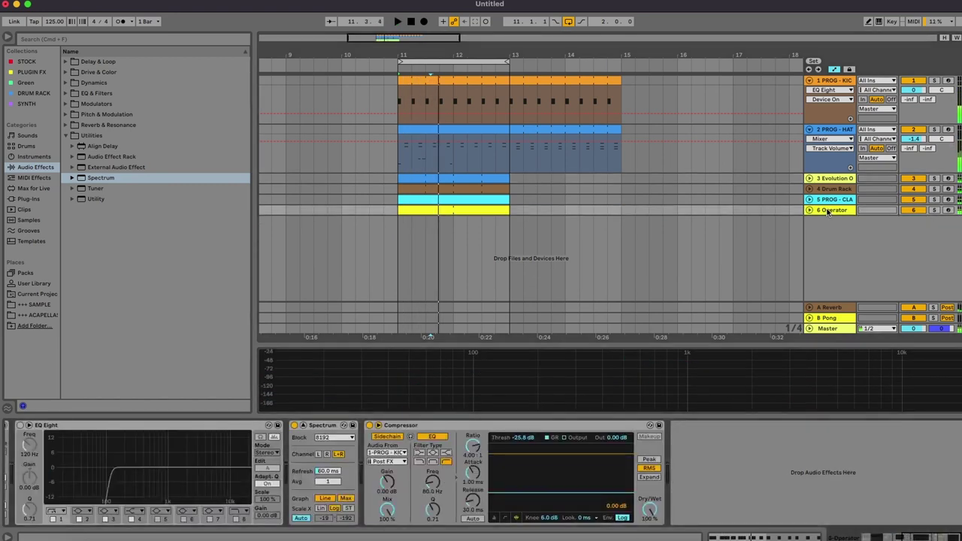
{"action": "scroll", "coordinate": [283, 484], "scroll_direction": "left", "scroll_amount": 5}
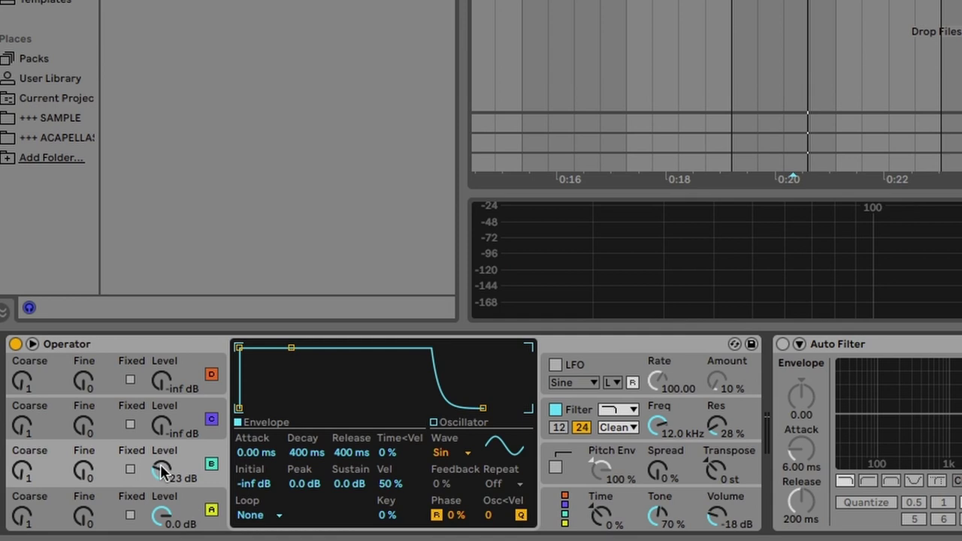
Raise Operator's oscillator C to -23 dB with coarse 3, decay 1.93 s, release 3.52 s and sustain -inf dB.
{"action": "left_click", "coordinate": [108, 514]}
{"action": "left_click", "coordinate": [108, 476]}
{"action": "left_click", "coordinate": [116, 434]}
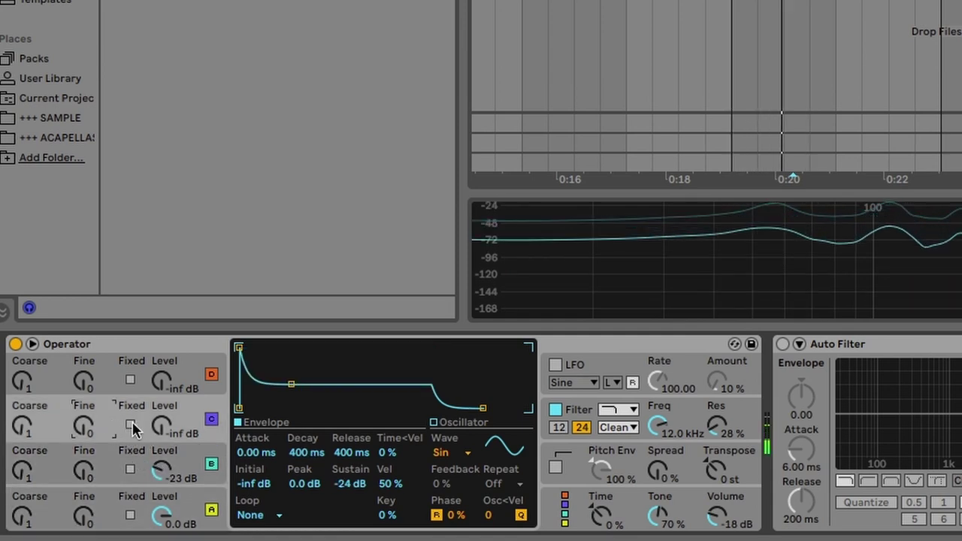
{"action": "left_click_drag", "start_coordinate": [164, 428], "coordinate": [164, 403]}
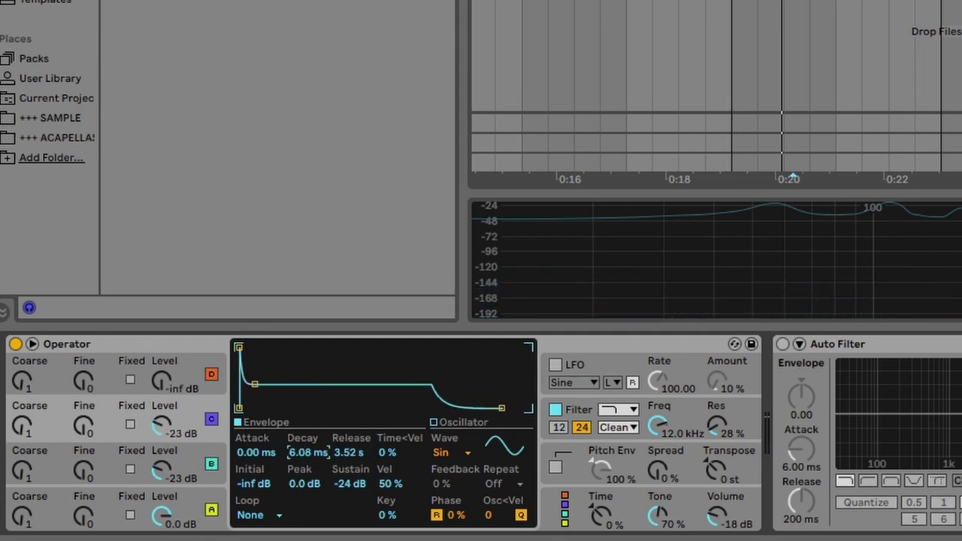
{"action": "left_click_drag", "start_coordinate": [347, 492], "coordinate": [347, 526]}
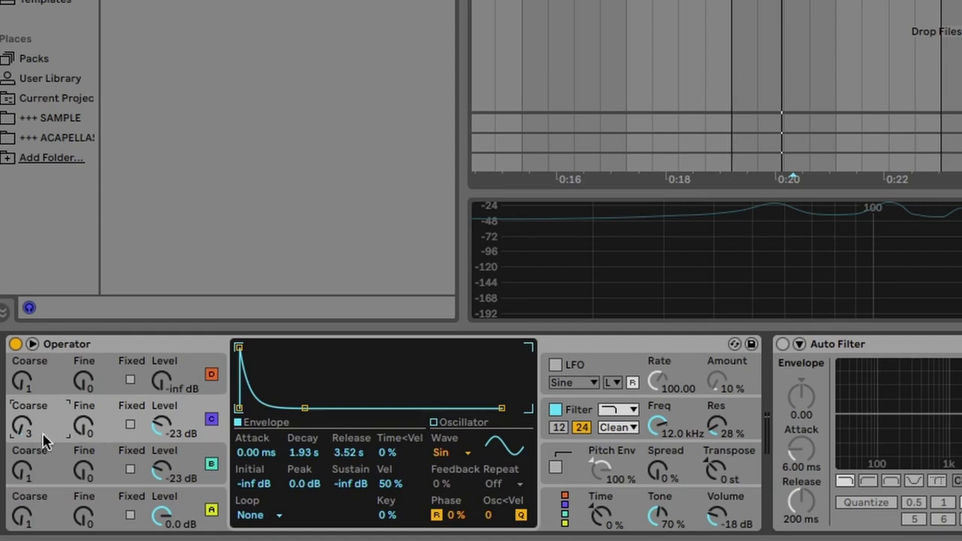
Set oscillator C's sustain to 0.0 dB and turn its level down to -inf dB while listening to the bass.
{"action": "left_click_drag", "start_coordinate": [178, 427], "coordinate": [178, 446]}
{"action": "left_click_drag", "start_coordinate": [351, 483], "coordinate": [351, 409]}
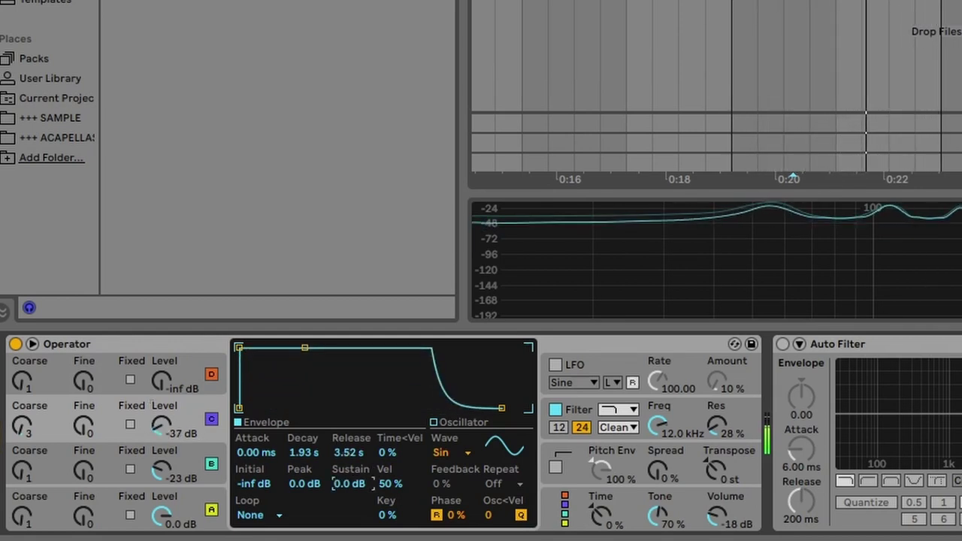
{"action": "left_click_drag", "start_coordinate": [161, 425], "coordinate": [161, 426]}
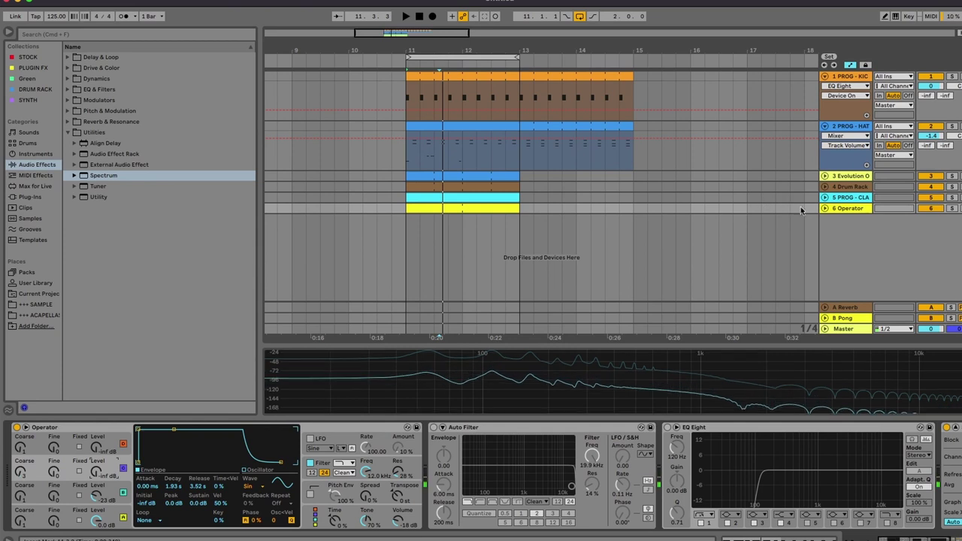
Expand the Operator bass track and draw a rising Osc-C Level automation ramp from 11.1.4 to 11.2.2, listening to the result.
{"action": "left_click", "coordinate": [825, 208]}
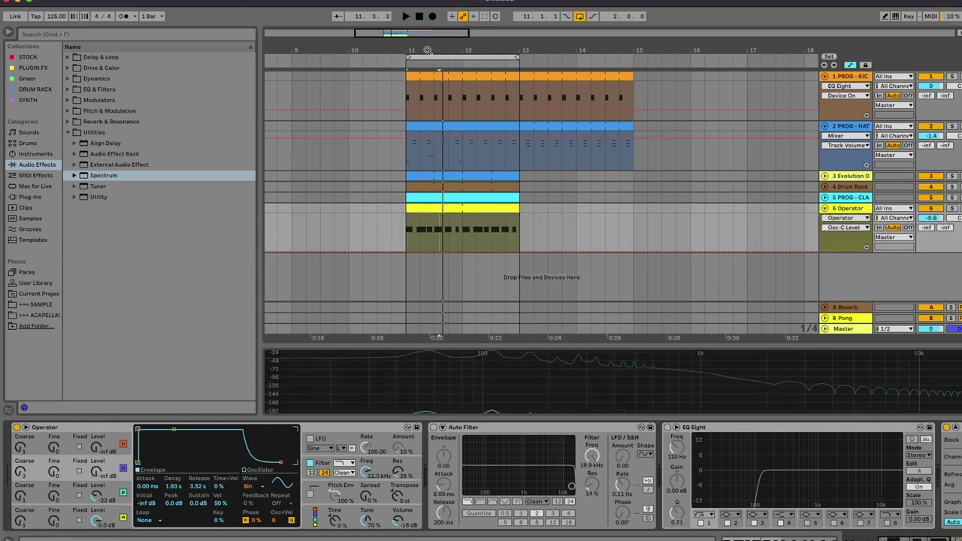
{"action": "left_click_drag", "start_coordinate": [430, 52], "coordinate": [433, 98]}
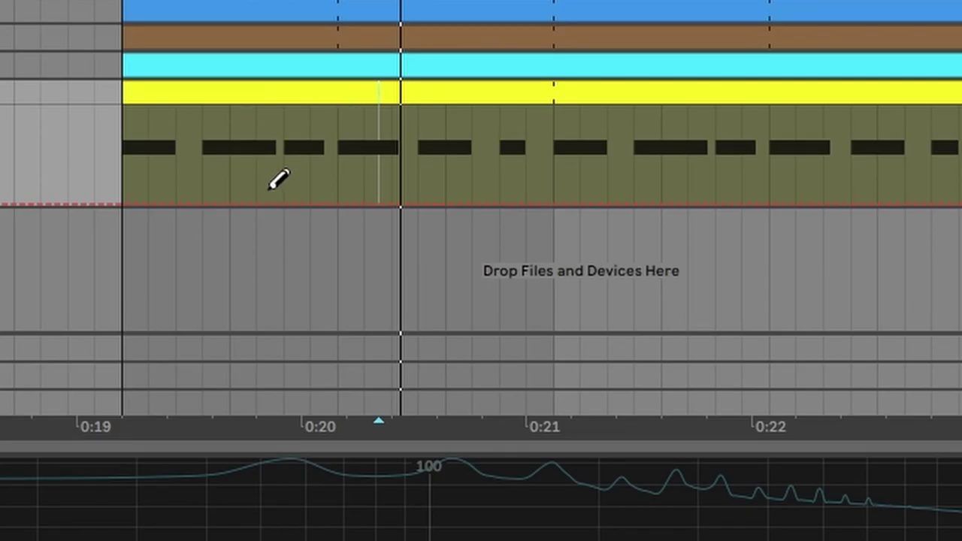
{"action": "mouse_move", "coordinate": [243, 186]}
{"action": "left_mouse_down"}
{"action": "mouse_move", "coordinate": [202, 203]}
{"action": "mouse_move", "coordinate": [238, 174]}
{"action": "mouse_move", "coordinate": [253, 180]}
{"action": "mouse_move", "coordinate": [256, 154]}
{"action": "left_mouse_up"}
{"action": "key", "text": "space"}
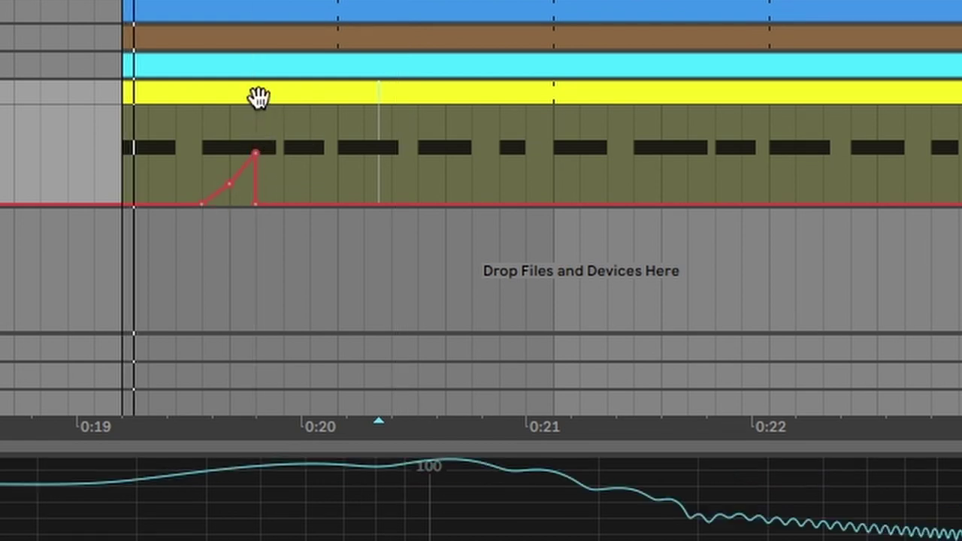
{"action": "key", "text": "space"}
{"action": "key", "text": "space"}
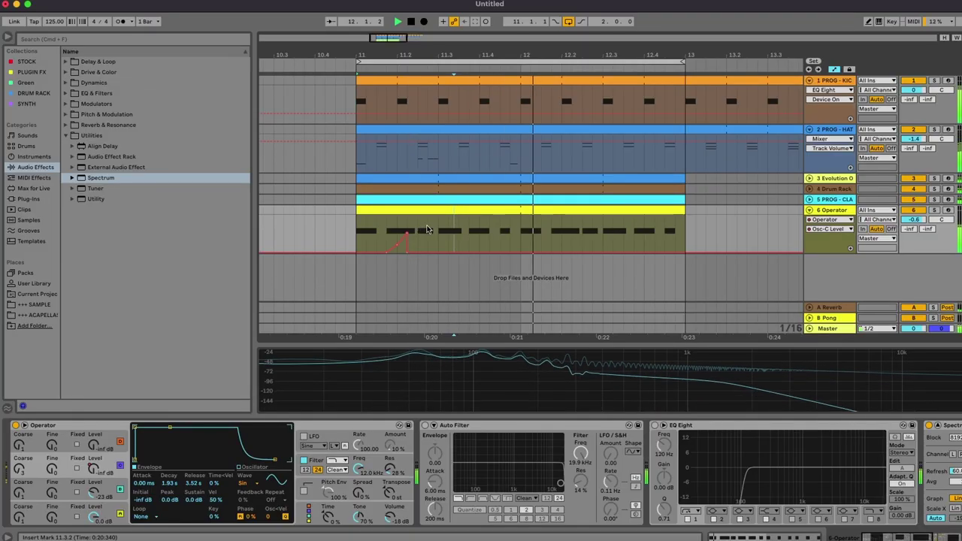
Duplicate the first bar of the bass clip with its ramp automation onto bar 12 and play it back.
{"action": "left_click_drag", "start_coordinate": [522, 234], "coordinate": [359, 233]}
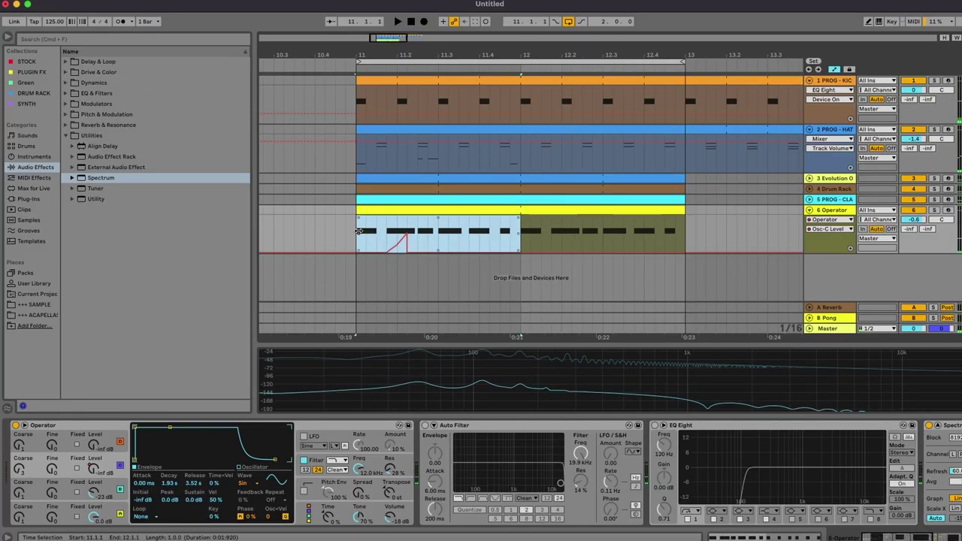
{"action": "key", "text": "super+d"}
{"action": "key", "text": "space"}
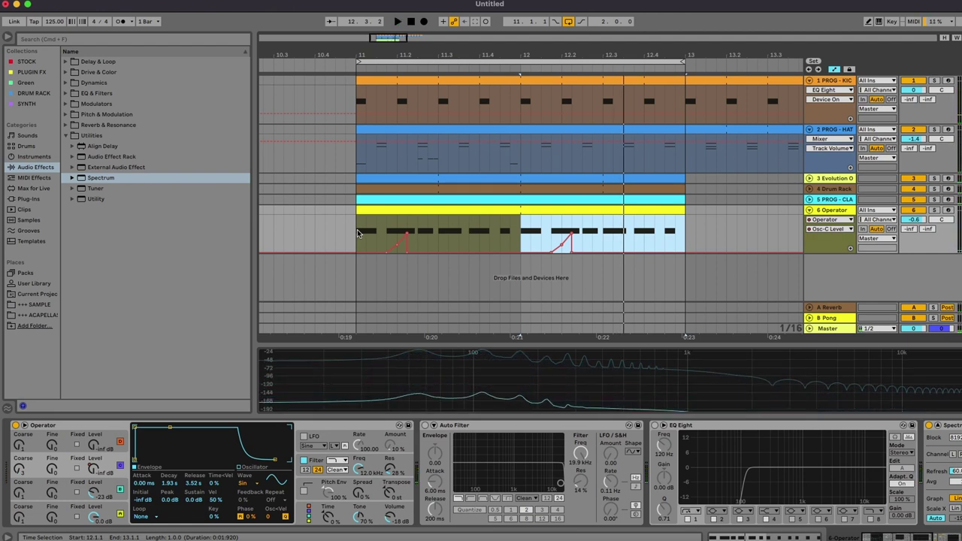
Draw two short Osc-C Level automation pulses around 11.4, the second at -16 dB, and play the loop from bar 11.
{"action": "left_click_drag", "start_coordinate": [463, 49], "coordinate": [436, 175]}
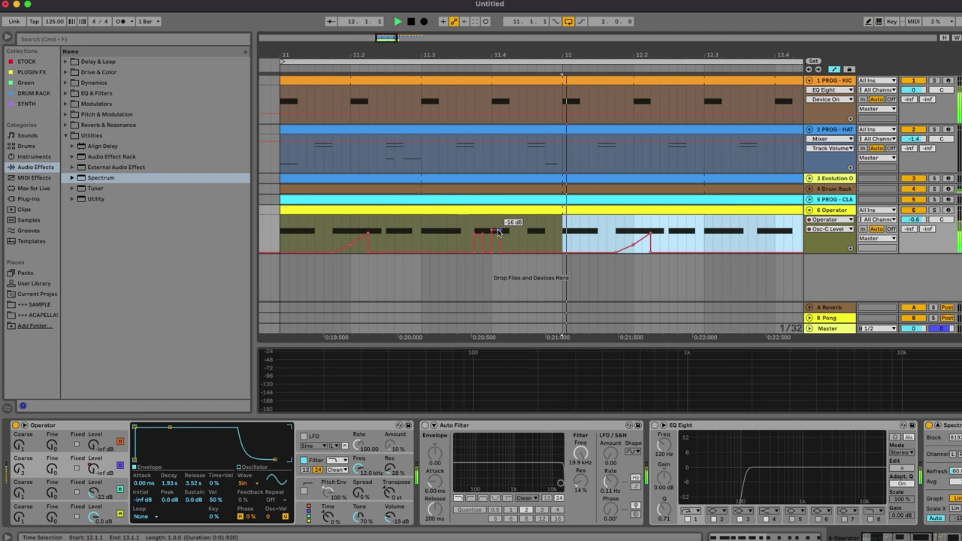
{"action": "left_click", "coordinate": [344, 208]}
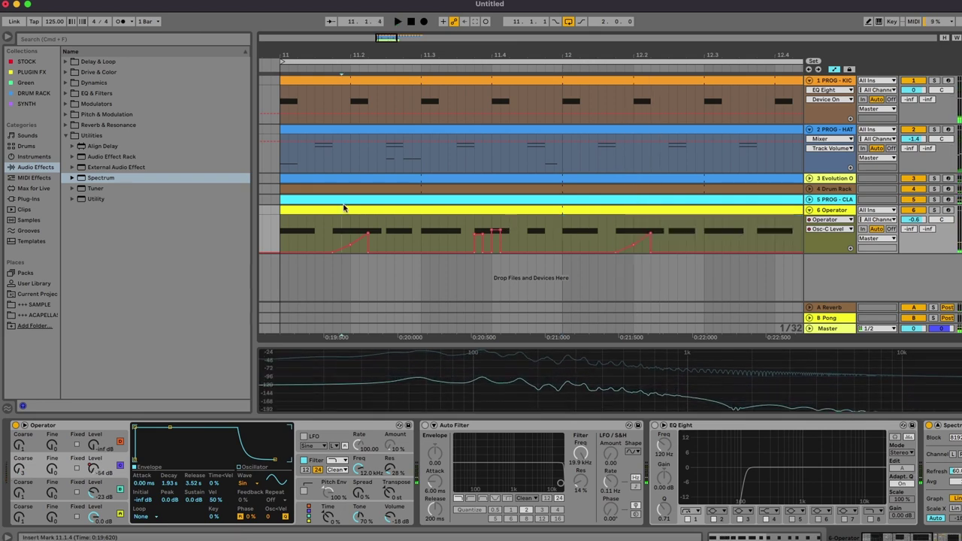
{"action": "left_click", "coordinate": [286, 228]}
{"action": "key", "text": "space"}
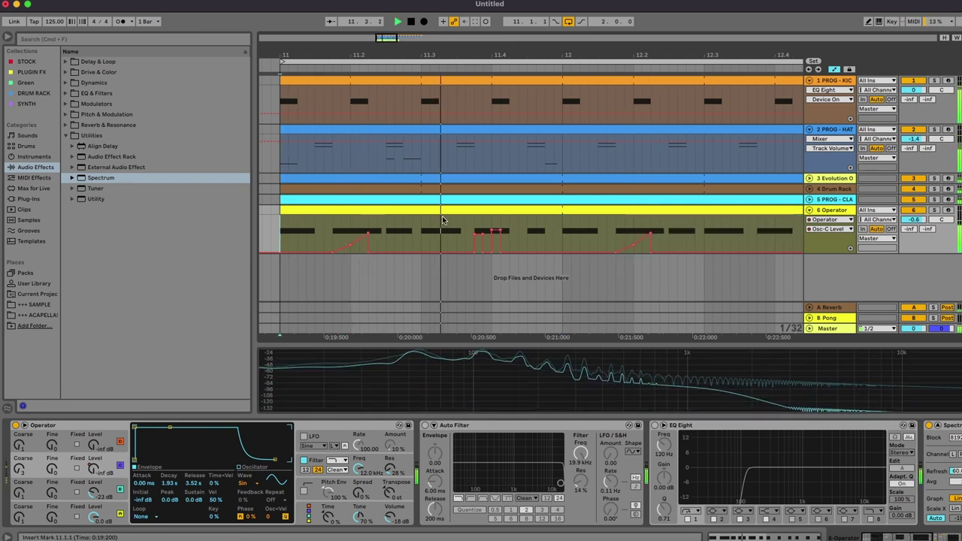
{"action": "key", "text": "space"}
Erase the Osc-C Level pulse just before 11.4 and make the remaining one slope down from a higher start to -16 dB while listening.
{"action": "key", "text": "space"}
{"action": "key", "text": "space"}
{"action": "key", "text": "b"}
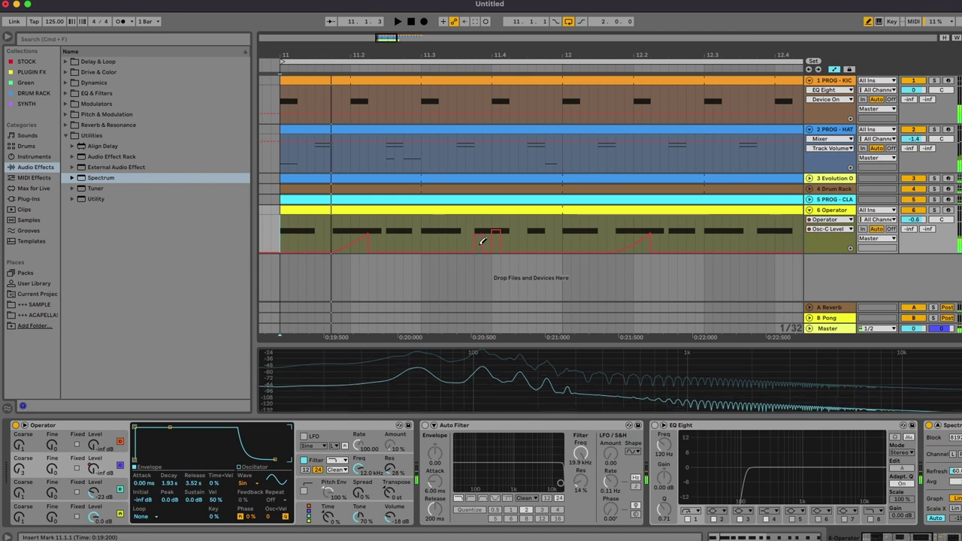
{"action": "key", "text": "space"}
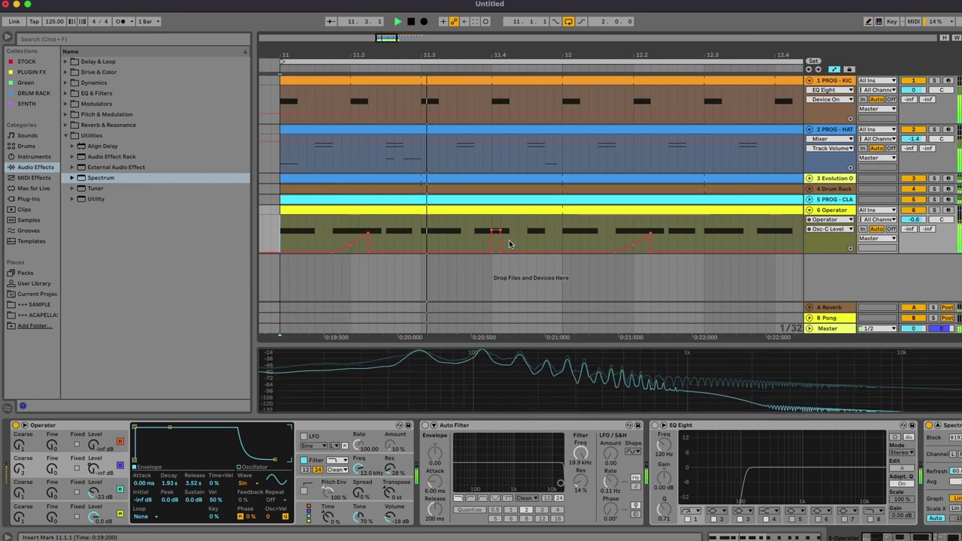
{"action": "key", "text": "space"}
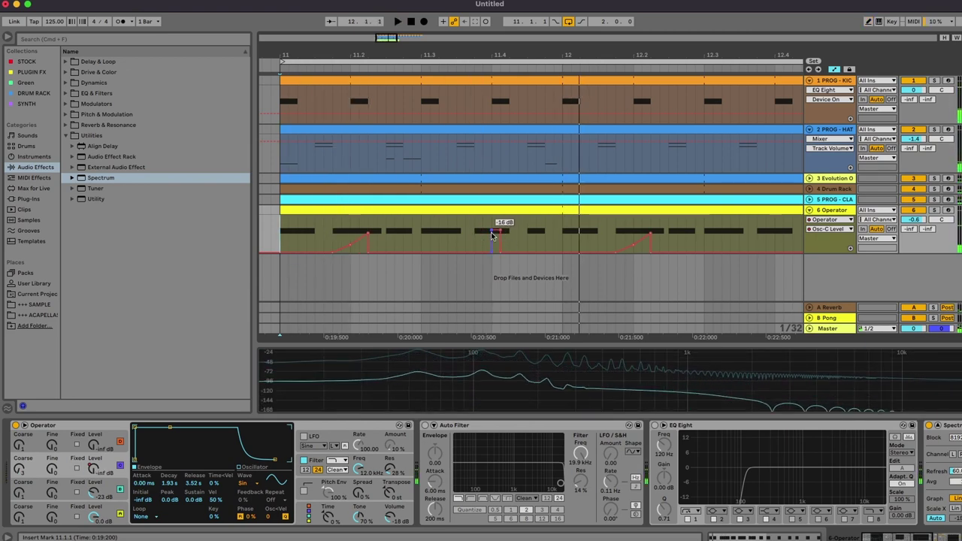
{"action": "key", "text": "space"}
{"action": "left_click_drag", "start_coordinate": [499, 229], "coordinate": [493, 256]}
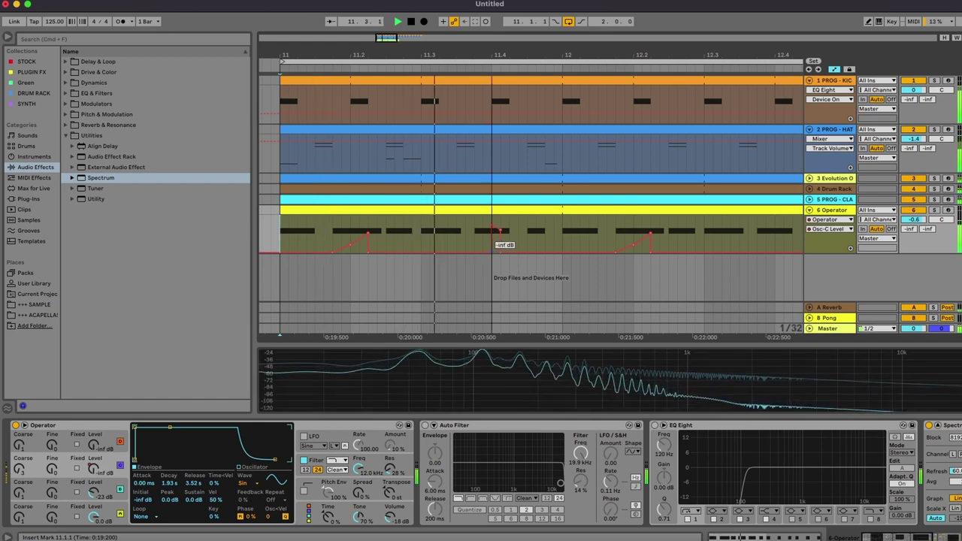
{"action": "key", "text": "space"}
{"action": "key", "text": "space"}
{"action": "mouse_move", "coordinate": [501, 253]}
{"action": "left_mouse_down"}
{"action": "mouse_move", "coordinate": [527, 252]}
{"action": "mouse_move", "coordinate": [501, 252]}
{"action": "left_mouse_up"}
{"action": "key", "text": "space"}
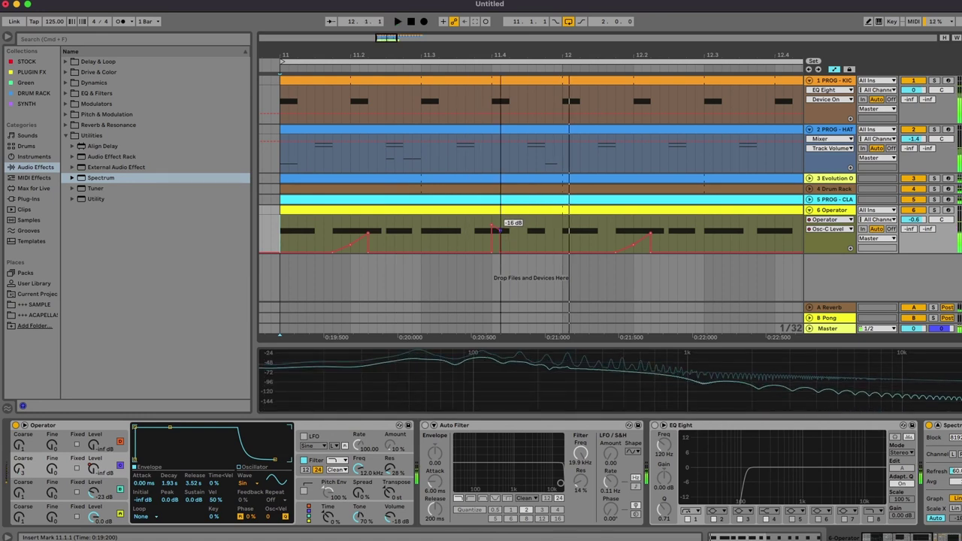
Insert a new MIDI track below the Operator bass track and load an Operator instrument onto it.
{"action": "left_click_drag", "start_coordinate": [538, 63], "coordinate": [543, 55]}
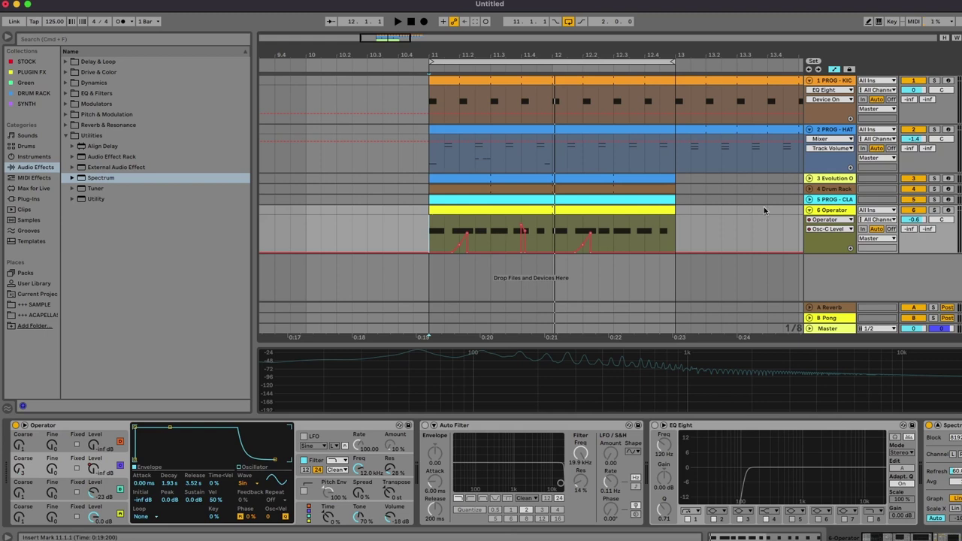
{"action": "right_click", "coordinate": [830, 215]}
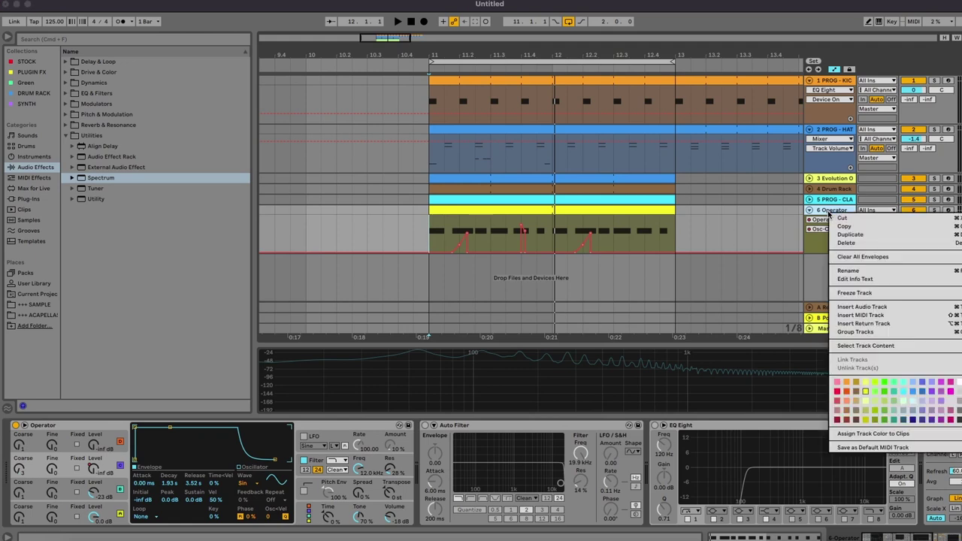
{"action": "left_click", "coordinate": [861, 315]}
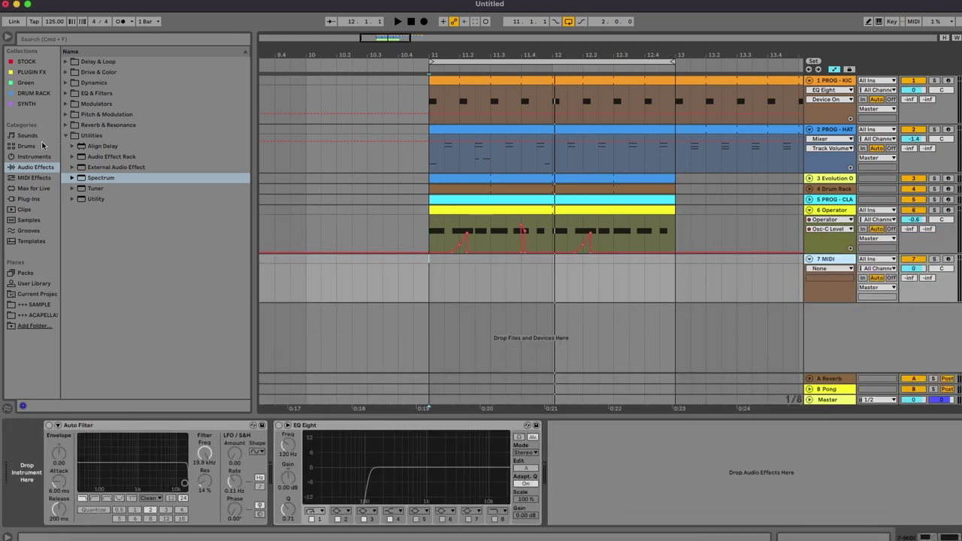
{"action": "left_click", "coordinate": [42, 155]}
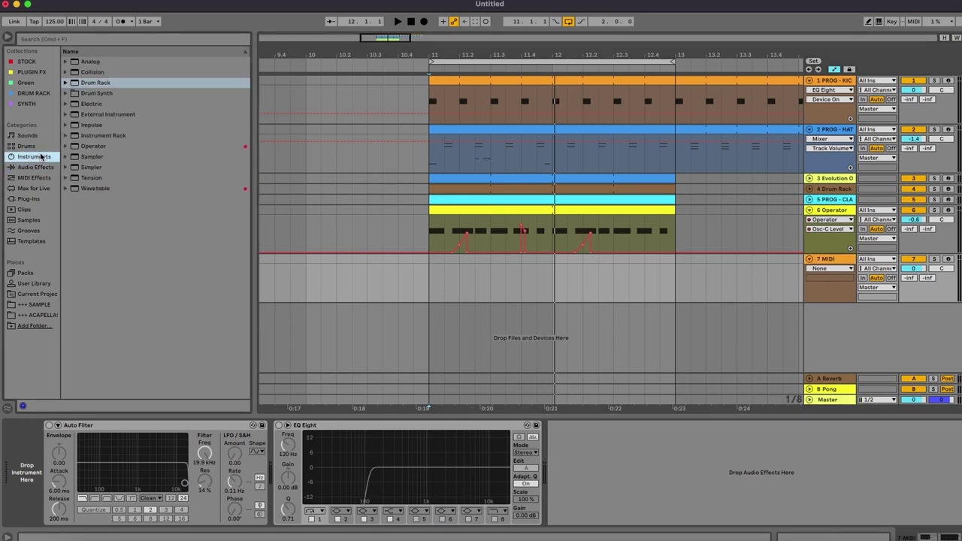
{"action": "double_click", "coordinate": [101, 147]}
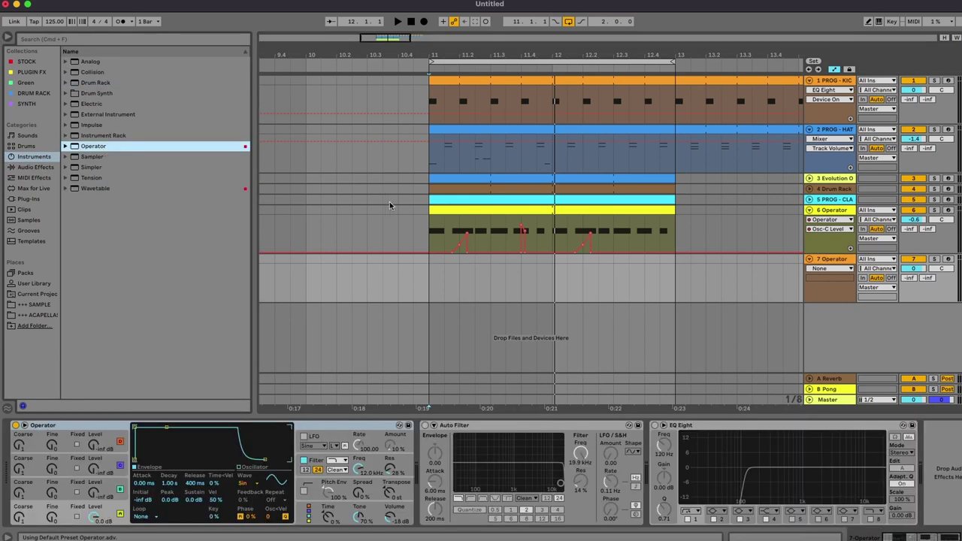
Duplicate the two-bar bass clip and move the copy onto the new Operator track, starting at bar 11.
{"action": "left_click", "coordinate": [456, 210]}
{"action": "key", "text": "super+d"}
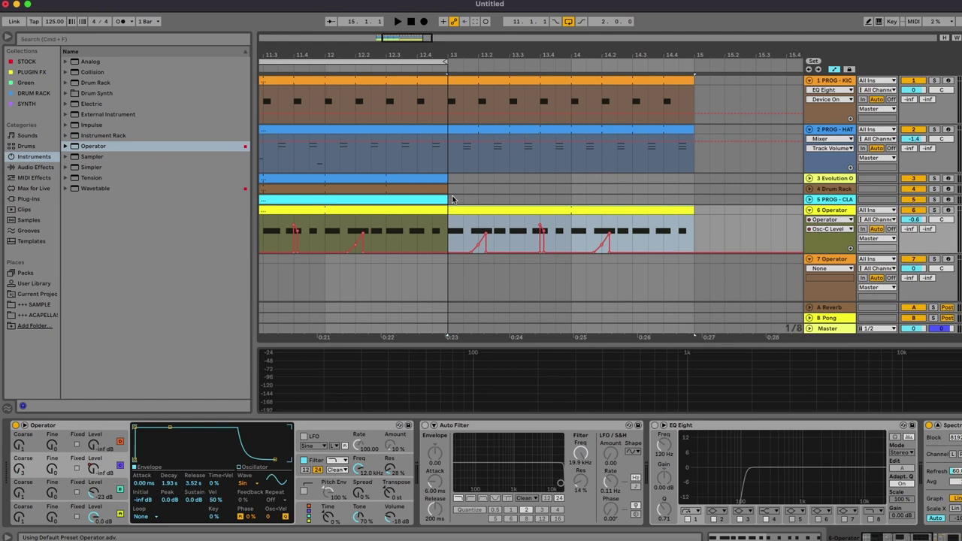
{"action": "left_click_drag", "start_coordinate": [460, 207], "coordinate": [230, 273]}
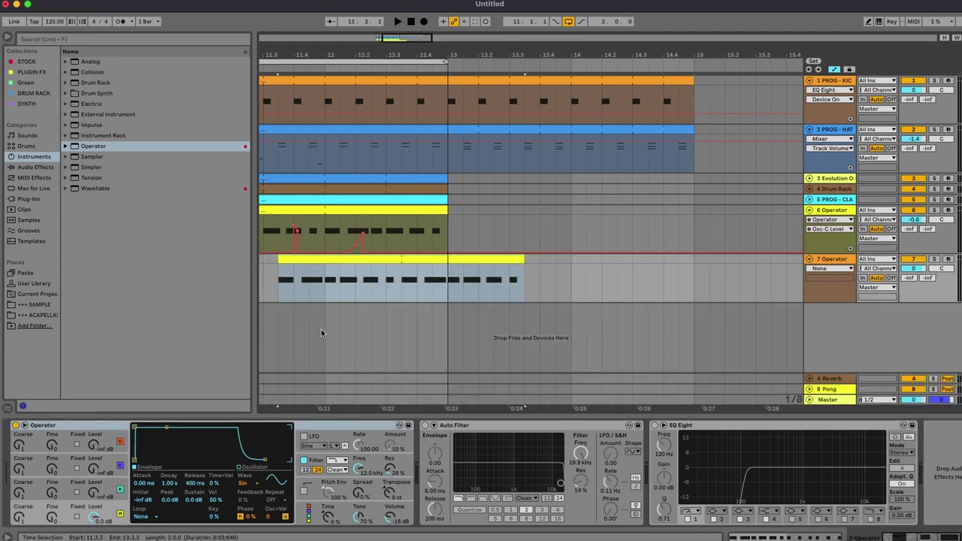
{"action": "scroll", "coordinate": [323, 333], "scroll_direction": "left", "scroll_amount": 3}
{"action": "left_click_drag", "start_coordinate": [403, 260], "coordinate": [326, 261]}
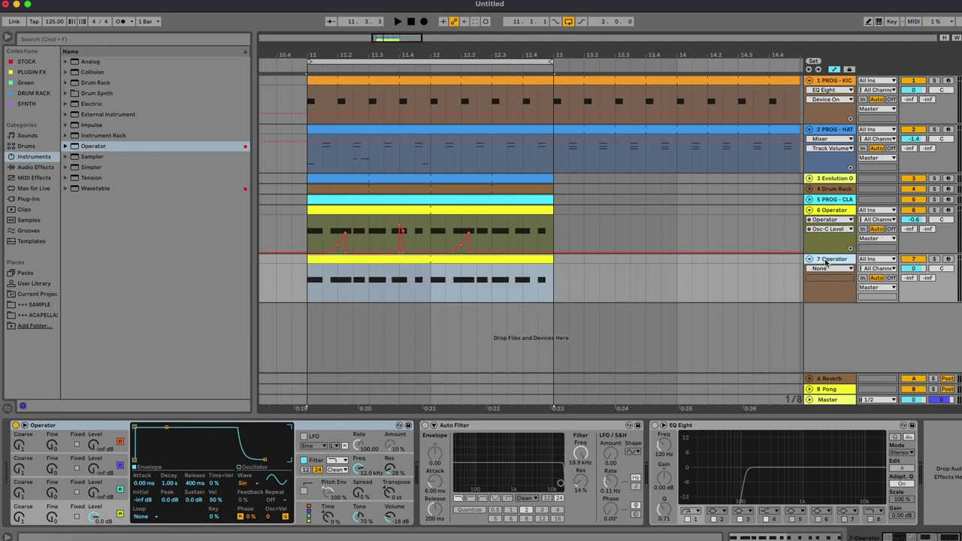
Set the new Operator's oscillator A wave to Saw D and listen to the track soloed.
{"action": "left_click", "coordinate": [243, 483]}
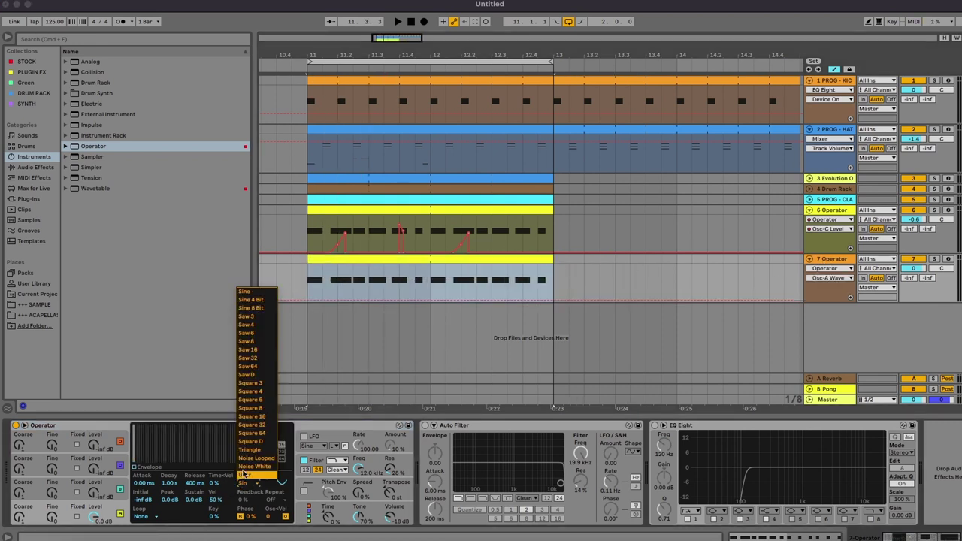
{"action": "left_click", "coordinate": [254, 374]}
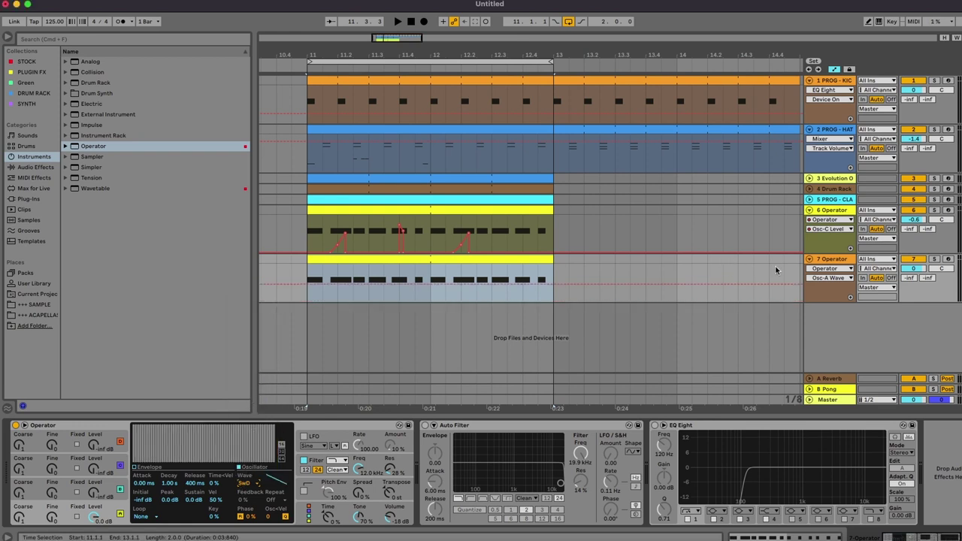
{"action": "left_click", "coordinate": [935, 259]}
{"action": "key", "text": "space"}
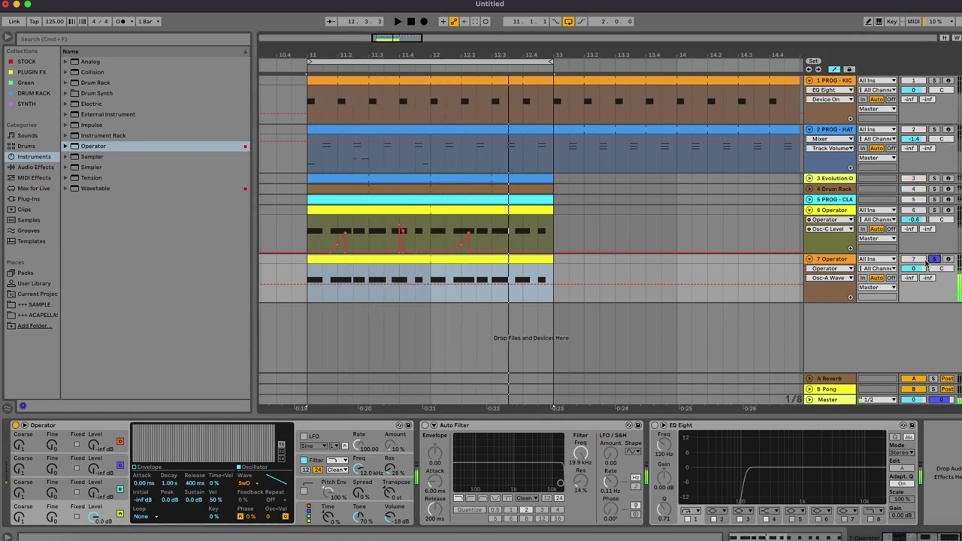
Enable EQ Eight with band 1 at 188 Hz and Auto Filter with its cutoff at 1.04 kHz, auditioning the new track in the full mix.
{"action": "left_click", "coordinate": [655, 426]}
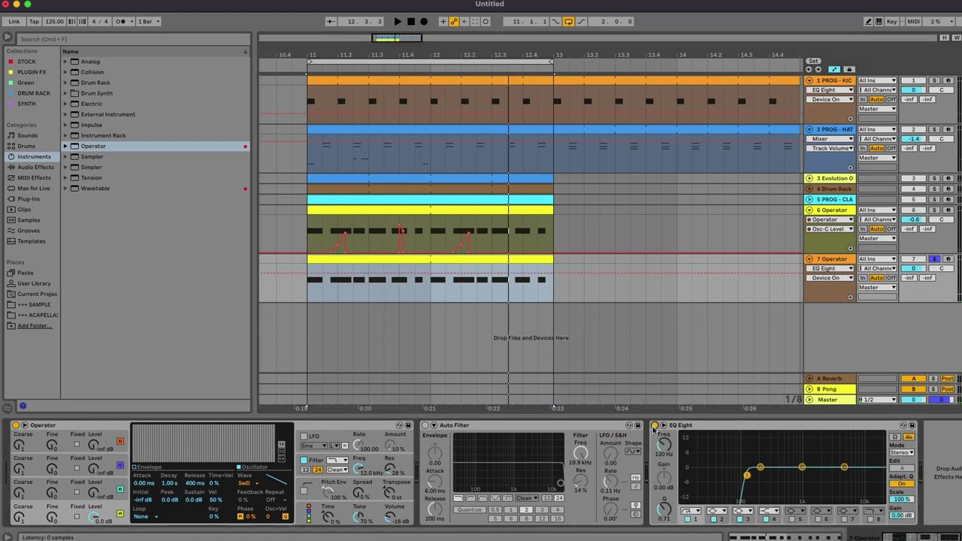
{"action": "left_click_drag", "start_coordinate": [663, 445], "coordinate": [663, 430]}
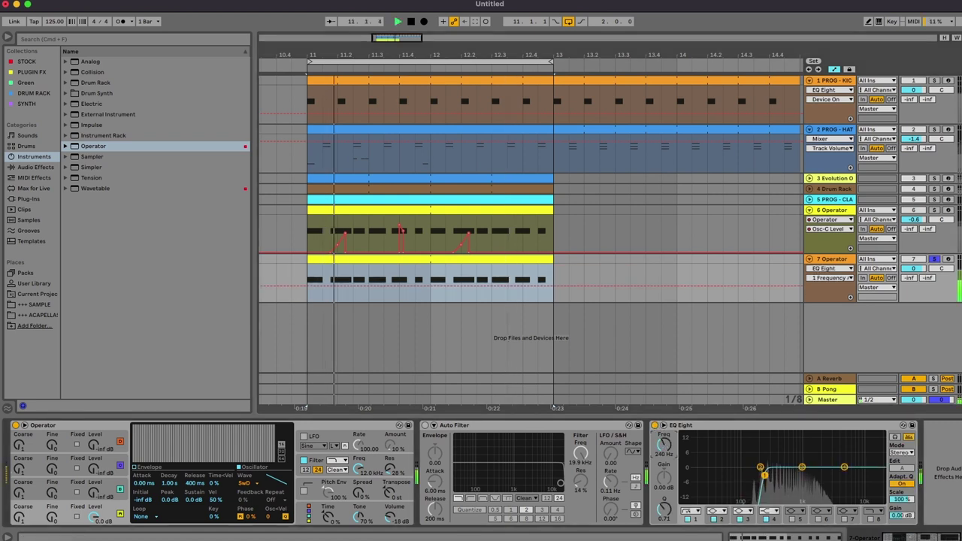
{"action": "left_click", "coordinate": [425, 425]}
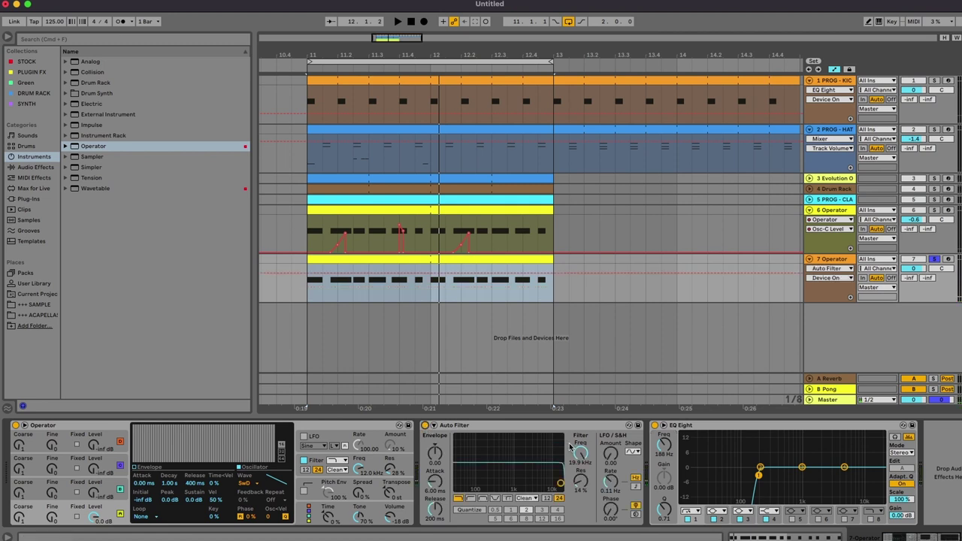
{"action": "left_click_drag", "start_coordinate": [583, 459], "coordinate": [583, 519]}
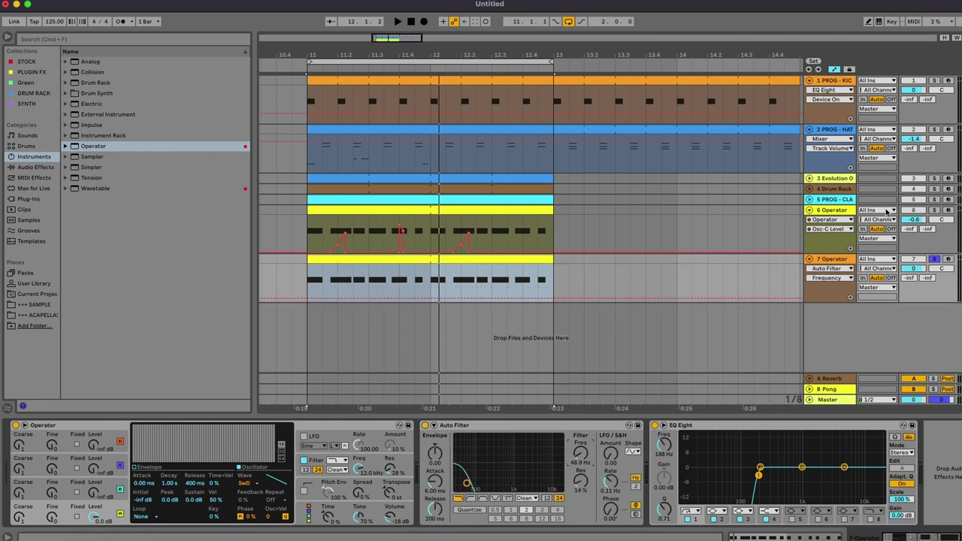
{"action": "key", "text": "space"}
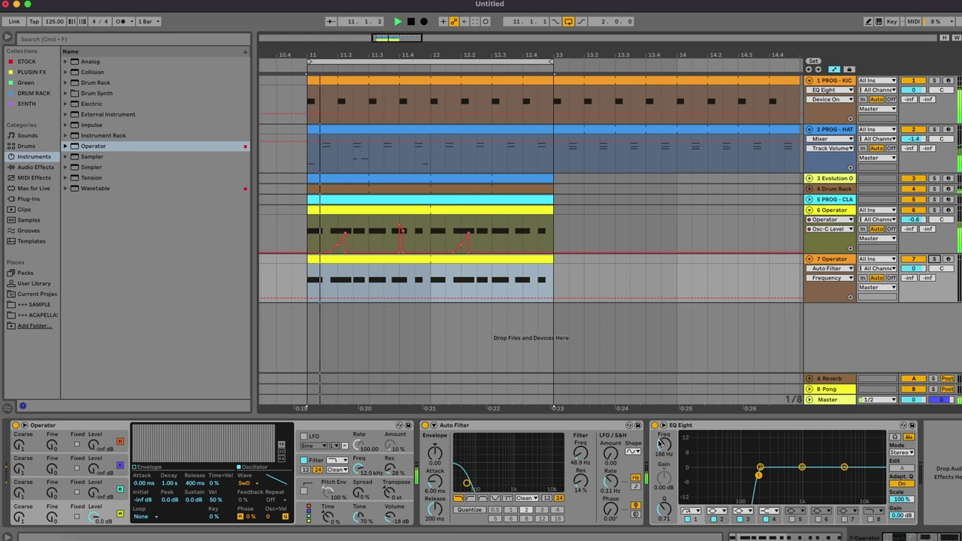
{"action": "left_click_drag", "start_coordinate": [583, 457], "coordinate": [584, 430]}
{"action": "key", "text": "space"}
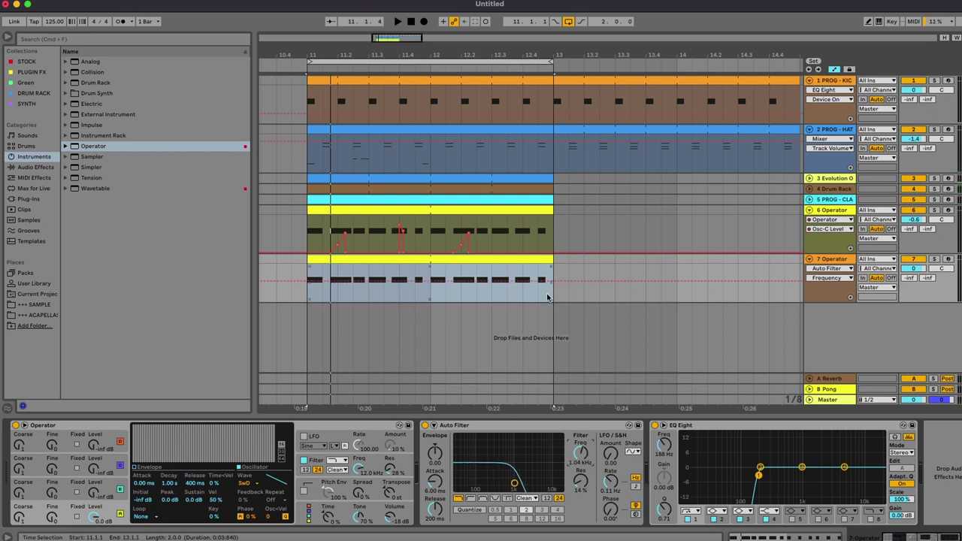
Draw Auto Filter frequency automation on the second Operator track: a falling sweep at 11.2.3, a short pulse at 11.3.2, and 26 Hz between them.
{"action": "left_click_drag", "start_coordinate": [359, 54], "coordinate": [357, 295]}
{"action": "key", "text": "b"}
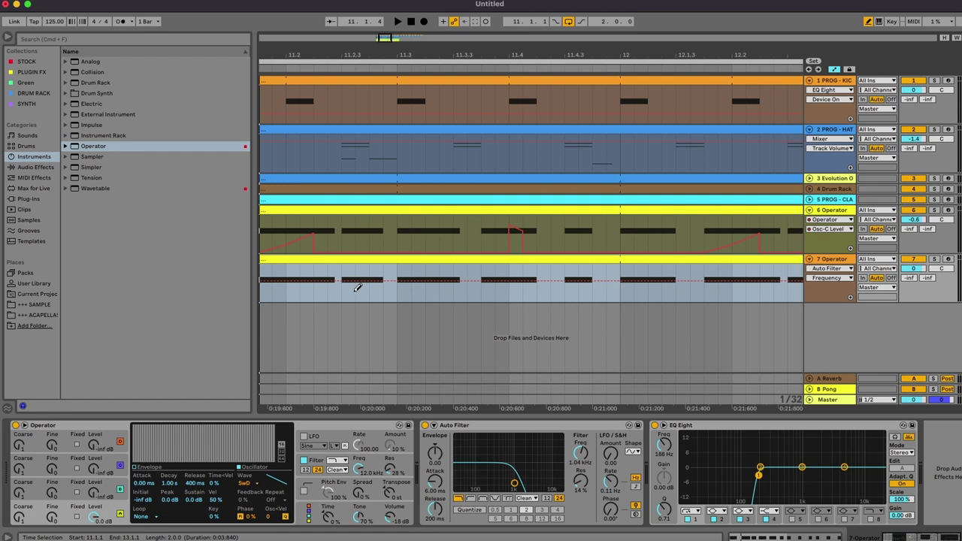
{"action": "mouse_move", "coordinate": [346, 296]}
{"action": "left_mouse_down"}
{"action": "mouse_move", "coordinate": [338, 279]}
{"action": "mouse_move", "coordinate": [340, 310]}
{"action": "left_mouse_up"}
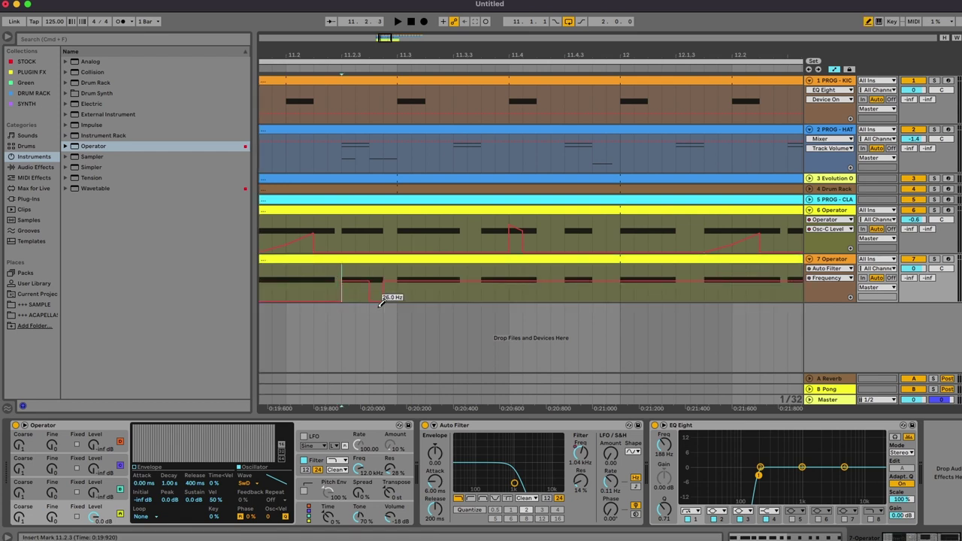
{"action": "left_click", "coordinate": [301, 276]}
{"action": "key", "text": "space"}
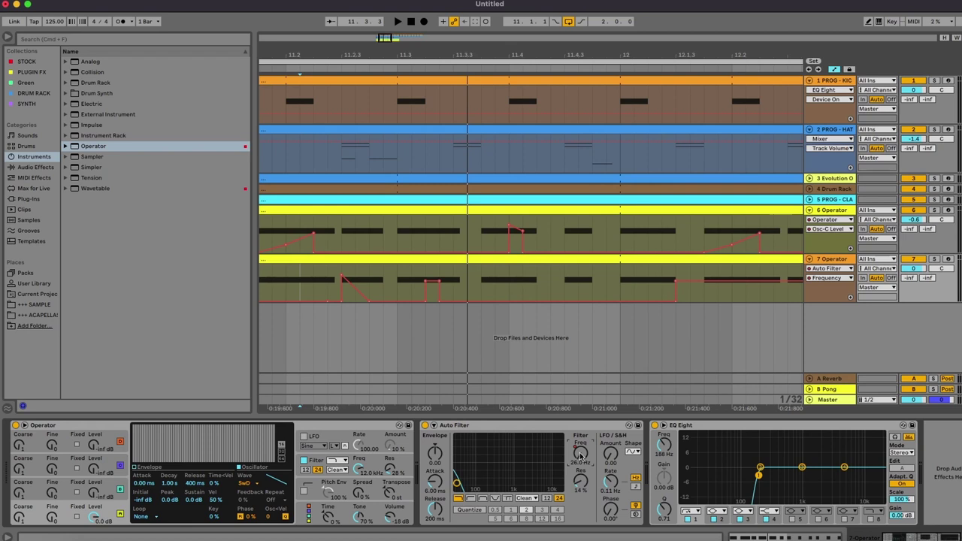
Override the second Operator track's automated Auto Filter frequency with 12.5 kHz, and hide and reshow the automation lanes.
{"action": "left_click_drag", "start_coordinate": [581, 456], "coordinate": [553, 342]}
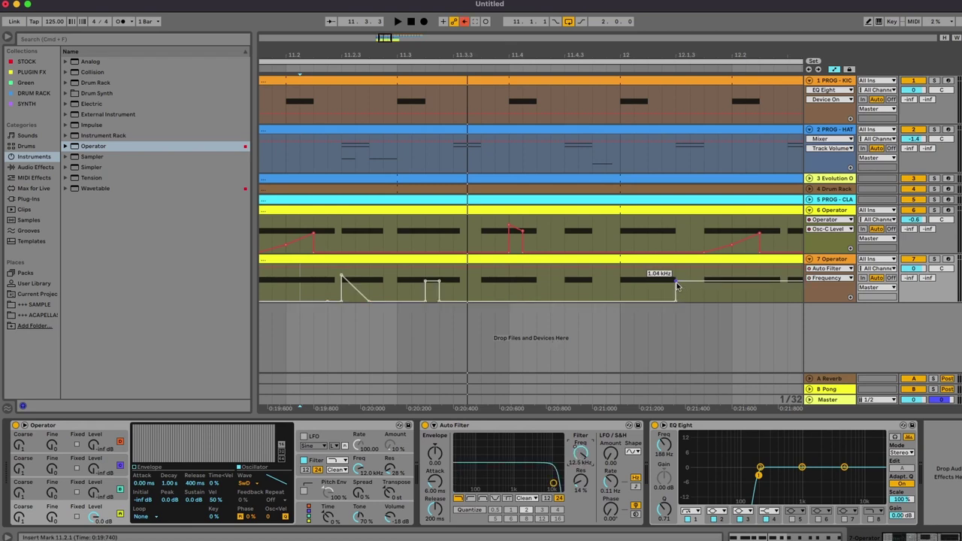
{"action": "left_click", "coordinate": [692, 341]}
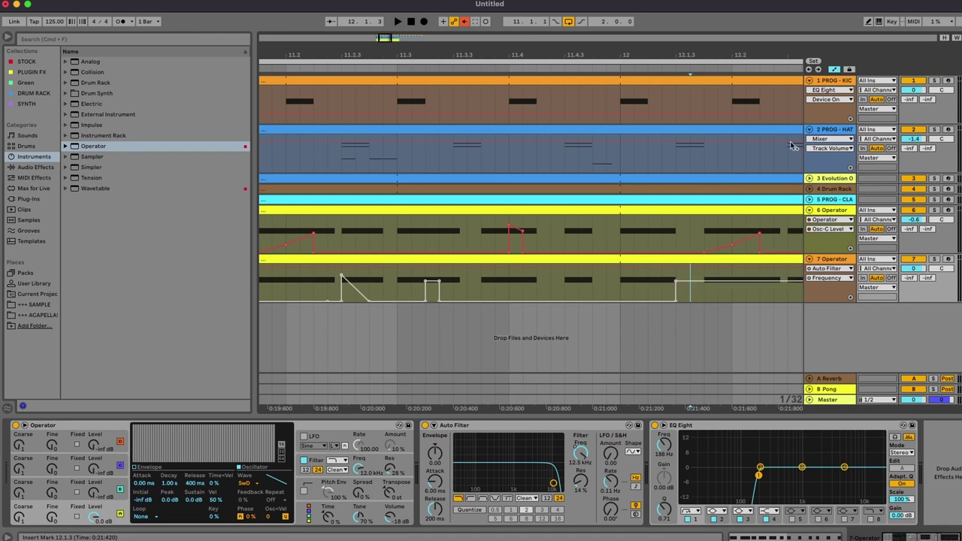
{"action": "left_click", "coordinate": [879, 22]}
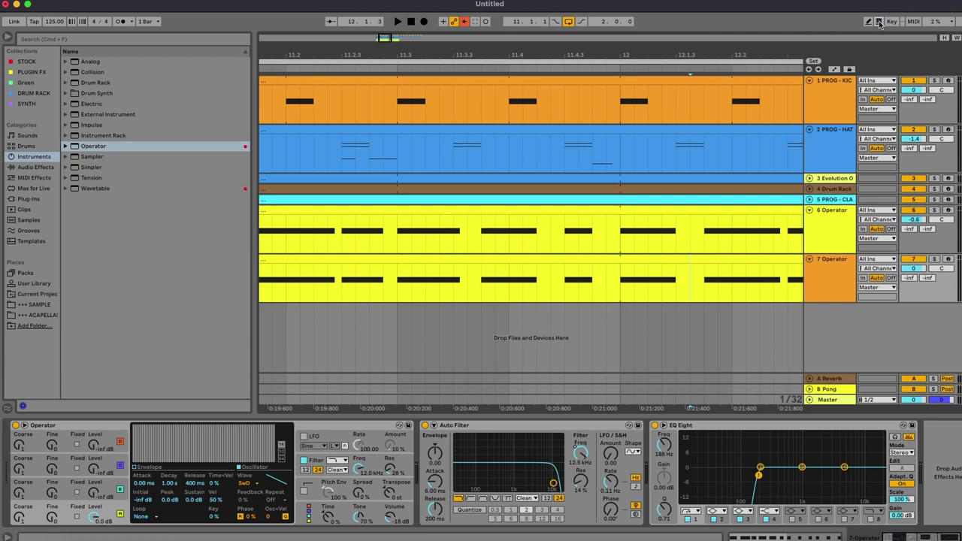
{"action": "left_click", "coordinate": [879, 22]}
Delete the 1.04 kHz breakpoint at 12.1.3 from the filter frequency automation and re-enable the overridden automation.
{"action": "left_click_drag", "start_coordinate": [645, 56], "coordinate": [642, 66]}
{"action": "left_click", "coordinate": [489, 259]}
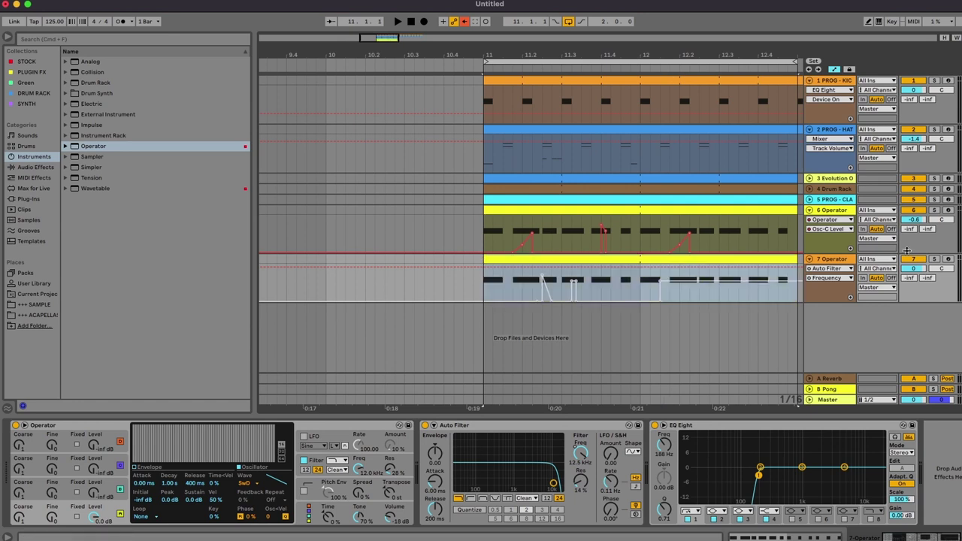
{"action": "left_click", "coordinate": [660, 283]}
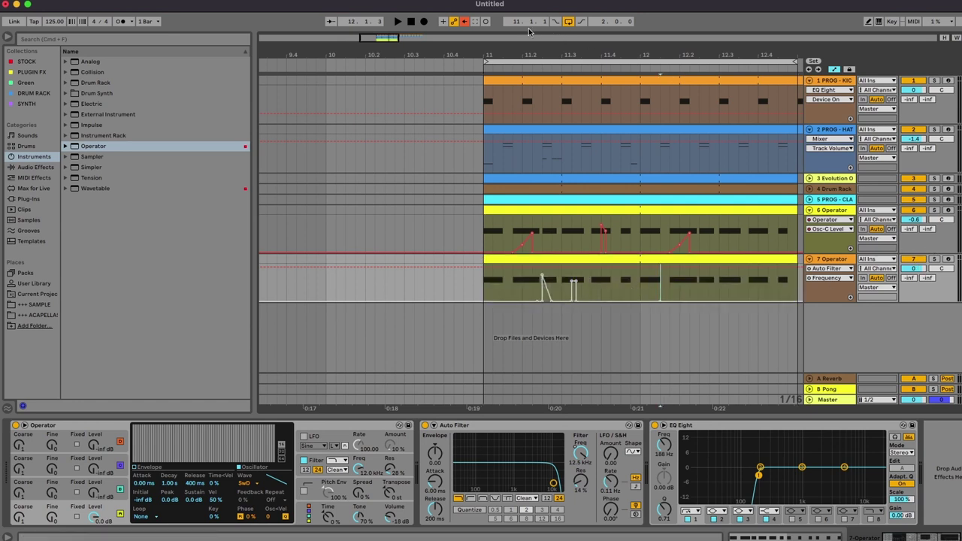
{"action": "left_click", "coordinate": [468, 21]}
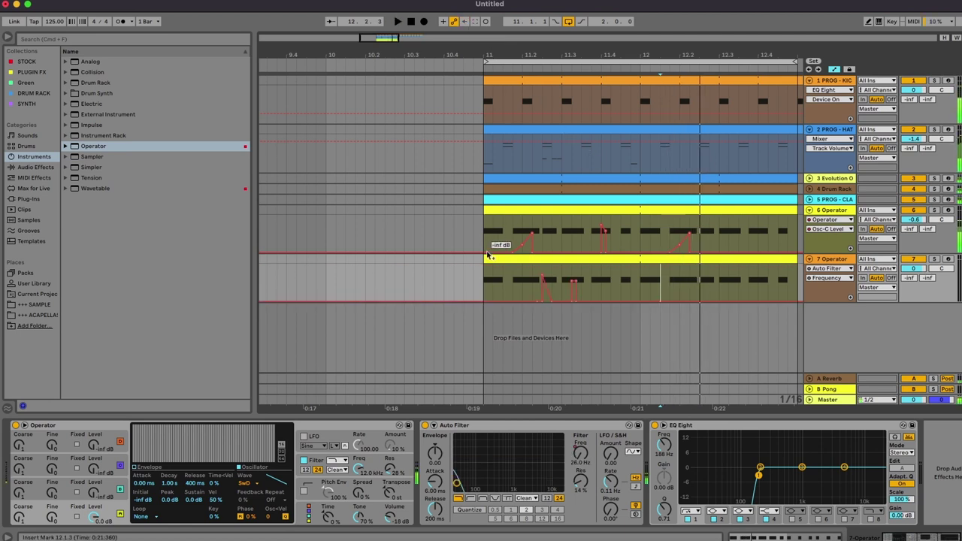
Try erasing the filter frequency pulse at 11.3.2 on the second Operator track, and undo the erasure.
{"action": "left_click", "coordinate": [485, 259]}
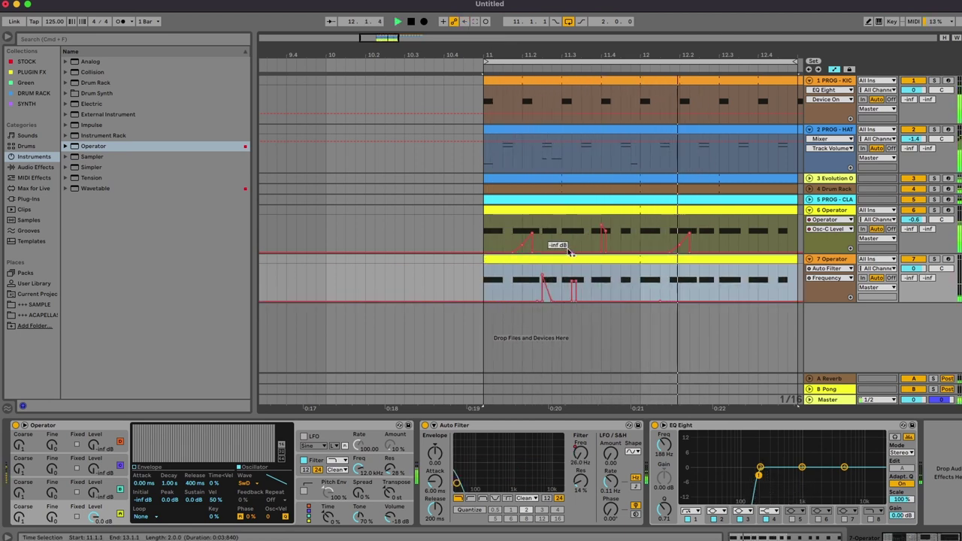
{"action": "left_click", "coordinate": [640, 277]}
{"action": "left_click_drag", "start_coordinate": [640, 276], "coordinate": [493, 286]}
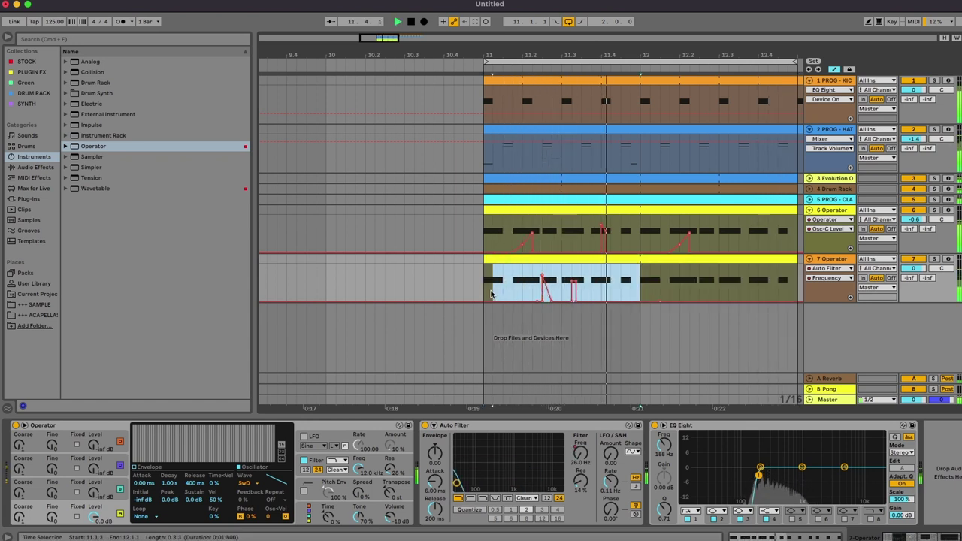
{"action": "key", "text": "b"}
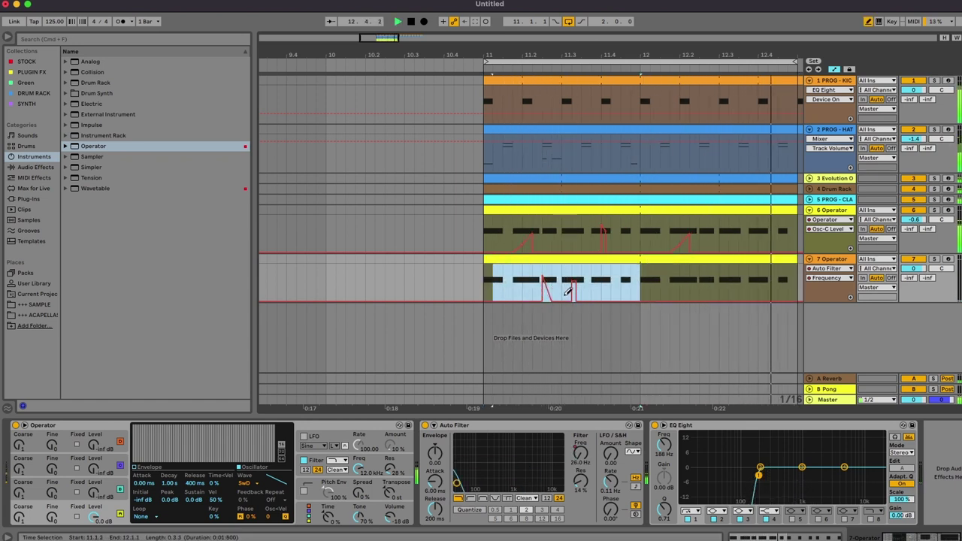
{"action": "left_click", "coordinate": [575, 299]}
{"action": "key", "text": "b"}
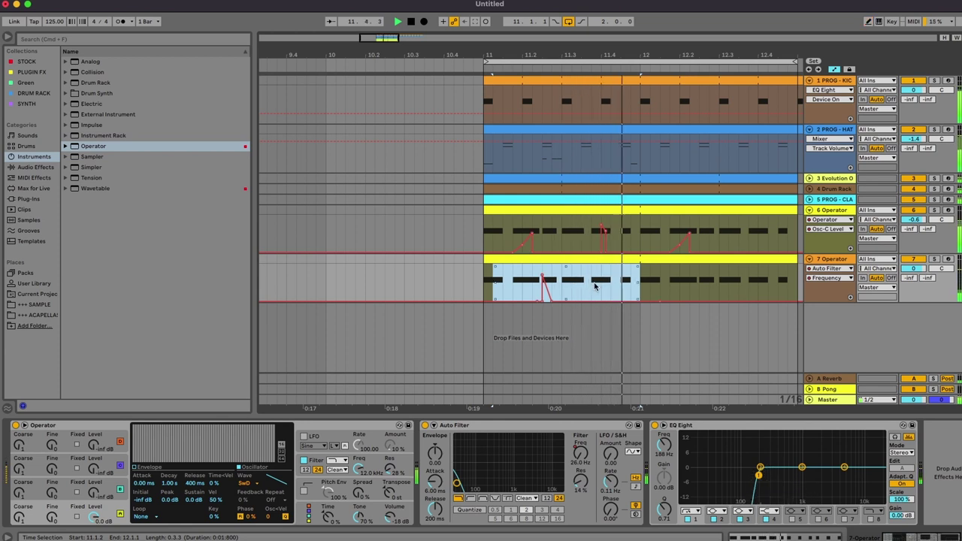
{"action": "key", "text": "super+z"}
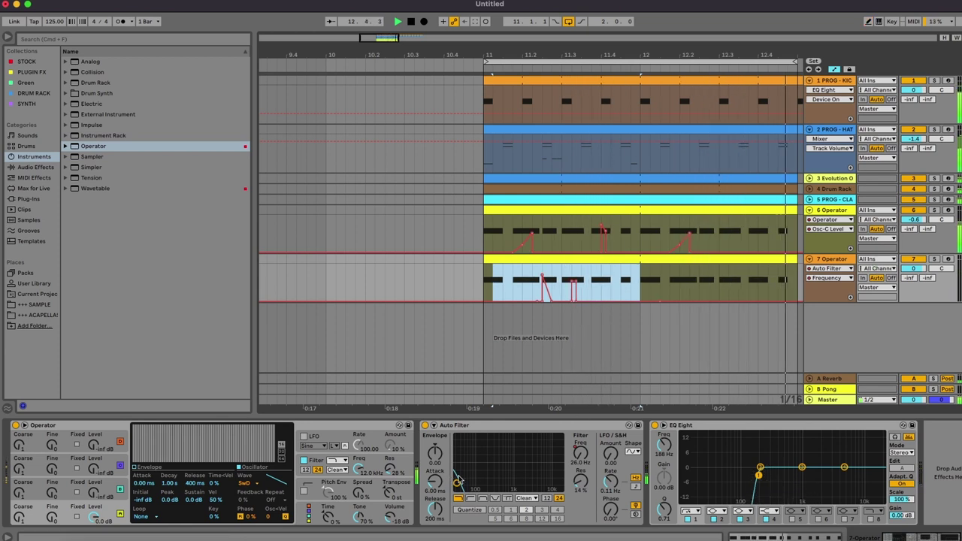
Raise the Auto Filter resonance to 48% and enable the second Operator's pitch envelope with its amount at 79%.
{"action": "left_click", "coordinate": [610, 454]}
{"action": "left_click_drag", "start_coordinate": [611, 454], "coordinate": [580, 449]}
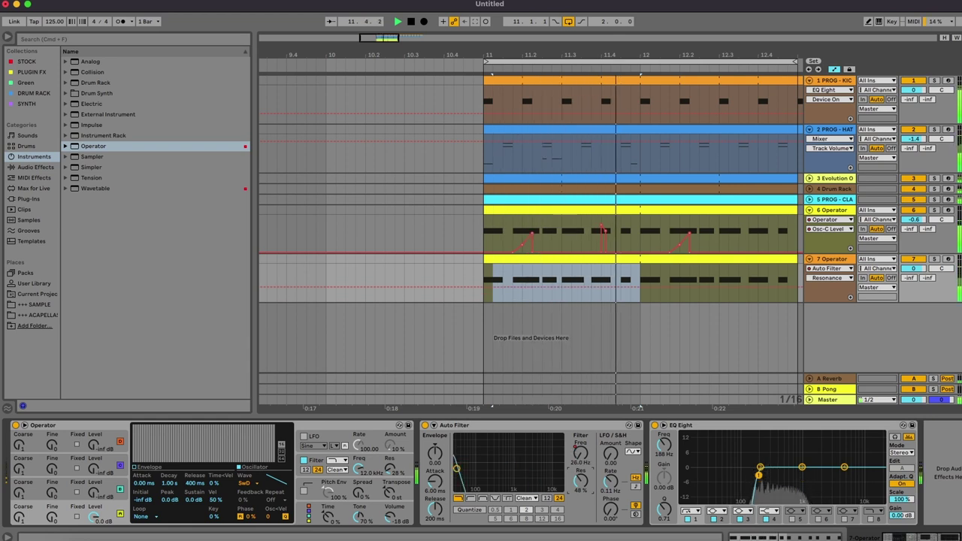
{"action": "left_click", "coordinate": [30, 510]}
{"action": "left_click", "coordinate": [150, 468]}
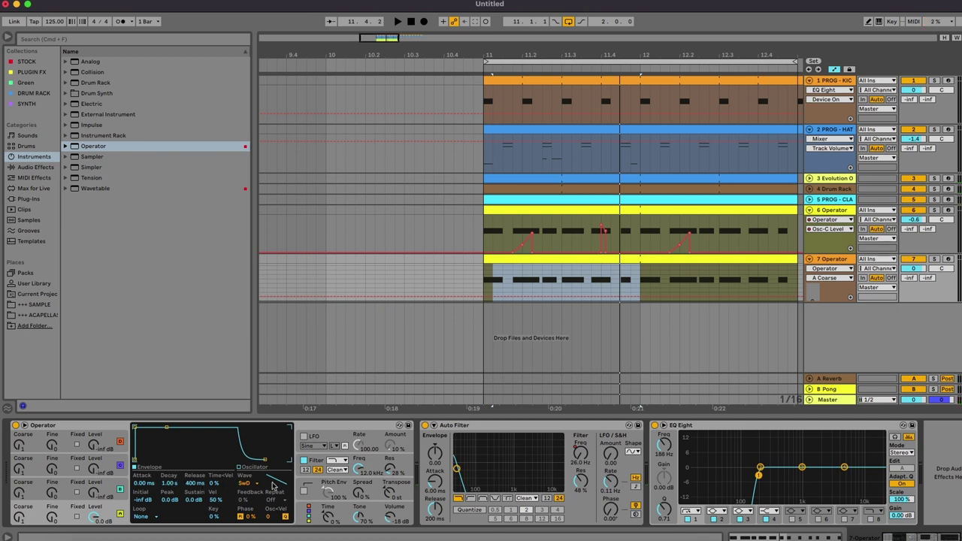
{"action": "left_click", "coordinate": [305, 492]}
{"action": "key", "text": "space"}
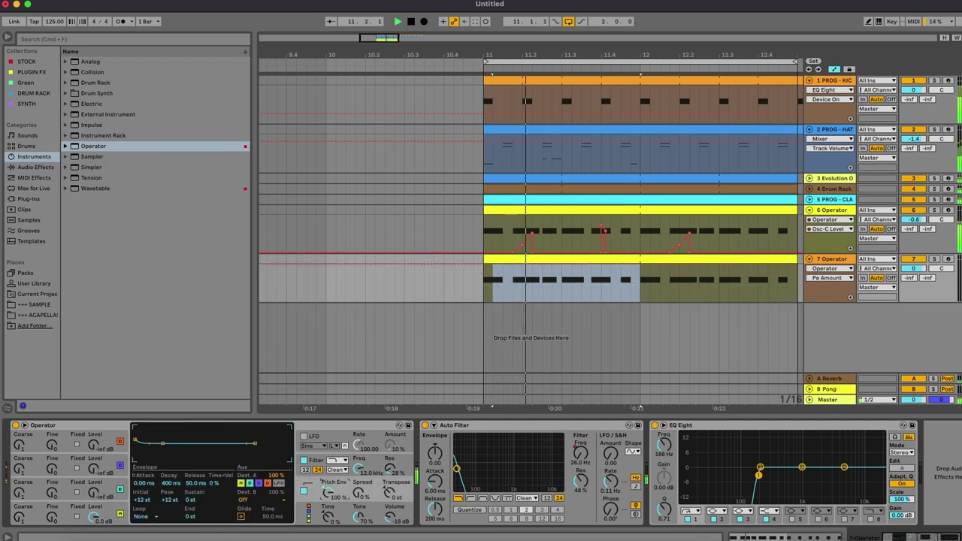
{"action": "left_click", "coordinate": [304, 491]}
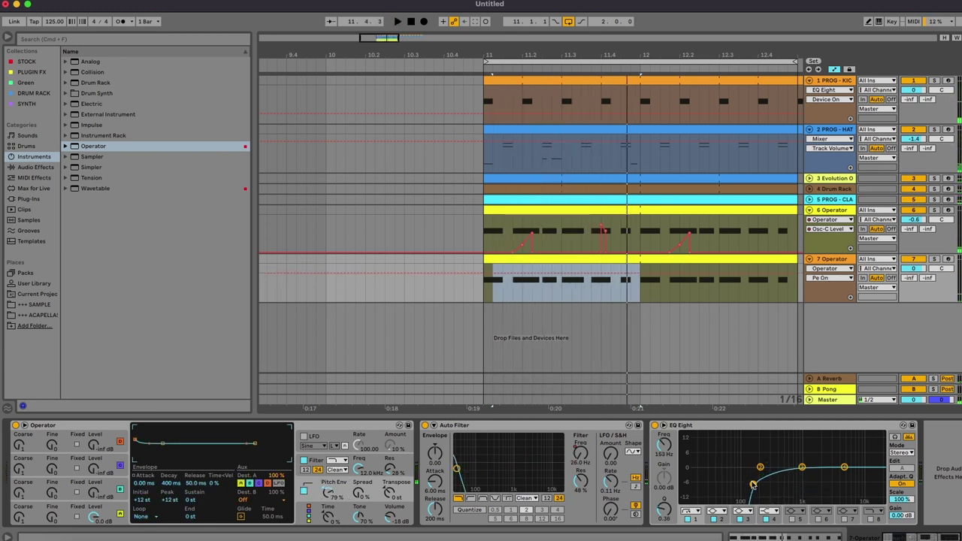
Shape EQ Eight with band 1 at 153 Hz and band 3 boosted 3.35 dB at 599 Hz, and lower the Auto Filter resonance to 12%.
{"action": "left_click", "coordinate": [802, 468]}
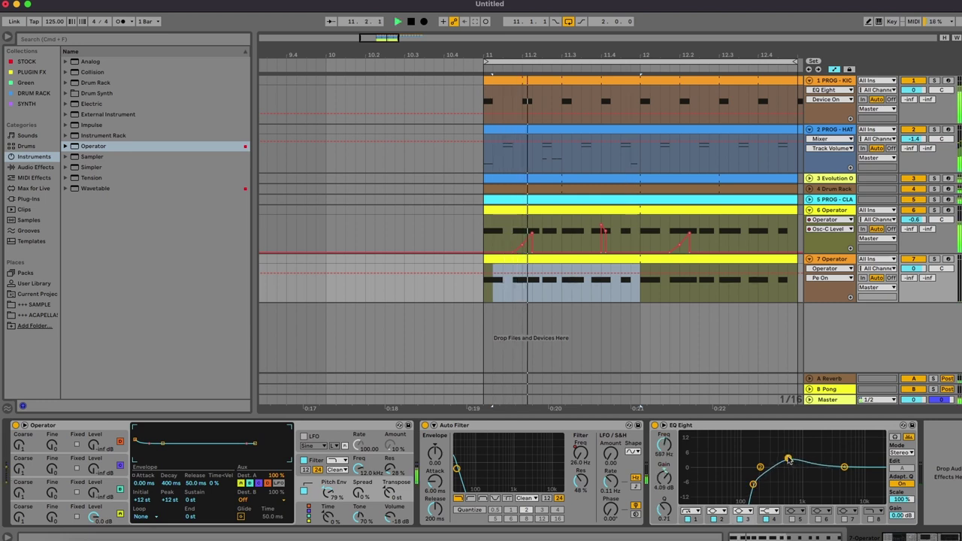
{"action": "left_click_drag", "start_coordinate": [788, 458], "coordinate": [789, 460]}
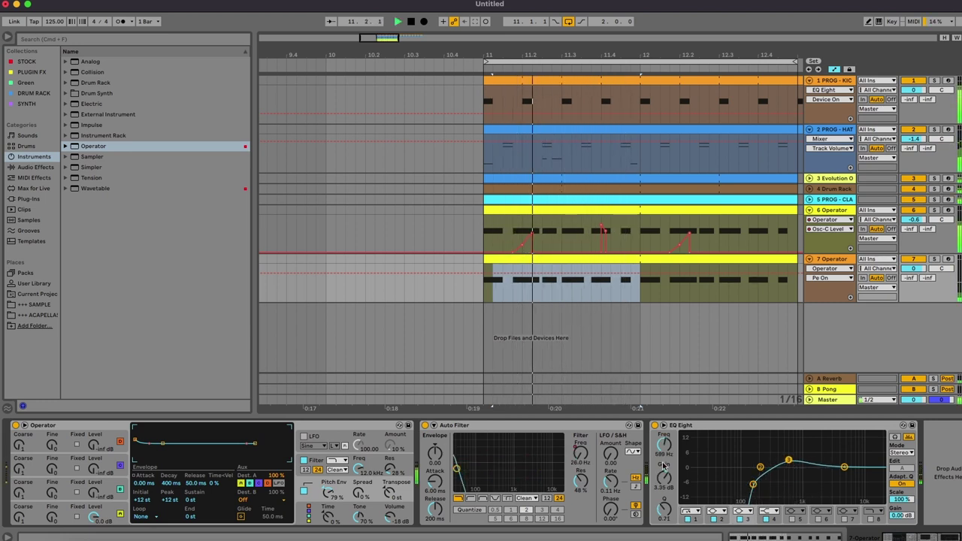
{"action": "mouse_move", "coordinate": [581, 481]}
{"action": "left_mouse_down"}
{"action": "mouse_move", "coordinate": [580, 503]}
{"action": "mouse_move", "coordinate": [580, 487]}
{"action": "left_mouse_up"}
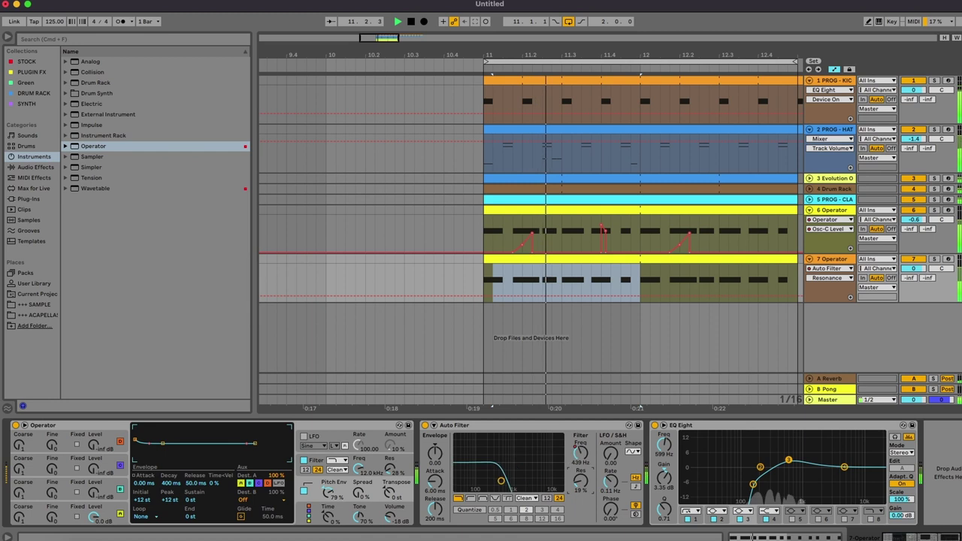
{"action": "key", "text": "space"}
{"action": "key", "text": "space"}
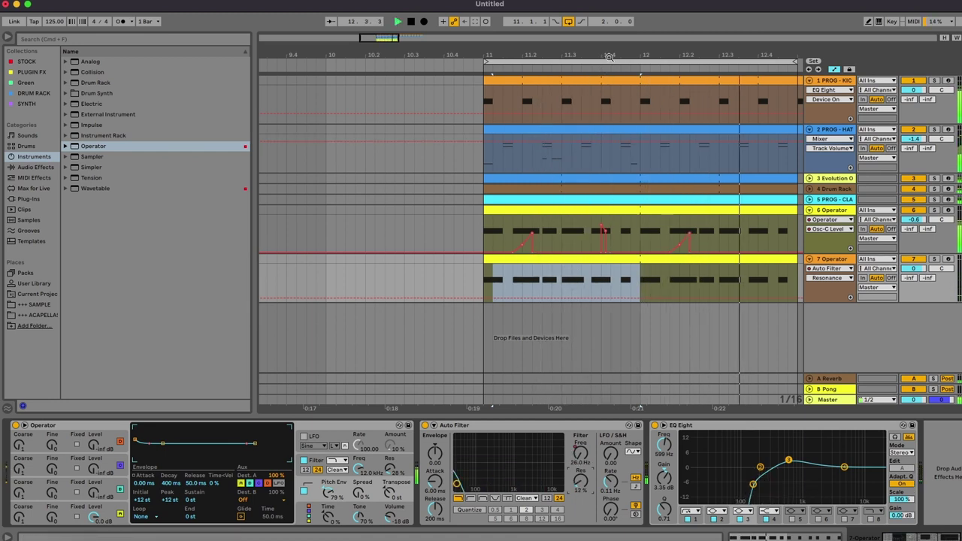
Set the second Operator track's Reverb send to -12.2 dB and its volume to 2.4 dB while auditioning the mix.
{"action": "scroll", "coordinate": [604, 91], "scroll_direction": "down", "scroll_amount": 5}
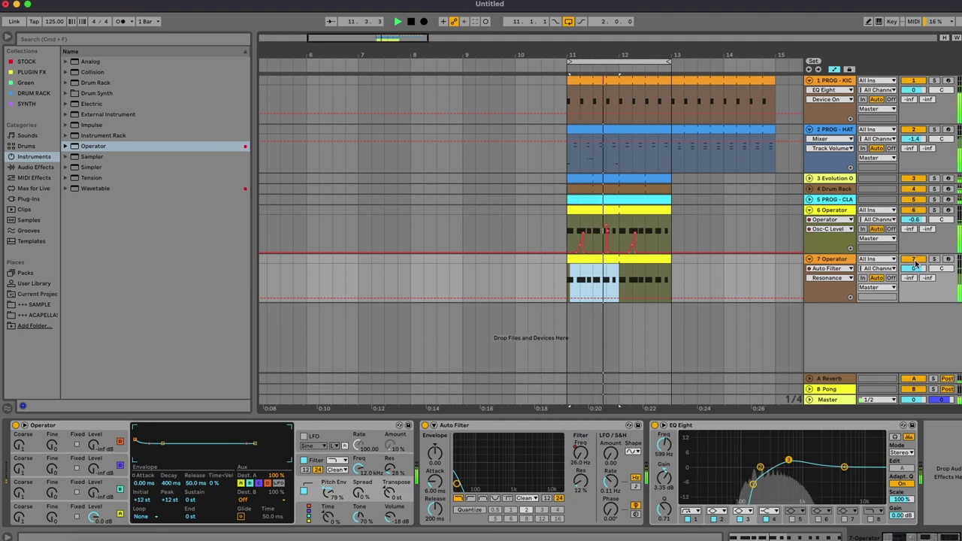
{"action": "left_click", "coordinate": [909, 278]}
{"action": "key", "text": "space"}
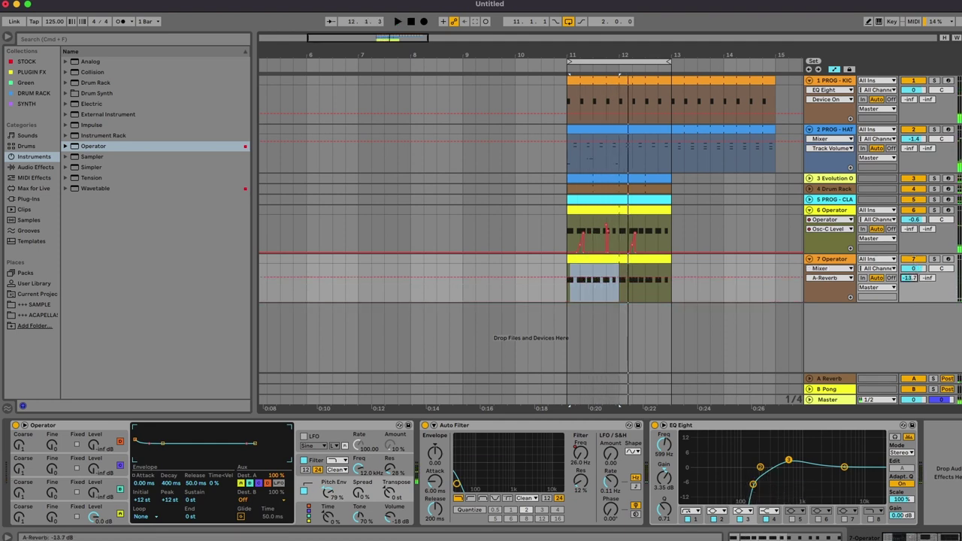
{"action": "key", "text": "space"}
{"action": "left_click_drag", "start_coordinate": [913, 269], "coordinate": [915, 260]}
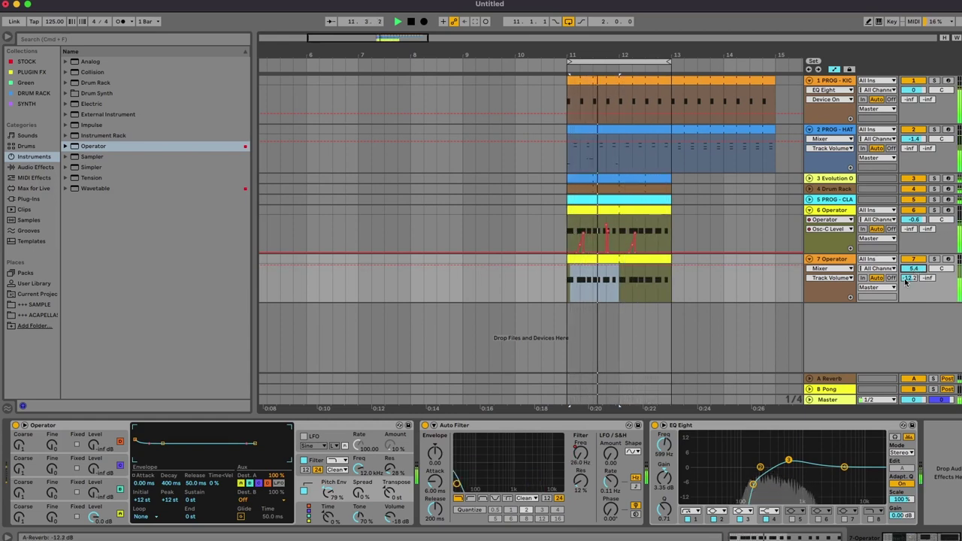
{"action": "left_click_drag", "start_coordinate": [907, 268], "coordinate": [906, 272]}
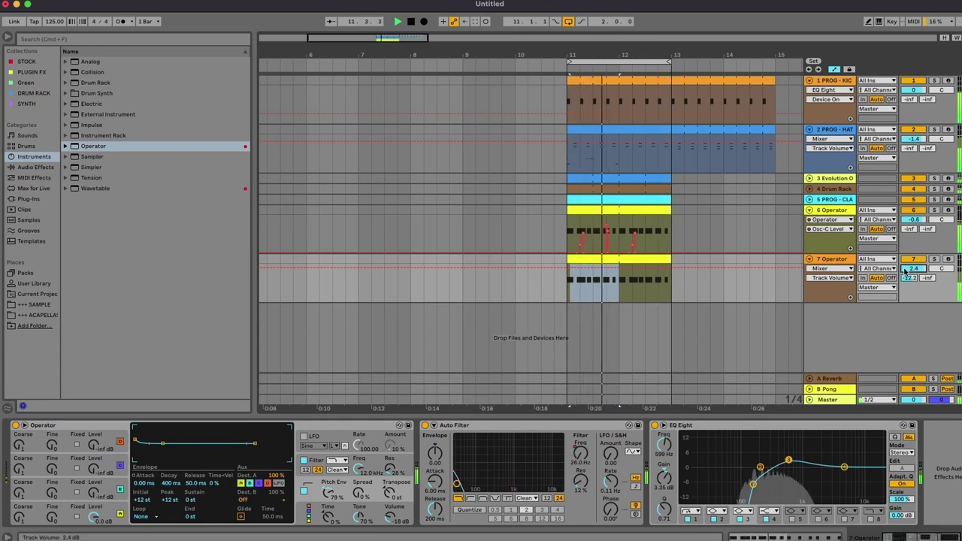
{"action": "key", "text": "space"}
Fold the two Operator tracks in the arrangement.
{"action": "left_click", "coordinate": [810, 210]}
{"action": "left_click", "coordinate": [810, 220]}
{"action": "left_click", "coordinate": [801, 248]}
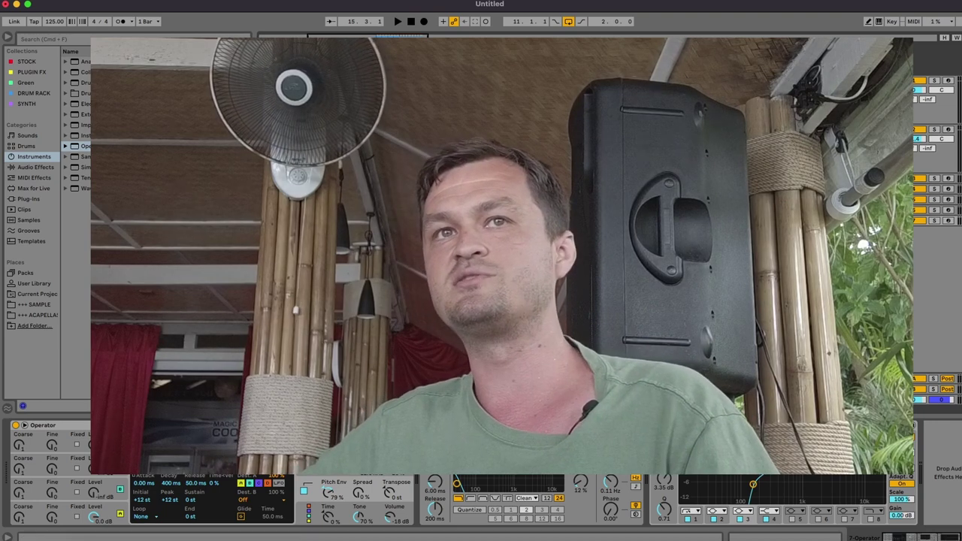
Unfold the second Operator track and mute it, comparing the groove with and without the saw layer.
{"action": "key", "text": "u"}
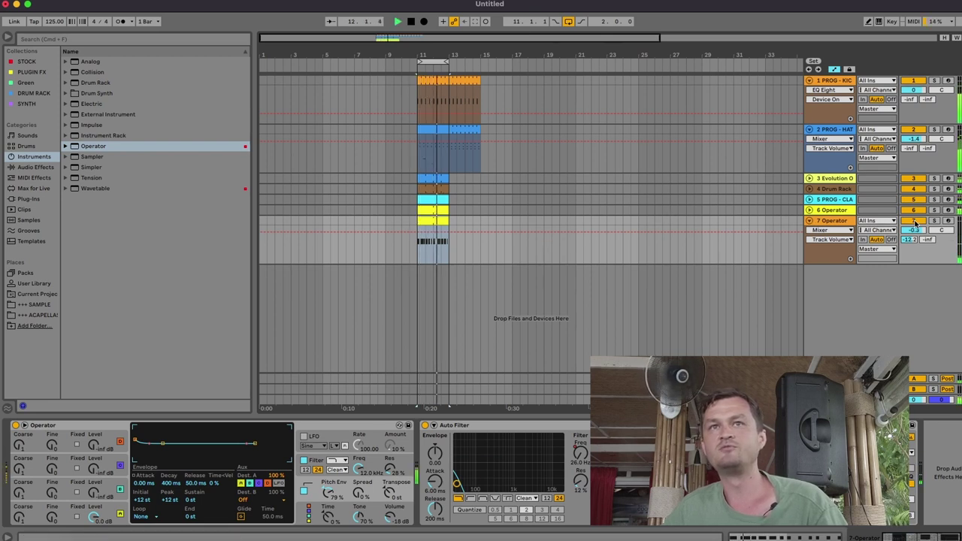
{"action": "left_click", "coordinate": [910, 223]}
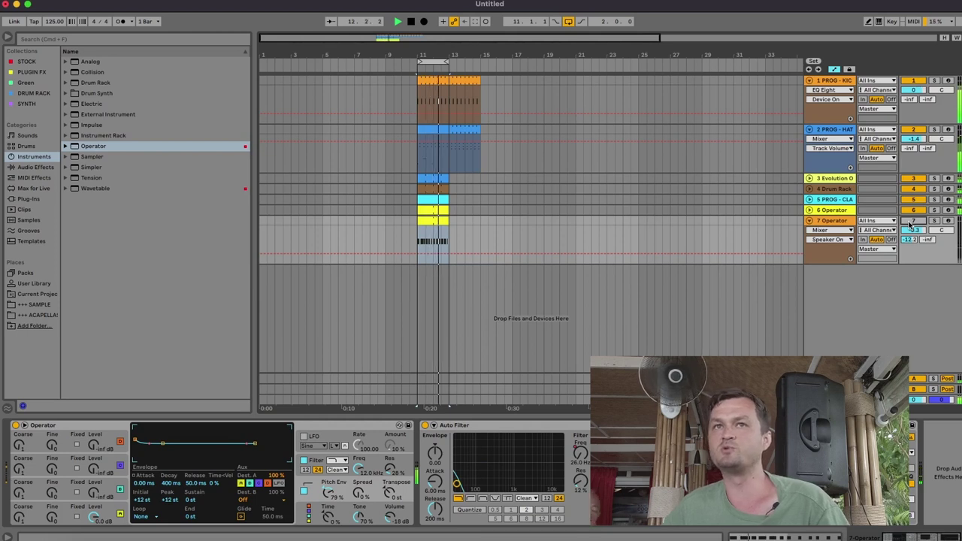
{"action": "left_click", "coordinate": [911, 223]}
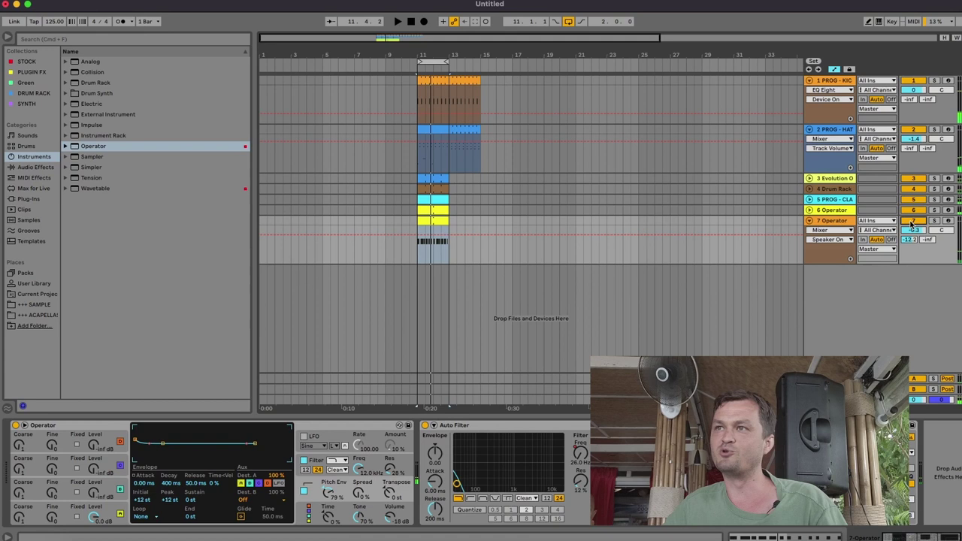
Lower oscillator B's level to -24 dB on the first Operator bass track and play the groove.
{"action": "left_click", "coordinate": [846, 211]}
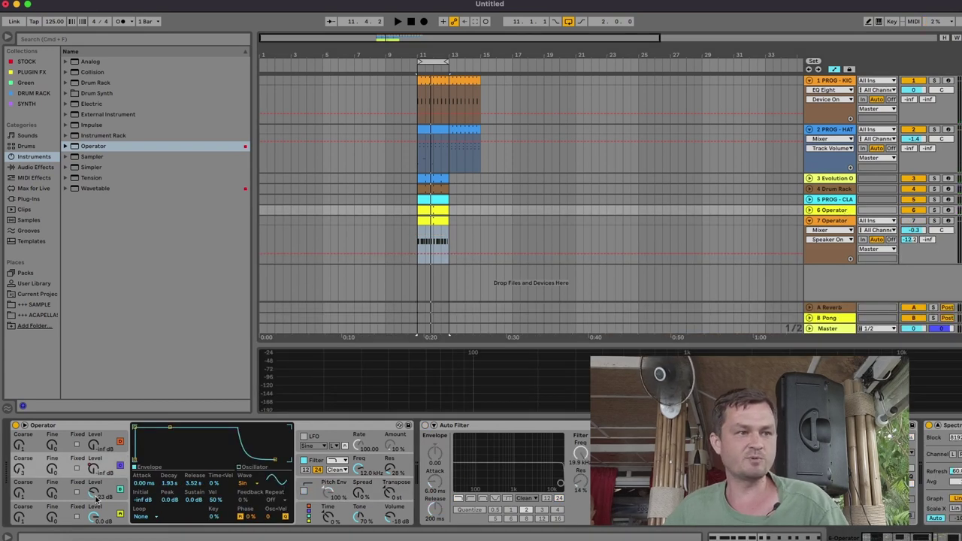
{"action": "left_click_drag", "start_coordinate": [95, 497], "coordinate": [95, 498]}
{"action": "key", "text": "space"}
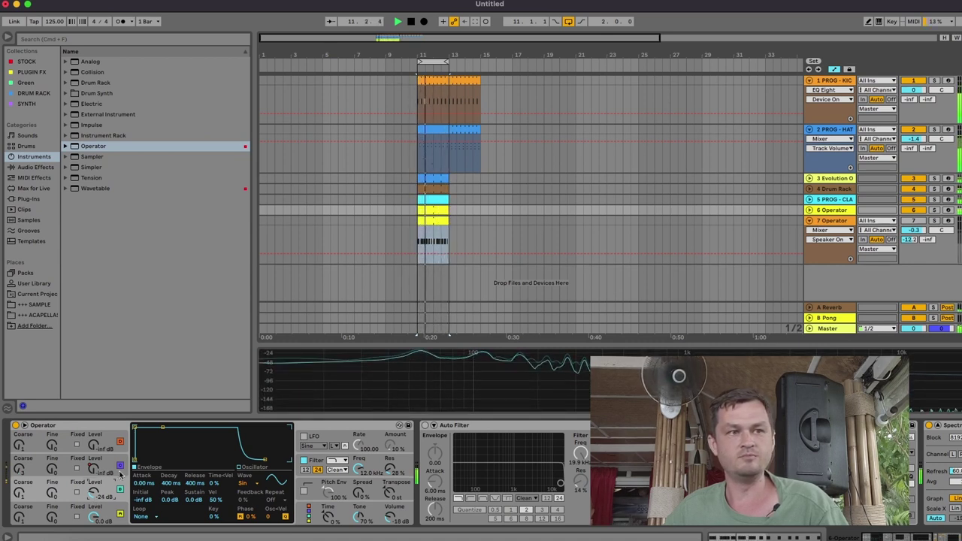
Enable the first Operator's pitch envelope at 100%, lengthening its attack and setting its decay to 60.0 s during playback.
{"action": "left_click", "coordinate": [304, 489]}
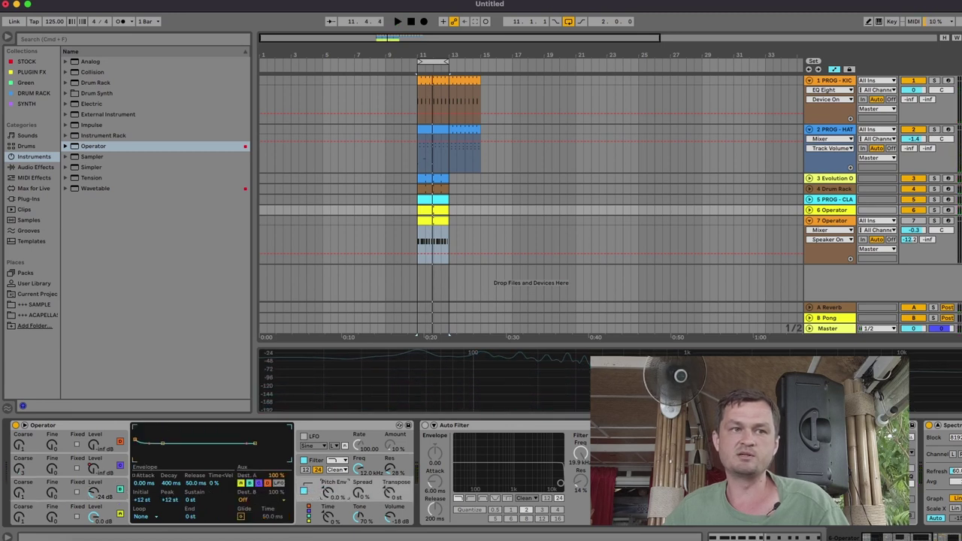
{"action": "left_click_drag", "start_coordinate": [174, 487], "coordinate": [170, 444]}
{"action": "key", "text": "space"}
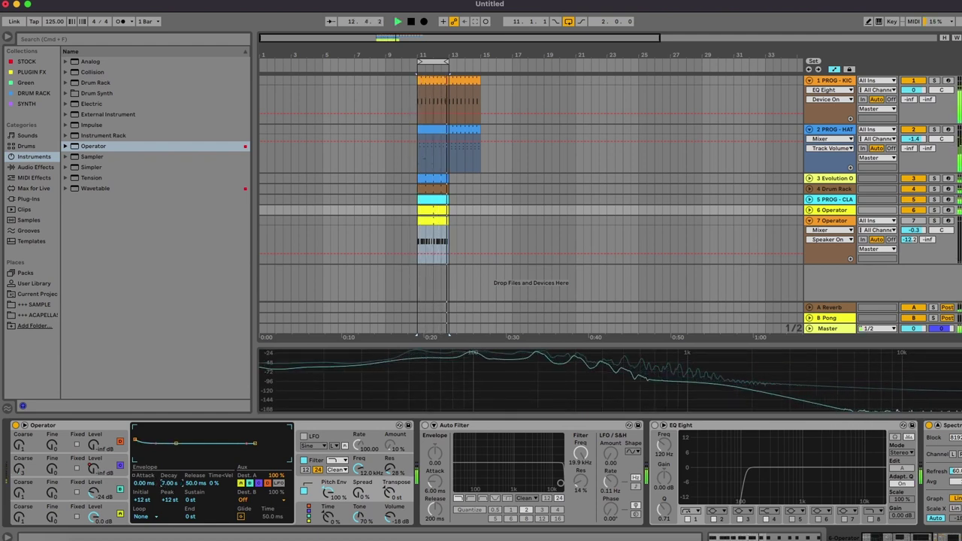
{"action": "left_click_drag", "start_coordinate": [153, 484], "coordinate": [153, 444]}
{"action": "left_click_drag", "start_coordinate": [167, 493], "coordinate": [167, 449]}
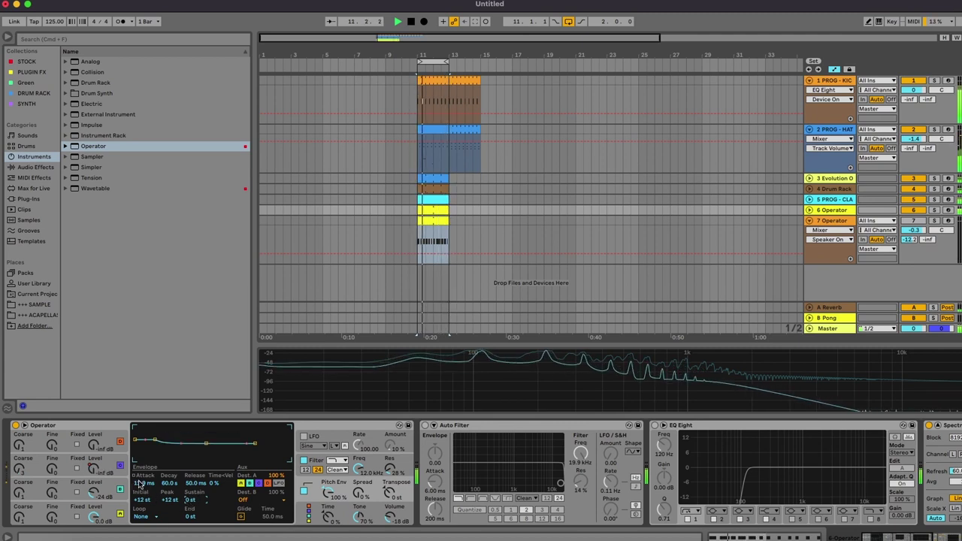
Shorten the pitch envelope's attack to 0.56 ms and its decay to 816 ms during playback, and switch the envelope off.
{"action": "left_click_drag", "start_coordinate": [135, 482], "coordinate": [135, 512]}
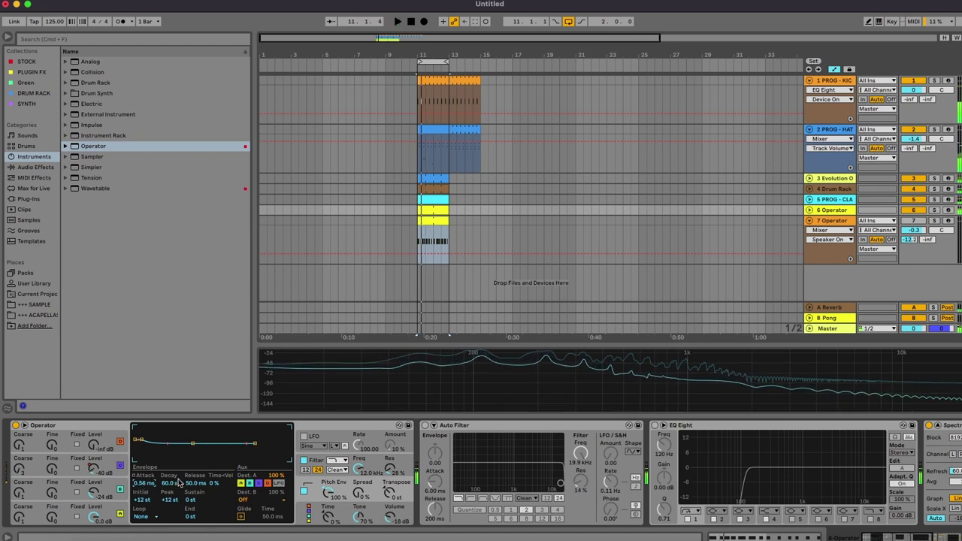
{"action": "mouse_move", "coordinate": [169, 483]}
{"action": "left_mouse_down"}
{"action": "mouse_move", "coordinate": [169, 506]}
{"action": "mouse_move", "coordinate": [169, 488]}
{"action": "left_mouse_up"}
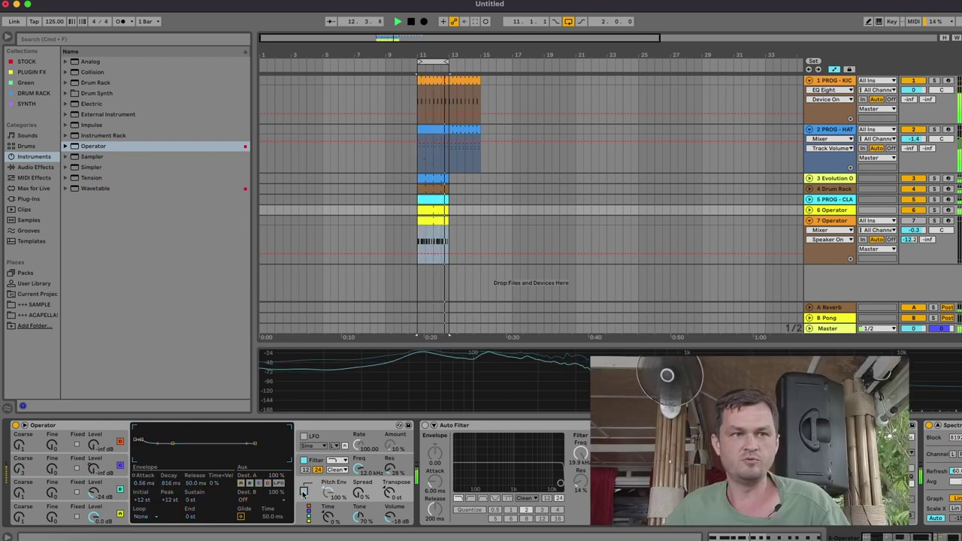
{"action": "key", "text": "space"}
Fold the kick track in the arrangement.
{"action": "key", "text": "minus"}
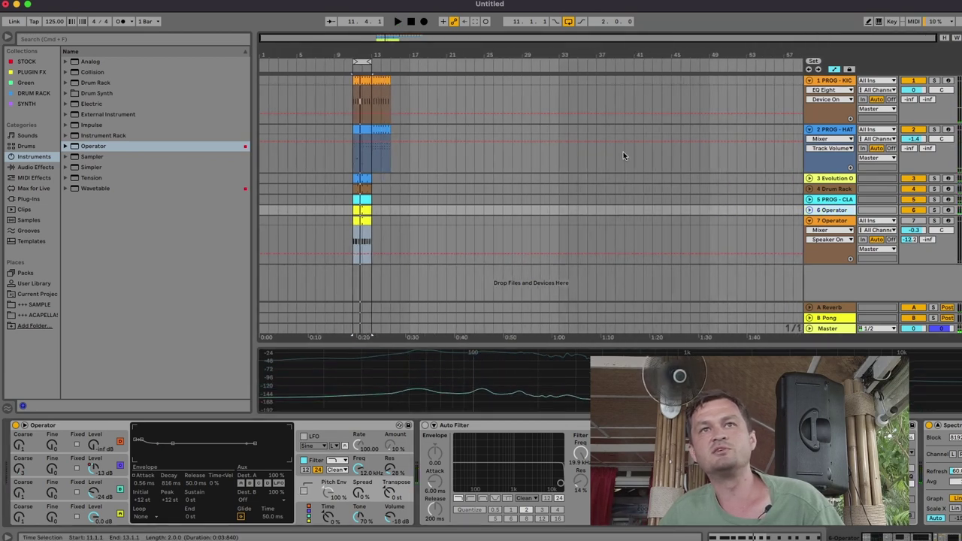
{"action": "left_click", "coordinate": [812, 222]}
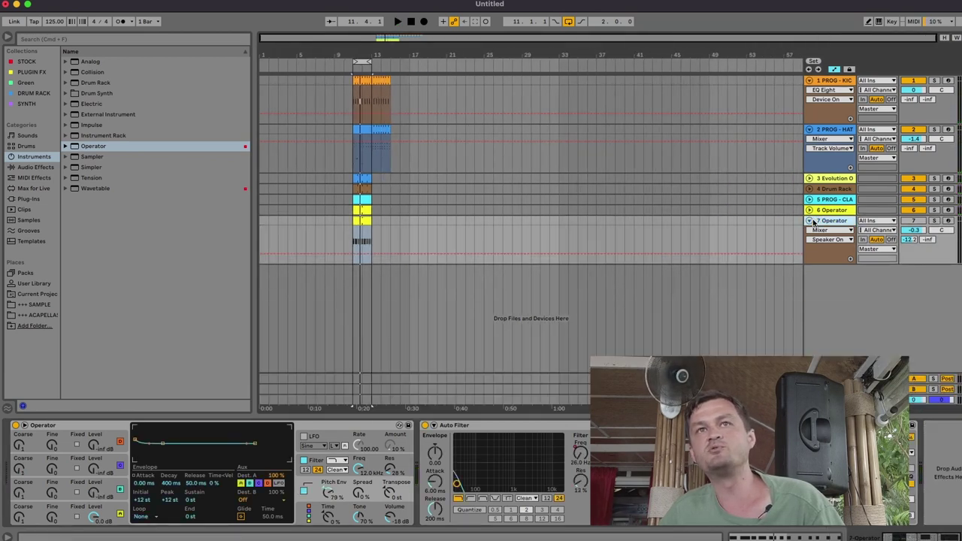
{"action": "left_click", "coordinate": [814, 132]}
{"action": "left_click", "coordinate": [810, 80]}
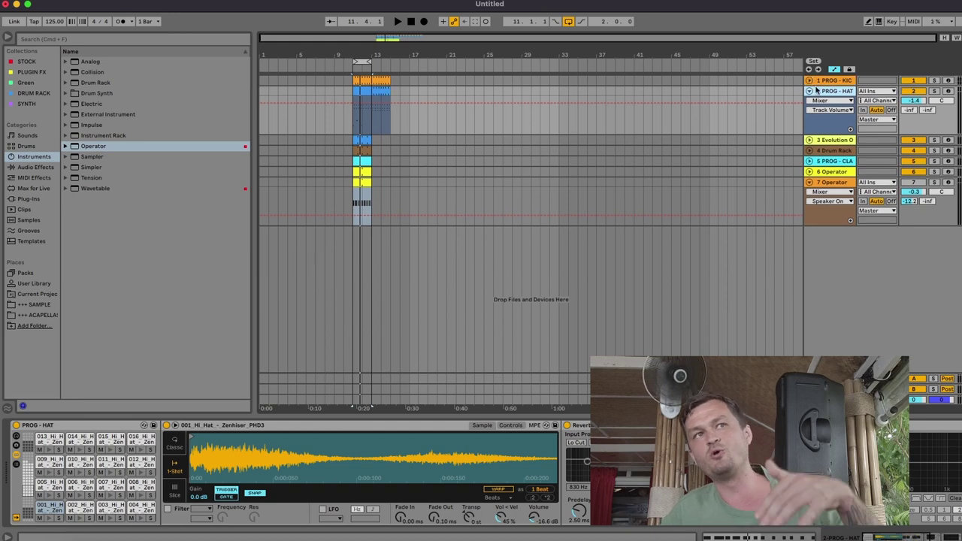
Unfold the first Operator bass track and duplicate it.
{"action": "left_click", "coordinate": [809, 172]}
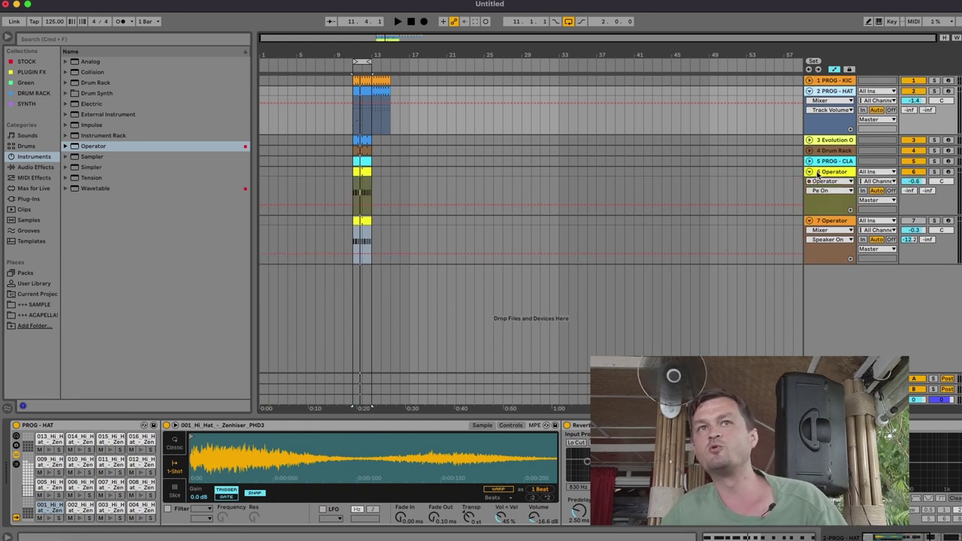
{"action": "left_click", "coordinate": [843, 175]}
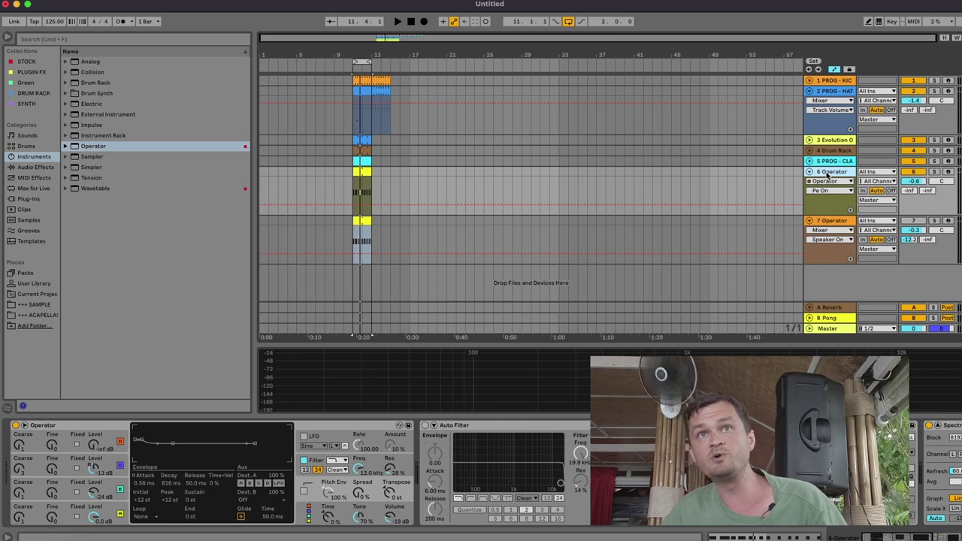
{"action": "key", "text": "super+d"}
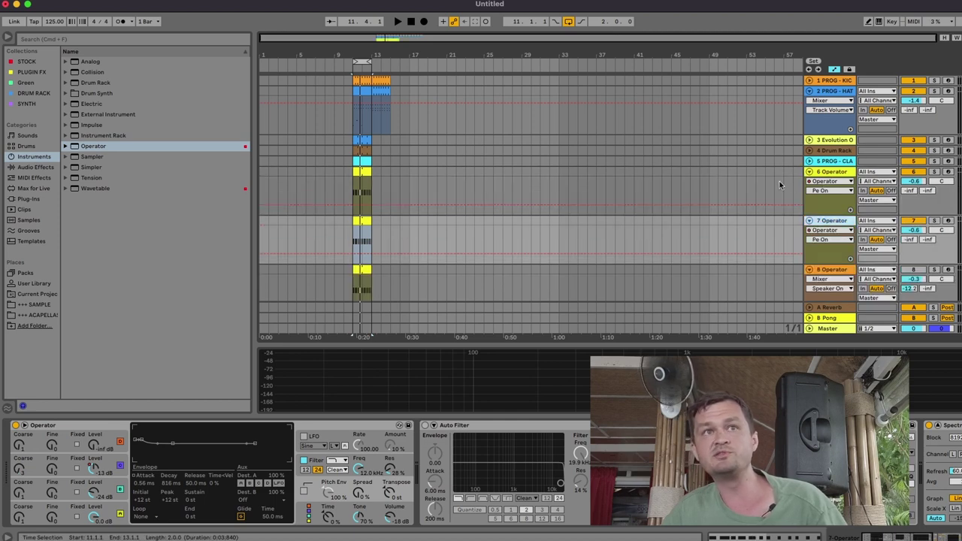
Lengthen the first A0 note in the duplicated Operator track's clip to fill the whole one-bar loop.
{"action": "double_click", "coordinate": [361, 220]}
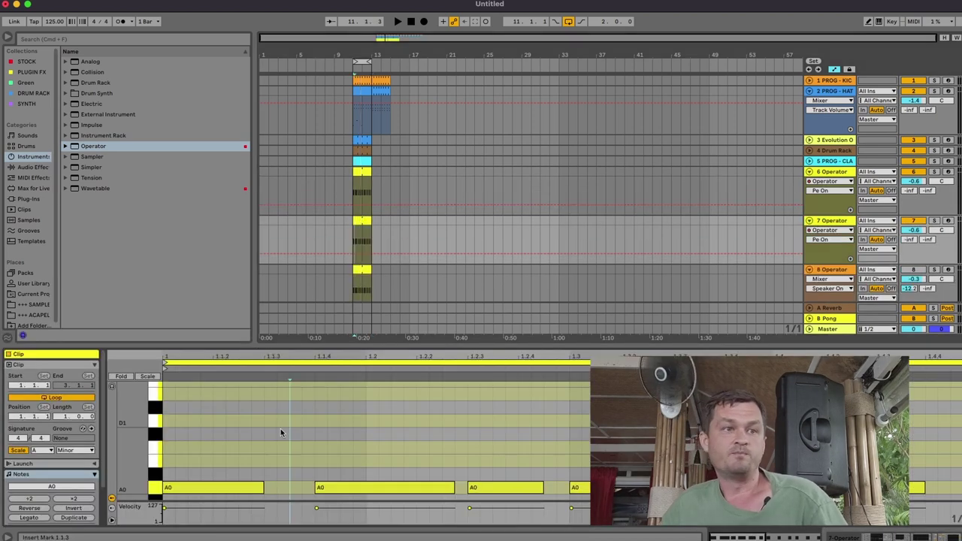
{"action": "left_click_drag", "start_coordinate": [263, 488], "coordinate": [873, 487]}
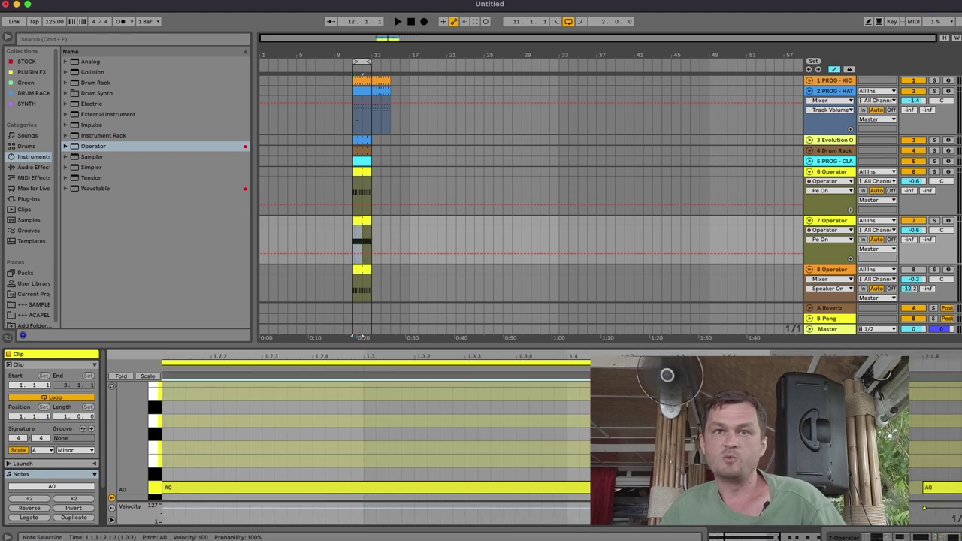
Delete oscillator C's level automation on the duplicated Operator track and raise its EQ Eight low cut to 240 Hz.
{"action": "left_click", "coordinate": [837, 219]}
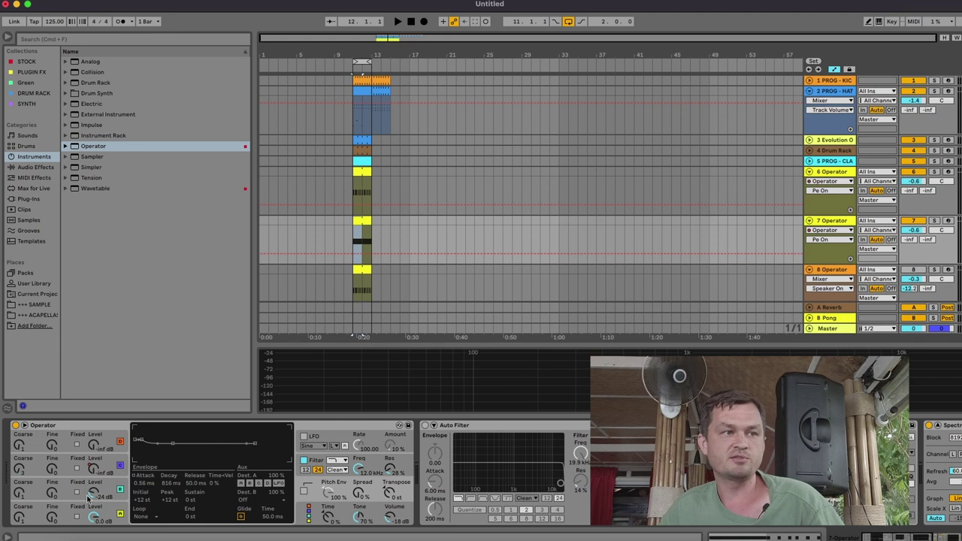
{"action": "right_click", "coordinate": [91, 471]}
{"action": "left_click", "coordinate": [118, 501]}
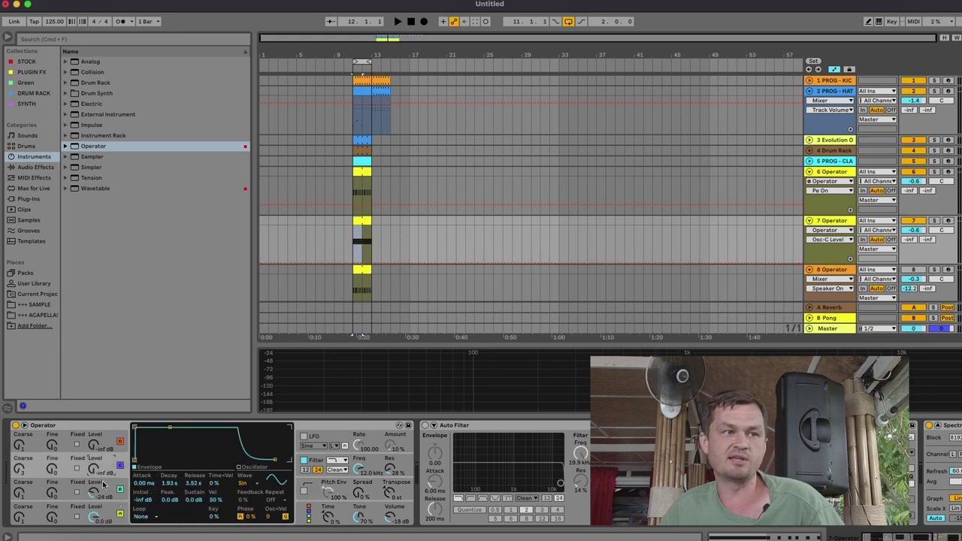
{"action": "left_click", "coordinate": [98, 494]}
{"action": "left_click_drag", "start_coordinate": [189, 498], "coordinate": [194, 493]}
{"action": "key", "text": "space"}
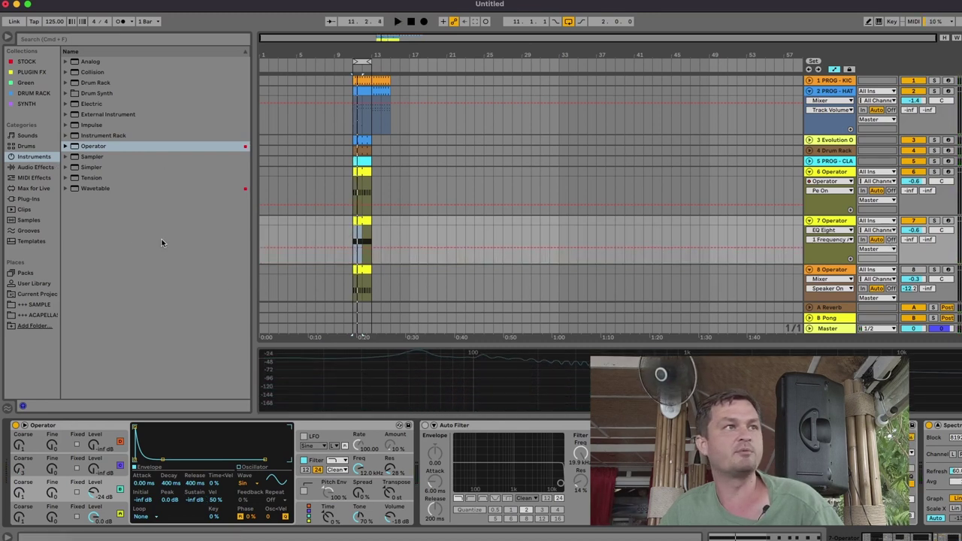
Add an Arpeggiator at a 1/16 rate before the duplicated Operator and set oscillator B's decay to 2.72 s.
{"action": "left_click", "coordinate": [38, 178]}
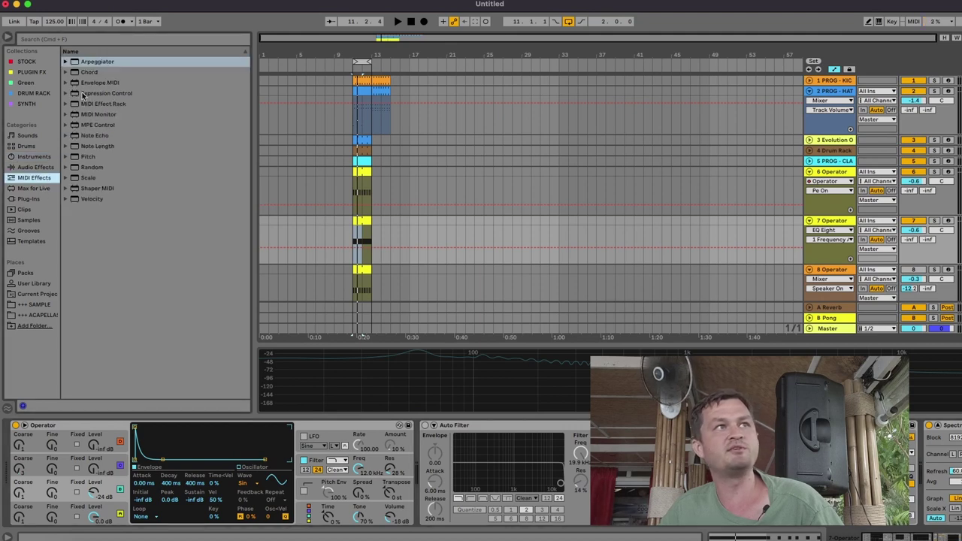
{"action": "double_click", "coordinate": [98, 62]}
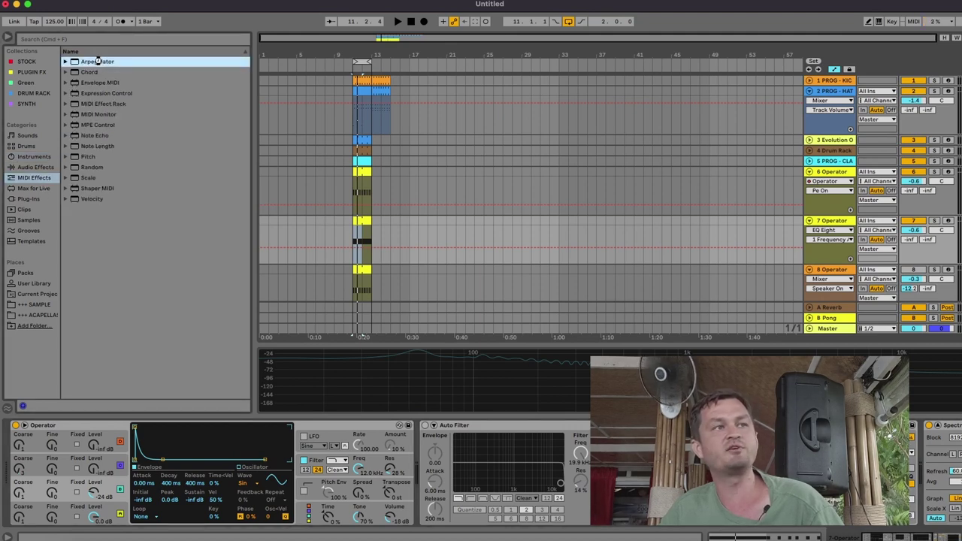
{"action": "left_click_drag", "start_coordinate": [60, 479], "coordinate": [85, 471]}
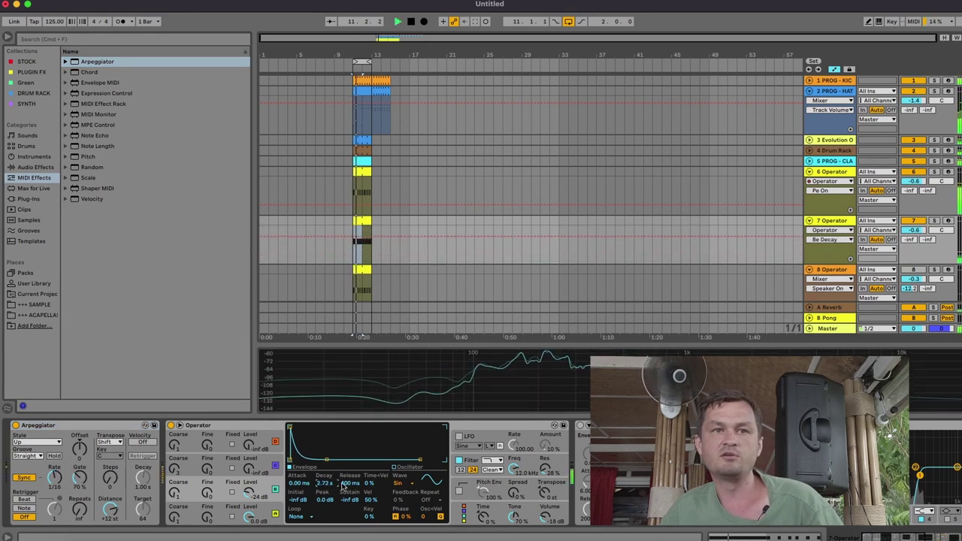
Transpose the duplicated Operator's sound up +12 st and play the groove.
{"action": "left_click", "coordinate": [551, 491]}
{"action": "left_click_drag", "start_coordinate": [551, 491], "coordinate": [552, 476]}
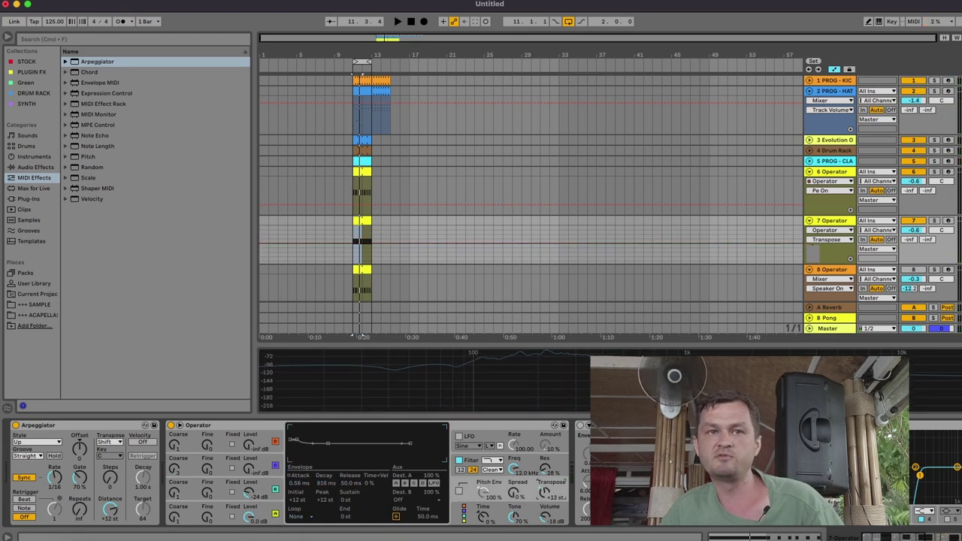
{"action": "key", "text": "space"}
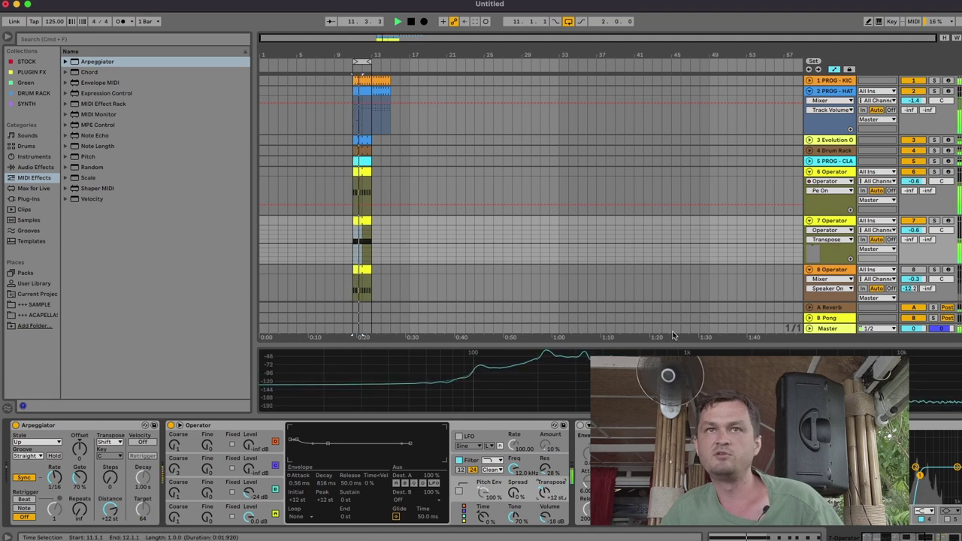
Lower the duplicated Operator track's volume to -1.6 dB and adjust its Compressor threshold during playback.
{"action": "left_click_drag", "start_coordinate": [912, 230], "coordinate": [913, 238]}
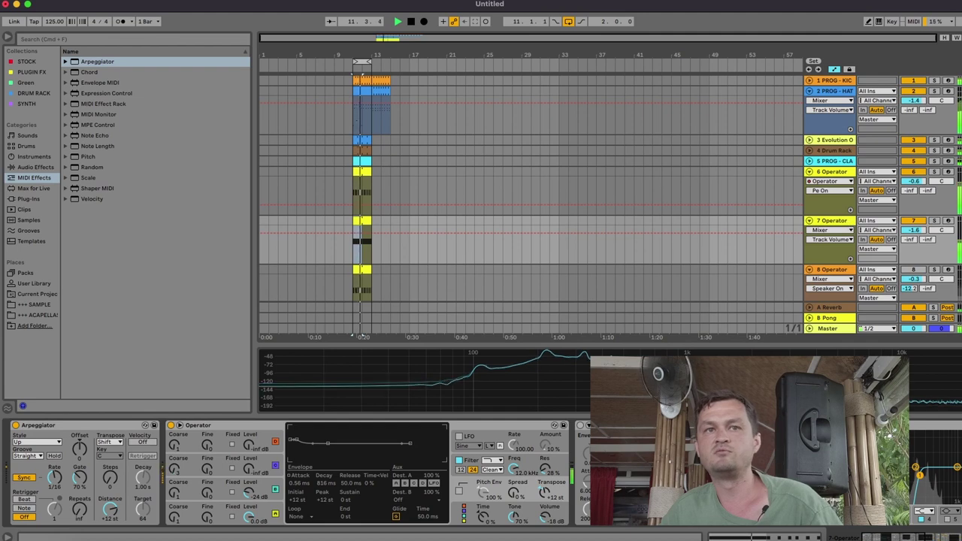
{"action": "scroll", "coordinate": [481, 473], "scroll_direction": "right", "scroll_amount": 3}
{"action": "scroll", "coordinate": [300, 474], "scroll_direction": "right", "scroll_amount": 6}
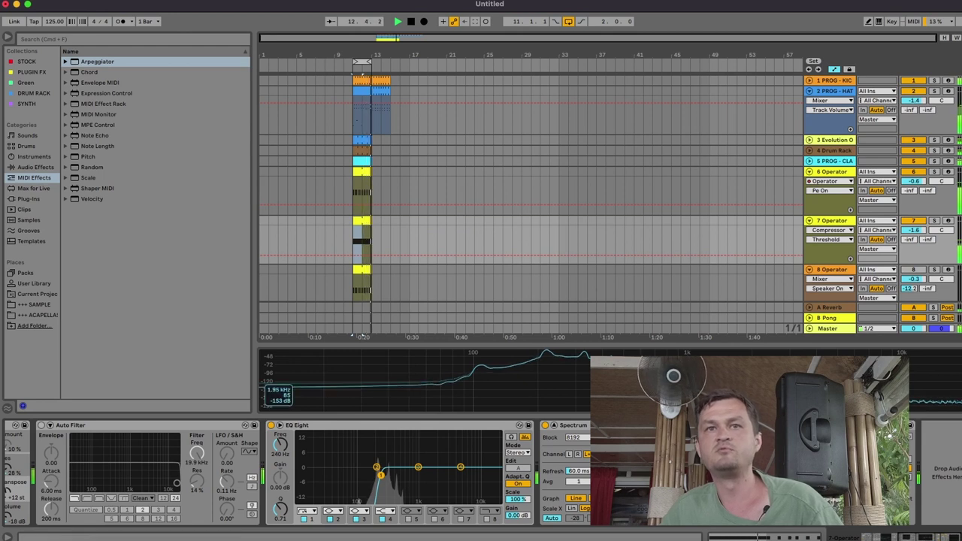
{"action": "key", "text": "space"}
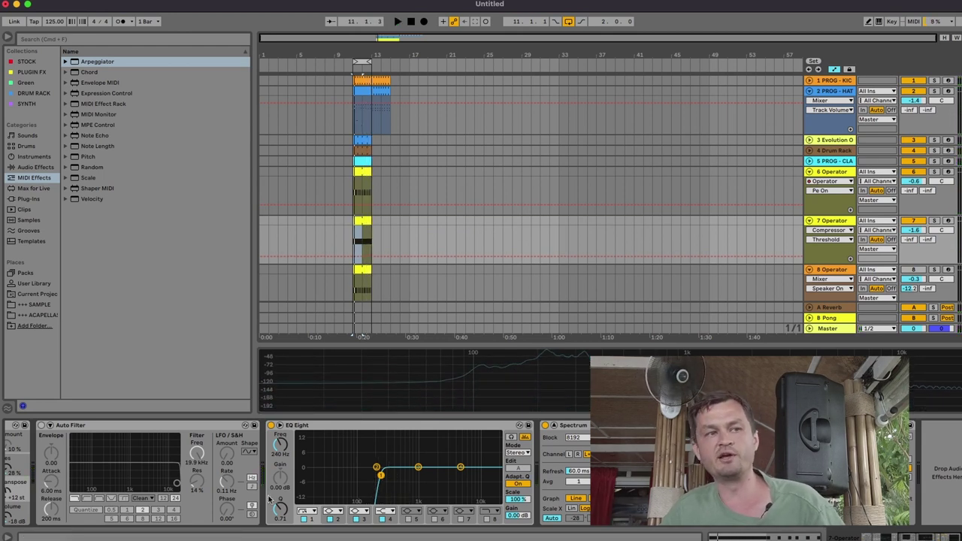
Lower oscillator B's level to -28 dB and raise the track's Reverb send to -22.8 dB during playback.
{"action": "scroll", "coordinate": [210, 493], "scroll_direction": "left", "scroll_amount": 10}
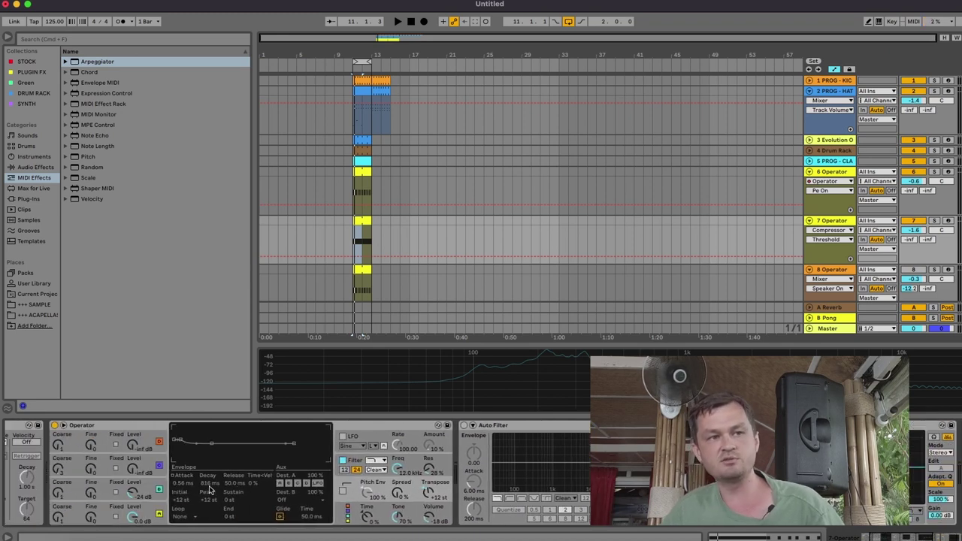
{"action": "left_click_drag", "start_coordinate": [132, 489], "coordinate": [134, 497]}
{"action": "key", "text": "space"}
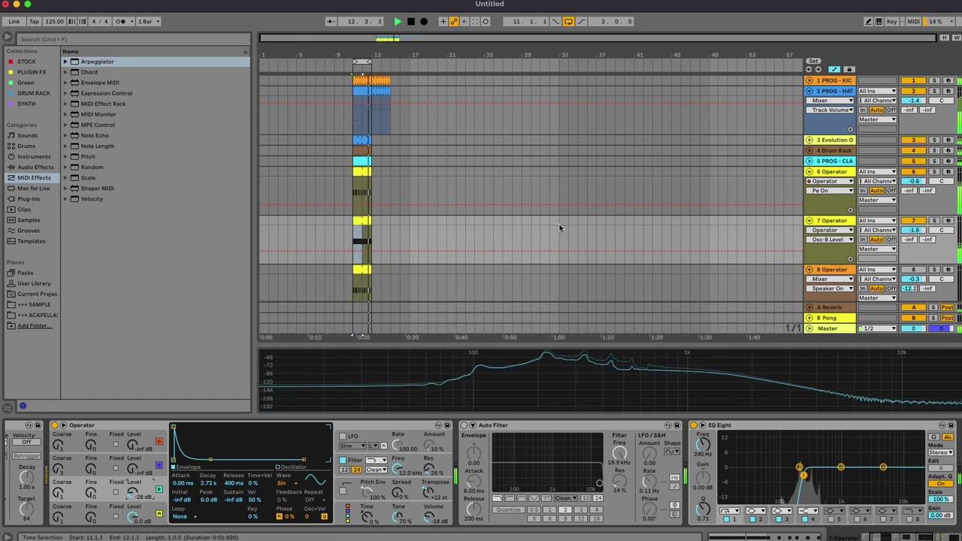
{"action": "left_click_drag", "start_coordinate": [910, 239], "coordinate": [909, 226]}
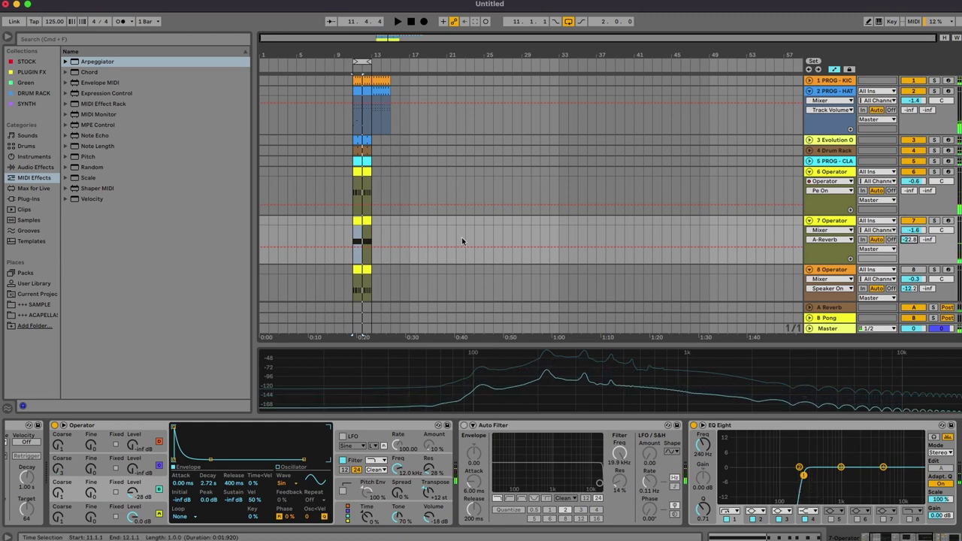
Consolidate the duplicated Operator track's clips into a single two-bar clip.
{"action": "double_click", "coordinate": [361, 222]}
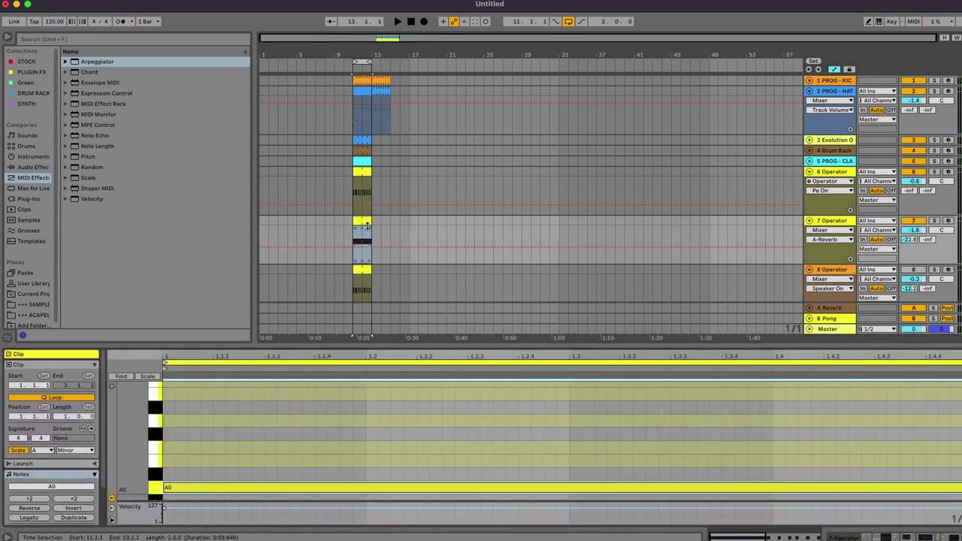
{"action": "left_click", "coordinate": [365, 220]}
{"action": "key", "text": "super+j"}
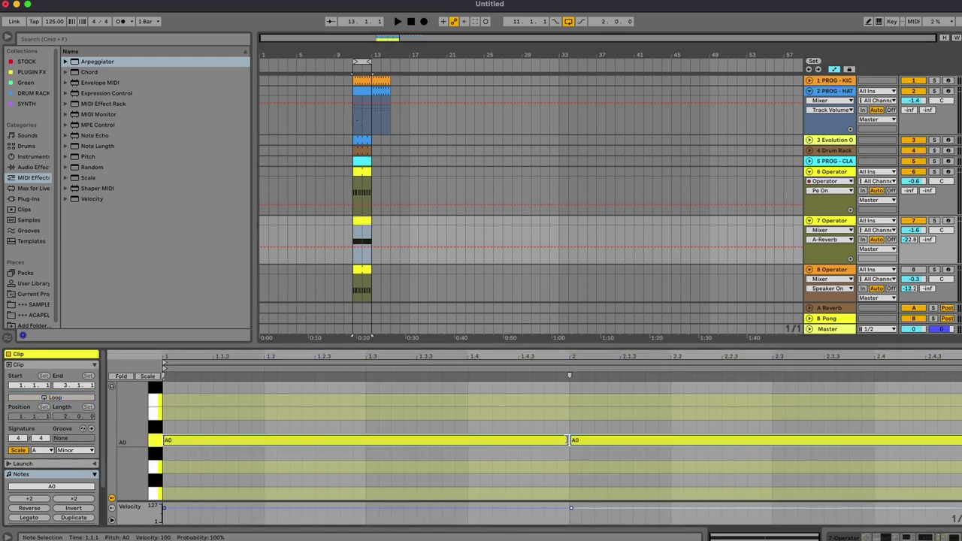
Shorten the A0 notes, add a C1 note from 1.4.3 to 2, end the first A0 at 1.4.3 and play the groove.
{"action": "left_click_drag", "start_coordinate": [568, 439], "coordinate": [544, 440]}
{"action": "double_click", "coordinate": [550, 400]}
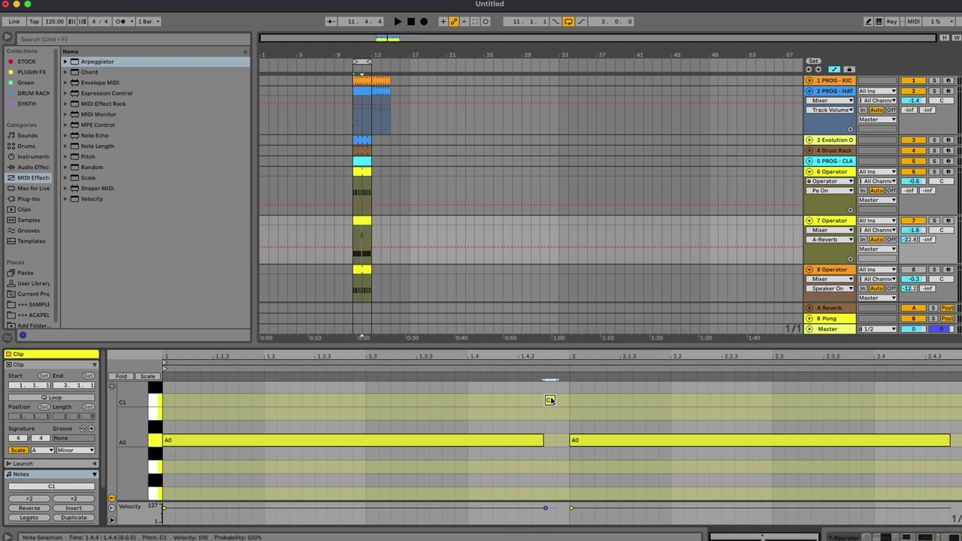
{"action": "left_click_drag", "start_coordinate": [555, 400], "coordinate": [568, 397]}
{"action": "left_click_drag", "start_coordinate": [544, 400], "coordinate": [527, 400]}
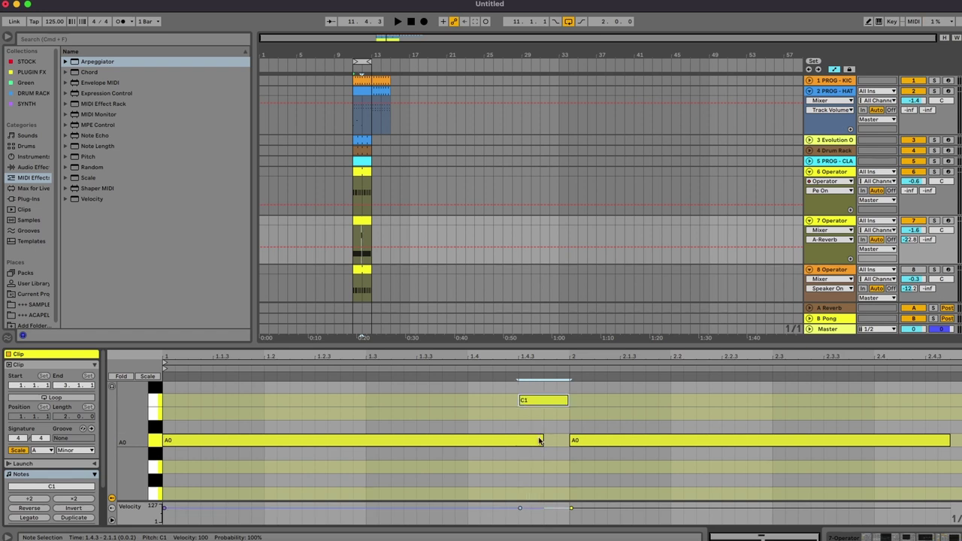
{"action": "left_click_drag", "start_coordinate": [541, 441], "coordinate": [516, 437]}
{"action": "key", "text": "space"}
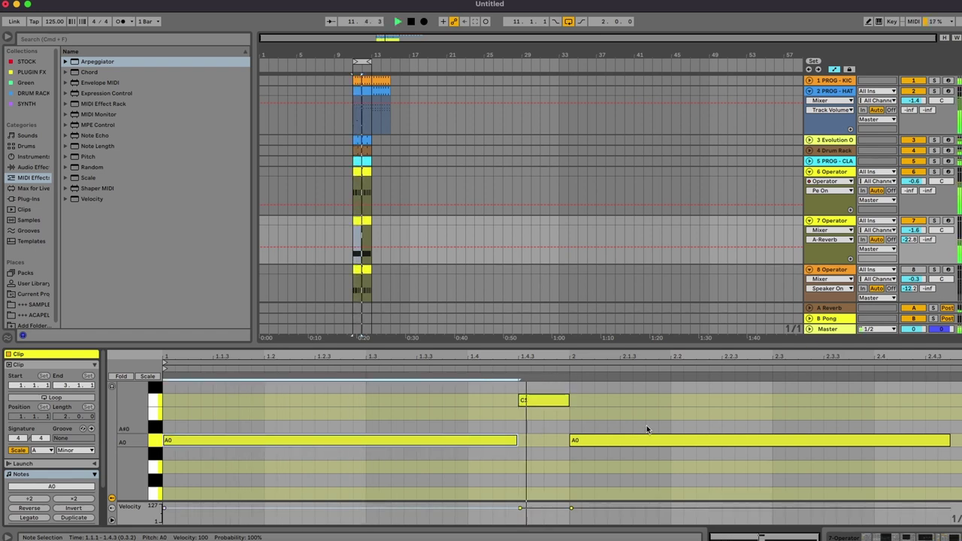
Move the C1 note at 1.4.3 down to G0 and listen to the loop.
{"action": "key", "text": "space"}
{"action": "left_click_drag", "start_coordinate": [568, 403], "coordinate": [567, 466]}
{"action": "key", "text": "space"}
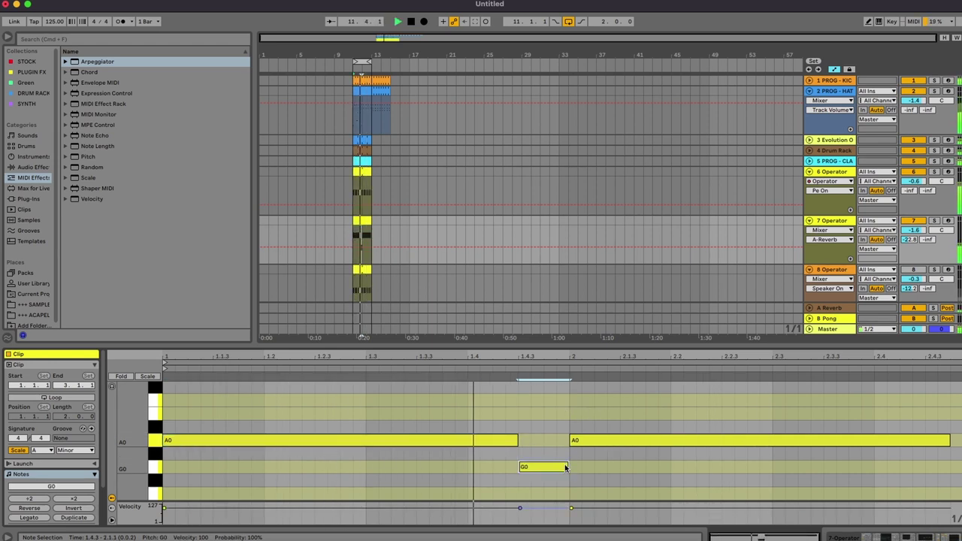
{"action": "key", "text": "space"}
Add a G0 note from the clip's start to 1.1.3, trim the first A0 to start at 1.1.3 and play the loop.
{"action": "double_click", "coordinate": [169, 468]}
{"action": "left_click_drag", "start_coordinate": [170, 467], "coordinate": [214, 465]}
{"action": "left_click", "coordinate": [166, 442]}
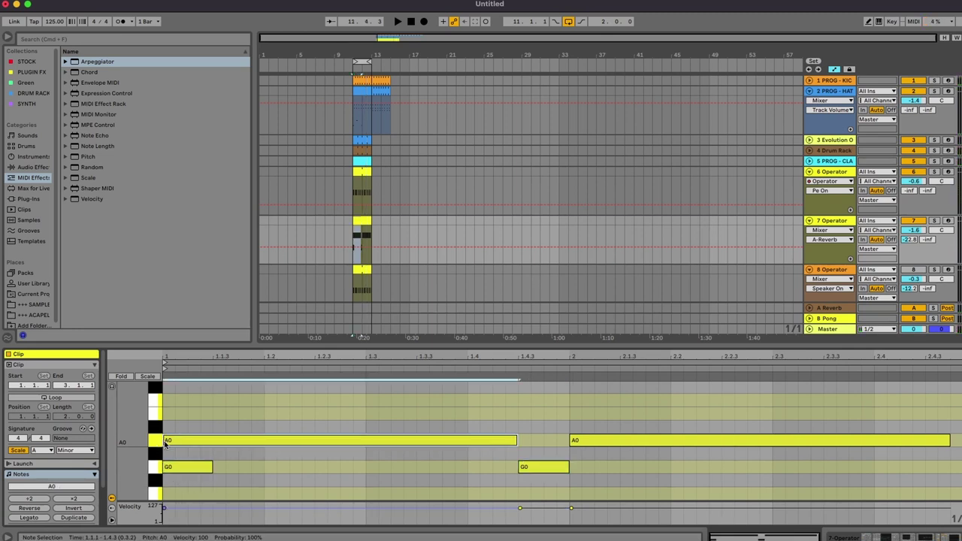
{"action": "left_click_drag", "start_coordinate": [165, 441], "coordinate": [214, 441]}
{"action": "key", "text": "space"}
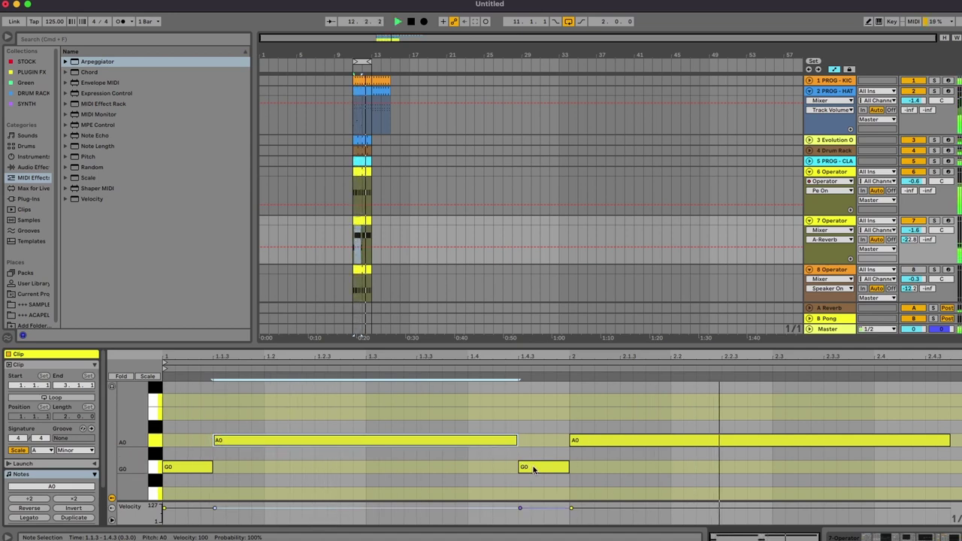
{"action": "key", "text": "space"}
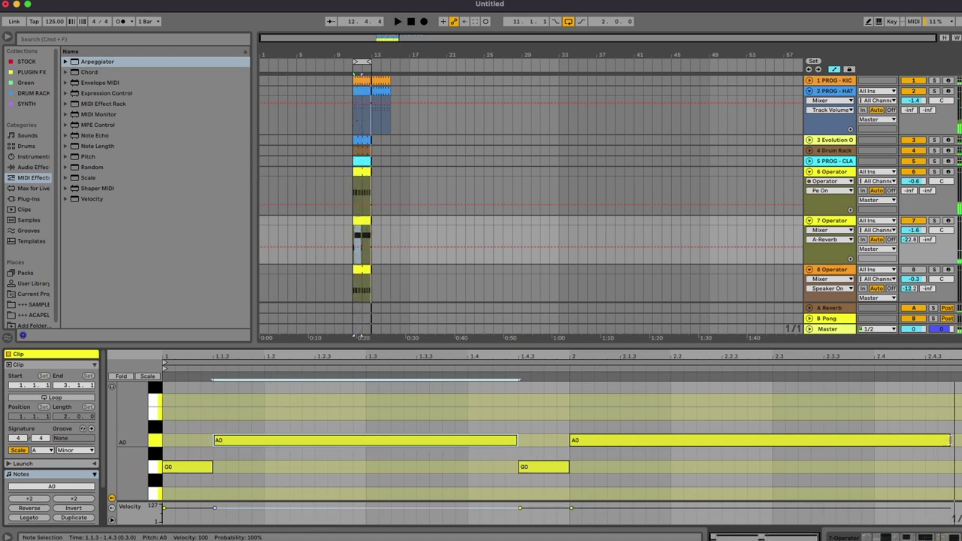
End the second A0 note at 2.4.3 and add a lengthened C1 note starting there while the loop plays.
{"action": "left_click_drag", "start_coordinate": [949, 441], "coordinate": [924, 441]}
{"action": "key", "text": "space"}
{"action": "double_click", "coordinate": [933, 408]}
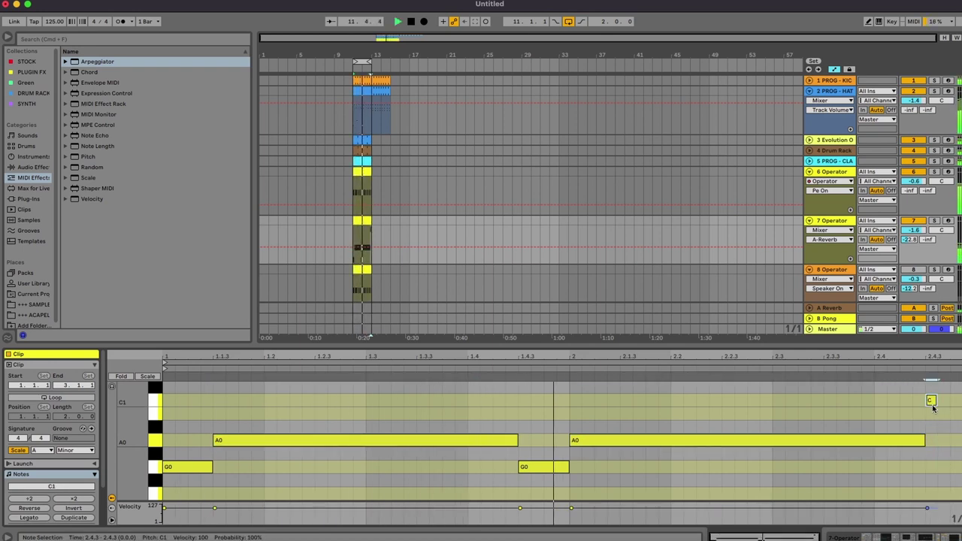
{"action": "left_click_drag", "start_coordinate": [932, 400], "coordinate": [958, 400]}
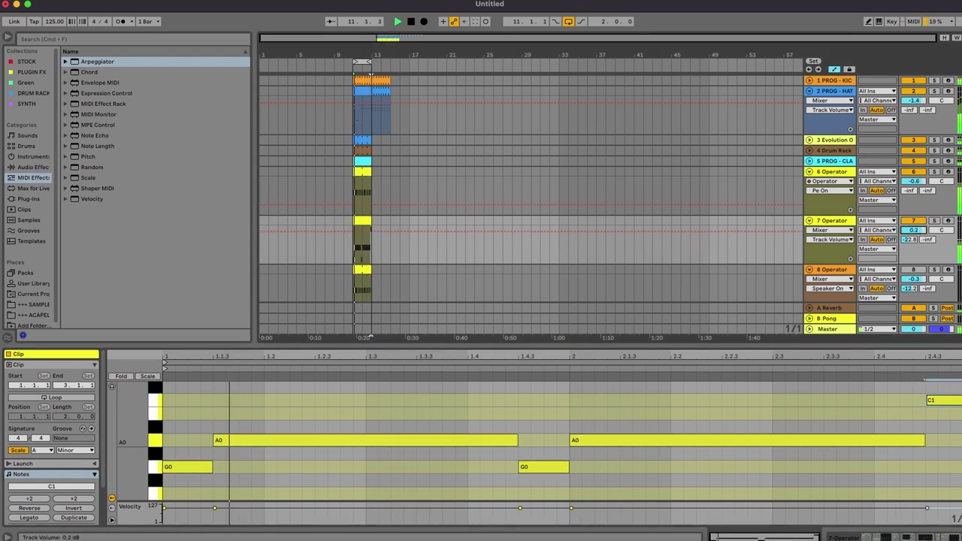
Set the 7 Operator track's volume to 1.9 dB and its oscillator B level to -23 dB while the loop plays.
{"action": "mouse_move", "coordinate": [956, 406]}
{"action": "left_mouse_down"}
{"action": "mouse_move", "coordinate": [953, 485]}
{"action": "mouse_move", "coordinate": [954, 395]}
{"action": "mouse_move", "coordinate": [952, 430]}
{"action": "mouse_move", "coordinate": [950, 418]}
{"action": "left_mouse_up"}
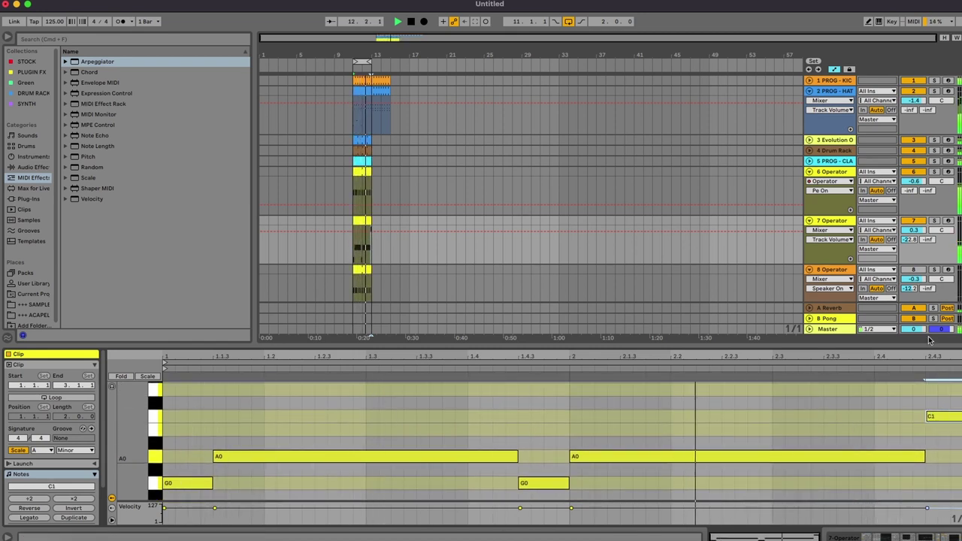
{"action": "left_click_drag", "start_coordinate": [919, 231], "coordinate": [919, 227]}
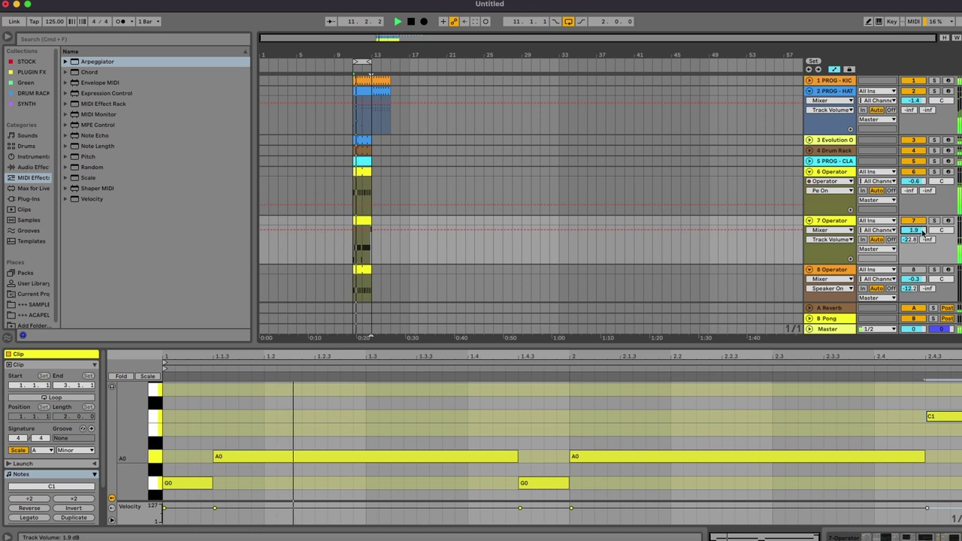
{"action": "double_click", "coordinate": [840, 221]}
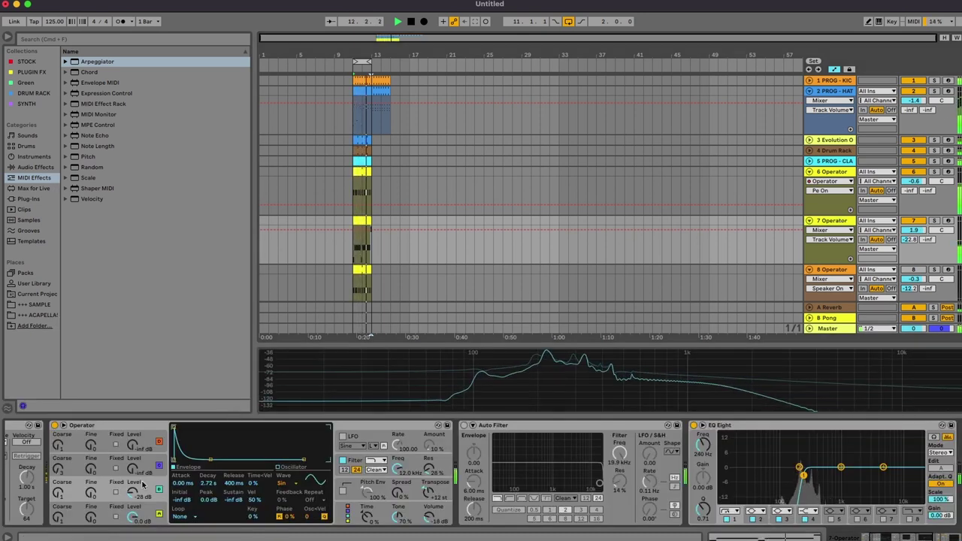
{"action": "left_click_drag", "start_coordinate": [132, 493], "coordinate": [132, 490]}
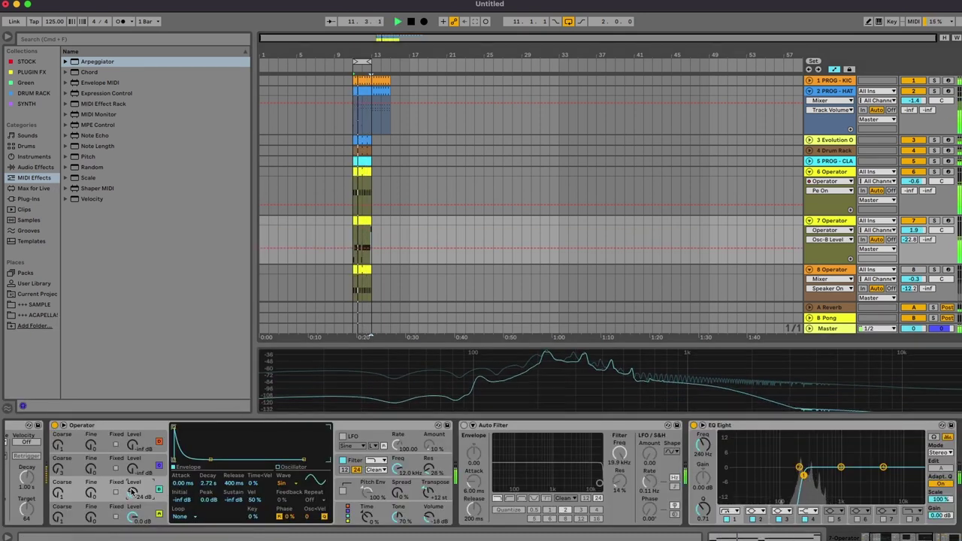
{"action": "key", "text": "space"}
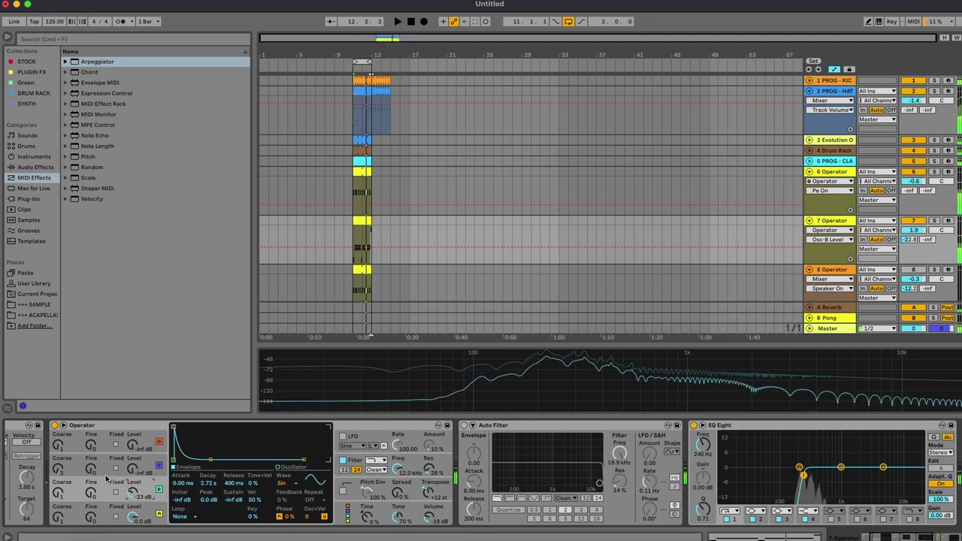
Set Operator's oscillator B coarse tuning to 0.5, play the loop and raise the 7 Operator track's volume to 4.7 dB.
{"action": "left_click_drag", "start_coordinate": [57, 492], "coordinate": [58, 485]}
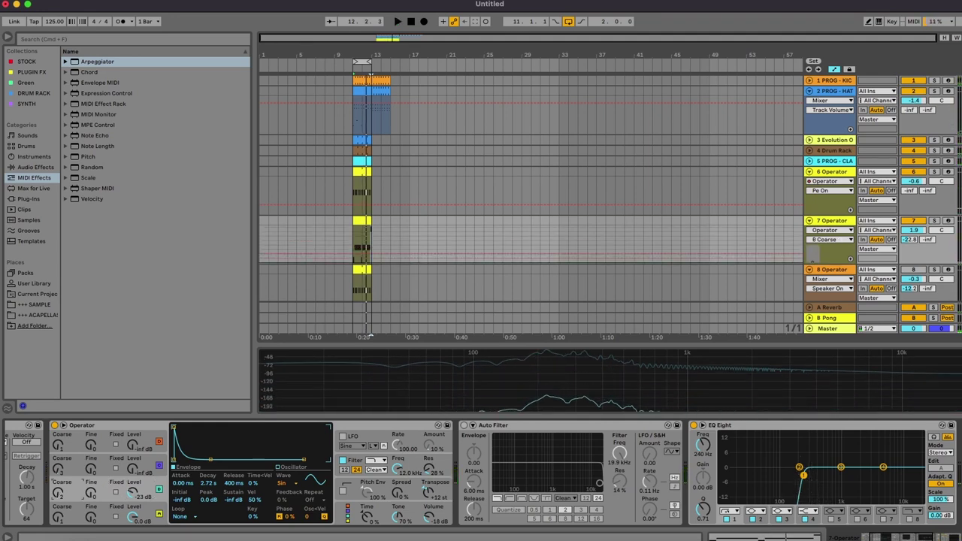
{"action": "key", "text": "space"}
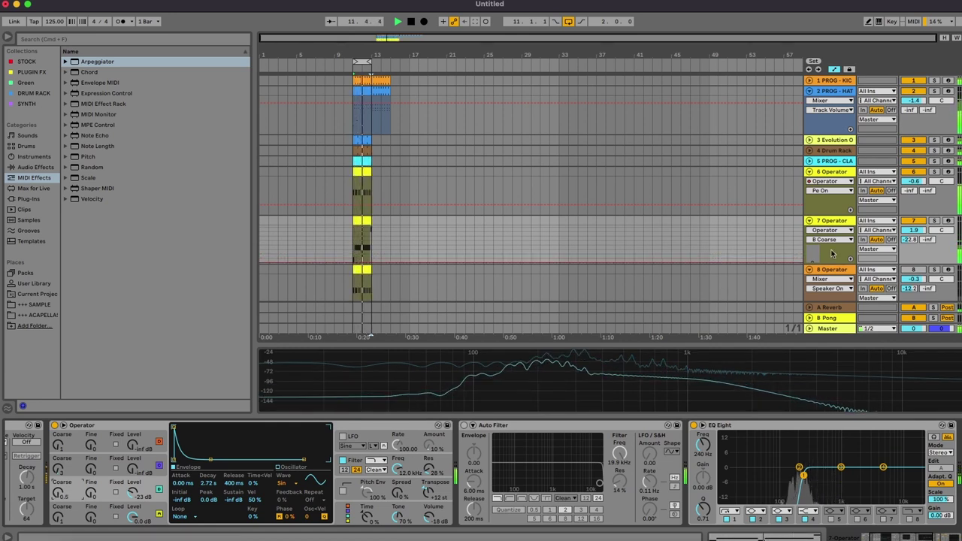
{"action": "left_click_drag", "start_coordinate": [912, 231], "coordinate": [913, 221]}
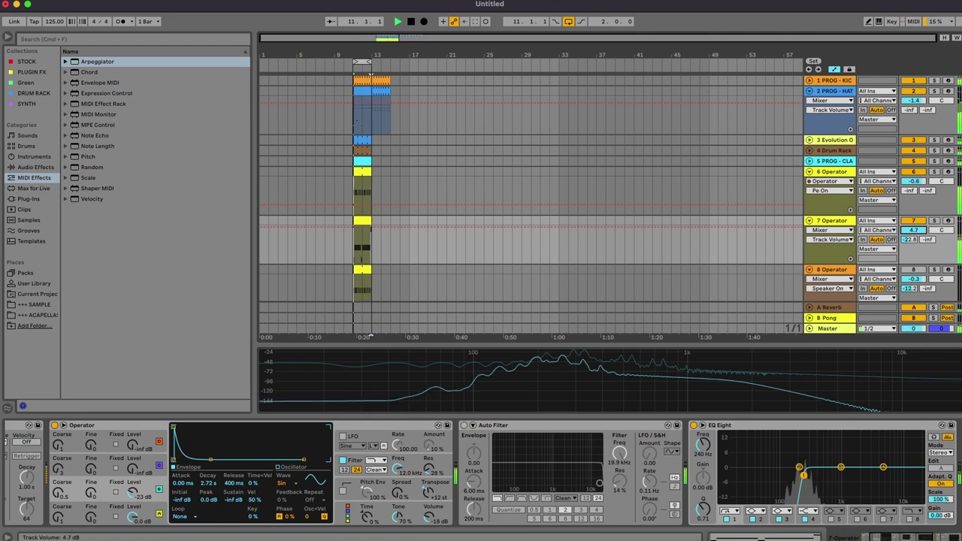
Move band 1 of EQ Eight on the 7 Operator track to 188 Hz with a Q of 0.45.
{"action": "left_click_drag", "start_coordinate": [803, 475], "coordinate": [797, 481]}
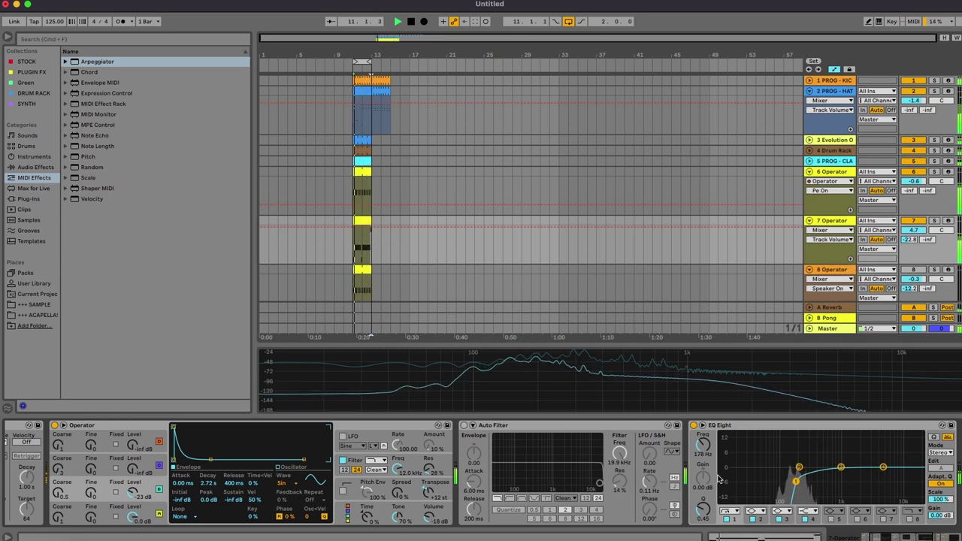
{"action": "left_click_drag", "start_coordinate": [796, 481], "coordinate": [798, 482]}
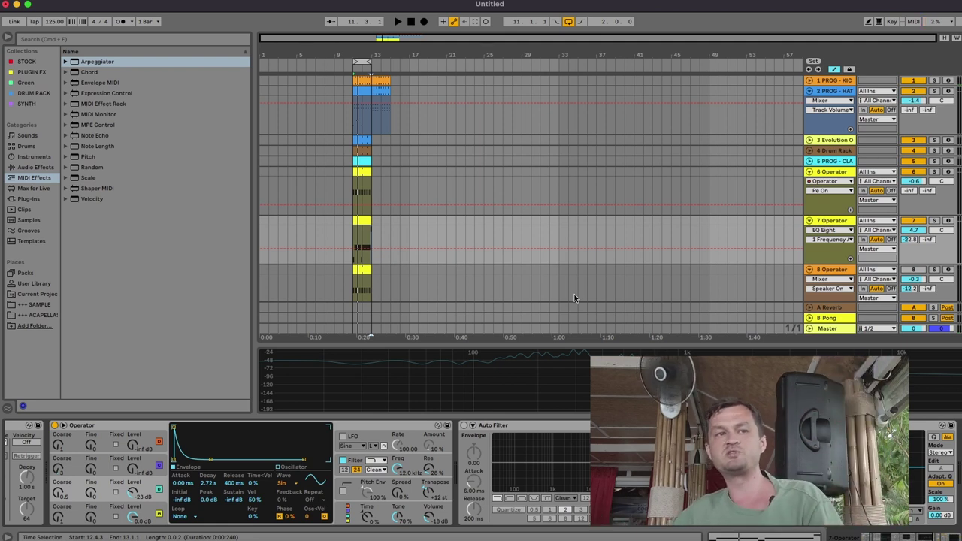
Set Operator's filter frequency to 577 Hz and its filter envelope decay to 531 ms.
{"action": "left_click", "coordinate": [399, 470]}
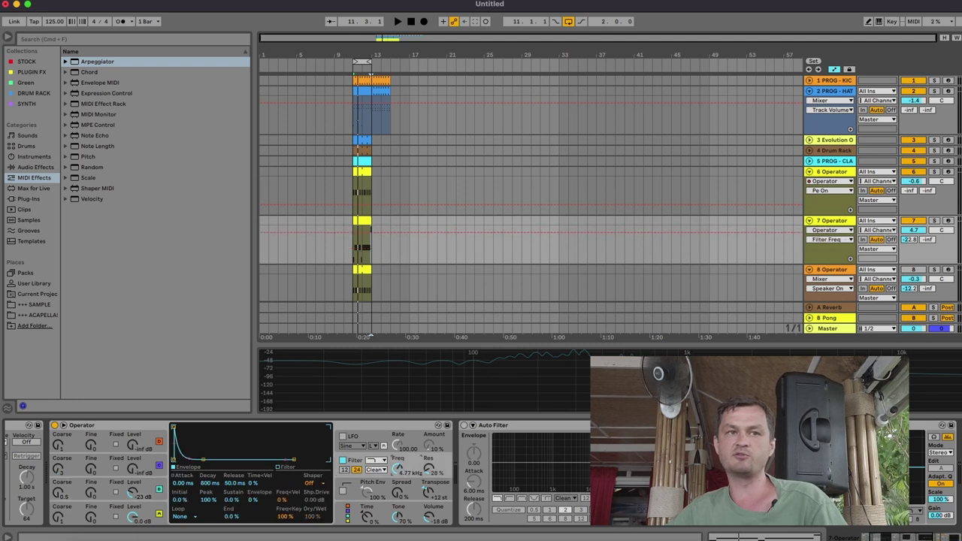
{"action": "left_click_drag", "start_coordinate": [223, 485], "coordinate": [219, 489]}
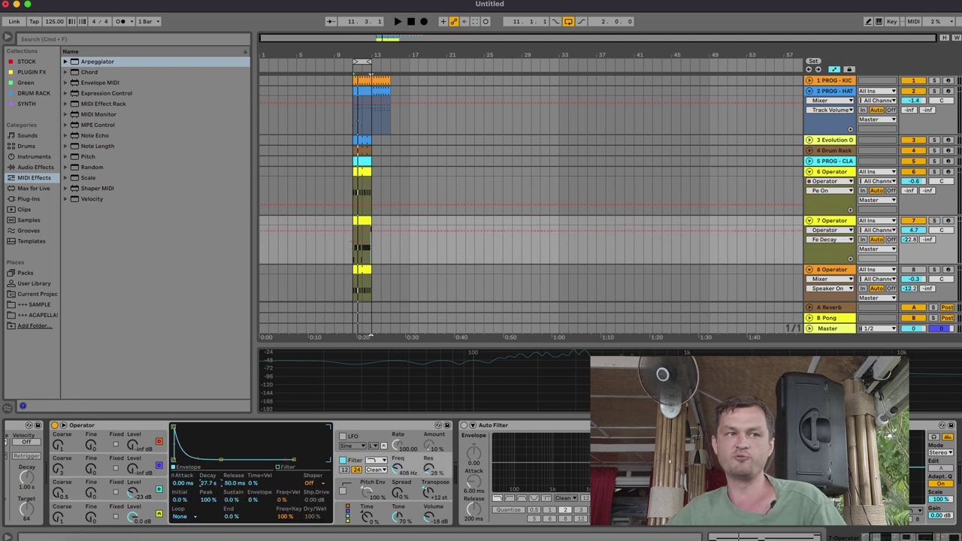
{"action": "left_click_drag", "start_coordinate": [232, 500], "coordinate": [232, 474]}
{"action": "left_click_drag", "start_coordinate": [398, 467], "coordinate": [398, 459]}
Set Operator's filter envelope amount to 59 % while listening to the loop.
{"action": "key", "text": "space"}
{"action": "key", "text": "space"}
{"action": "left_click_drag", "start_coordinate": [258, 501], "coordinate": [232, 538]}
{"action": "key", "text": "space"}
{"action": "left_click_drag", "start_coordinate": [257, 501], "coordinate": [254, 492]}
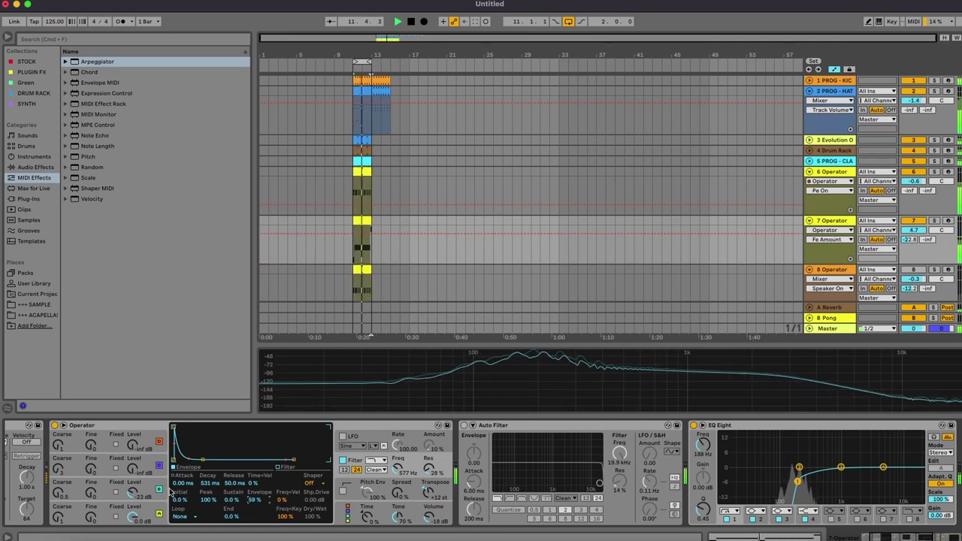
Raise Operator's oscillator B level to -21 dB and set the Arpeggiator's gate to 126 %.
{"action": "left_click", "coordinate": [63, 495]}
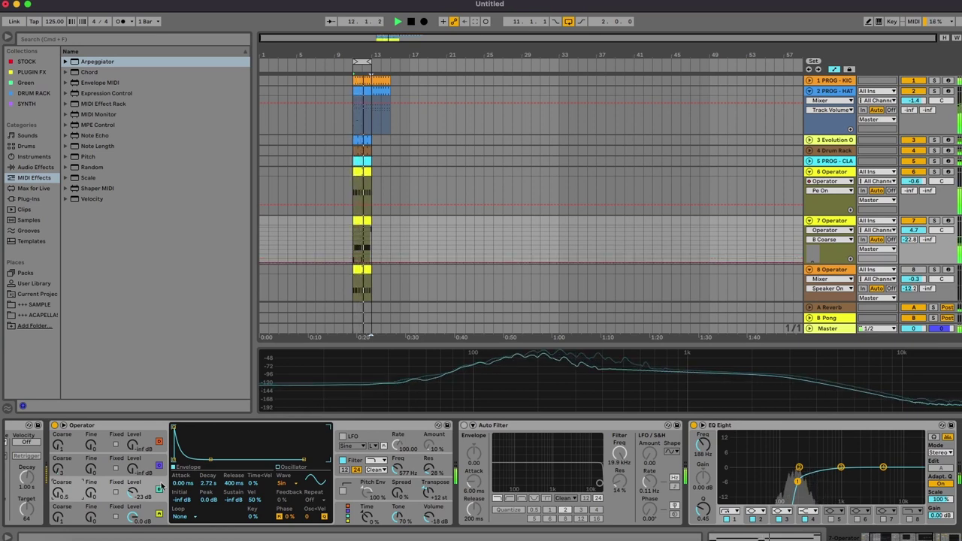
{"action": "left_click_drag", "start_coordinate": [136, 493], "coordinate": [134, 494]}
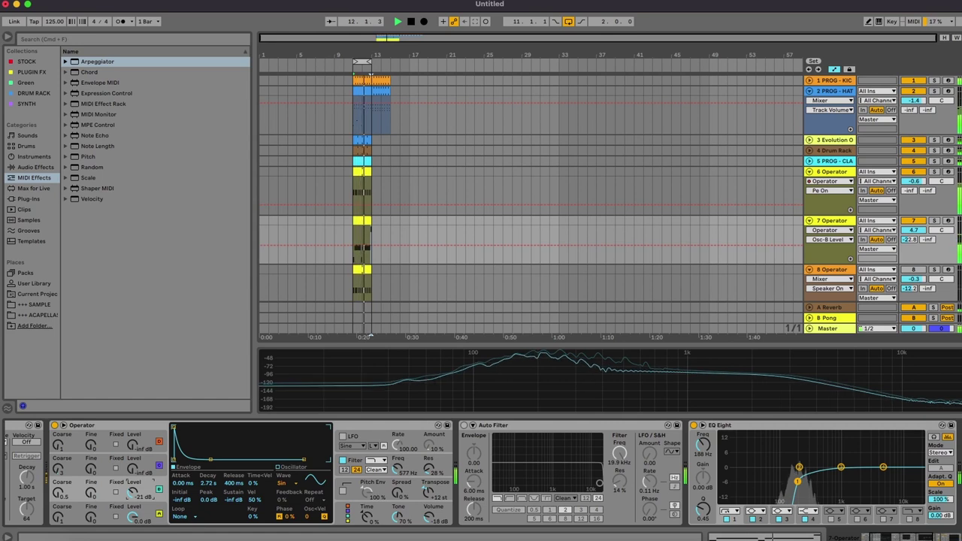
{"action": "scroll", "coordinate": [132, 480], "scroll_direction": "left", "scroll_amount": 3}
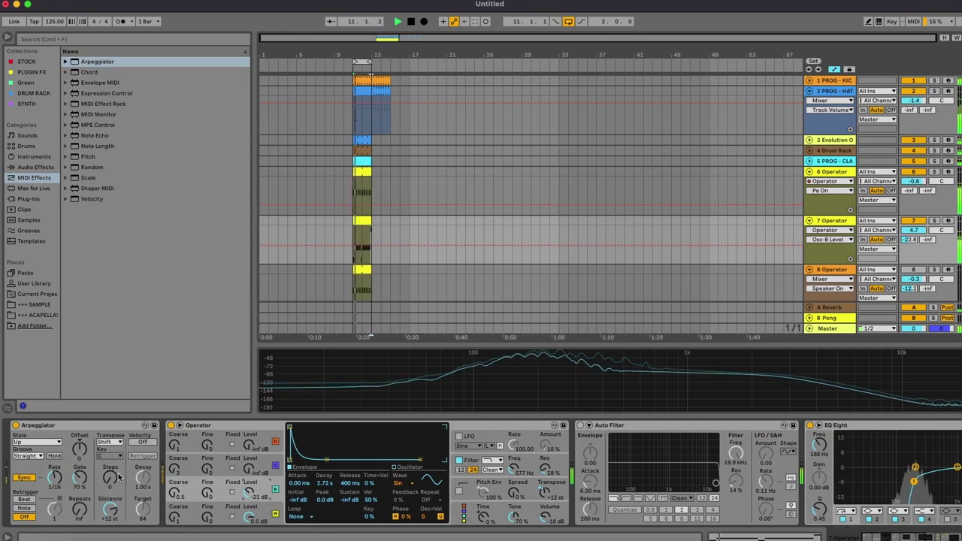
{"action": "left_click_drag", "start_coordinate": [79, 477], "coordinate": [54, 474]}
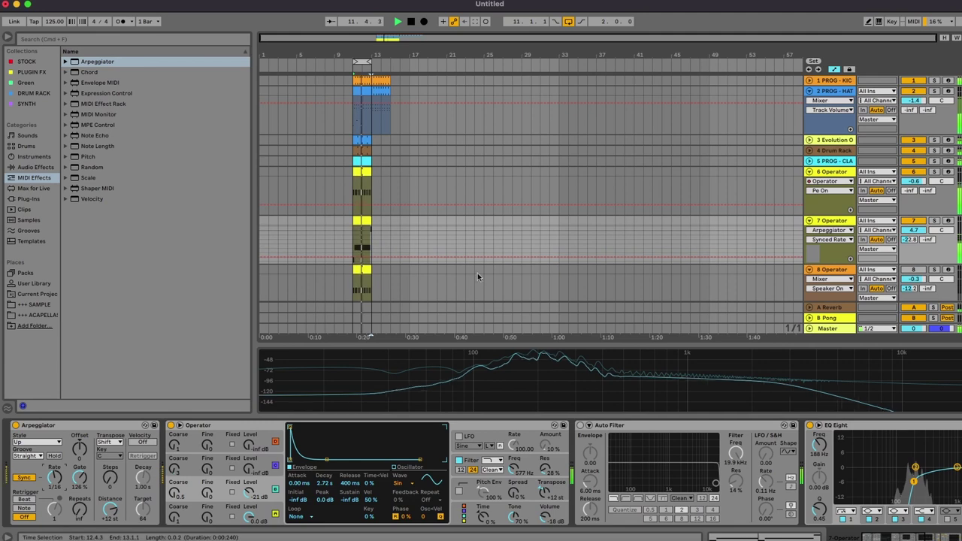
Raise the 7 Operator track's volume to 6.0 dB and listen to the loop with the clap track muted.
{"action": "left_click_drag", "start_coordinate": [919, 231], "coordinate": [919, 222]}
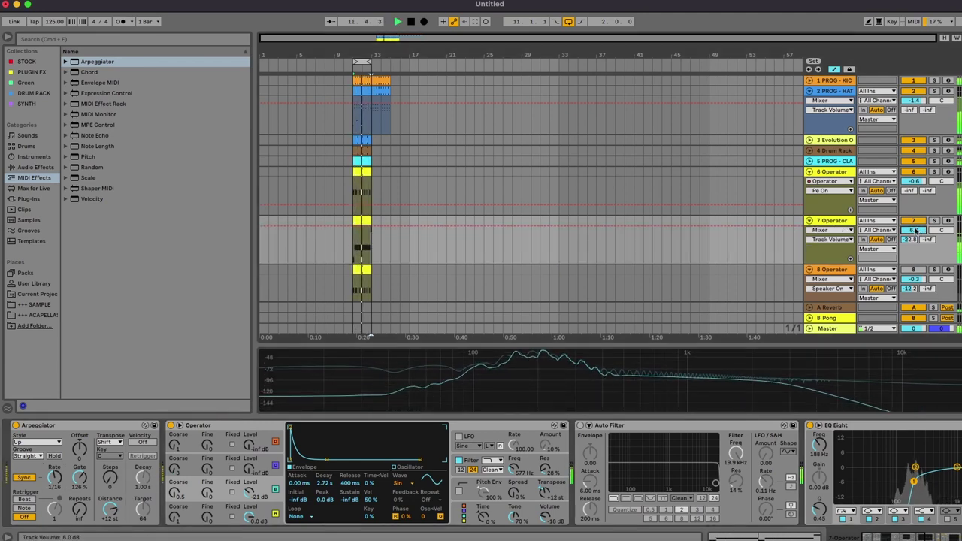
{"action": "left_click_drag", "start_coordinate": [446, 52], "coordinate": [446, 50]}
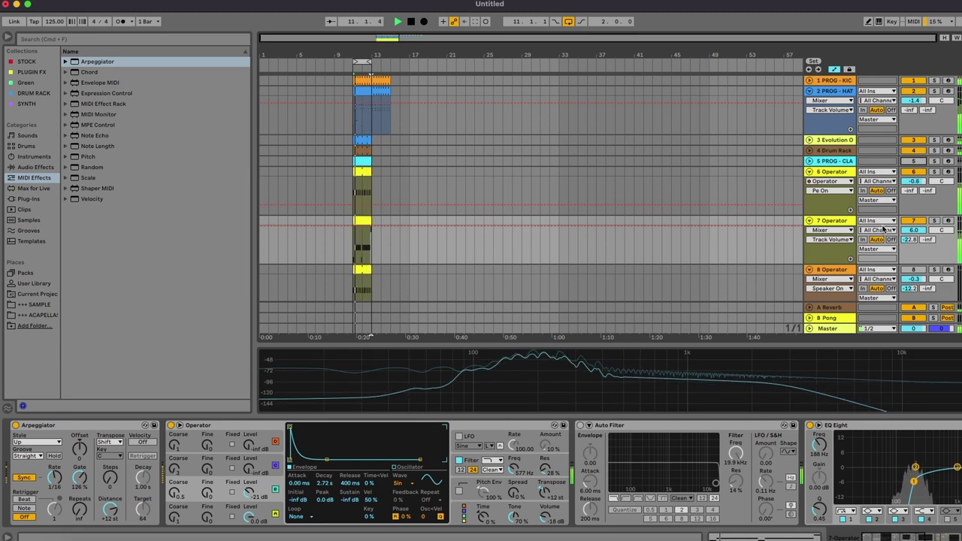
{"action": "key", "text": "space"}
Move the C1 note at 2.4.3 in the 7 Operator clip down to G0 and reactivate the clap track.
{"action": "double_click", "coordinate": [367, 222]}
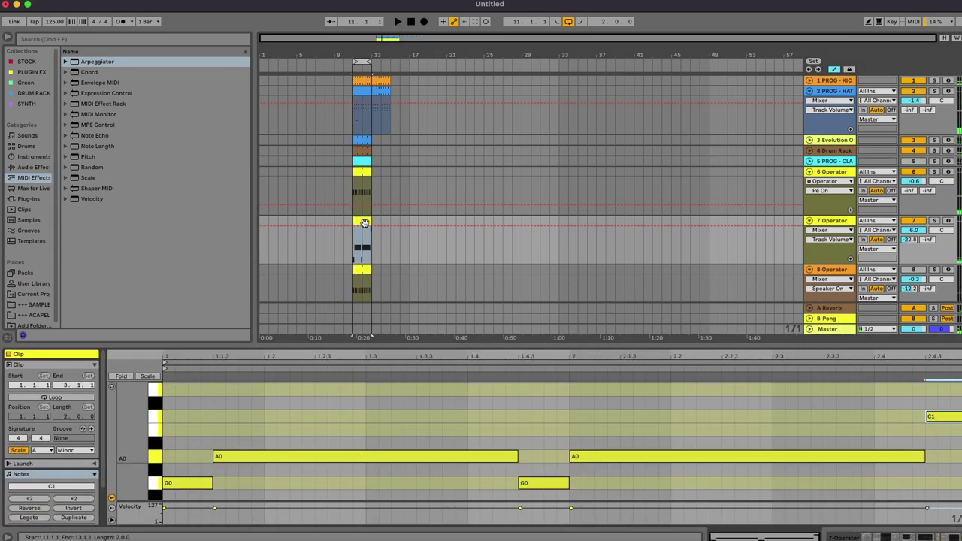
{"action": "key", "text": "Down"}
{"action": "key", "text": "Down"}
{"action": "key", "text": "Down"}
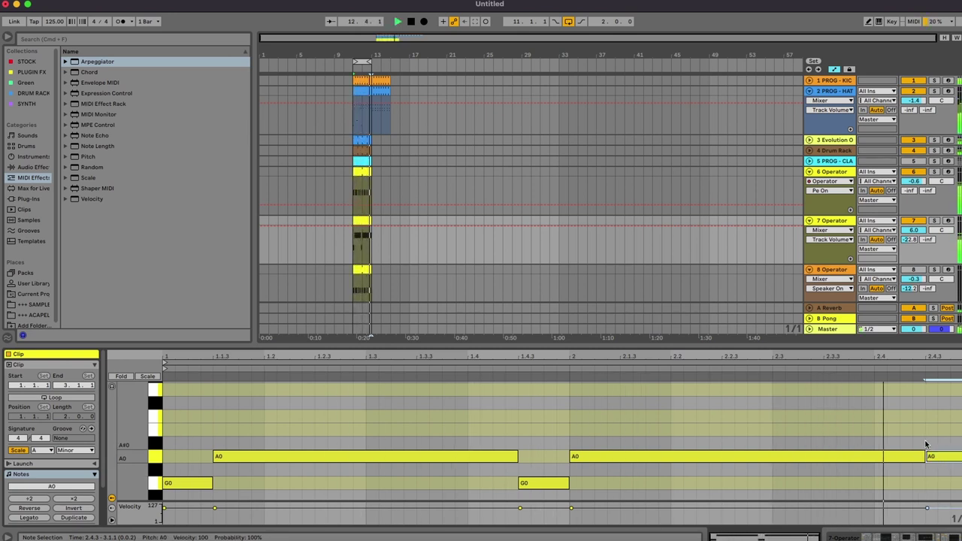
{"action": "key", "text": "Down"}
{"action": "key", "text": "Down"}
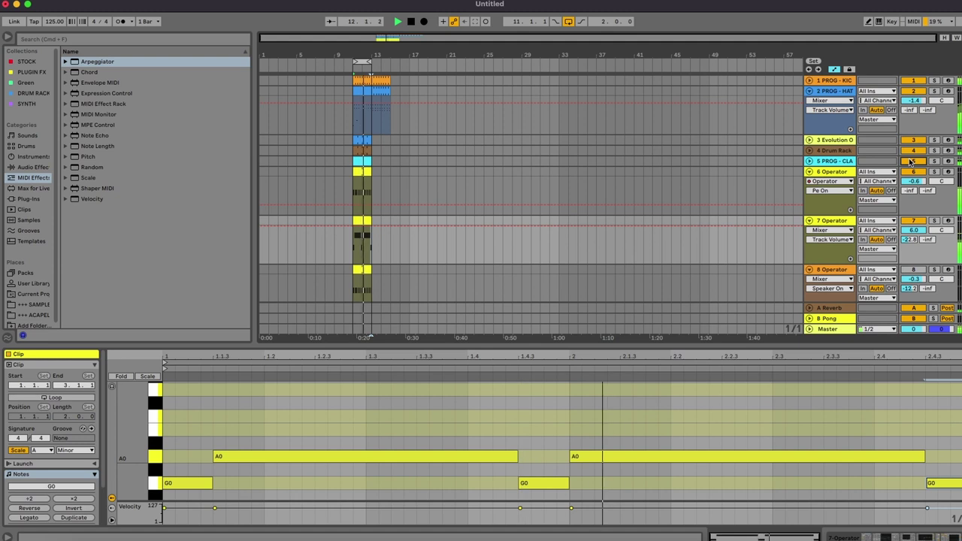
Select all notes in the PROG - CLA clip and transpose them from sample to sample up to 031_Clap while the loop plays.
{"action": "key", "text": "space"}
{"action": "left_click", "coordinate": [364, 159]}
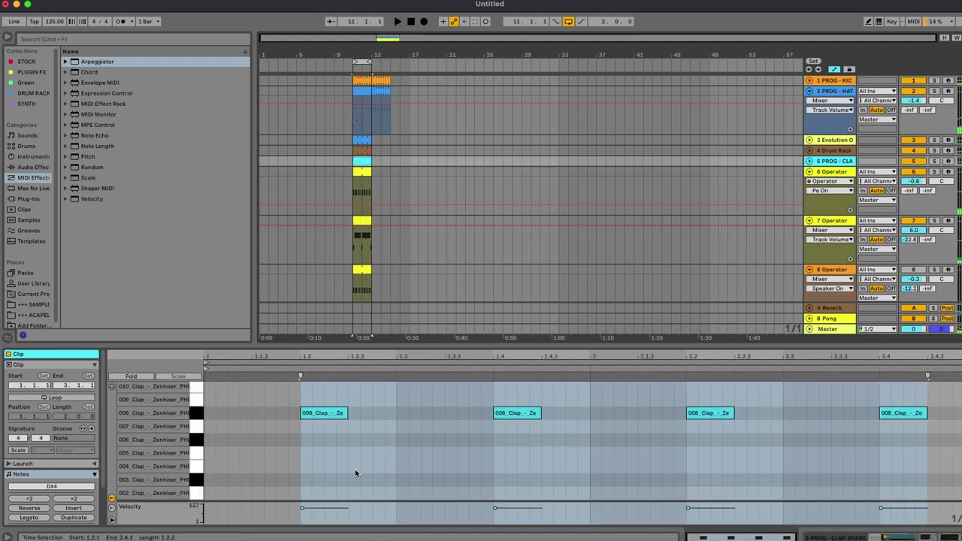
{"action": "key", "text": "super+a"}
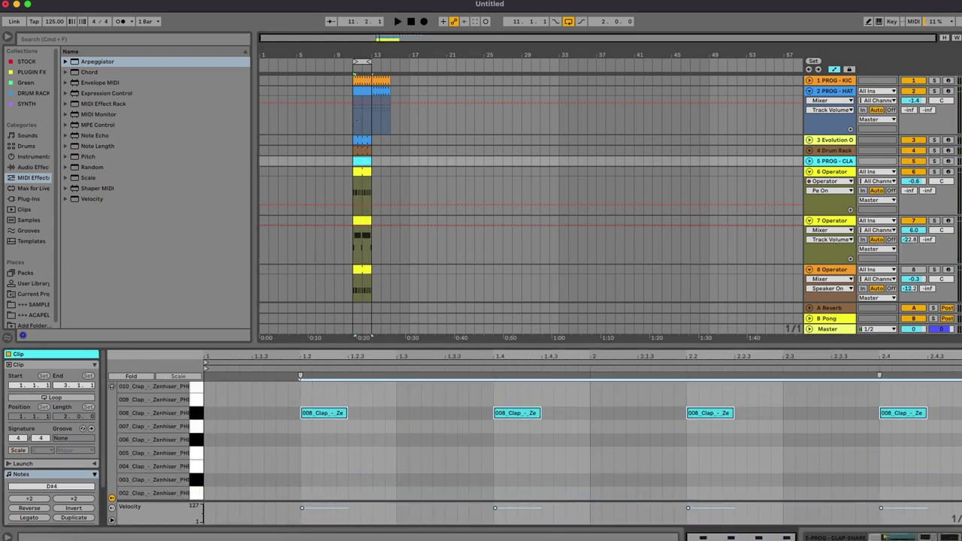
{"action": "key", "text": "space"}
{"action": "key", "text": "Down"}
{"action": "key", "text": "Up"}
{"action": "key", "text": "Up"}
{"action": "key", "text": "Up"}
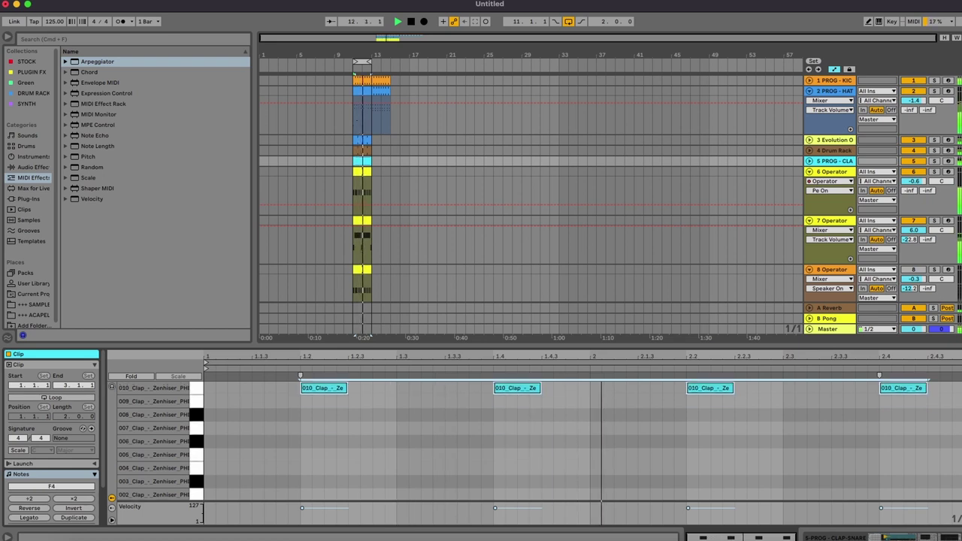
{"action": "key", "text": "Up"}
{"action": "key", "text": "Up"}
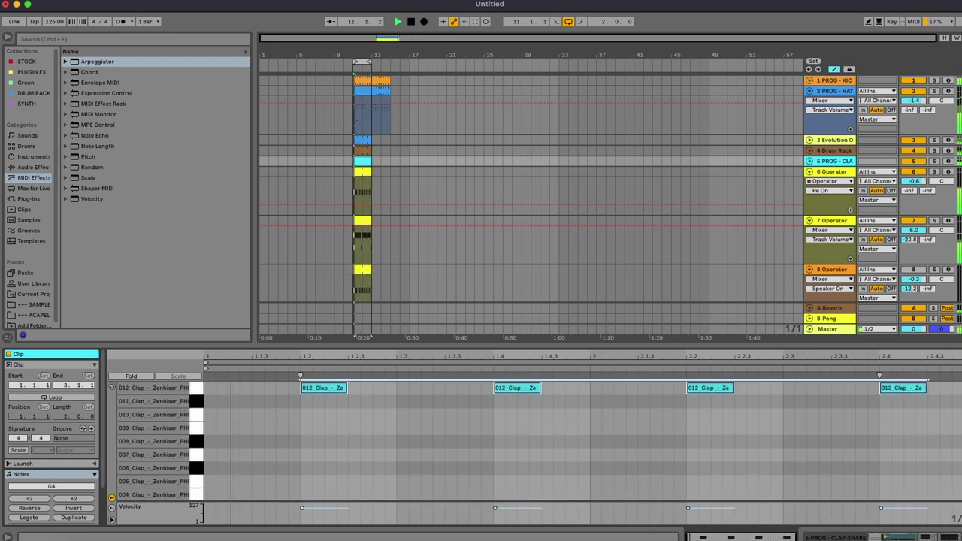
{"action": "key", "text": "Up"}
{"action": "key", "text": "Up"}
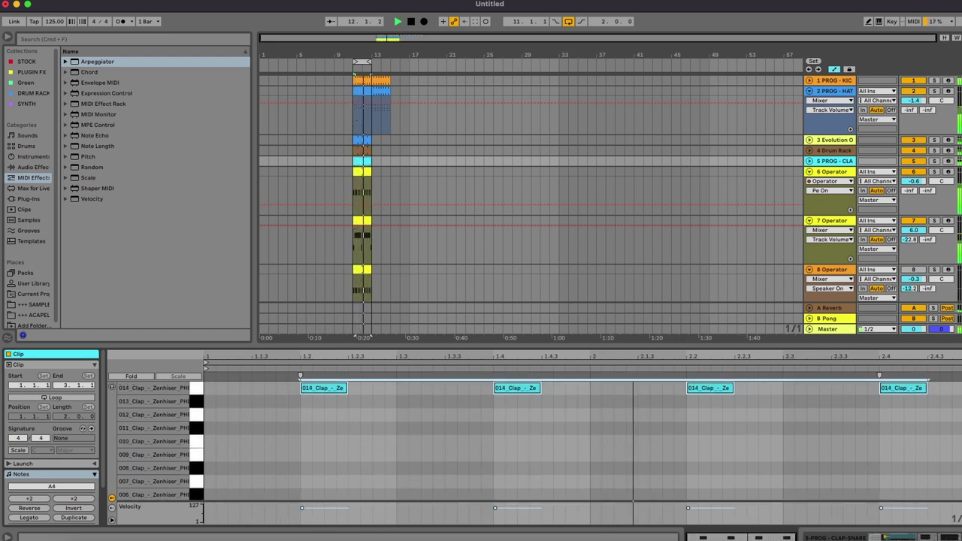
{"action": "key", "text": "Up"}
{"action": "key", "text": "Up"}
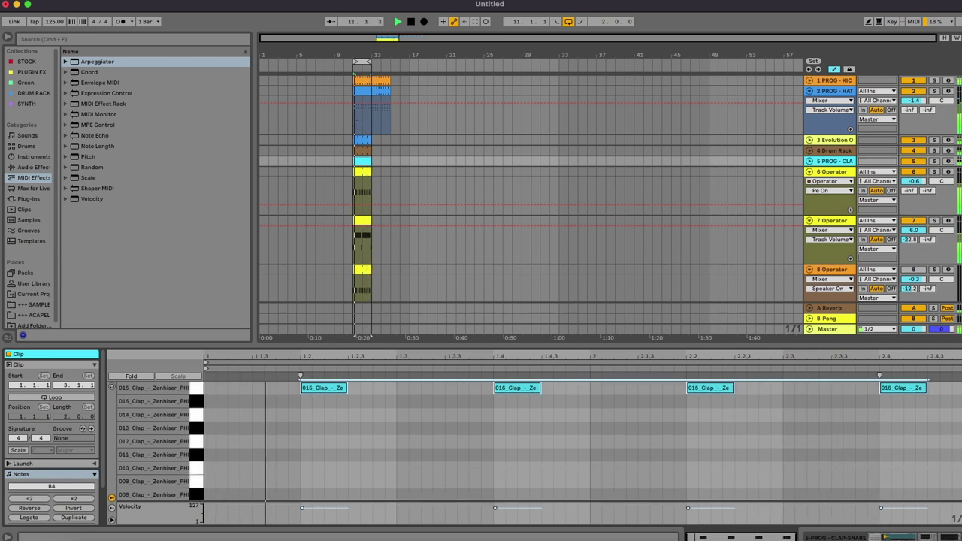
{"action": "key", "text": "Up"}
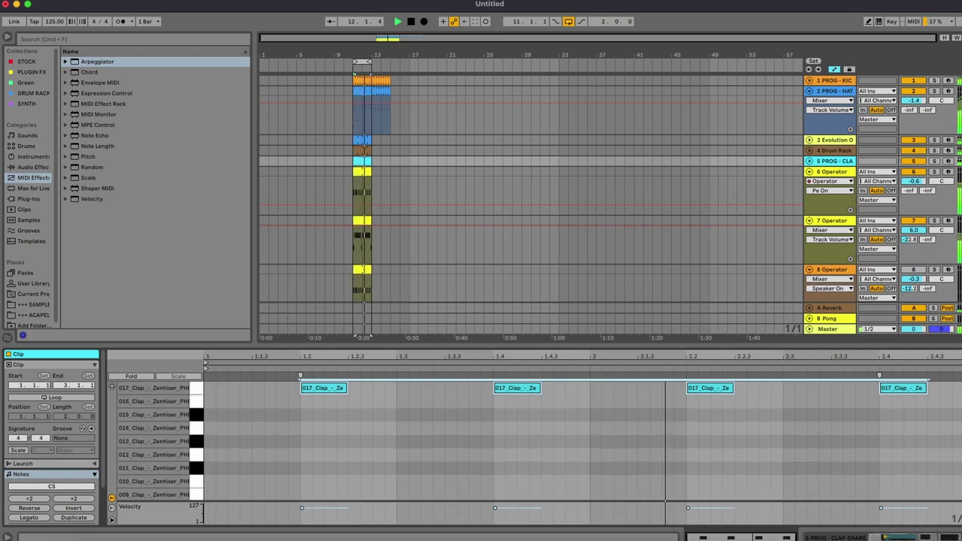
{"action": "key", "text": "Up"}
{"action": "key", "text": "Up"}
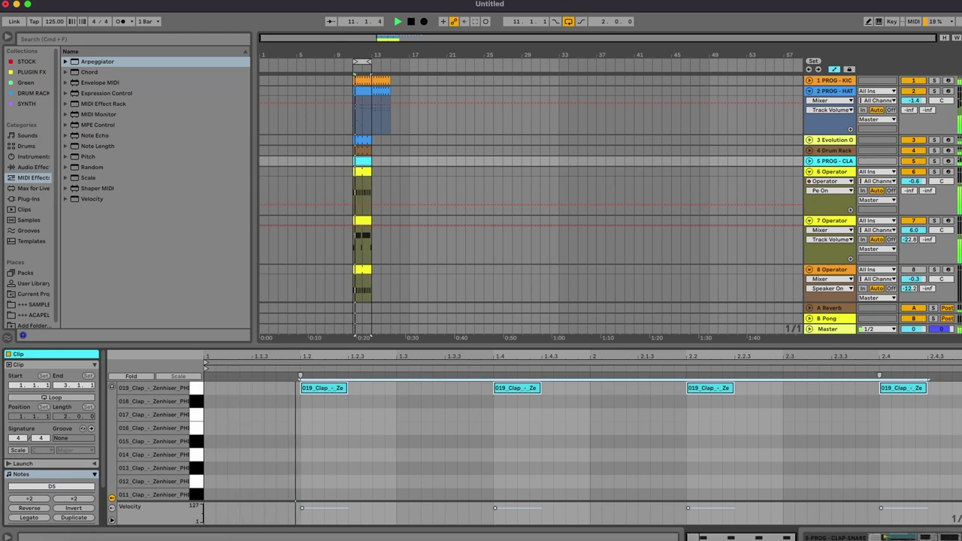
{"action": "key", "text": "Up"}
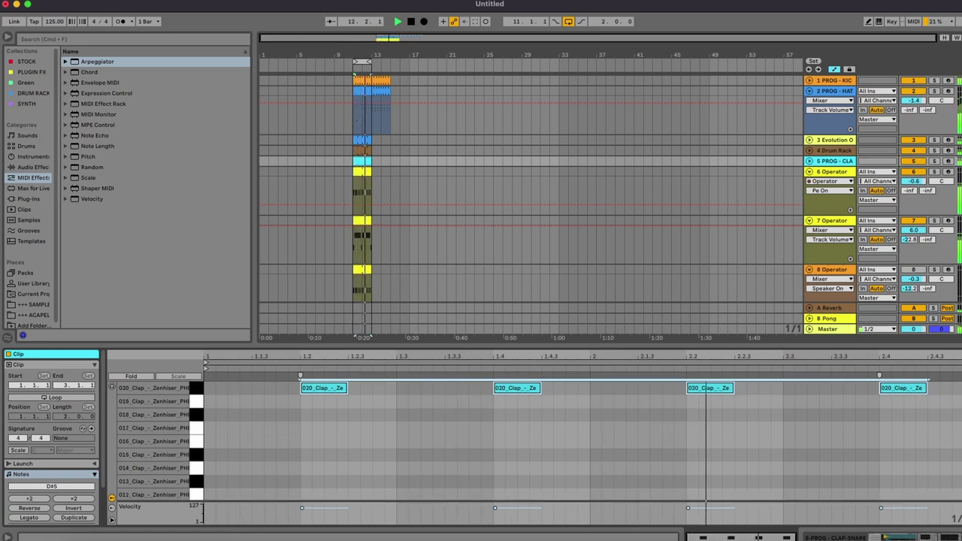
{"action": "key", "text": "Up"}
{"action": "key", "text": "Up"}
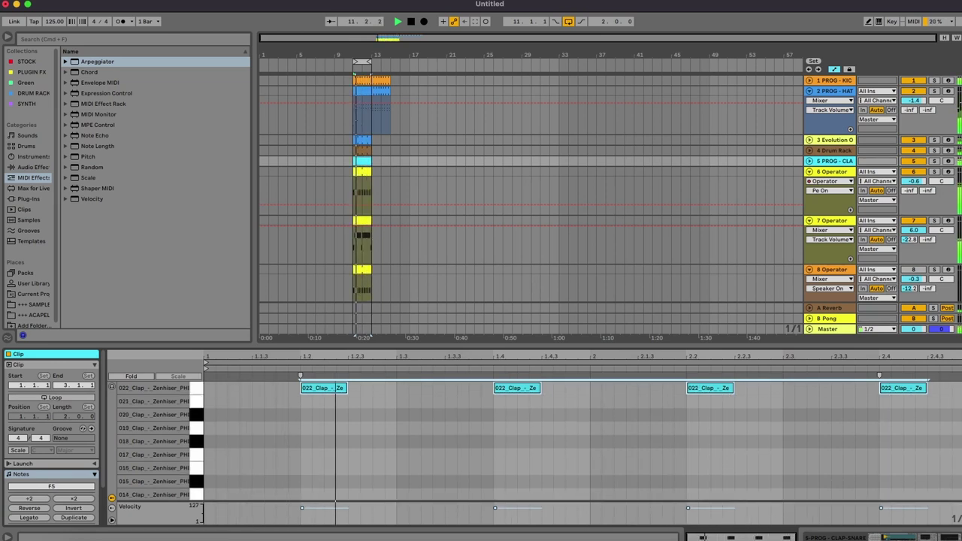
{"action": "key", "text": "Up"}
{"action": "key", "text": "Up"}
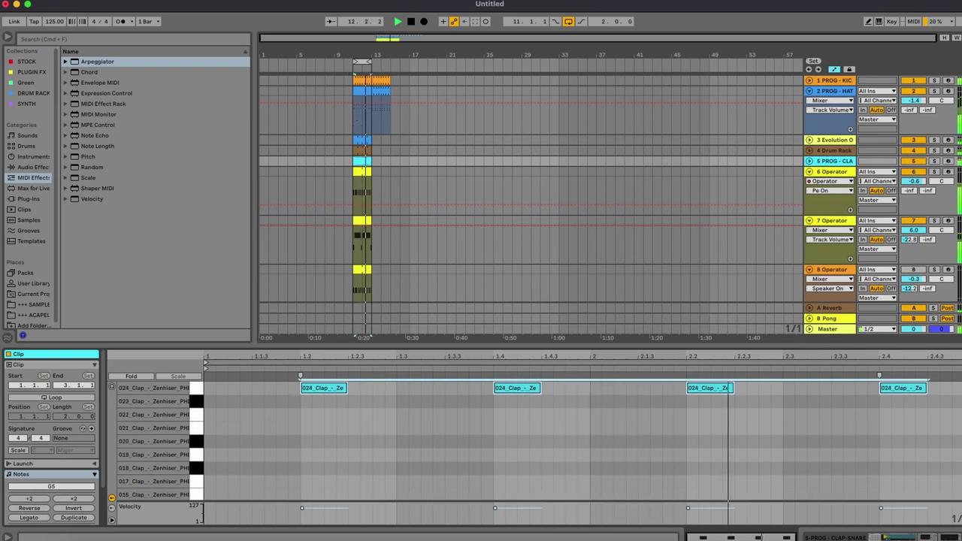
{"action": "key", "text": "Up"}
{"action": "key", "text": "Up"}
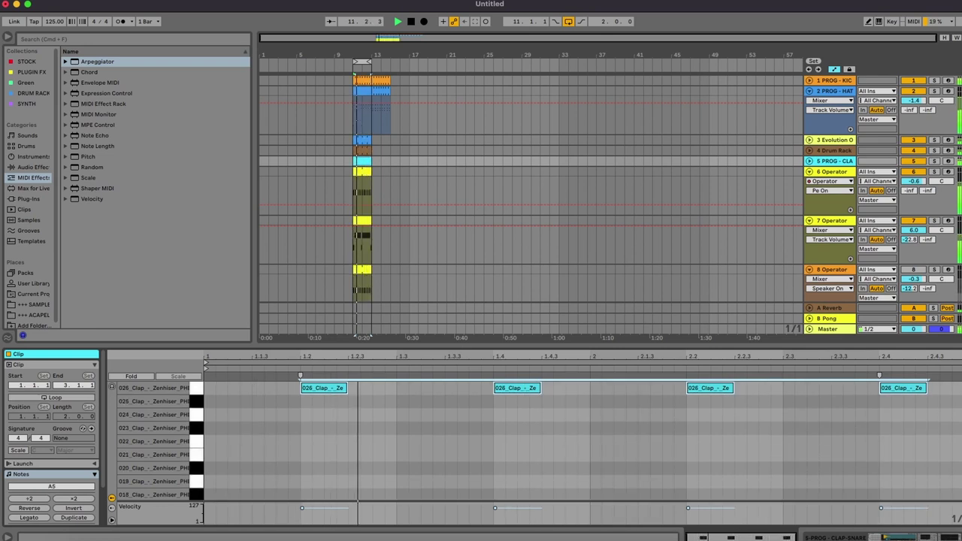
{"action": "key", "text": "Up"}
{"action": "key", "text": "Up"}
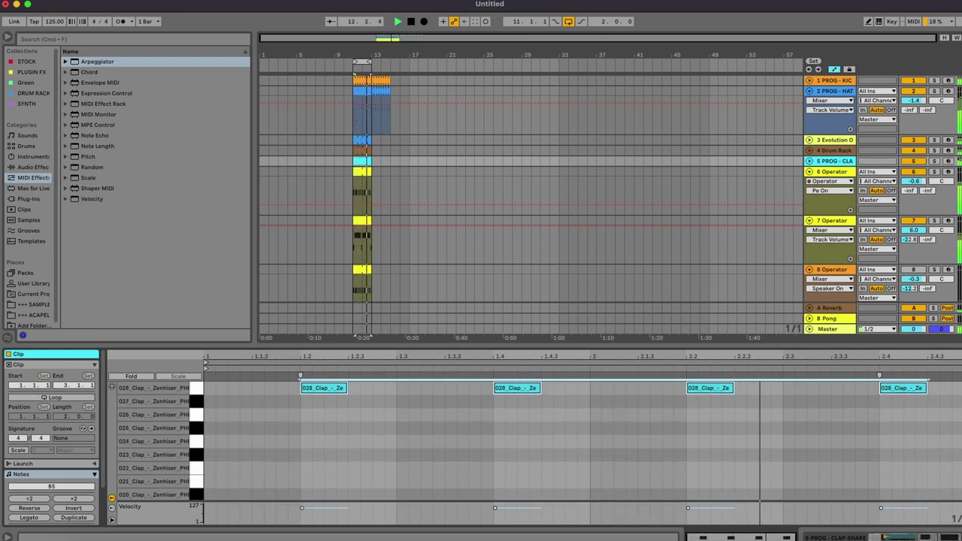
{"action": "key", "text": "Up"}
{"action": "key", "text": "Up"}
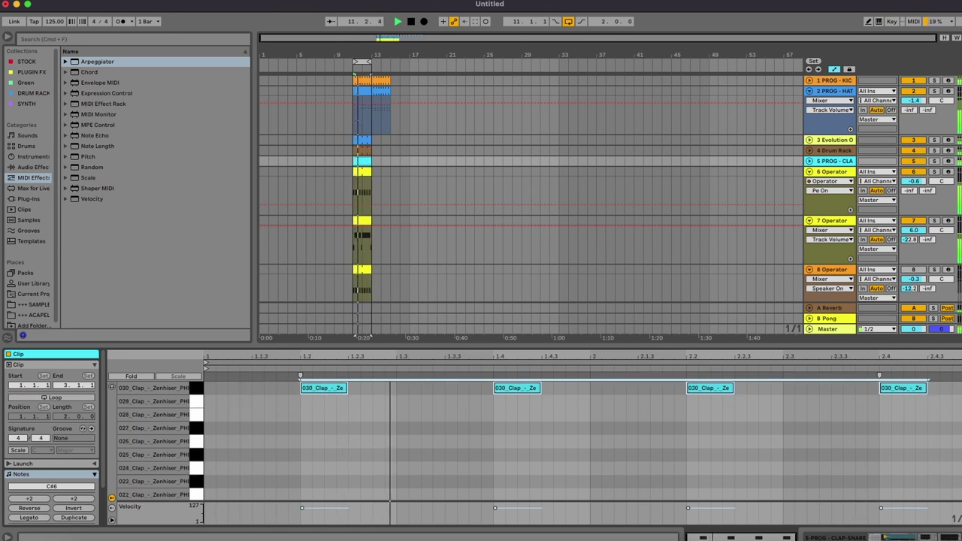
{"action": "key", "text": "Up"}
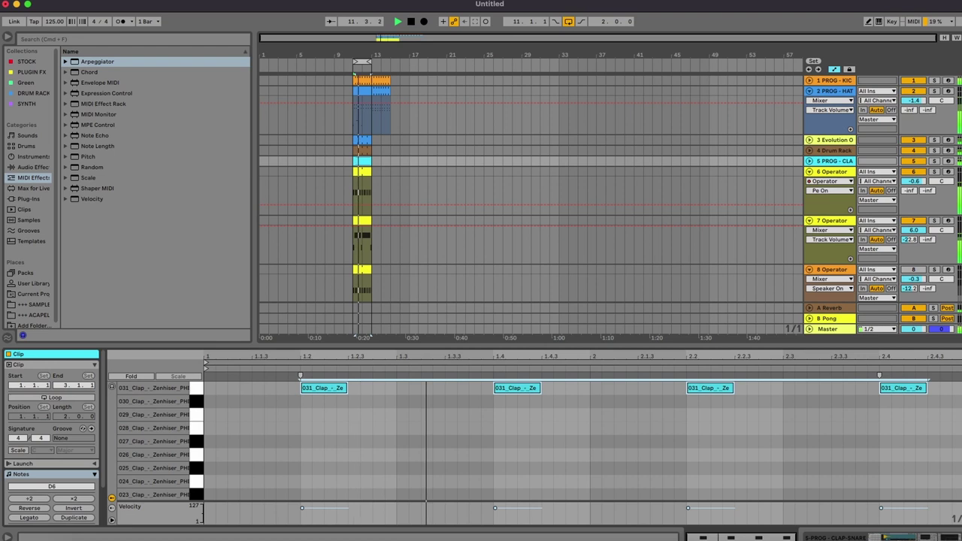
{"action": "key", "text": "Up"}
{"action": "key", "text": "Down"}
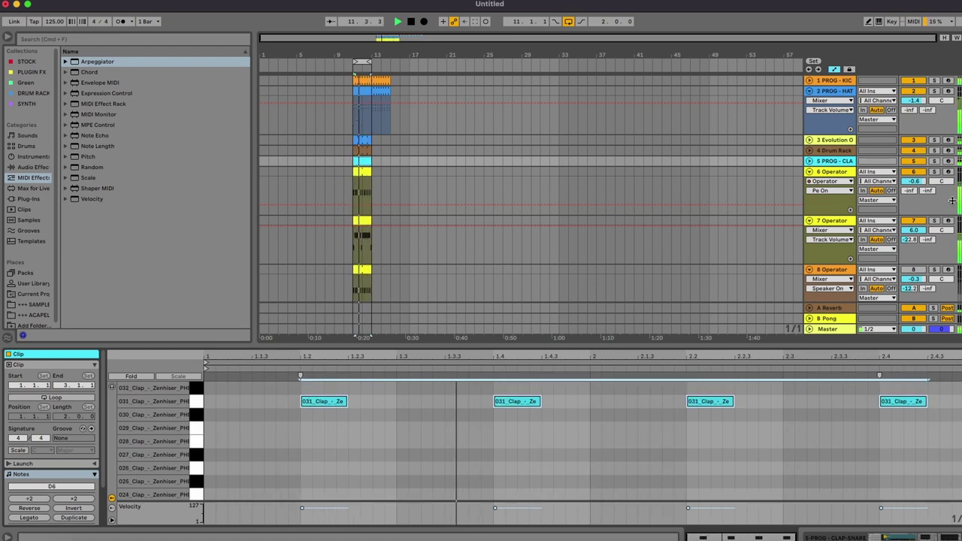
Deactivate the 7 Operator track and lower its volume to 5.5 dB.
{"action": "scroll", "coordinate": [848, 218], "scroll_direction": "down", "scroll_amount": 2}
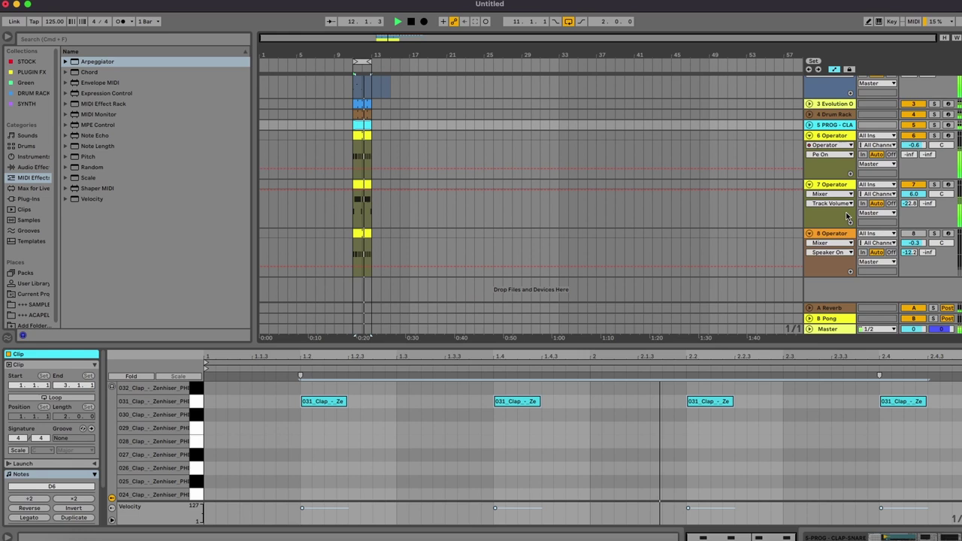
{"action": "left_click", "coordinate": [912, 185]}
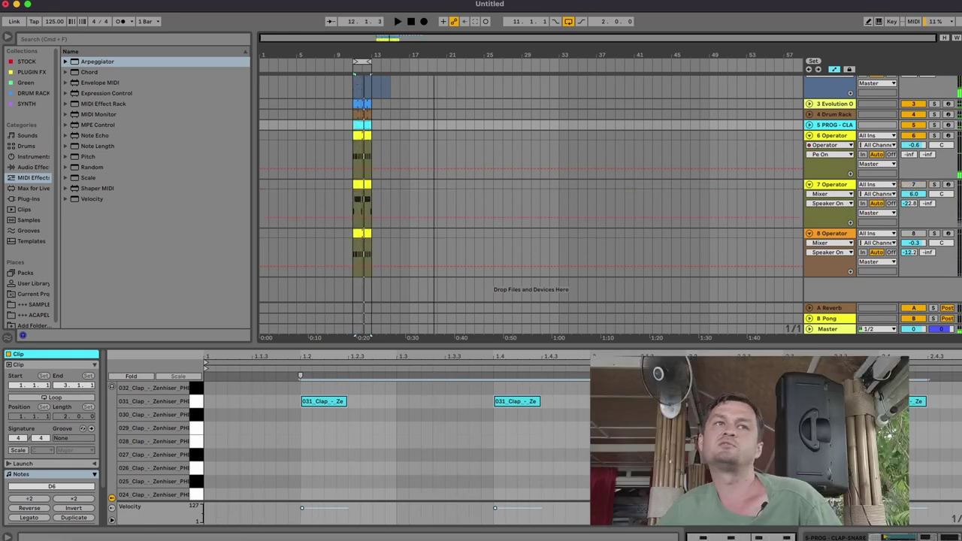
{"action": "left_click_drag", "start_coordinate": [914, 195], "coordinate": [914, 198]}
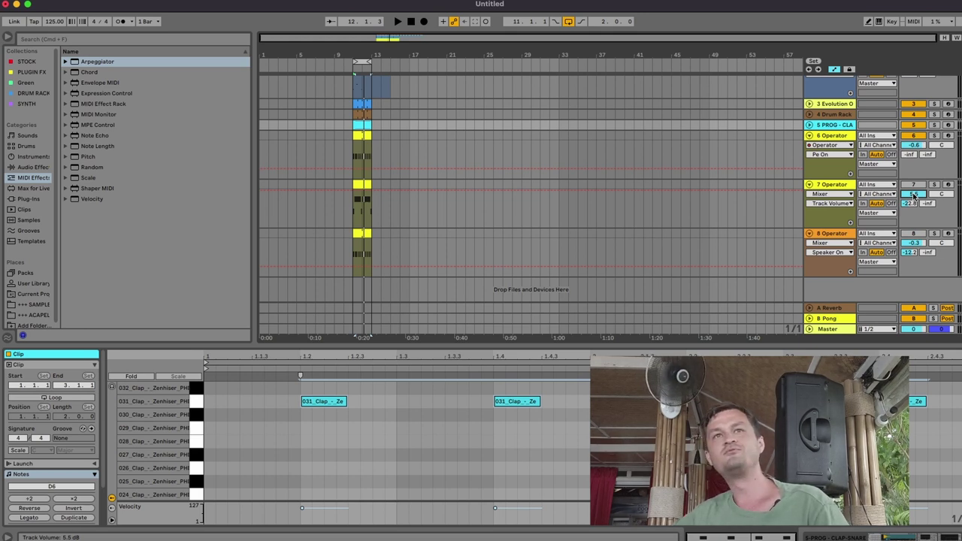
Play the loop with the 6 and 7 Operator tracks soloed, trying 8 Operator too, and add the kick, hat and Drum Rack tracks to the solo.
{"action": "scroll", "coordinate": [913, 162], "scroll_direction": "up", "scroll_amount": 2}
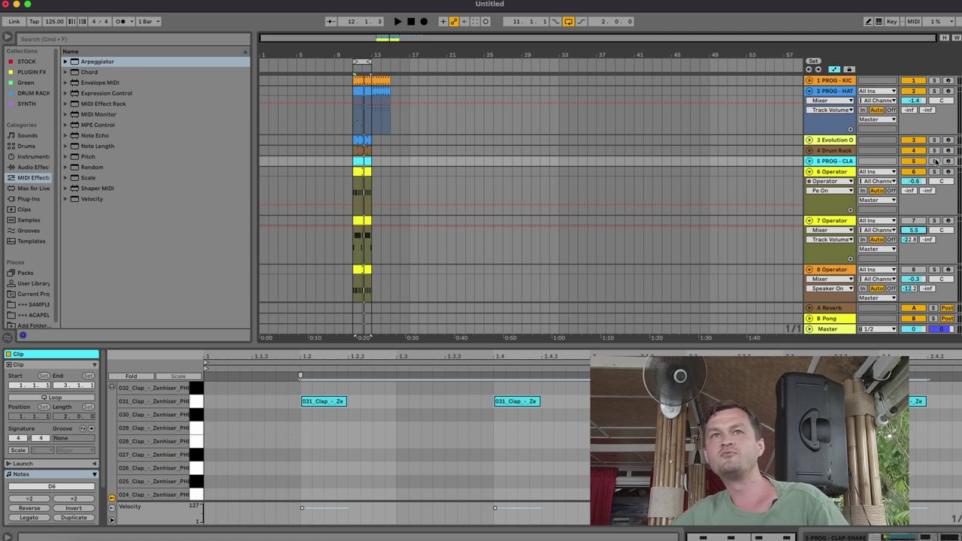
{"action": "left_click", "coordinate": [936, 171]}
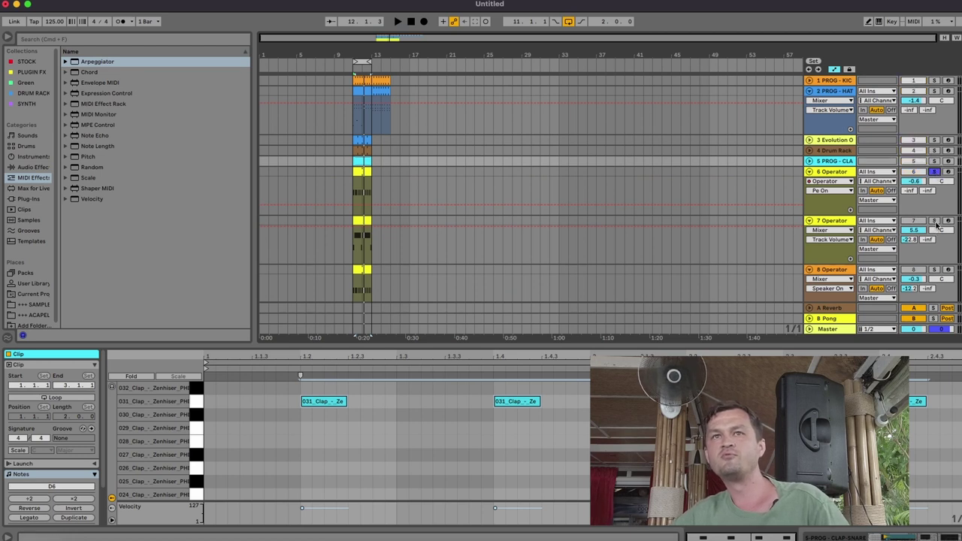
{"action": "left_click", "coordinate": [935, 269]}
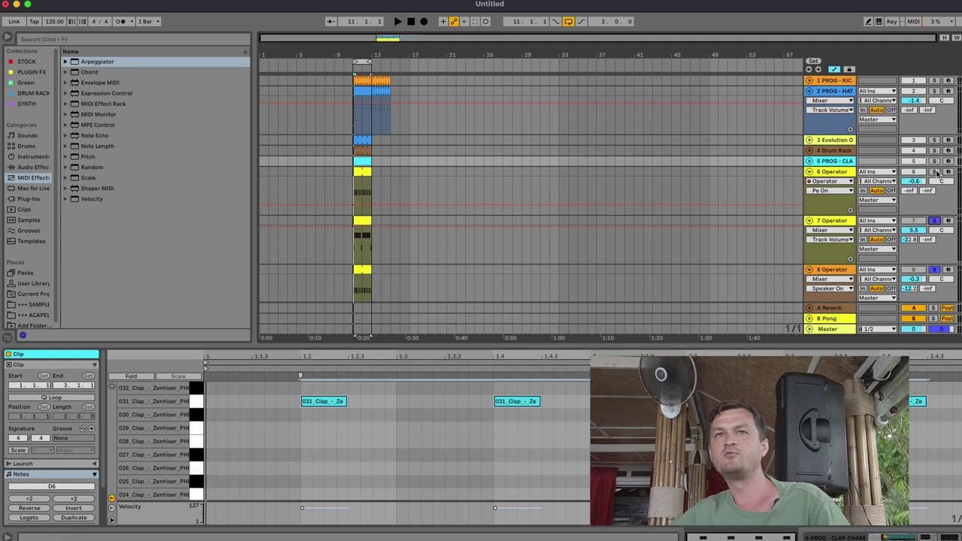
{"action": "key", "text": "space"}
{"action": "scroll", "coordinate": [517, 164], "scroll_direction": "down", "scroll_amount": 2}
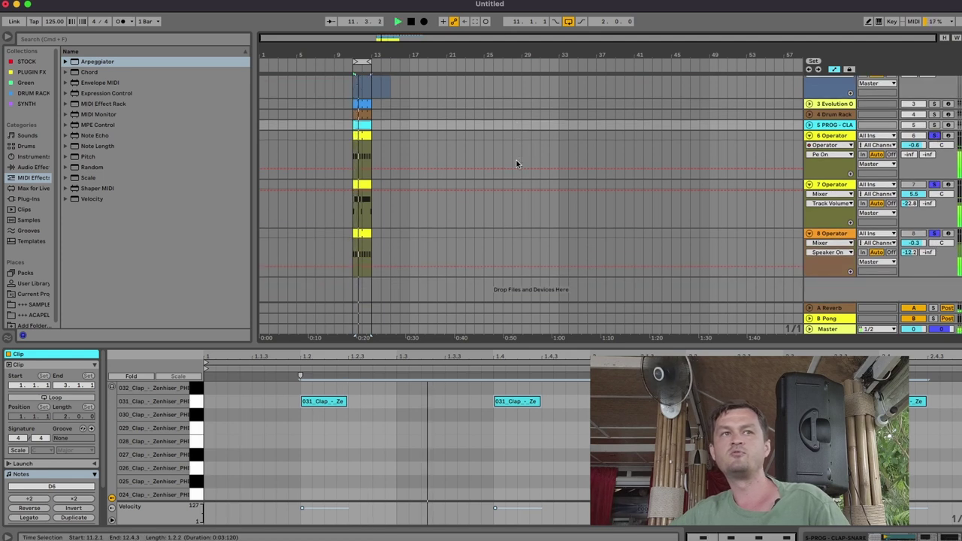
{"action": "left_click", "coordinate": [933, 233]}
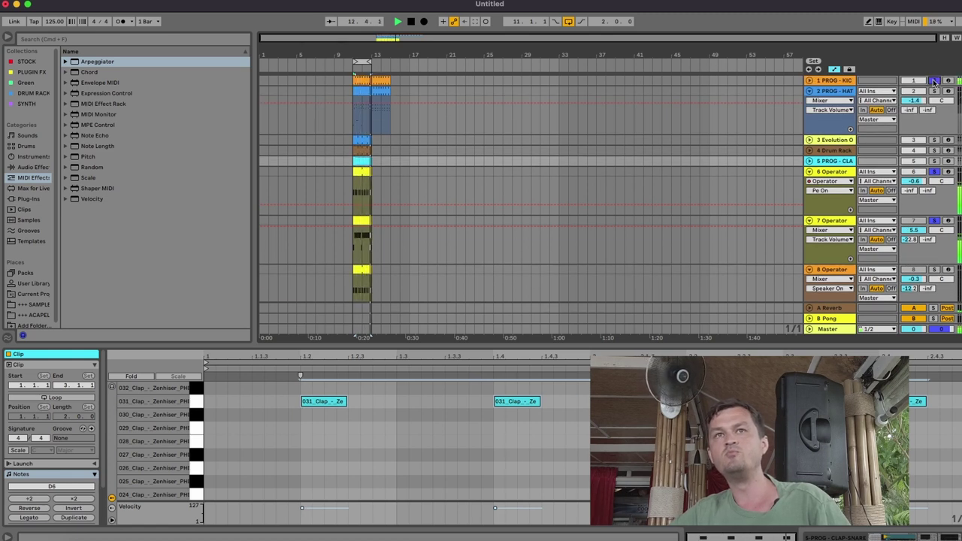
{"action": "left_click", "coordinate": [935, 91], "text": "super"}
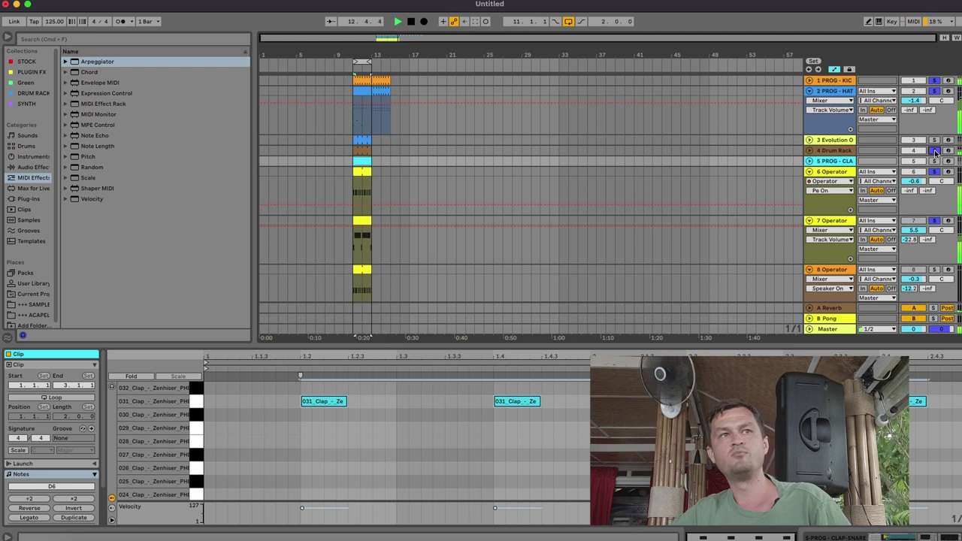
Fine-tune the 7 Operator track's volume to 5.4 dB while the soloed tracks loop.
{"action": "scroll", "coordinate": [737, 139], "scroll_direction": "down", "scroll_amount": 1}
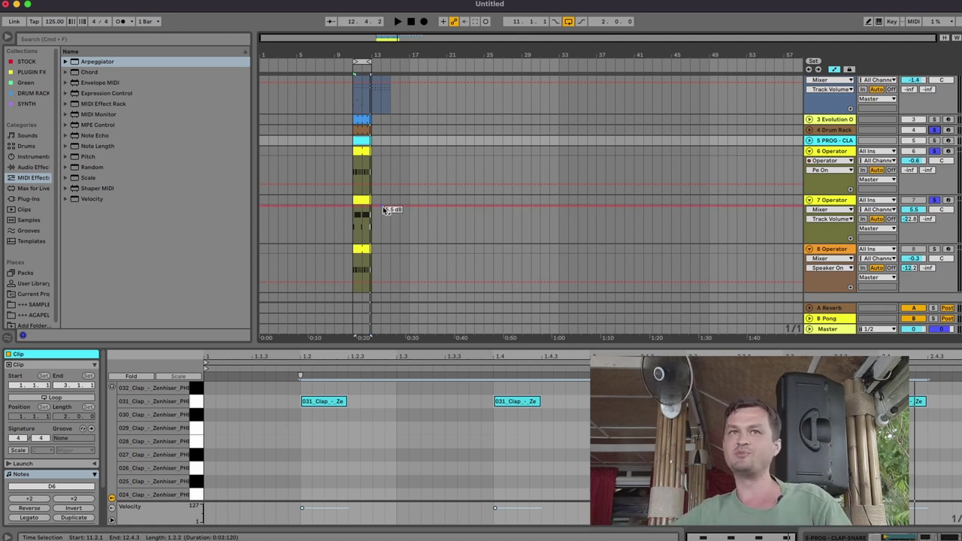
{"action": "key", "text": "space"}
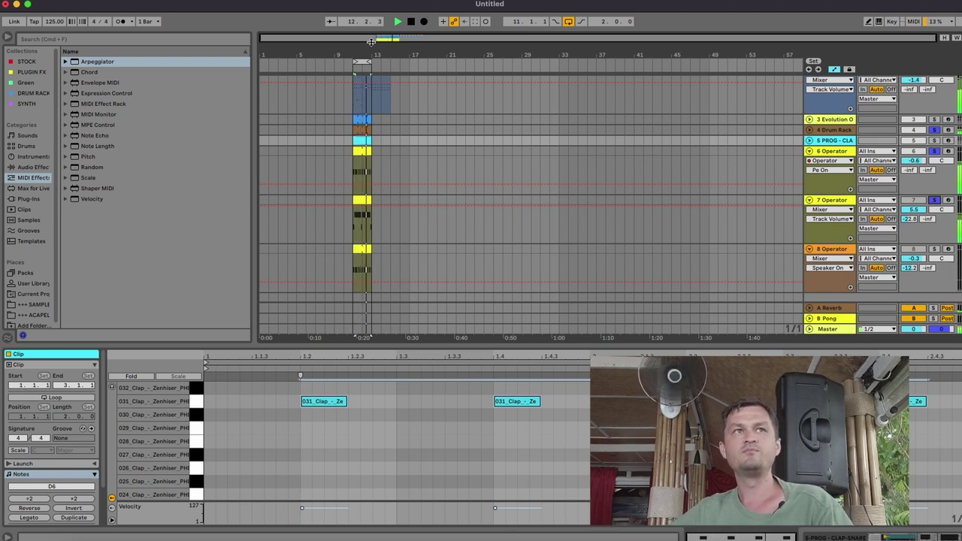
{"action": "left_click_drag", "start_coordinate": [377, 38], "coordinate": [377, 47]}
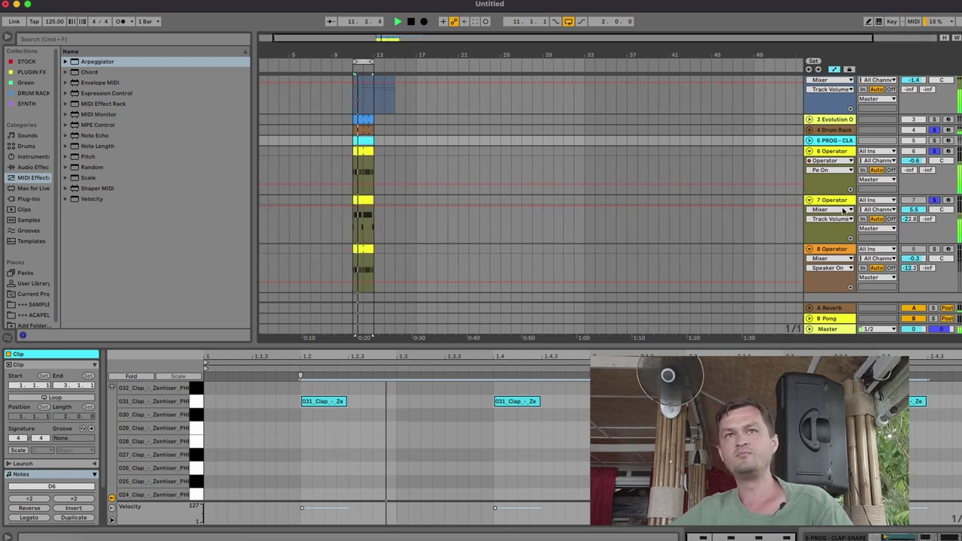
{"action": "left_click", "coordinate": [914, 210]}
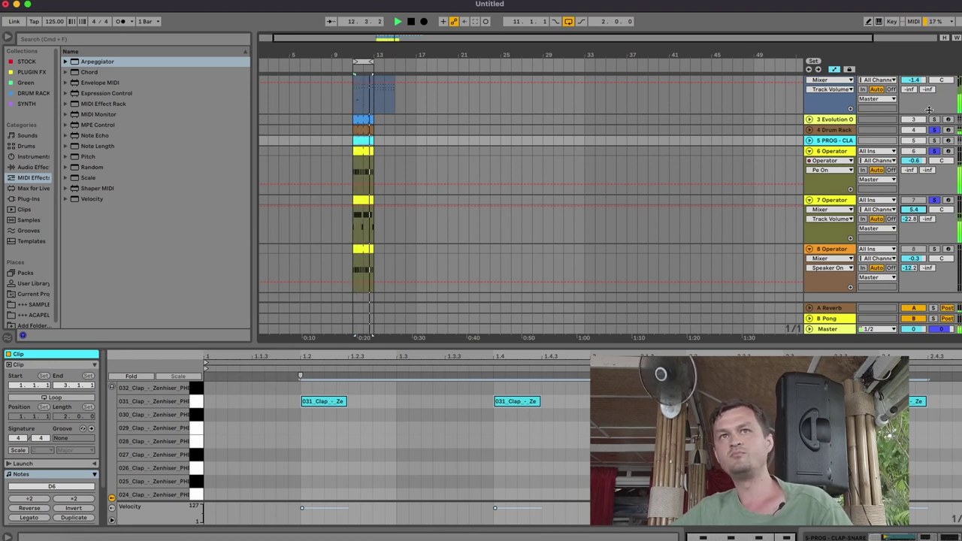
Unfold the 3 Evolution bongo track and add it to the soloed tracks.
{"action": "scroll", "coordinate": [936, 122], "scroll_direction": "up", "scroll_amount": 1}
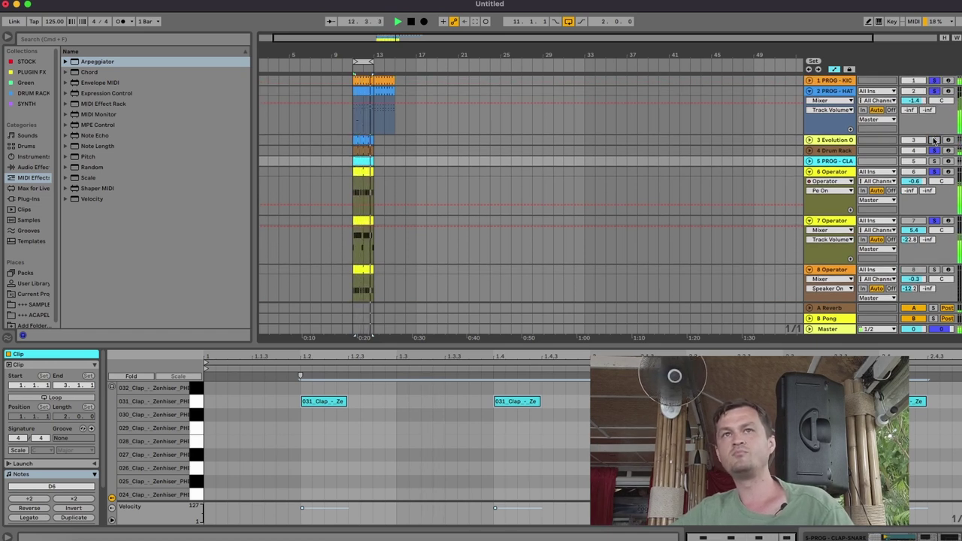
{"action": "left_click", "coordinate": [813, 142]}
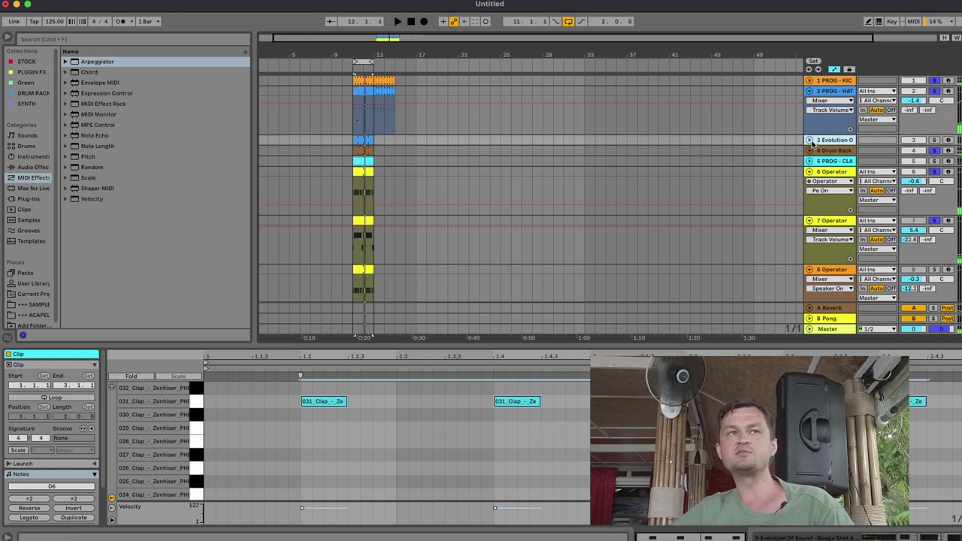
{"action": "left_click", "coordinate": [809, 141]}
Trim the 3 Evolution bongo pattern to one half-bar clip per bar and move the two clips to start at 11.3.1 and 12.3.1.
{"action": "left_click_drag", "start_coordinate": [354, 49], "coordinate": [391, 138]}
{"action": "left_click_drag", "start_coordinate": [432, 167], "coordinate": [466, 135]}
{"action": "key", "text": "Delete"}
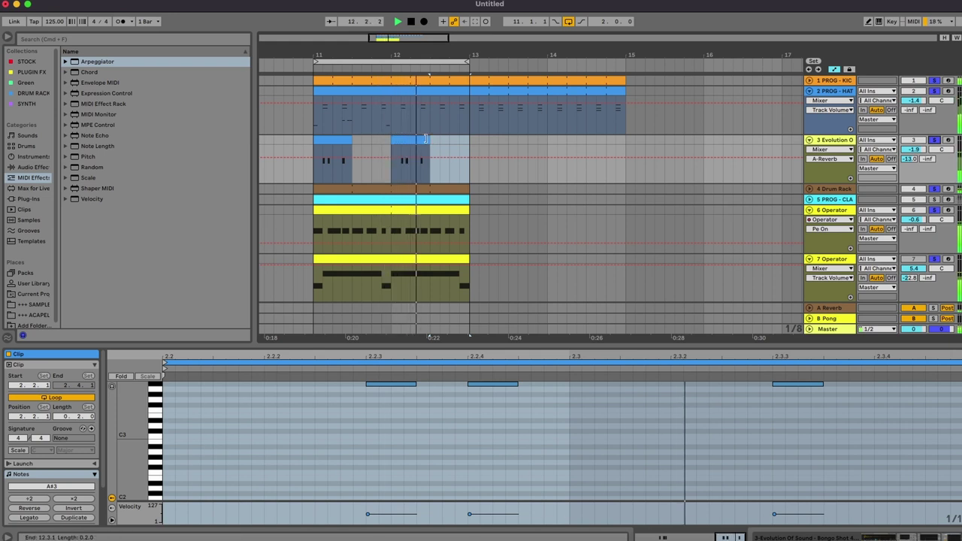
{"action": "left_click_drag", "start_coordinate": [466, 137], "coordinate": [361, 141]}
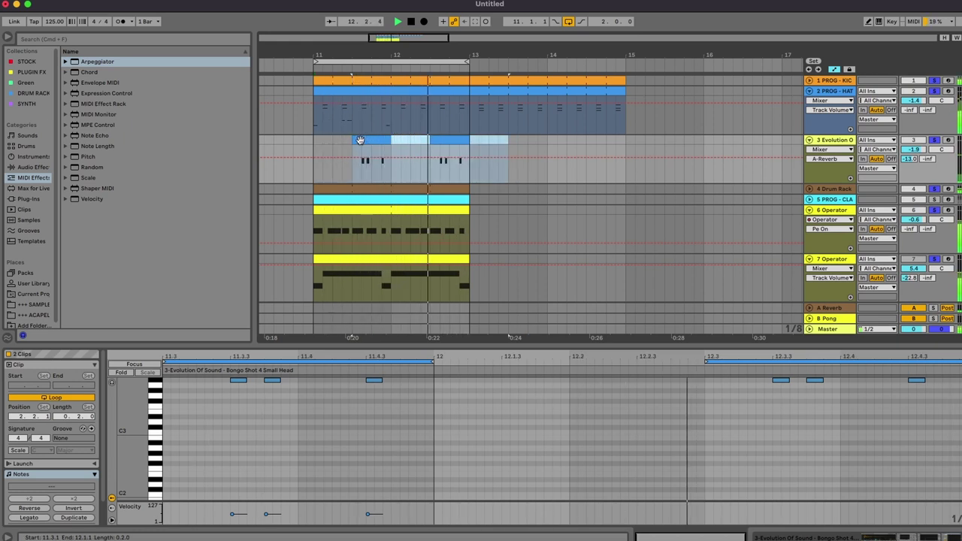
In the bongo clip at 12.3.1, delete the first note at 2.2.3 and select the last note at 2.3.3.
{"action": "left_click", "coordinate": [436, 141]}
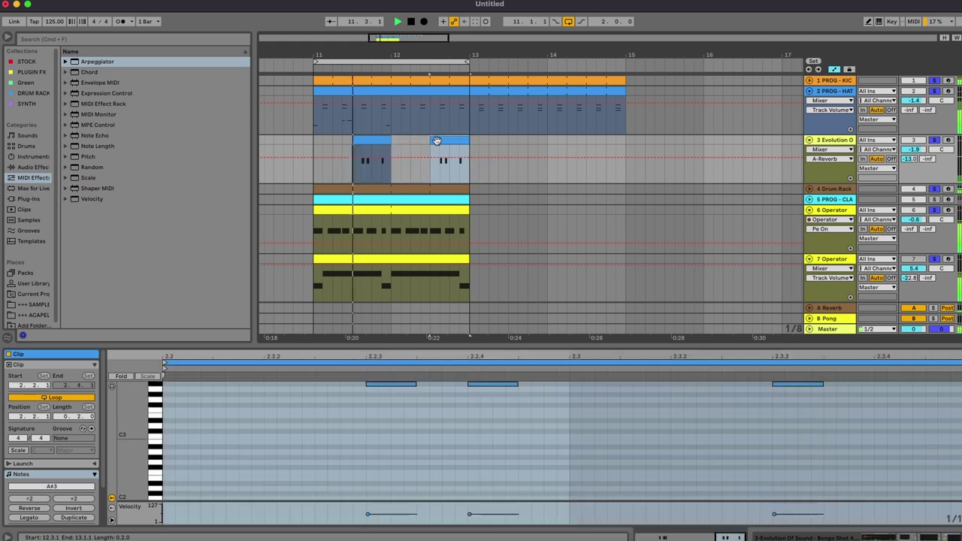
{"action": "left_click", "coordinate": [401, 406]}
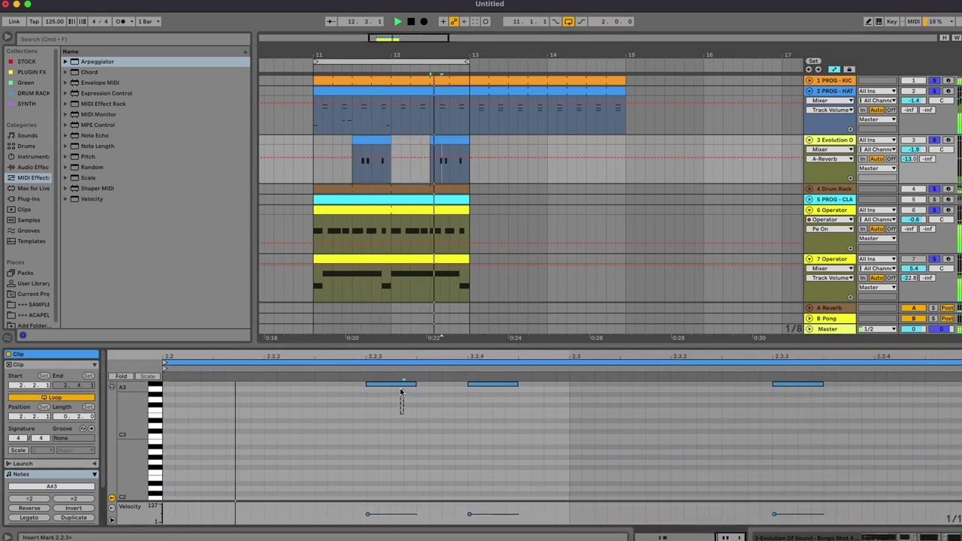
{"action": "double_click", "coordinate": [400, 388]}
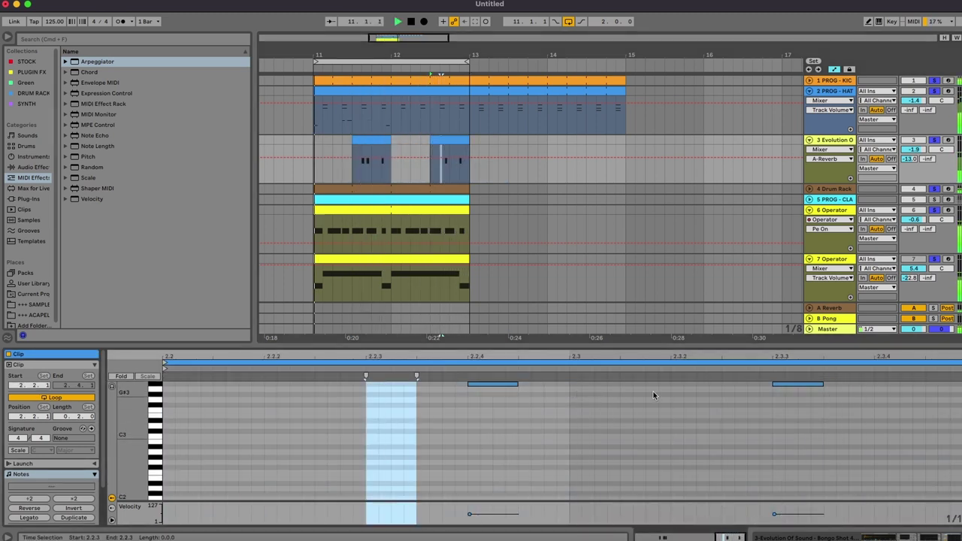
{"action": "left_click_drag", "start_coordinate": [719, 400], "coordinate": [818, 382]}
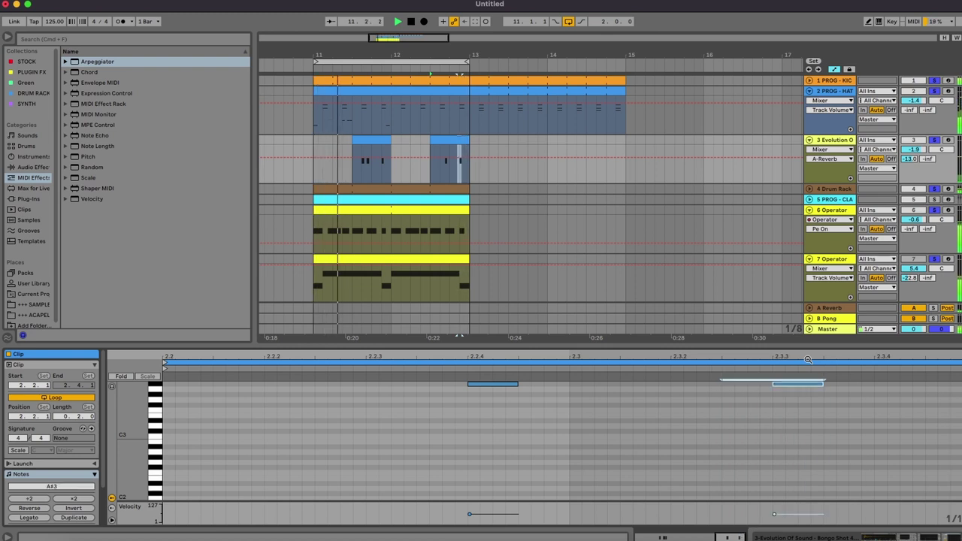
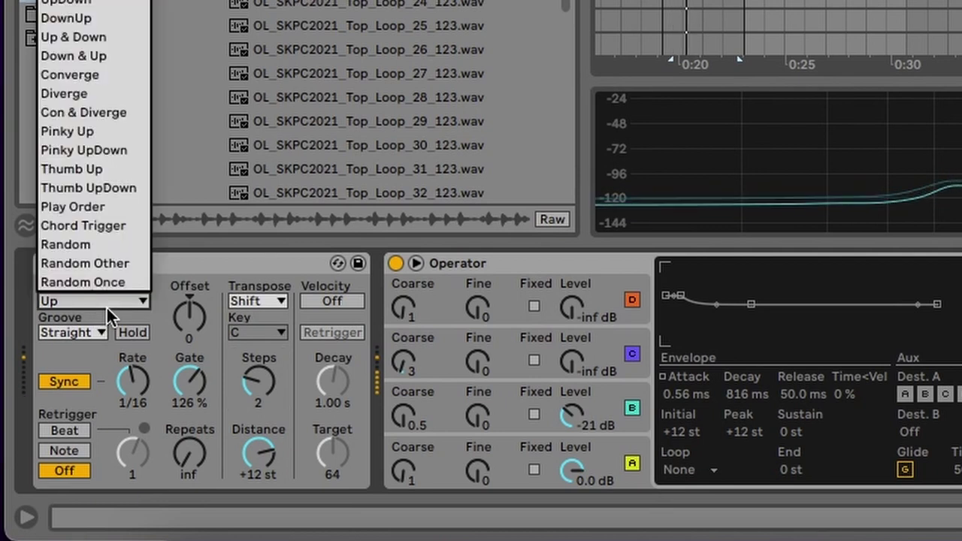
Set the Arpeggiator's style to UpDown and its gate to 105 %, and raise the level of Operator's oscillator C.
{"action": "left_click", "coordinate": [59, 0]}
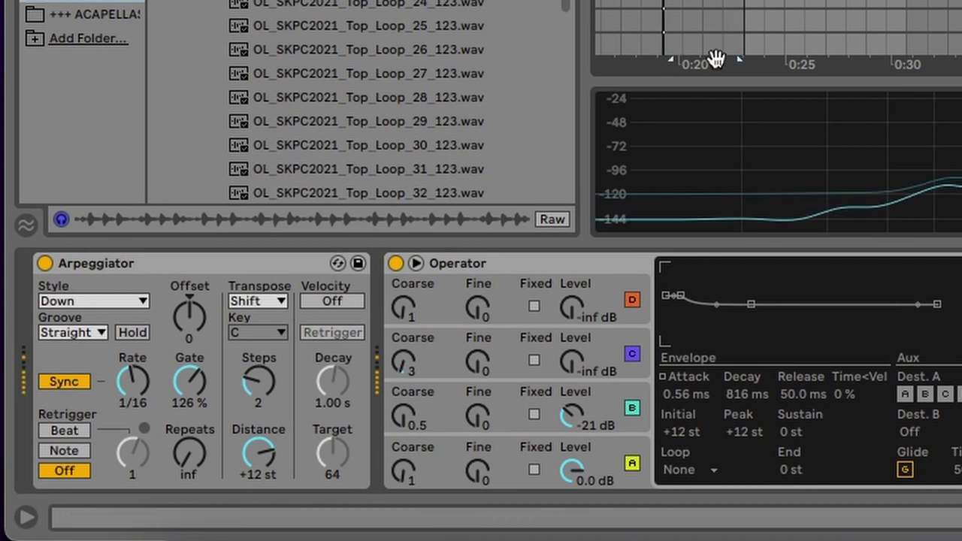
{"action": "left_click", "coordinate": [190, 381]}
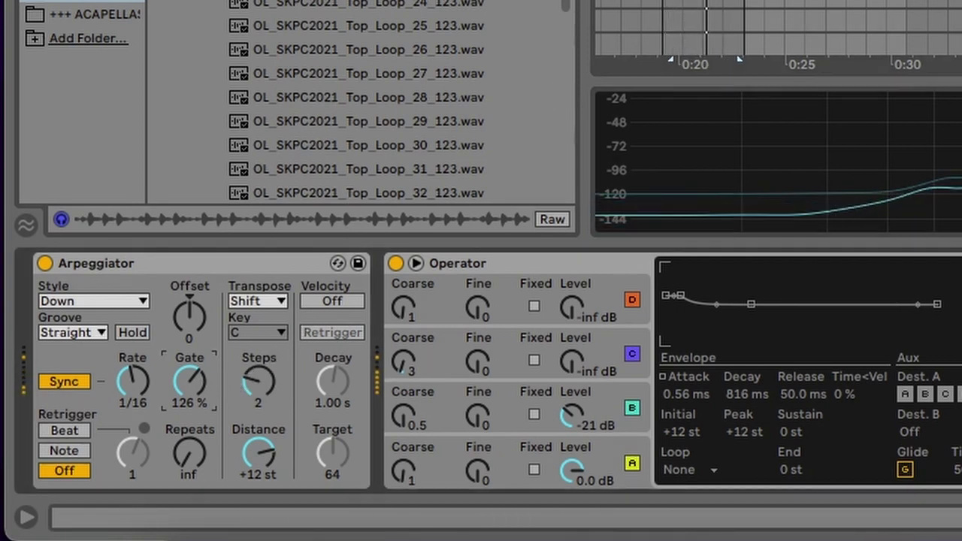
{"action": "left_click", "coordinate": [139, 300]}
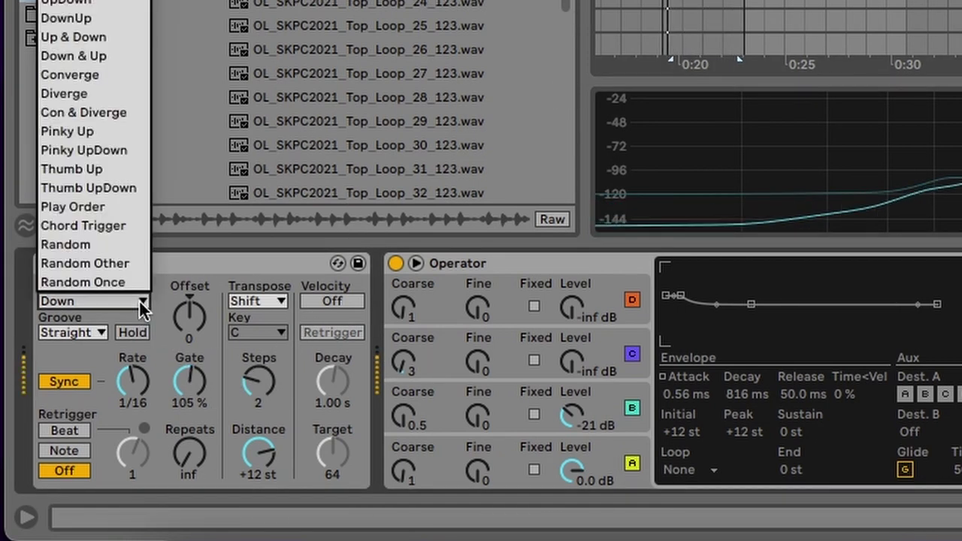
{"action": "left_click", "coordinate": [124, 3]}
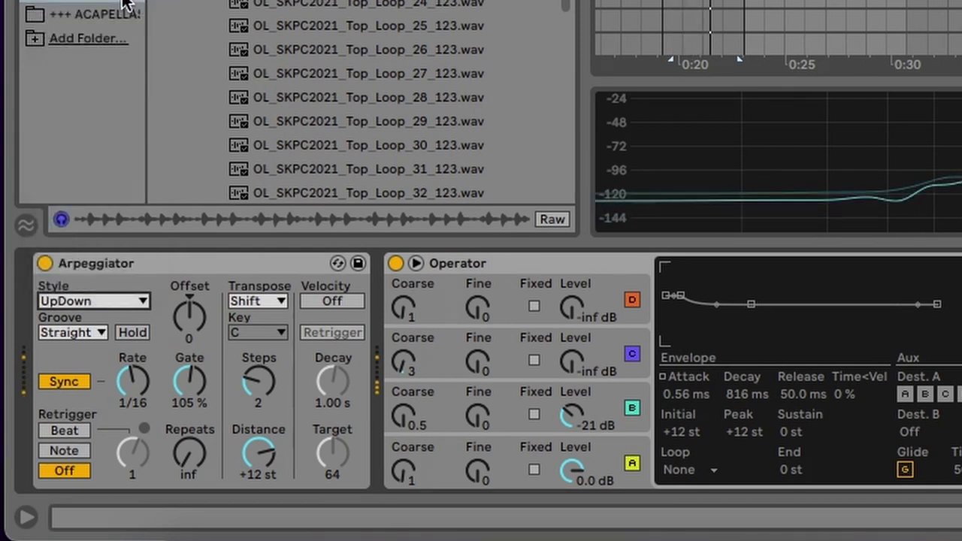
{"action": "left_click_drag", "start_coordinate": [571, 363], "coordinate": [571, 337]}
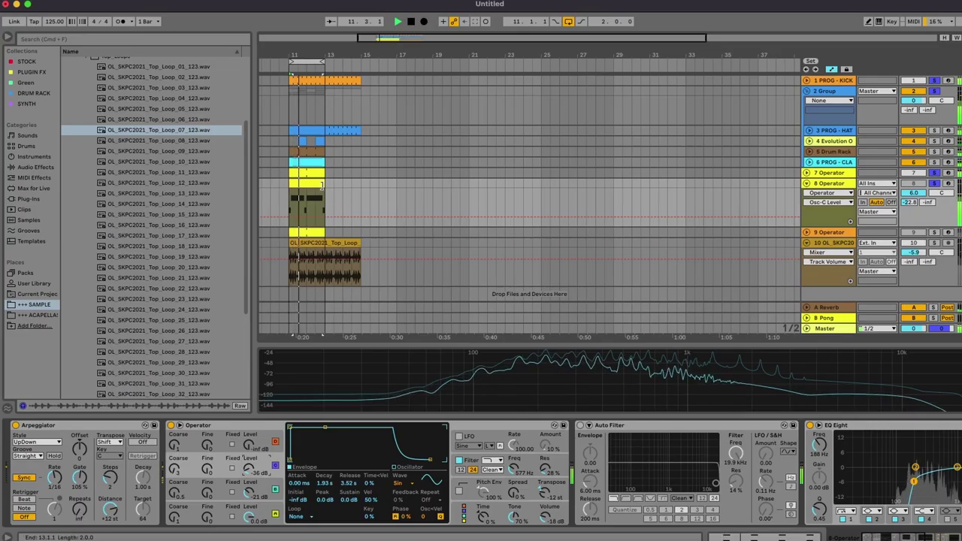
In the 8 Operator clip, move the first note from G0 to A0 and play the loop.
{"action": "double_click", "coordinate": [318, 182]}
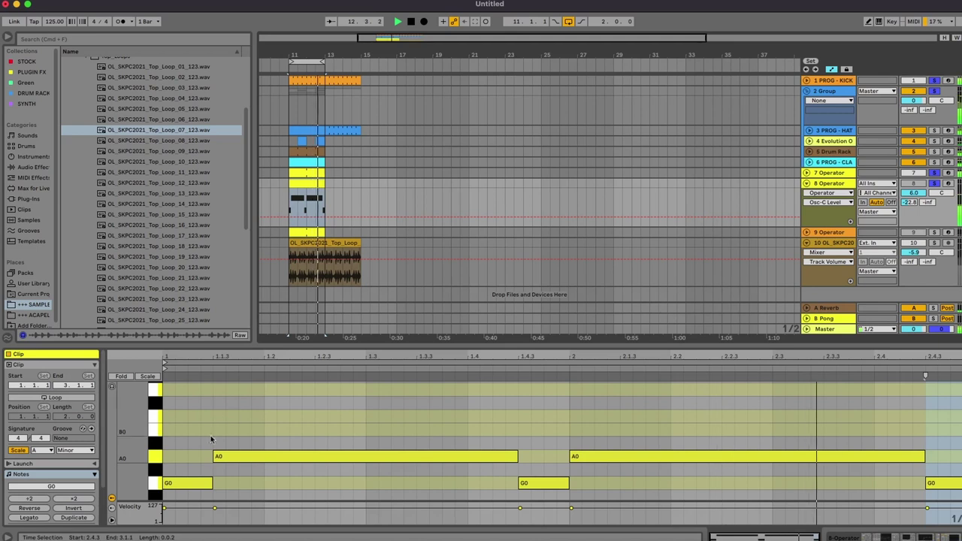
{"action": "left_click_drag", "start_coordinate": [192, 476], "coordinate": [191, 461]}
{"action": "key", "text": "space"}
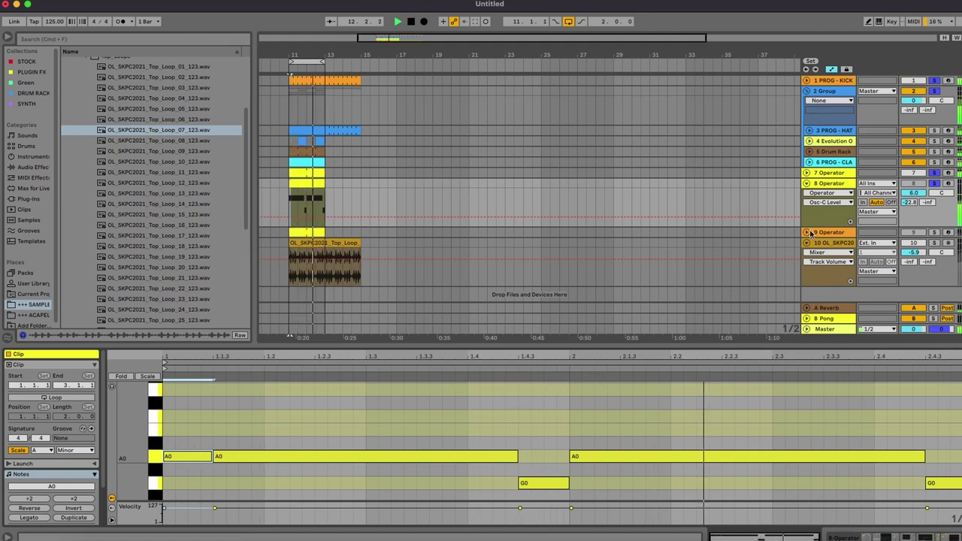
Set the filter frequency of the Operator on track 8 to 404 Hz.
{"action": "double_click", "coordinate": [838, 183]}
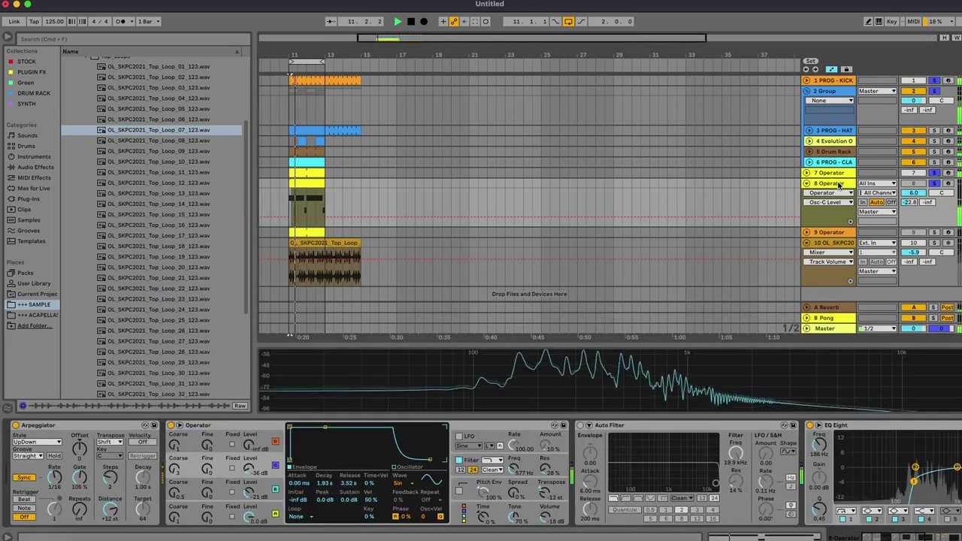
{"action": "key", "text": "space"}
{"action": "left_click", "coordinate": [194, 465]}
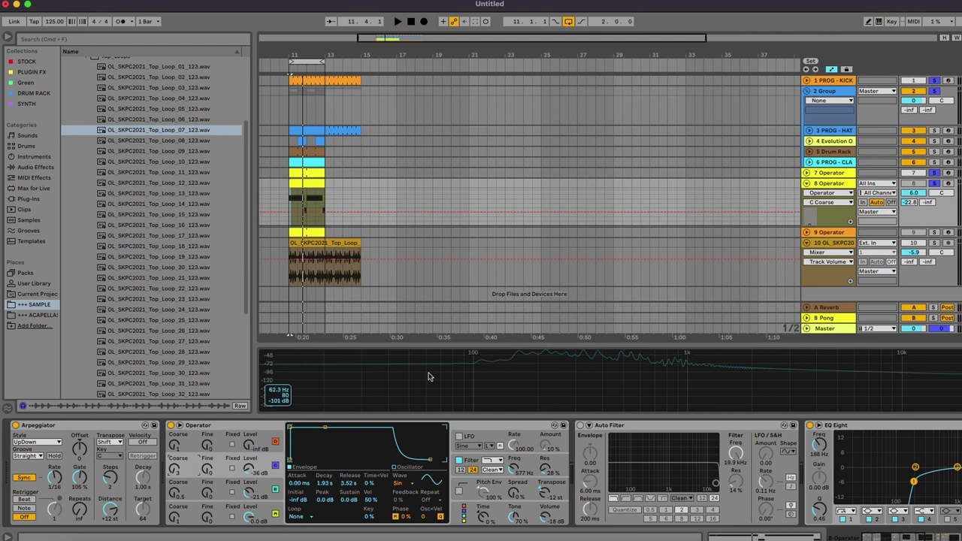
{"action": "left_click", "coordinate": [516, 471]}
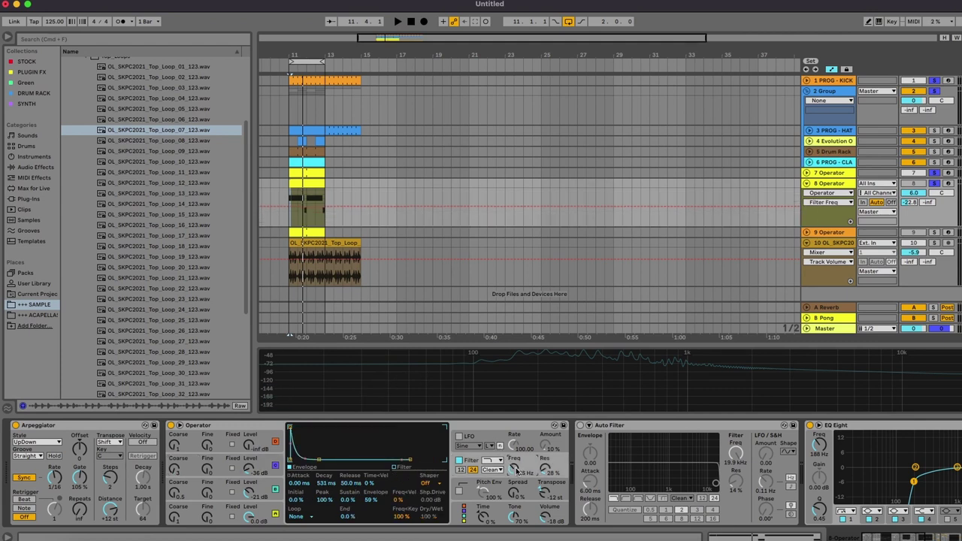
{"action": "key", "text": "space"}
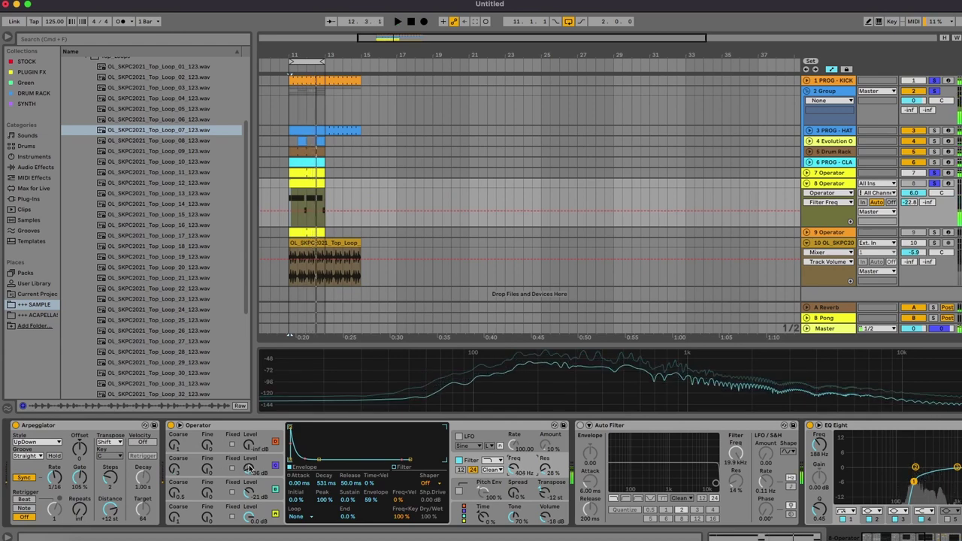
Adjust oscillator C's level on the 8 Operator track to -35 dB.
{"action": "left_click", "coordinate": [253, 471]}
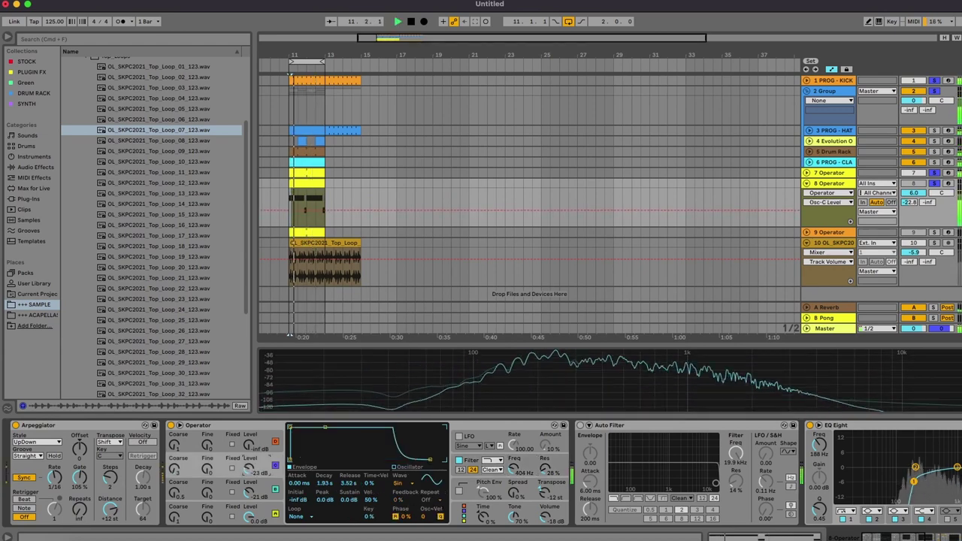
{"action": "mouse_move", "coordinate": [249, 468]}
{"action": "left_mouse_down"}
{"action": "mouse_move", "coordinate": [249, 493]}
{"action": "mouse_move", "coordinate": [248, 478]}
{"action": "left_mouse_up"}
{"action": "key", "text": "space"}
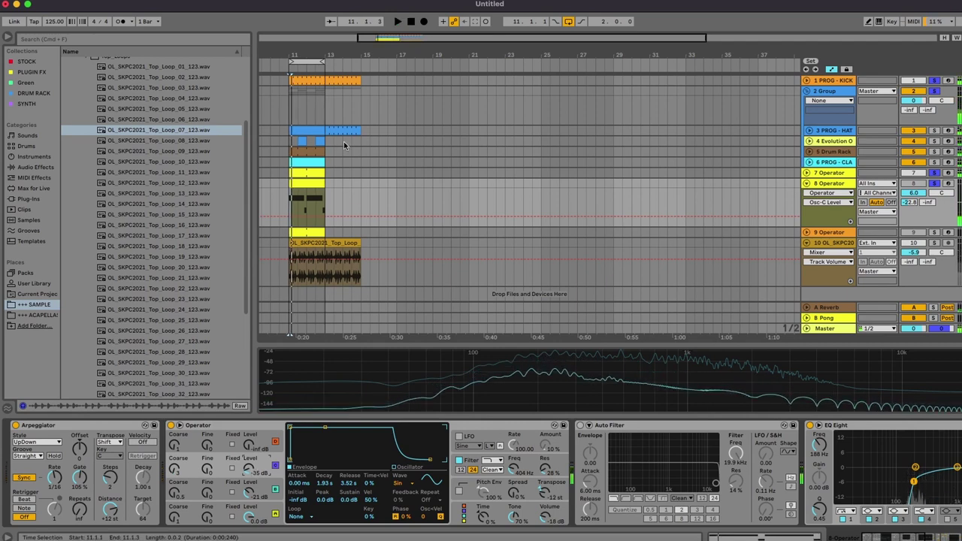
Delete the 10 OL_SKPC20 top loop track.
{"action": "left_click_drag", "start_coordinate": [318, 55], "coordinate": [316, 38]}
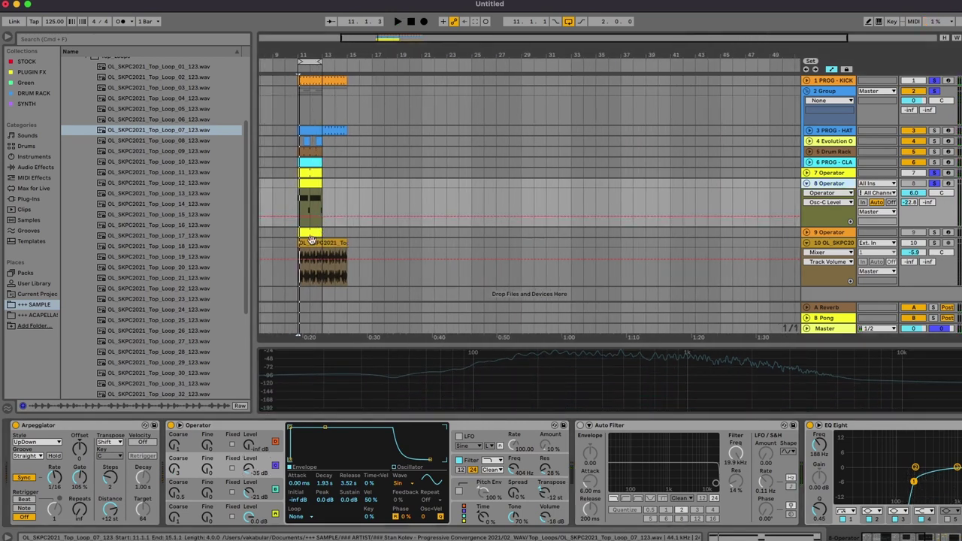
{"action": "left_click", "coordinate": [837, 253]}
{"action": "left_click", "coordinate": [839, 246]}
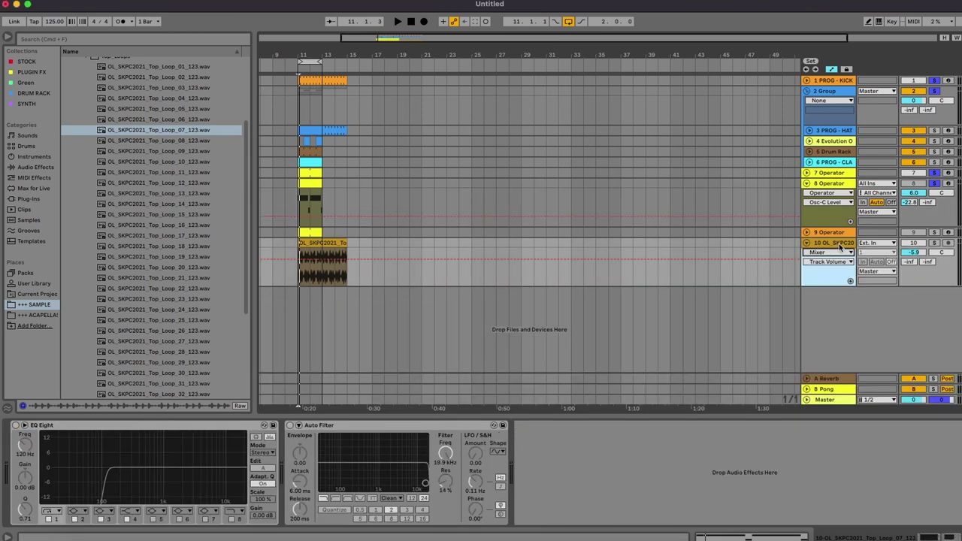
{"action": "left_click", "coordinate": [841, 245]}
{"action": "key", "text": "Delete"}
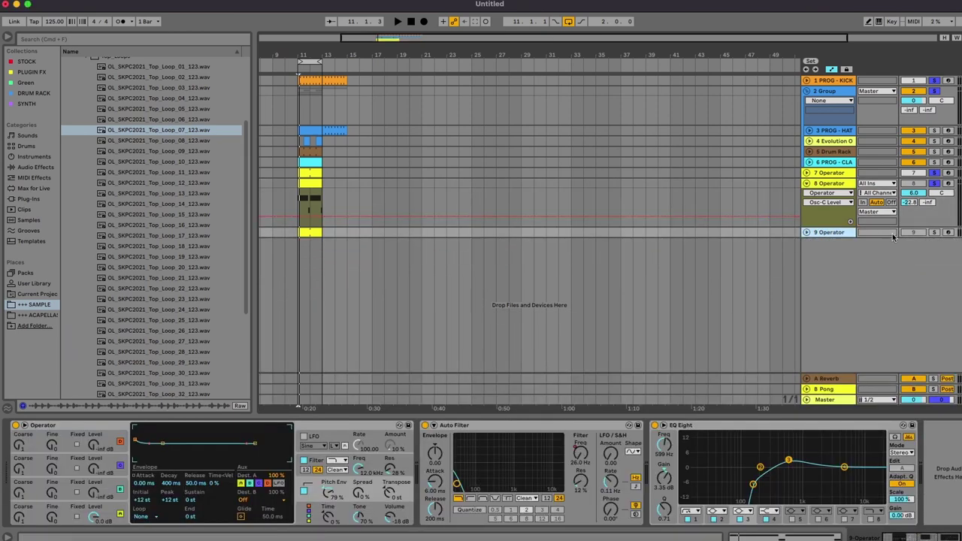
Duplicate the two-bar section from bar 11 to 13 across all tracks three times, extending the arrangement to bar 19.
{"action": "left_click_drag", "start_coordinate": [324, 231], "coordinate": [304, 51]}
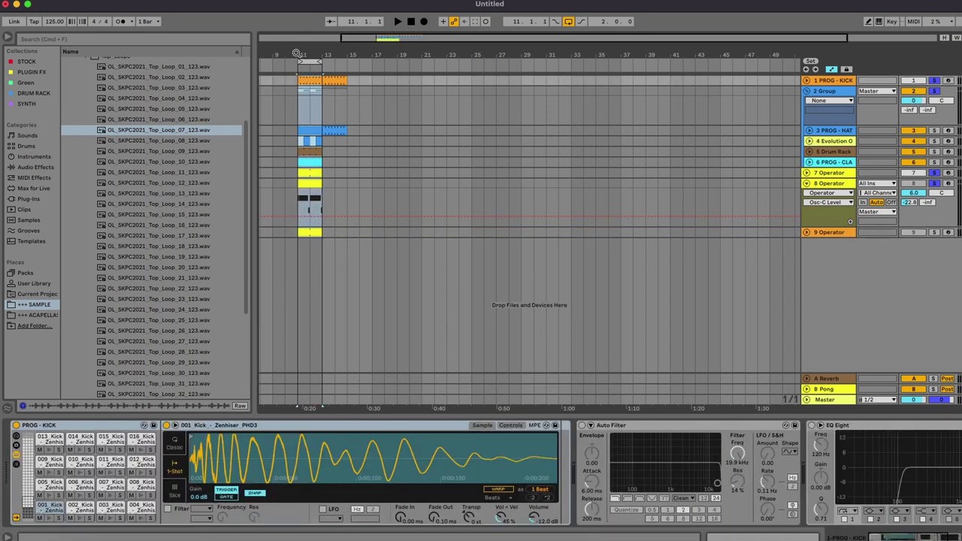
{"action": "key", "text": "super+d"}
{"action": "key", "text": "super+d"}
{"action": "key", "text": "super+d"}
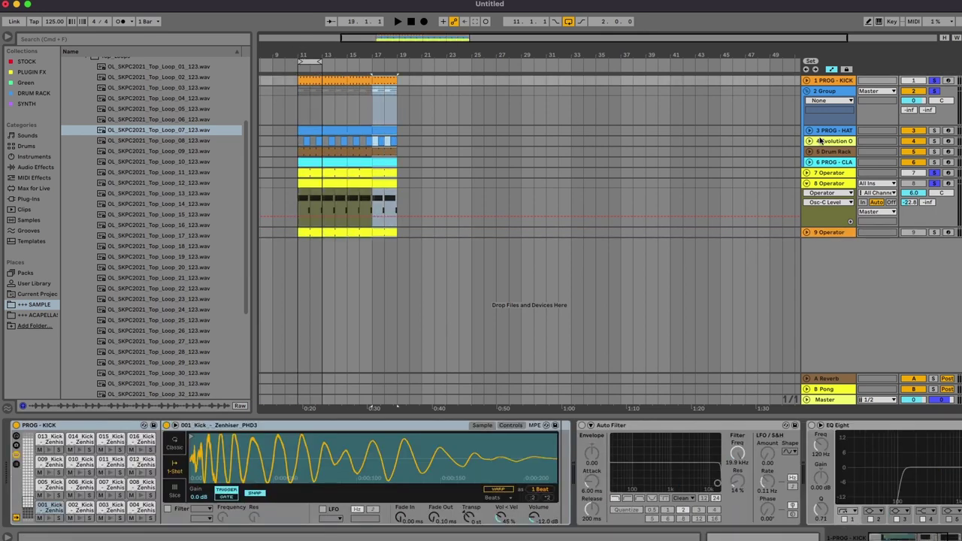
Loop bars 11 to 19 and shape 8 Operator's Osc-C Level automation so its rise from bar 11 falls back at bar 15.
{"action": "left_click", "coordinate": [806, 185]}
{"action": "left_click", "coordinate": [820, 186]}
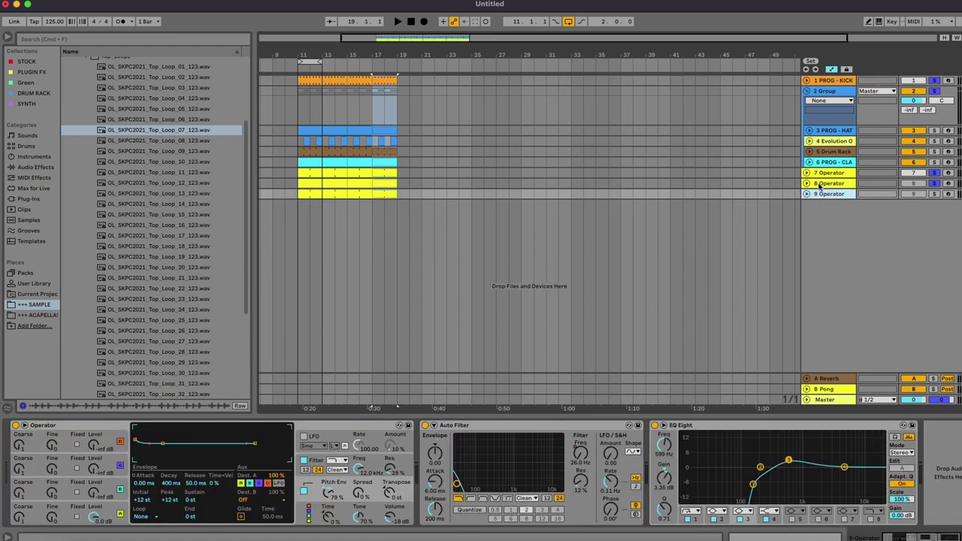
{"action": "left_click", "coordinate": [807, 183]}
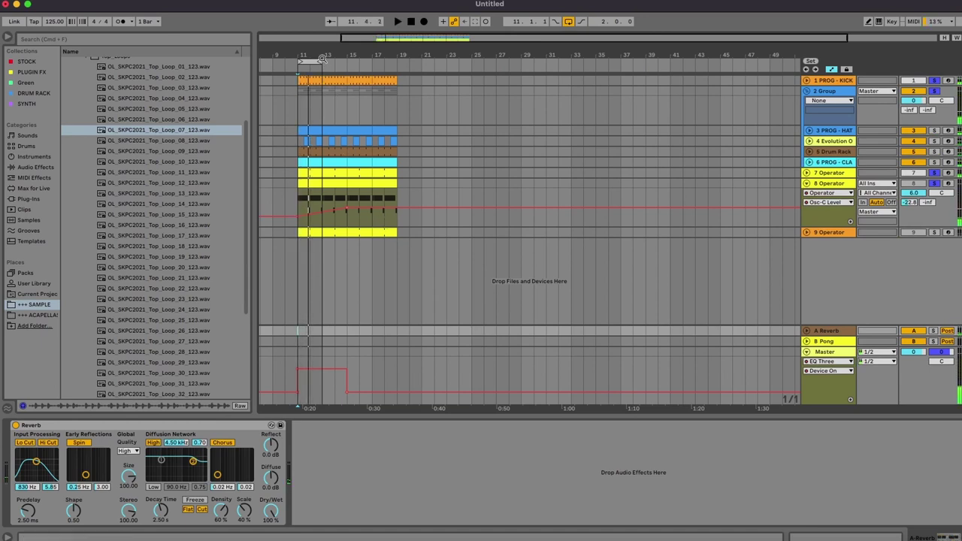
{"action": "left_click_drag", "start_coordinate": [320, 60], "coordinate": [398, 65]}
{"action": "key", "text": "space"}
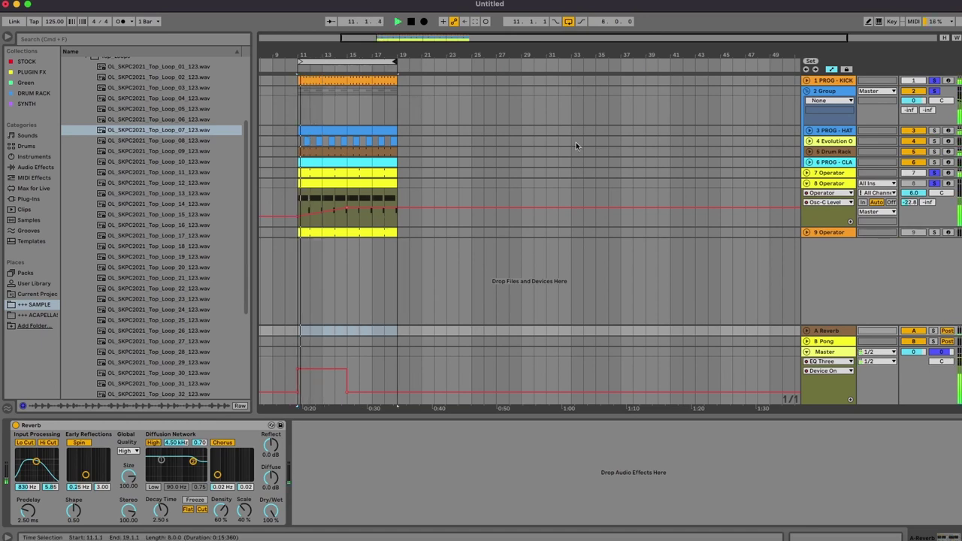
{"action": "left_click_drag", "start_coordinate": [365, 209], "coordinate": [348, 217]}
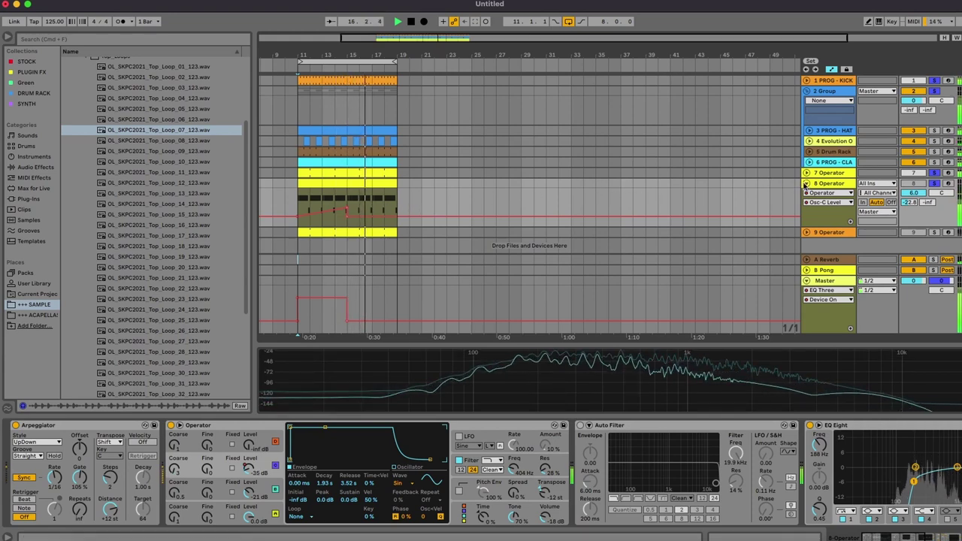
Insert a Reverb between EQ Three and Pro-L 2 on the Master track and set its Dry/Wet to 0 %.
{"action": "left_click", "coordinate": [833, 280]}
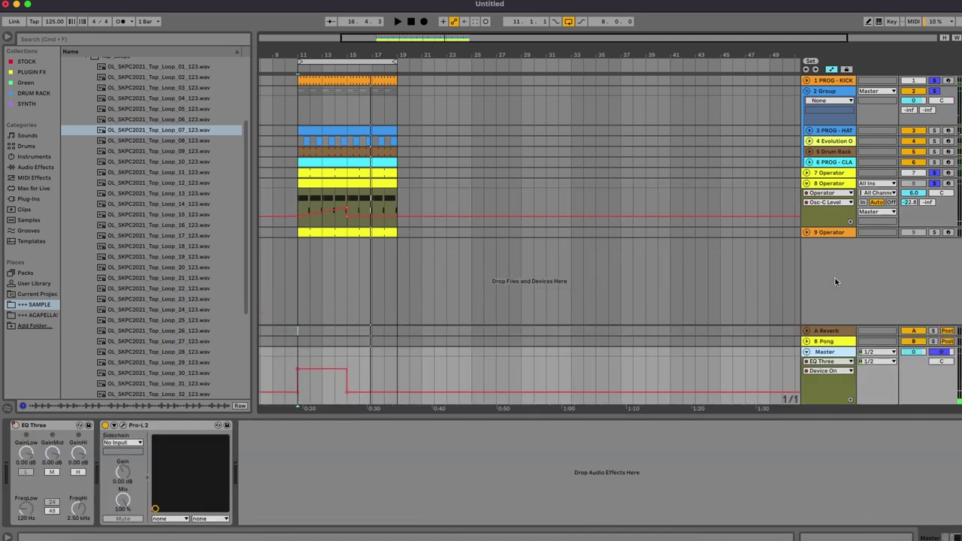
{"action": "left_click", "coordinate": [23, 168]}
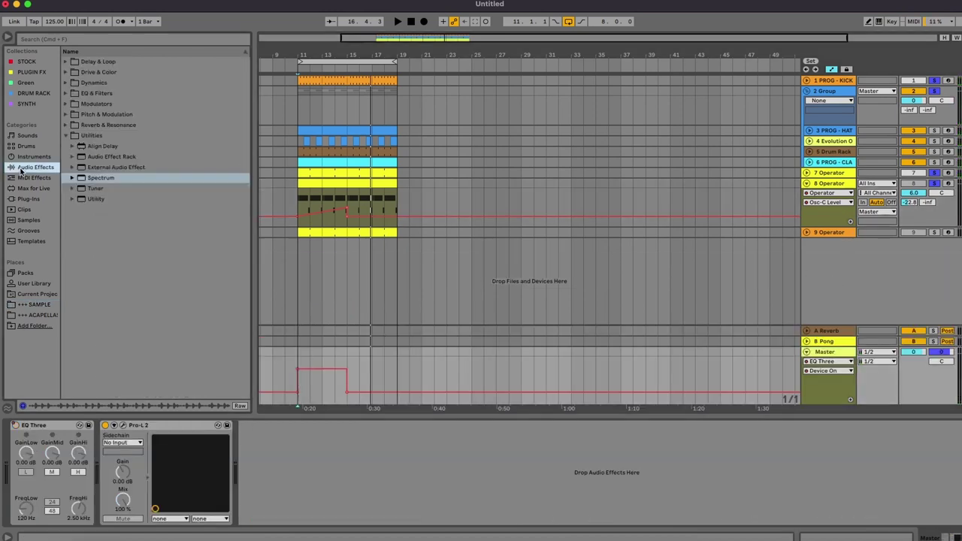
{"action": "left_click", "coordinate": [67, 126]}
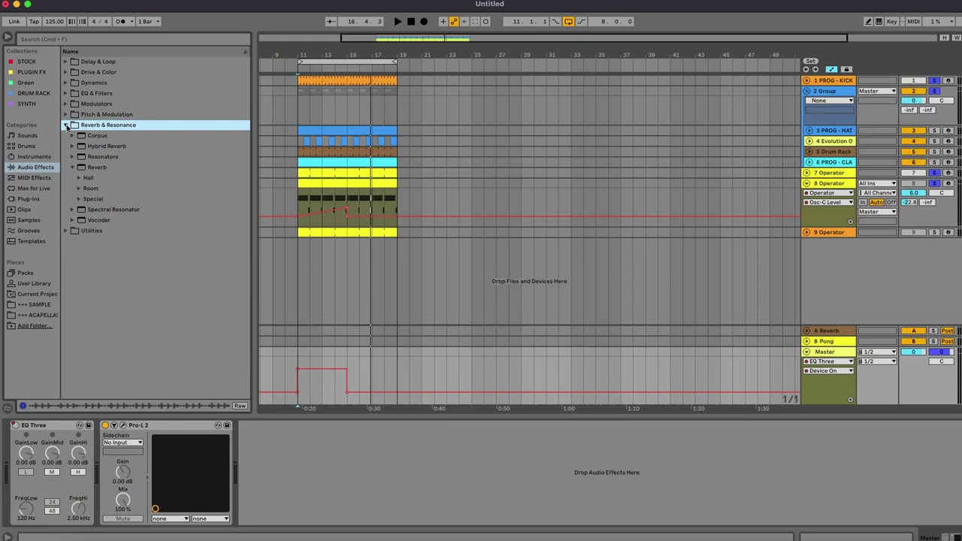
{"action": "left_click", "coordinate": [94, 168]}
{"action": "left_click_drag", "start_coordinate": [106, 488], "coordinate": [107, 489]}
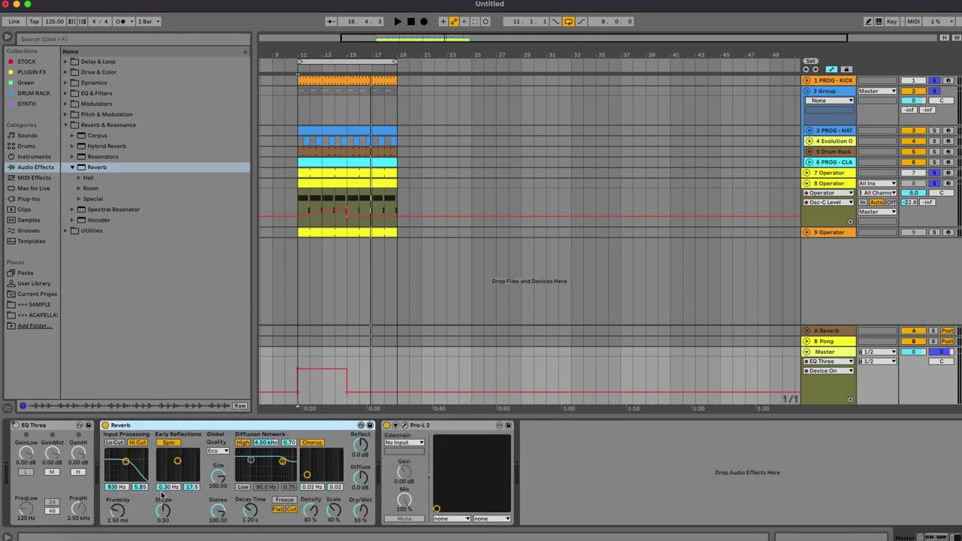
{"action": "left_click_drag", "start_coordinate": [365, 515], "coordinate": [366, 537]}
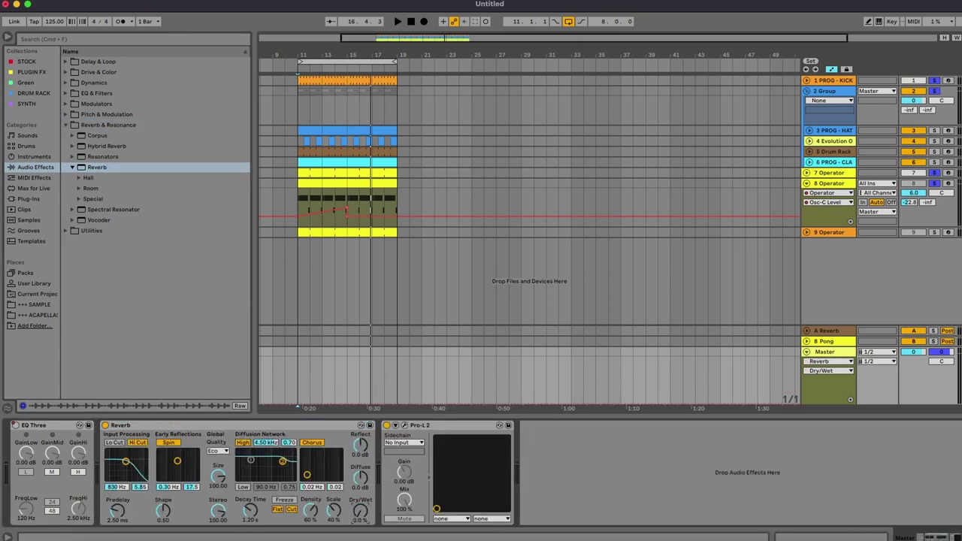
Automate the Master reverb's Dry/Wet to curve up from 0 % at bar 11 to 35 % and drop back at bar 15.
{"action": "left_click", "coordinate": [347, 394]}
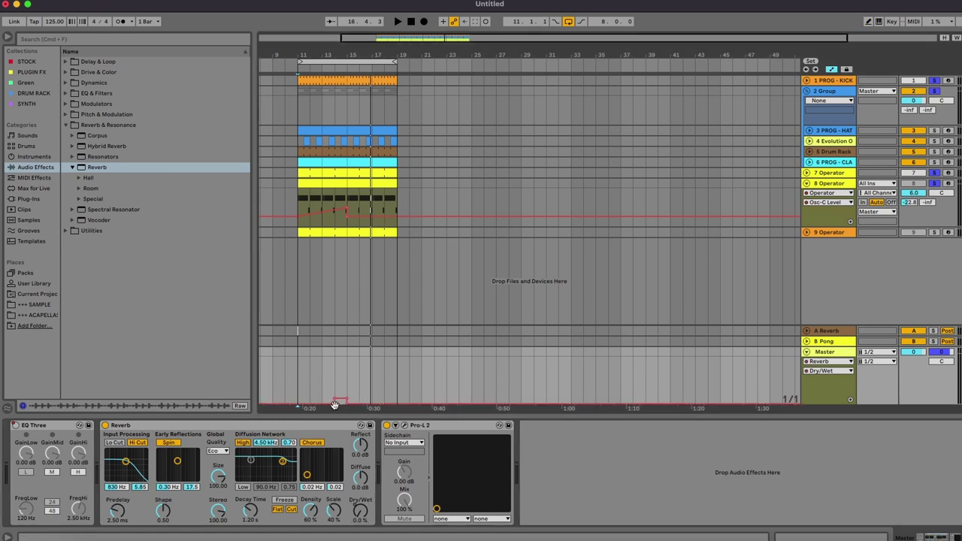
{"action": "left_click_drag", "start_coordinate": [346, 398], "coordinate": [303, 399]}
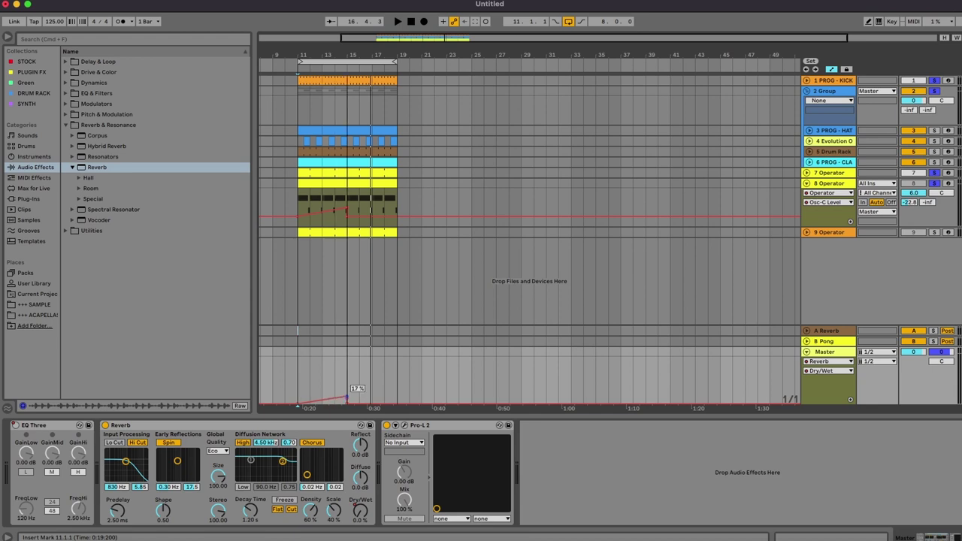
{"action": "left_click_drag", "start_coordinate": [346, 392], "coordinate": [340, 393]}
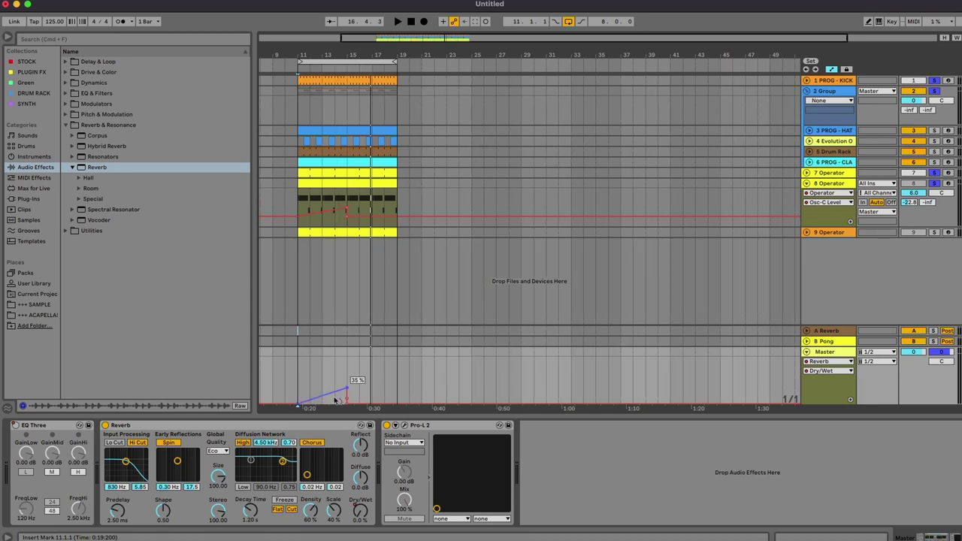
{"action": "key", "text": "space"}
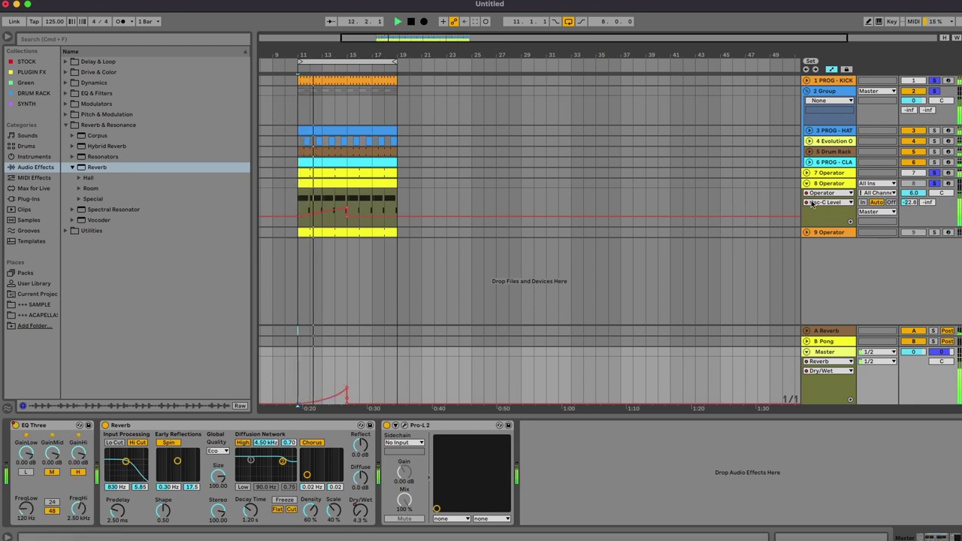
Deactivate the 1 PROG-KICK clip section from bar 14 to 15 and play back the transition from 13.4.
{"action": "left_click", "coordinate": [807, 152]}
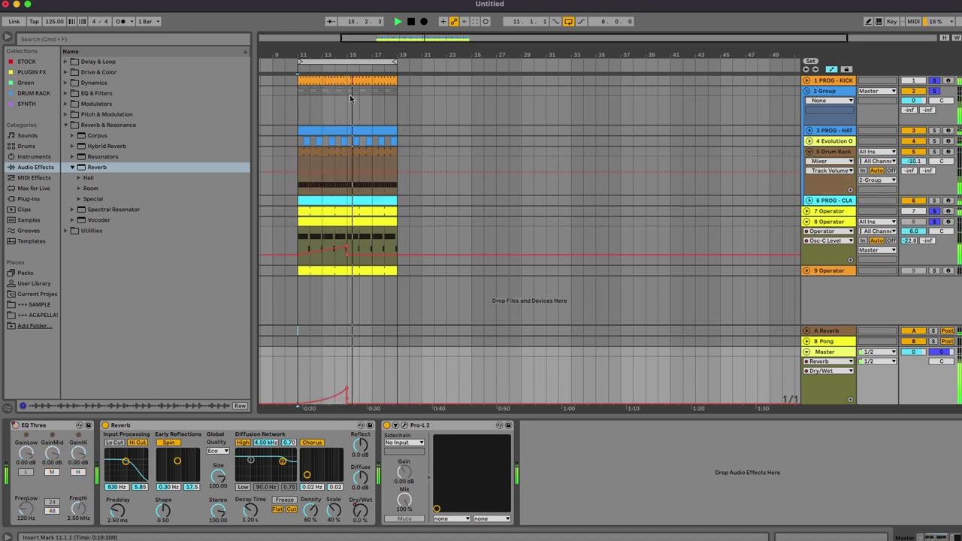
{"action": "left_click_drag", "start_coordinate": [345, 55], "coordinate": [344, 58]}
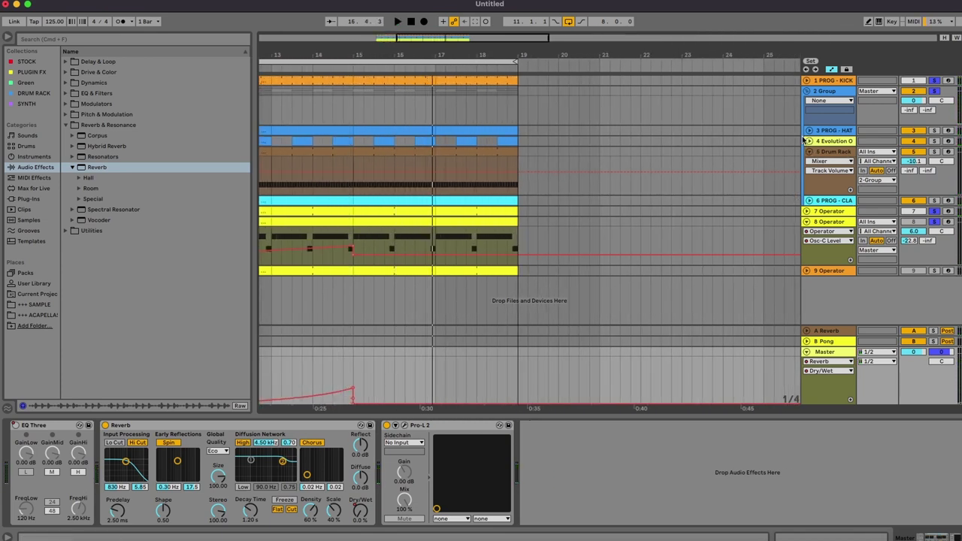
{"action": "left_click", "coordinate": [807, 80]}
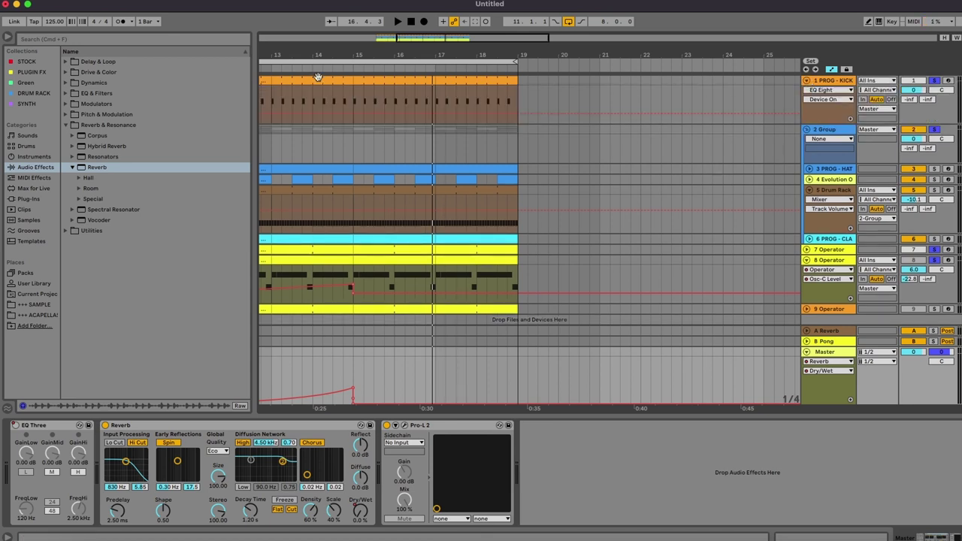
{"action": "left_click_drag", "start_coordinate": [317, 100], "coordinate": [351, 79]}
{"action": "left_click", "coordinate": [345, 81]}
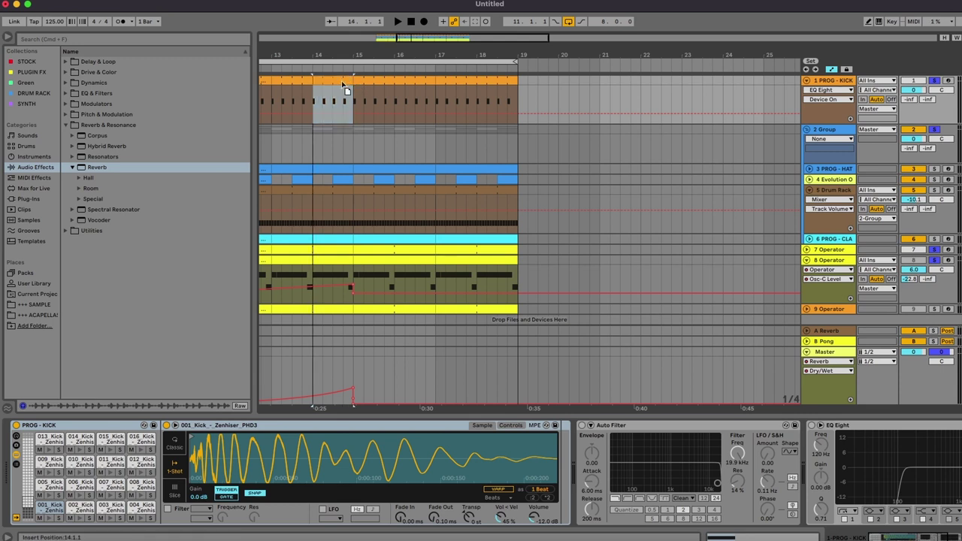
{"action": "right_click", "coordinate": [344, 82]}
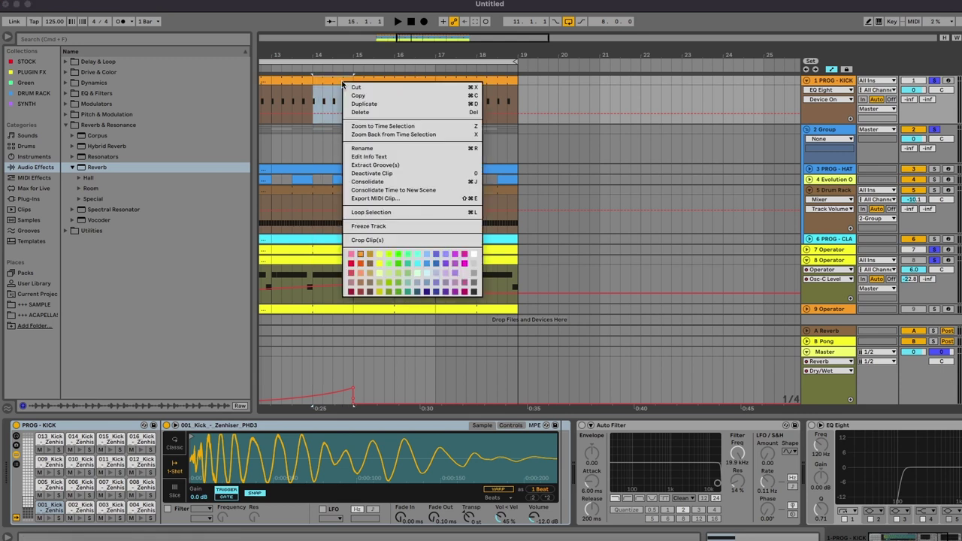
{"action": "left_click", "coordinate": [363, 173]}
{"action": "left_click_drag", "start_coordinate": [306, 57], "coordinate": [306, 48]}
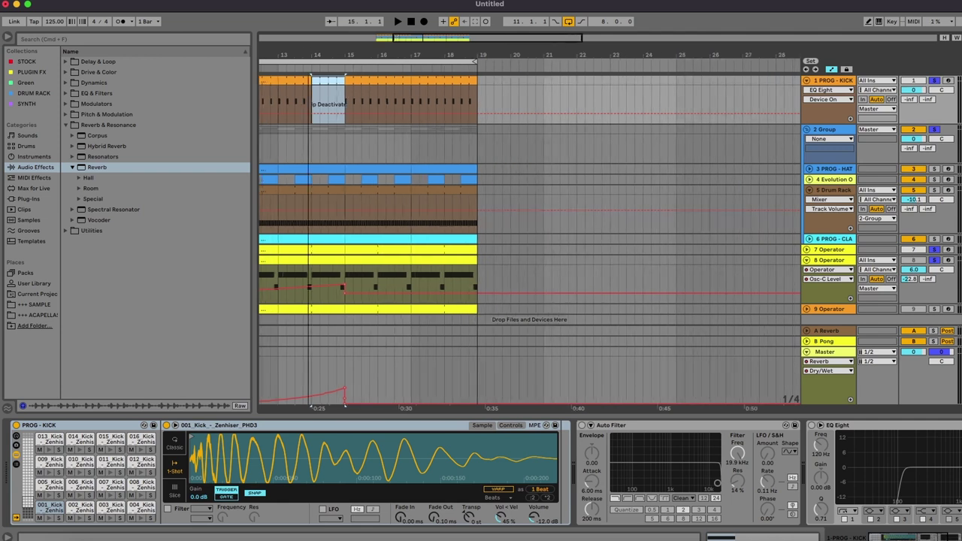
{"action": "left_click", "coordinate": [302, 97]}
{"action": "key", "text": "space"}
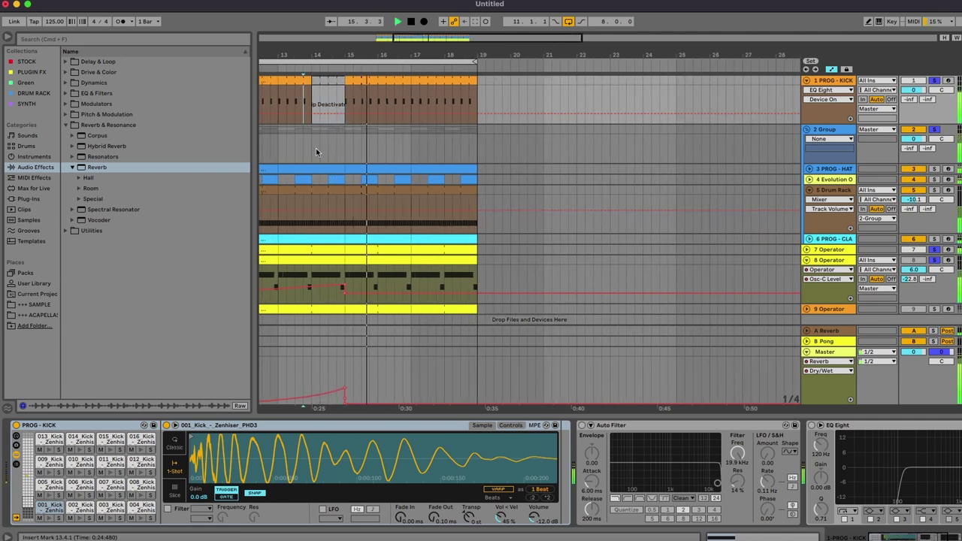
{"action": "key", "text": "space"}
{"action": "left_click_drag", "start_coordinate": [330, 54], "coordinate": [331, 30]}
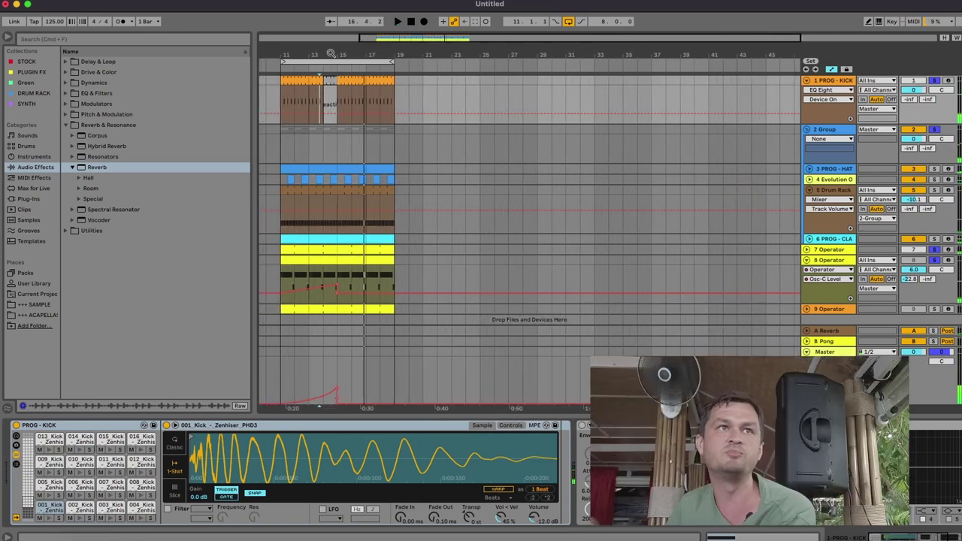
In 8 Operator's clip at bar 14, end the A0 note at 2.2, add C1 from 2.2 to 2.3 and D1 from 2.3.
{"action": "left_click", "coordinate": [322, 140]}
{"action": "left_click_drag", "start_coordinate": [340, 59], "coordinate": [340, 92]}
{"action": "left_click_drag", "start_coordinate": [305, 270], "coordinate": [331, 265]}
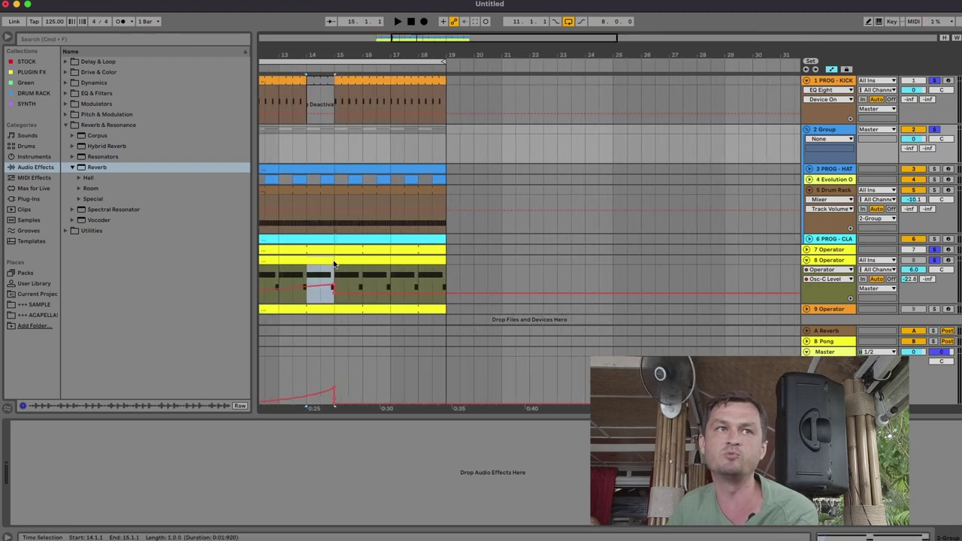
{"action": "double_click", "coordinate": [318, 207]}
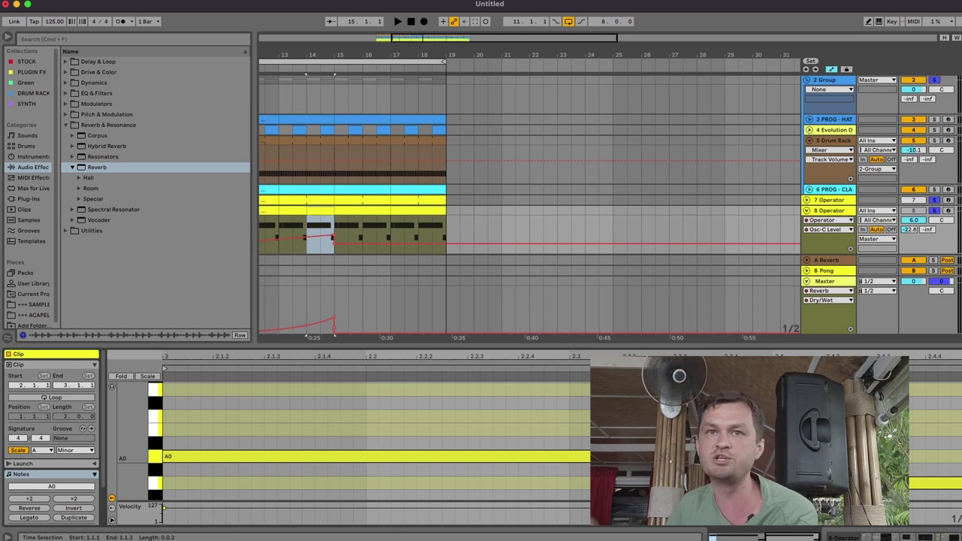
{"action": "left_click_drag", "start_coordinate": [589, 457], "coordinate": [368, 468]}
{"action": "double_click", "coordinate": [377, 417]}
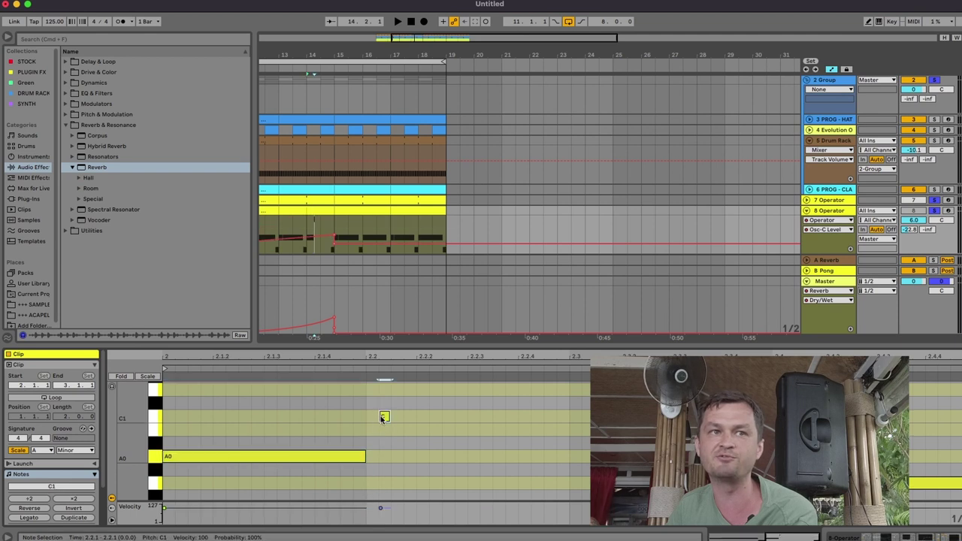
{"action": "left_click_drag", "start_coordinate": [376, 416], "coordinate": [569, 418]}
{"action": "double_click", "coordinate": [579, 404]}
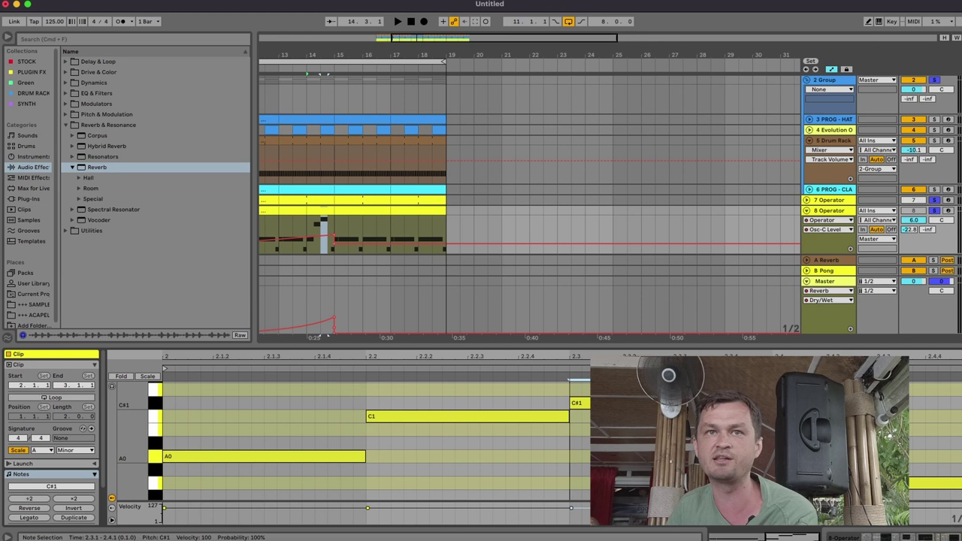
{"action": "key", "text": "Up"}
{"action": "key", "text": "space"}
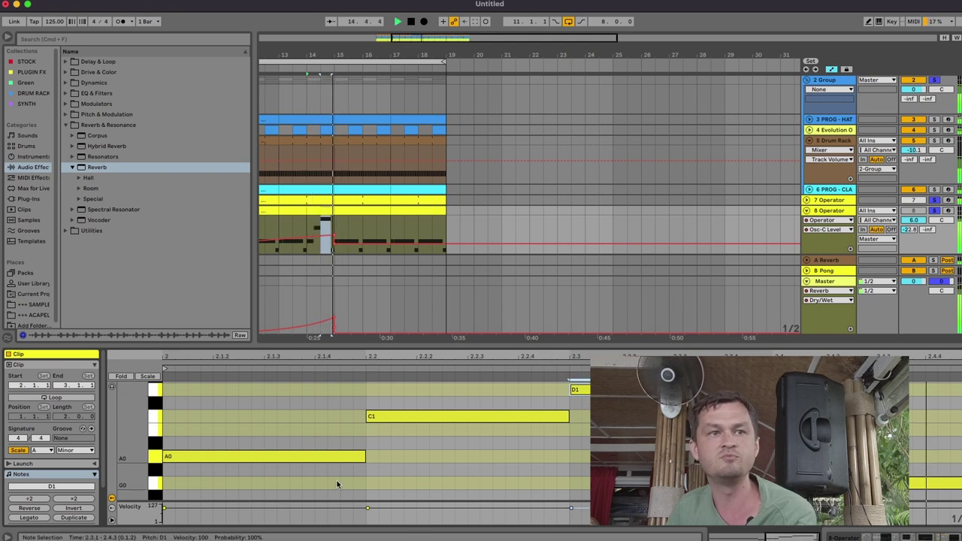
Extend 8 Operator's A0 note to 2.2.3 and shorten C1 to start at 2.2.3.
{"action": "mouse_move", "coordinate": [366, 456]}
{"action": "left_mouse_down"}
{"action": "mouse_move", "coordinate": [482, 437]}
{"action": "mouse_move", "coordinate": [465, 438]}
{"action": "left_mouse_up"}
{"action": "left_click_drag", "start_coordinate": [368, 416], "coordinate": [464, 405]}
{"action": "key", "text": "space"}
{"action": "left_click_drag", "start_coordinate": [361, 59], "coordinate": [365, 24]}
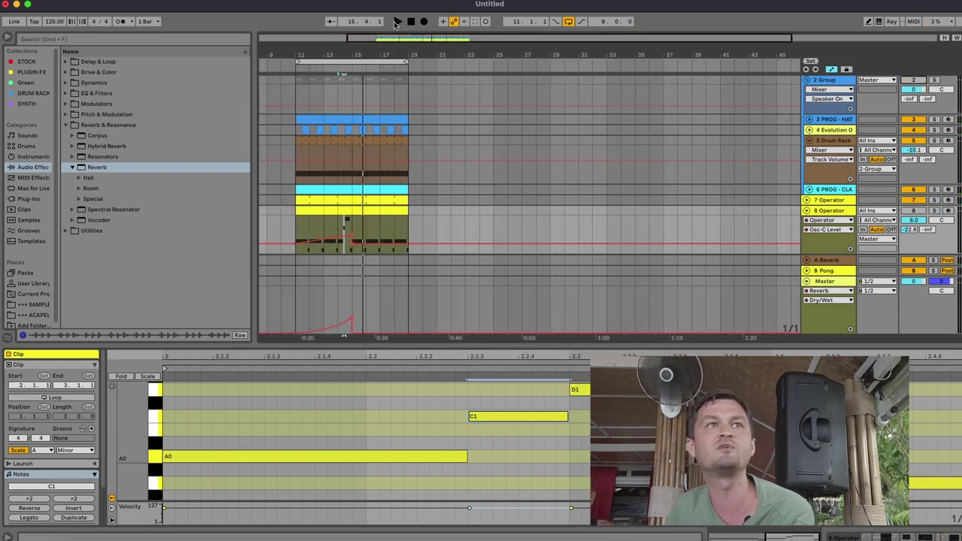
Try automating the 2 Group's Speaker On to switch off from 14.3 to bar 15, and play it from bar 14.
{"action": "left_click_drag", "start_coordinate": [350, 50], "coordinate": [352, 79]}
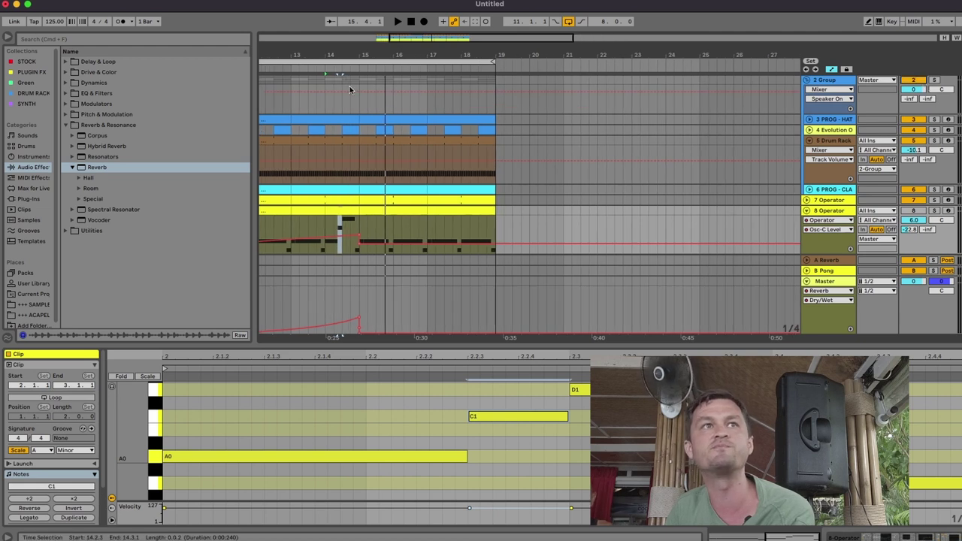
{"action": "left_click_drag", "start_coordinate": [354, 91], "coordinate": [359, 111]}
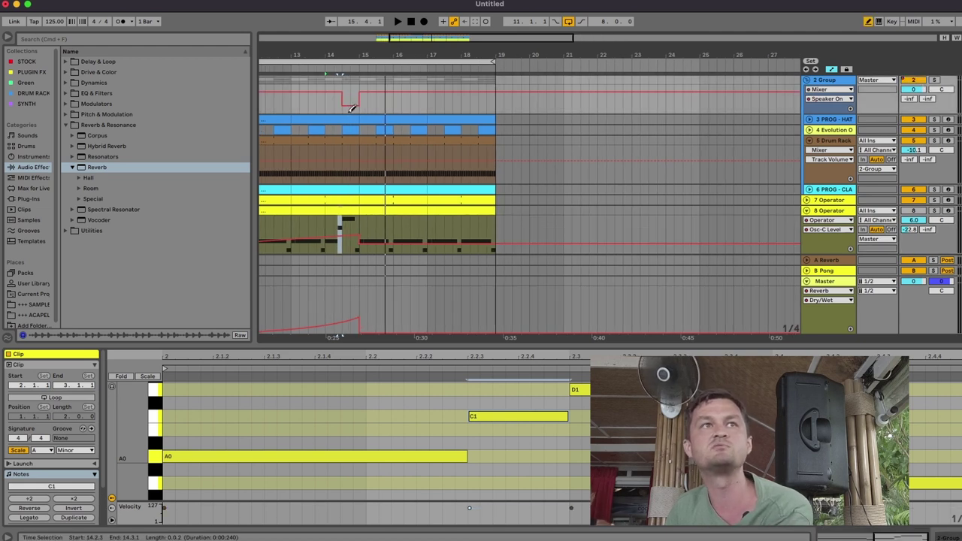
{"action": "left_click", "coordinate": [325, 104]}
{"action": "key", "text": "space"}
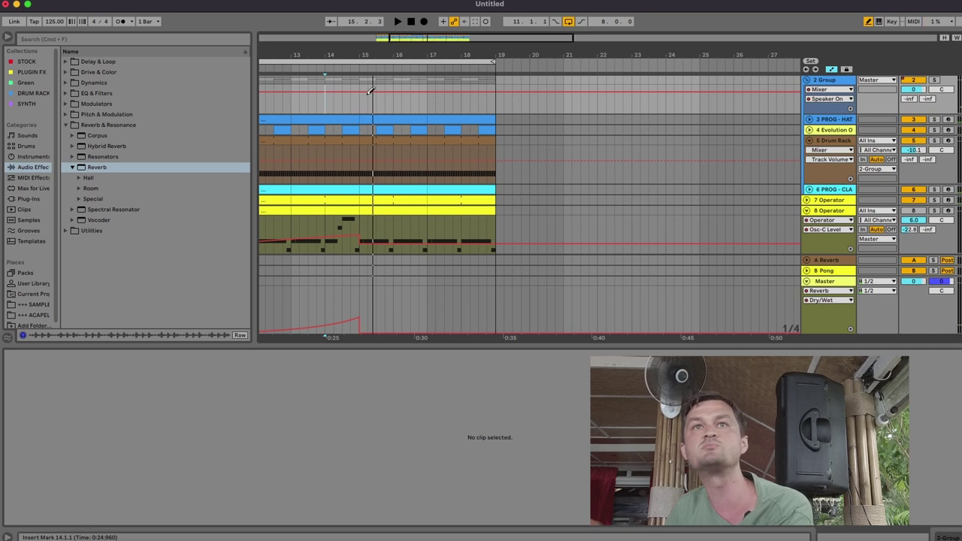
Redraw the 2 Group's Speaker On mute between 14.3 and bar 15 and listen to it from bar 13.
{"action": "scroll", "coordinate": [419, 137], "scroll_direction": "up", "scroll_amount": 2}
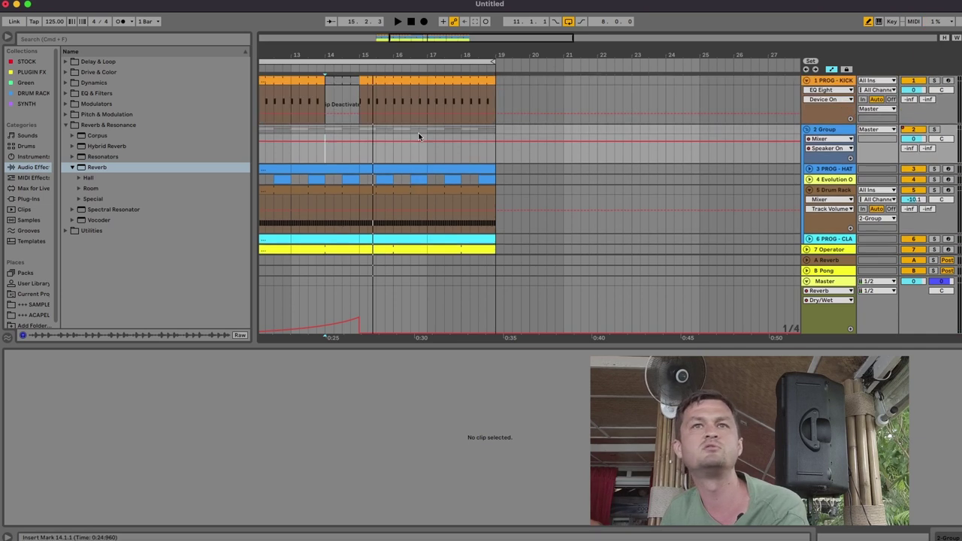
{"action": "key", "text": "space"}
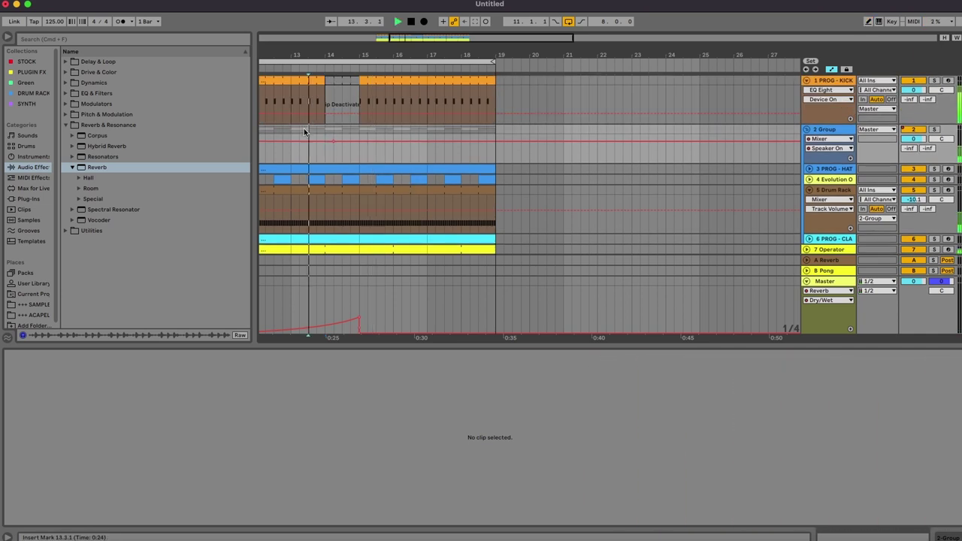
{"action": "scroll", "coordinate": [446, 204], "scroll_direction": "down", "scroll_amount": 2}
{"action": "scroll", "coordinate": [447, 204], "scroll_direction": "down", "scroll_amount": 1}
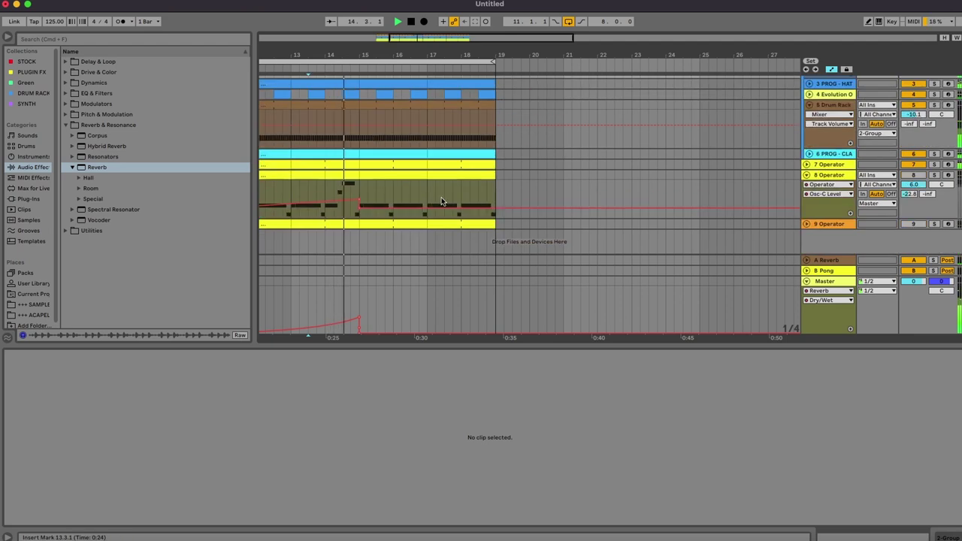
{"action": "key", "text": "space"}
{"action": "scroll", "coordinate": [393, 151], "scroll_direction": "up", "scroll_amount": 3}
{"action": "key", "text": "b"}
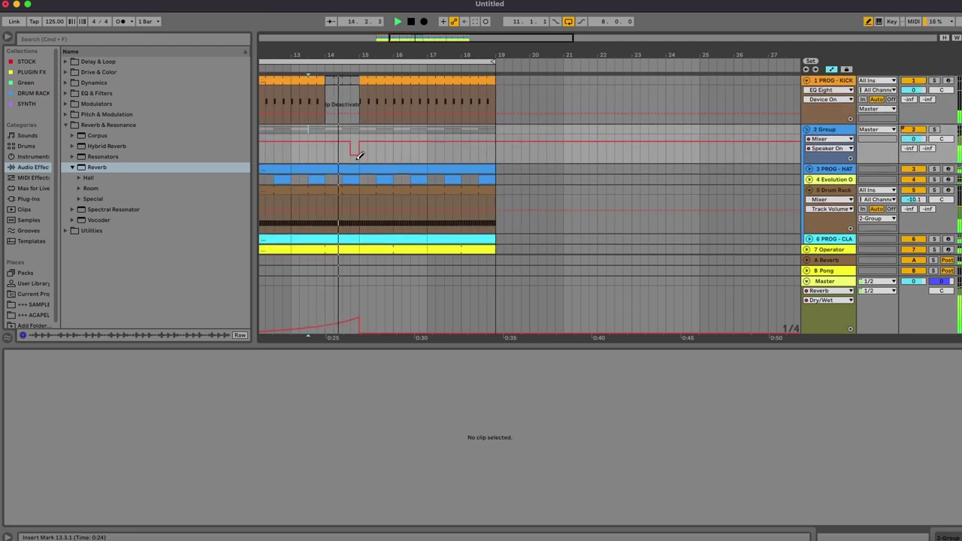
{"action": "left_click_drag", "start_coordinate": [360, 155], "coordinate": [350, 157]}
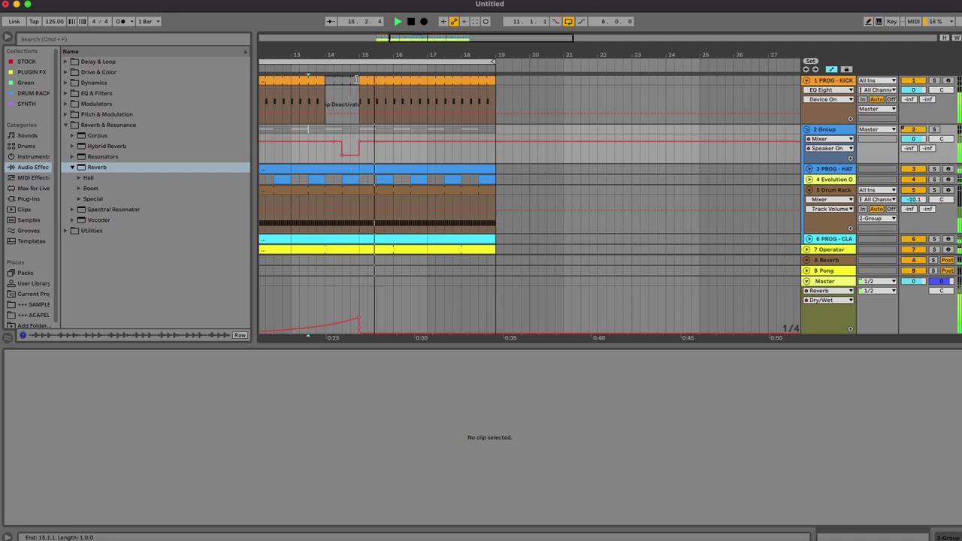
{"action": "scroll", "coordinate": [354, 106], "scroll_direction": "down", "scroll_amount": 5}
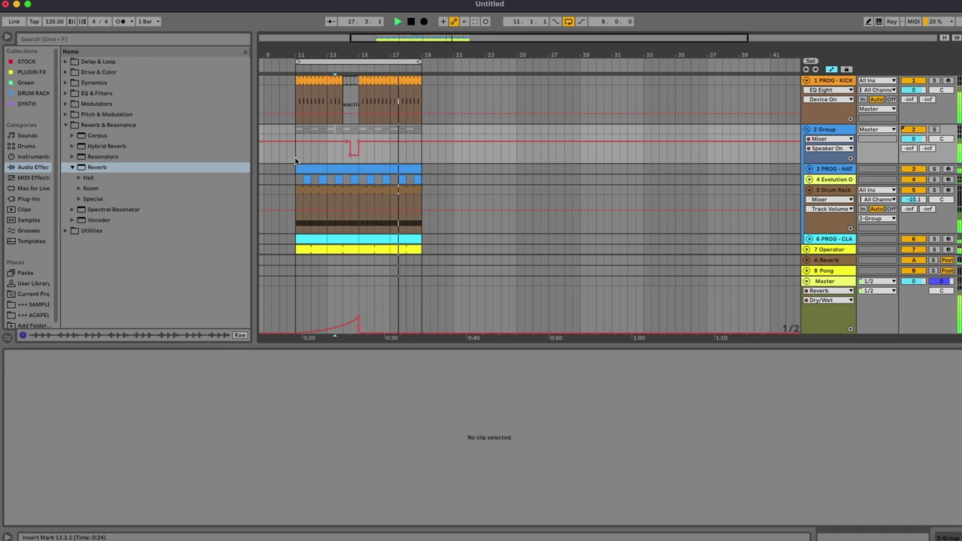
{"action": "left_click", "coordinate": [324, 156]}
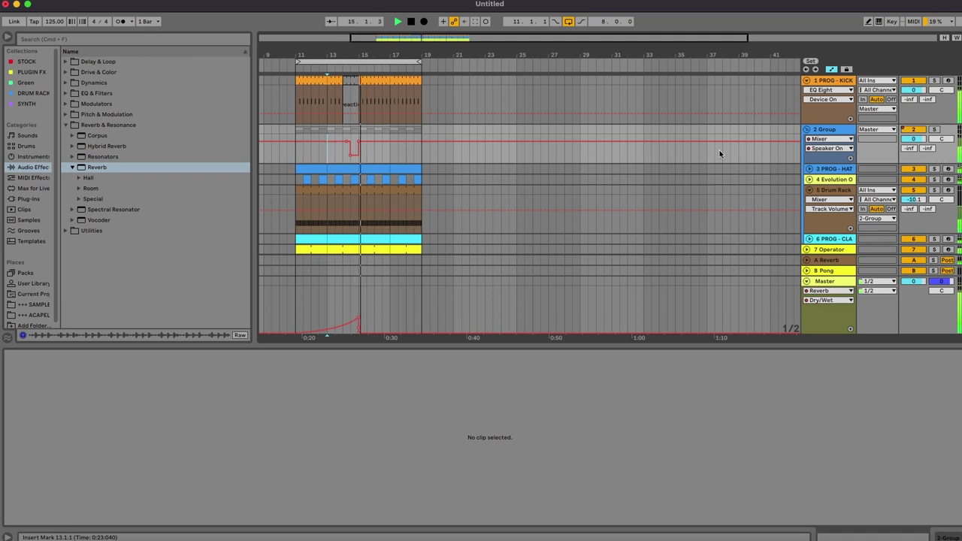
Delete the hi-hat, Evolution and Drum Rack clip sections from 14.3 to bar 15.
{"action": "left_click_drag", "start_coordinate": [355, 55], "coordinate": [354, 109]}
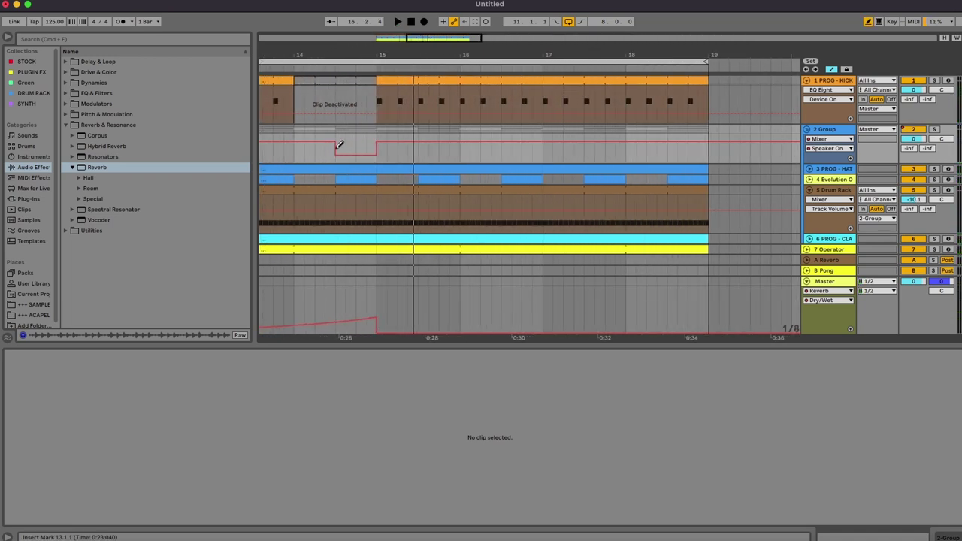
{"action": "left_click_drag", "start_coordinate": [369, 172], "coordinate": [338, 169]}
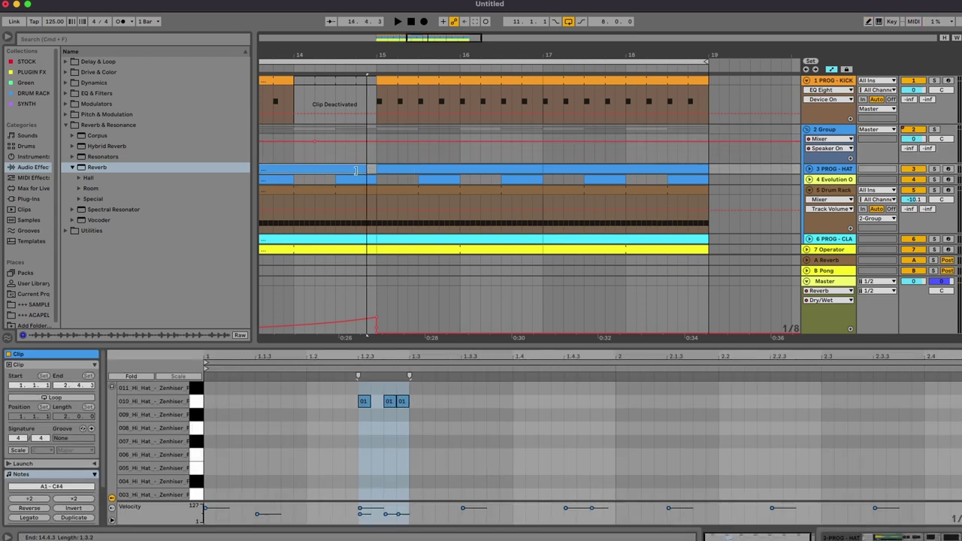
{"action": "left_click_drag", "start_coordinate": [332, 200], "coordinate": [373, 196]}
{"action": "scroll", "coordinate": [372, 196], "scroll_direction": "down", "scroll_amount": 1}
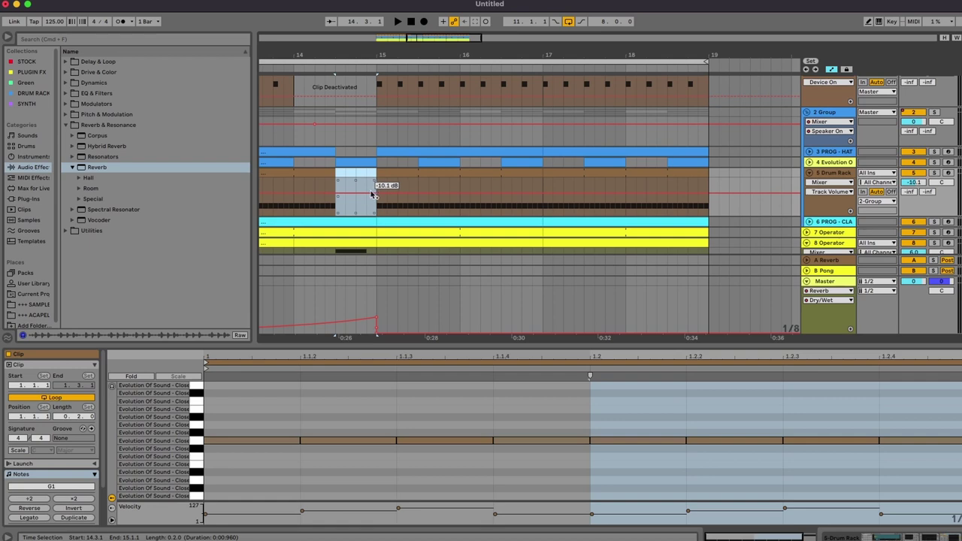
{"action": "left_click", "coordinate": [343, 161]}
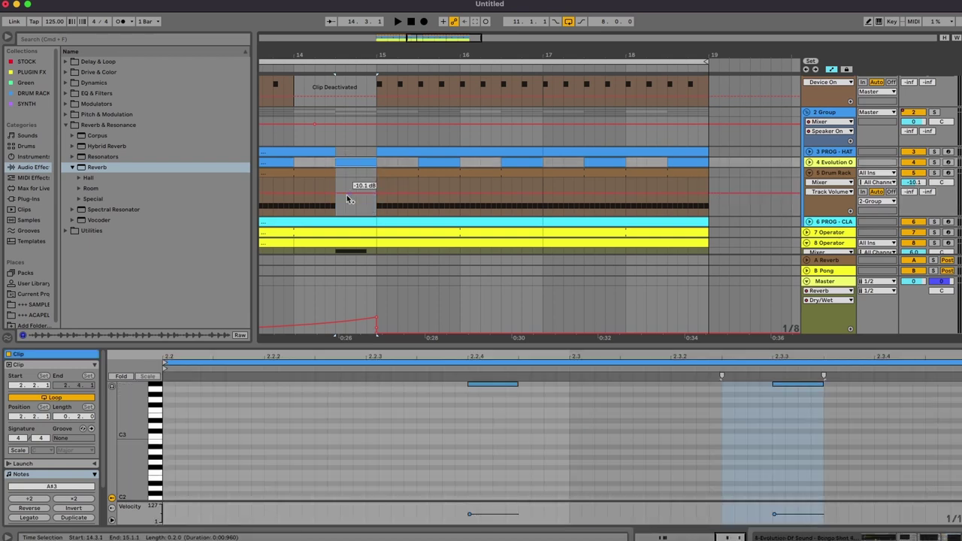
{"action": "left_click", "coordinate": [339, 215]}
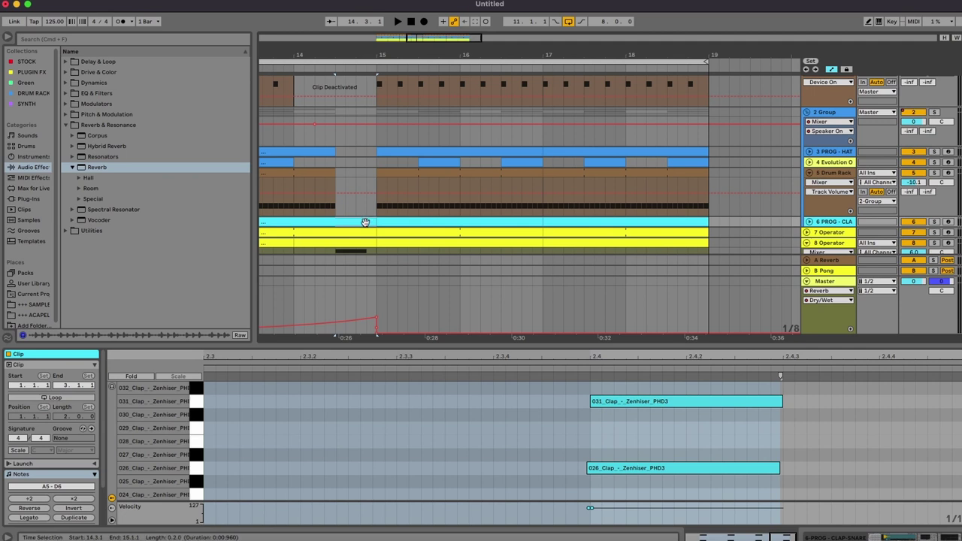
Build a clap roll up to bar 15 by duplicating the 6 PROG-CLAP slice from 14.4.1 to 14.4.2 three times.
{"action": "left_click", "coordinate": [365, 223]}
{"action": "left_click_drag", "start_coordinate": [378, 214], "coordinate": [344, 213]}
{"action": "left_click", "coordinate": [348, 219]}
{"action": "left_click", "coordinate": [809, 221]}
{"action": "scroll", "coordinate": [436, 142], "scroll_direction": "down", "scroll_amount": 2}
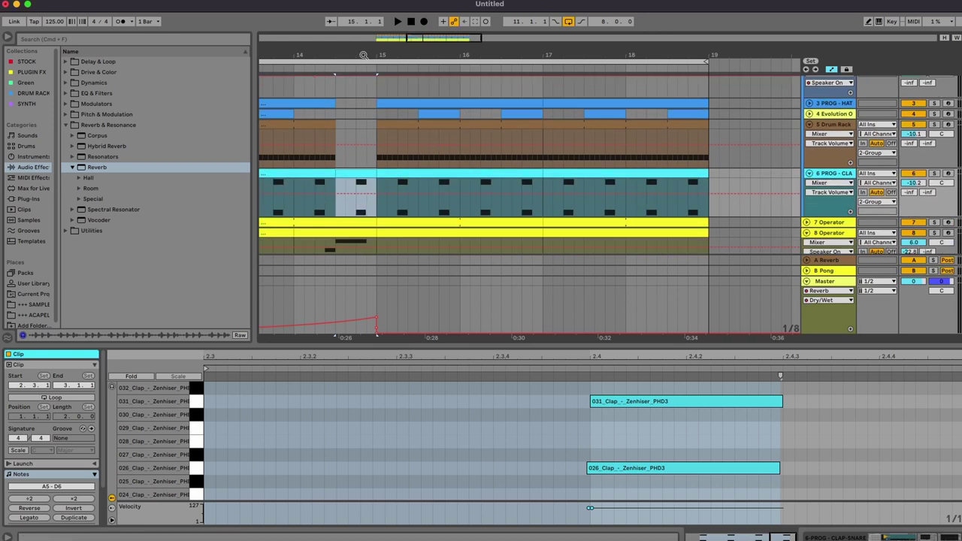
{"action": "scroll", "coordinate": [363, 55], "scroll_direction": "up", "scroll_amount": 5}
{"action": "left_click_drag", "start_coordinate": [334, 208], "coordinate": [352, 176]}
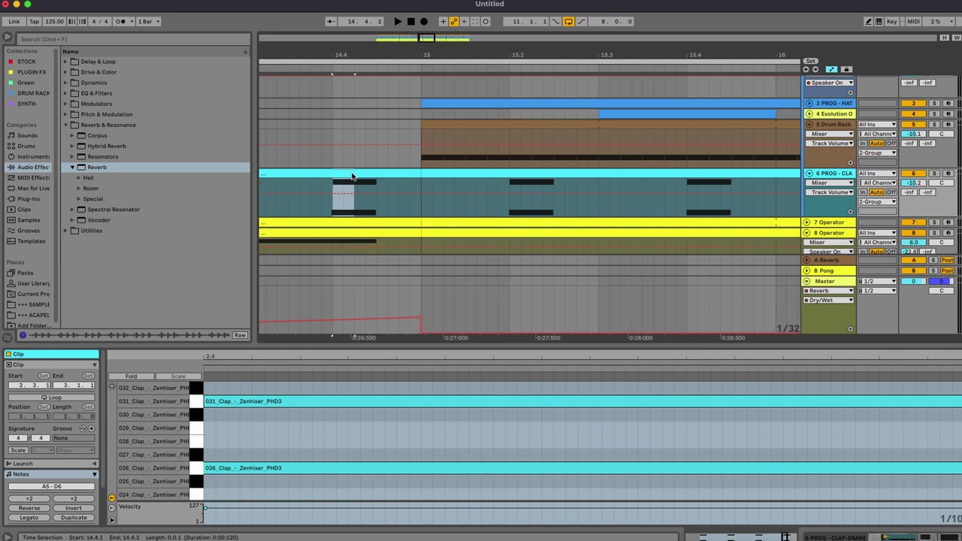
{"action": "key", "text": "super+d"}
{"action": "key", "text": "super+d"}
{"action": "key", "text": "super+d"}
{"action": "left_click", "coordinate": [333, 181]}
Play back the clap roll from 14.4 and the full break leading from bar 13 into bar 15.
{"action": "key", "text": "space"}
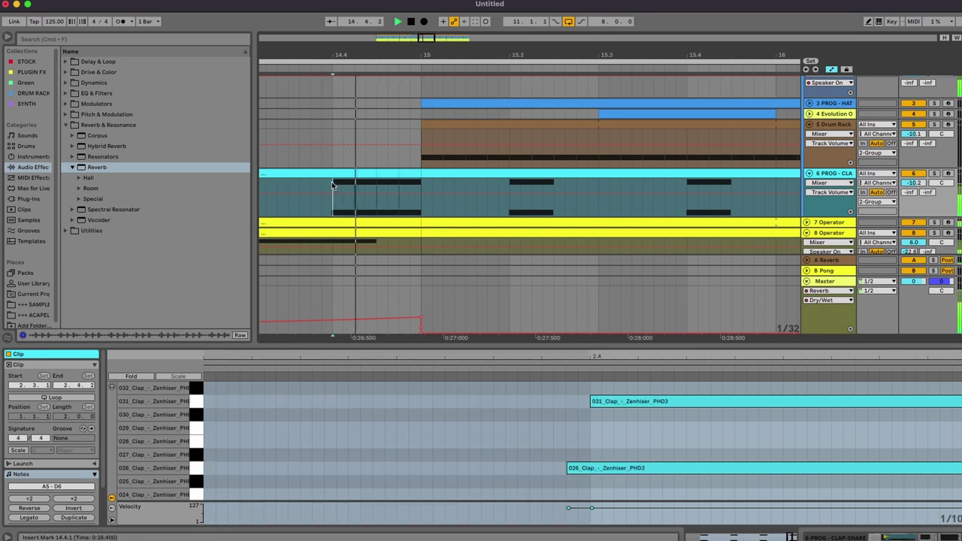
{"action": "key", "text": "space"}
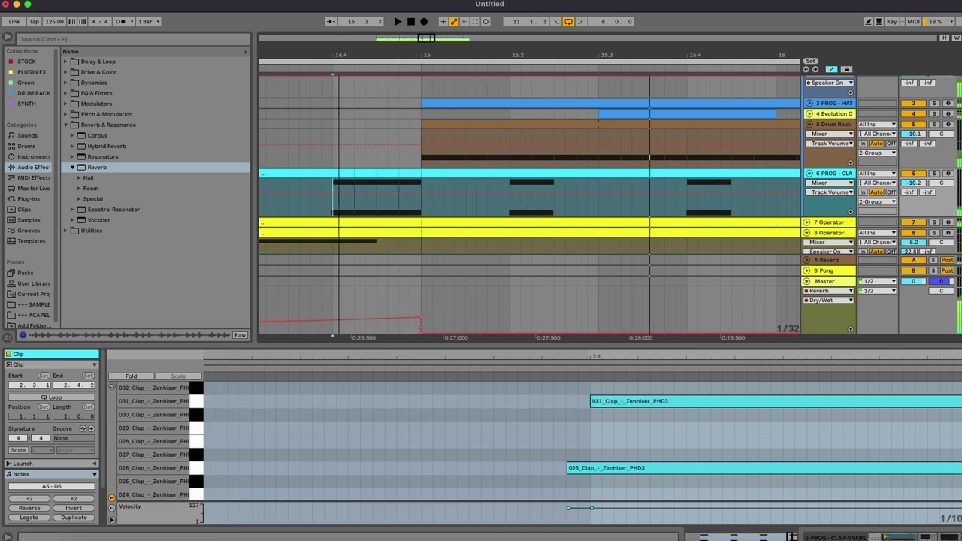
{"action": "scroll", "coordinate": [341, 51], "scroll_direction": "down", "scroll_amount": 5}
{"action": "left_click", "coordinate": [296, 132]}
{"action": "key", "text": "space"}
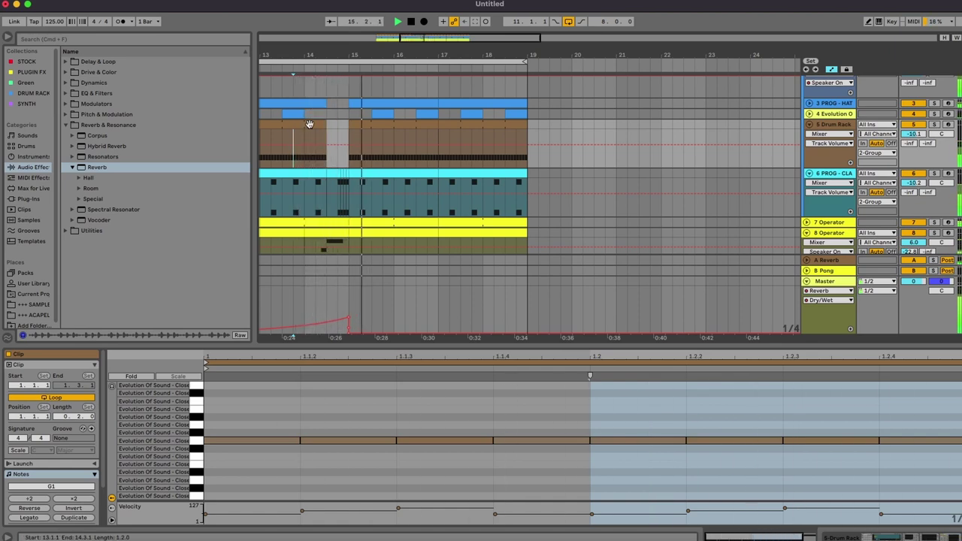
Stop playback and delete the 6 PROG-CLAP slice from 14.4.2 to 14.4.3 to leave a gap in the clap roll.
{"action": "left_click", "coordinate": [342, 63]}
{"action": "key", "text": "space"}
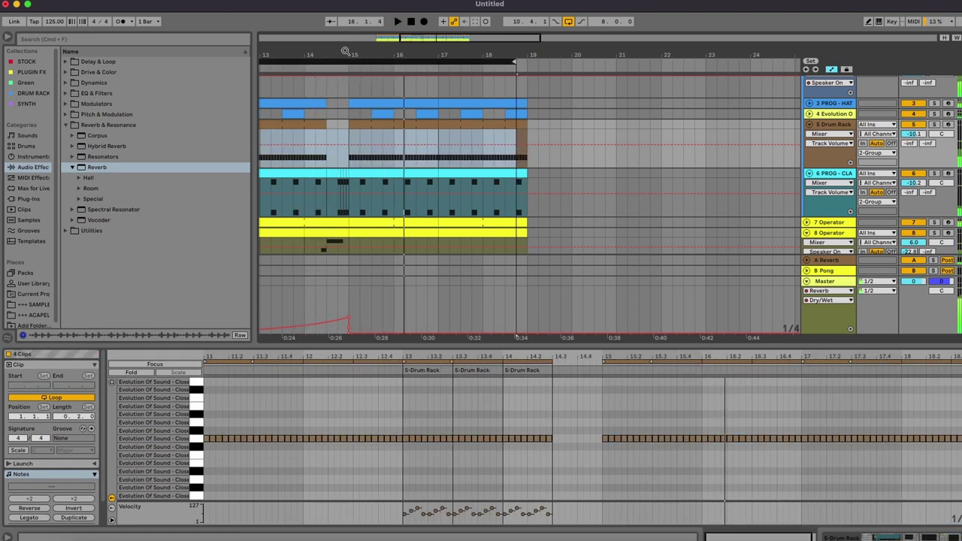
{"action": "left_click_drag", "start_coordinate": [345, 53], "coordinate": [345, 90]}
{"action": "scroll", "coordinate": [315, 198], "scroll_direction": "up", "scroll_amount": 2}
{"action": "left_click", "coordinate": [329, 175]}
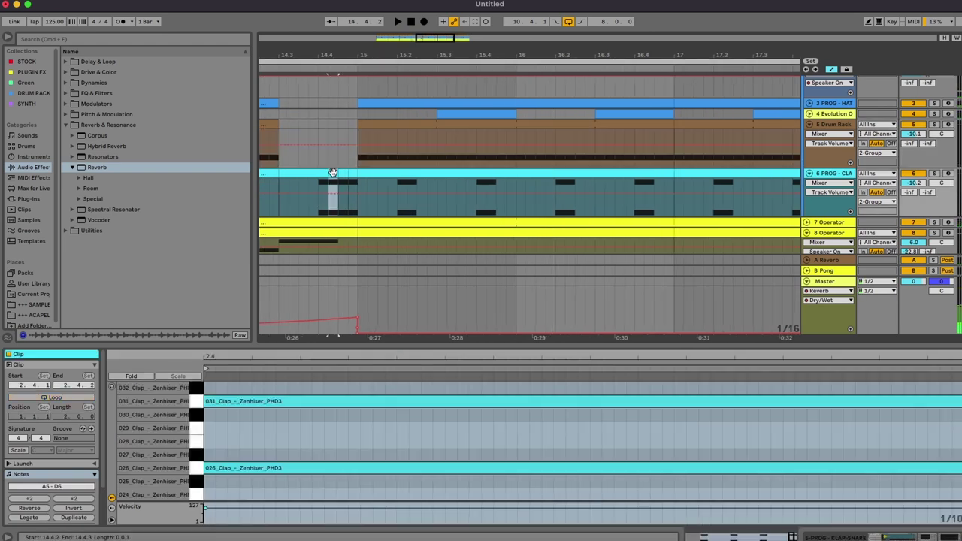
{"action": "key", "text": "Delete"}
Play back the edited clap fill from 14.4 into bar 15.
{"action": "left_click", "coordinate": [321, 157]}
{"action": "key", "text": "space"}
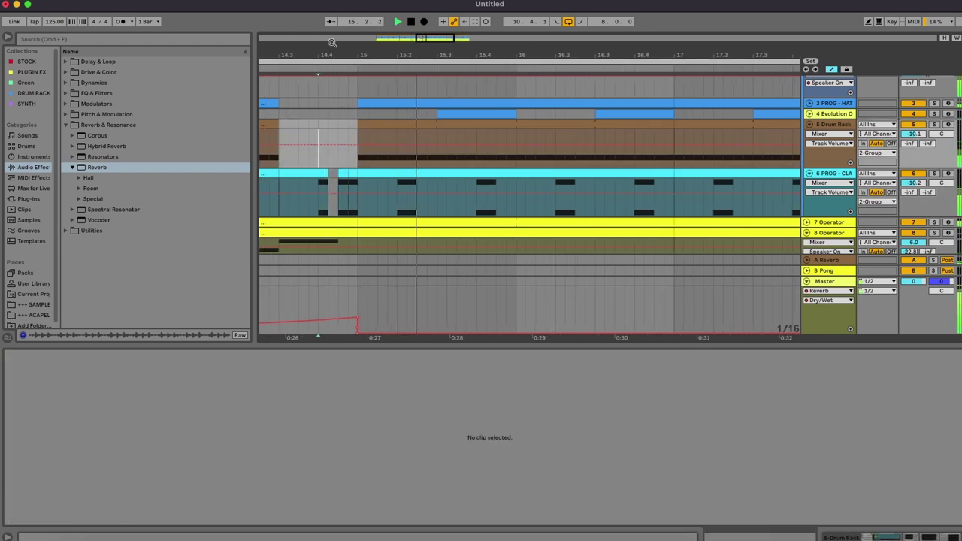
{"action": "scroll", "coordinate": [360, 88], "scroll_direction": "down", "scroll_amount": 3}
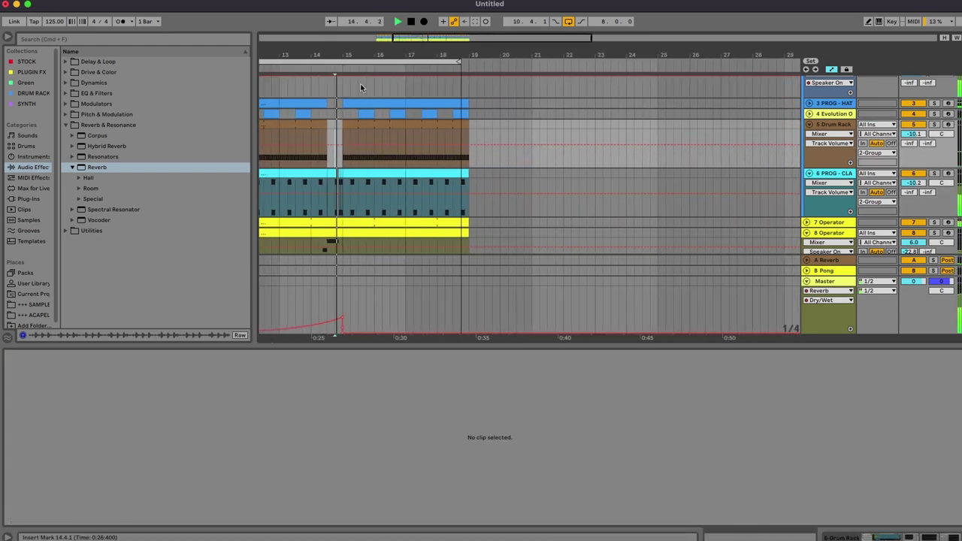
Move the eight-bar loop region so that it starts at 11.1.1.
{"action": "left_click", "coordinate": [441, 59]}
{"action": "left_click_drag", "start_coordinate": [441, 59], "coordinate": [454, 59]}
{"action": "scroll", "coordinate": [455, 55], "scroll_direction": "down", "scroll_amount": 3}
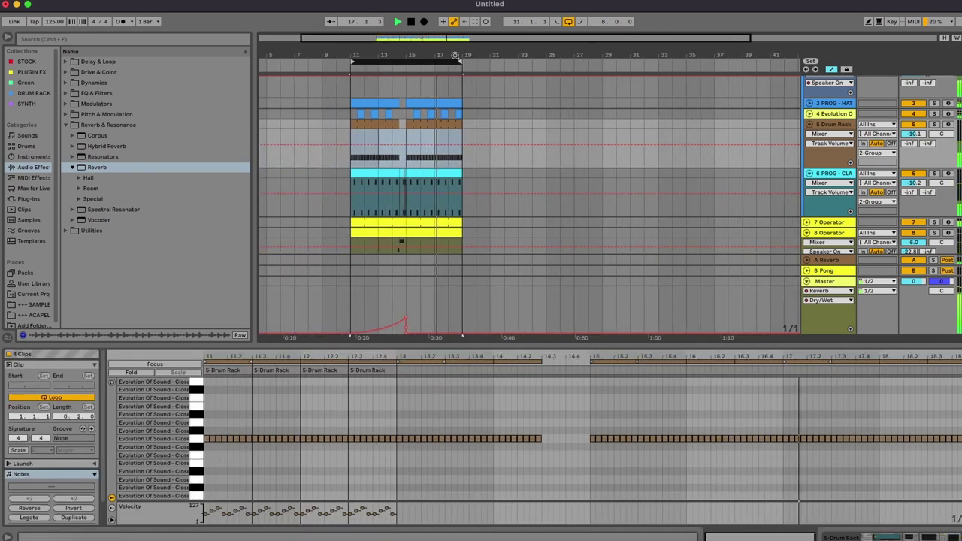
Paste copies of the one-beat clap roll on 6 PROG-CLAP at 16.4.1 and 18.4.1.
{"action": "scroll", "coordinate": [455, 56], "scroll_direction": "up", "scroll_amount": 3}
{"action": "key", "text": "space"}
{"action": "left_click_drag", "start_coordinate": [317, 185], "coordinate": [308, 173]}
{"action": "left_click", "coordinate": [389, 189]}
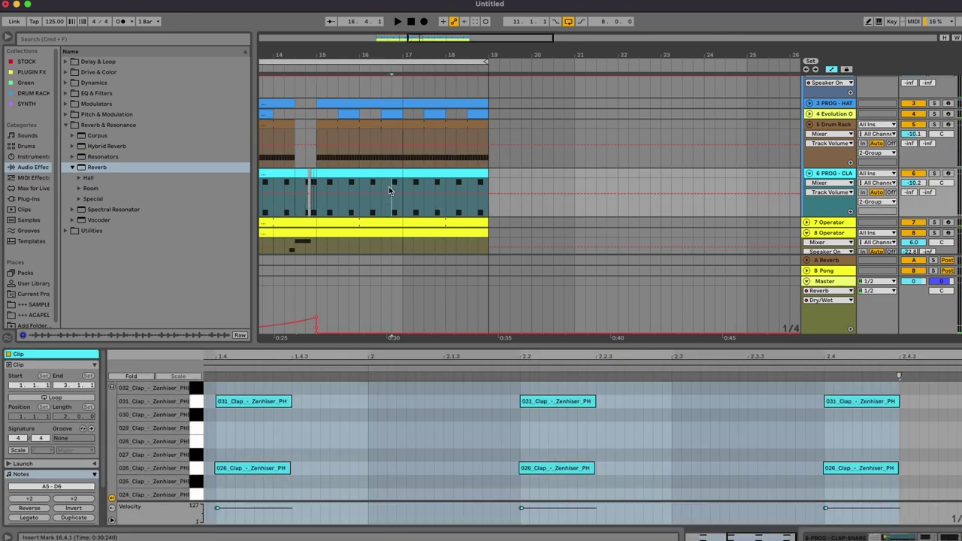
{"action": "key", "text": "super+v"}
{"action": "key", "text": "space"}
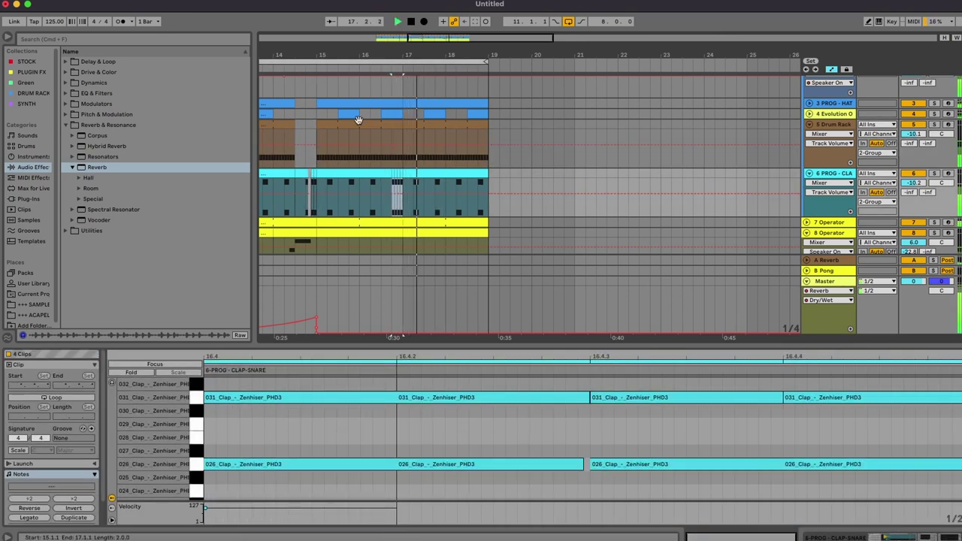
{"action": "left_click", "coordinate": [483, 194]}
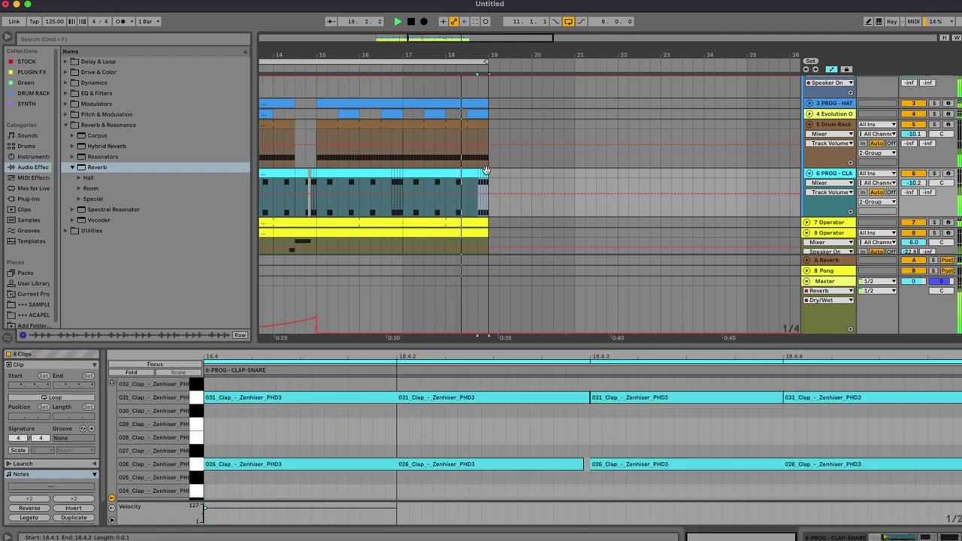
Listen to the looped groove from bar 11 to bar 19, checking the kick section around bar 13 and the clap rolls.
{"action": "left_click_drag", "start_coordinate": [498, 53], "coordinate": [498, 30]}
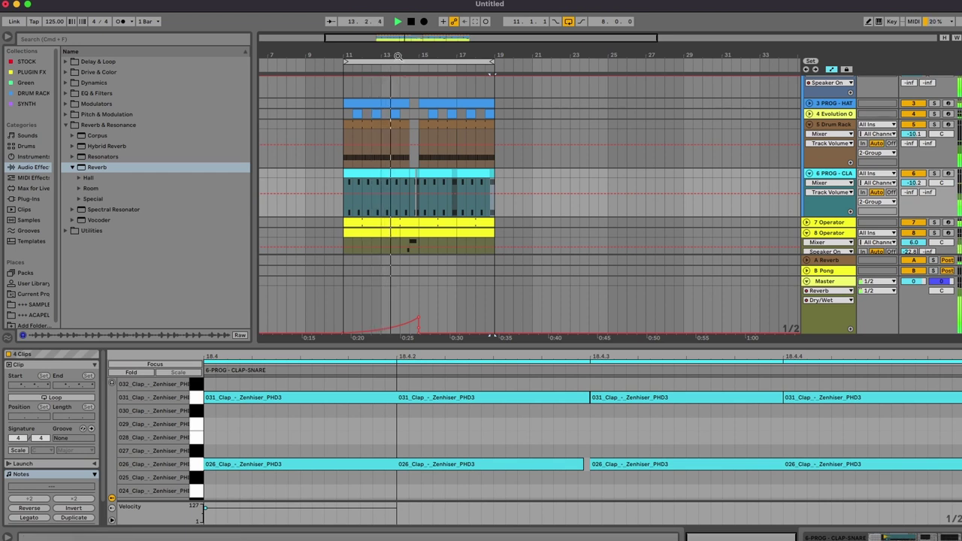
{"action": "scroll", "coordinate": [385, 139], "scroll_direction": "up", "scroll_amount": 3}
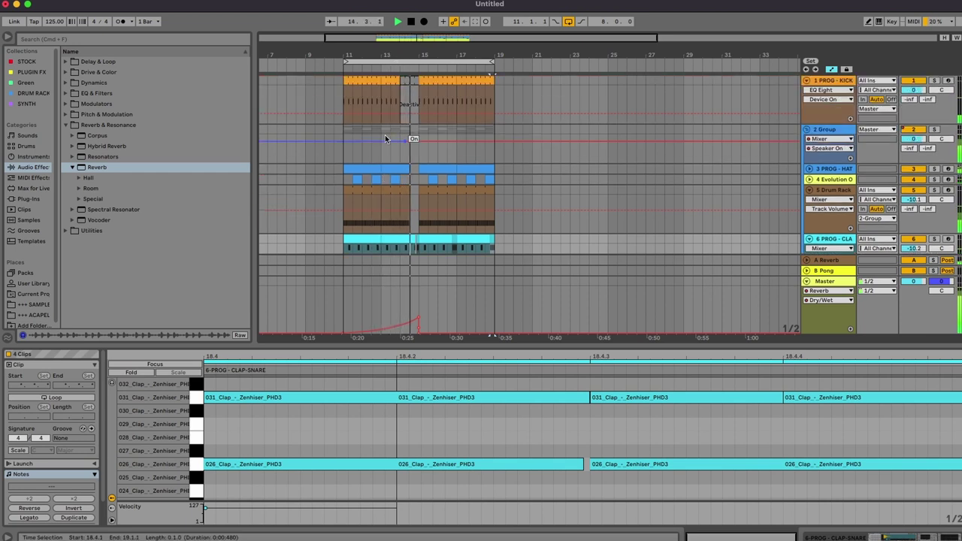
{"action": "left_click", "coordinate": [387, 96]}
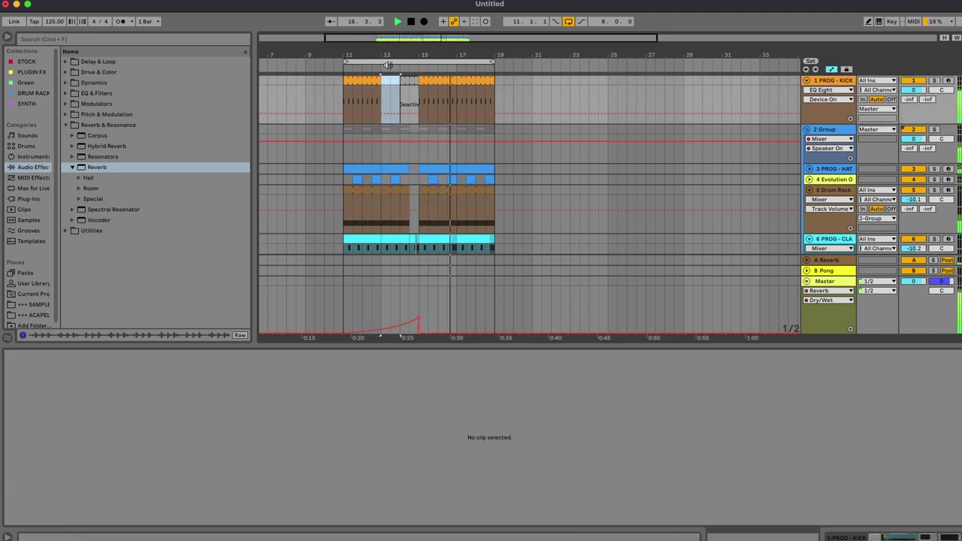
{"action": "mouse_move", "coordinate": [388, 55]}
{"action": "left_mouse_down"}
{"action": "mouse_move", "coordinate": [388, 33]}
{"action": "mouse_move", "coordinate": [387, 60]}
{"action": "left_mouse_up"}
{"action": "scroll", "coordinate": [404, 142], "scroll_direction": "down", "scroll_amount": 3}
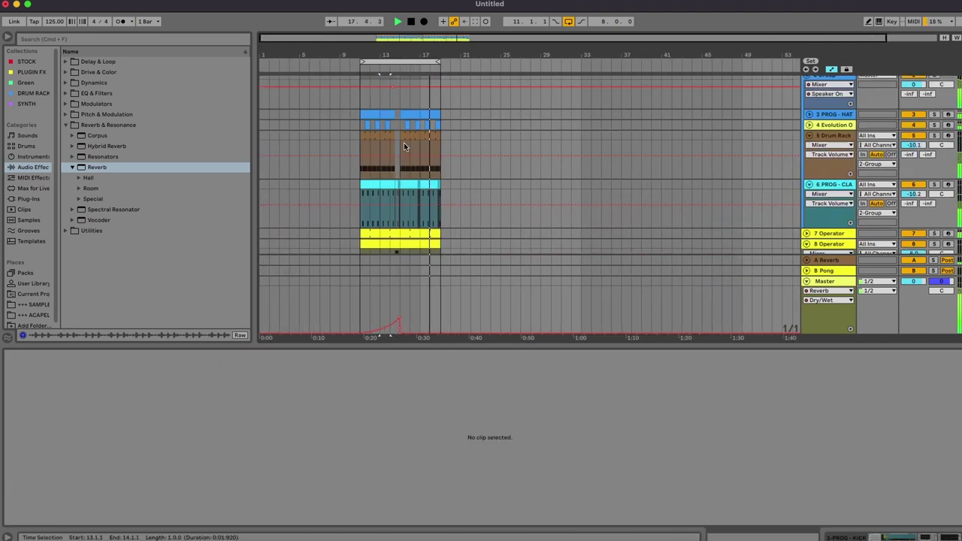
Fold the 6 PROG-CLAP and 5 Drum Rack tracks, stop playback and select the kick section up to bar 14.
{"action": "left_click", "coordinate": [809, 184]}
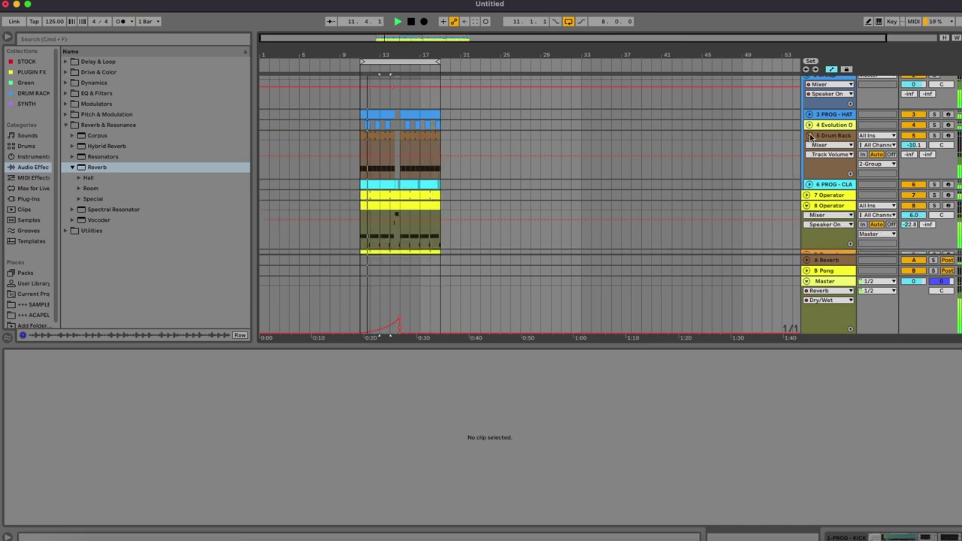
{"action": "left_click", "coordinate": [809, 136]}
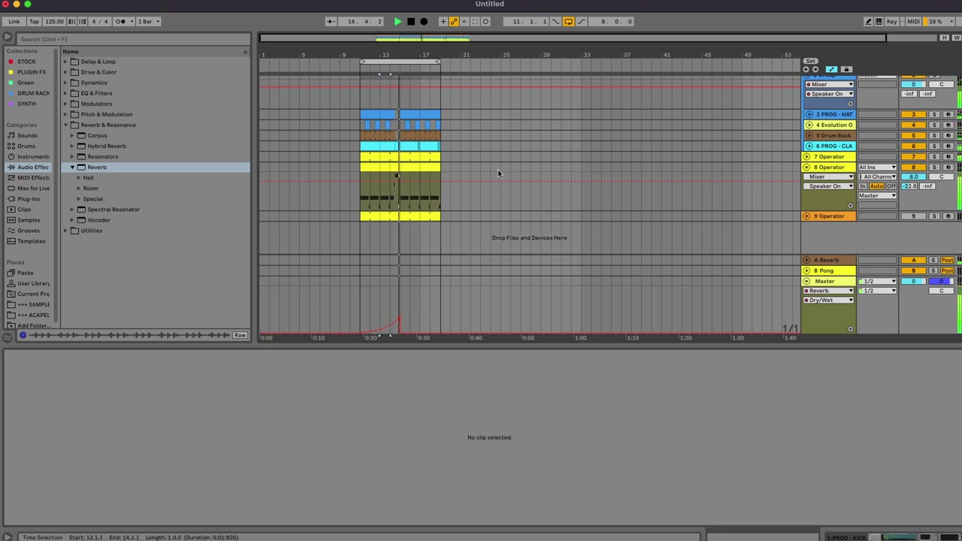
{"action": "scroll", "coordinate": [499, 169], "scroll_direction": "up", "scroll_amount": 3}
{"action": "key", "text": "space"}
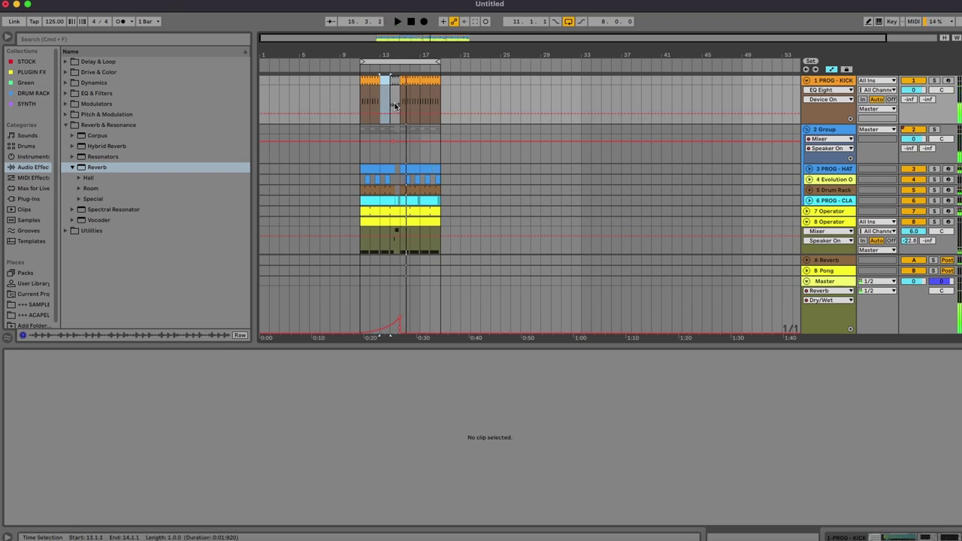
{"action": "left_click_drag", "start_coordinate": [381, 80], "coordinate": [391, 80]}
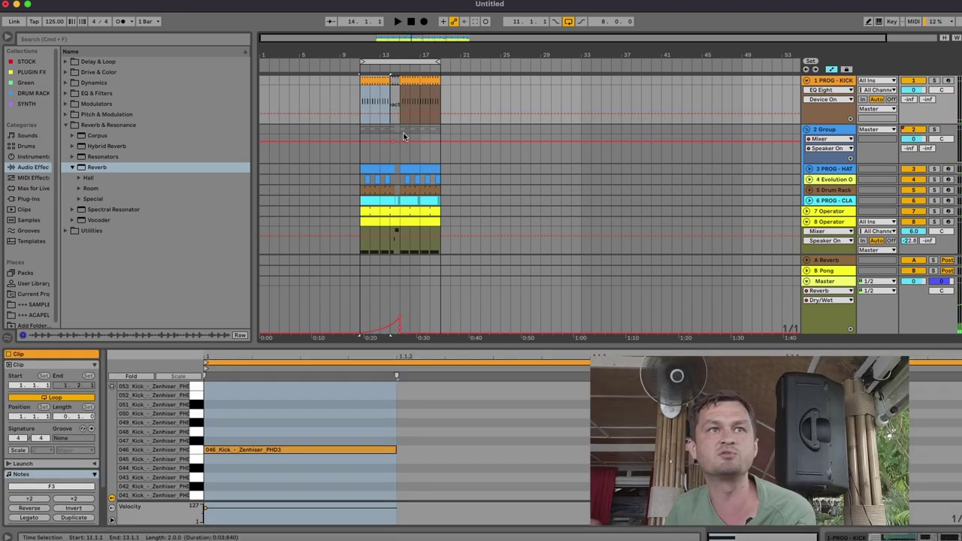
Insert a MIDI track below 9 Operator and load the Operator instrument onto it.
{"action": "scroll", "coordinate": [403, 136], "scroll_direction": "down", "scroll_amount": 2}
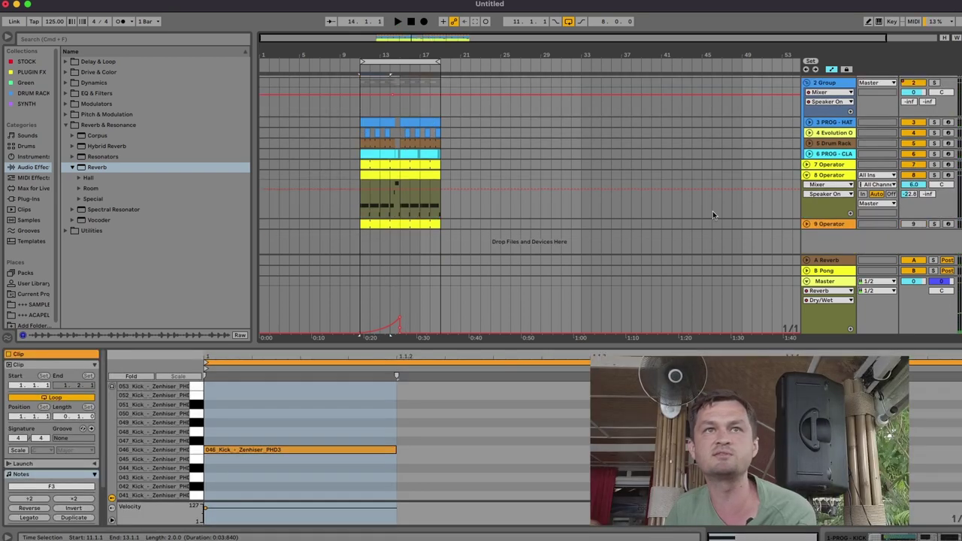
{"action": "right_click", "coordinate": [836, 226]}
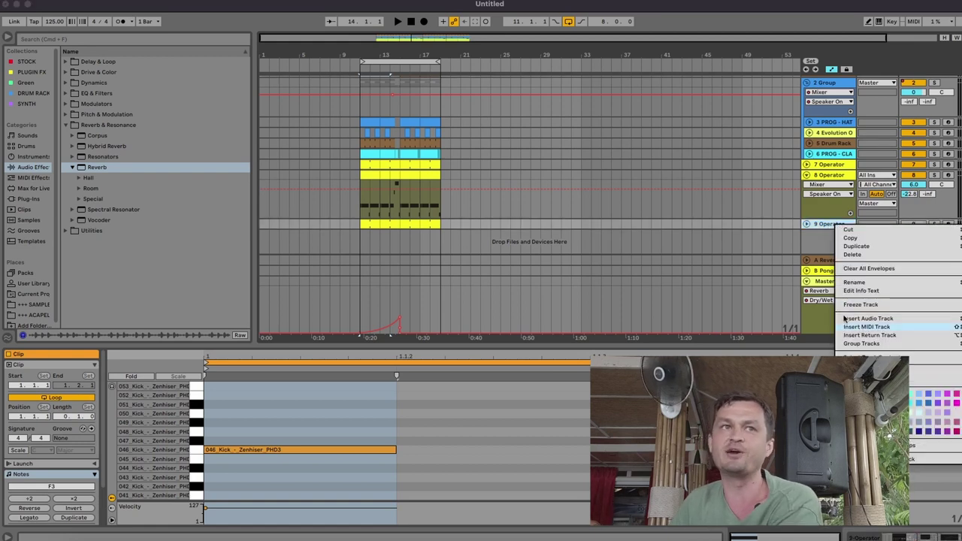
{"action": "left_click", "coordinate": [857, 328]}
{"action": "left_click", "coordinate": [29, 157]}
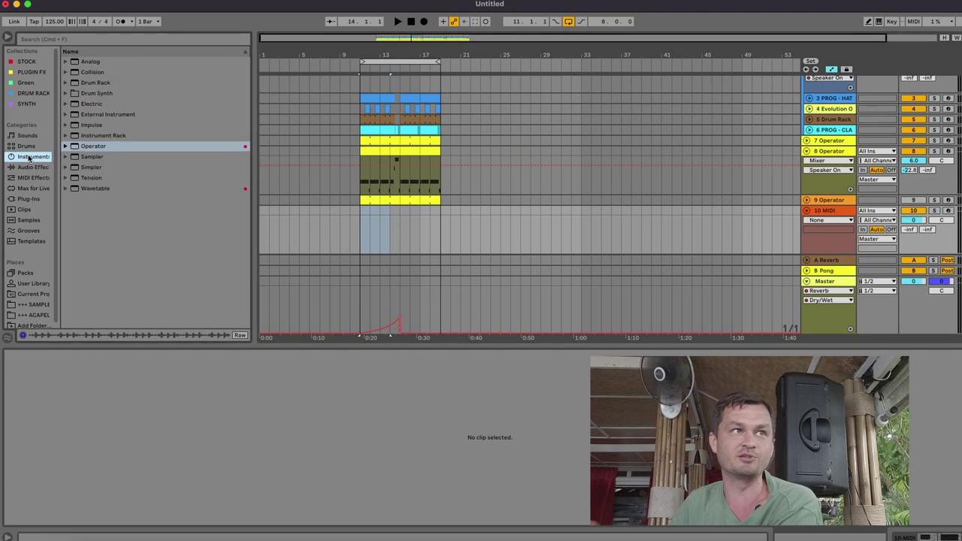
{"action": "left_click_drag", "start_coordinate": [93, 149], "coordinate": [386, 237]}
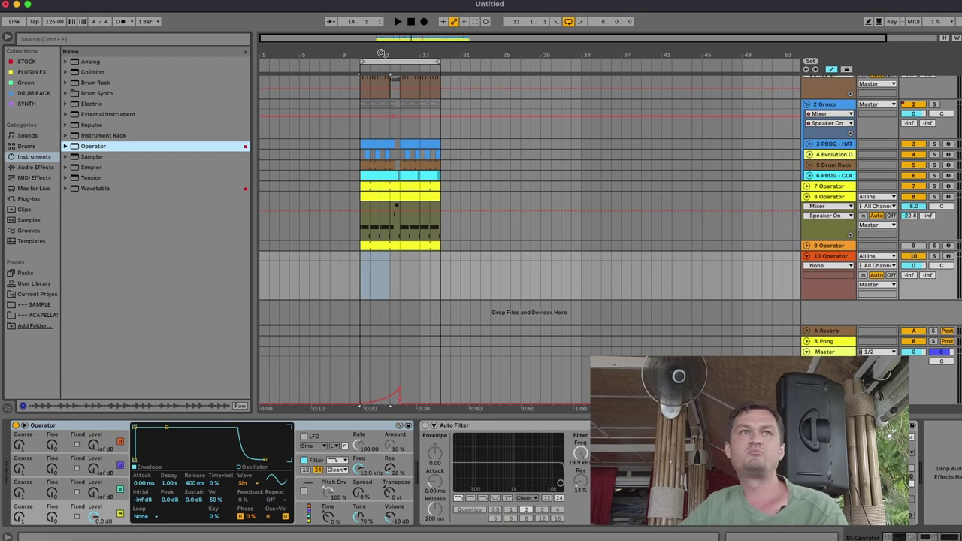
{"action": "left_click_drag", "start_coordinate": [382, 54], "coordinate": [382, 67]}
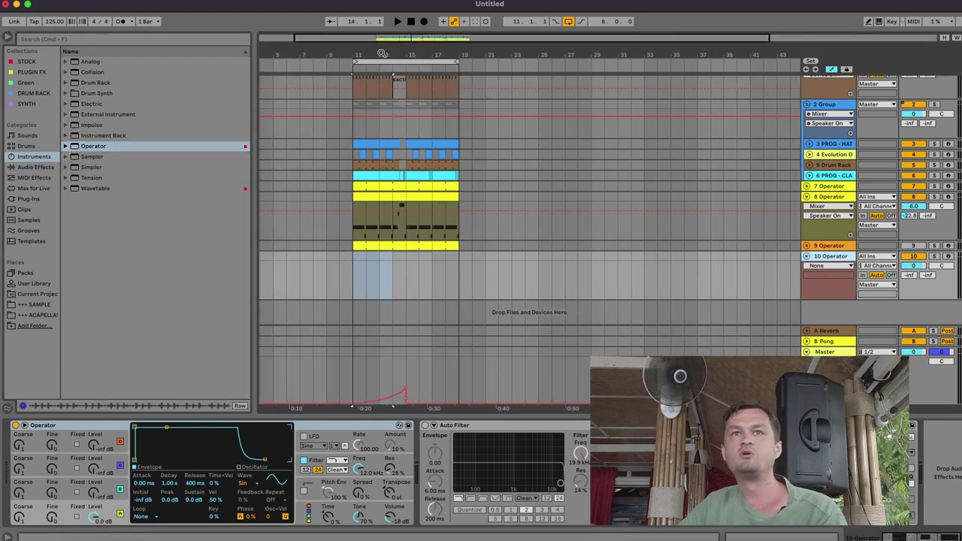
Look through the device chain of the 8 Operator track and rename the track ACID.
{"action": "left_click", "coordinate": [835, 199]}
{"action": "scroll", "coordinate": [482, 472], "scroll_direction": "right", "scroll_amount": 5}
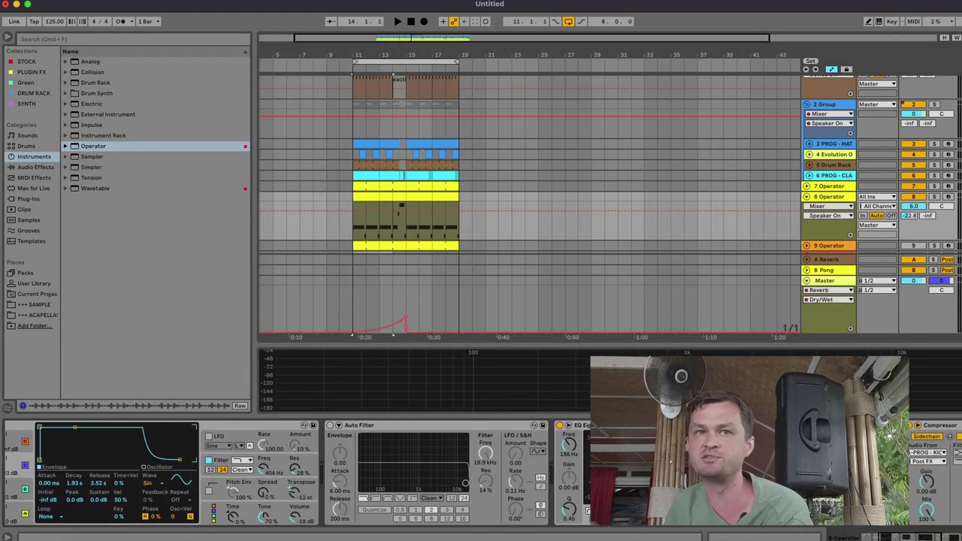
{"action": "scroll", "coordinate": [482, 473], "scroll_direction": "right", "scroll_amount": 1}
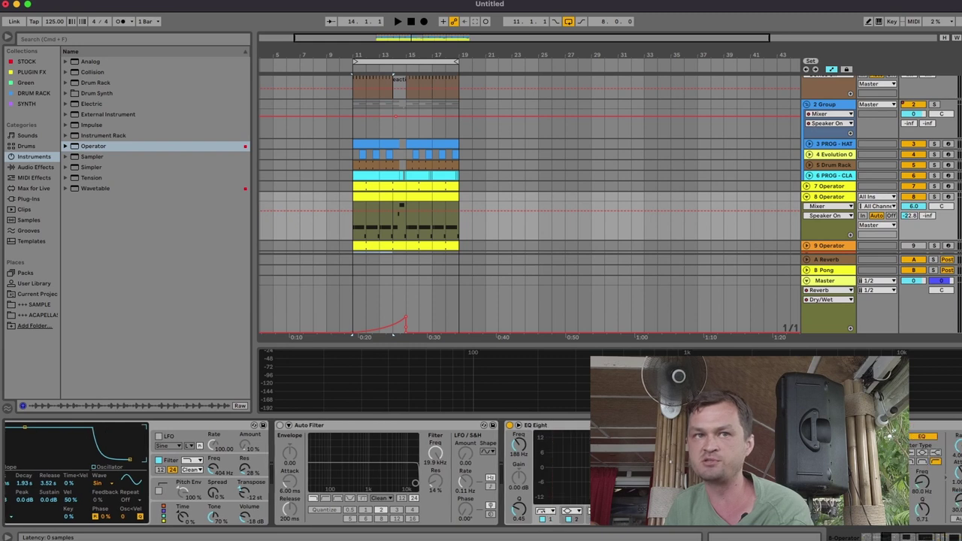
{"action": "double_click", "coordinate": [836, 197]}
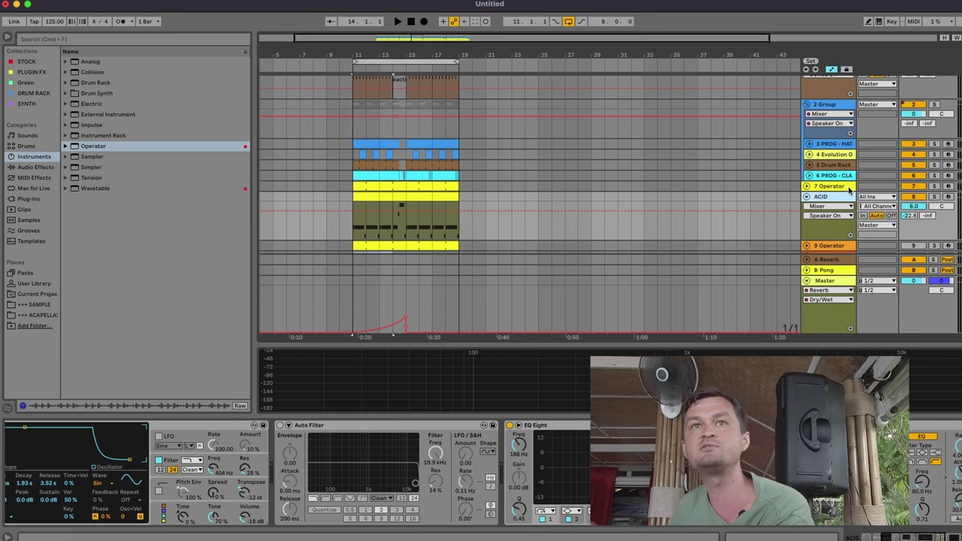
Rename the 7 Operator track SUB and fold it.
{"action": "left_click", "coordinate": [807, 186]}
{"action": "left_click", "coordinate": [829, 196]}
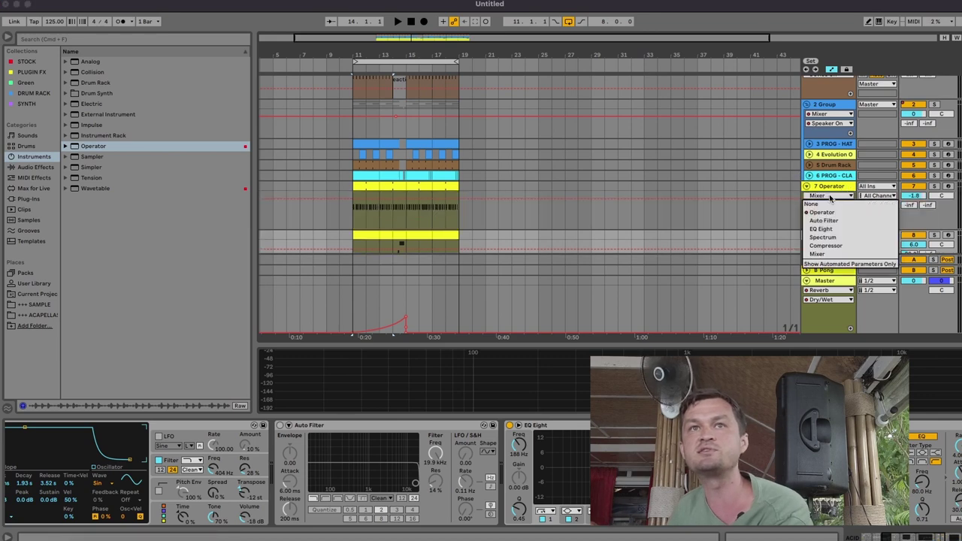
{"action": "left_click", "coordinate": [836, 188]}
{"action": "left_click", "coordinate": [837, 189]}
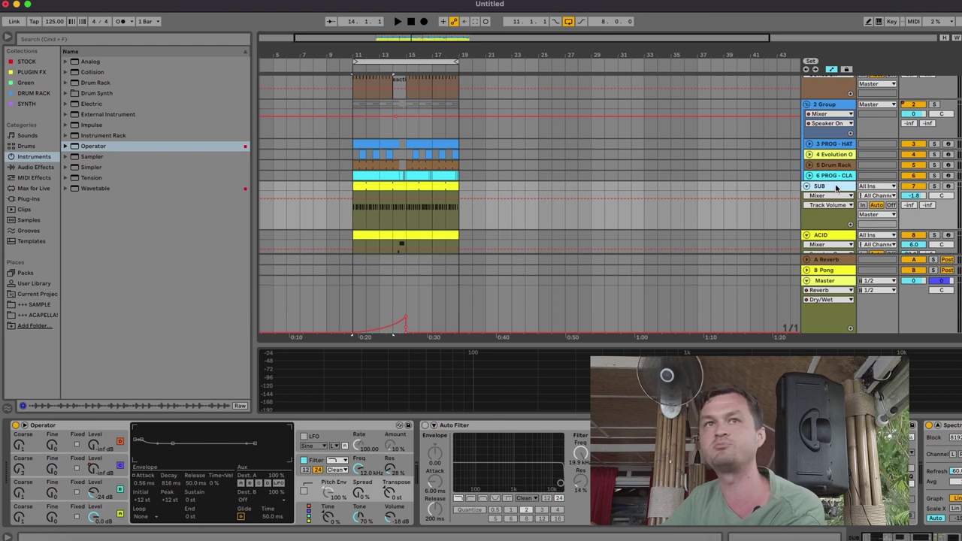
{"action": "left_click", "coordinate": [809, 185]}
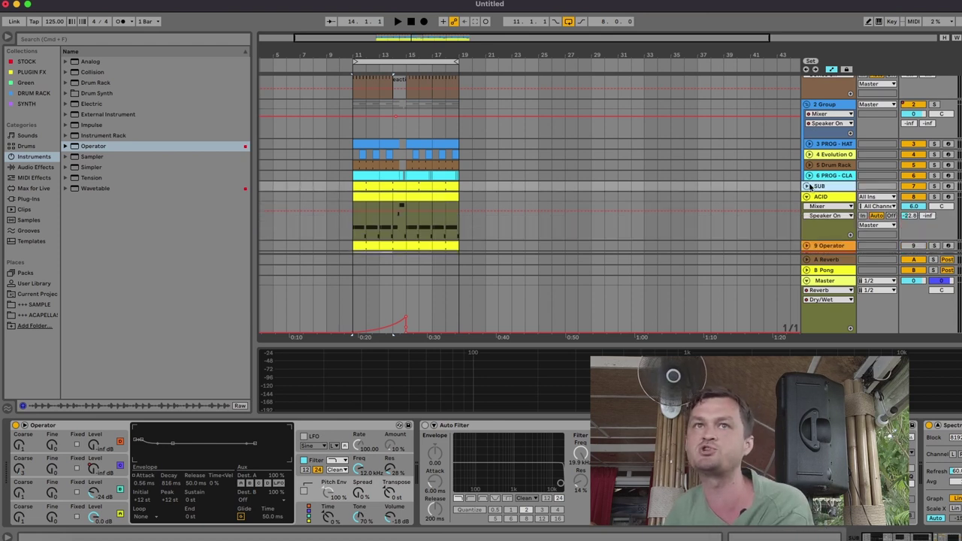
Examine the device chains of the 1 PROG-KICK and SUB tracks.
{"action": "scroll", "coordinate": [809, 183], "scroll_direction": "up", "scroll_amount": 2}
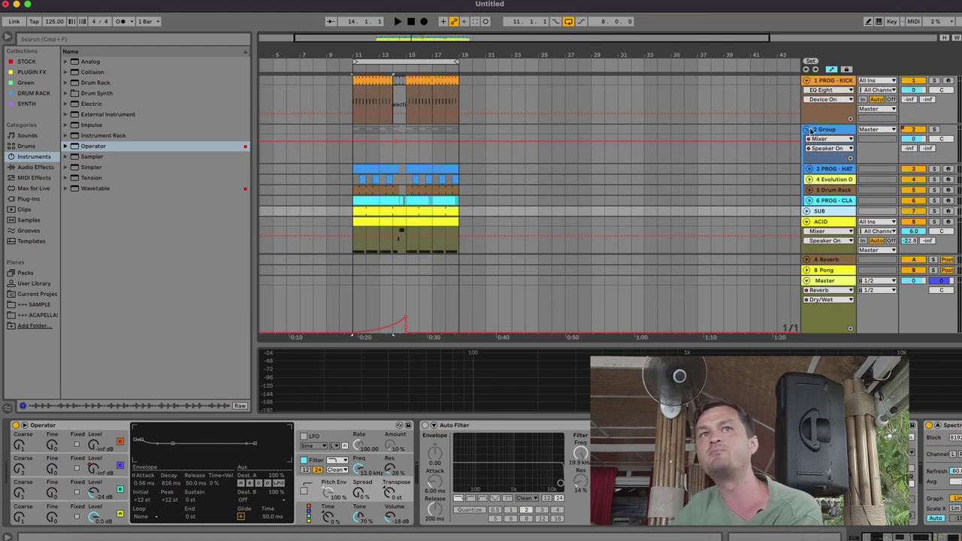
{"action": "left_click", "coordinate": [833, 81]}
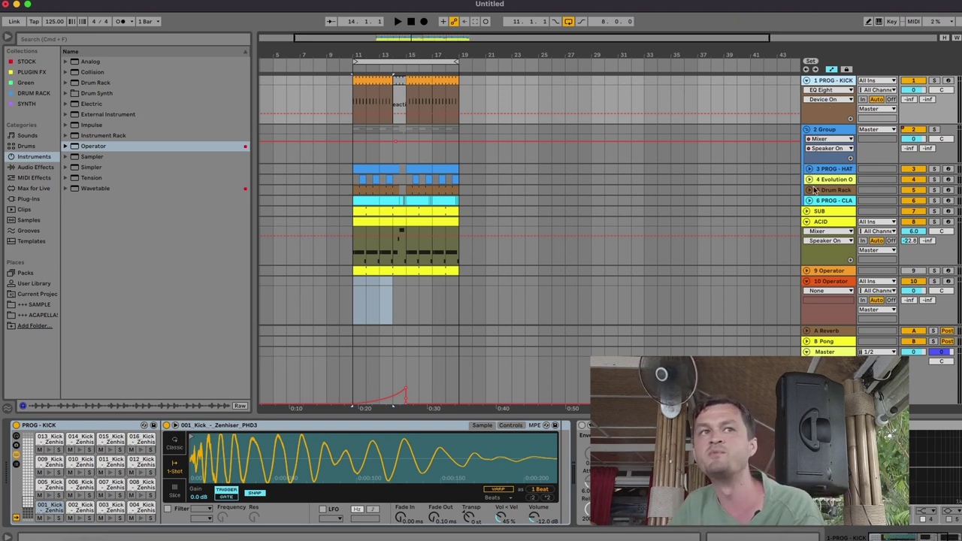
{"action": "left_click", "coordinate": [832, 213]}
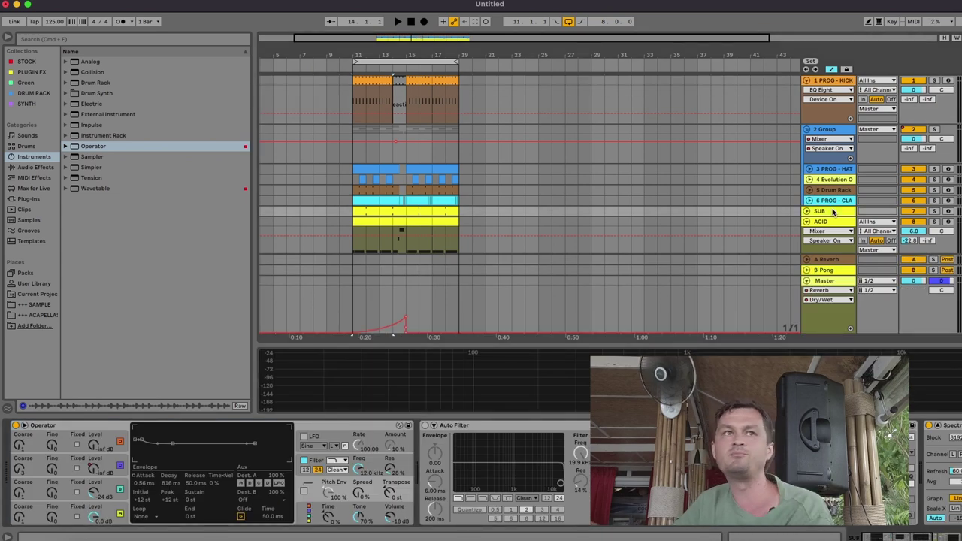
{"action": "scroll", "coordinate": [833, 212], "scroll_direction": "down", "scroll_amount": 3}
{"action": "scroll", "coordinate": [833, 212], "scroll_direction": "up", "scroll_amount": 3}
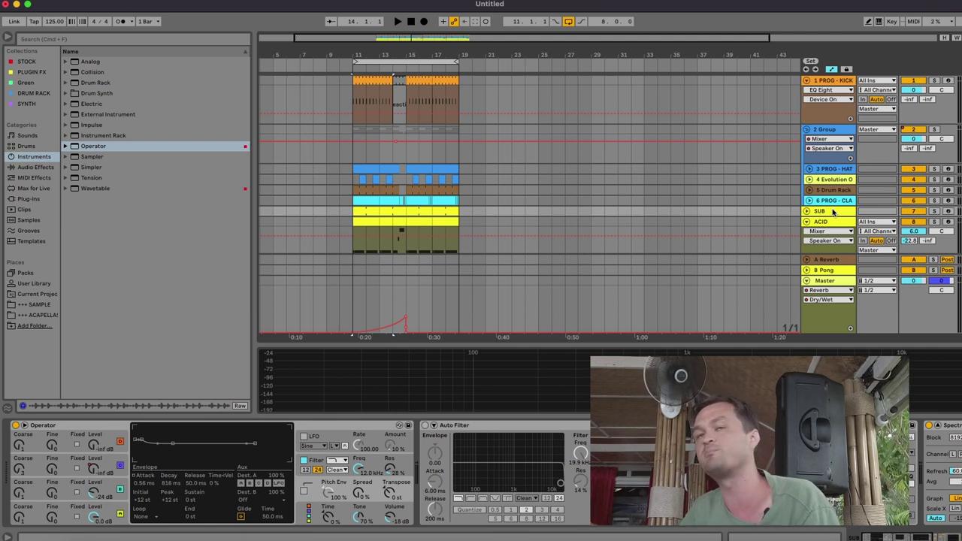
Unfold the SUB track and examine the device chains of 2 Group and 3 PROG-HAT.
{"action": "left_click", "coordinate": [807, 212]}
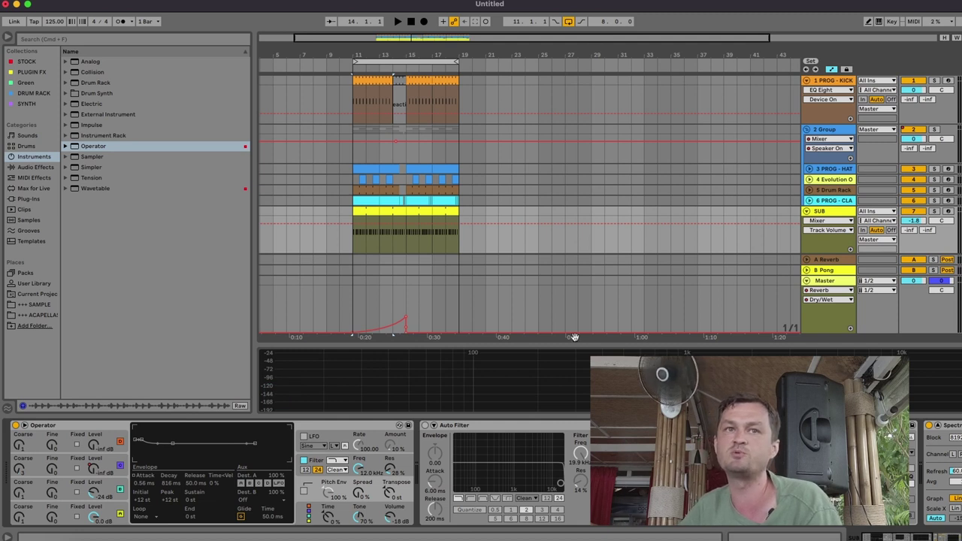
{"action": "left_click_drag", "start_coordinate": [575, 342], "coordinate": [583, 327]}
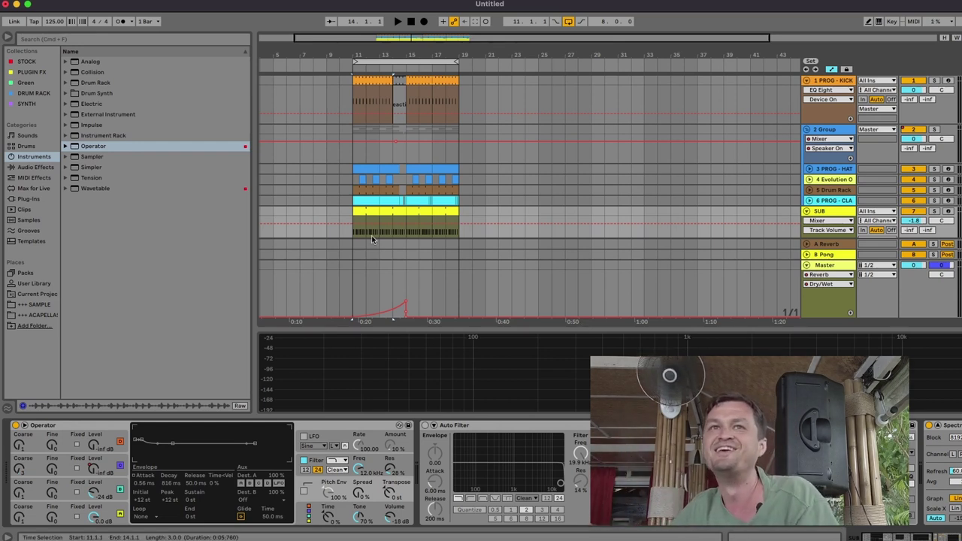
{"action": "left_click", "coordinate": [842, 132]}
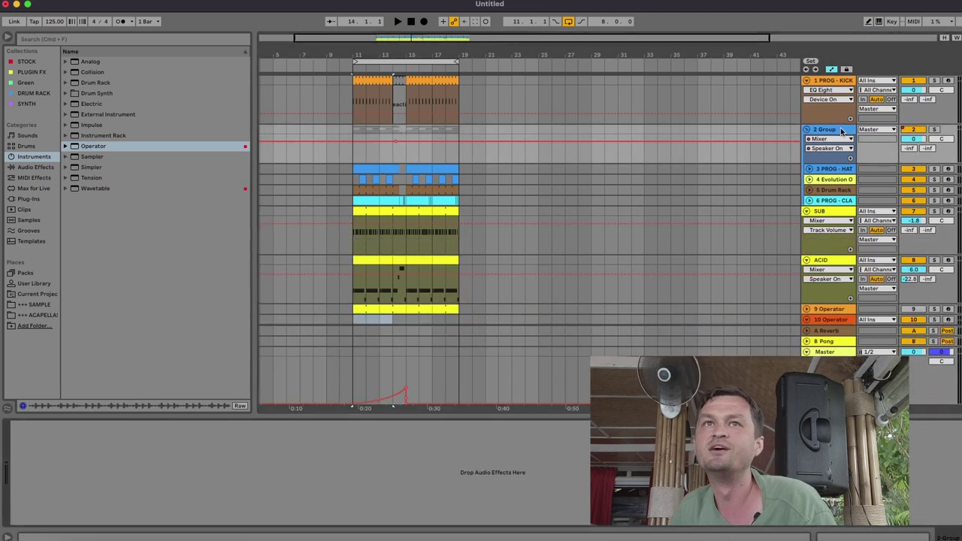
{"action": "left_click", "coordinate": [837, 172]}
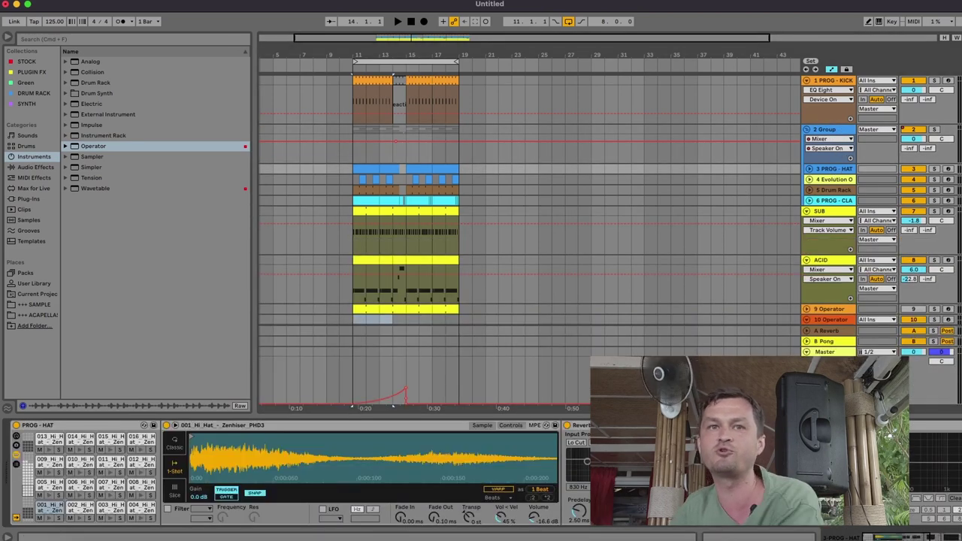
Play the loop and examine the device chains of the 3 PROG-HAT and 4 Evolution tracks.
{"action": "scroll", "coordinate": [297, 472], "scroll_direction": "right", "scroll_amount": 5}
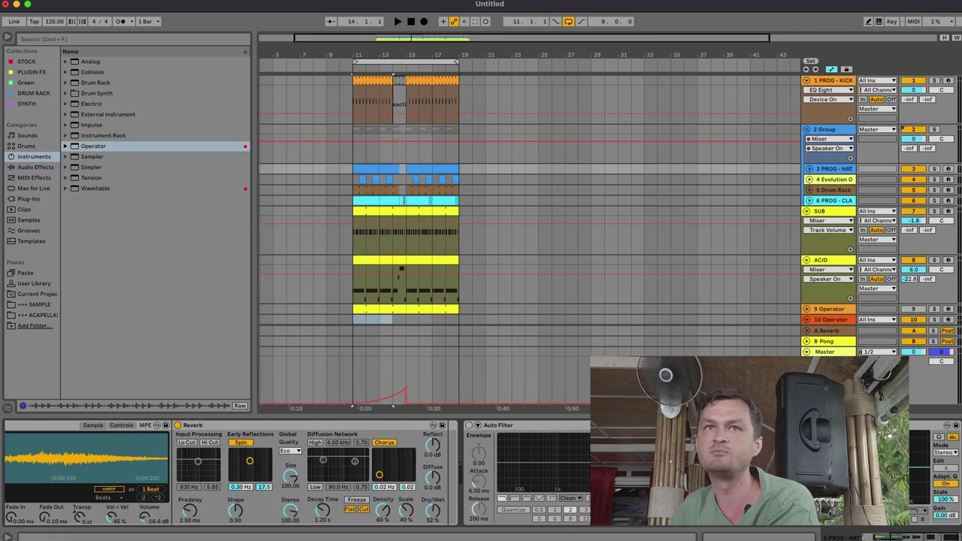
{"action": "key", "text": "space"}
{"action": "key", "text": "space"}
{"action": "key", "text": "space"}
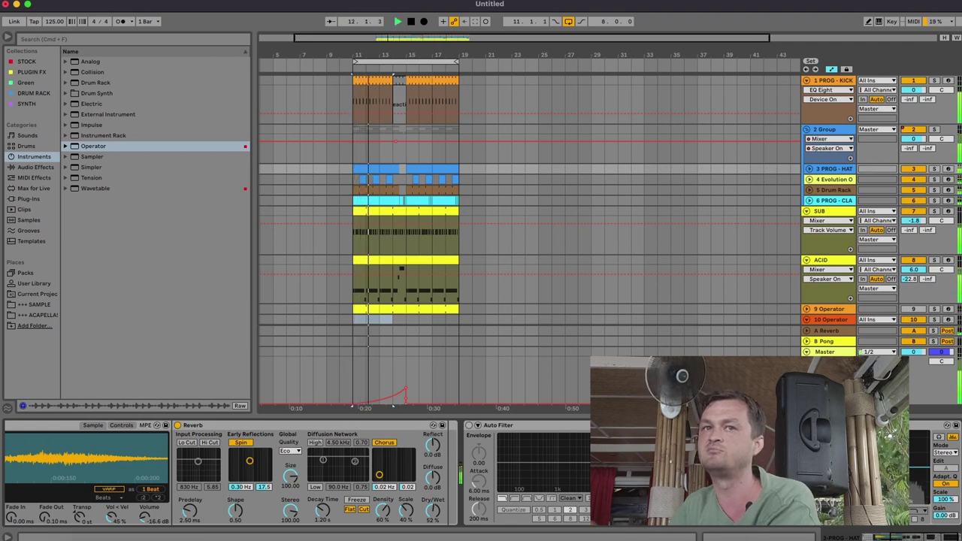
{"action": "left_click", "coordinate": [851, 181]}
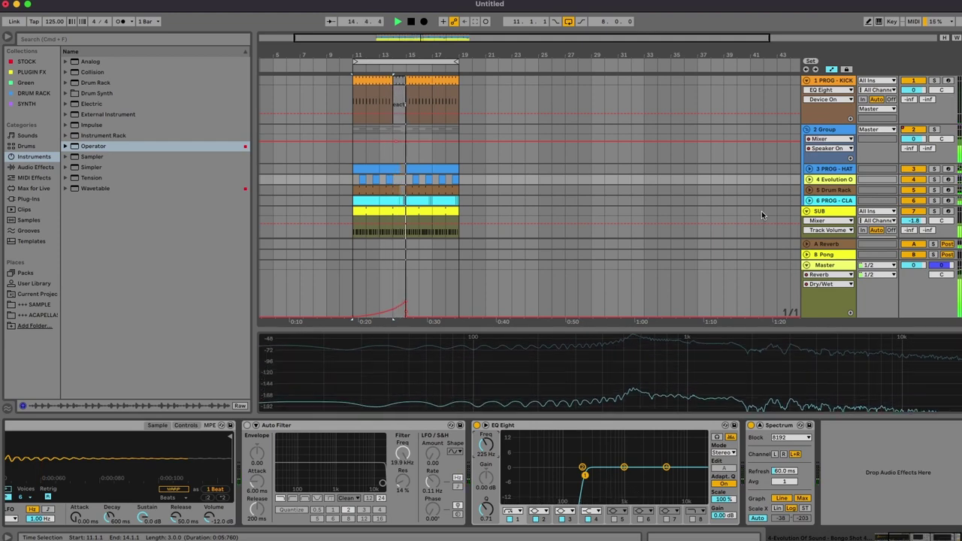
Insert an empty four-bar MIDI clip on the 10 Operator track from bar 11 to bar 15.
{"action": "scroll", "coordinate": [761, 212], "scroll_direction": "down", "scroll_amount": 5}
{"action": "scroll", "coordinate": [762, 211], "scroll_direction": "down", "scroll_amount": 1}
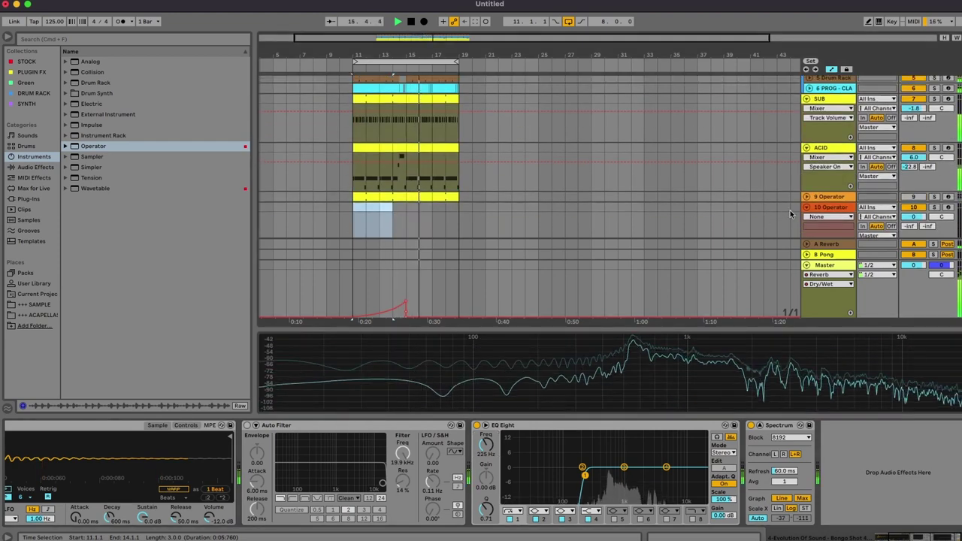
{"action": "left_click_drag", "start_coordinate": [407, 204], "coordinate": [357, 222]}
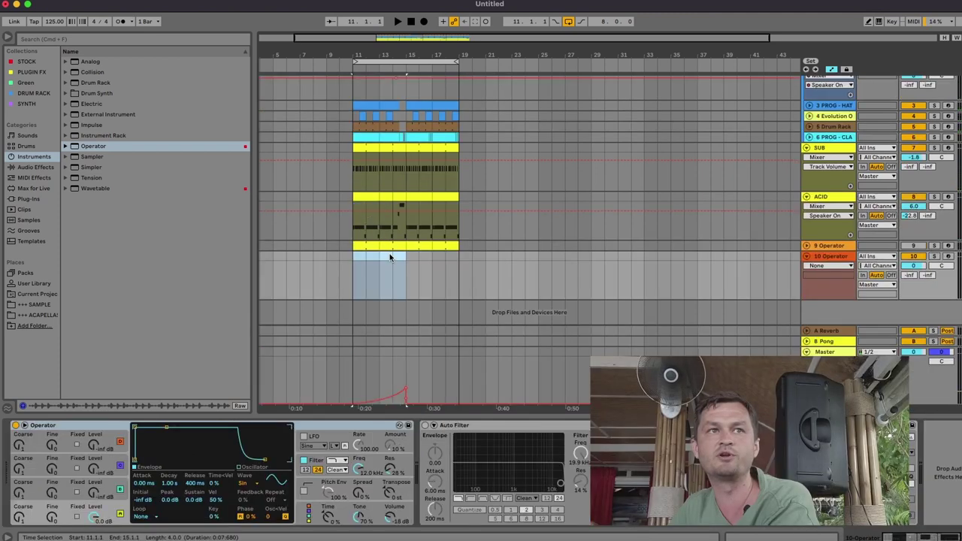
{"action": "right_click", "coordinate": [390, 258]}
{"action": "left_click", "coordinate": [414, 348]}
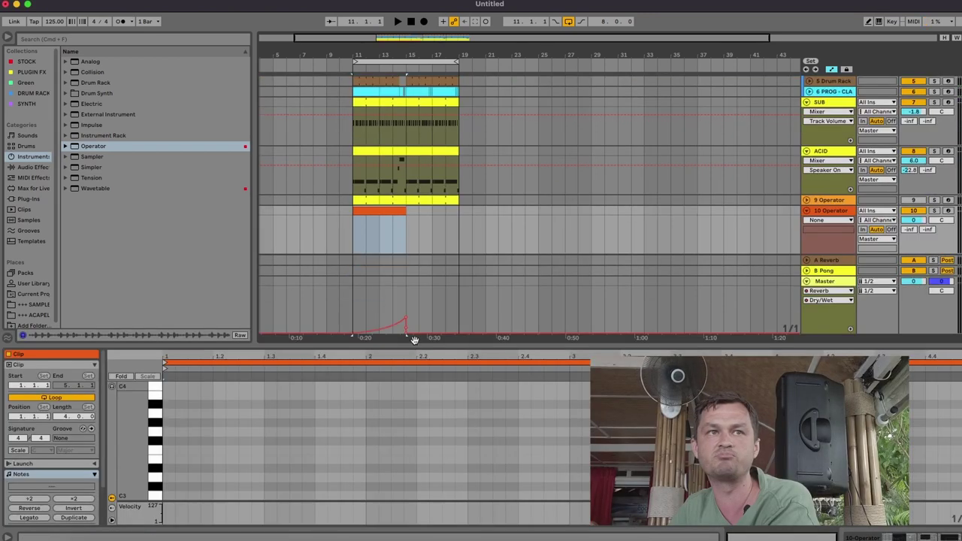
Add a one-beat D3 note at the start of the 10 Operator clip and loop the clip over that single beat.
{"action": "double_click", "coordinate": [170, 478]}
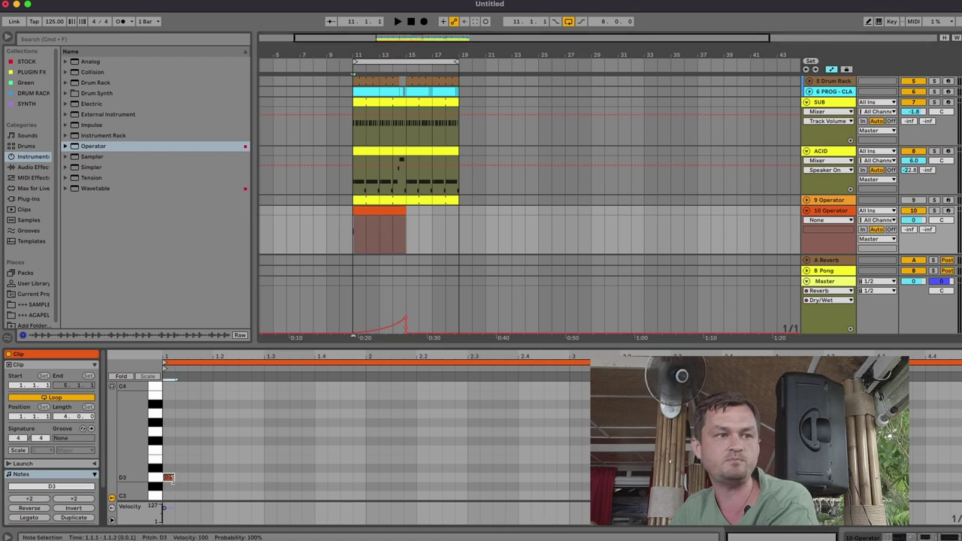
{"action": "right_click", "coordinate": [214, 481]}
{"action": "left_click", "coordinate": [201, 481]}
{"action": "left_click_drag", "start_coordinate": [174, 478], "coordinate": [212, 478]}
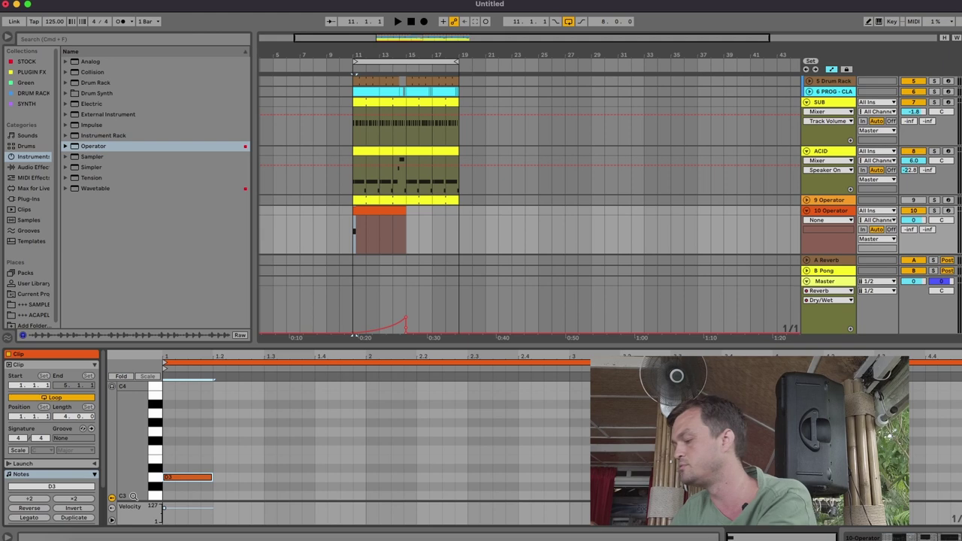
{"action": "key", "text": "super+l"}
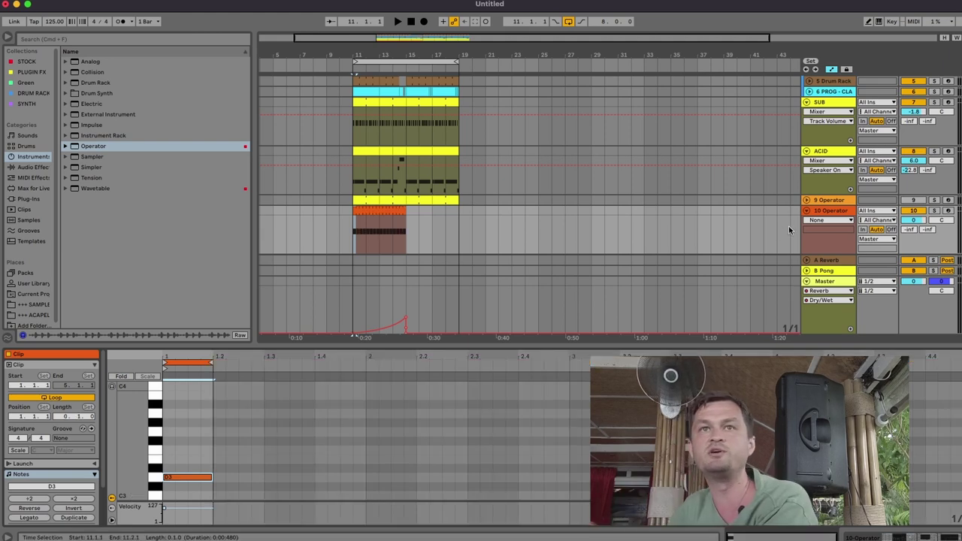
Set the 10 Operator track's volume to -6.6 dB and automate its filter frequency from about 109 Hz at bar 11 to 12.0 kHz at bar 15.
{"action": "left_click", "coordinate": [908, 223]}
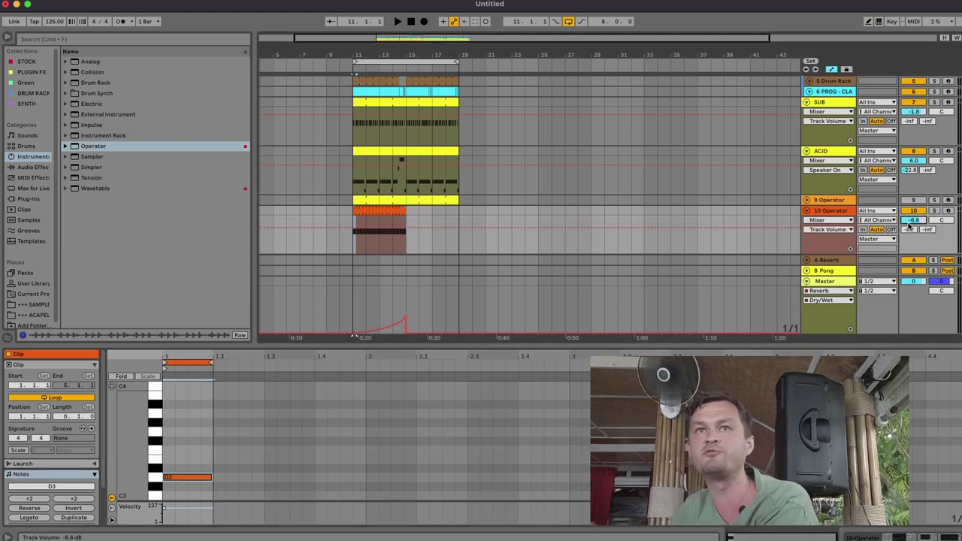
{"action": "double_click", "coordinate": [843, 211]}
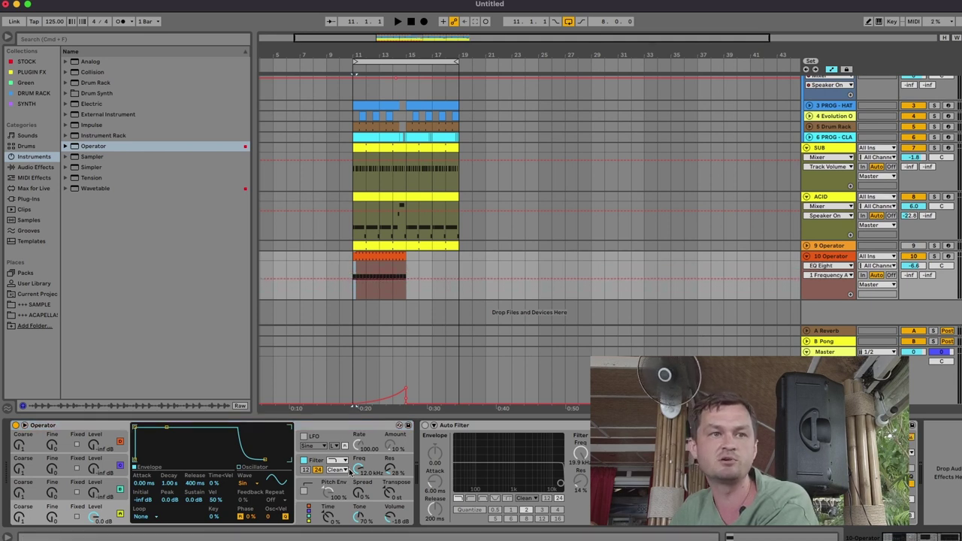
{"action": "left_click", "coordinate": [245, 485]}
{"action": "left_click", "coordinate": [256, 457]}
{"action": "left_click", "coordinate": [329, 479]}
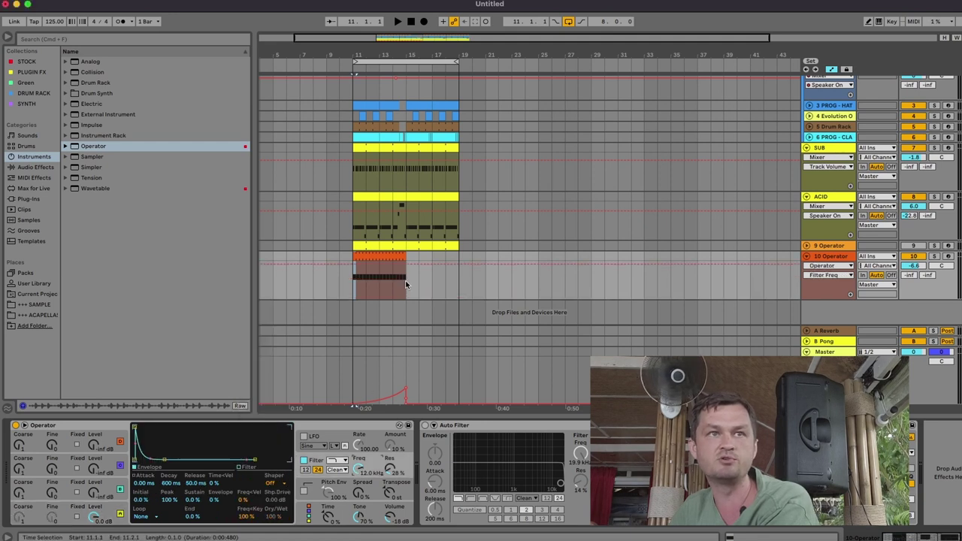
{"action": "left_click_drag", "start_coordinate": [355, 267], "coordinate": [355, 292]}
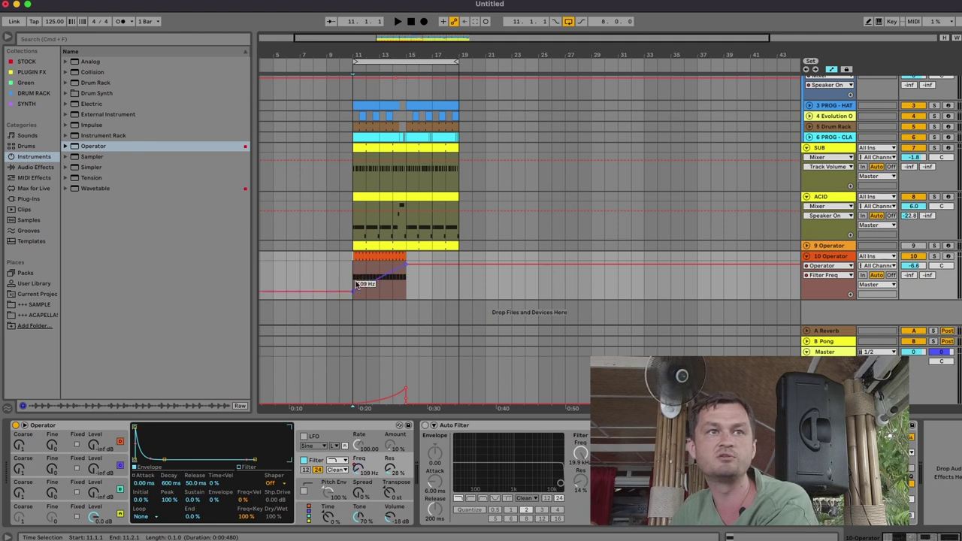
During playback, set the 10 Operator track's Pong send to -6.0 dB and lower its volume to -11.3 dB.
{"action": "key", "text": "space"}
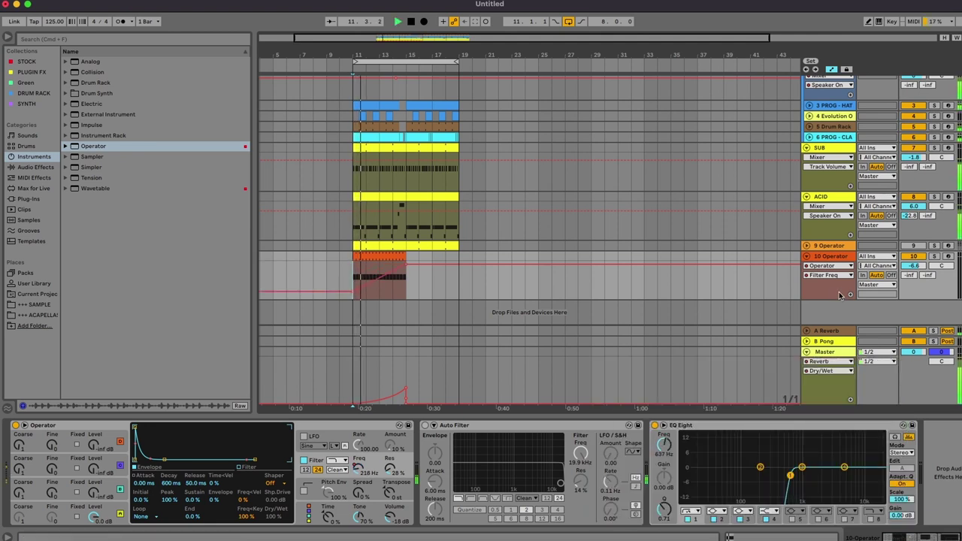
{"action": "left_click", "coordinate": [908, 266]}
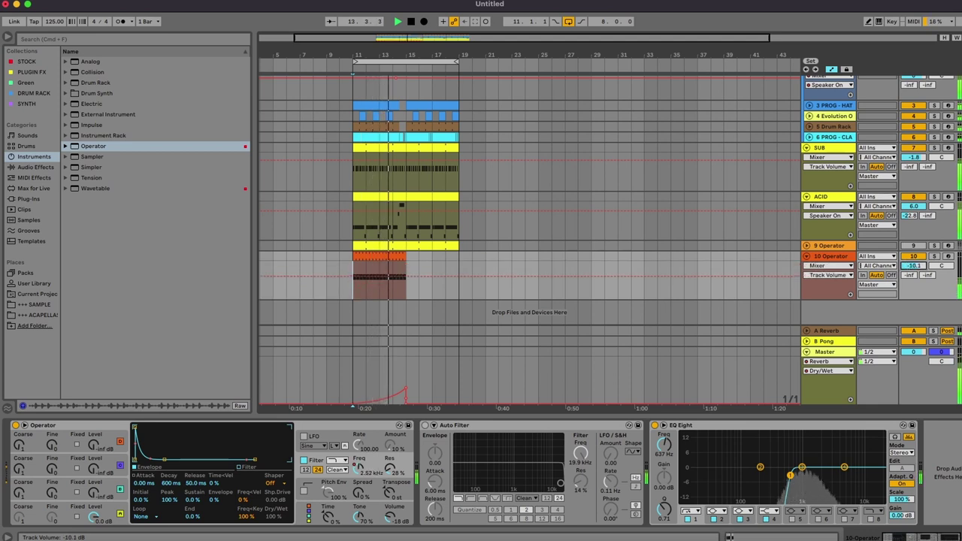
{"action": "left_click_drag", "start_coordinate": [927, 277], "coordinate": [928, 274]}
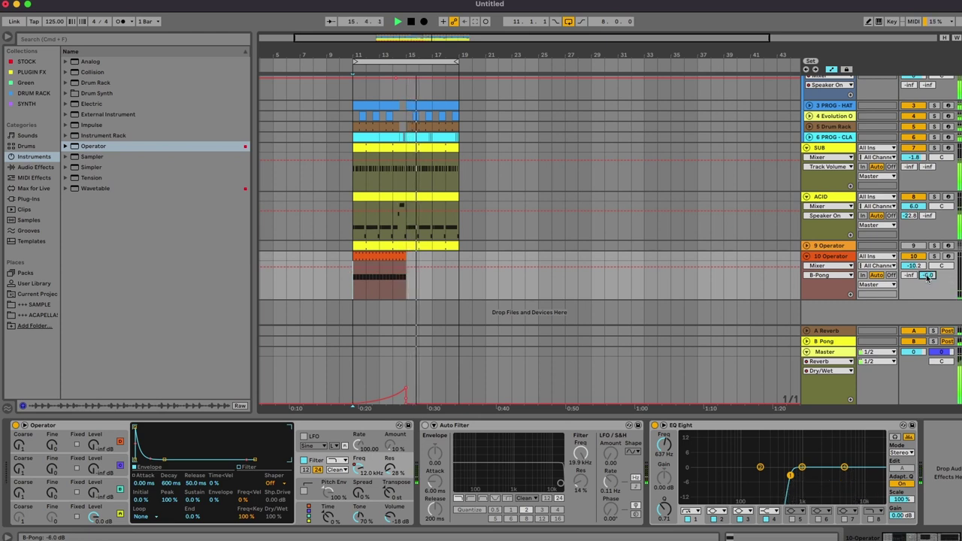
{"action": "left_click", "coordinate": [395, 290]}
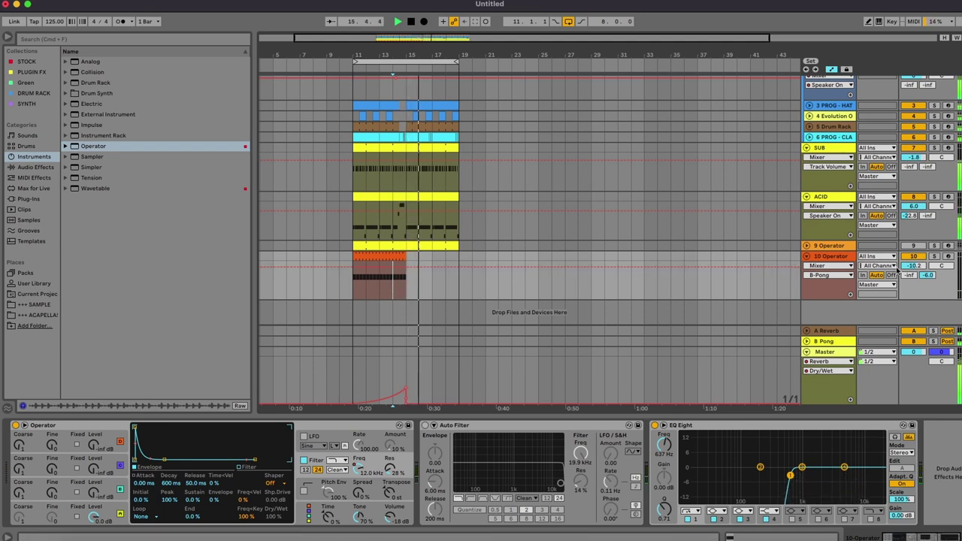
{"action": "left_click_drag", "start_coordinate": [912, 268], "coordinate": [911, 277]}
{"action": "key", "text": "space"}
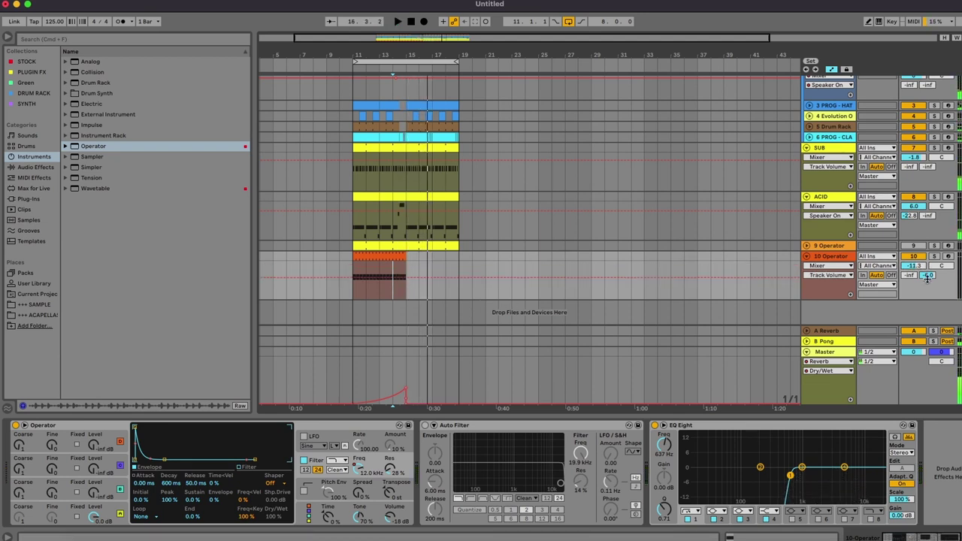
Automate the 10 Operator track's Pong send as a curve rising to bar 15 and dropping back there, and audition it from bar 13.
{"action": "left_click", "coordinate": [928, 276]}
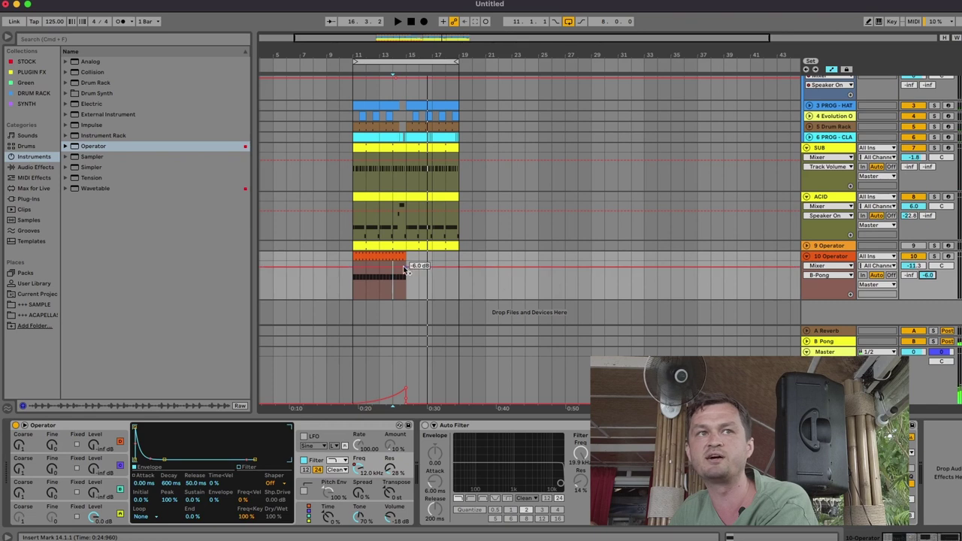
{"action": "left_click_drag", "start_coordinate": [406, 267], "coordinate": [418, 299]}
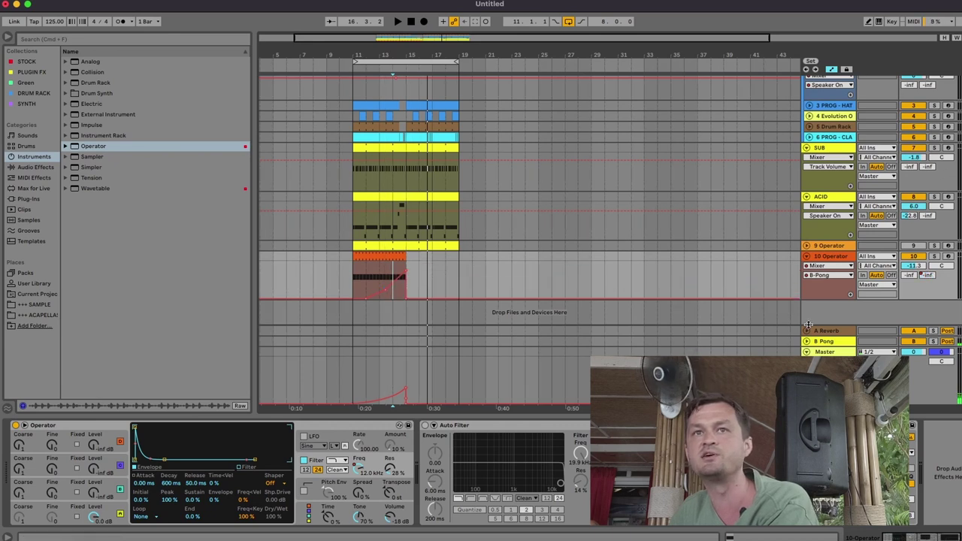
{"action": "left_click", "coordinate": [824, 342]}
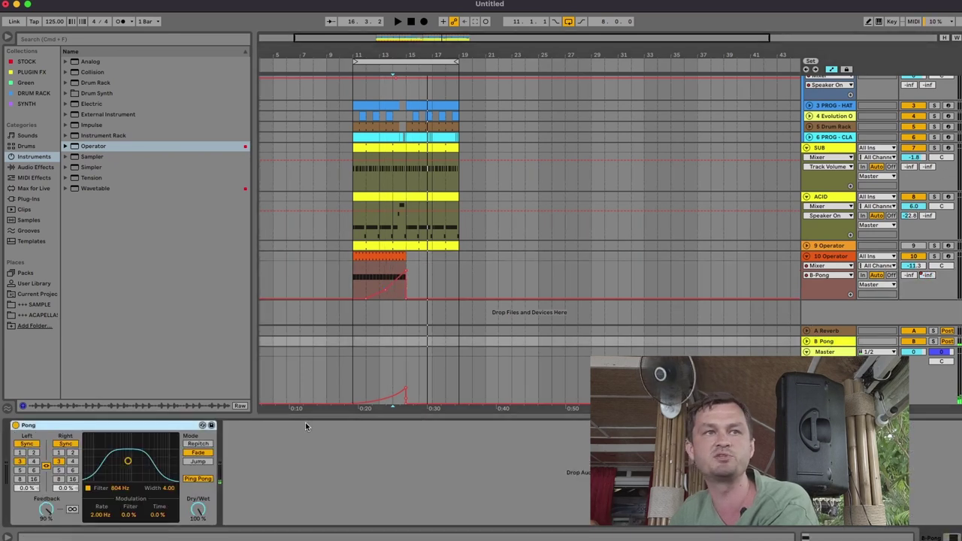
{"action": "left_click", "coordinate": [378, 276]}
{"action": "key", "text": "space"}
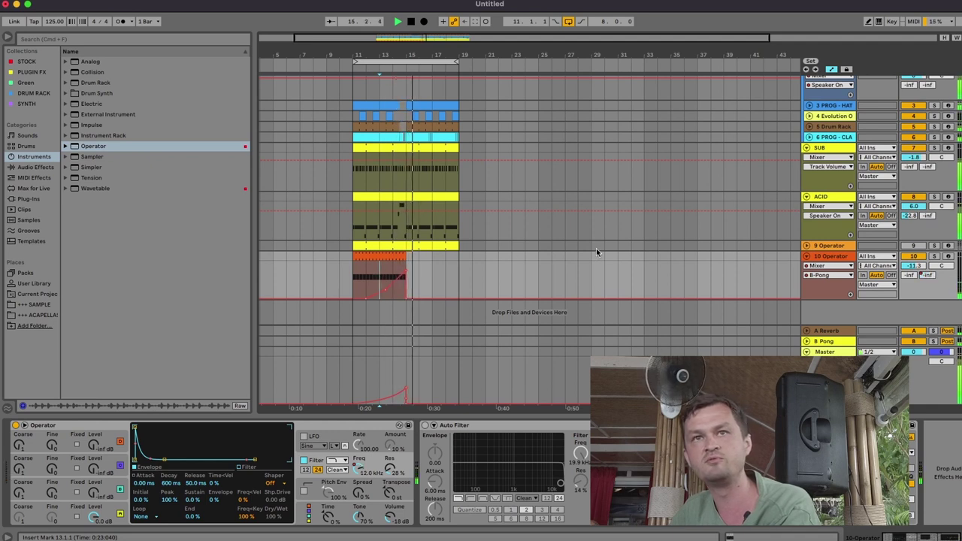
{"action": "key", "text": "space"}
Raise the Pong send automation peak at bar 15 to about -7.0 dB and play the transition from bar 14.
{"action": "left_click_drag", "start_coordinate": [406, 273], "coordinate": [406, 268]}
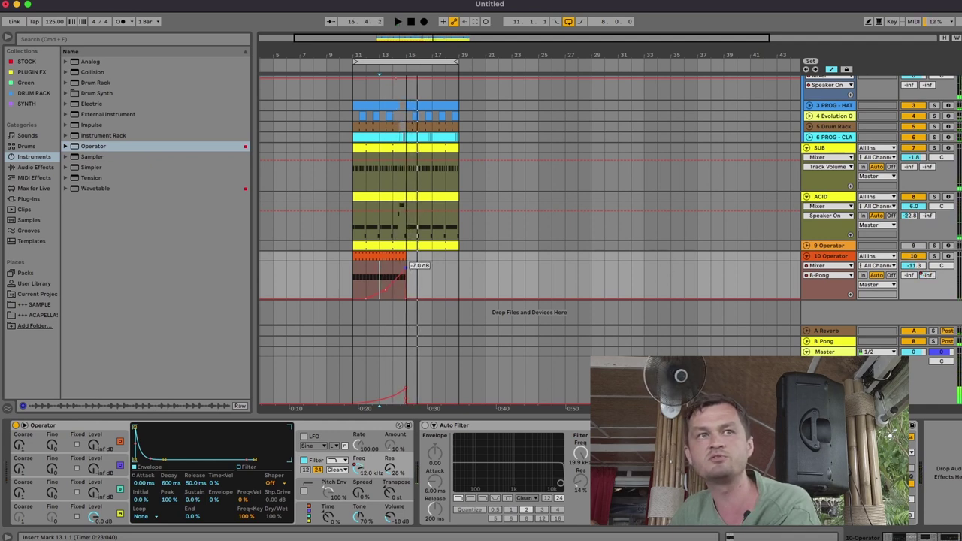
{"action": "left_click", "coordinate": [394, 265]}
{"action": "key", "text": "space"}
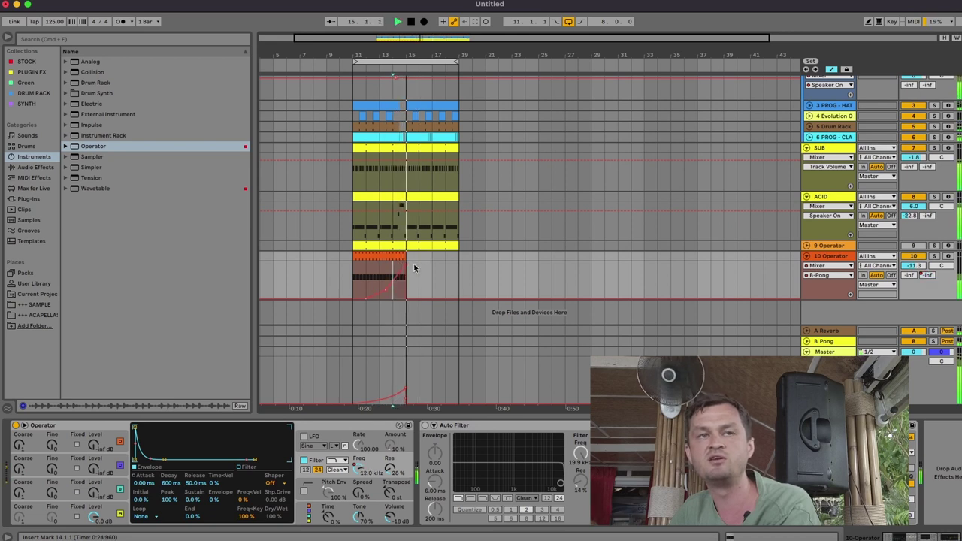
{"action": "key", "text": "space"}
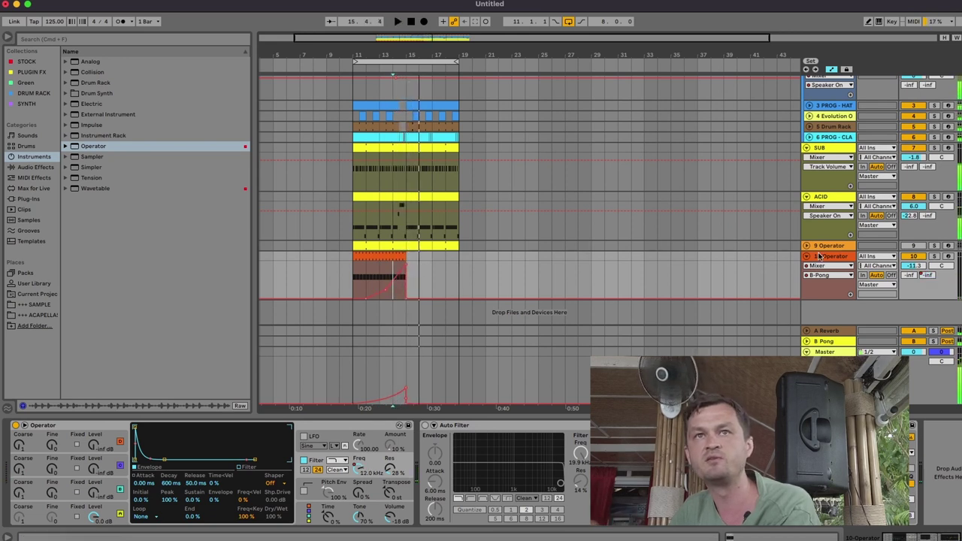
Insert an audio track below 10 Operator and search the +++ SAMPLE folder for "crash".
{"action": "right_click", "coordinate": [827, 256]}
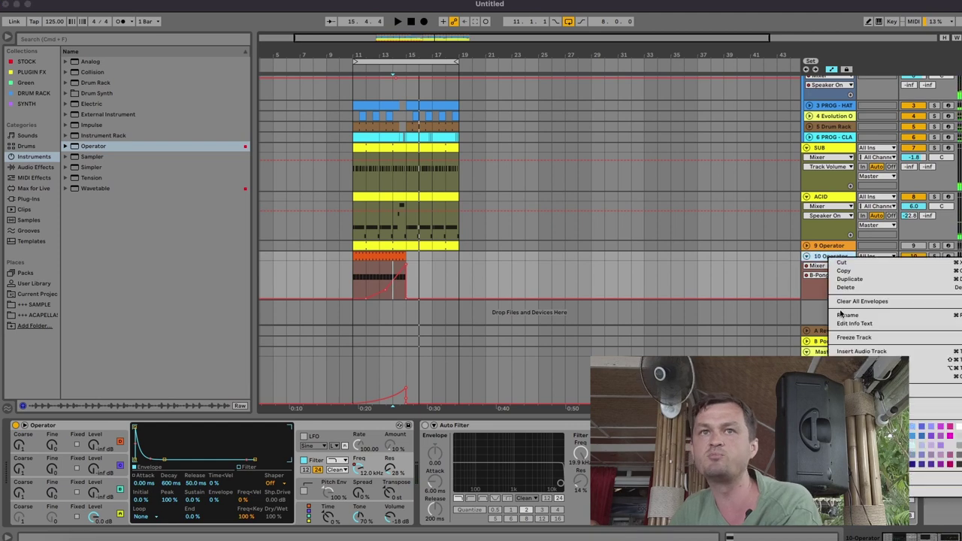
{"action": "left_click", "coordinate": [847, 352]}
{"action": "left_click", "coordinate": [34, 304]}
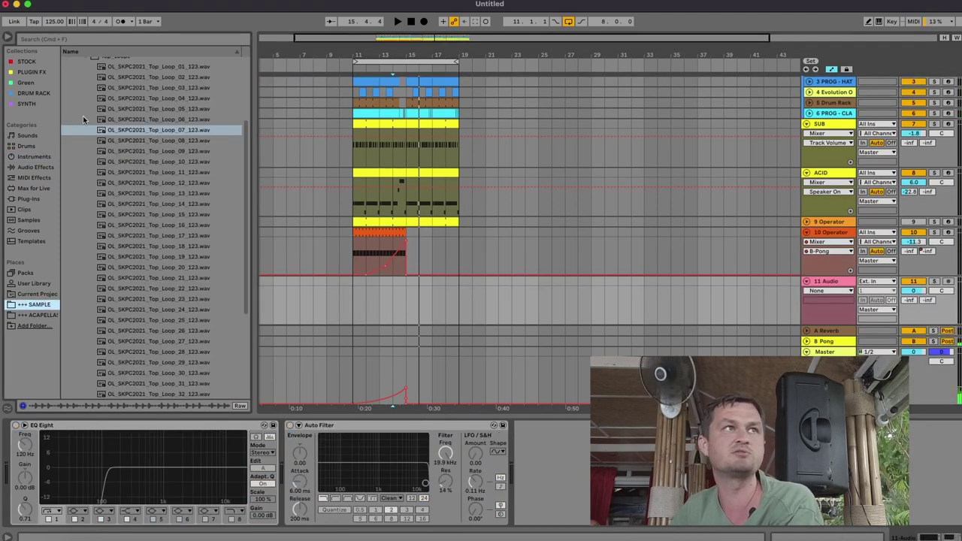
{"action": "left_click", "coordinate": [113, 36]}
{"action": "type", "text": "c"}
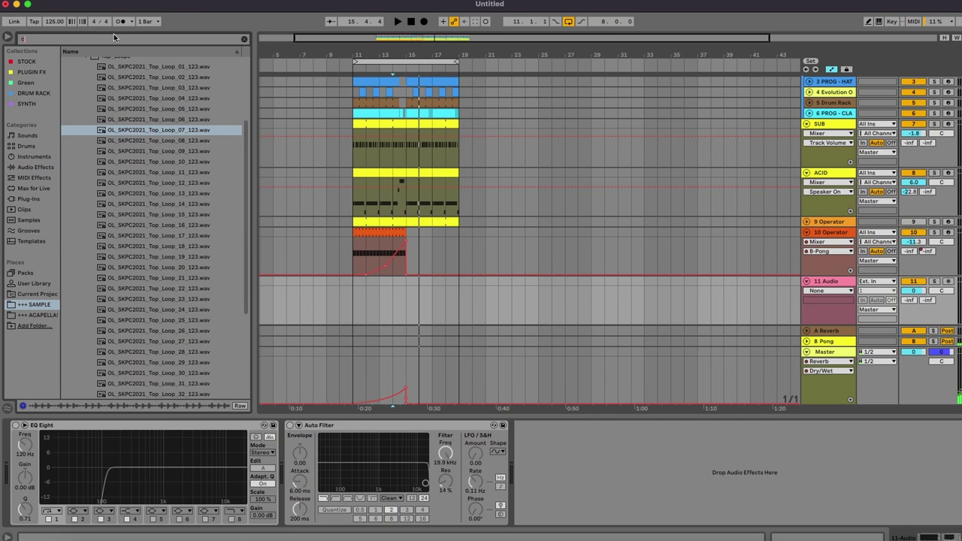
{"action": "type", "text": "rash"}
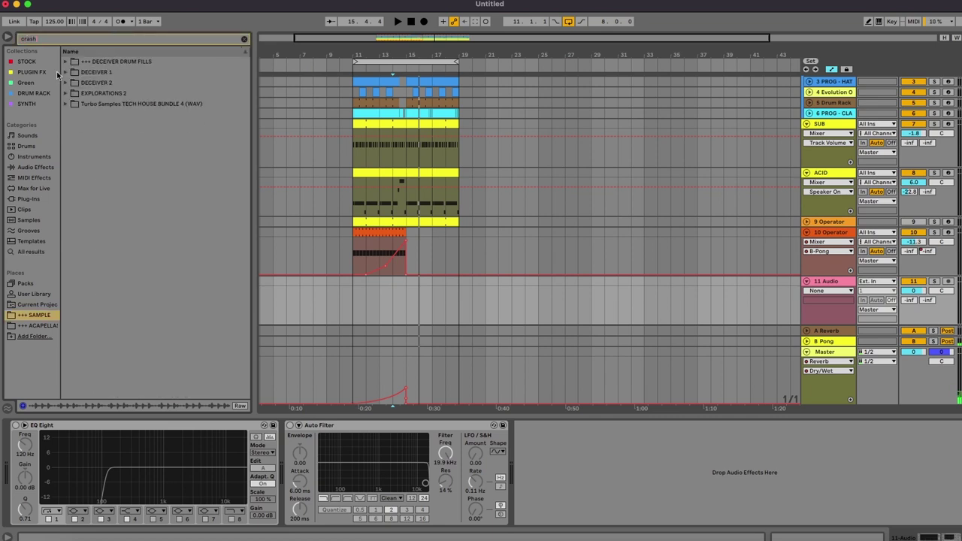
Place Evolution Of Sound - Crash 1.wav from the DECEIVER 1 FX Crash folder at bar 15 on the new audio track.
{"action": "left_click", "coordinate": [66, 72]}
{"action": "left_click", "coordinate": [71, 83]}
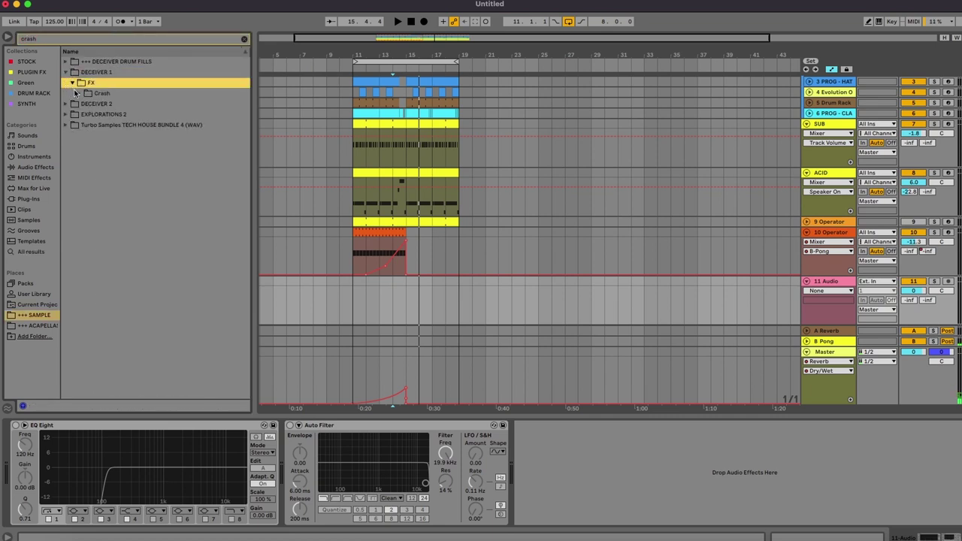
{"action": "left_click", "coordinate": [76, 93]}
{"action": "left_click", "coordinate": [122, 106]}
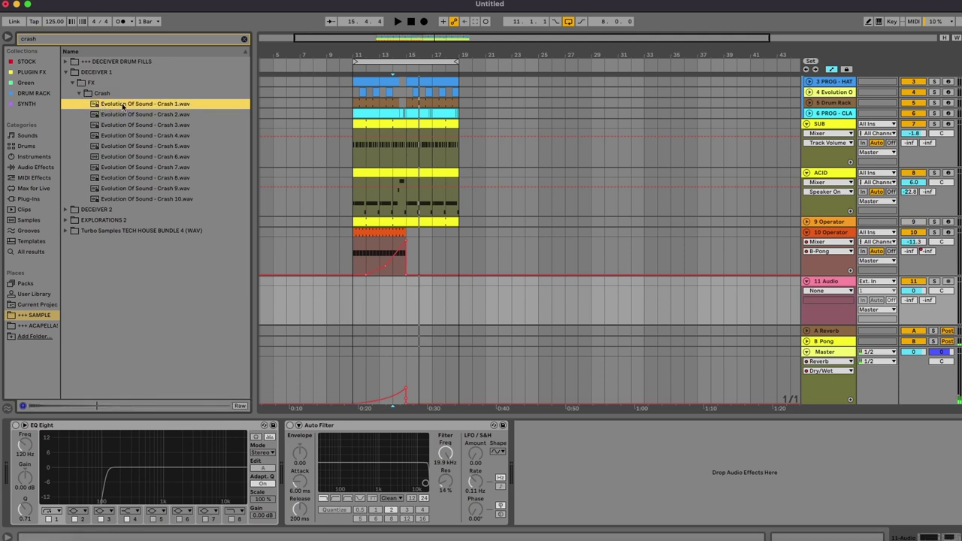
{"action": "left_click", "coordinate": [118, 115]}
{"action": "left_click_drag", "start_coordinate": [121, 106], "coordinate": [408, 296]}
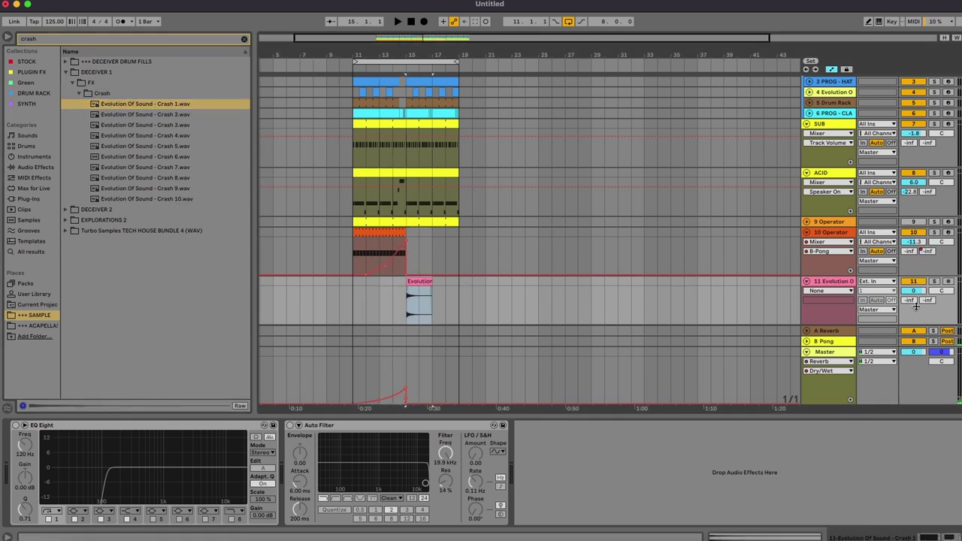
Set the crash track's volume to -15.8 dB and its Pong send to -7.5 dB, and play from bar 14.
{"action": "mouse_move", "coordinate": [915, 291]}
{"action": "left_mouse_down"}
{"action": "mouse_move", "coordinate": [916, 302]}
{"action": "mouse_move", "coordinate": [926, 286]}
{"action": "left_mouse_up"}
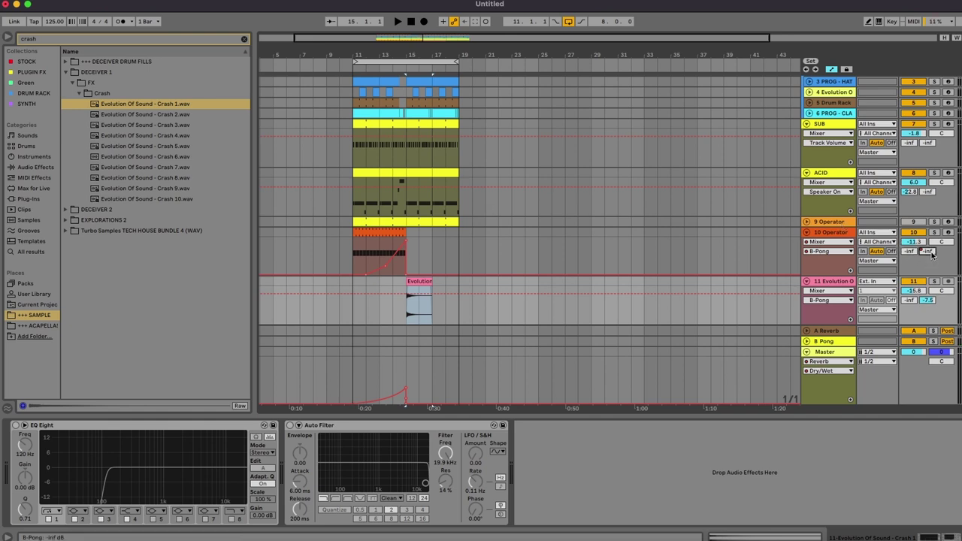
{"action": "left_click", "coordinate": [390, 248]}
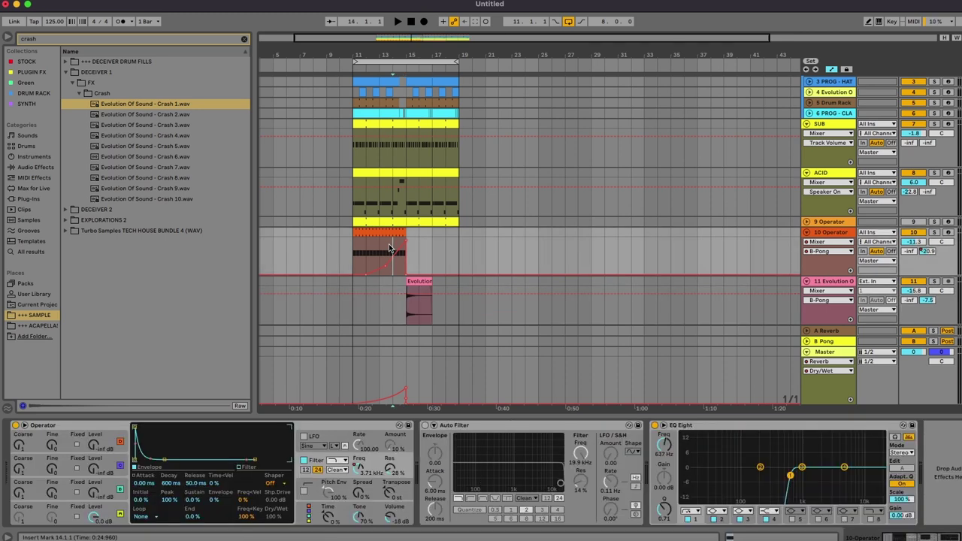
{"action": "key", "text": "space"}
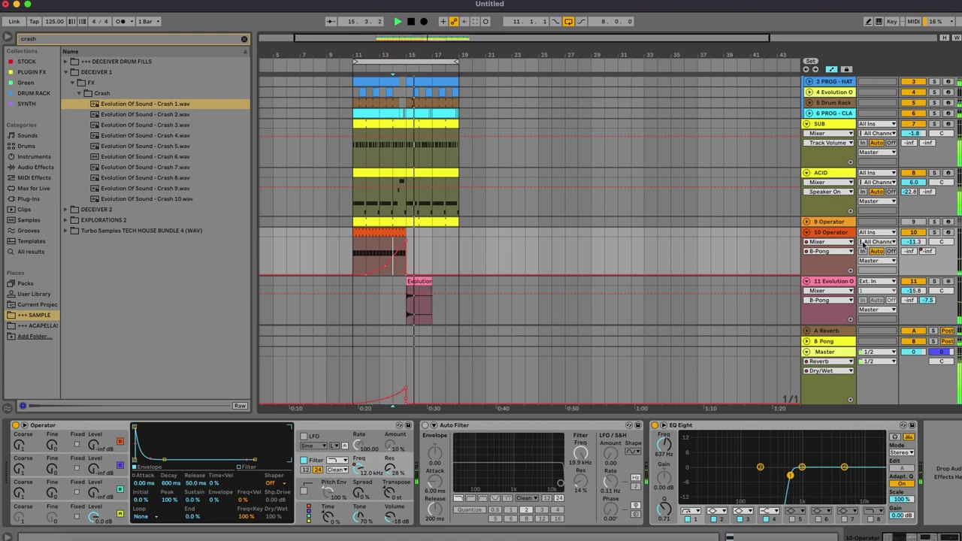
Raise the crash track's volume to -11.8 dB and play through the crash at bar 15.
{"action": "left_click_drag", "start_coordinate": [913, 292], "coordinate": [913, 286]}
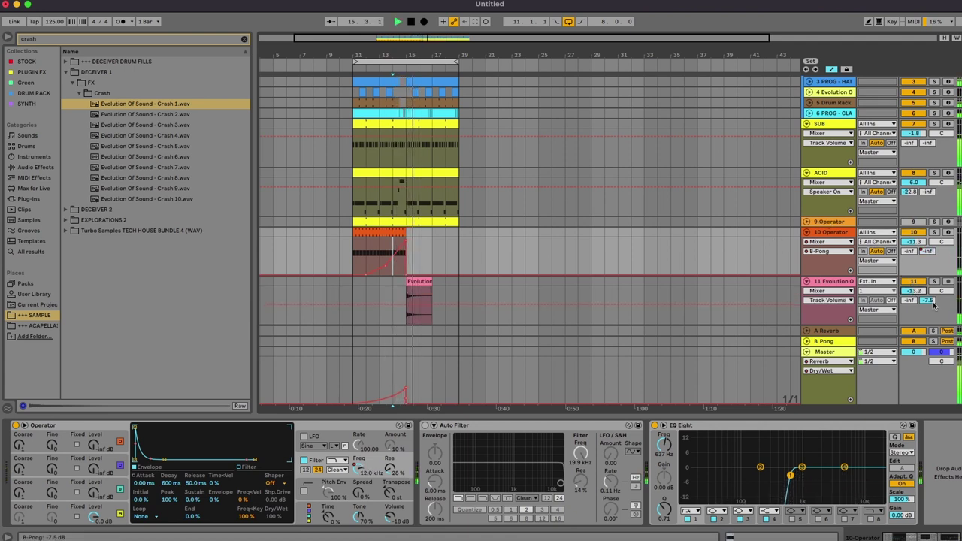
{"action": "left_click_drag", "start_coordinate": [914, 291], "coordinate": [914, 285]}
{"action": "key", "text": "space"}
{"action": "key", "text": "space"}
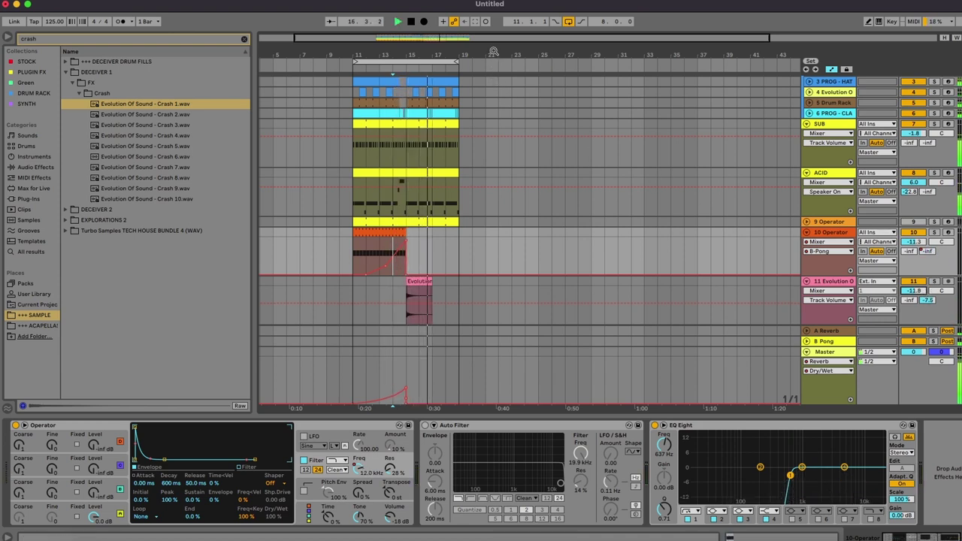
{"action": "left_click_drag", "start_coordinate": [494, 54], "coordinate": [494, 39]}
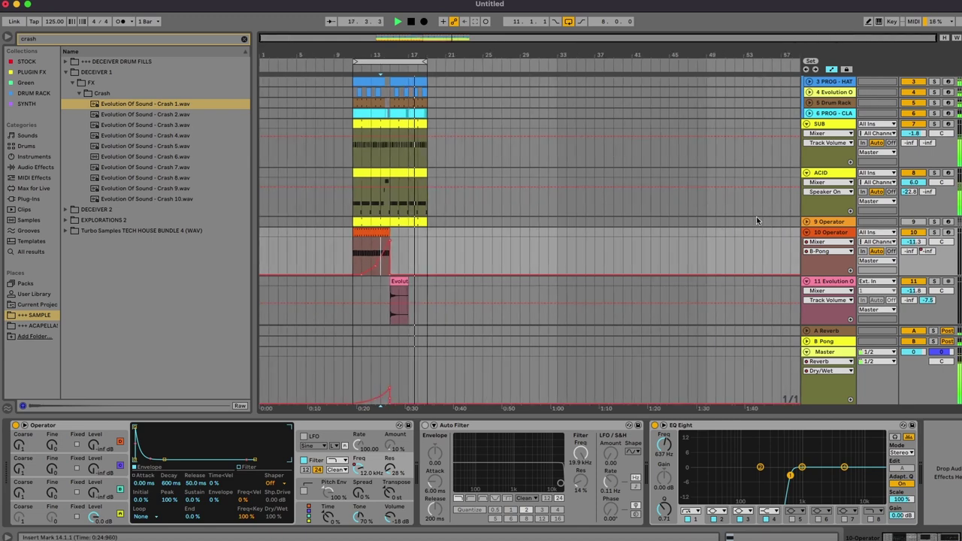
{"action": "left_click", "coordinate": [352, 281]}
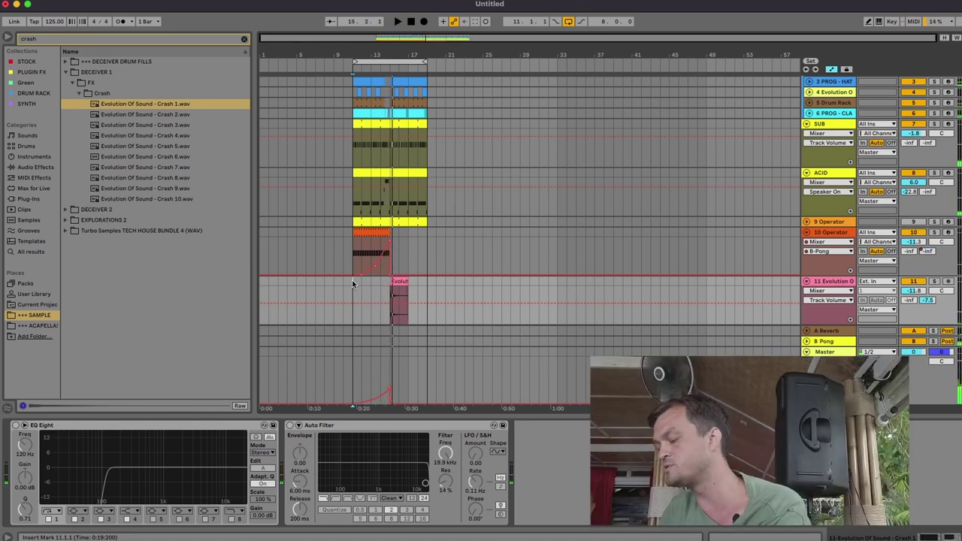
Duplicate the crash clip, reverse the copy, move it to end at 14.3 where the break starts, and play from there.
{"action": "left_click", "coordinate": [399, 282]}
{"action": "key", "text": "super+d"}
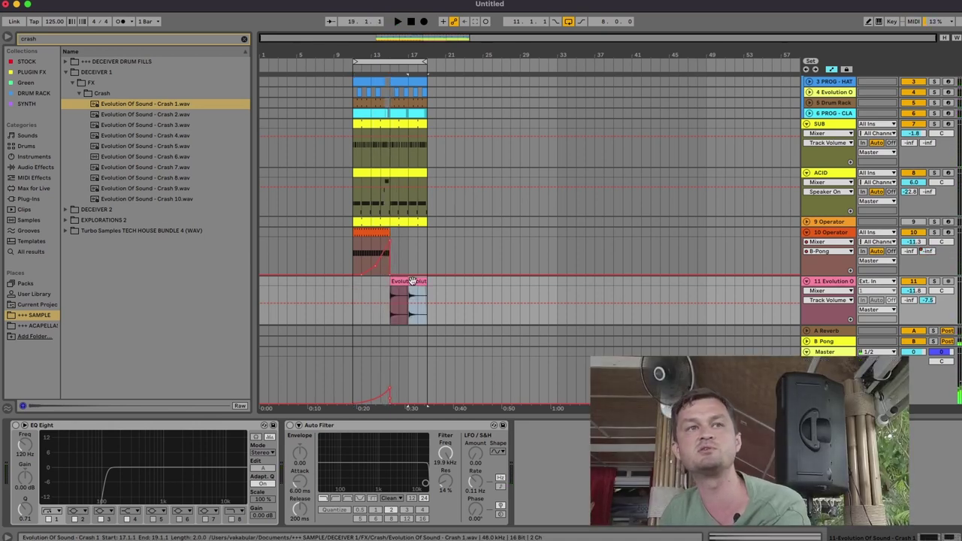
{"action": "key", "text": "r"}
{"action": "left_click_drag", "start_coordinate": [413, 281], "coordinate": [359, 281]}
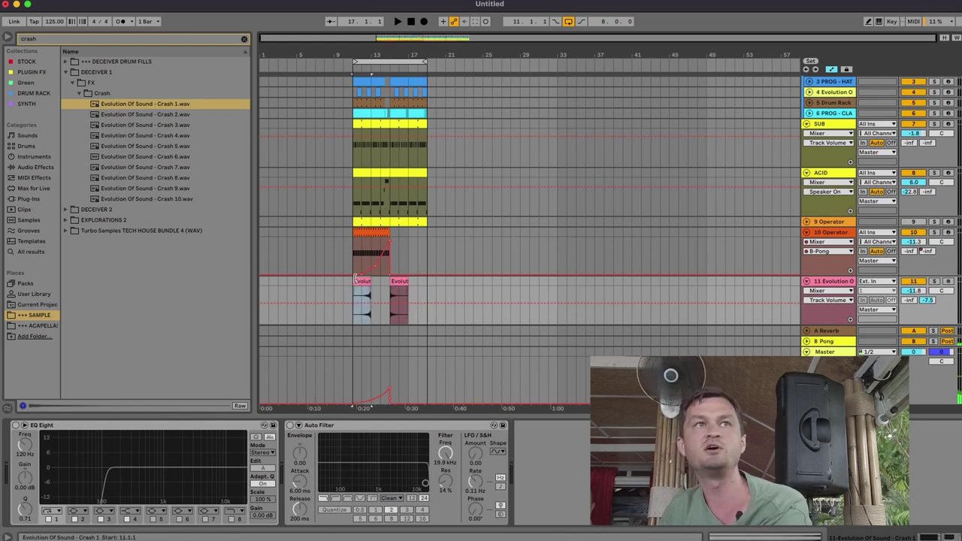
{"action": "left_click_drag", "start_coordinate": [374, 78], "coordinate": [374, 229]}
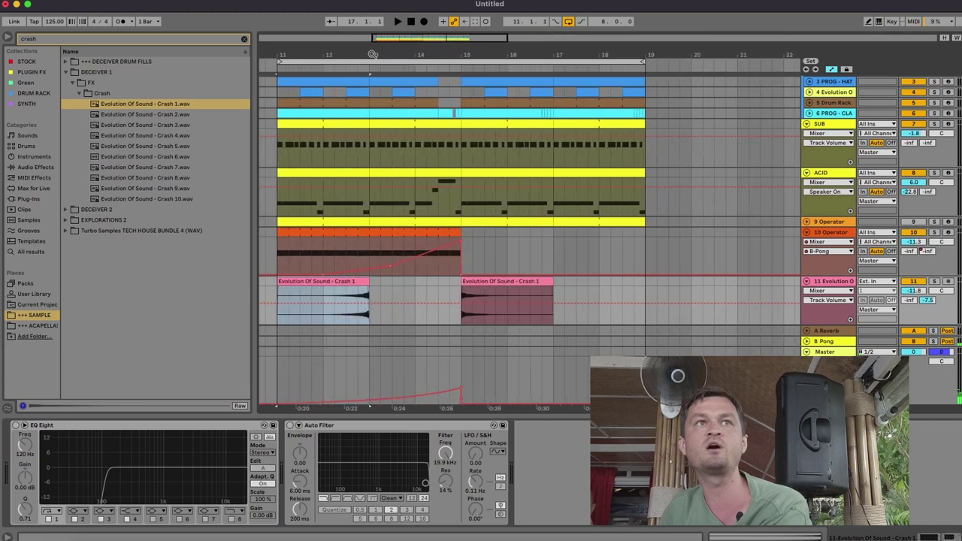
{"action": "left_click_drag", "start_coordinate": [346, 300], "coordinate": [419, 292]}
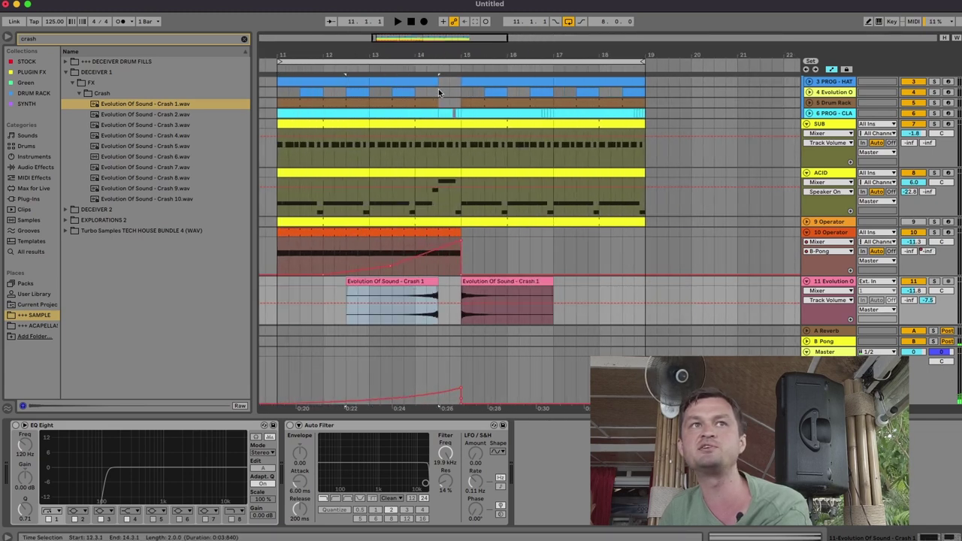
{"action": "left_click", "coordinate": [440, 91]}
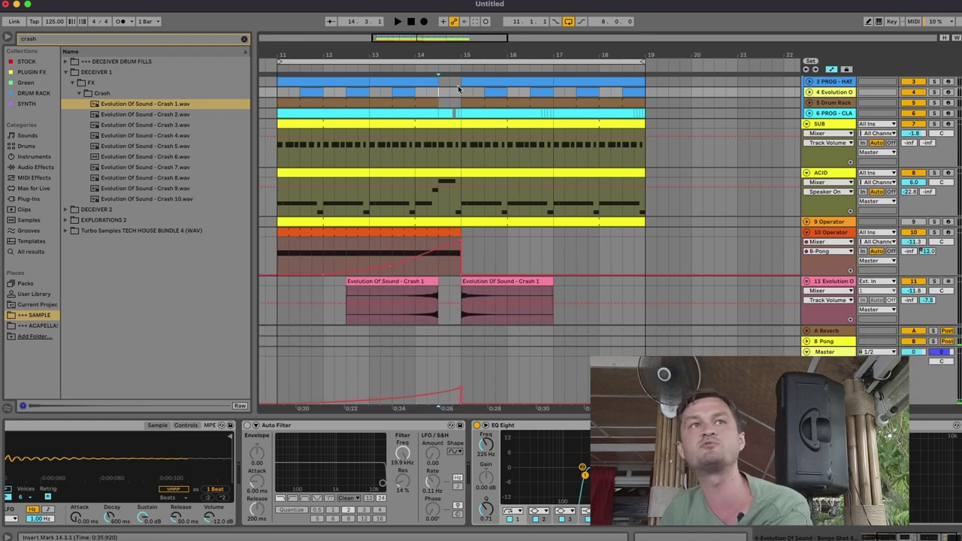
{"action": "key", "text": "space"}
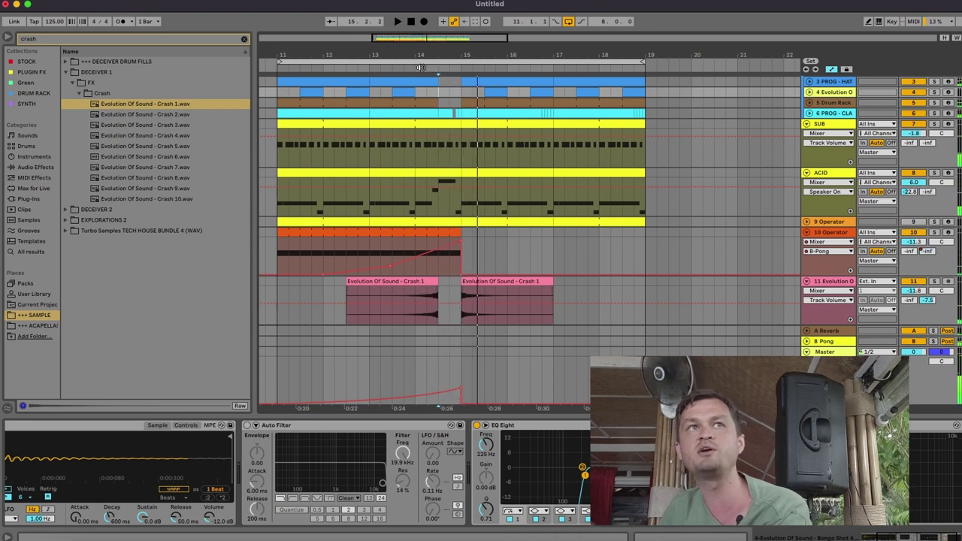
Play the lead-in to the break and trim the reversed crash so it starts at bar 13.
{"action": "double_click", "coordinate": [413, 284]}
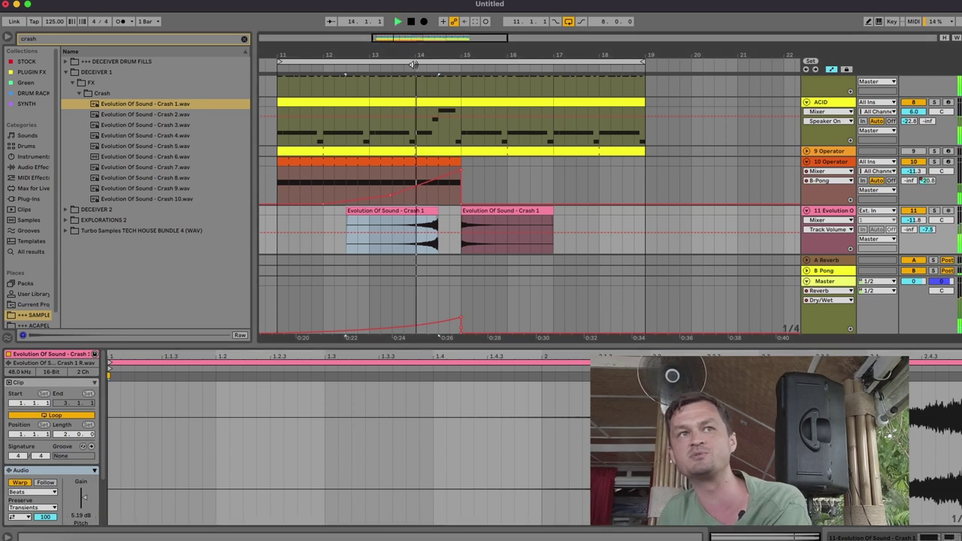
{"action": "key", "text": "space"}
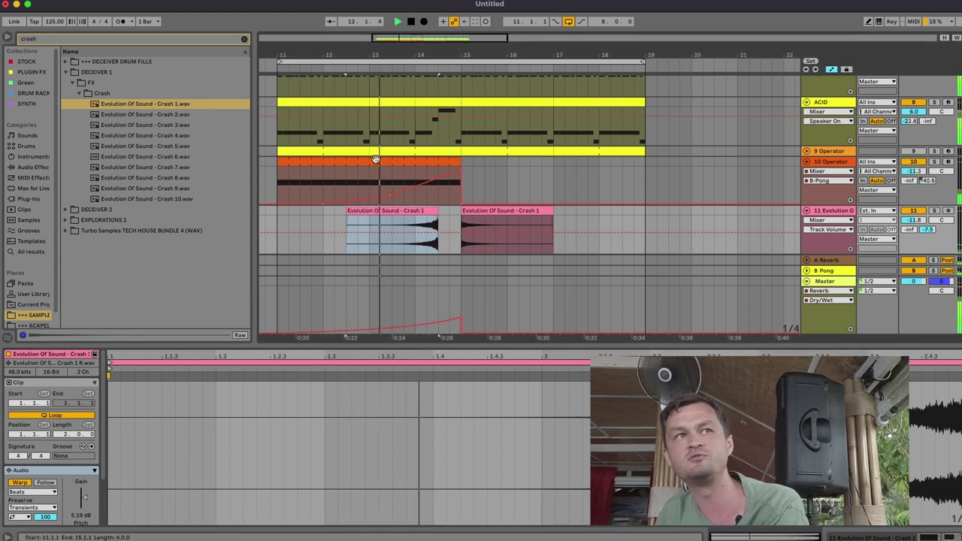
{"action": "left_click_drag", "start_coordinate": [347, 212], "coordinate": [370, 212]}
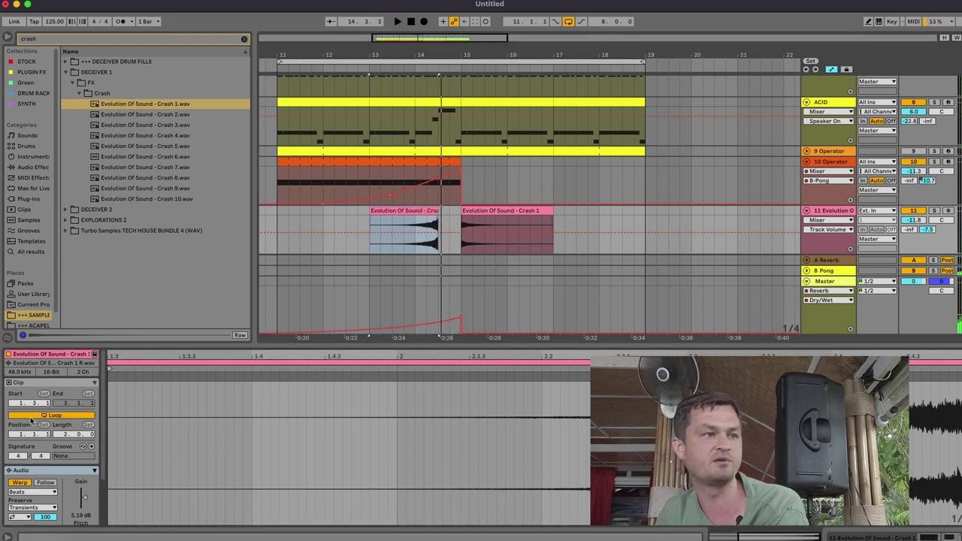
Set the reversed crash's warp mode to Complex, halve its BPM twice to 41.33, and trim its end to the reversed peak.
{"action": "left_click", "coordinate": [27, 492]}
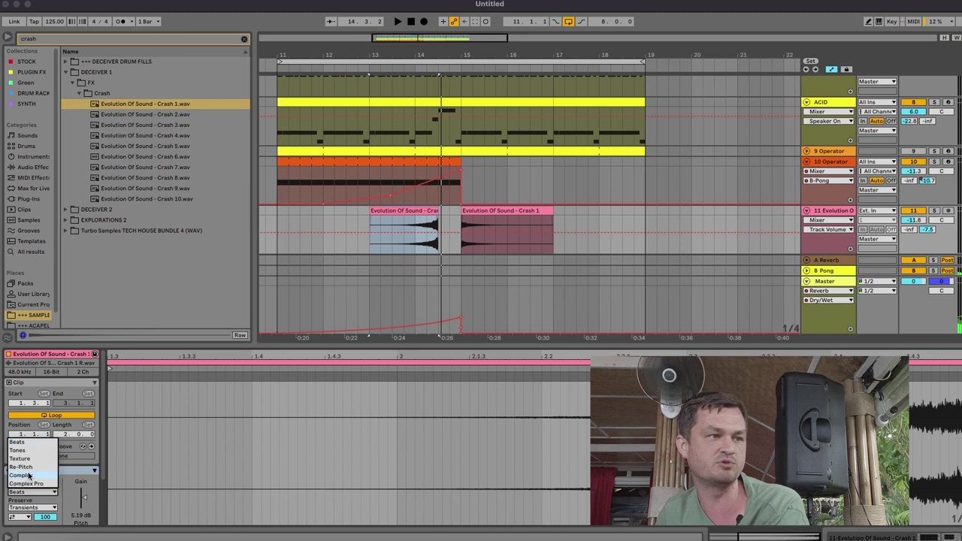
{"action": "left_click", "coordinate": [28, 476]}
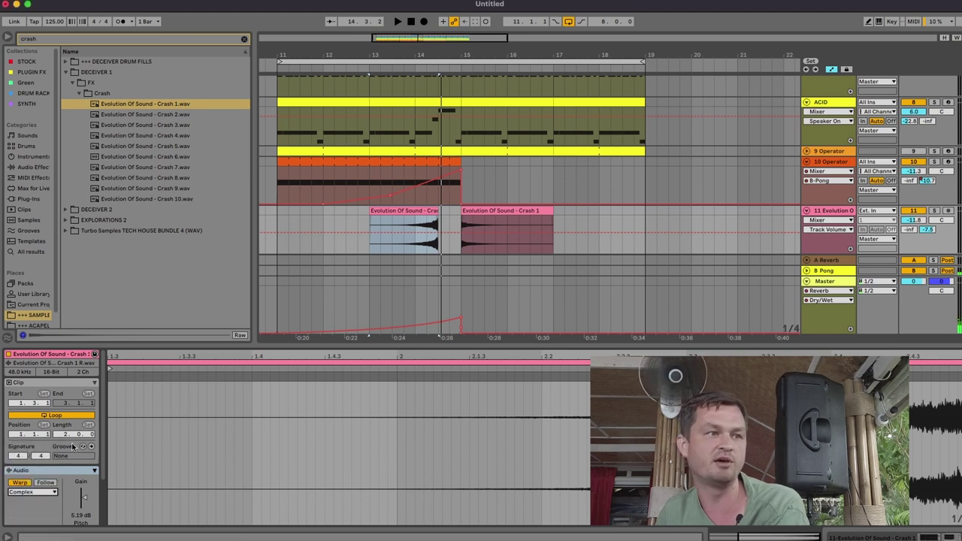
{"action": "scroll", "coordinate": [77, 433], "scroll_direction": "down", "scroll_amount": 3}
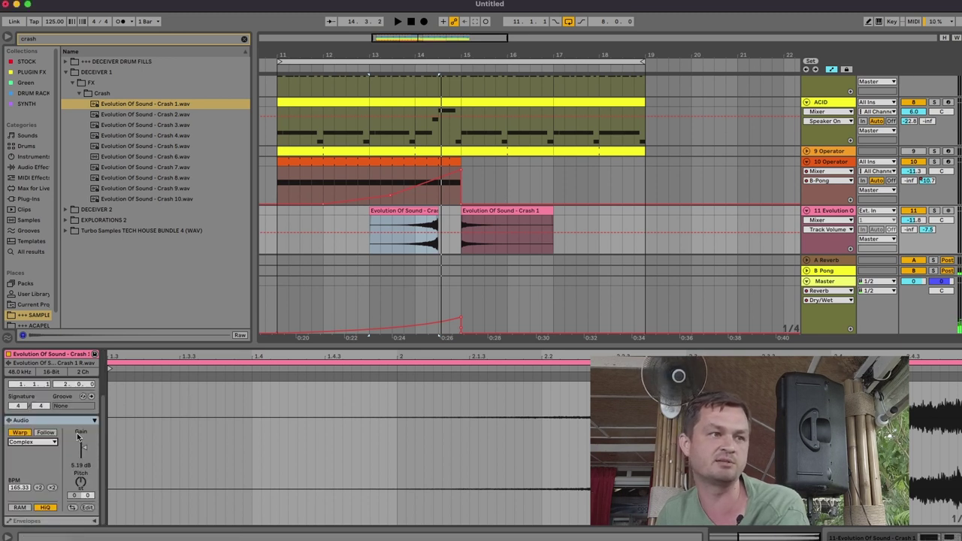
{"action": "left_click", "coordinate": [39, 488]}
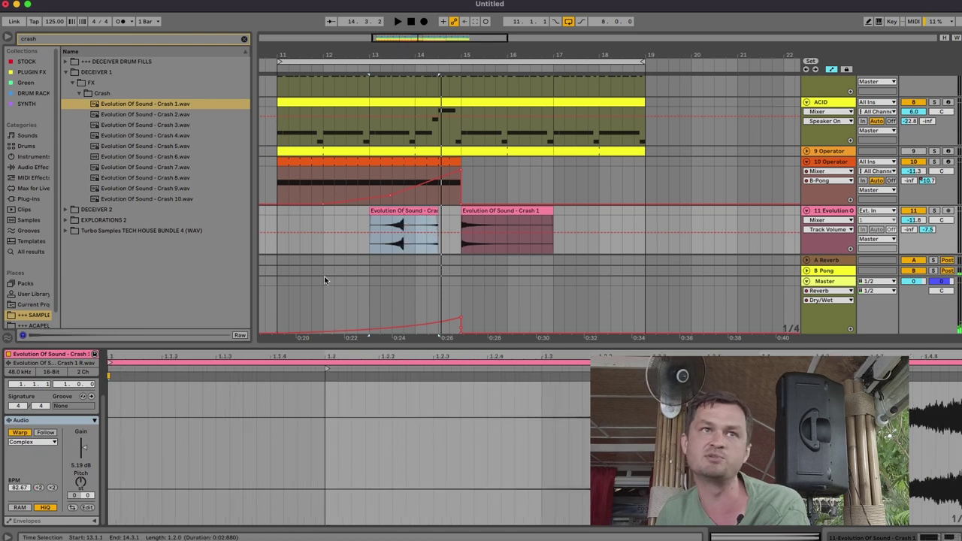
{"action": "left_click_drag", "start_coordinate": [440, 213], "coordinate": [404, 213]}
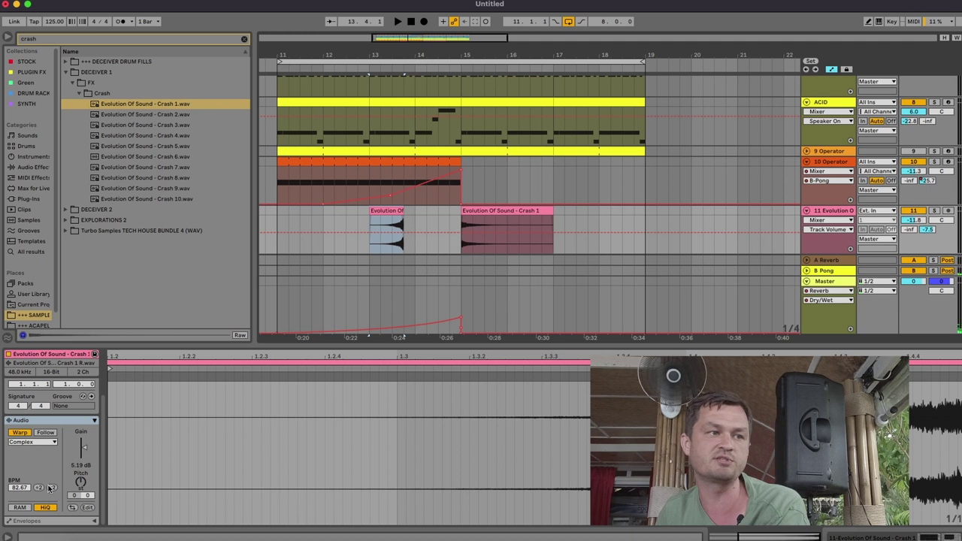
{"action": "left_click", "coordinate": [39, 488]}
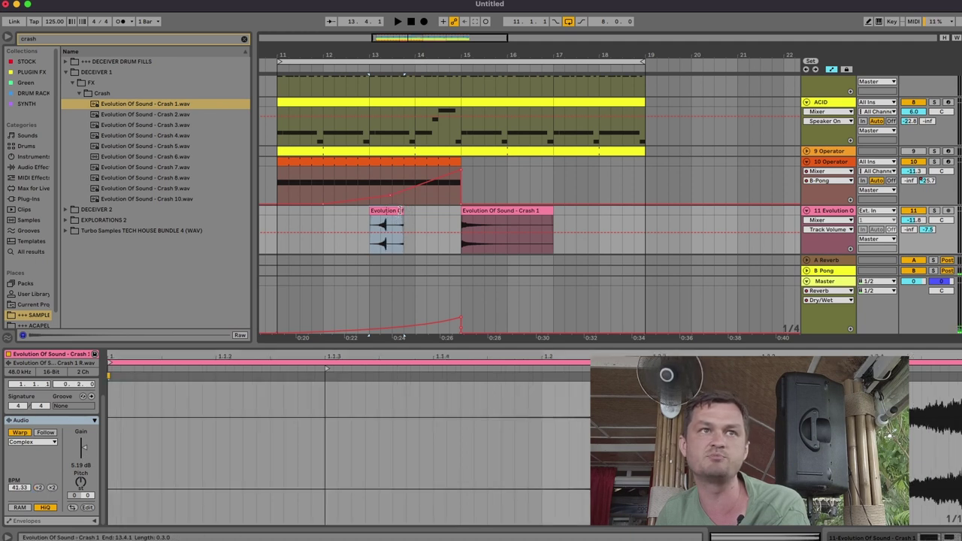
{"action": "left_click_drag", "start_coordinate": [404, 210], "coordinate": [387, 210]}
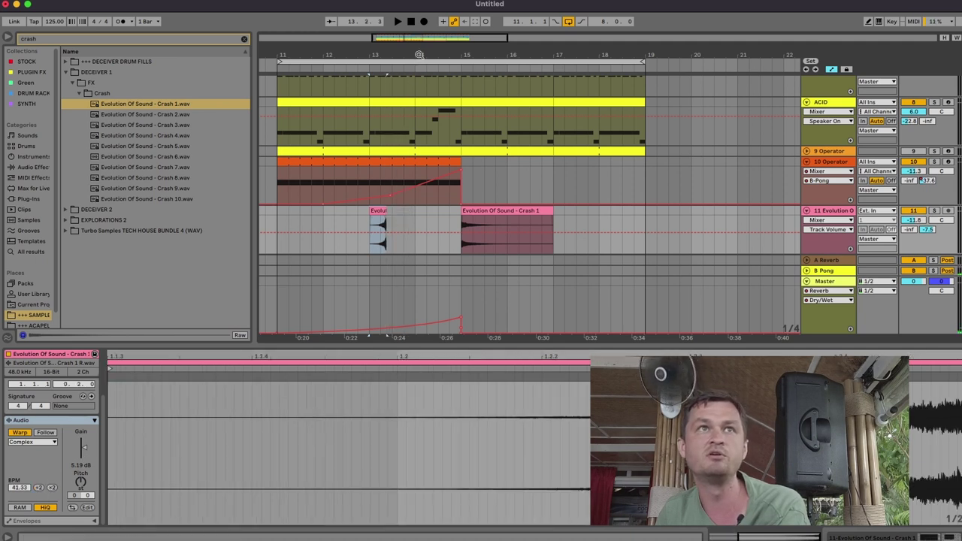
Move the shortened reversed crash so it ends at bar 14 and play it in context.
{"action": "left_click_drag", "start_coordinate": [420, 55], "coordinate": [420, 90]}
{"action": "left_click_drag", "start_coordinate": [311, 210], "coordinate": [387, 221]}
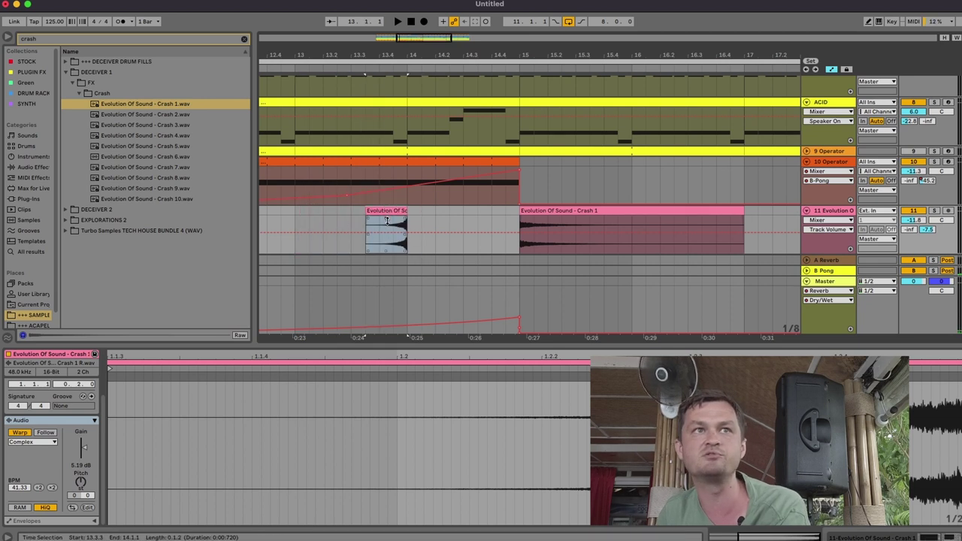
{"action": "left_click", "coordinate": [377, 218]}
{"action": "key", "text": "space"}
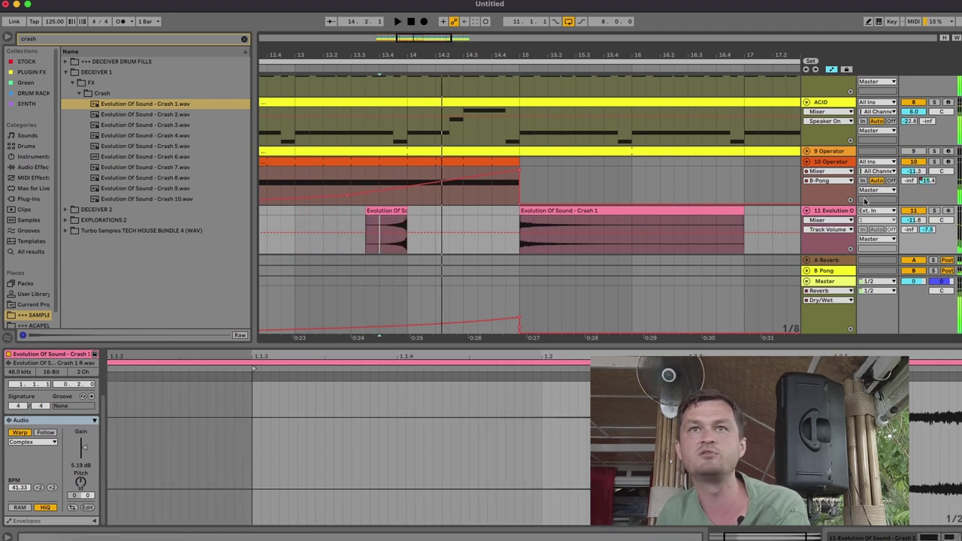
Solo the crash track to hear the reversed clip, raise its volume to -7.1 dB, and unsolo it.
{"action": "left_click", "coordinate": [935, 210]}
{"action": "key", "text": "space"}
{"action": "key", "text": "space"}
{"action": "left_click_drag", "start_coordinate": [915, 220], "coordinate": [924, 213]}
{"action": "key", "text": "space"}
{"action": "key", "text": "space"}
{"action": "left_click", "coordinate": [934, 211]}
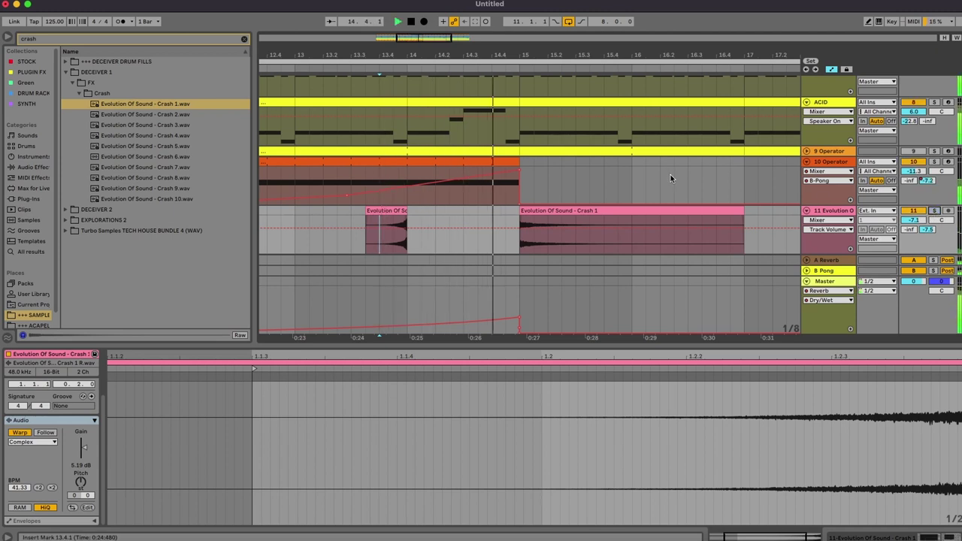
Copy the reversed crash from bar 13 to 18.3 so the copy ends at bar 19.
{"action": "left_click_drag", "start_coordinate": [666, 54], "coordinate": [590, 16]}
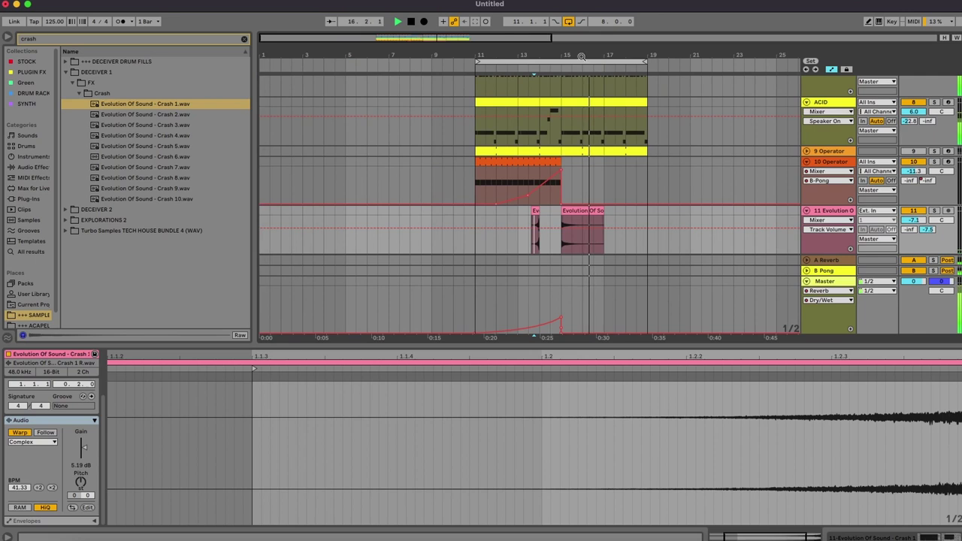
{"action": "left_click", "coordinate": [525, 210]}
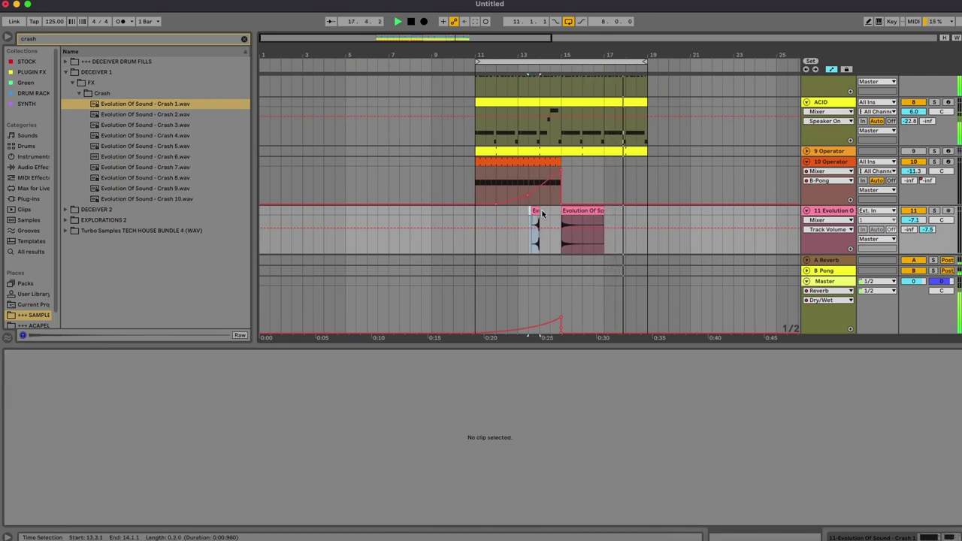
{"action": "left_click", "coordinate": [535, 226]}
{"action": "key", "text": "super+c"}
{"action": "left_click", "coordinate": [636, 210]}
{"action": "key", "text": "super+v"}
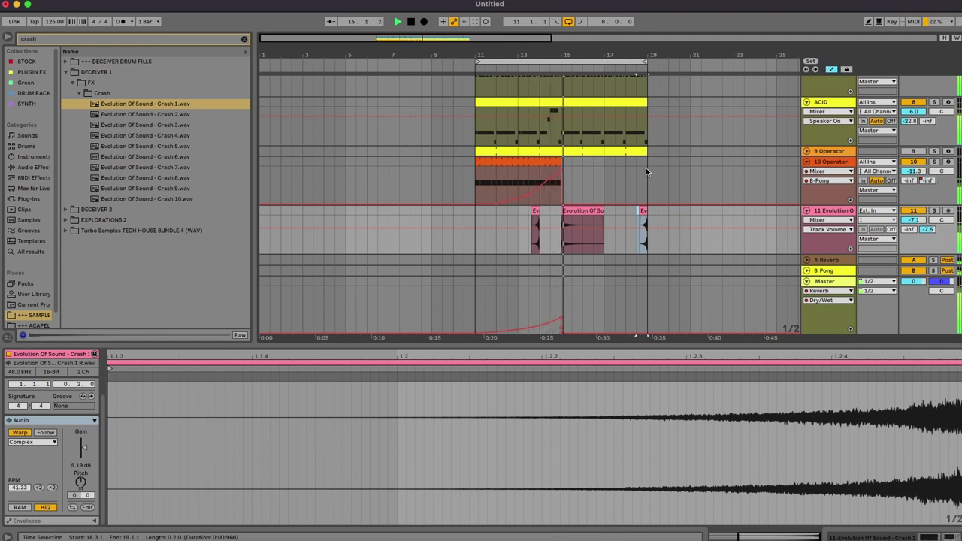
Play the eight-bar loop through the break to check the crash and reversed crash clips.
{"action": "left_click_drag", "start_coordinate": [655, 55], "coordinate": [589, 57]}
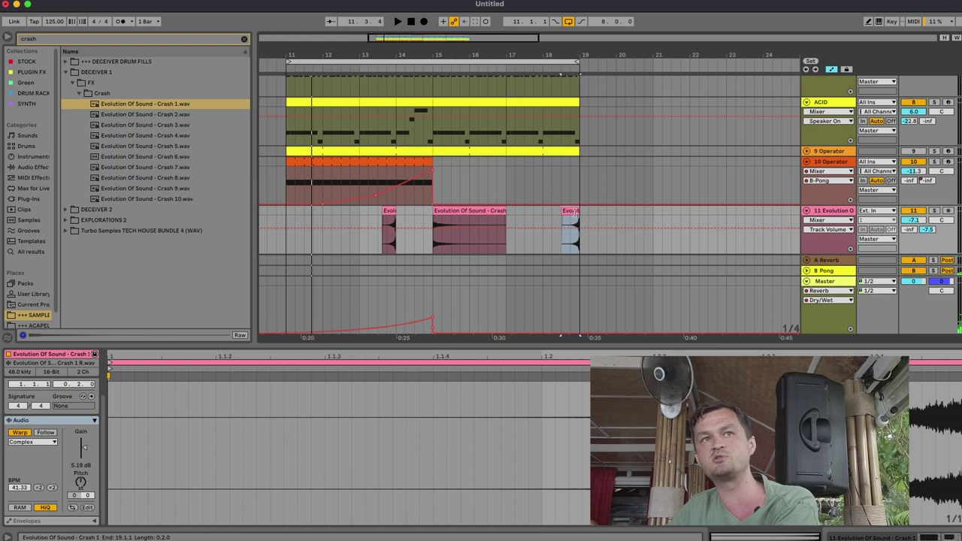
{"action": "key", "text": "space"}
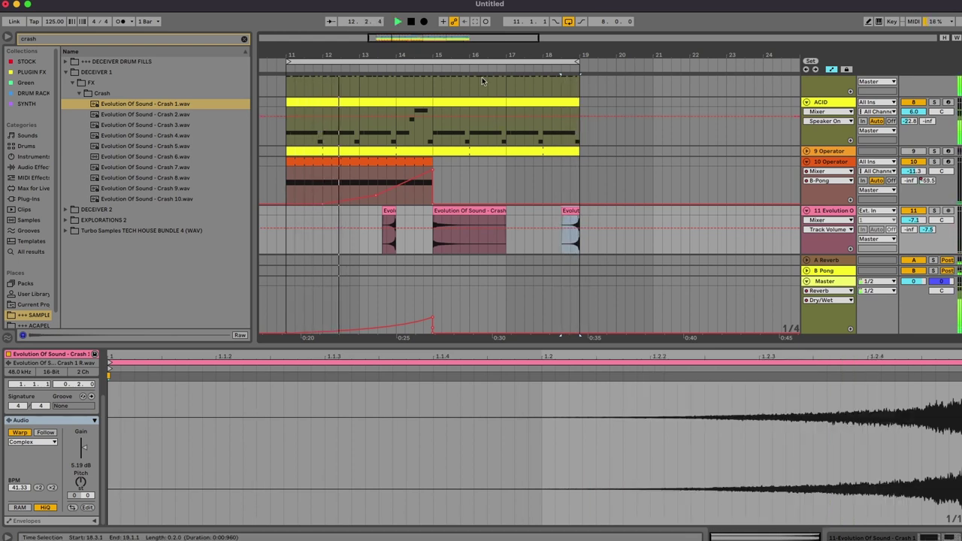
{"action": "left_click_drag", "start_coordinate": [488, 55], "coordinate": [494, 35]}
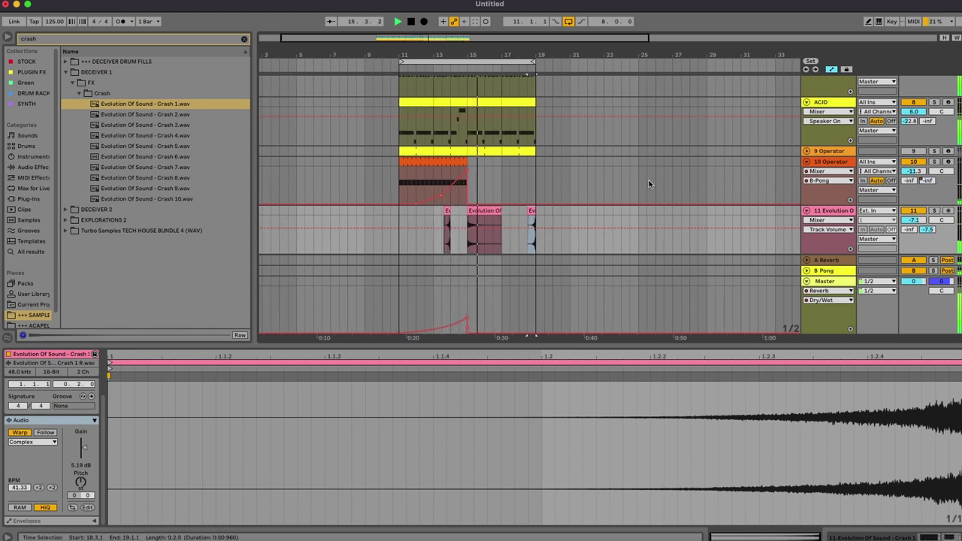
{"action": "key", "text": "space"}
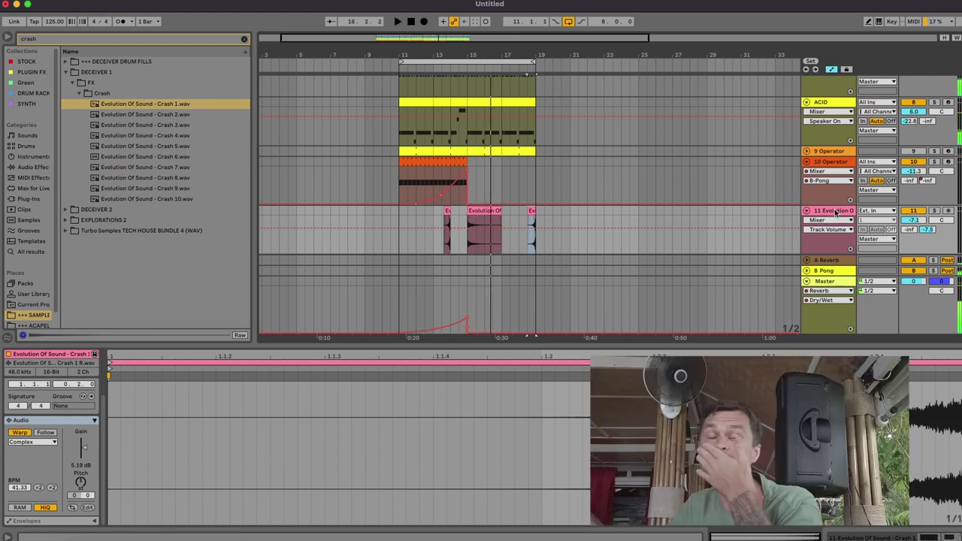
Insert a MIDI track below the crash track, collapse the DECEIVER 1 folder, and show the Instruments category in the browser.
{"action": "right_click", "coordinate": [835, 212]}
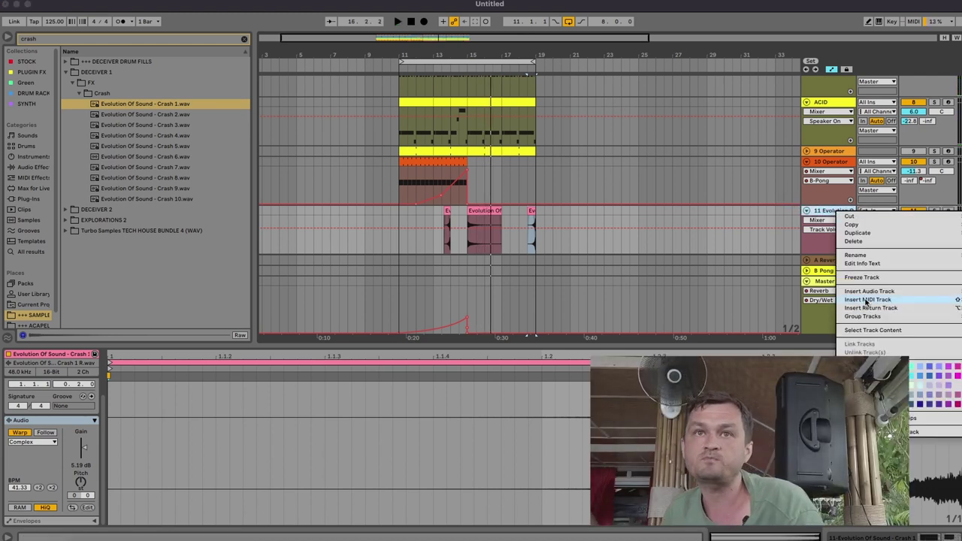
{"action": "left_click", "coordinate": [868, 300]}
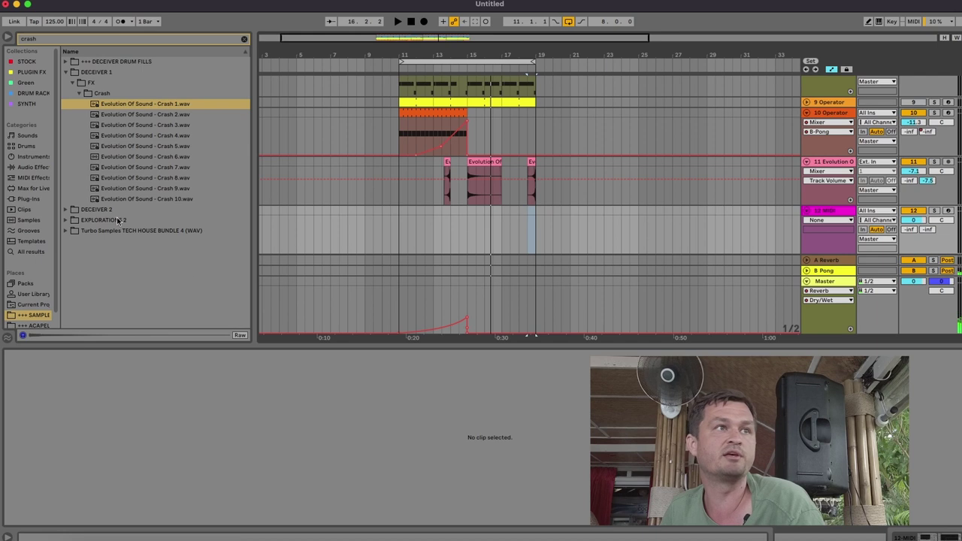
{"action": "left_click", "coordinate": [73, 83]}
{"action": "left_click", "coordinate": [65, 72]}
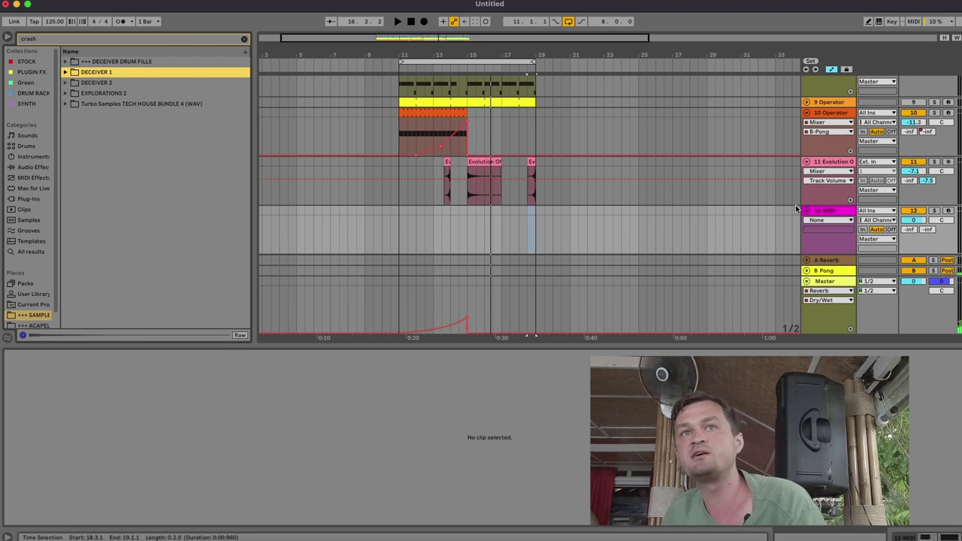
{"action": "left_click", "coordinate": [832, 214]}
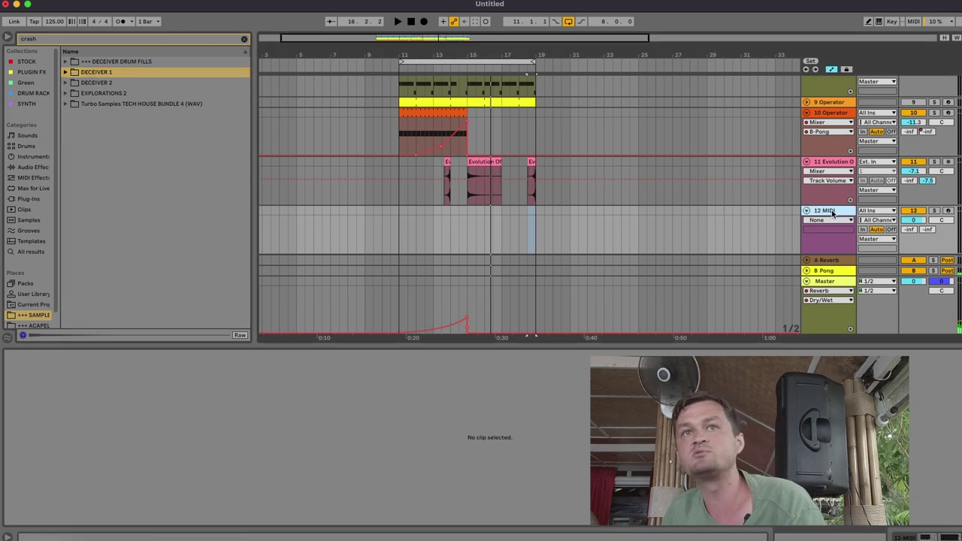
{"action": "left_click", "coordinate": [25, 157]}
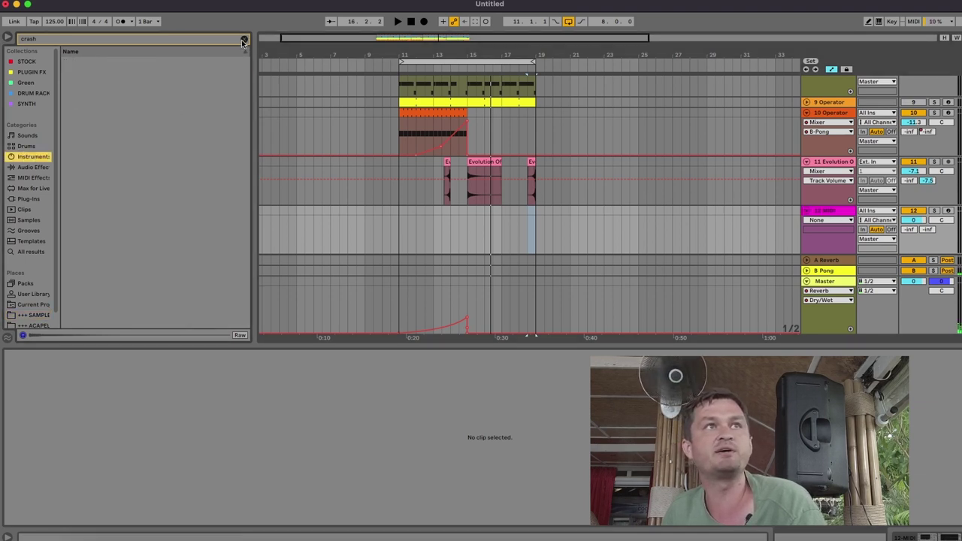
Clear the crash search and browse to Operator's Pad presets under Instruments.
{"action": "left_click", "coordinate": [244, 39]}
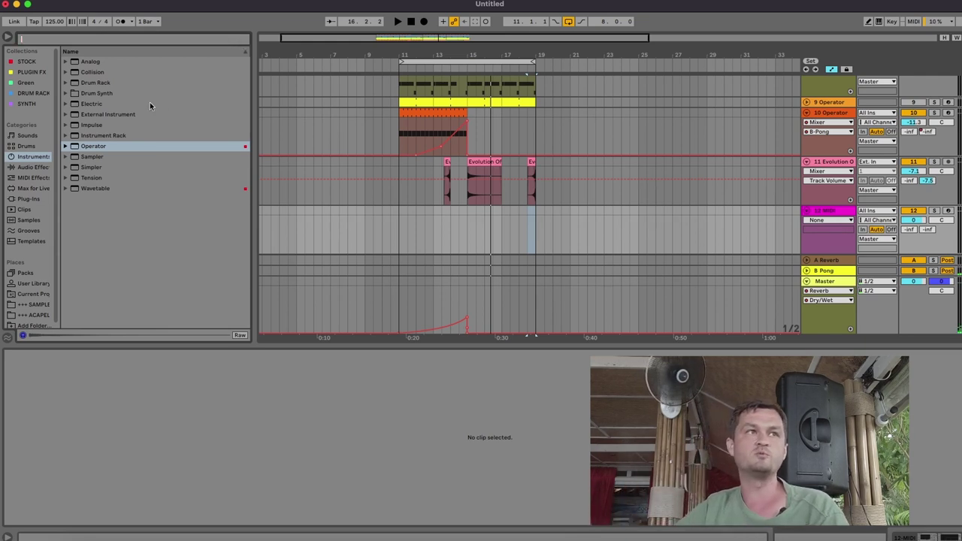
{"action": "left_click", "coordinate": [65, 146]}
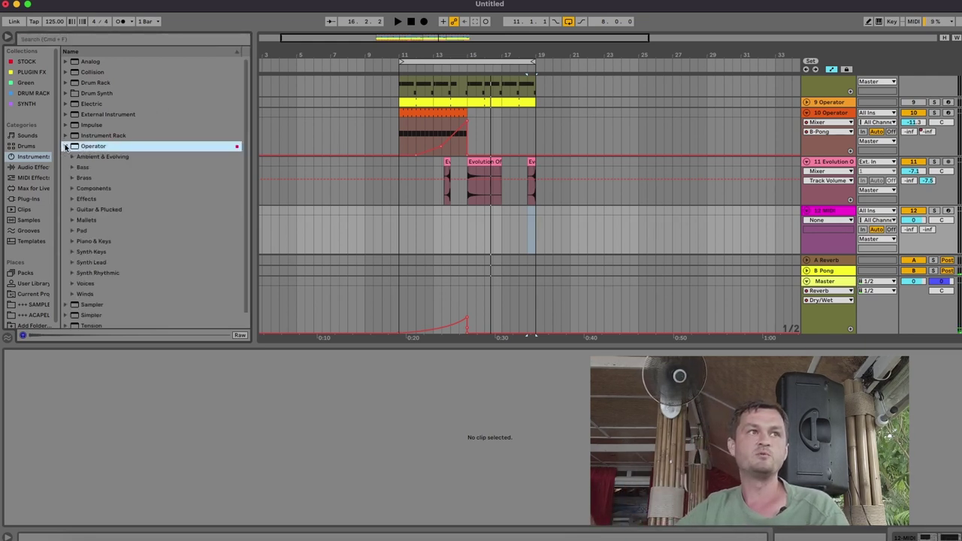
{"action": "left_click", "coordinate": [72, 232]}
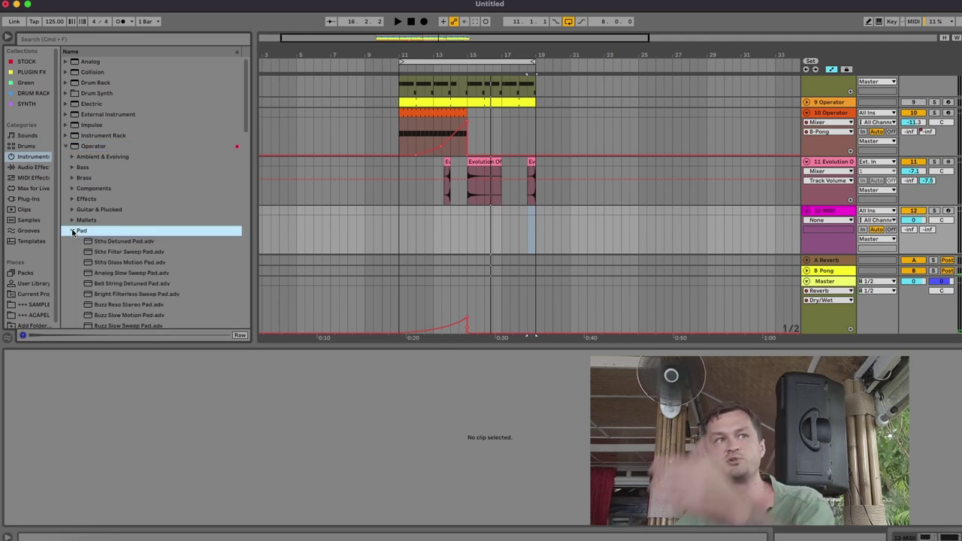
{"action": "scroll", "coordinate": [100, 243], "scroll_direction": "down", "scroll_amount": 1}
Audition several Operator pad presets and load Bright Filterless Sweep Pad onto the empty MIDI track 12.
{"action": "left_click", "coordinate": [152, 253]}
{"action": "left_click", "coordinate": [148, 284]}
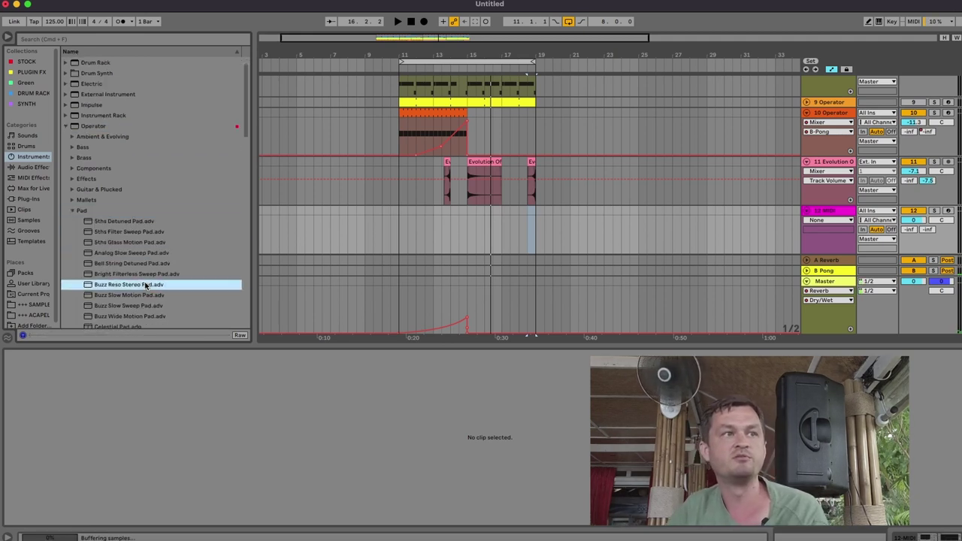
{"action": "left_click", "coordinate": [149, 253]}
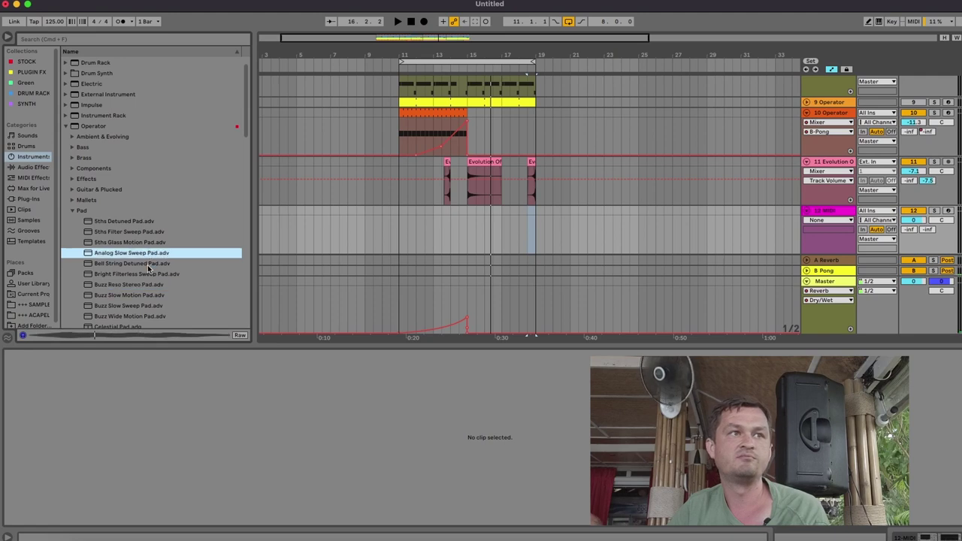
{"action": "left_click", "coordinate": [148, 266]}
{"action": "left_click", "coordinate": [150, 275]}
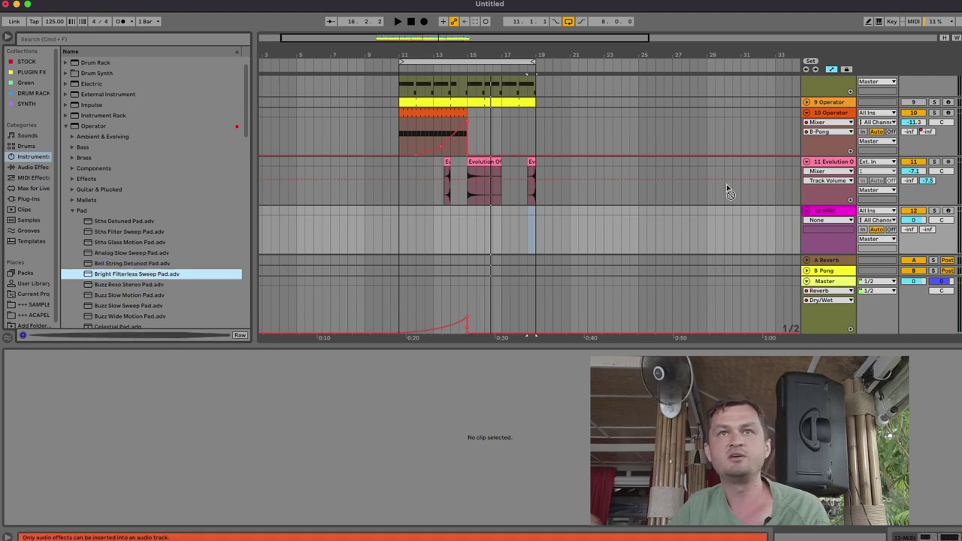
{"action": "scroll", "coordinate": [657, 248], "scroll_direction": "down", "scroll_amount": 2}
{"action": "left_click_drag", "start_coordinate": [657, 219], "coordinate": [661, 217]}
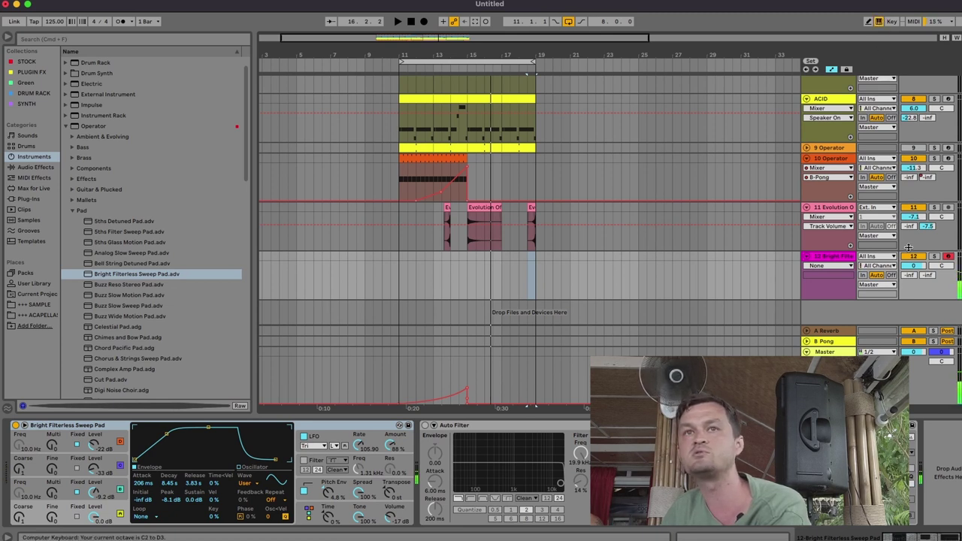
Insert an empty one-bar MIDI clip on the pad track from bar 16 to bar 17.
{"action": "mouse_move", "coordinate": [927, 277]}
{"action": "left_mouse_down"}
{"action": "mouse_move", "coordinate": [927, 258]}
{"action": "mouse_move", "coordinate": [927, 283]}
{"action": "left_mouse_up"}
{"action": "left_click", "coordinate": [532, 226]}
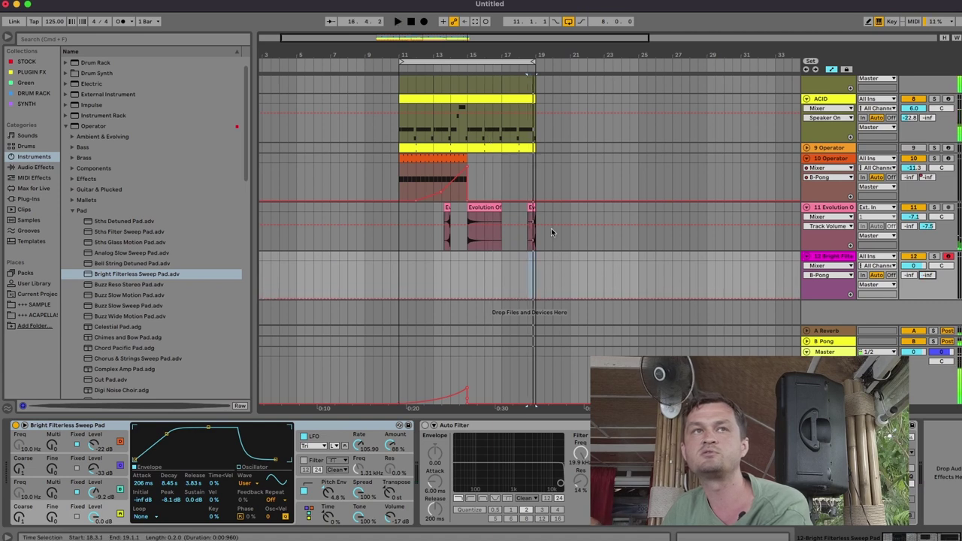
{"action": "left_click_drag", "start_coordinate": [536, 52], "coordinate": [506, 177]}
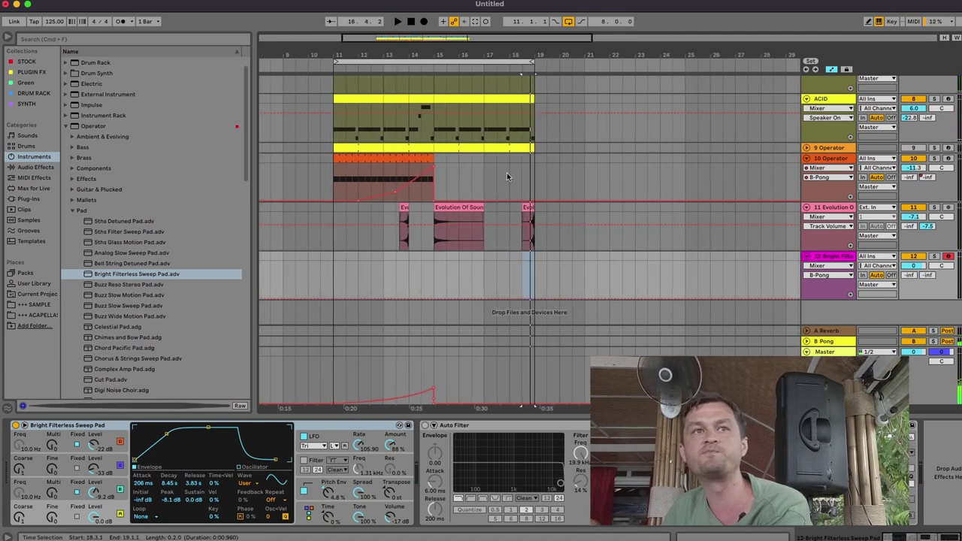
{"action": "left_click_drag", "start_coordinate": [460, 259], "coordinate": [483, 260]}
{"action": "right_click", "coordinate": [484, 259]}
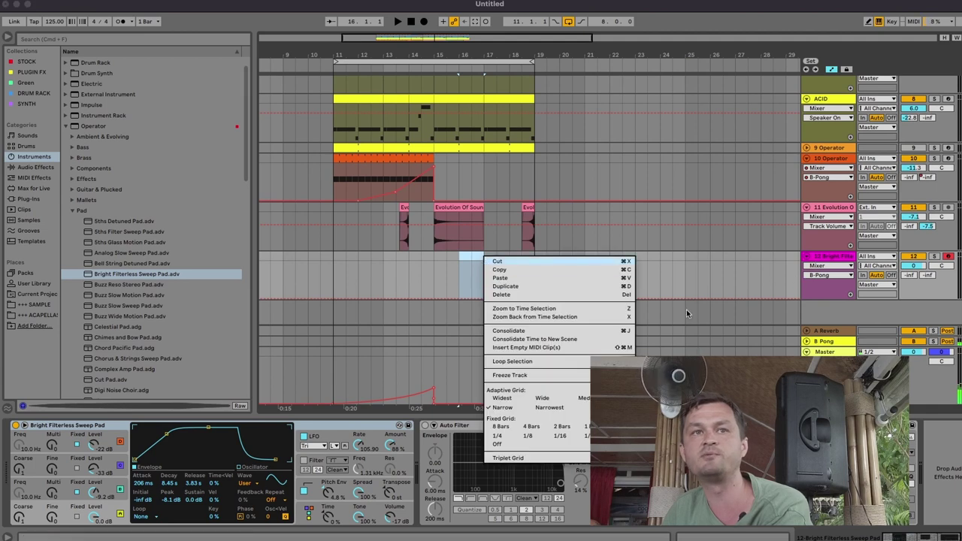
{"action": "left_click", "coordinate": [548, 347]}
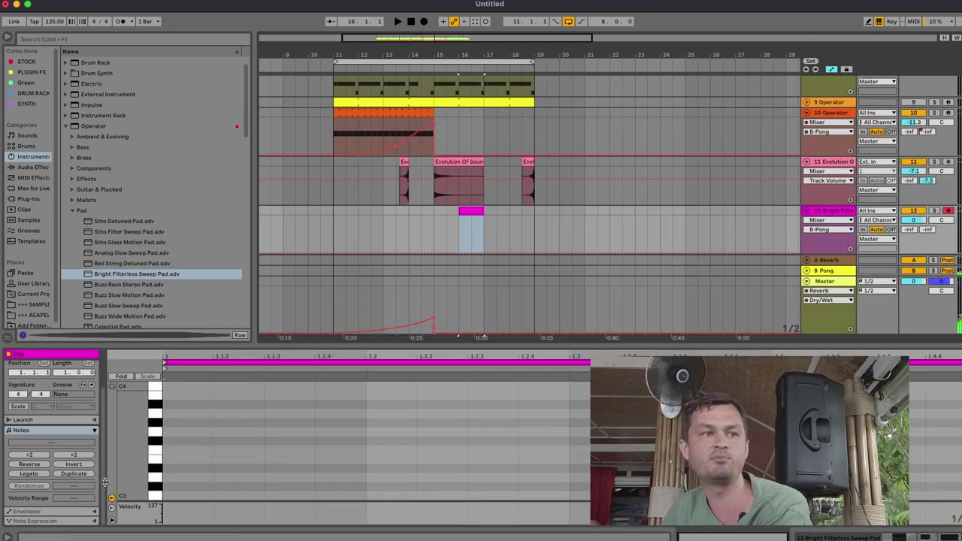
Draw a G2 note filling the whole bar of the pad clip, and play it with the pad track soloed.
{"action": "scroll", "coordinate": [204, 452], "scroll_direction": "down", "scroll_amount": 5}
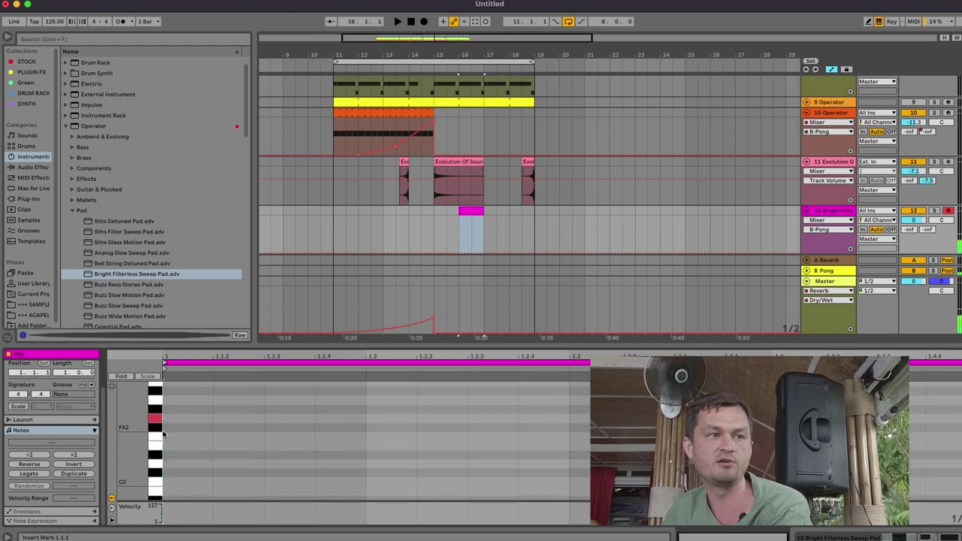
{"action": "double_click", "coordinate": [180, 418]}
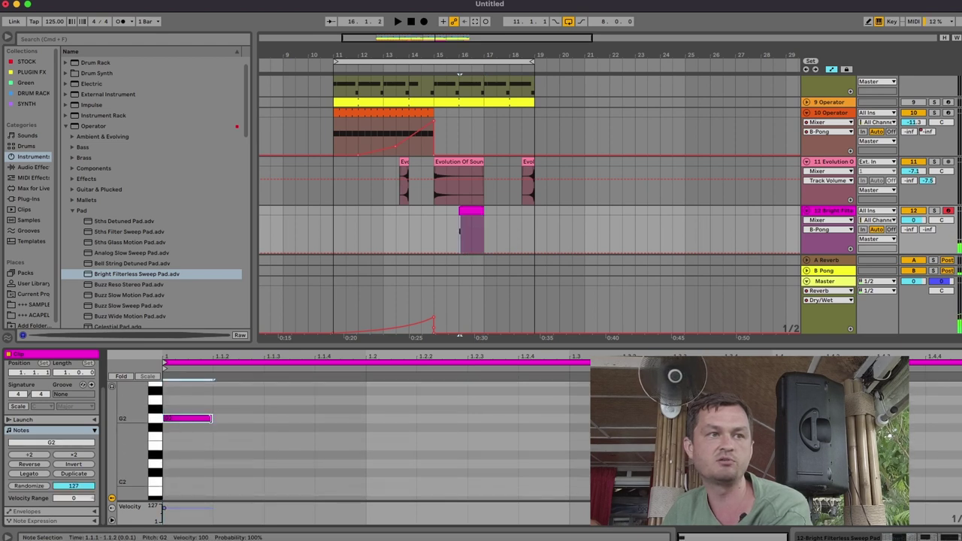
{"action": "left_click_drag", "start_coordinate": [212, 419], "coordinate": [940, 419]}
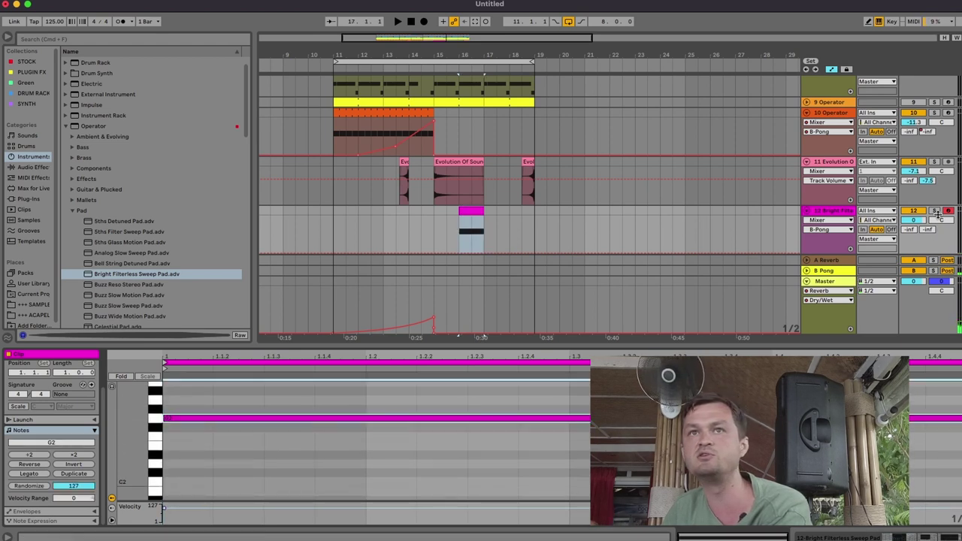
{"action": "left_click", "coordinate": [934, 211]}
{"action": "key", "text": "space"}
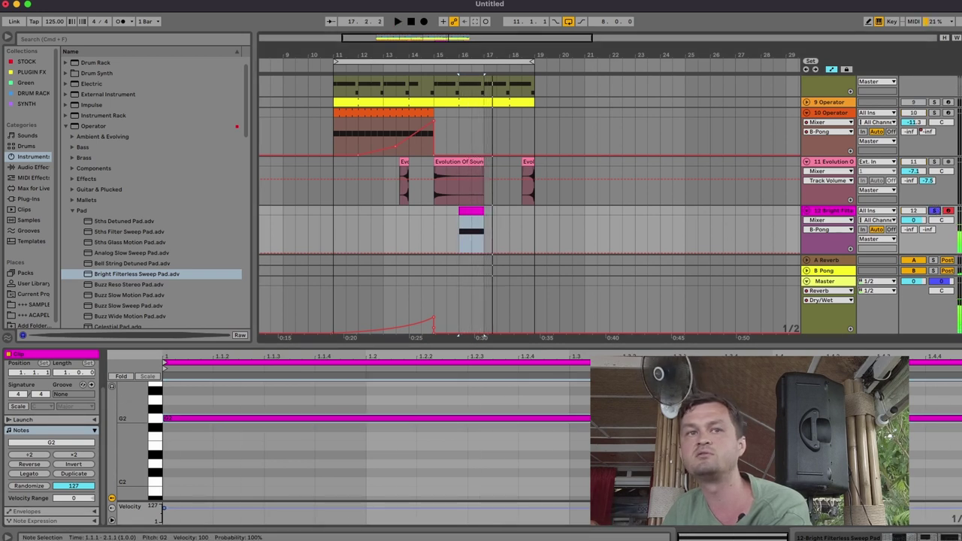
Shorten the G2 note to end at 1.3 and further to 1.2, playing the clip after each change.
{"action": "key", "text": "space"}
{"action": "left_click_drag", "start_coordinate": [591, 418], "coordinate": [569, 420]}
{"action": "key", "text": "space"}
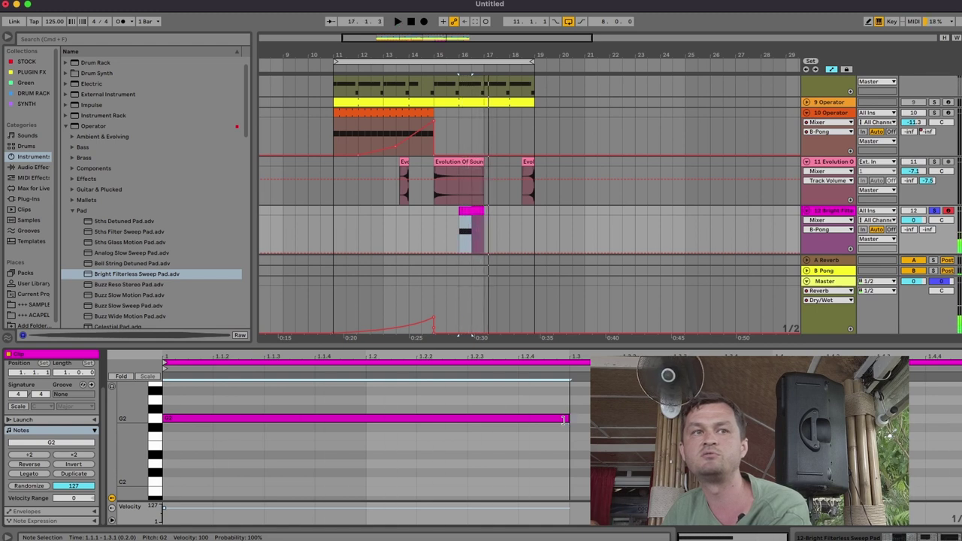
{"action": "left_click_drag", "start_coordinate": [568, 420], "coordinate": [367, 420]}
{"action": "key", "text": "space"}
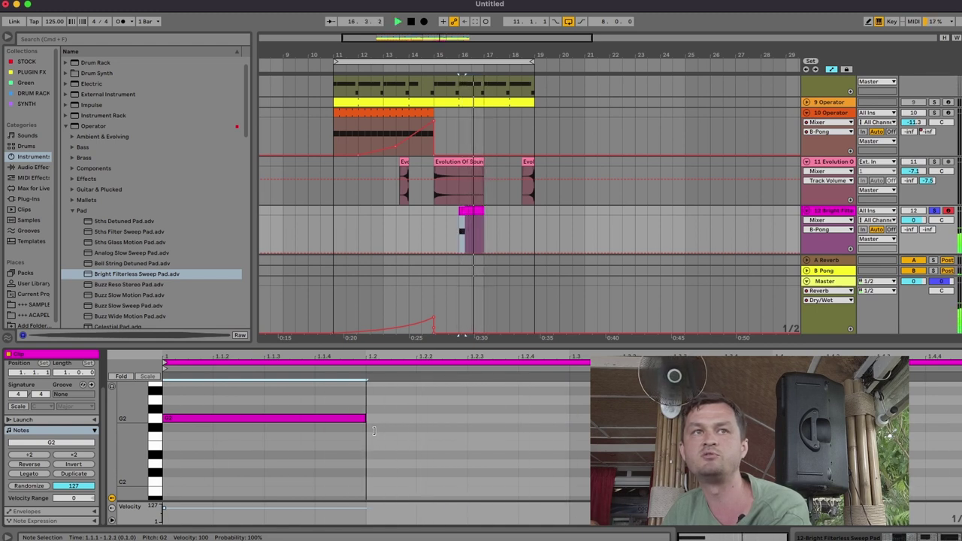
Freeze the Bright Filterless Sweep Pad track and flatten it to audio.
{"action": "right_click", "coordinate": [838, 214]}
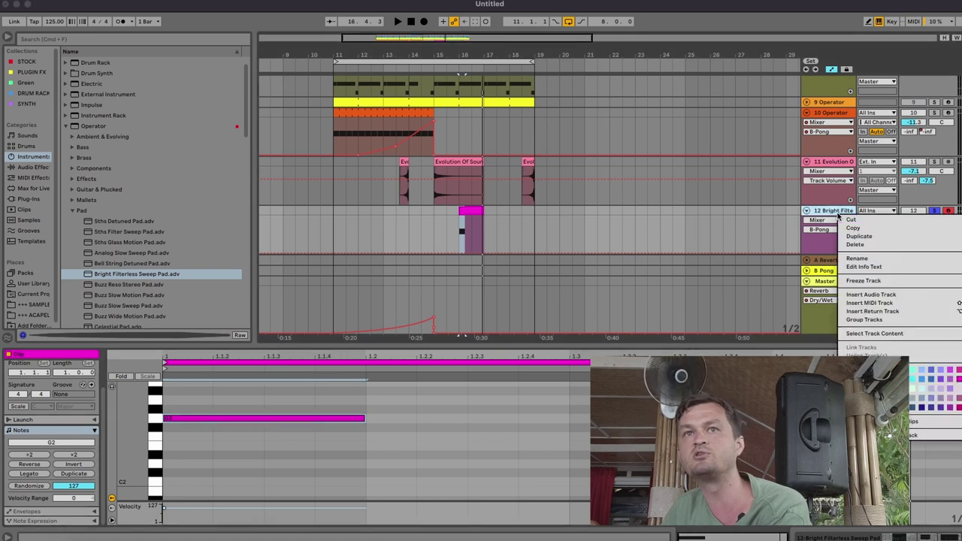
{"action": "left_click", "coordinate": [867, 281]}
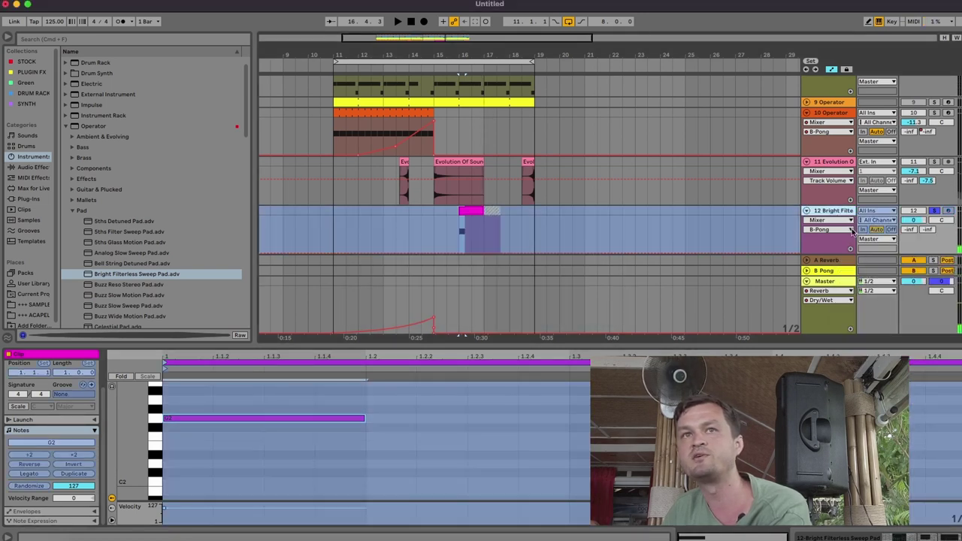
{"action": "right_click", "coordinate": [849, 217]}
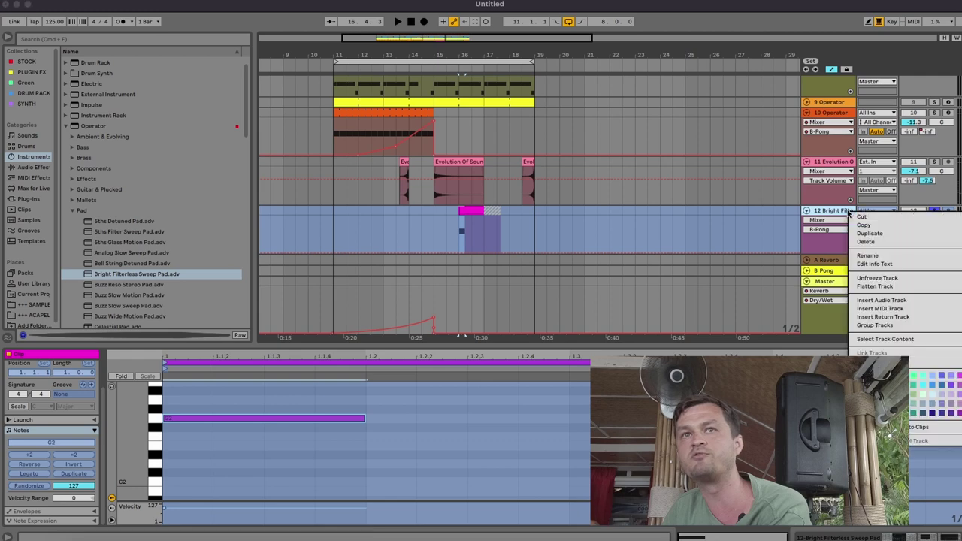
{"action": "left_click", "coordinate": [853, 286]}
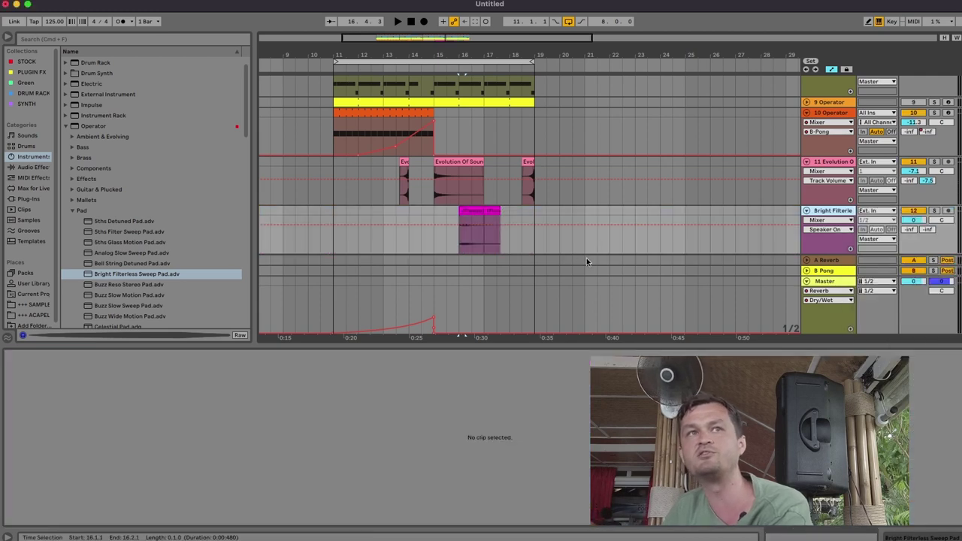
Try extending the flattened pad clip over its tail to 17.3, and undo back to the unfrozen MIDI clip.
{"action": "left_click_drag", "start_coordinate": [488, 54], "coordinate": [488, 65]}
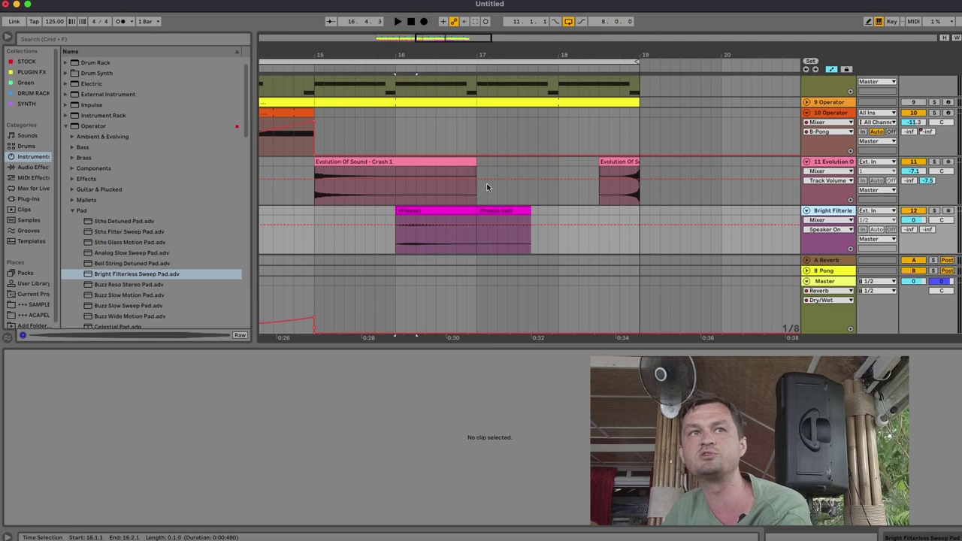
{"action": "left_click", "coordinate": [470, 213]}
{"action": "left_click_drag", "start_coordinate": [476, 211], "coordinate": [518, 211]}
{"action": "key", "text": "super+z"}
{"action": "key", "text": "super+z"}
{"action": "key", "text": "super+z"}
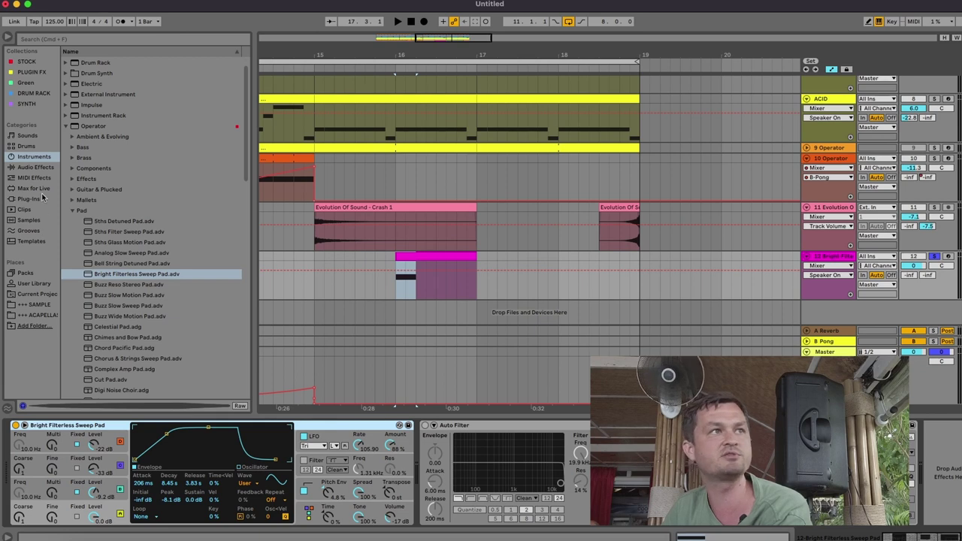
Add a Reverb to the pad track, lengthen its decay time, and play the pad note.
{"action": "left_click", "coordinate": [36, 167]}
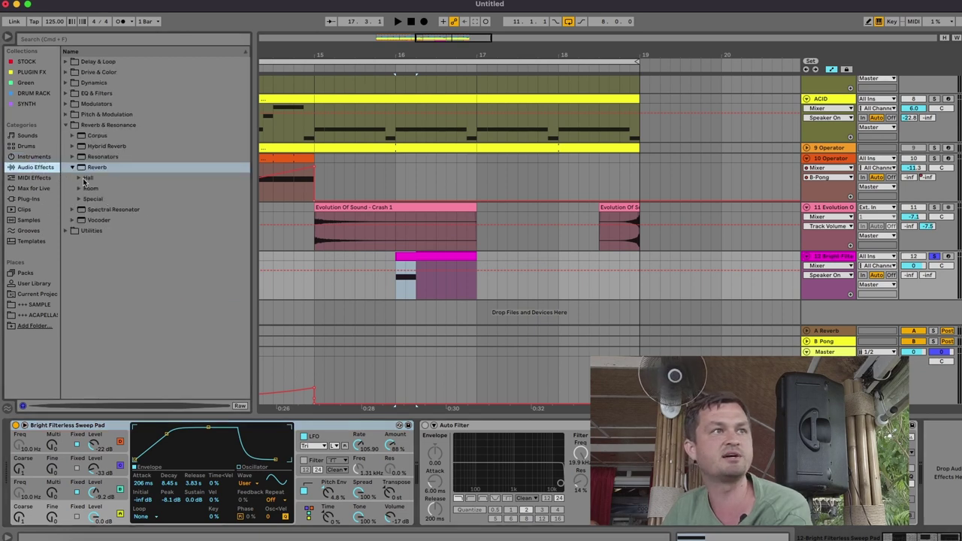
{"action": "left_click", "coordinate": [89, 168]}
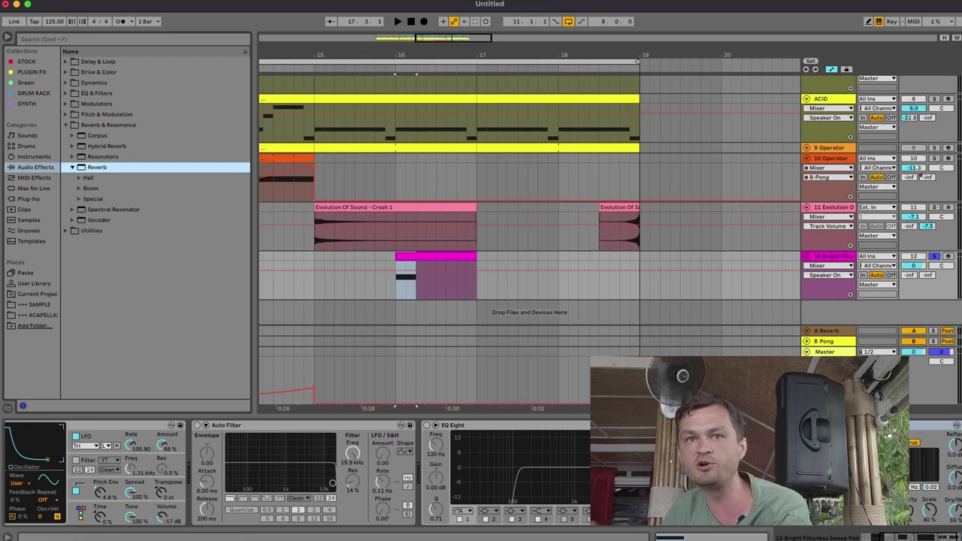
{"action": "left_click", "coordinate": [850, 510]}
{"action": "key", "text": "space"}
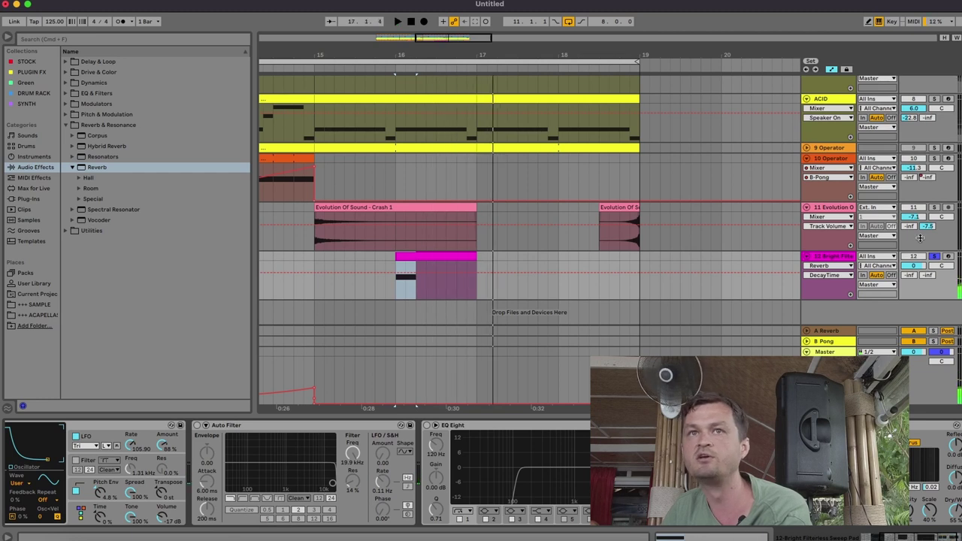
Freeze the pad track with its Reverb and flatten it to audio.
{"action": "right_click", "coordinate": [844, 261]}
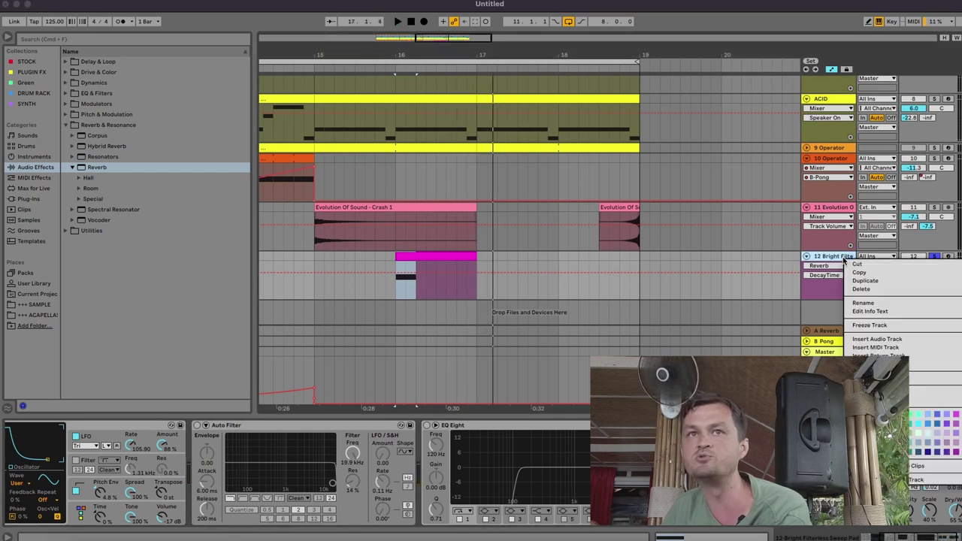
{"action": "left_click", "coordinate": [857, 325]}
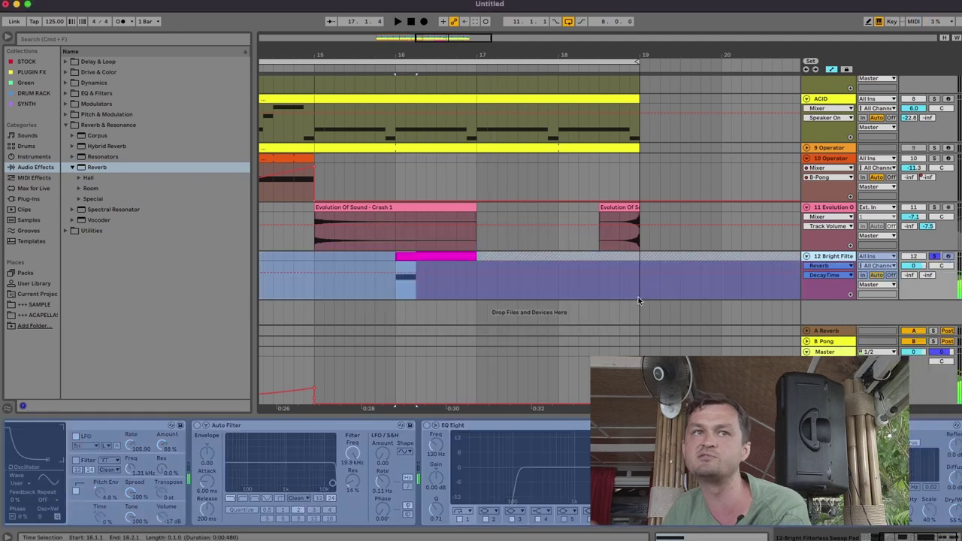
{"action": "right_click", "coordinate": [826, 257]}
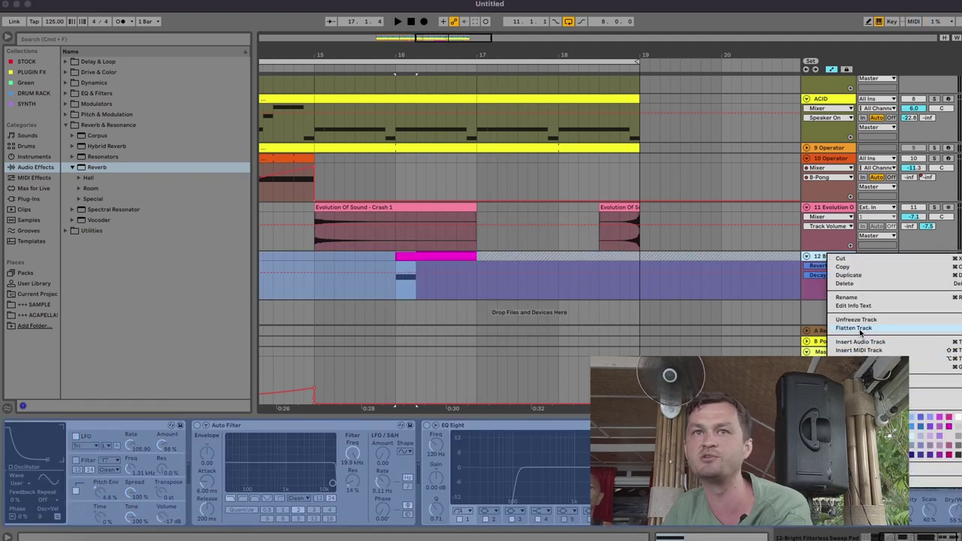
{"action": "left_click", "coordinate": [857, 328]}
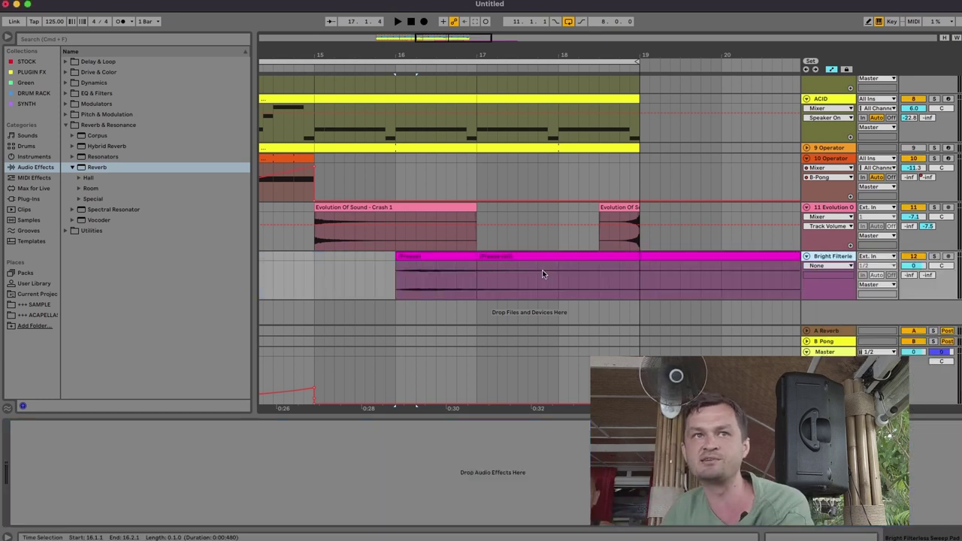
Extend the flattened pad clip to bar 19 in place of the freeze tail, and reverse it.
{"action": "left_click_drag", "start_coordinate": [475, 257], "coordinate": [651, 255]}
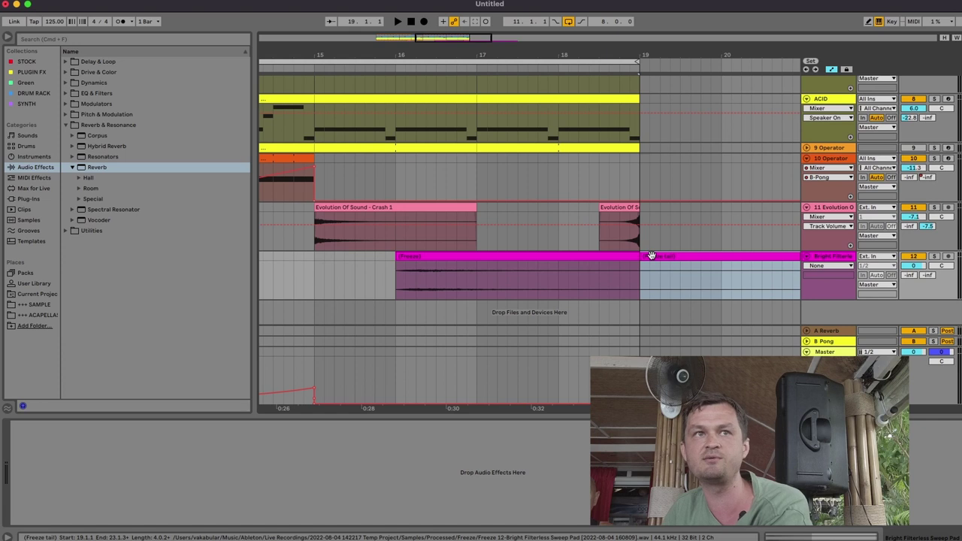
{"action": "left_click", "coordinate": [630, 254]}
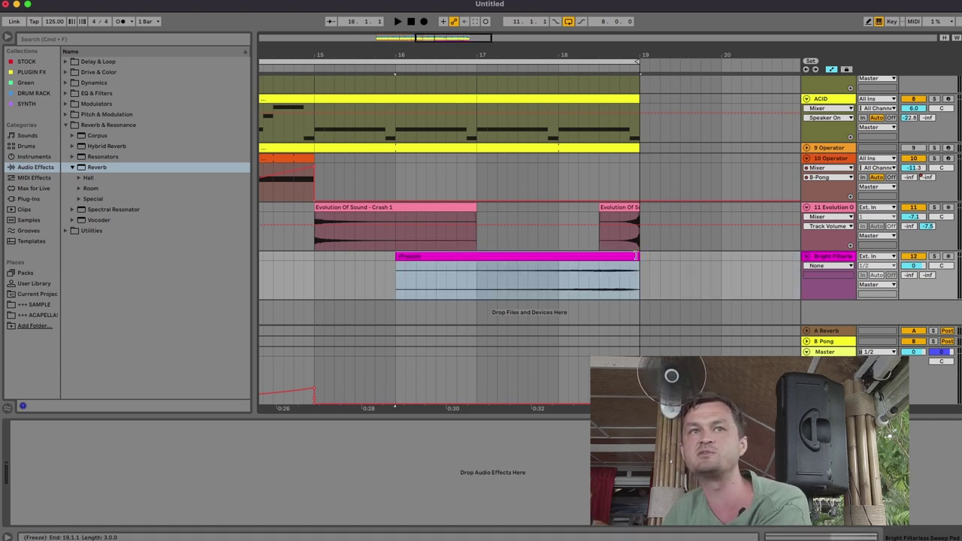
Trim the end of the reversed pad clip to 18.4 and move the clip to run from 15.2 to bar 18.
{"action": "left_click_drag", "start_coordinate": [635, 256], "coordinate": [620, 256]}
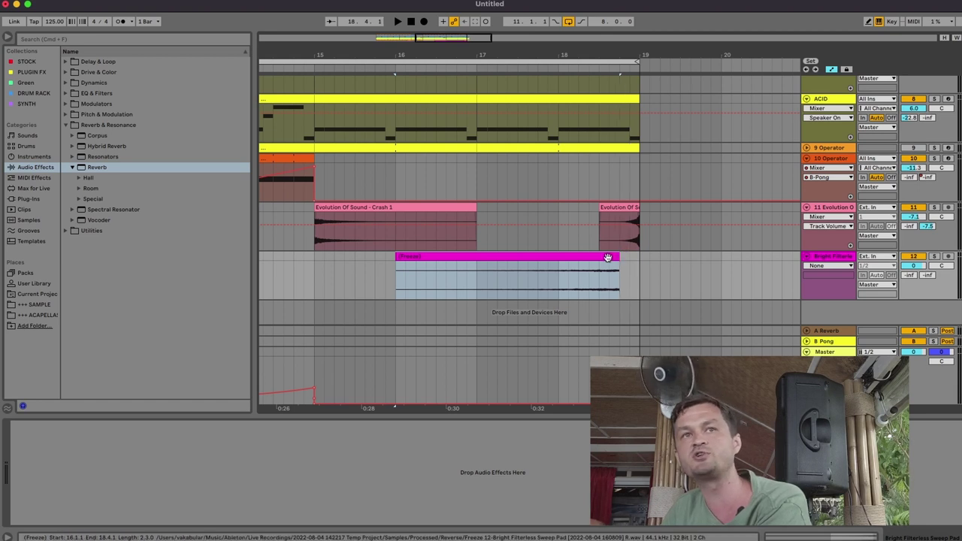
{"action": "left_click_drag", "start_coordinate": [584, 255], "coordinate": [526, 257]}
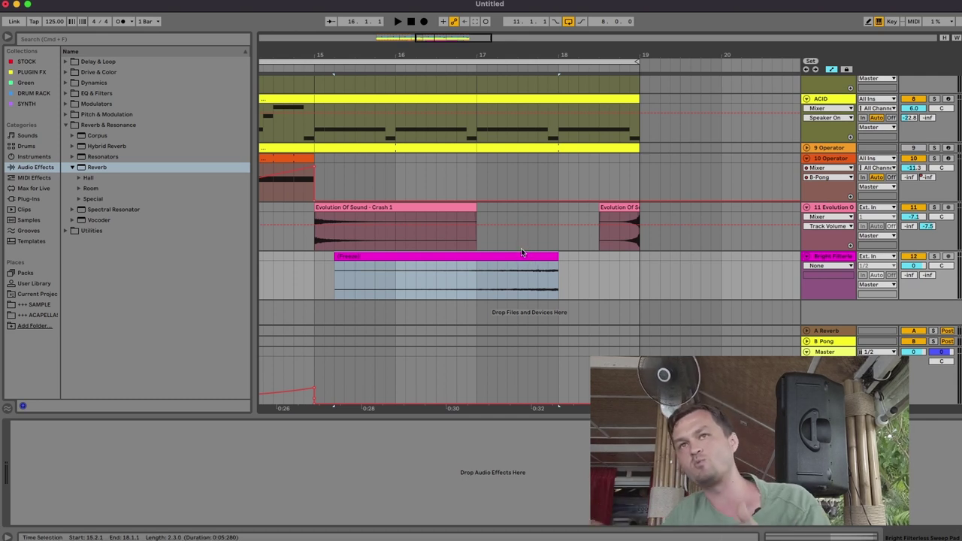
{"action": "left_click", "coordinate": [538, 220]}
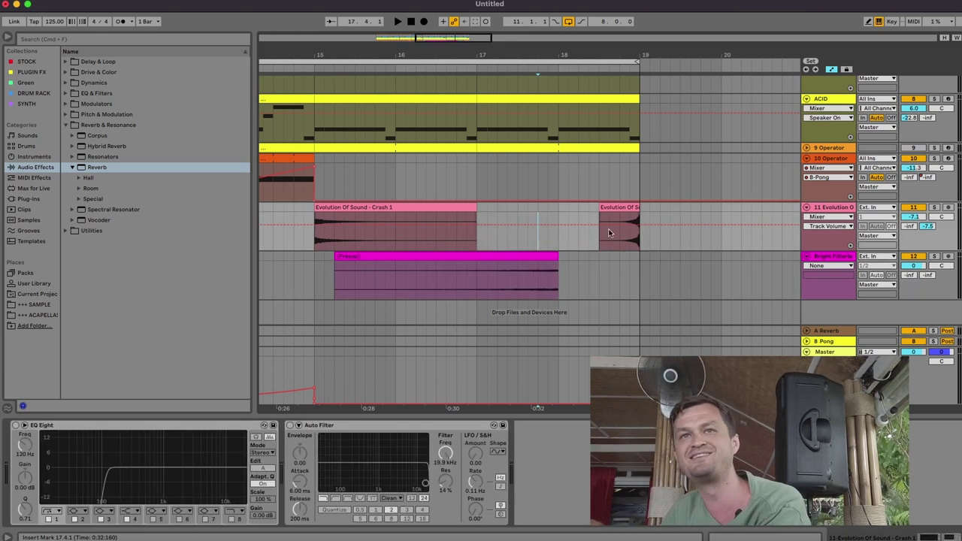
Solo the reversed pad track and play it back to hear the swell on its own.
{"action": "left_click", "coordinate": [934, 257]}
{"action": "key", "text": "space"}
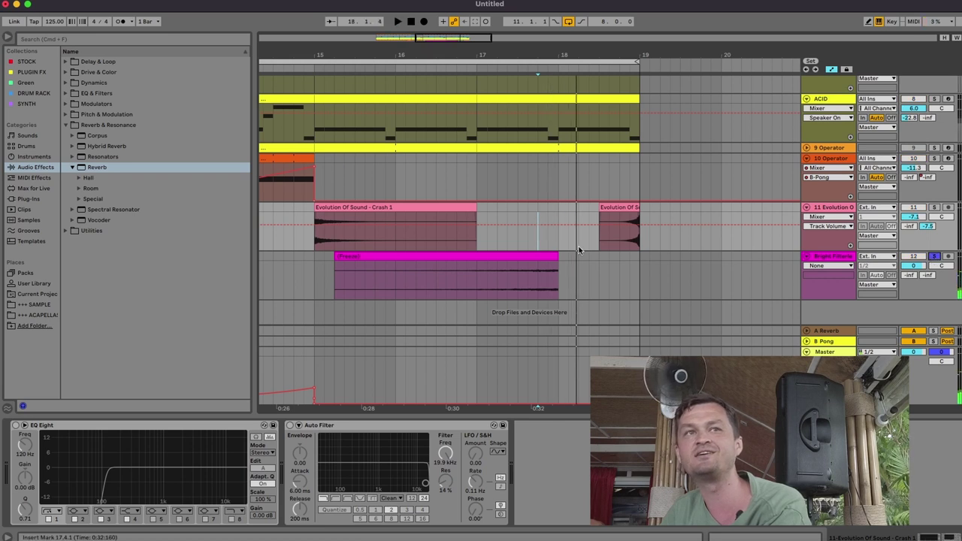
{"action": "left_click", "coordinate": [457, 274]}
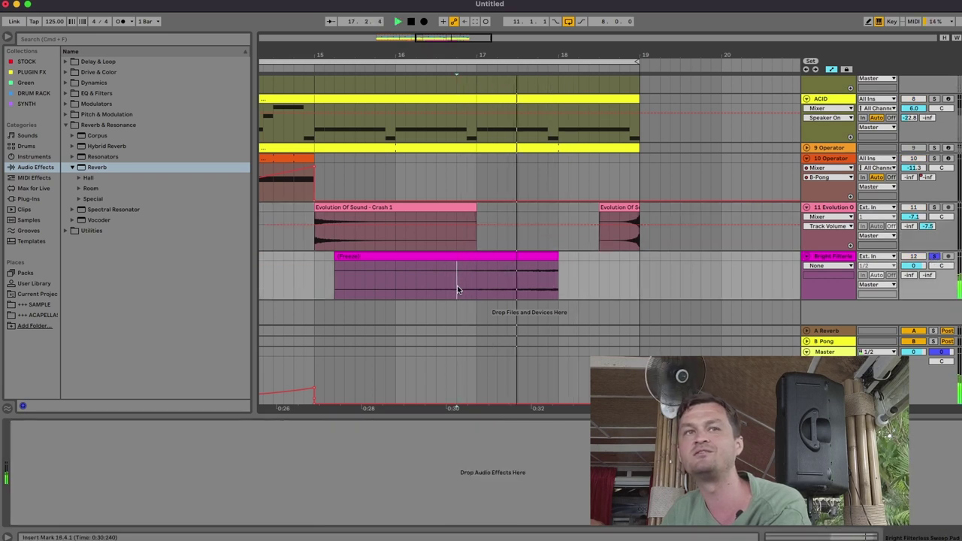
{"action": "key", "text": "space"}
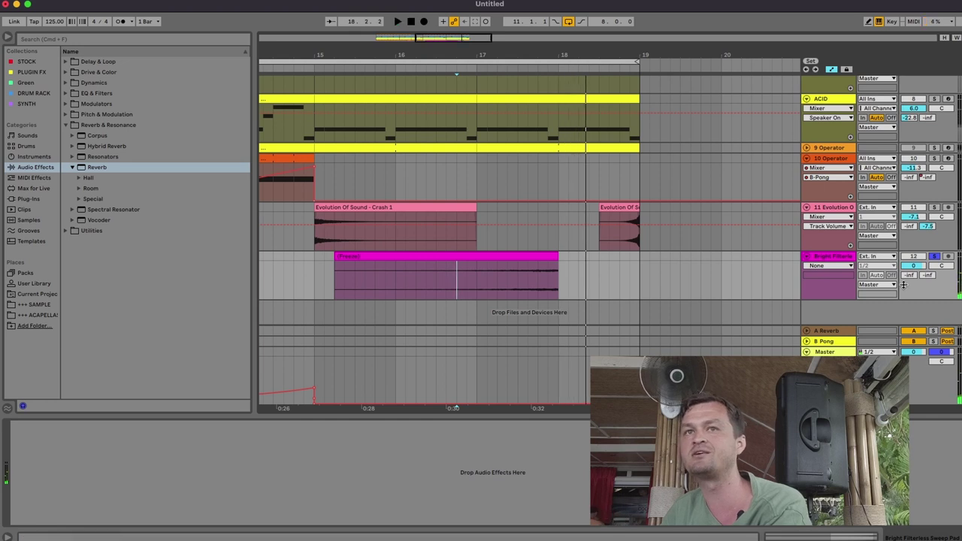
Automate the pad track's B-Pong send to ramp up from 17.2 to -2.0 dB at bar 18, and play the result.
{"action": "left_click", "coordinate": [924, 280]}
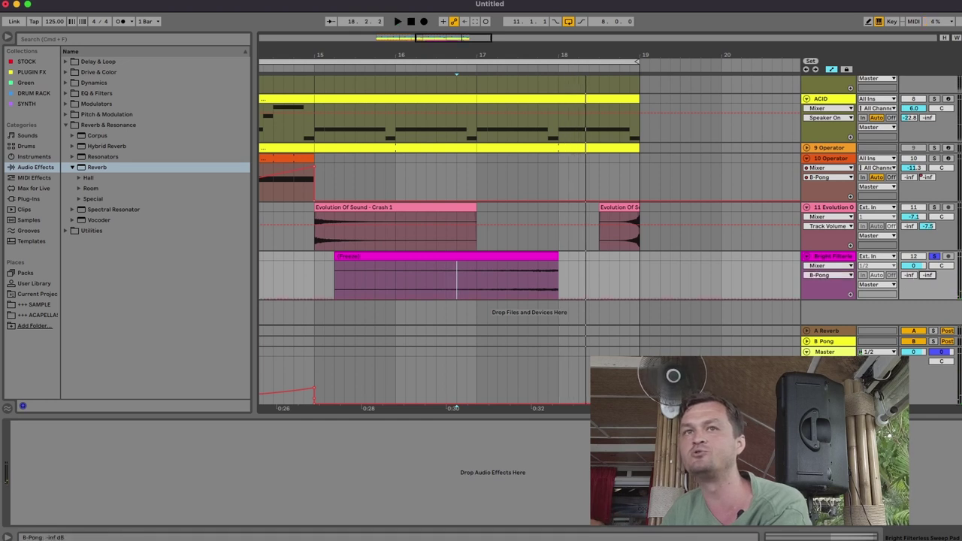
{"action": "left_click", "coordinate": [476, 300]}
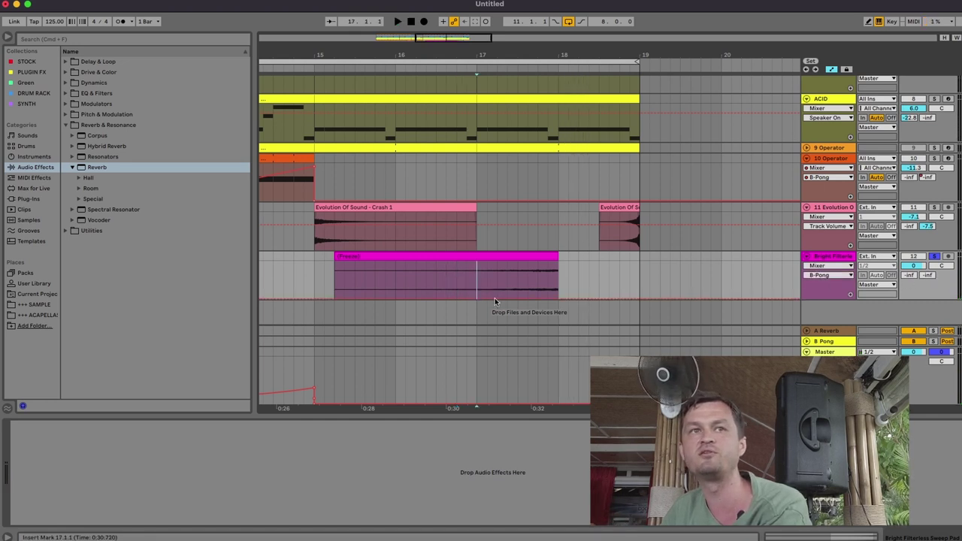
{"action": "left_click_drag", "start_coordinate": [558, 299], "coordinate": [558, 264]}
{"action": "key", "text": "space"}
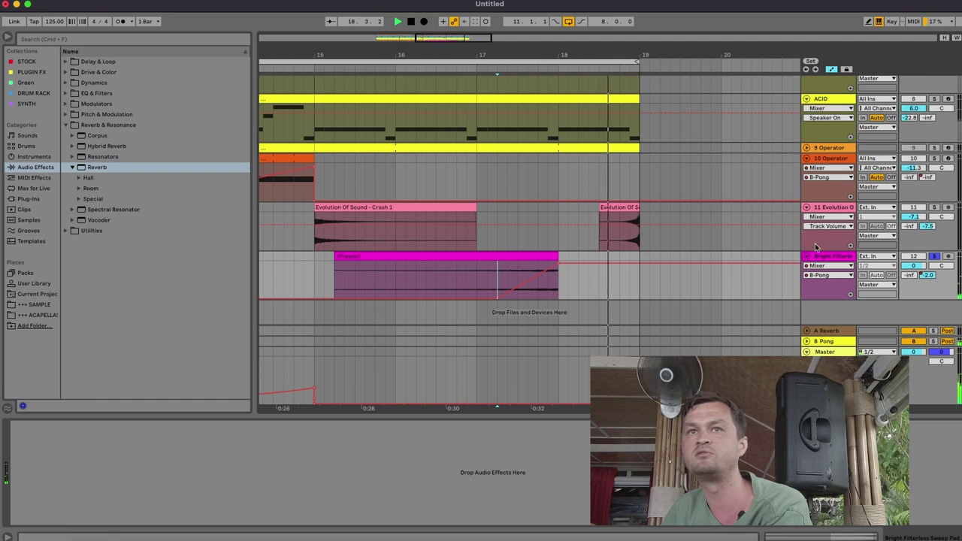
{"action": "key", "text": "space"}
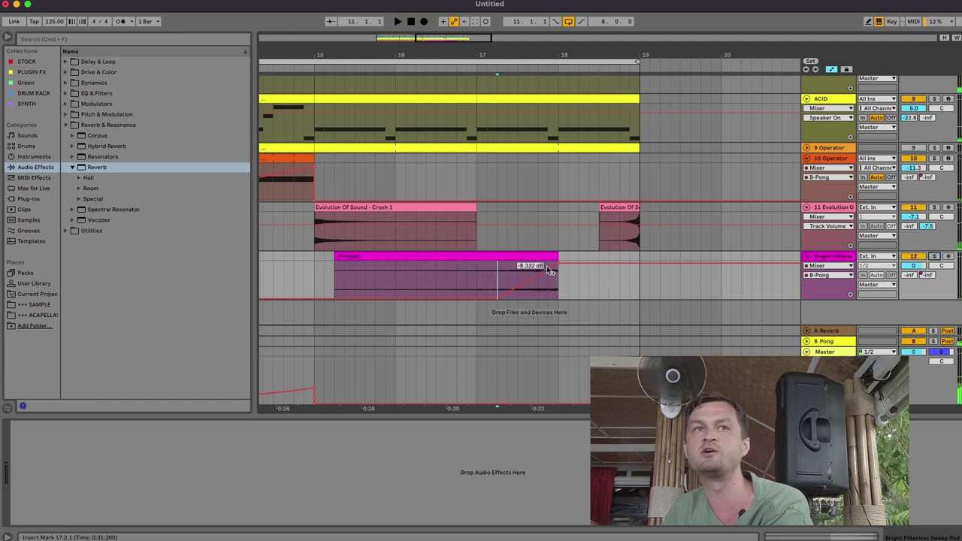
Move the reversed pad clip and its send automation to end at bar 19, and extend the clip's start to bar 15.
{"action": "left_click_drag", "start_coordinate": [550, 256], "coordinate": [640, 267]}
{"action": "key", "text": "super+shift+j"}
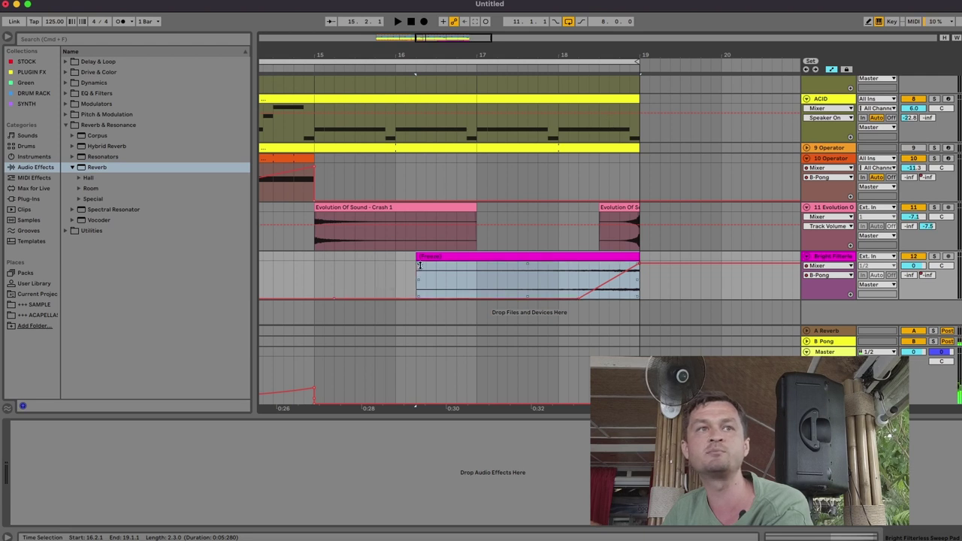
{"action": "left_click_drag", "start_coordinate": [416, 291], "coordinate": [314, 292]}
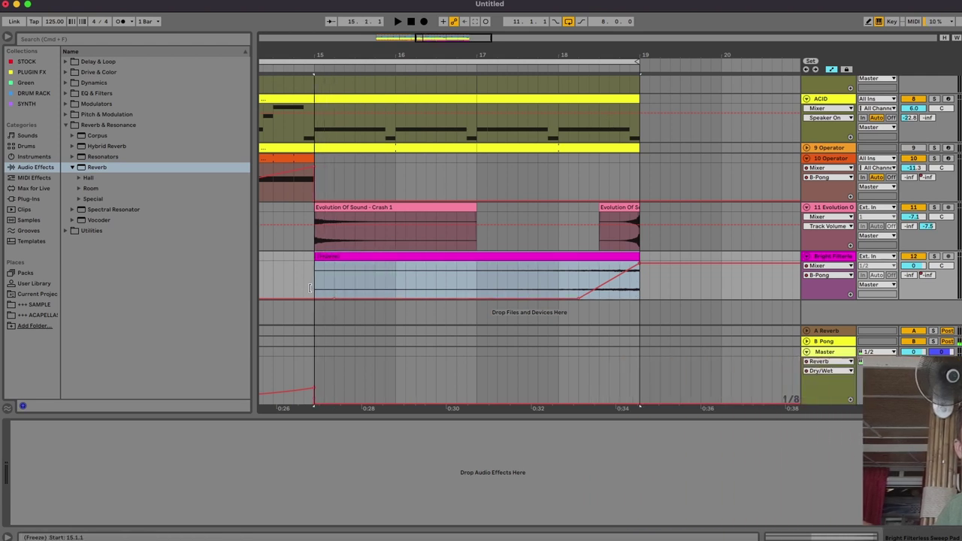
Play the arrangement and raise the pad track's volume to 4.2 dB.
{"action": "key", "text": "space"}
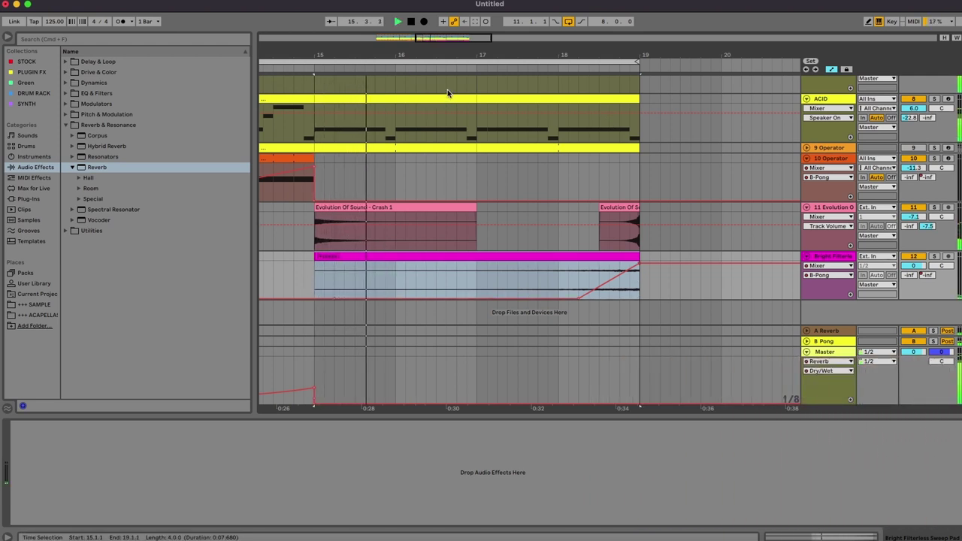
{"action": "left_click_drag", "start_coordinate": [457, 52], "coordinate": [433, 51]}
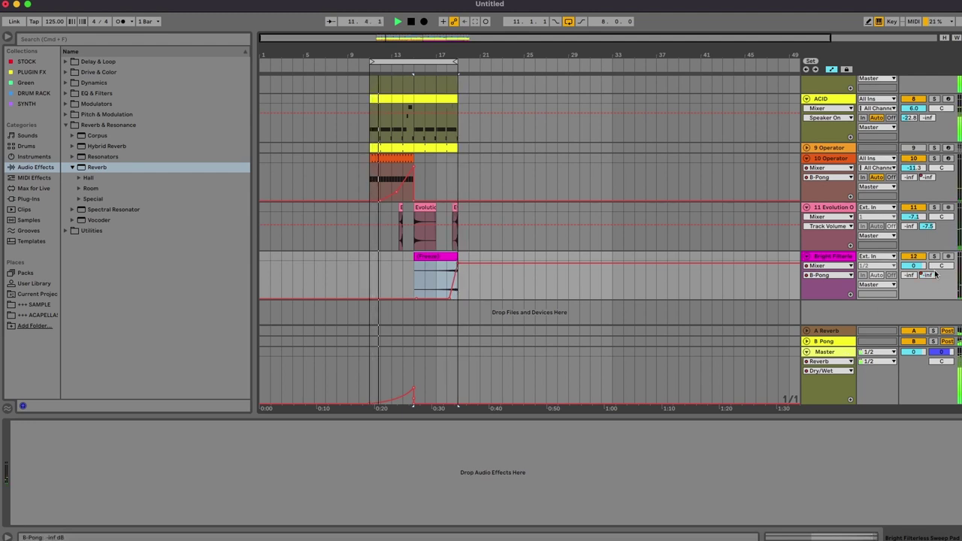
{"action": "left_click_drag", "start_coordinate": [919, 267], "coordinate": [919, 253]}
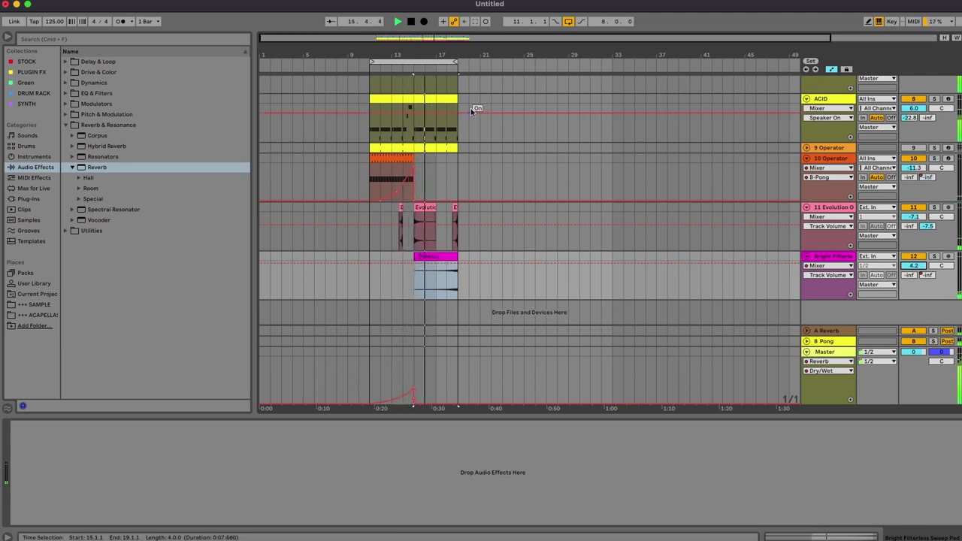
{"action": "left_click_drag", "start_coordinate": [457, 52], "coordinate": [458, 63]}
{"action": "key", "text": "plus"}
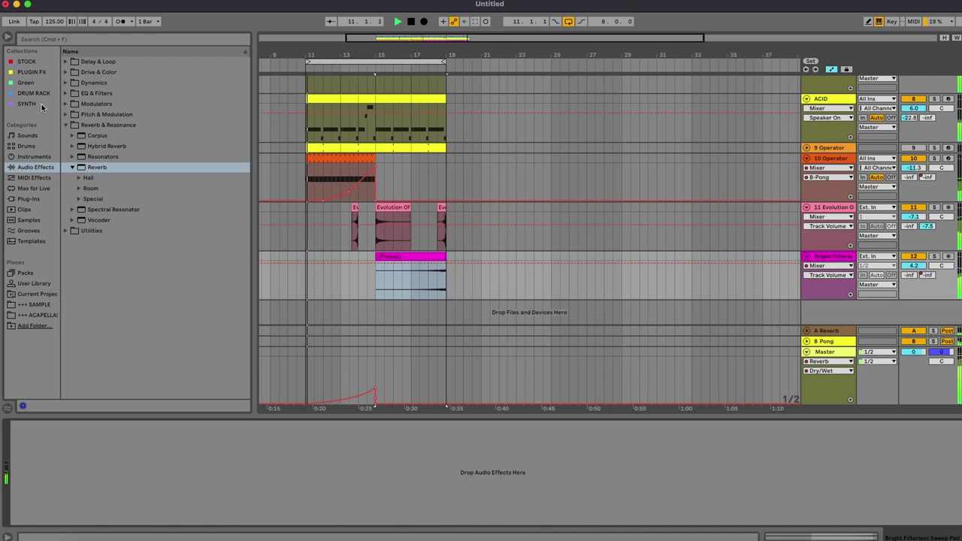
Duplicate the SUB track's sidechain Compressor and move the copy onto the pad track.
{"action": "left_click", "coordinate": [66, 62]}
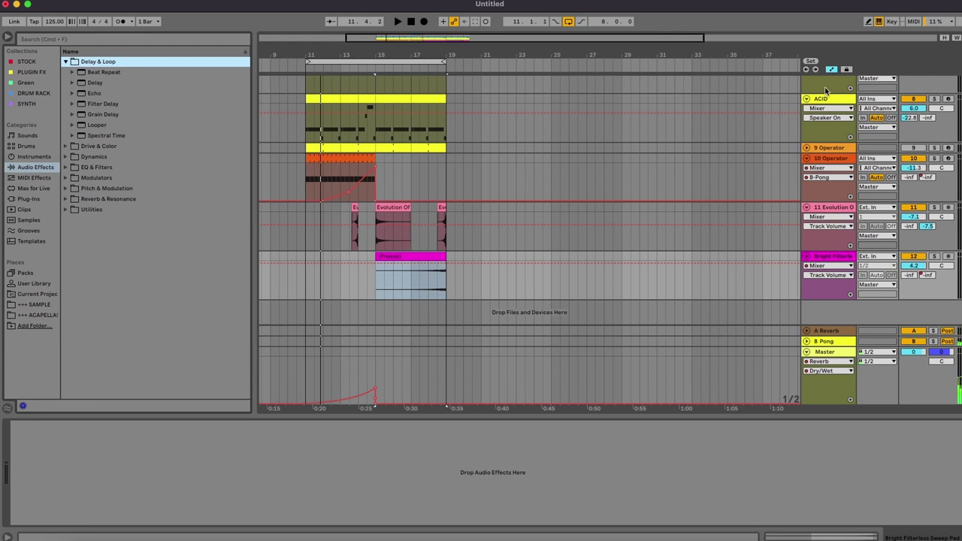
{"action": "scroll", "coordinate": [826, 90], "scroll_direction": "up", "scroll_amount": 5}
{"action": "left_click", "coordinate": [838, 160]}
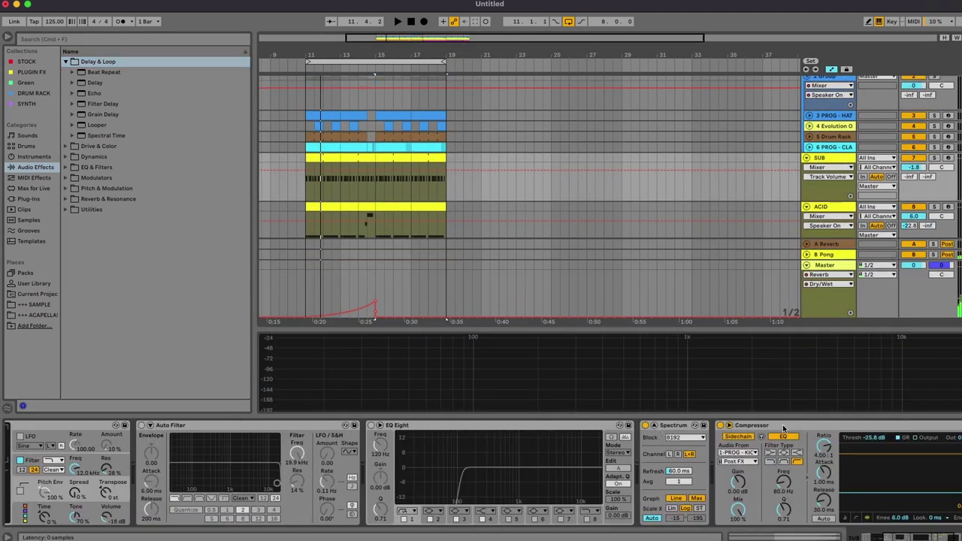
{"action": "left_click", "coordinate": [784, 426]}
{"action": "key", "text": "super+d"}
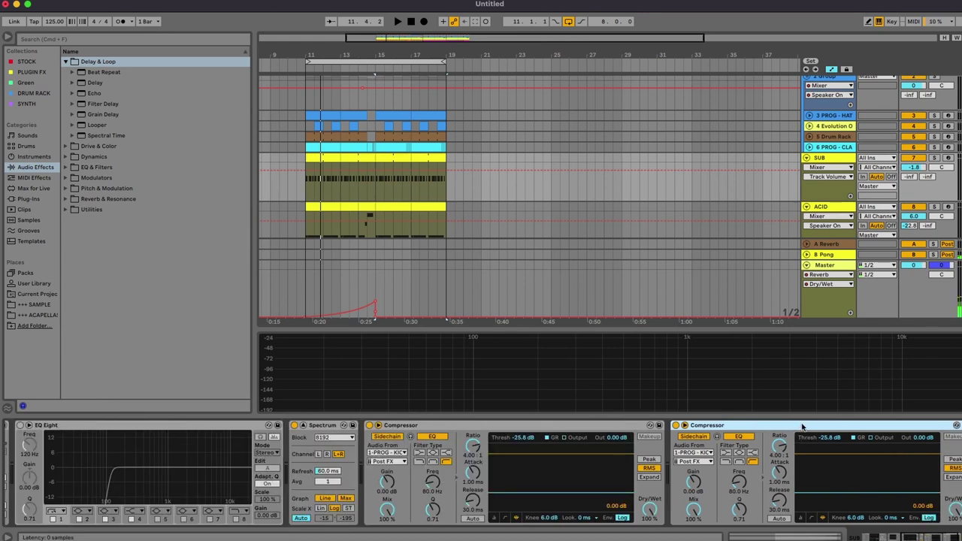
{"action": "left_click_drag", "start_coordinate": [832, 251], "coordinate": [825, 224]}
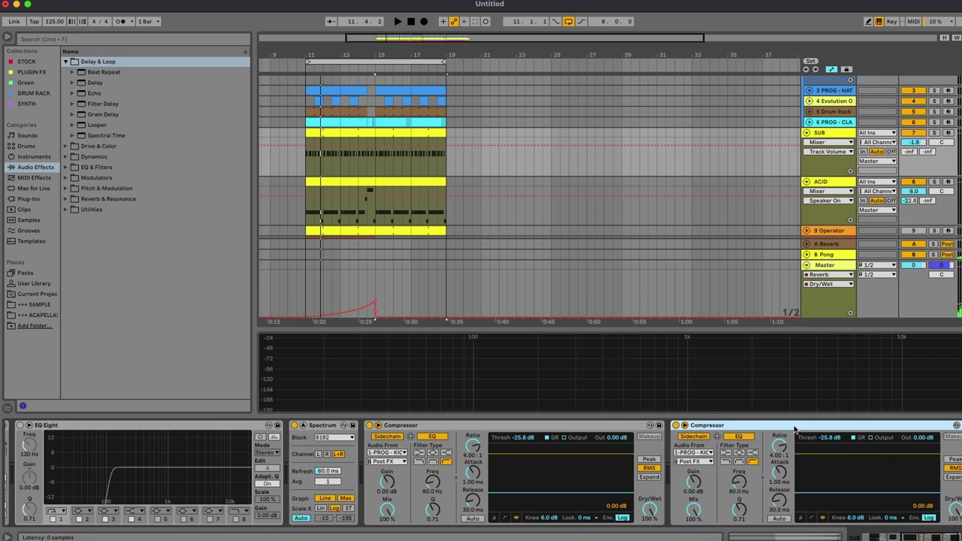
{"action": "scroll", "coordinate": [826, 277], "scroll_direction": "down", "scroll_amount": 5}
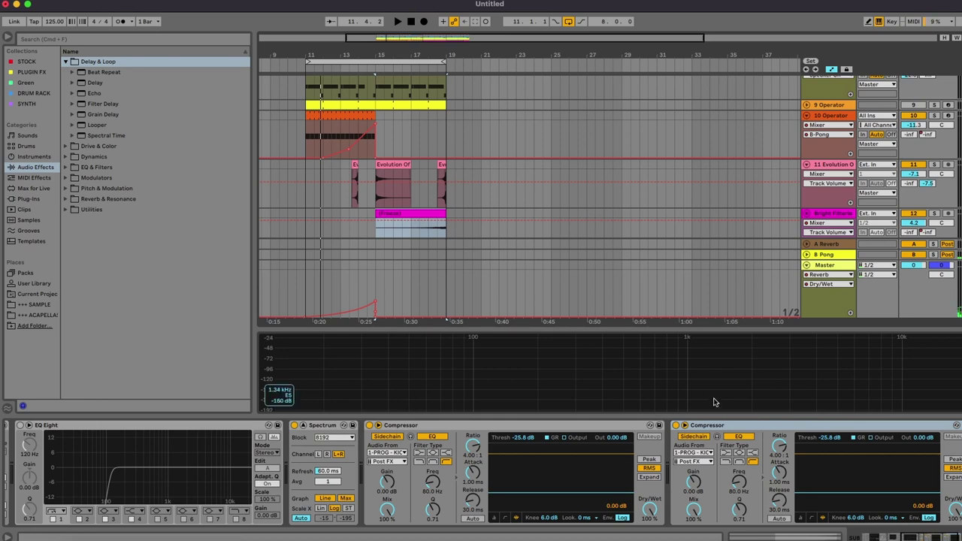
{"action": "left_click_drag", "start_coordinate": [718, 425], "coordinate": [603, 224]}
{"action": "left_click", "coordinate": [602, 218]}
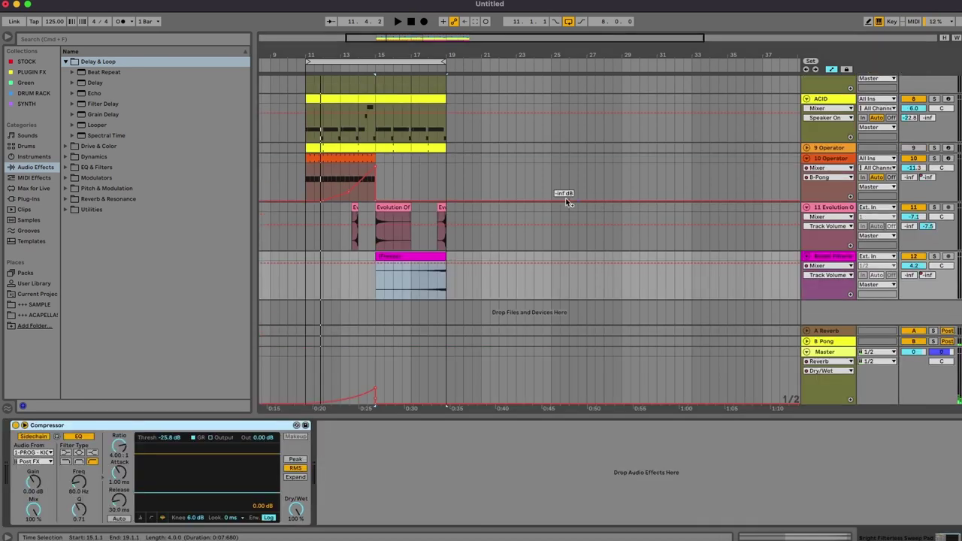
Solo the pad track, play from bar 17, and lower its sidechain Compressor threshold to -38.0 dB.
{"action": "left_click", "coordinate": [414, 217]}
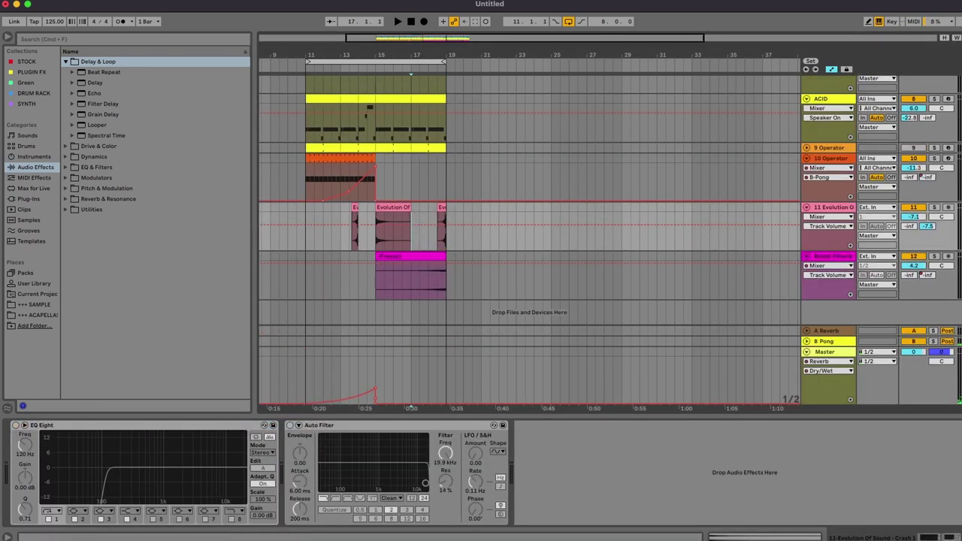
{"action": "left_click", "coordinate": [935, 258]}
{"action": "key", "text": "space"}
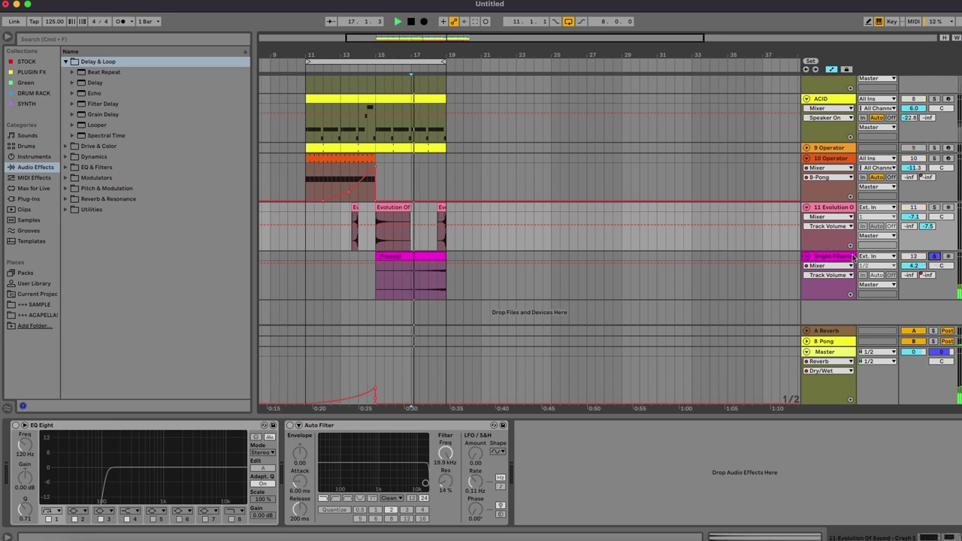
{"action": "left_click", "coordinate": [853, 258]}
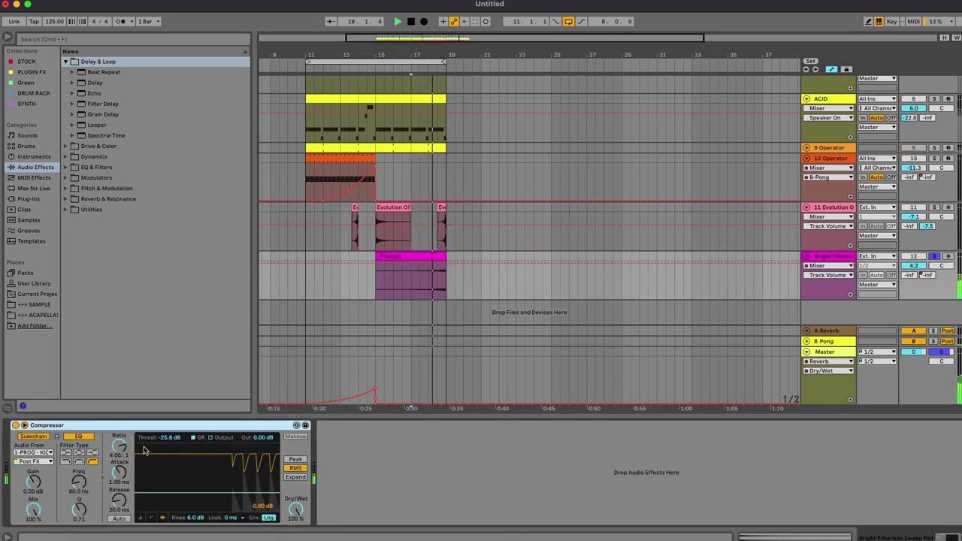
{"action": "left_click", "coordinate": [167, 437]}
{"action": "left_click_drag", "start_coordinate": [167, 437], "coordinate": [167, 465]}
{"action": "key", "text": "space"}
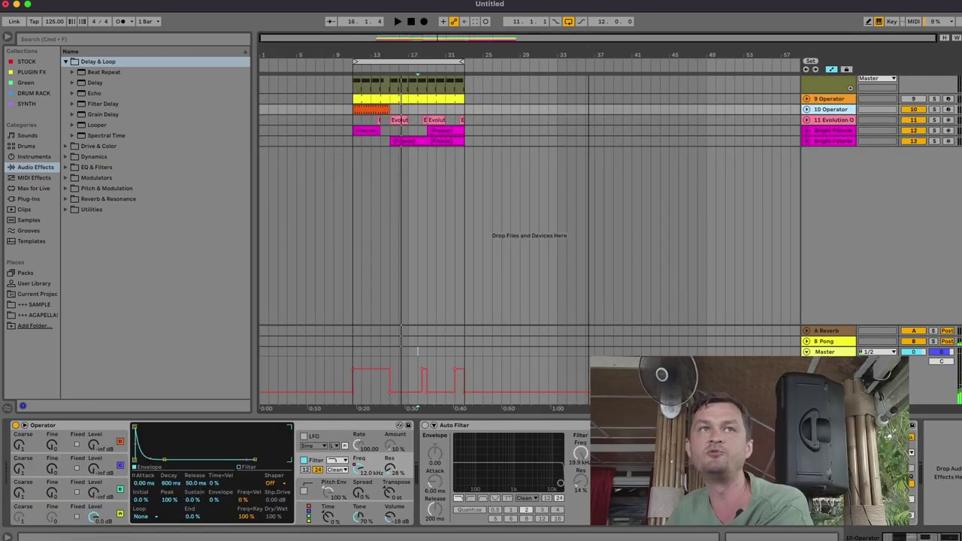
Collapse the ACID, SUB and kick tracks in the arrangement.
{"action": "scroll", "coordinate": [568, 156], "scroll_direction": "up", "scroll_amount": 5}
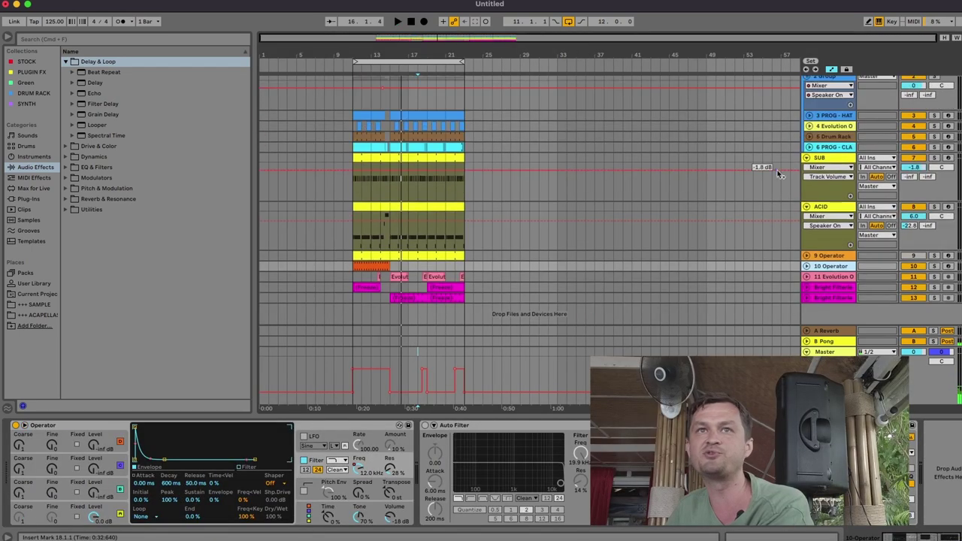
{"action": "left_click", "coordinate": [806, 207]}
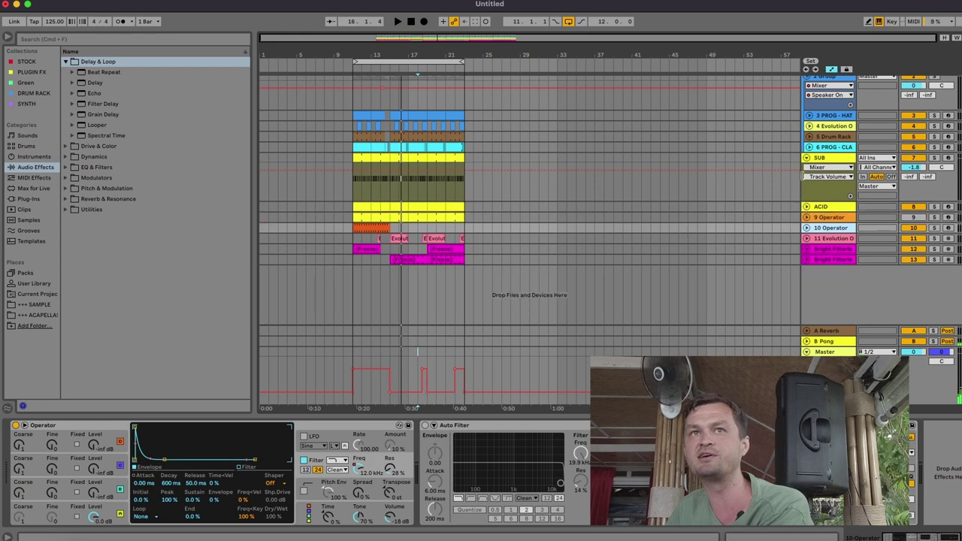
{"action": "left_click", "coordinate": [808, 158]}
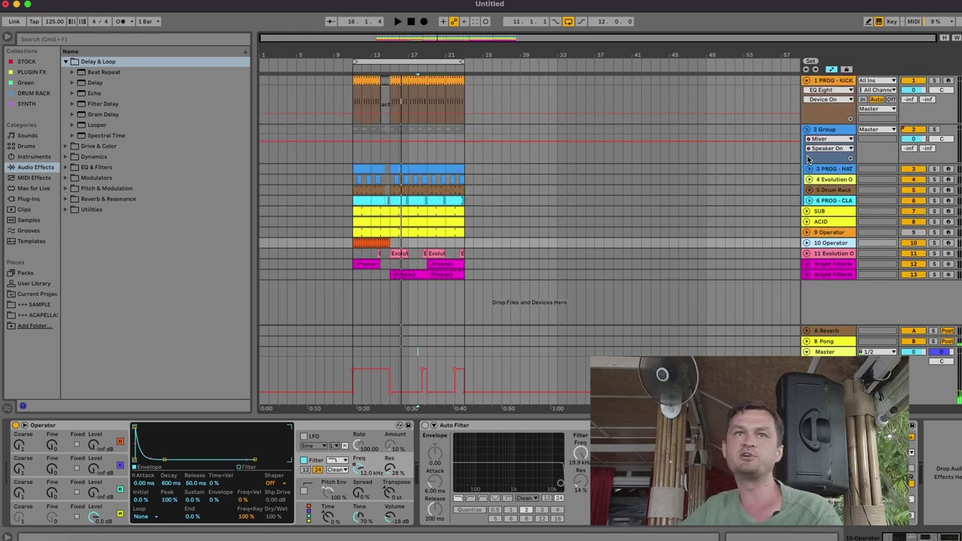
{"action": "left_click", "coordinate": [807, 80]}
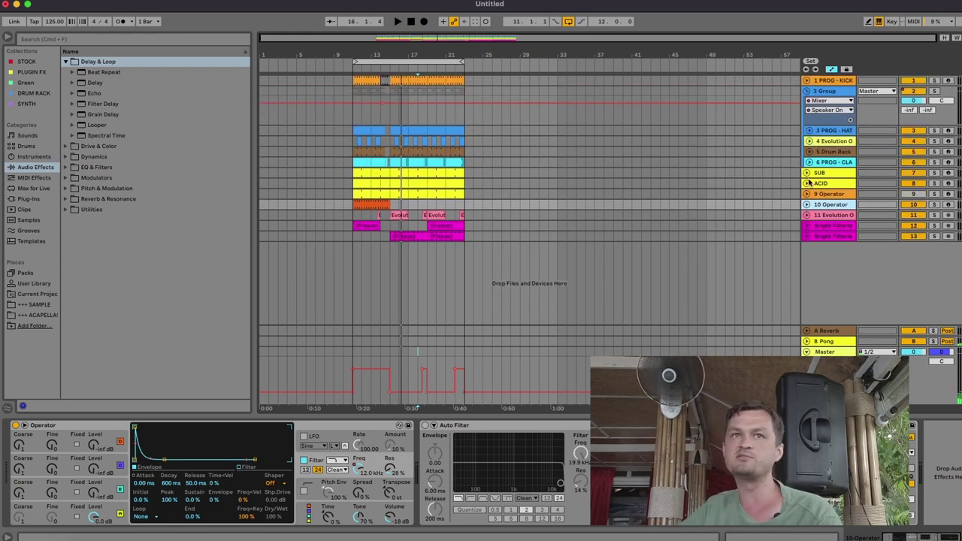
Insert a MIDI track below the last pad track and load the Wavetable instrument onto it.
{"action": "left_click", "coordinate": [832, 237]}
{"action": "right_click", "coordinate": [833, 236]}
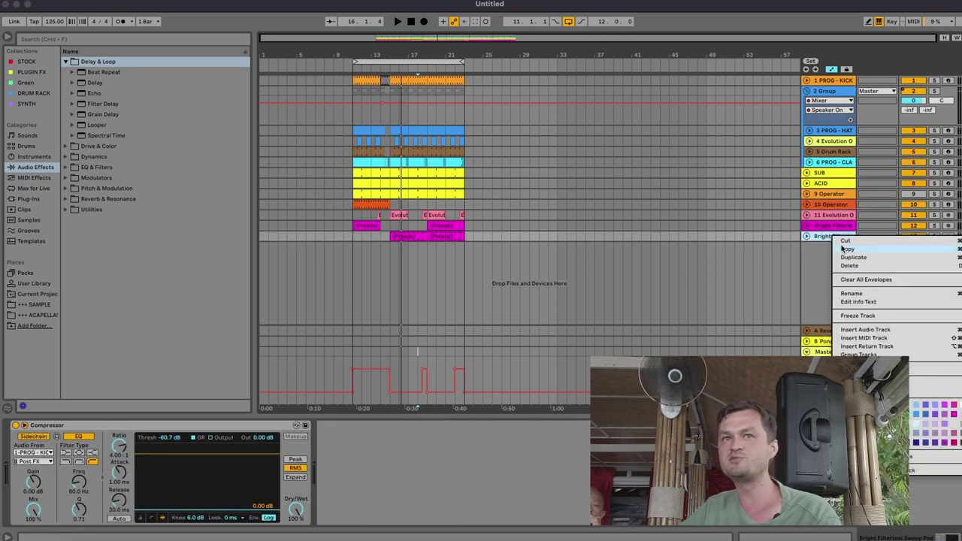
{"action": "left_click", "coordinate": [863, 338]}
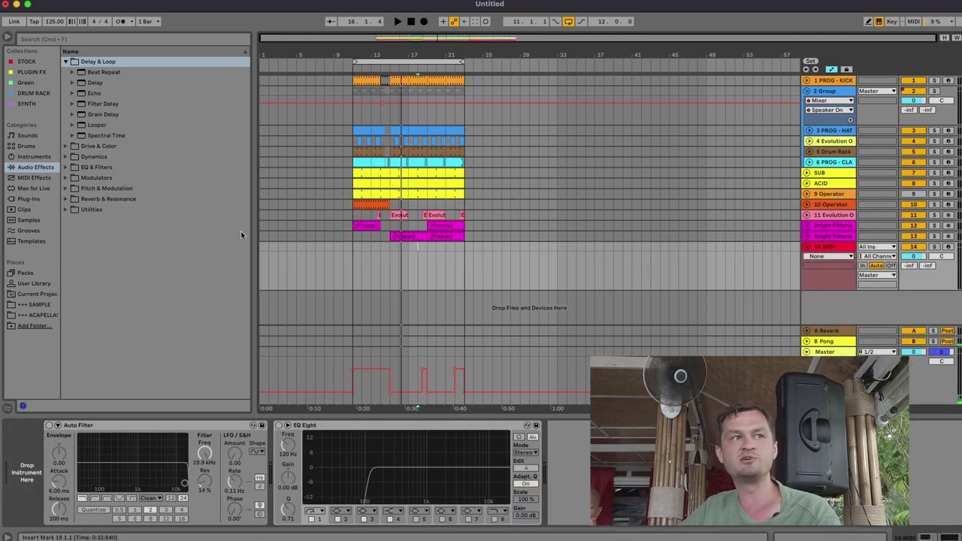
{"action": "left_click", "coordinate": [33, 157]}
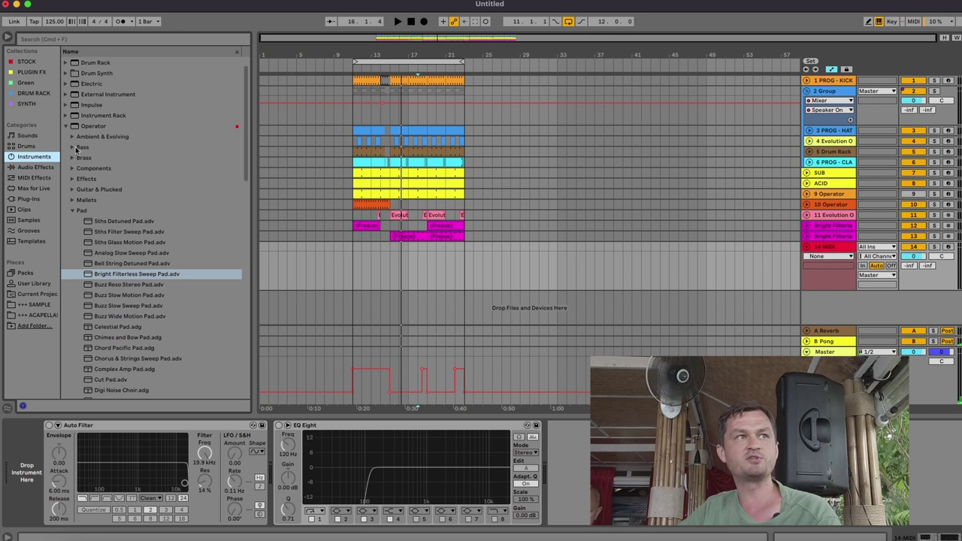
{"action": "left_click", "coordinate": [67, 127]}
{"action": "left_click", "coordinate": [66, 188]}
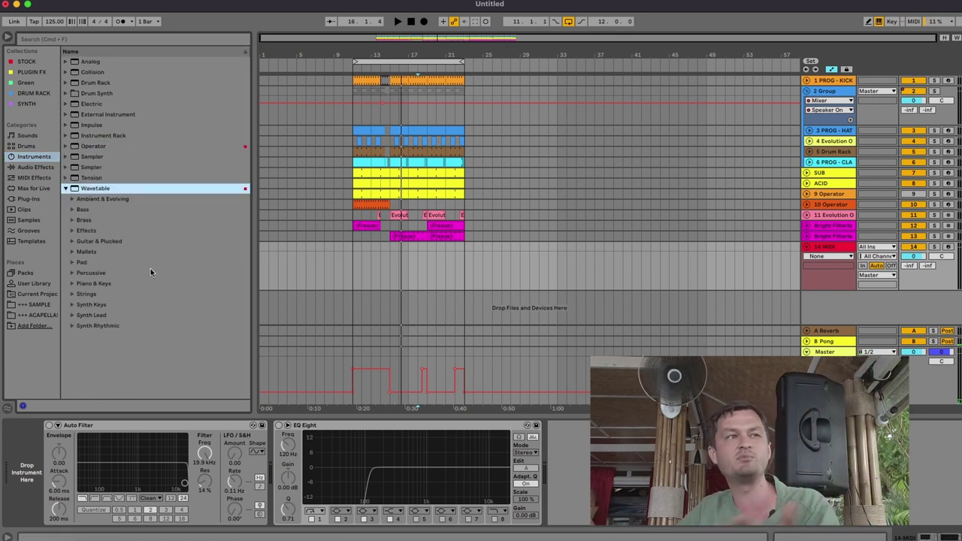
{"action": "double_click", "coordinate": [95, 189]}
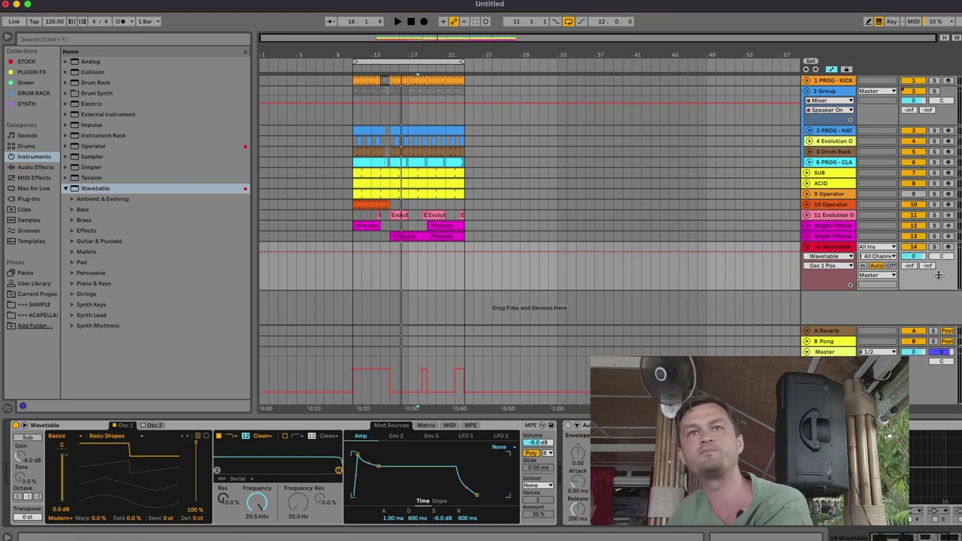
Solo the Wavetable track and lower the computer MIDI keyboard's octave range to C1 to D2.
{"action": "left_click", "coordinate": [935, 247]}
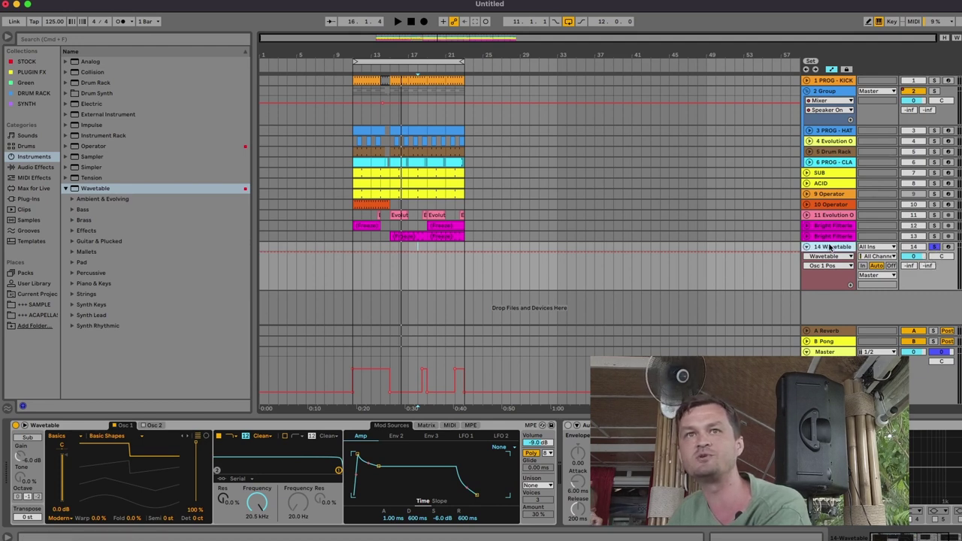
{"action": "key", "text": "z"}
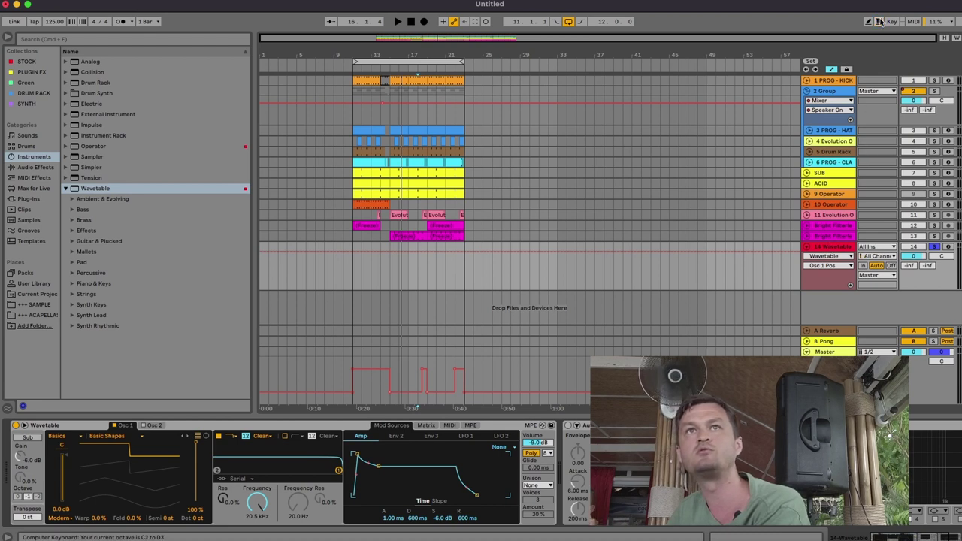
{"action": "key", "text": "z"}
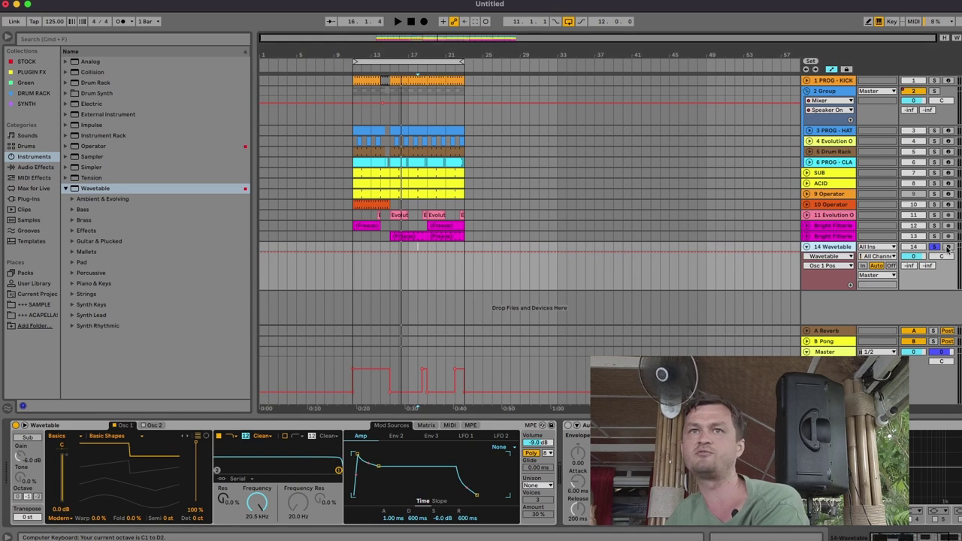
Arm the Wavetable track for audition, enable its second oscillator and set Osc 1's wavetable position to 76 %.
{"action": "left_click", "coordinate": [948, 248]}
{"action": "key", "text": "z"}
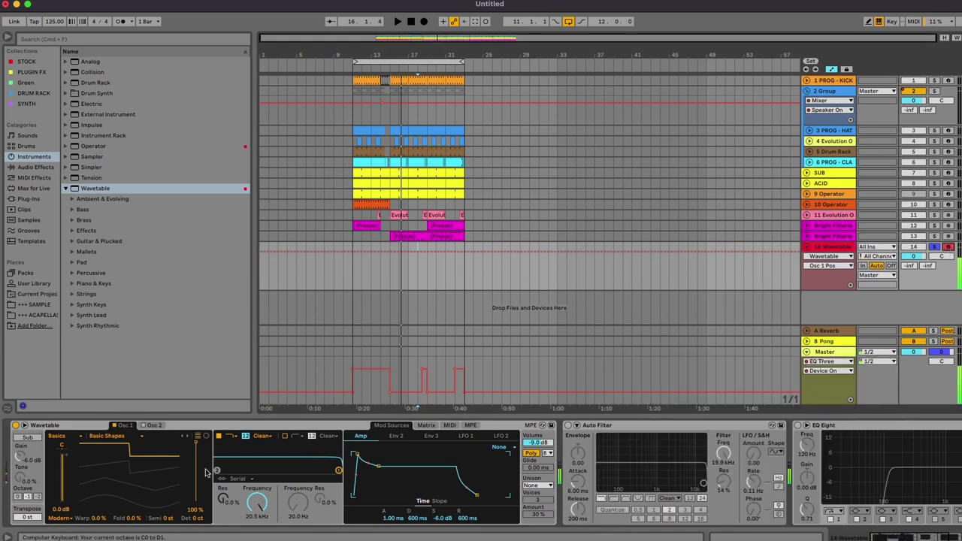
{"action": "left_click", "coordinate": [145, 426]}
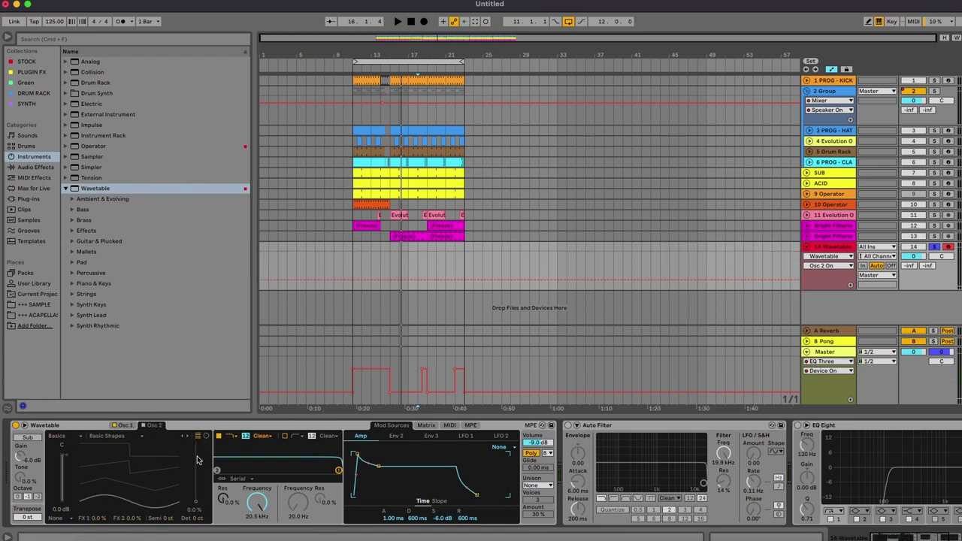
{"action": "left_click_drag", "start_coordinate": [197, 460], "coordinate": [162, 431]}
{"action": "left_click", "coordinate": [143, 426]}
{"action": "mouse_move", "coordinate": [194, 465]}
{"action": "left_mouse_down"}
{"action": "mouse_move", "coordinate": [194, 490]}
{"action": "mouse_move", "coordinate": [191, 461]}
{"action": "left_mouse_up"}
{"action": "left_click", "coordinate": [122, 426]}
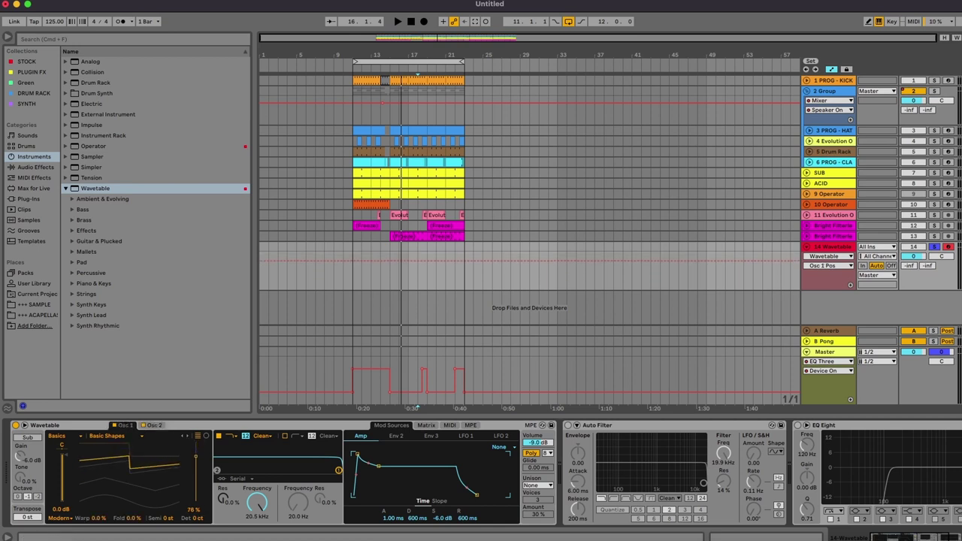
Set Wavetable's unison to Classic with 8 voices and its amp envelope to 0.00 ms attack and 0.0 dB sustain.
{"action": "left_click", "coordinate": [535, 487]}
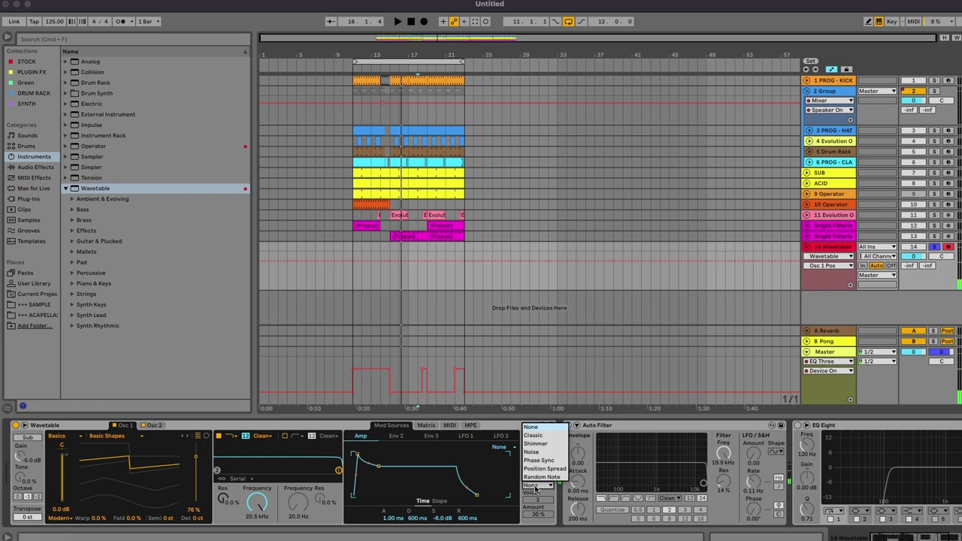
{"action": "left_click", "coordinate": [542, 436]}
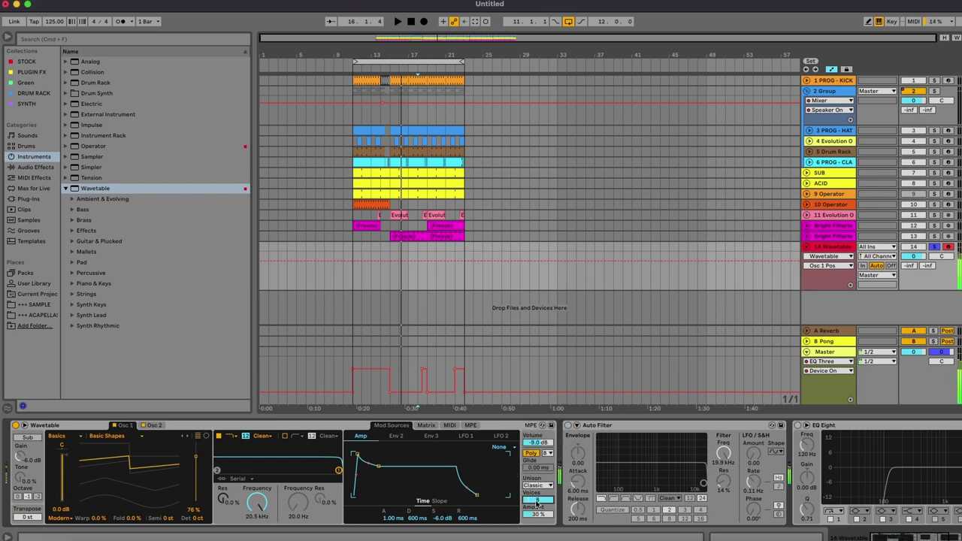
{"action": "left_click_drag", "start_coordinate": [442, 518], "coordinate": [442, 500]}
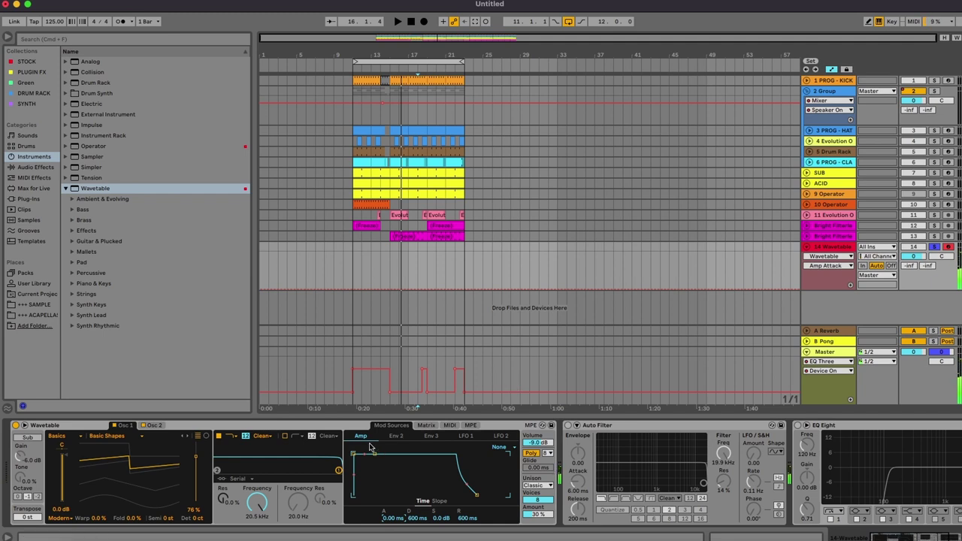
{"action": "mouse_move", "coordinate": [256, 503]}
{"action": "left_mouse_down"}
{"action": "mouse_move", "coordinate": [257, 540]}
{"action": "mouse_move", "coordinate": [257, 501]}
{"action": "left_mouse_up"}
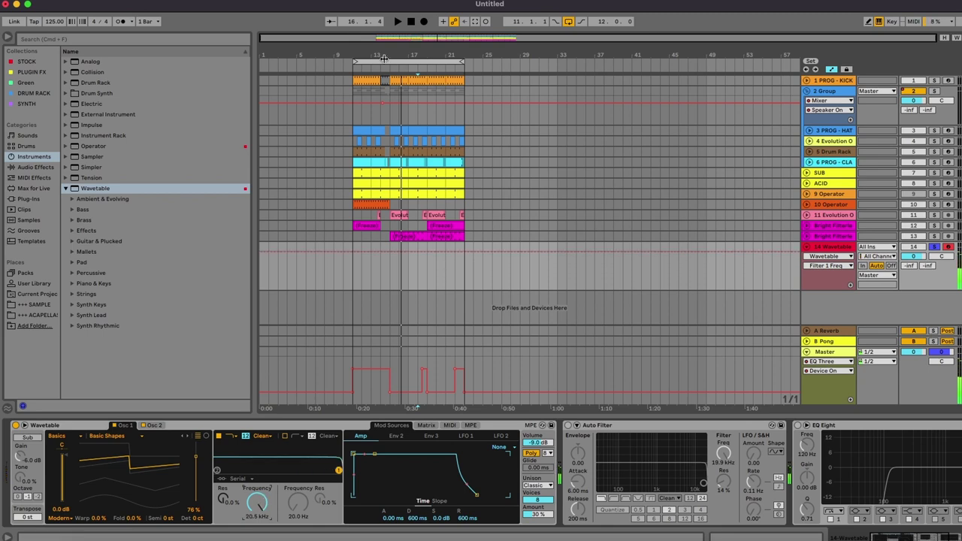
Insert an empty one-bar MIDI clip at bar 19 on the Wavetable track.
{"action": "left_click_drag", "start_coordinate": [361, 50], "coordinate": [352, 193]}
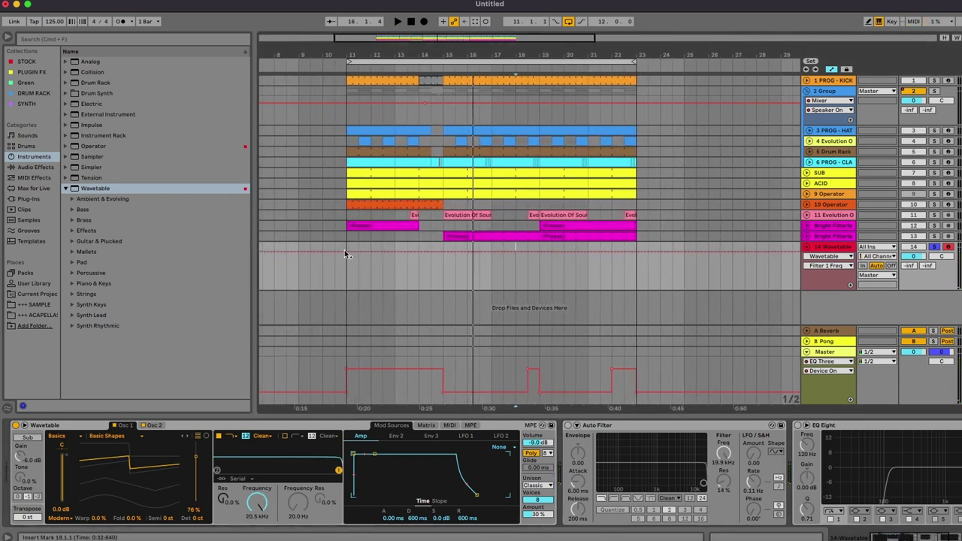
{"action": "left_click_drag", "start_coordinate": [543, 246], "coordinate": [562, 245]}
{"action": "right_click", "coordinate": [564, 245]}
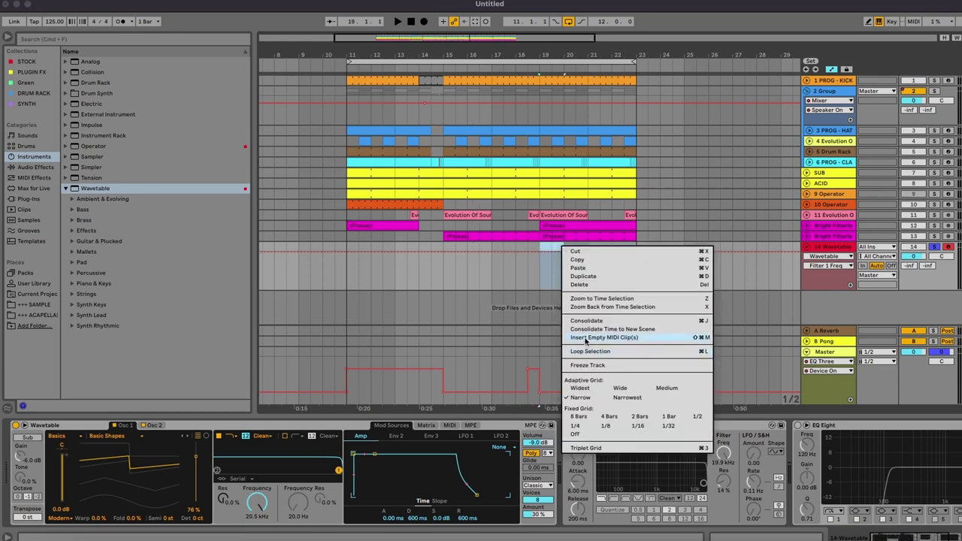
{"action": "left_click", "coordinate": [587, 340]}
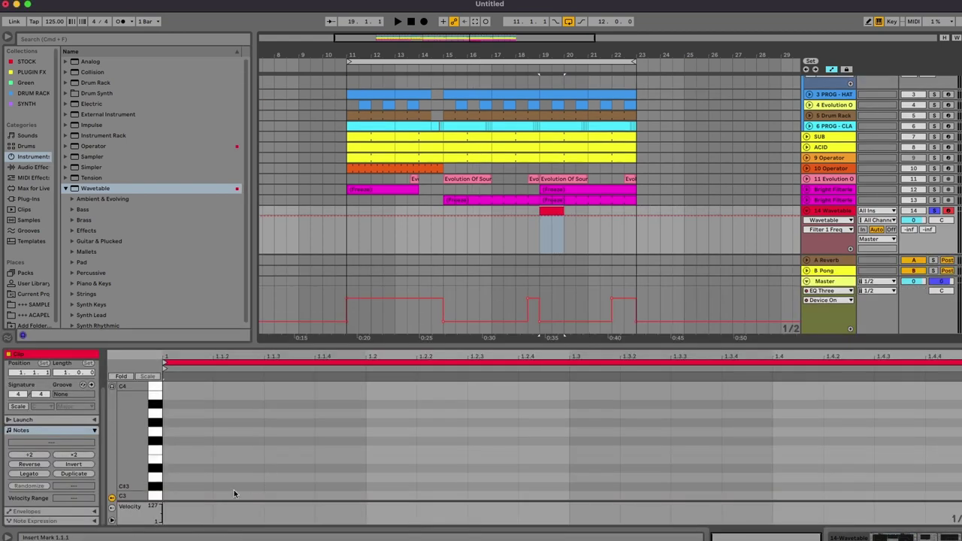
Add a half-bar G0 note at the start of the new Wavetable clip and play it back.
{"action": "scroll", "coordinate": [190, 475], "scroll_direction": "up", "scroll_amount": 10}
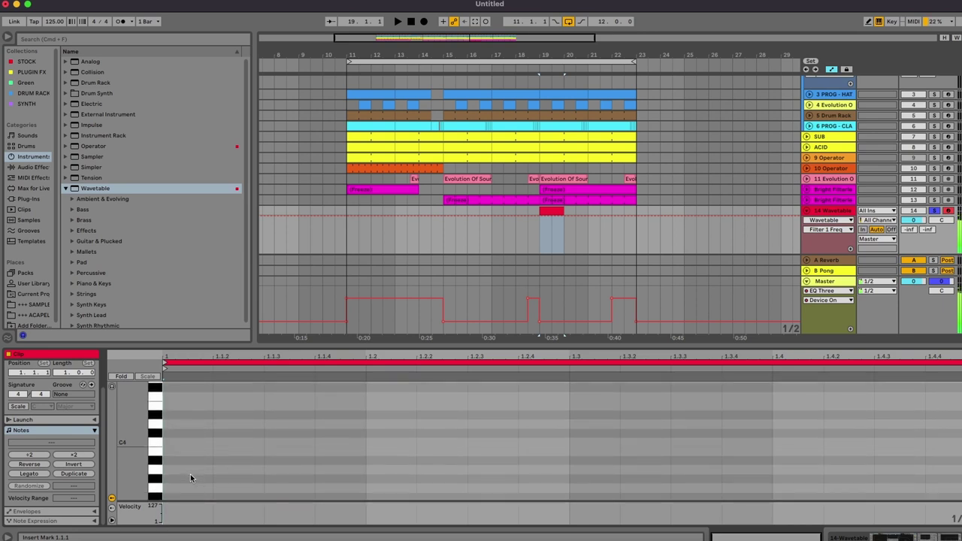
{"action": "scroll", "coordinate": [190, 475], "scroll_direction": "down", "scroll_amount": 15}
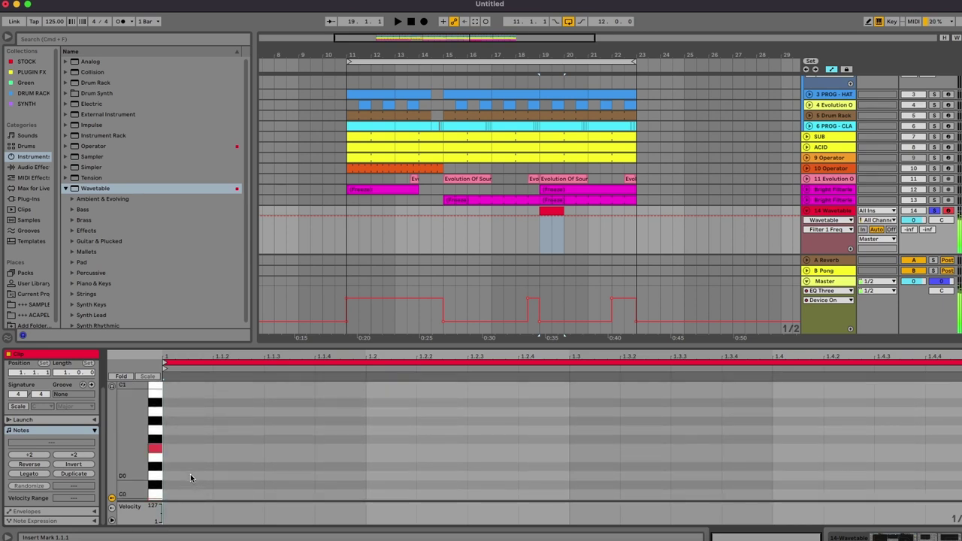
{"action": "double_click", "coordinate": [192, 451]}
{"action": "left_click_drag", "start_coordinate": [192, 452], "coordinate": [569, 431]}
{"action": "key", "text": "space"}
Set the Wavetable track's volume to -4.1 dB and its Reverb send to 0, and play the clip.
{"action": "key", "text": "space"}
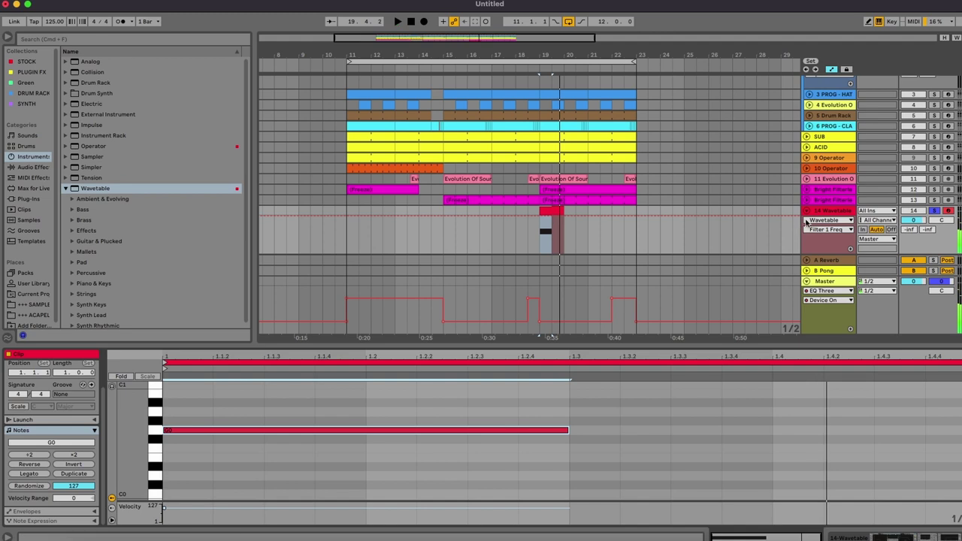
{"action": "left_click_drag", "start_coordinate": [920, 219], "coordinate": [911, 188]}
{"action": "key", "text": "space"}
{"action": "double_click", "coordinate": [849, 211]}
{"action": "key", "text": "space"}
Enable EQ Eight on the Wavetable track, set its low-cut frequency to 138 Hz and play the clip.
{"action": "scroll", "coordinate": [793, 434], "scroll_direction": "right", "scroll_amount": 3}
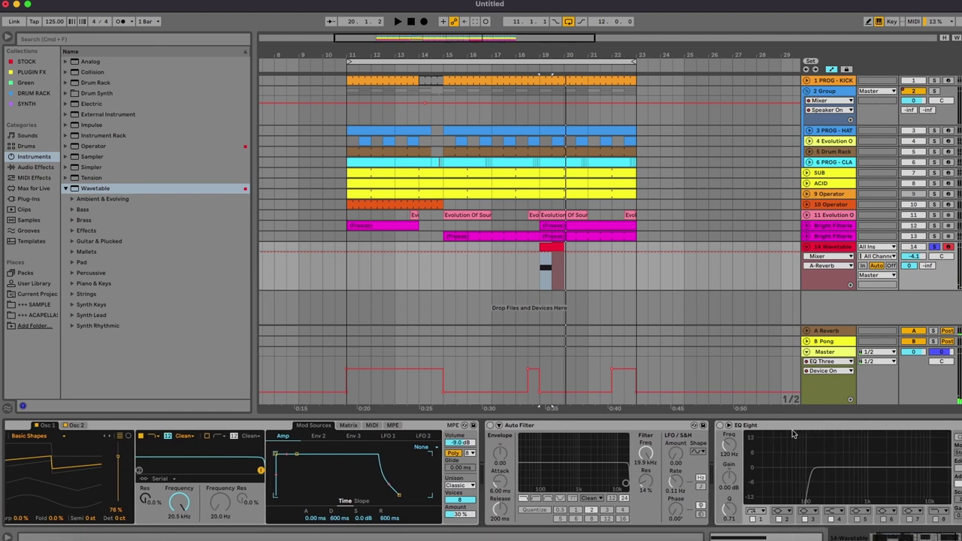
{"action": "left_click", "coordinate": [721, 427]}
{"action": "left_click_drag", "start_coordinate": [729, 445], "coordinate": [728, 440]}
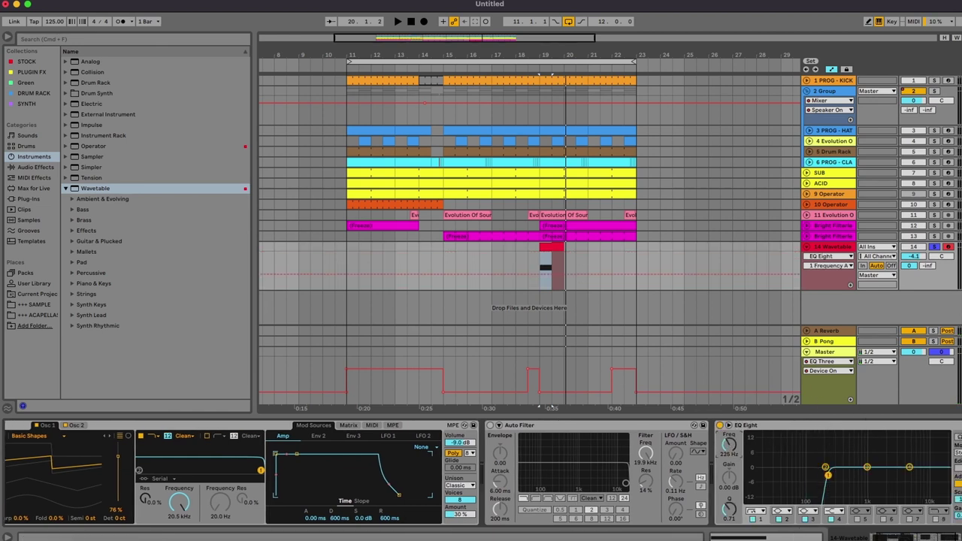
{"action": "key", "text": "space"}
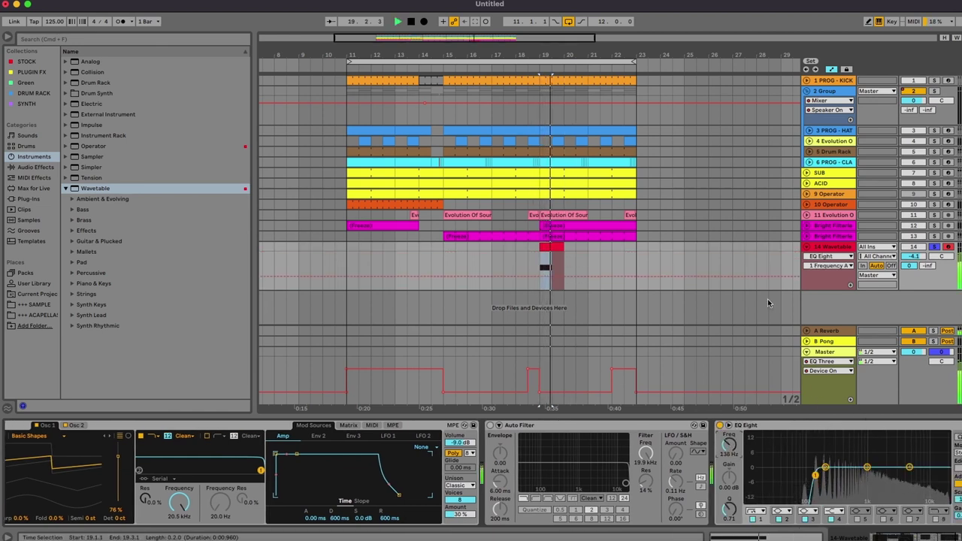
{"action": "key", "text": "space"}
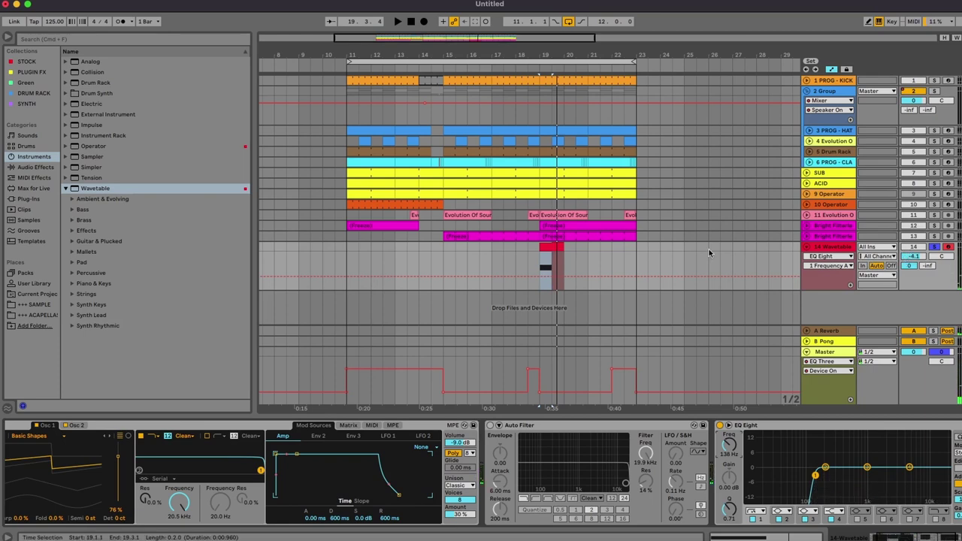
Duplicate the SUB track's sidechain Compressor, move the copy onto the Wavetable track and play bar 19.
{"action": "left_click", "coordinate": [832, 175]}
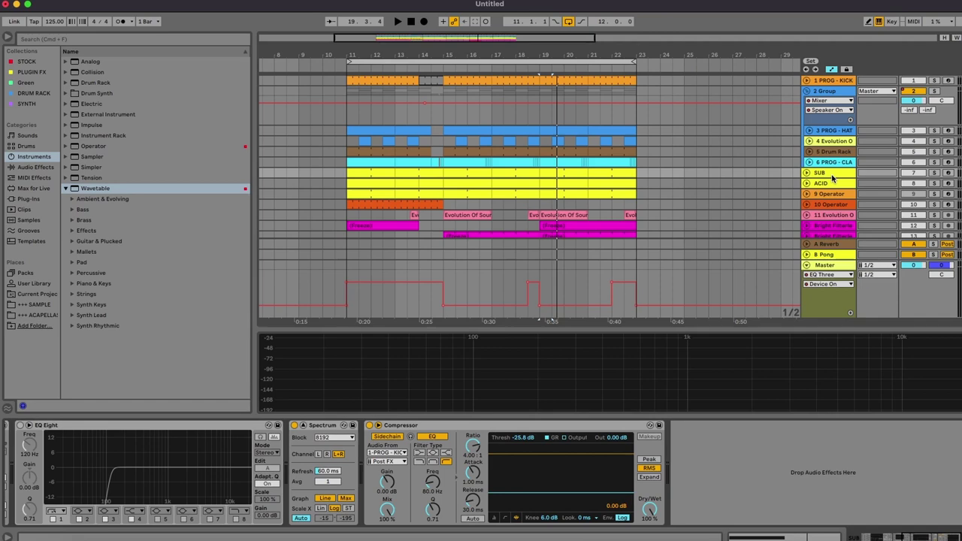
{"action": "left_click", "coordinate": [413, 426]}
{"action": "key", "text": "super+d"}
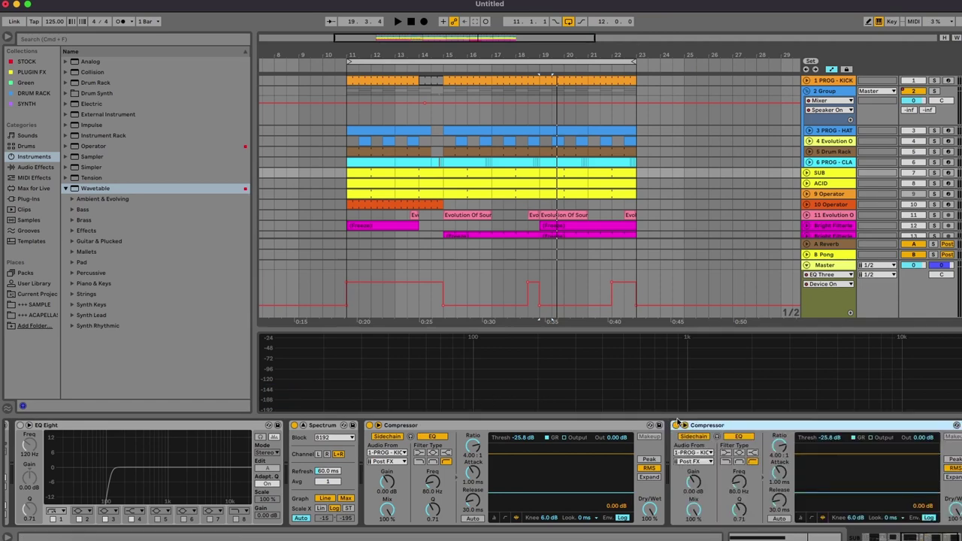
{"action": "scroll", "coordinate": [625, 236], "scroll_direction": "down", "scroll_amount": 4}
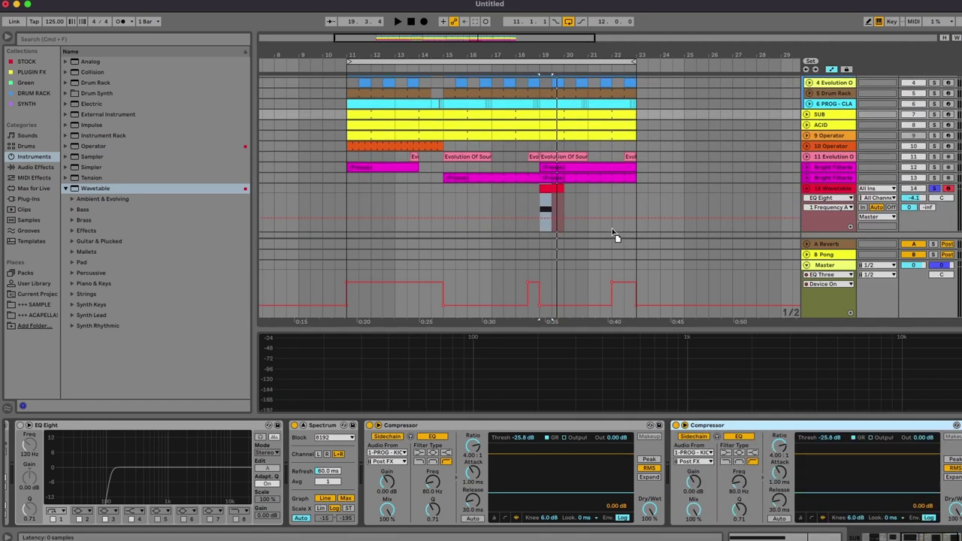
{"action": "left_click", "coordinate": [538, 186]}
{"action": "left_click_drag", "start_coordinate": [555, 270], "coordinate": [564, 270]}
{"action": "key", "text": "space"}
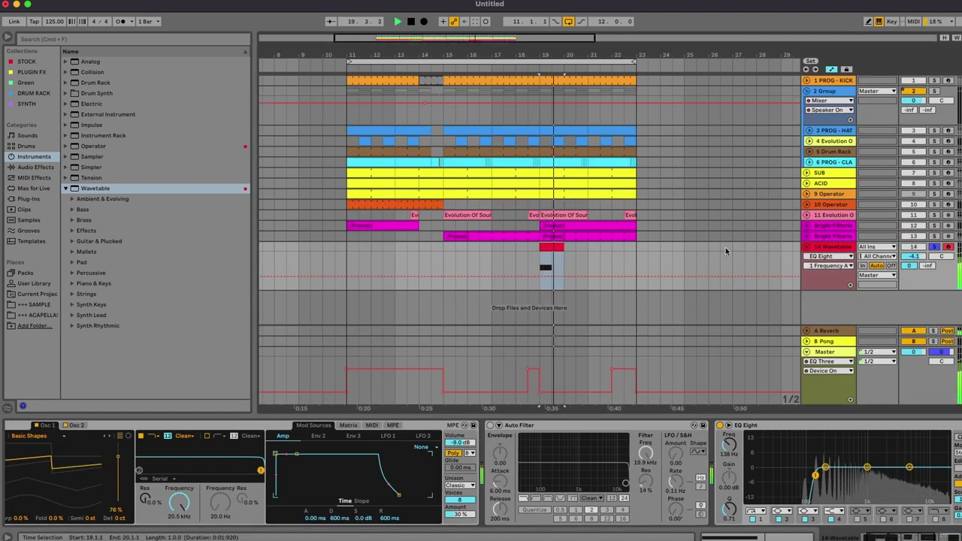
Extend the G0 note to fill the whole one-bar Wavetable clip and play it.
{"action": "double_click", "coordinate": [558, 247]}
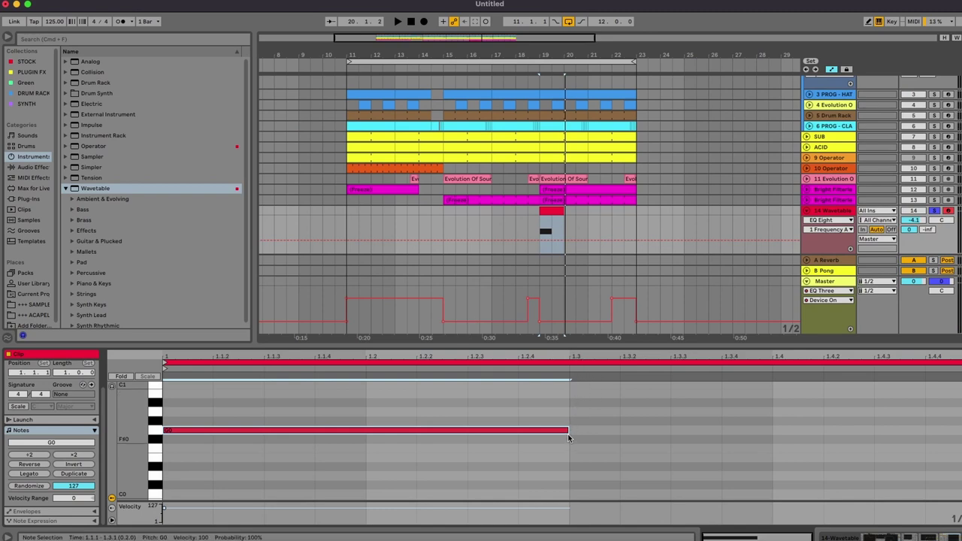
{"action": "left_click_drag", "start_coordinate": [567, 431], "coordinate": [959, 431]}
{"action": "key", "text": "space"}
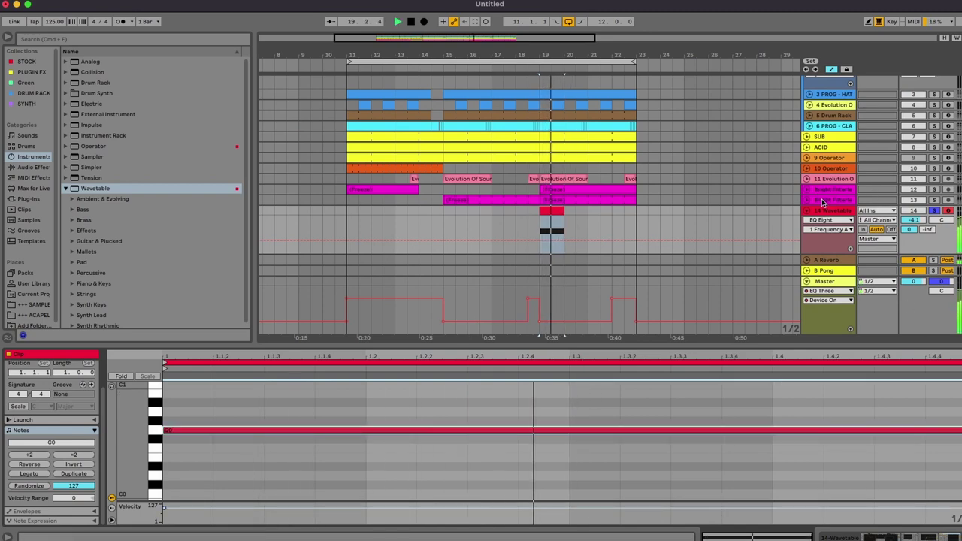
Automate the Wavetable track's Pong send as a ramp rising from -inf to 0.0 dB across the clip, and play it.
{"action": "double_click", "coordinate": [831, 211]}
{"action": "left_click", "coordinate": [930, 266]}
{"action": "left_click_drag", "start_coordinate": [566, 258], "coordinate": [562, 256]}
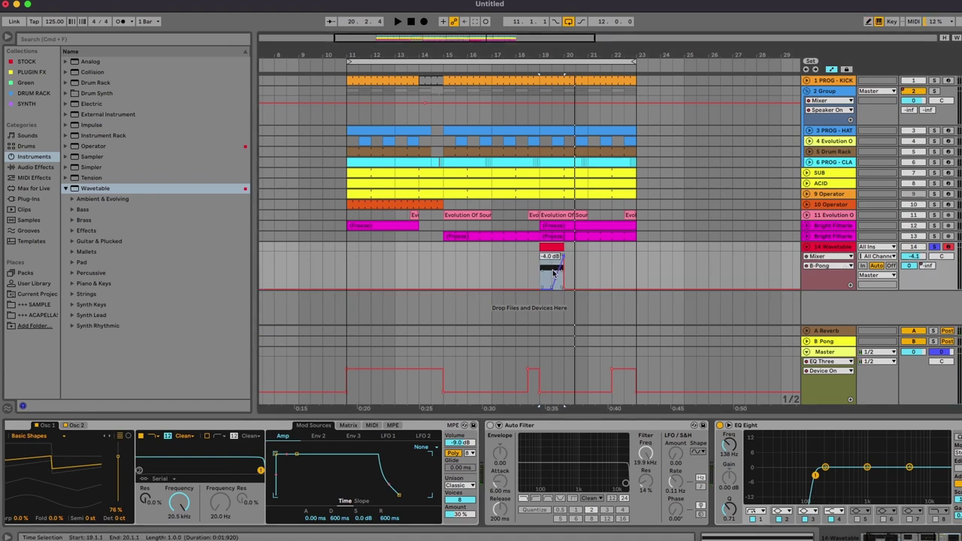
{"action": "left_click_drag", "start_coordinate": [537, 279], "coordinate": [562, 265]}
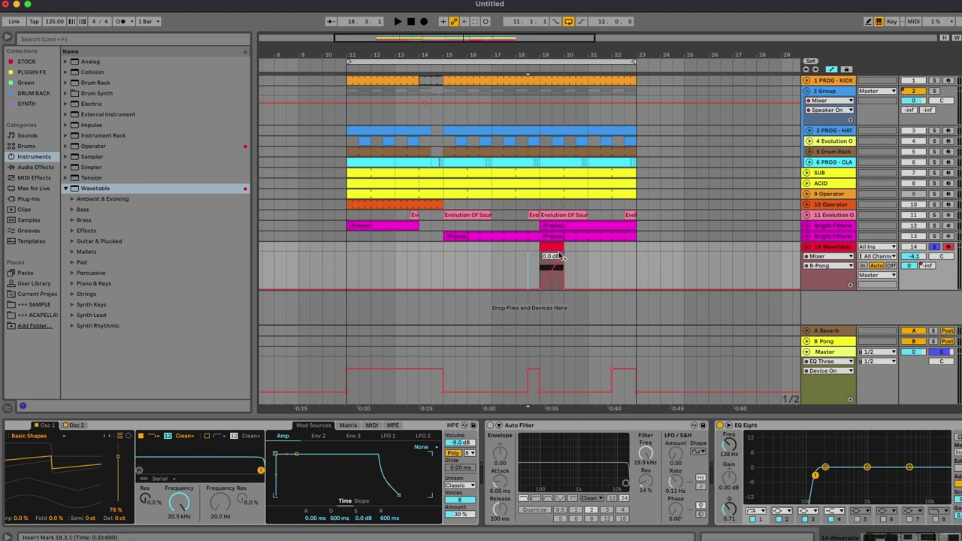
{"action": "key", "text": "space"}
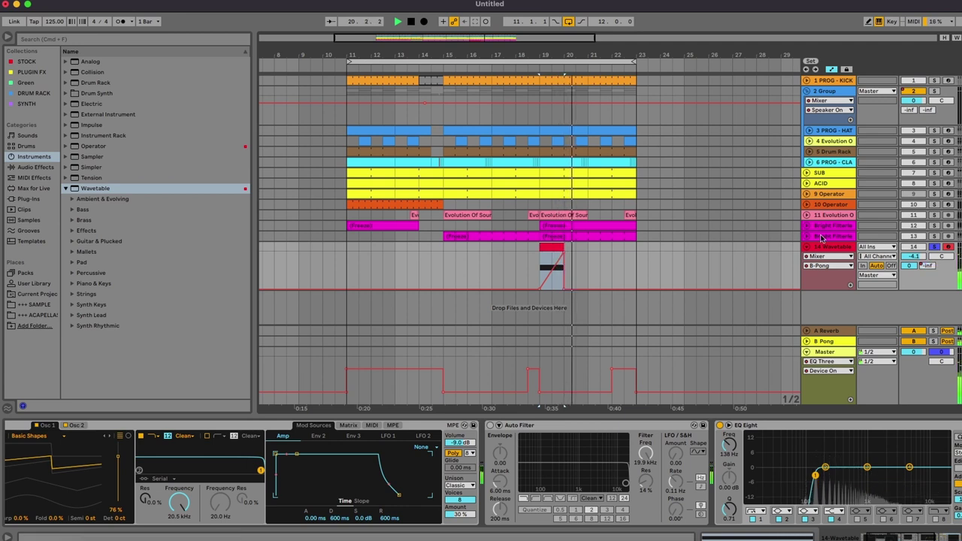
Unsolo the Wavetable track and lower its volume to -5.2 dB.
{"action": "left_click", "coordinate": [933, 247]}
{"action": "left_click", "coordinate": [934, 246]}
{"action": "left_click_drag", "start_coordinate": [913, 256], "coordinate": [913, 264]}
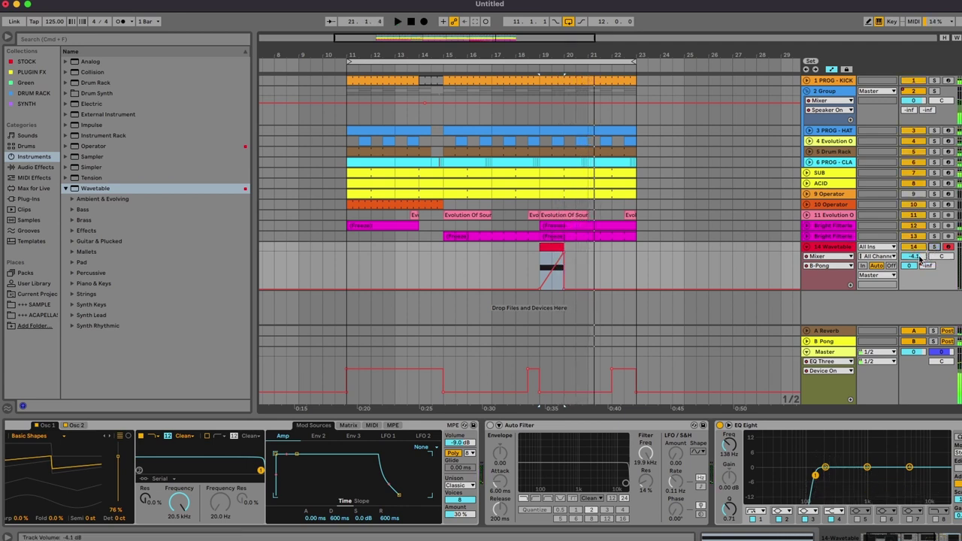
Lower the end point of the Wavetable track's Pong send ramp to -3.0 dB and play from bar 19.
{"action": "left_click", "coordinate": [551, 247]}
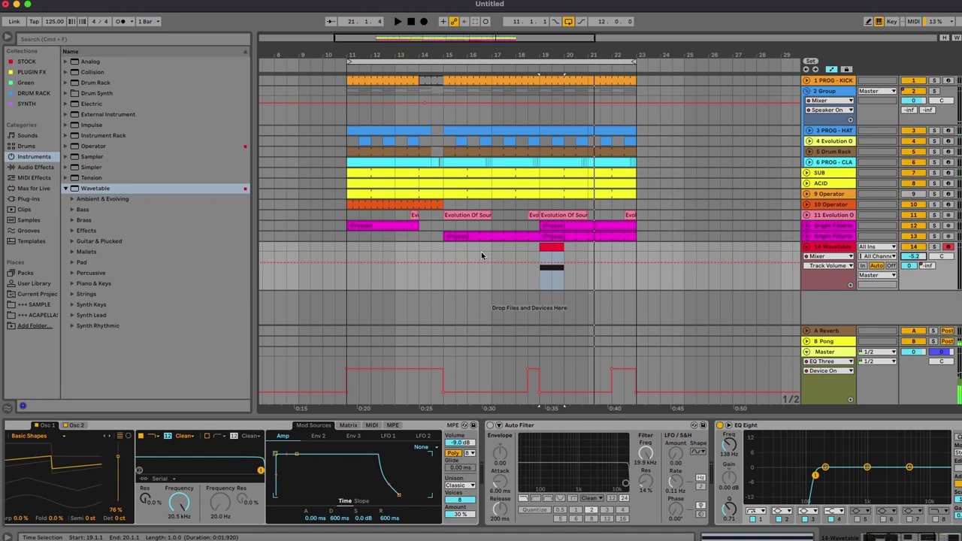
{"action": "left_click", "coordinate": [482, 256]}
{"action": "left_click", "coordinate": [930, 268]}
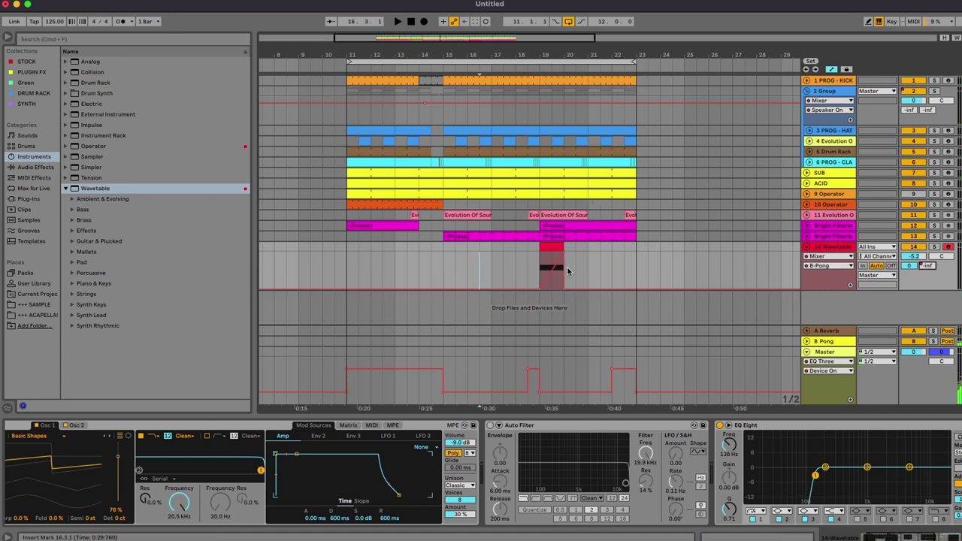
{"action": "left_click_drag", "start_coordinate": [565, 254], "coordinate": [564, 260]}
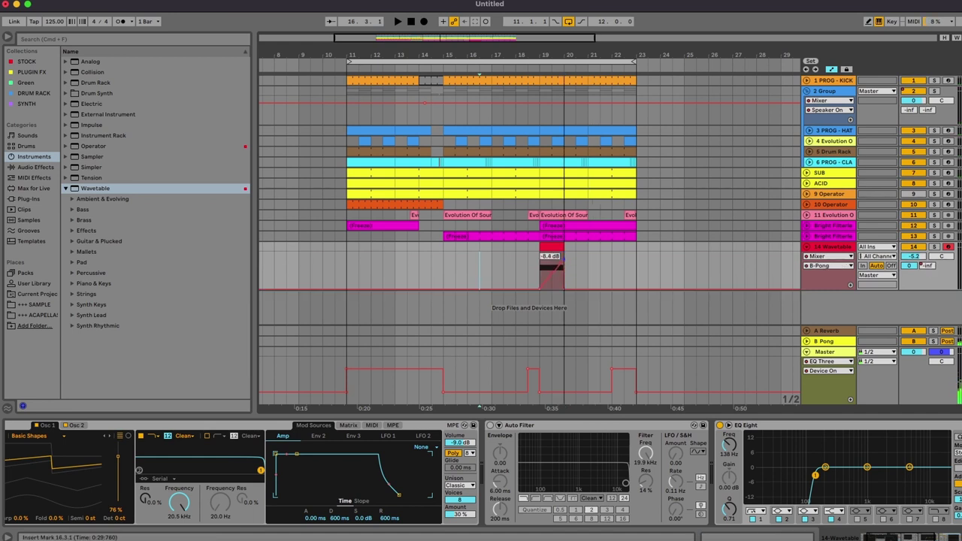
{"action": "left_click", "coordinate": [538, 255]}
{"action": "key", "text": "space"}
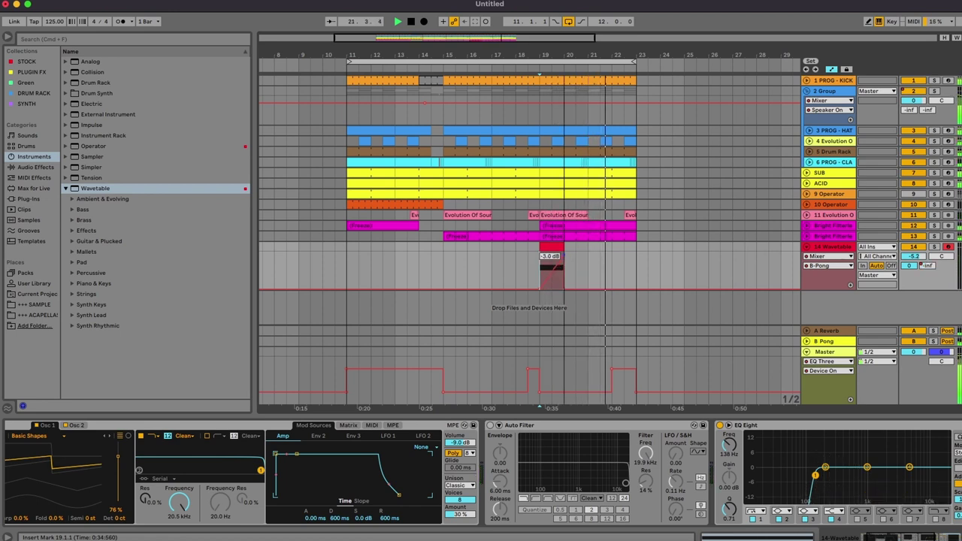
Move the Wavetable clip to the start of bar 15 and briefly mute the ACID track during playback to compare.
{"action": "left_click_drag", "start_coordinate": [557, 248], "coordinate": [361, 249]}
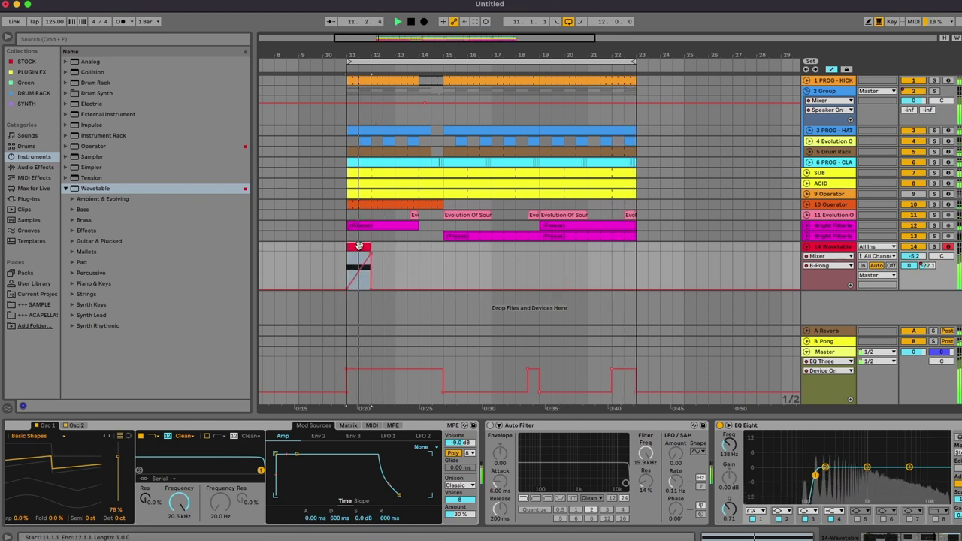
{"action": "left_click_drag", "start_coordinate": [360, 247], "coordinate": [456, 254]}
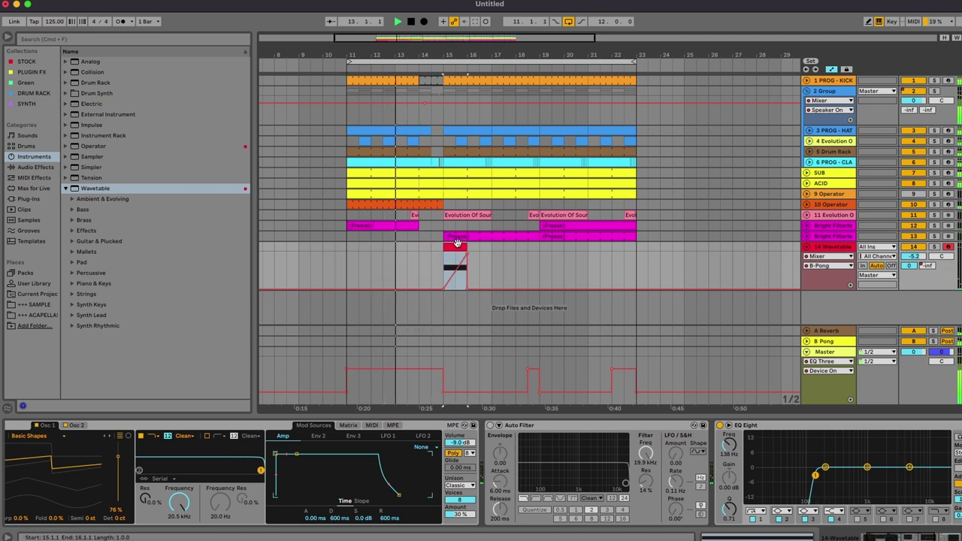
{"action": "left_click", "coordinate": [912, 184]}
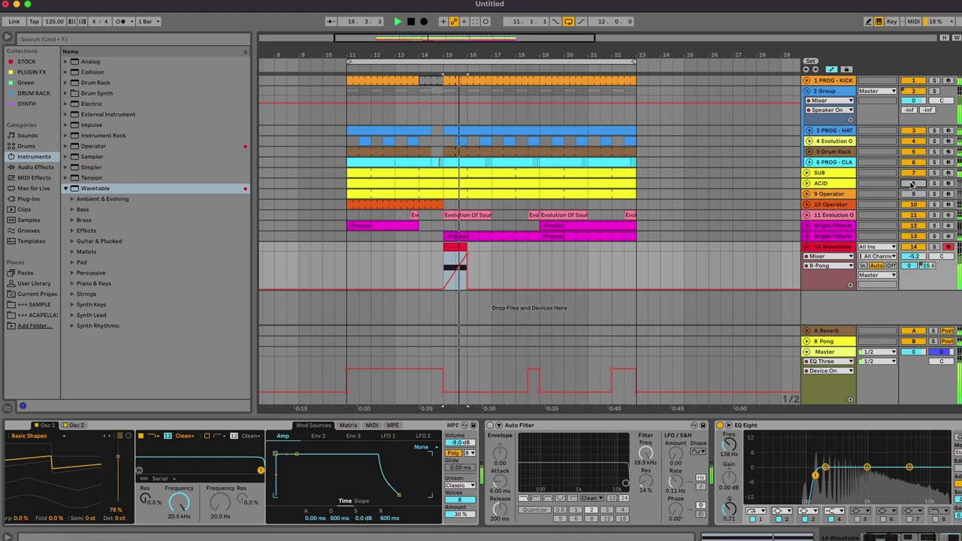
{"action": "left_click", "coordinate": [913, 183]}
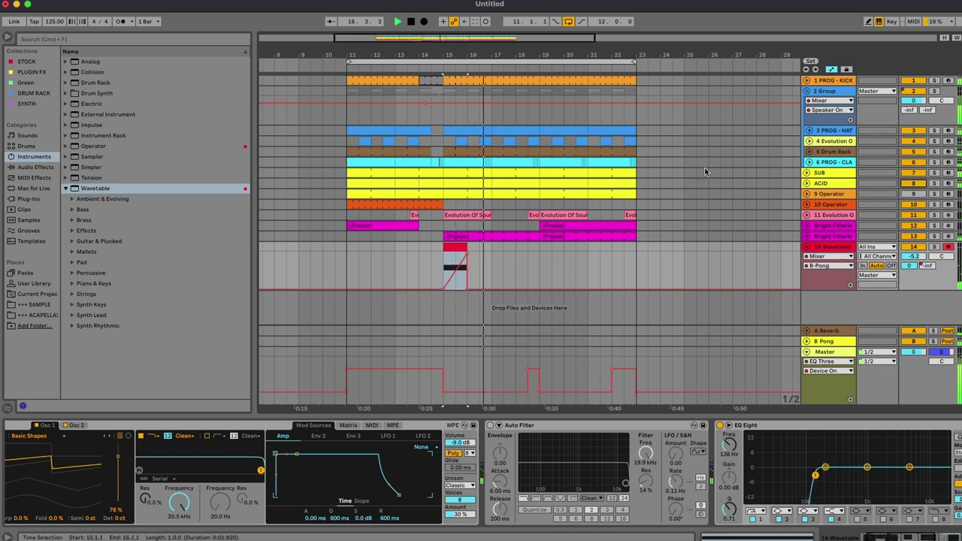
Raise the Wavetable track's volume to 1.5 dB, and automate the ACID track's Speaker On to off throughout bar 15.
{"action": "left_click_drag", "start_coordinate": [914, 260], "coordinate": [915, 248]}
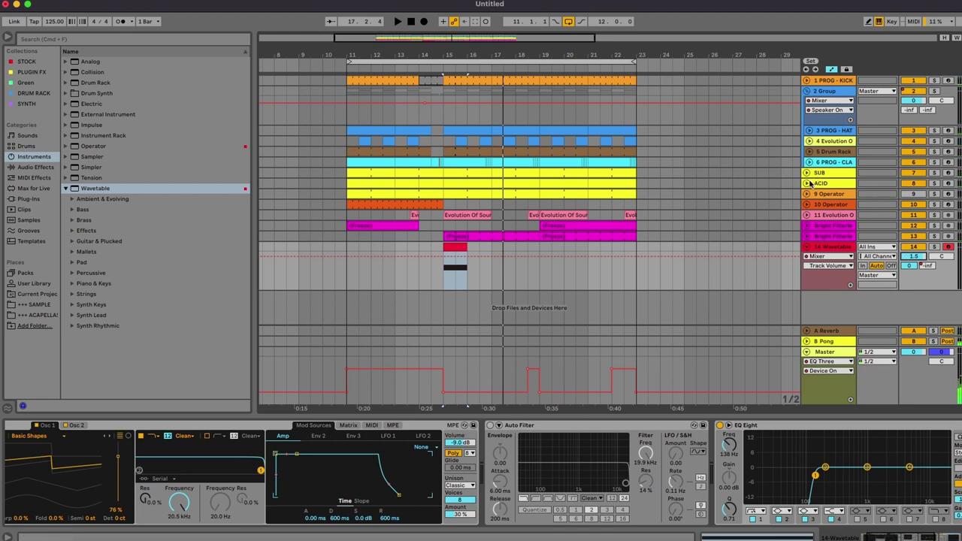
{"action": "left_click", "coordinate": [807, 184]}
{"action": "right_click", "coordinate": [914, 184]}
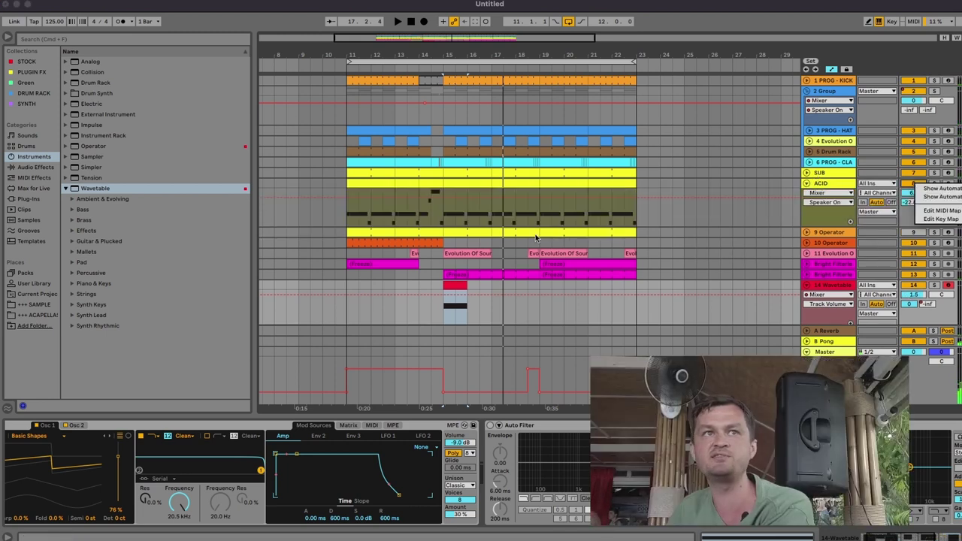
{"action": "left_click", "coordinate": [465, 220]}
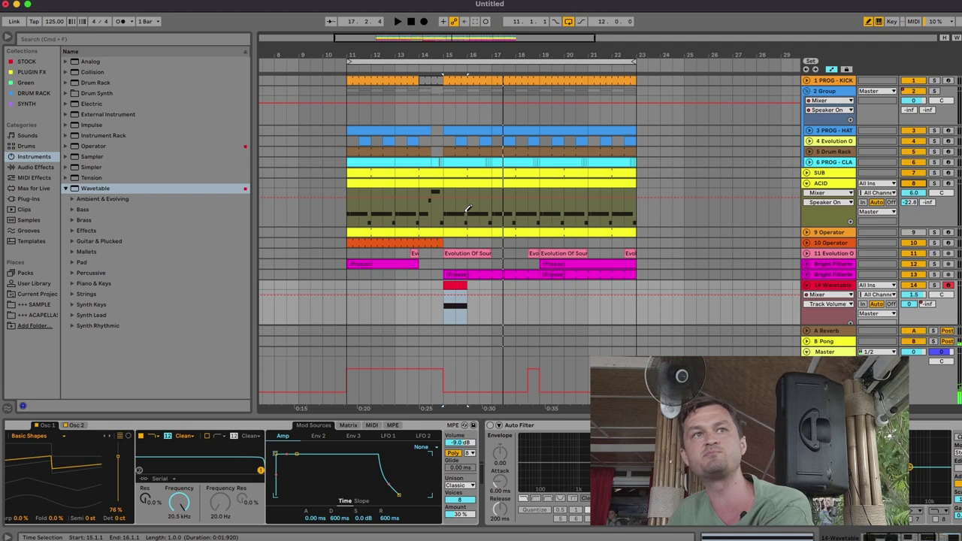
{"action": "left_click_drag", "start_coordinate": [467, 211], "coordinate": [447, 222]}
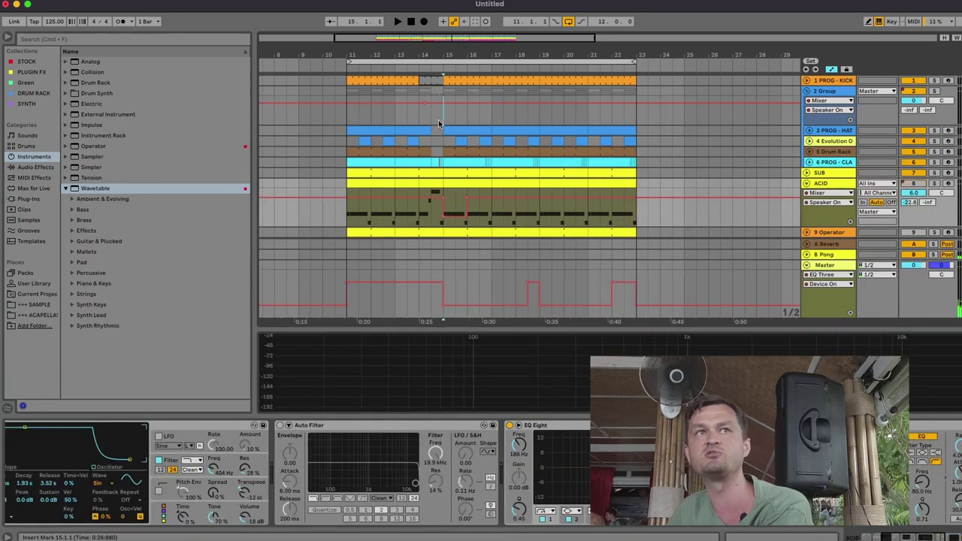
{"action": "left_click", "coordinate": [439, 120]}
{"action": "key", "text": "space"}
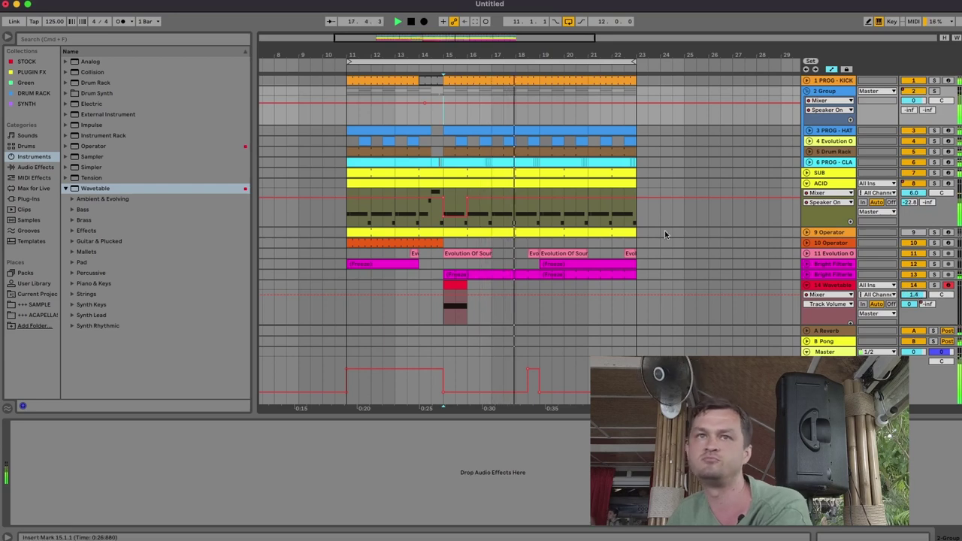
Copy the Wavetable clip from bar 15 to bar 22, the last bar of the loop.
{"action": "left_click", "coordinate": [848, 294]}
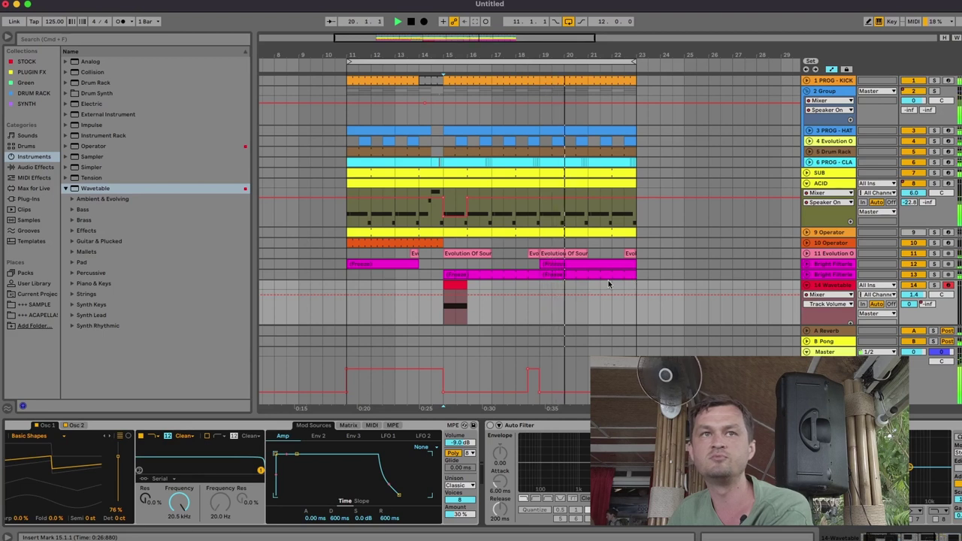
{"action": "left_click", "coordinate": [459, 286]}
{"action": "key", "text": "space"}
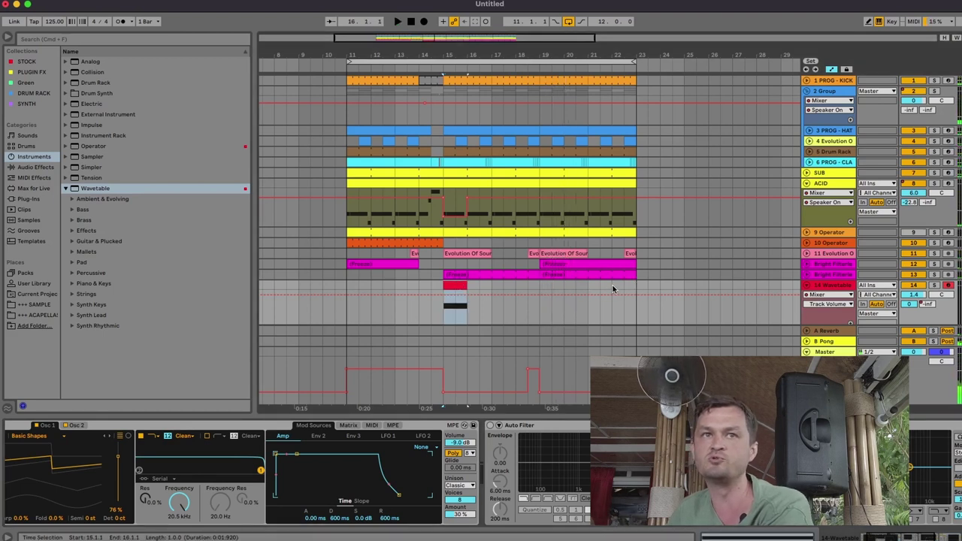
{"action": "left_click_drag", "start_coordinate": [614, 290], "coordinate": [636, 289]}
{"action": "left_click", "coordinate": [455, 286]}
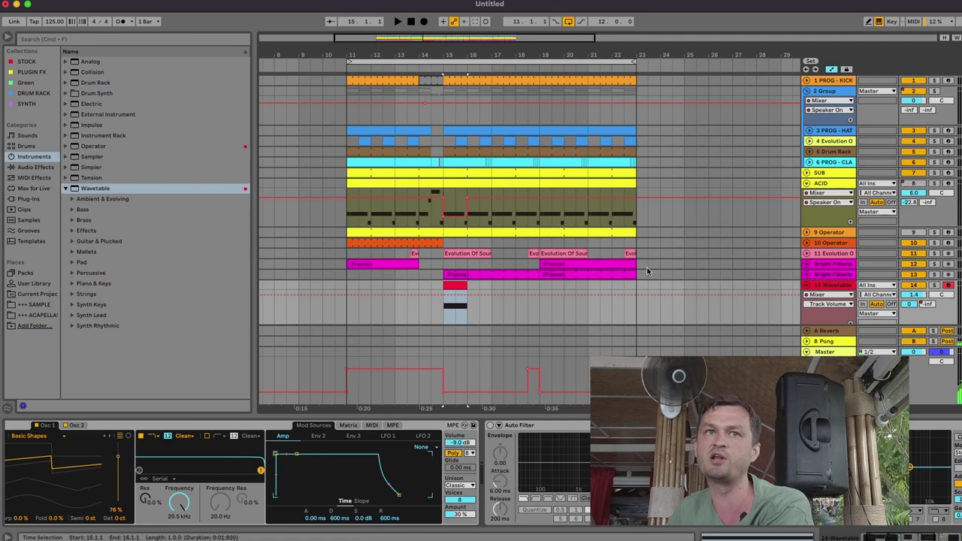
{"action": "left_click", "coordinate": [611, 290]}
{"action": "key", "text": "super+v"}
Open the copied Wavetable clip in bar 22 and enable its scale, set to G Major.
{"action": "double_click", "coordinate": [623, 286]}
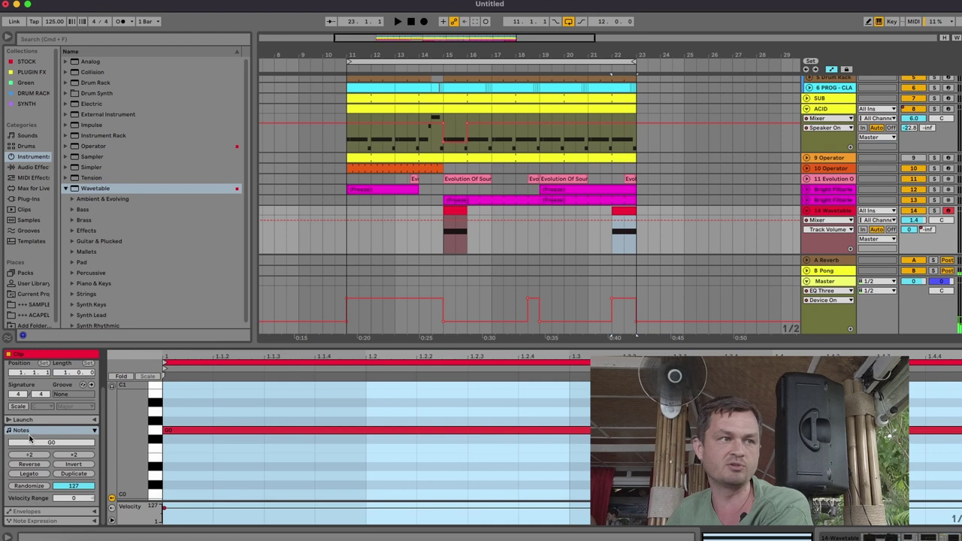
{"action": "left_click", "coordinate": [24, 407]}
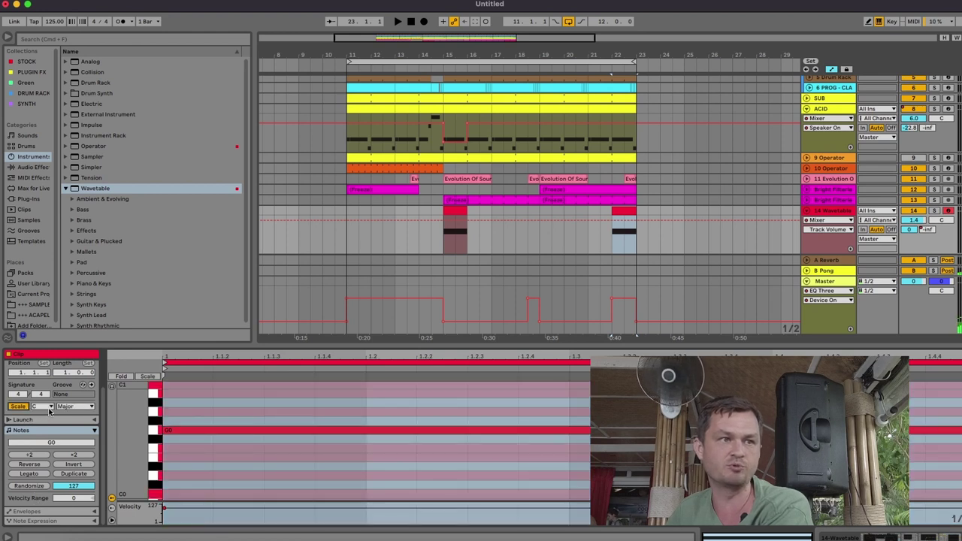
{"action": "left_click", "coordinate": [46, 408]}
{"action": "left_click", "coordinate": [40, 474]}
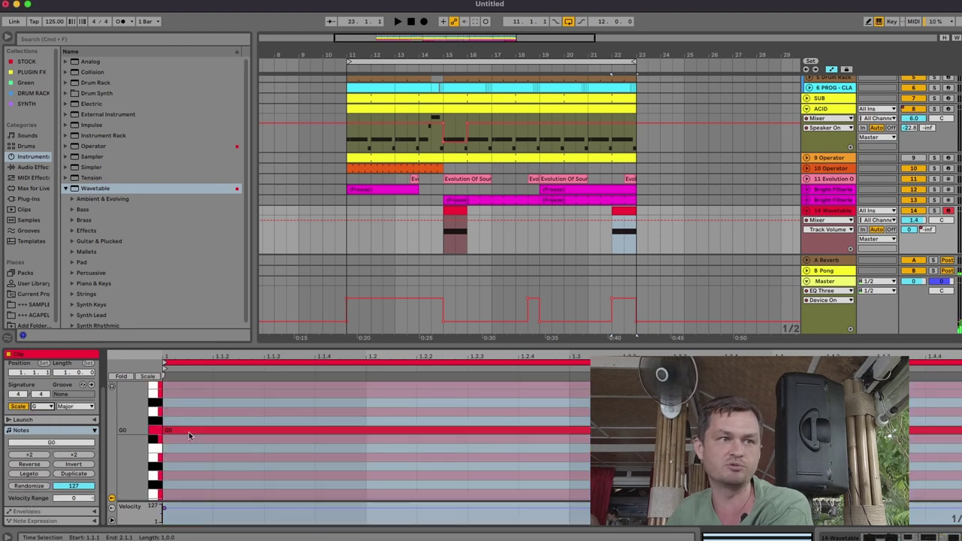
Replace the clip's full-bar note with G0 for the first half and A0 for the second half, and play it.
{"action": "double_click", "coordinate": [191, 432]}
{"action": "scroll", "coordinate": [191, 431], "scroll_direction": "up", "scroll_amount": 2}
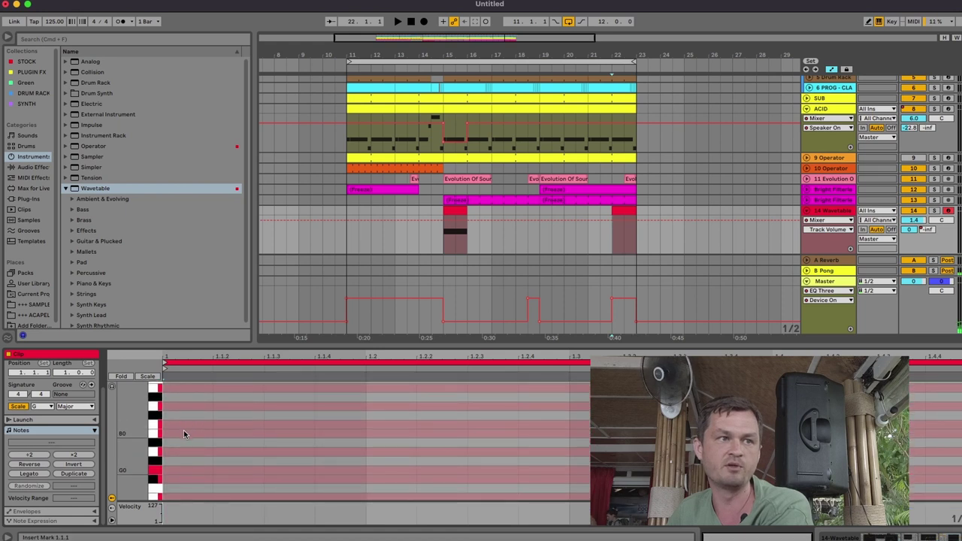
{"action": "double_click", "coordinate": [200, 471]}
{"action": "left_click_drag", "start_coordinate": [212, 470], "coordinate": [580, 453]}
{"action": "key", "text": "space"}
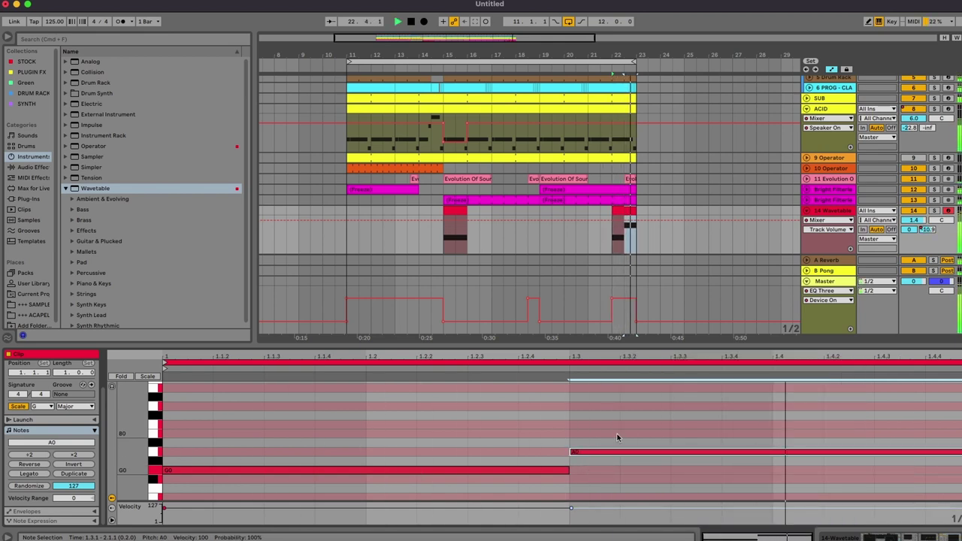
Lower Wavetable's first filter frequency to 2.53 kHz while the arrangement plays.
{"action": "key", "text": "space"}
{"action": "left_click", "coordinate": [841, 216]}
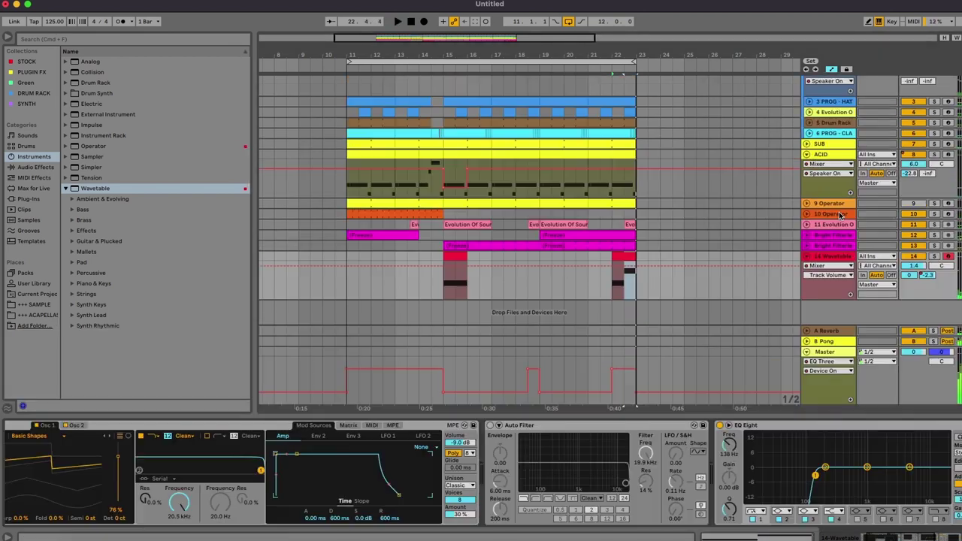
{"action": "key", "text": "space"}
{"action": "left_click_drag", "start_coordinate": [181, 503], "coordinate": [181, 537]}
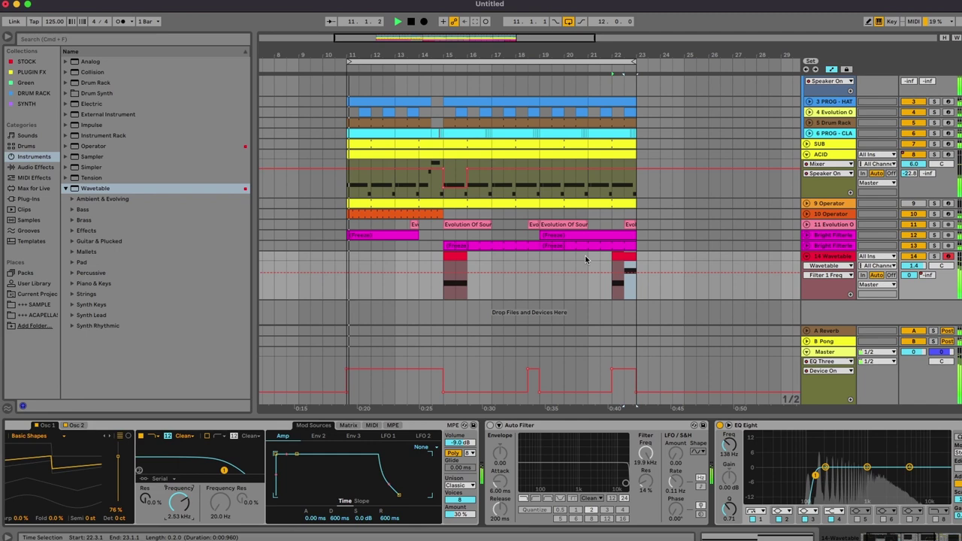
{"action": "key", "text": "space"}
Transpose both notes of the Wavetable clip in bar 22 up one octave to G1 and A1, and play the clip.
{"action": "double_click", "coordinate": [624, 257]}
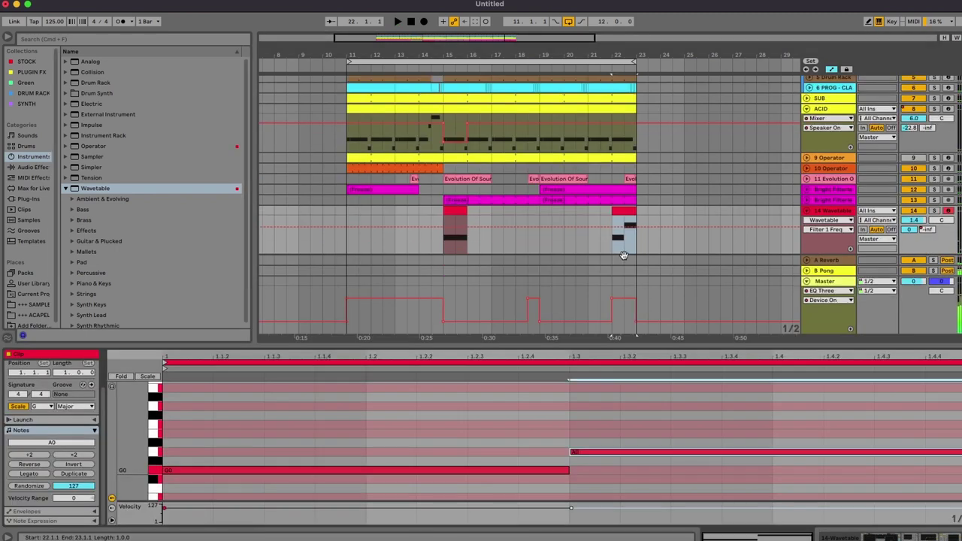
{"action": "key", "text": "super+z"}
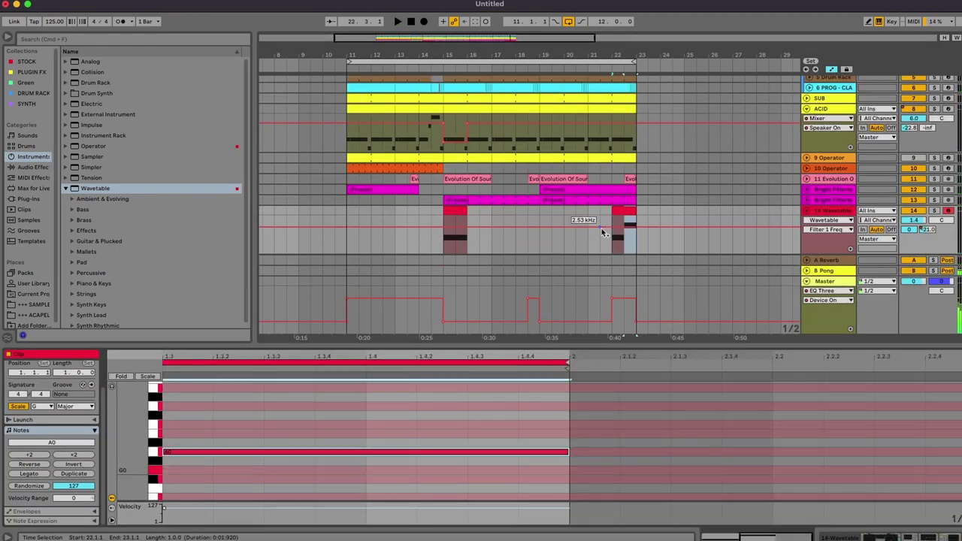
{"action": "left_click", "coordinate": [619, 211]}
{"action": "left_click", "coordinate": [520, 454]}
{"action": "key", "text": "super+a"}
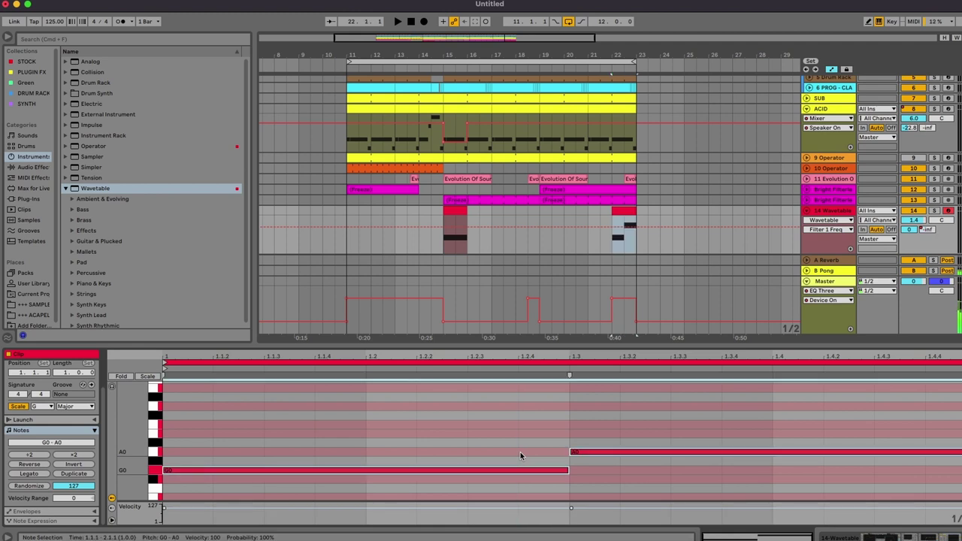
{"action": "key", "text": "shift+Up"}
{"action": "key", "text": "space"}
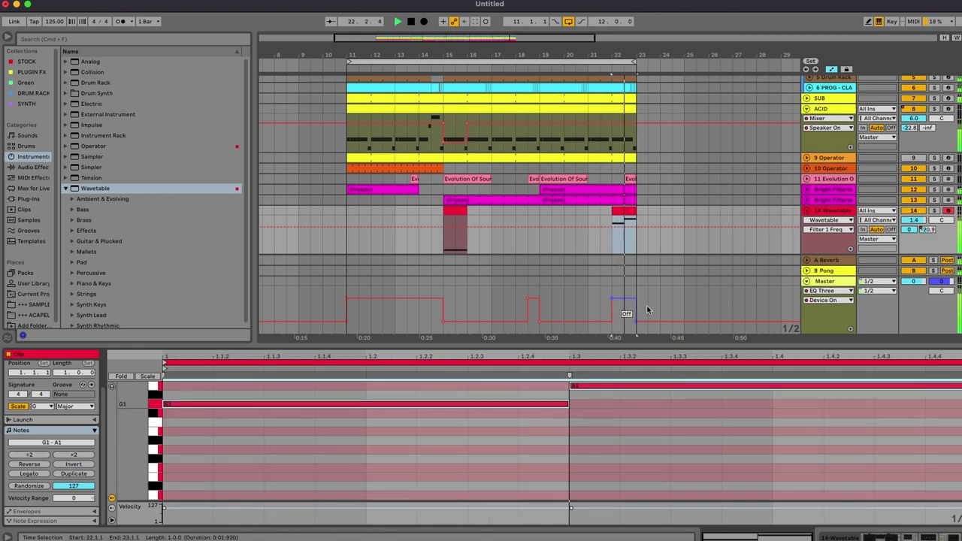
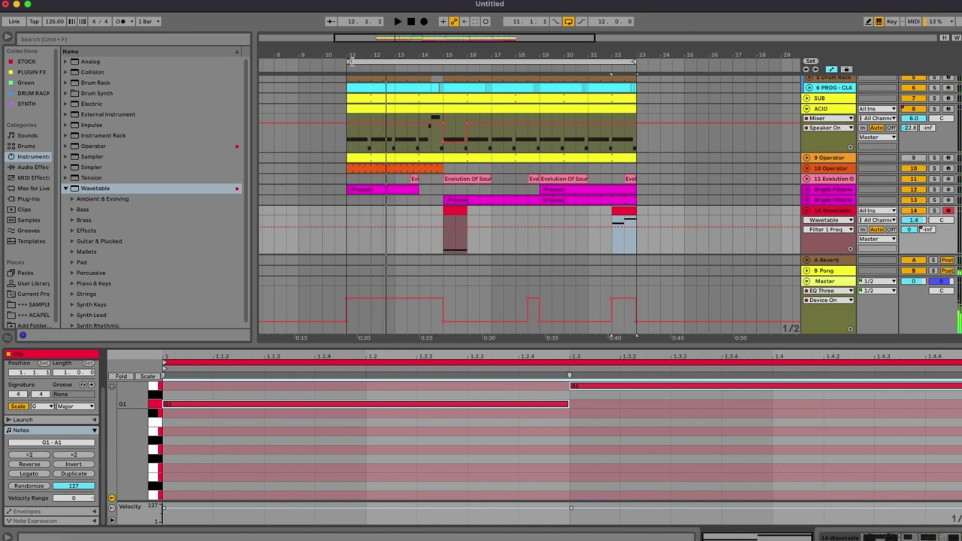
Move the arrangement loop's start to bar 15 so it spans eight bars, and play the loop.
{"action": "left_click_drag", "start_coordinate": [352, 62], "coordinate": [446, 56]}
{"action": "left_click", "coordinate": [623, 210]}
{"action": "key", "text": "space"}
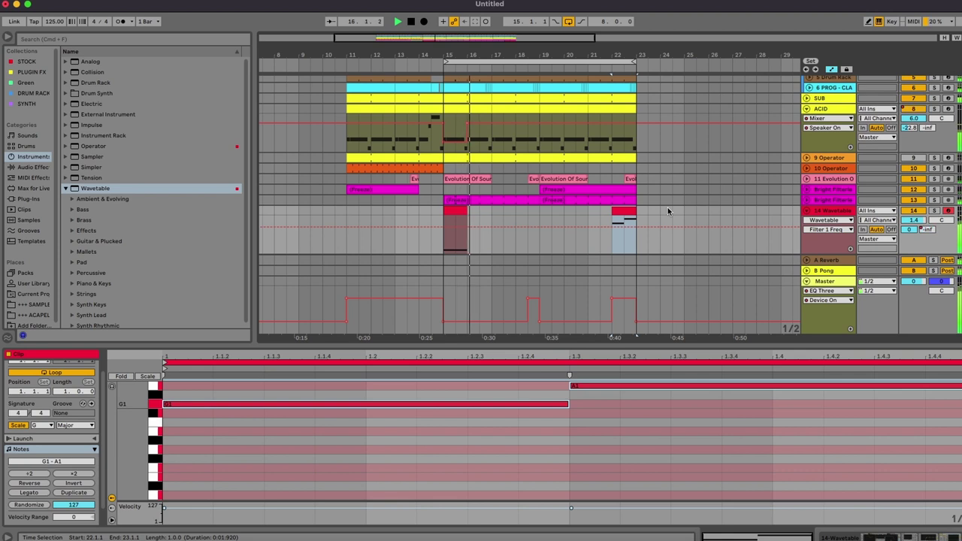
Lower the end peaks of the B-Pong send automation ramps on the Wavetable clips in bars 15 and 22.
{"action": "left_click", "coordinate": [922, 228]}
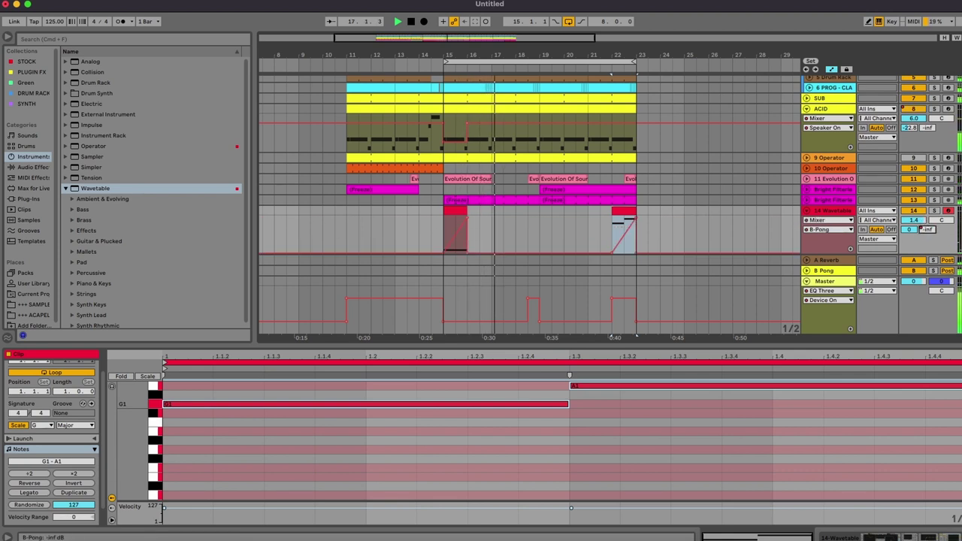
{"action": "left_click", "coordinate": [508, 244]}
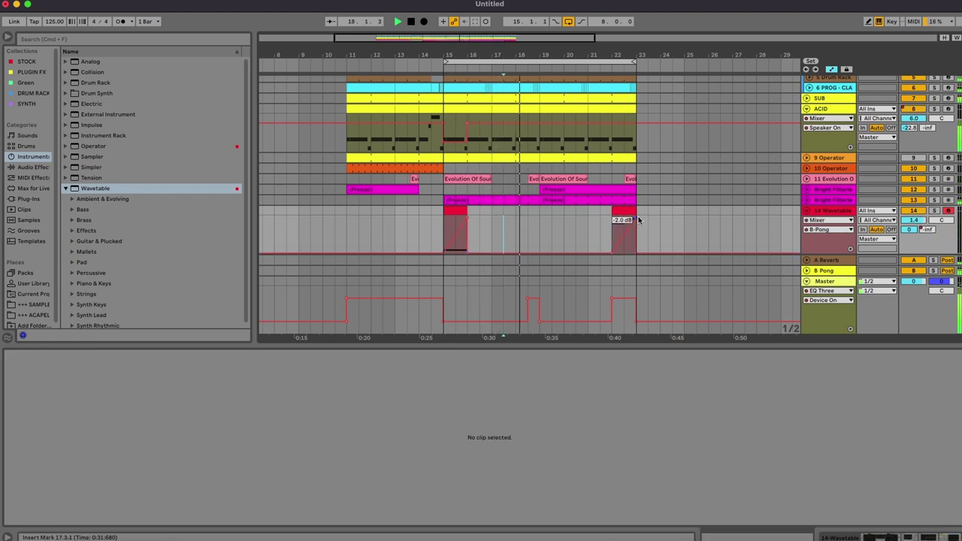
{"action": "left_click_drag", "start_coordinate": [467, 216], "coordinate": [468, 231]}
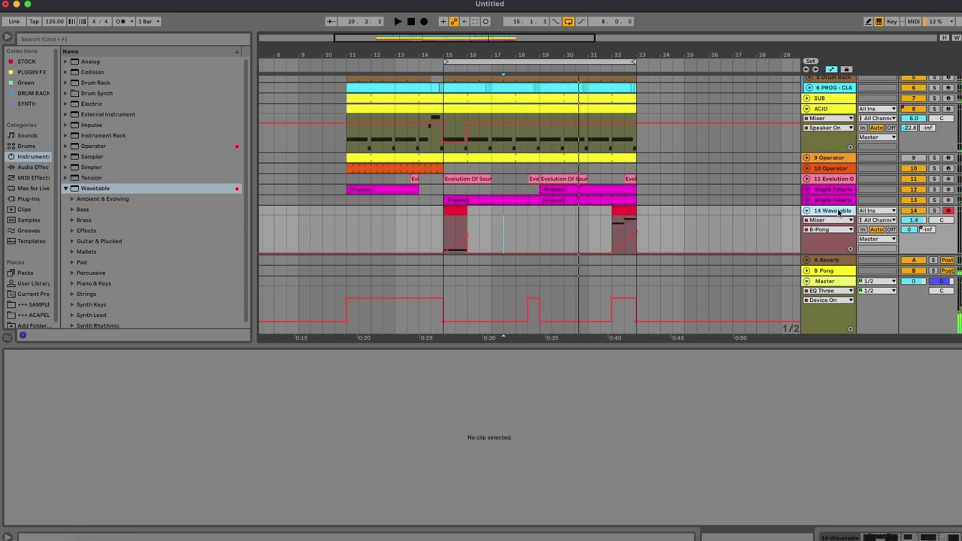
Duplicate the Wavetable track as an empty copy, with its reverb send at -inf and its volume at 4.4 dB.
{"action": "key", "text": "super+d"}
{"action": "left_click_drag", "start_coordinate": [652, 216], "coordinate": [434, 208]}
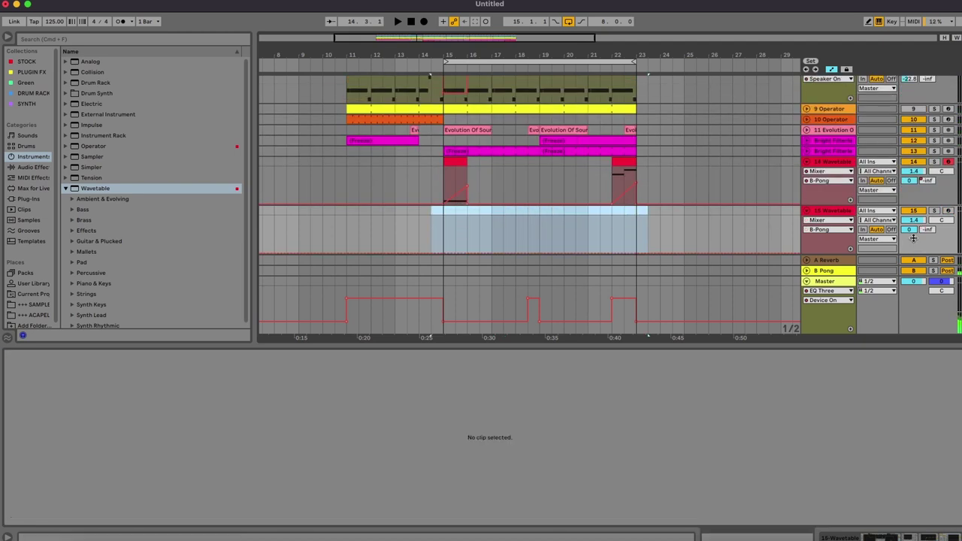
{"action": "double_click", "coordinate": [912, 232]}
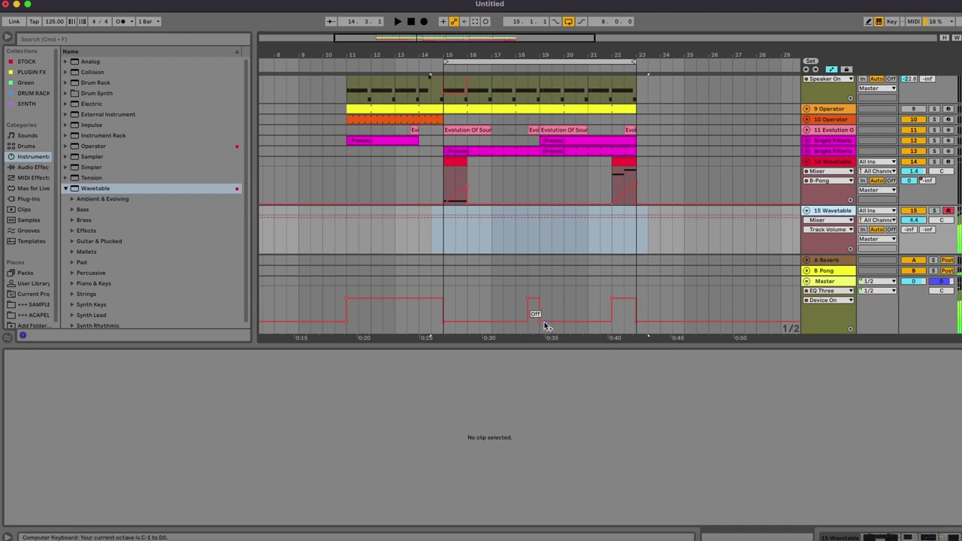
On the copied Wavetable track, lower the first filter frequency to 1.11 kHz and add the Minor Scale preset with base A.
{"action": "double_click", "coordinate": [840, 214]}
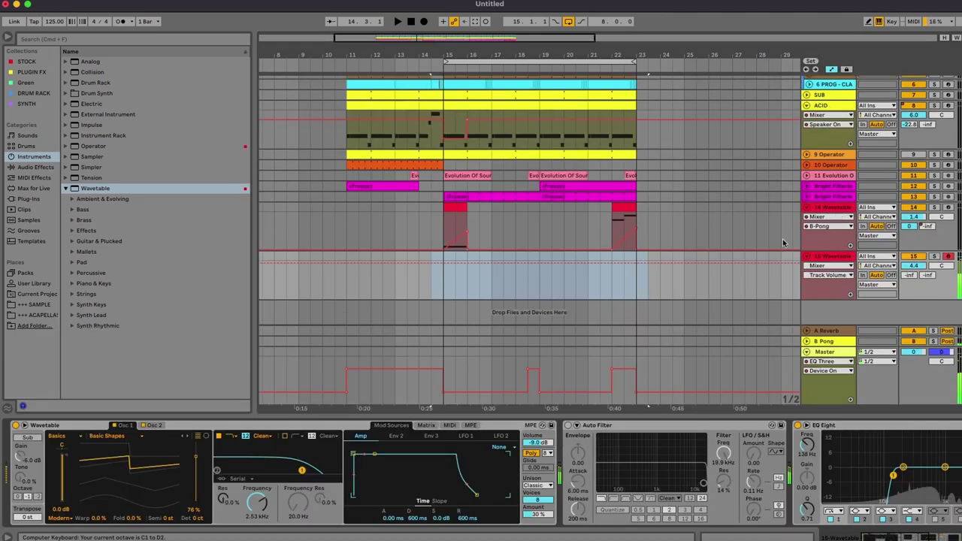
{"action": "mouse_move", "coordinate": [257, 502]}
{"action": "left_mouse_down"}
{"action": "mouse_move", "coordinate": [257, 524]}
{"action": "mouse_move", "coordinate": [257, 453]}
{"action": "mouse_move", "coordinate": [257, 490]}
{"action": "left_mouse_up"}
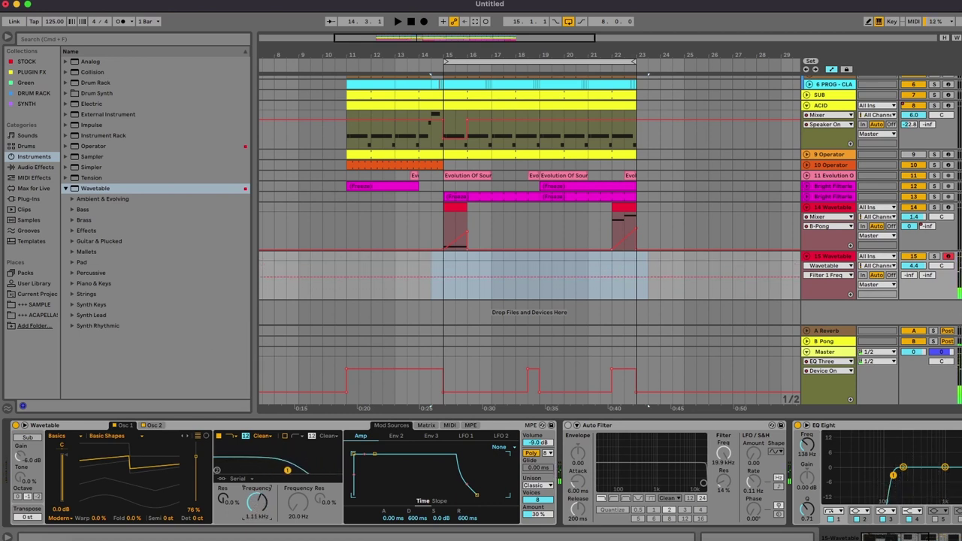
{"action": "left_click", "coordinate": [43, 178]}
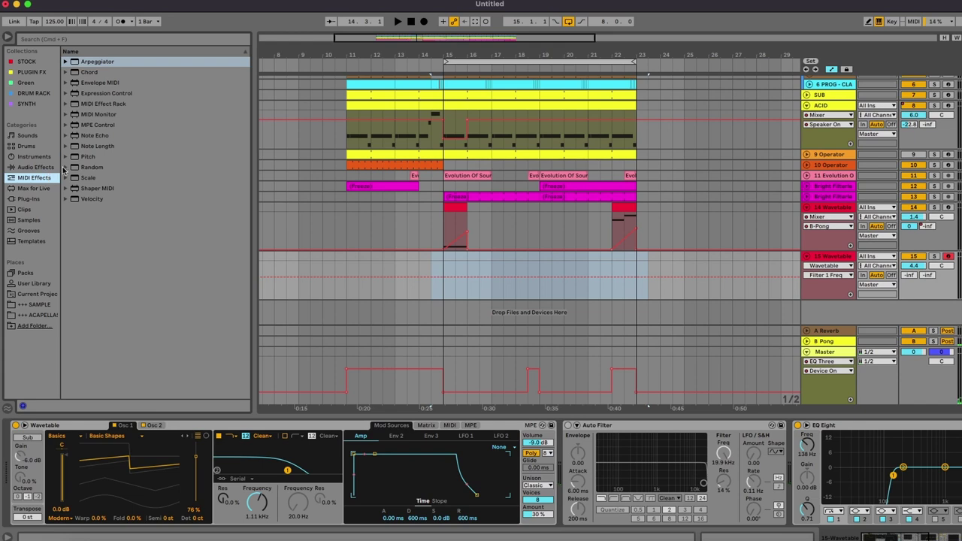
{"action": "left_click", "coordinate": [65, 178]}
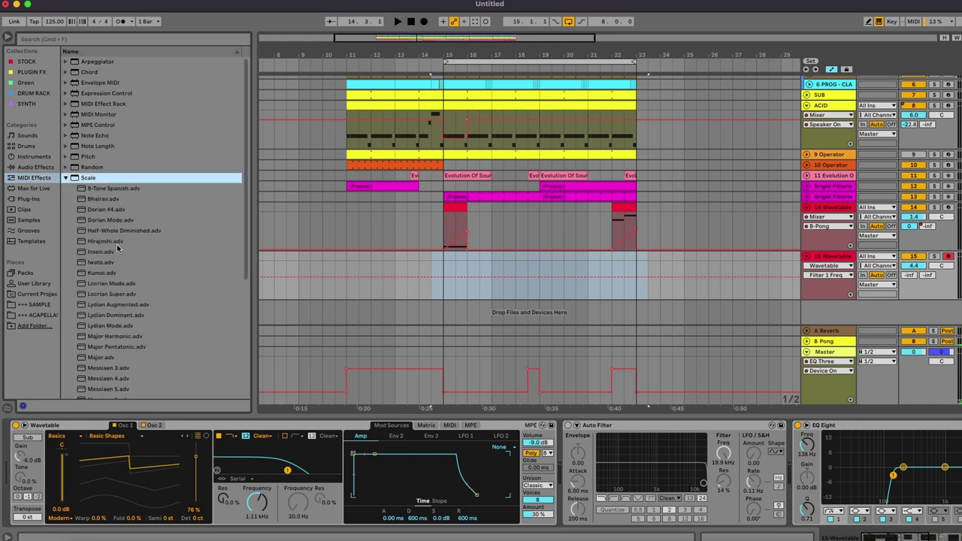
{"action": "scroll", "coordinate": [121, 256], "scroll_direction": "down", "scroll_amount": 5}
{"action": "double_click", "coordinate": [100, 385]}
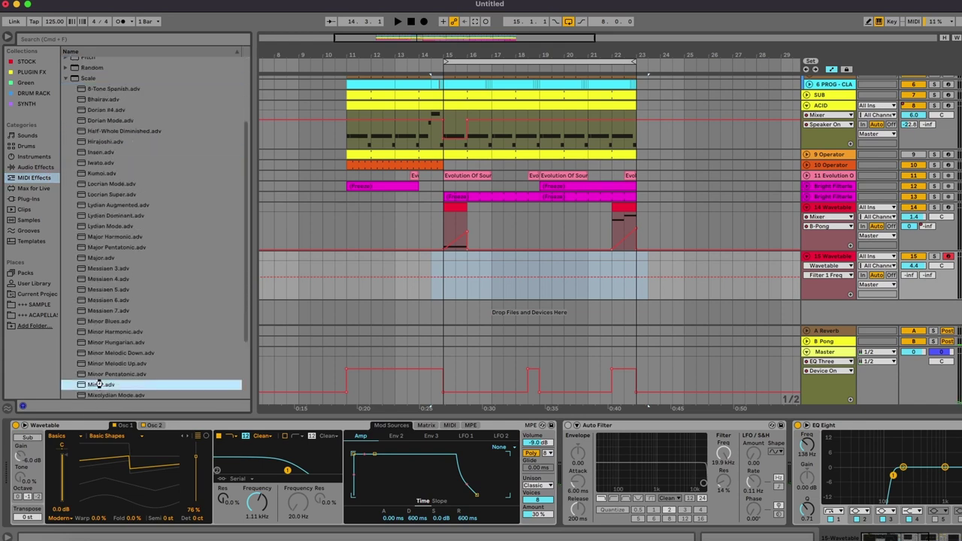
{"action": "left_click_drag", "start_coordinate": [120, 449], "coordinate": [121, 413]}
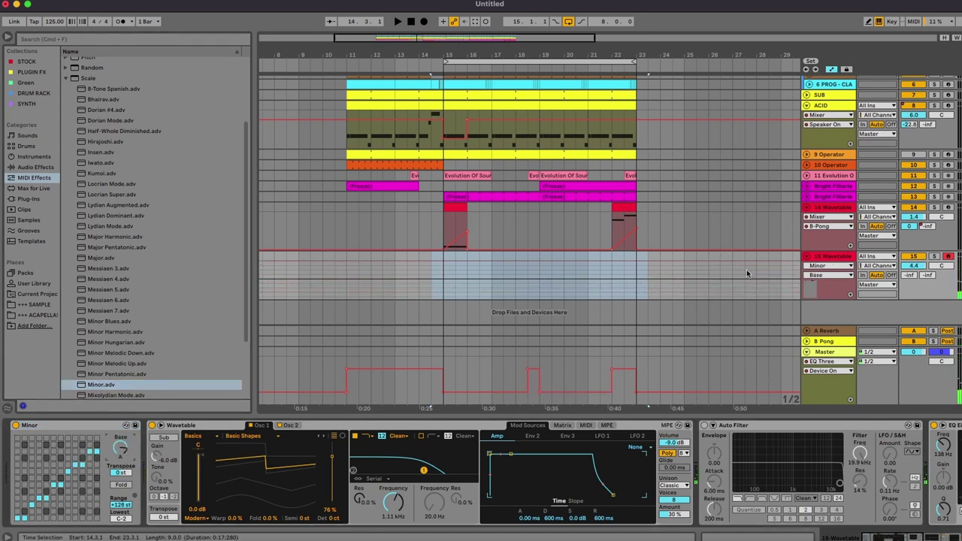
Mute the original Wavetable track and rehearse over the loop, sweeping the copy's first filter frequency to 10.6 kHz and down to 118 Hz.
{"action": "left_click", "coordinate": [922, 206]}
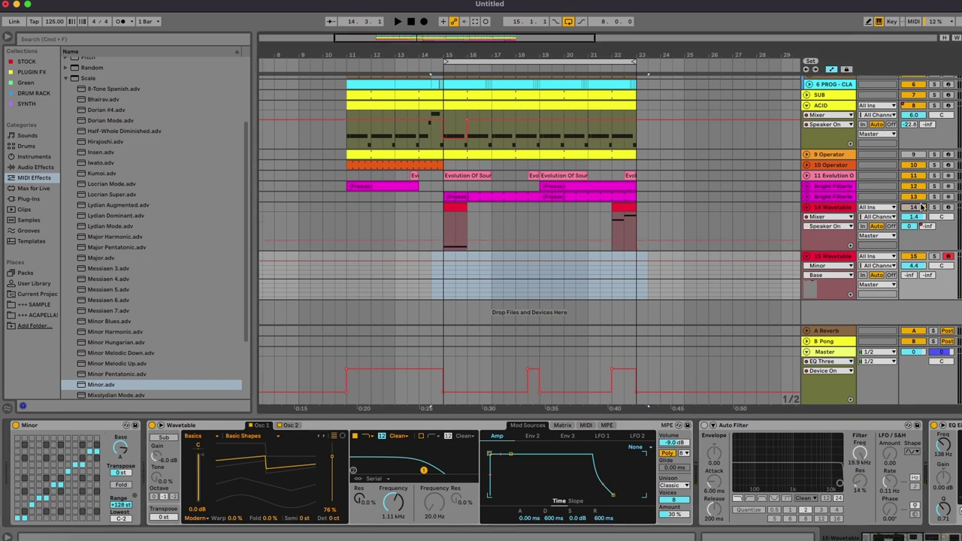
{"action": "key", "text": "space"}
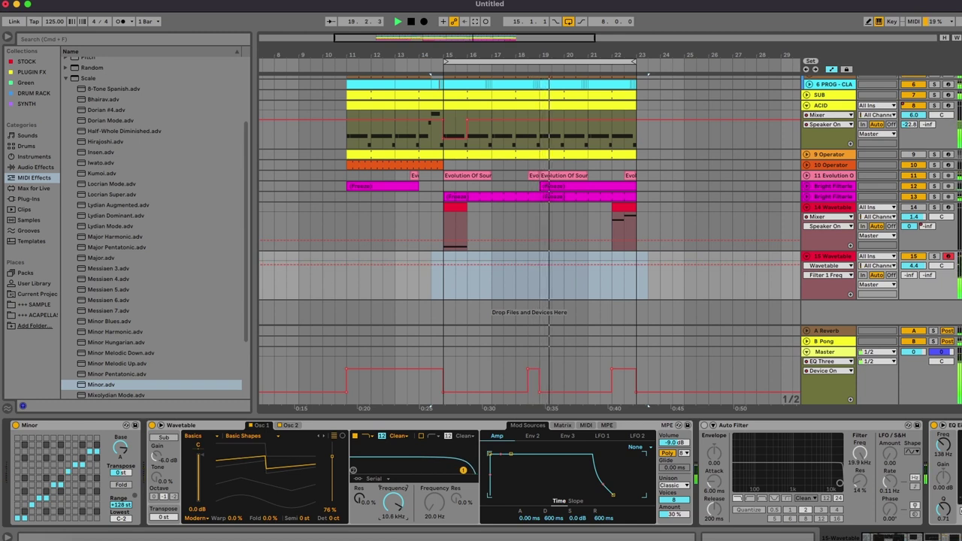
{"action": "key", "text": "space"}
{"action": "key", "text": "space"}
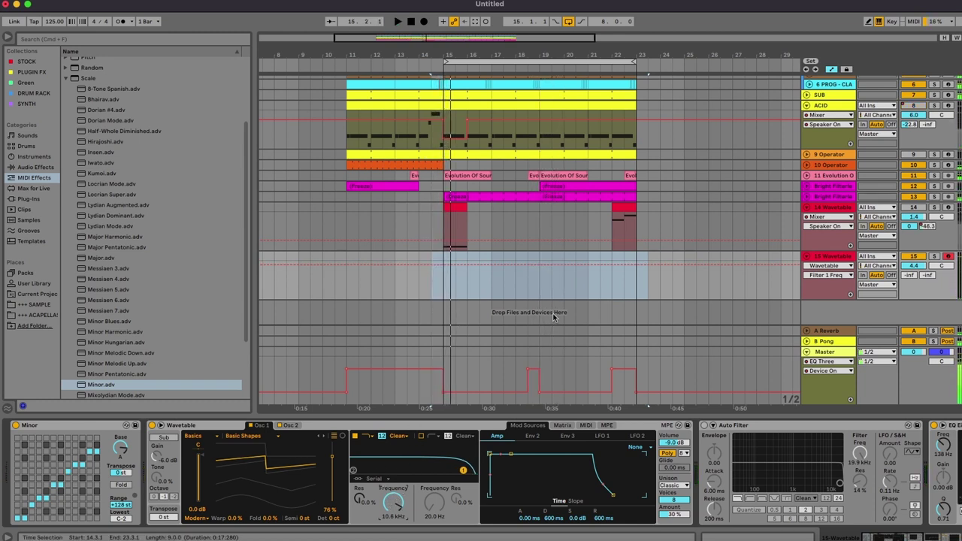
{"action": "key", "text": "space"}
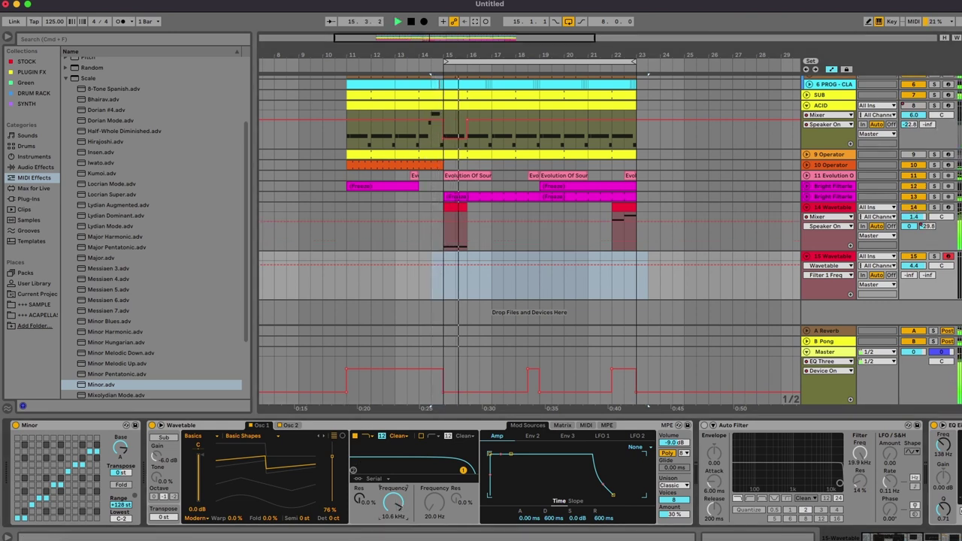
{"action": "left_click_drag", "start_coordinate": [399, 506], "coordinate": [393, 525]}
{"action": "key", "text": "space"}
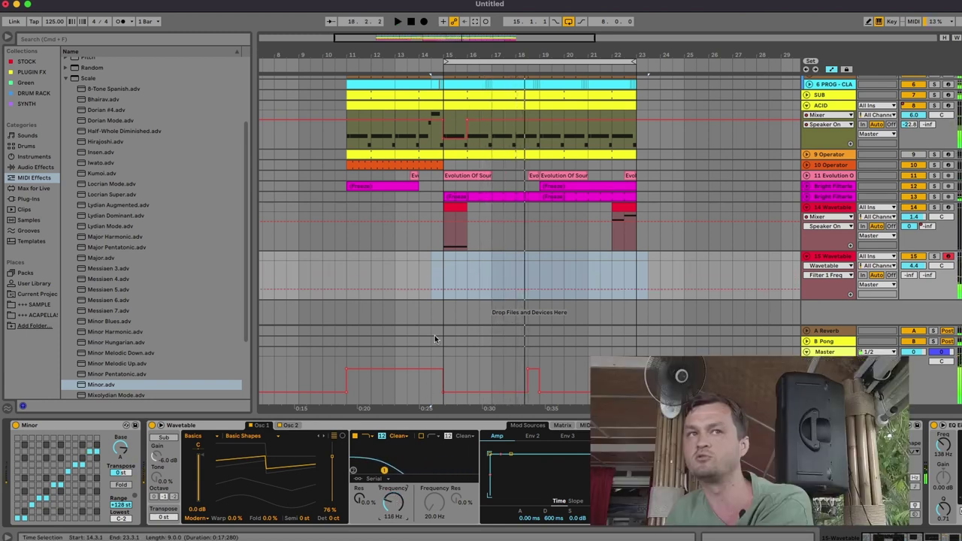
Set the copy's first filter frequency to 6.11 kHz and record repeated G1 notes while sweeping the filter down to about 150 Hz.
{"action": "left_click", "coordinate": [442, 257]}
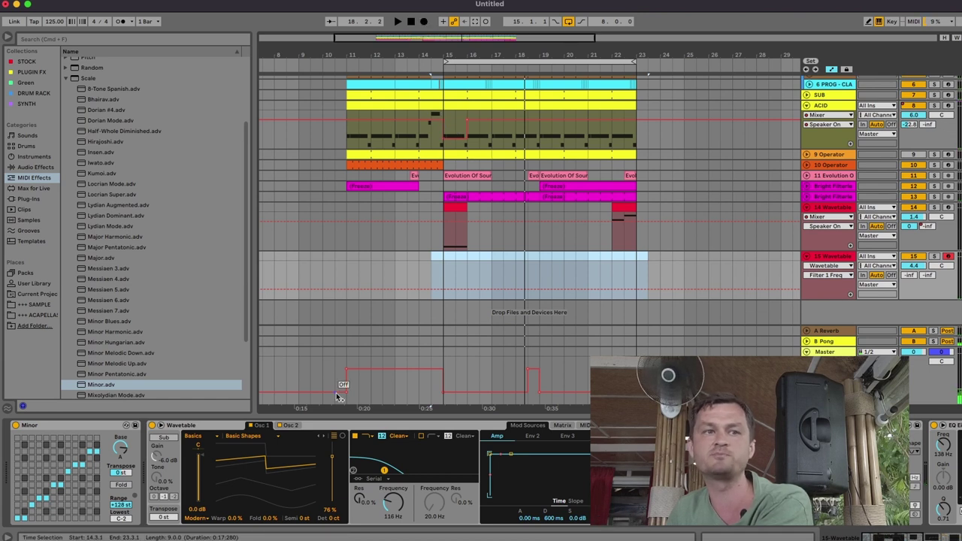
{"action": "left_click_drag", "start_coordinate": [396, 503], "coordinate": [389, 504]}
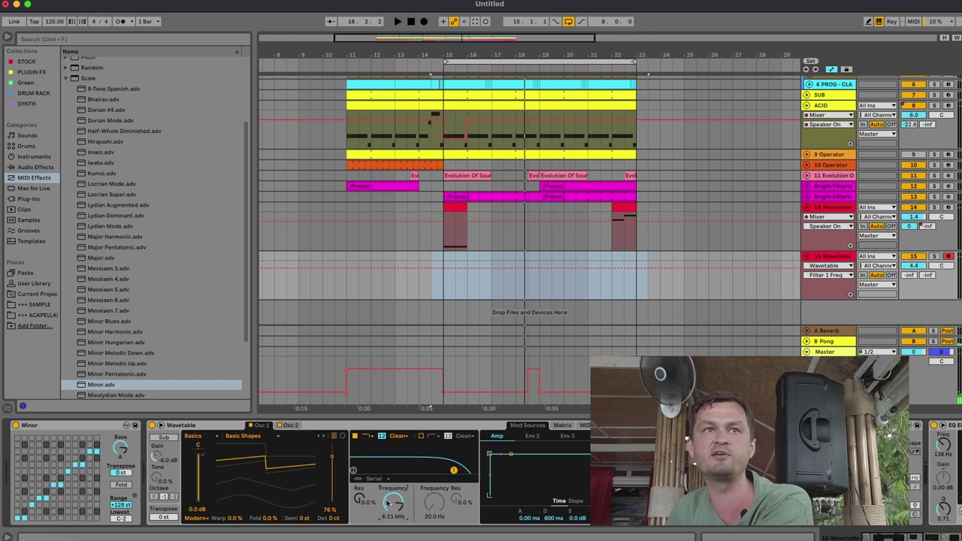
{"action": "left_click", "coordinate": [424, 22]}
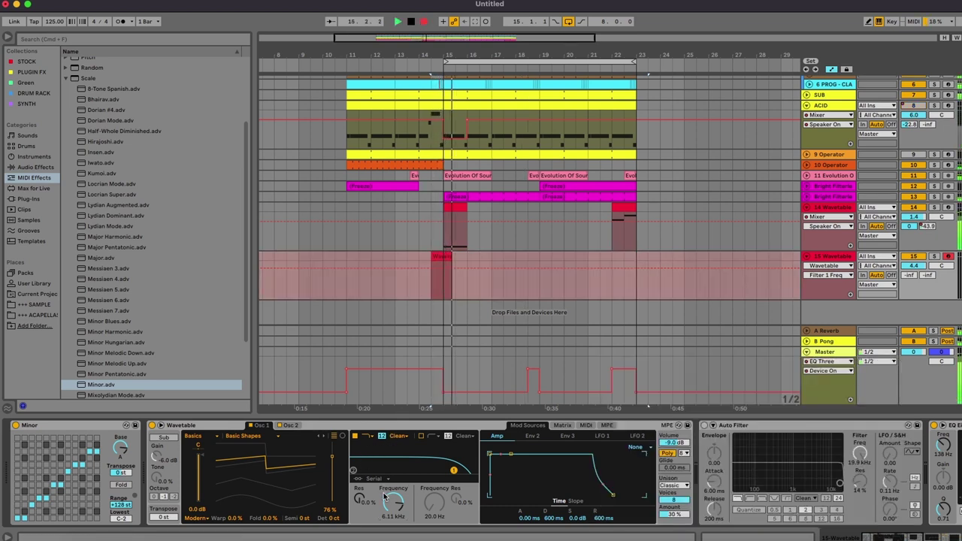
{"action": "left_click_drag", "start_coordinate": [393, 501], "coordinate": [393, 540]}
{"action": "key", "text": "space"}
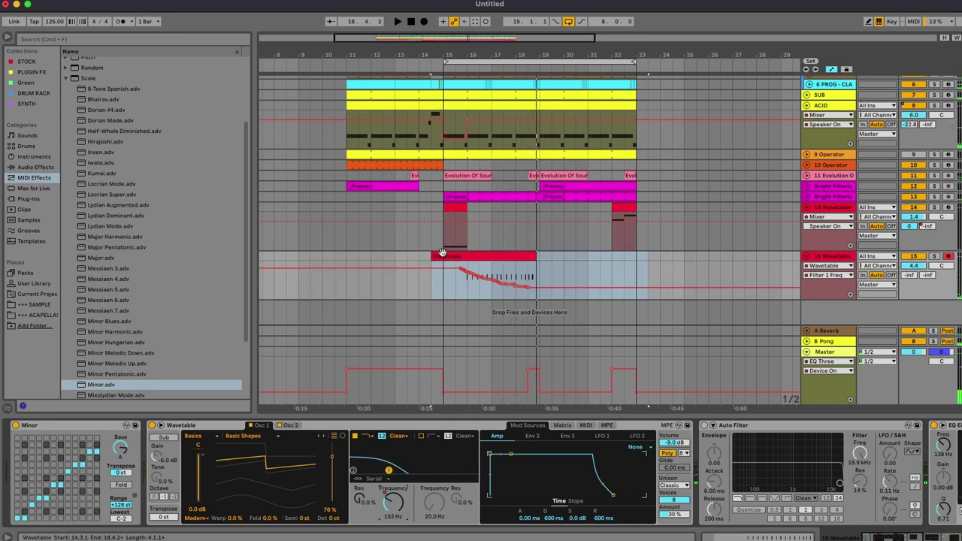
Trim the recorded Wavetable clip to run from bar 16 to bar 19, and play it.
{"action": "left_click_drag", "start_coordinate": [437, 256], "coordinate": [464, 257]}
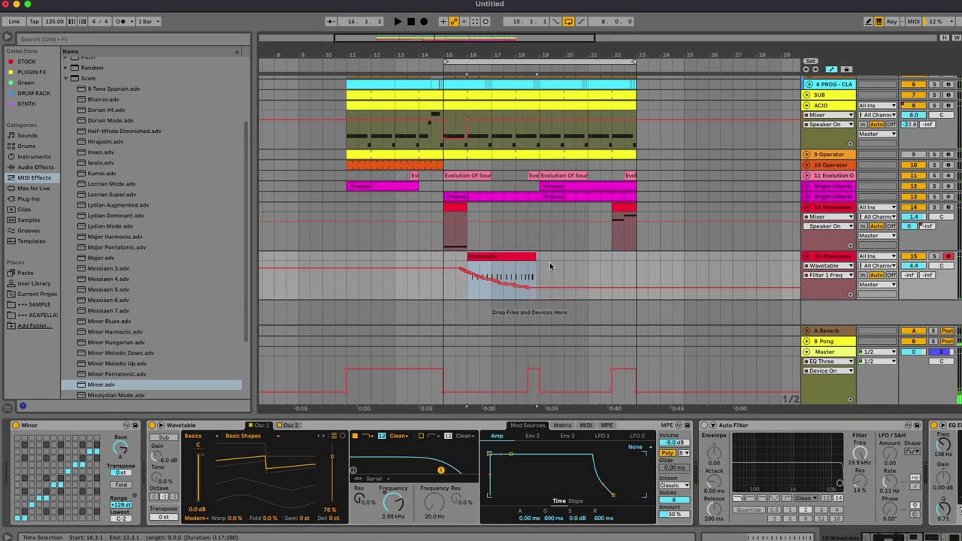
{"action": "left_click_drag", "start_coordinate": [540, 258], "coordinate": [467, 260]}
{"action": "key", "text": "space"}
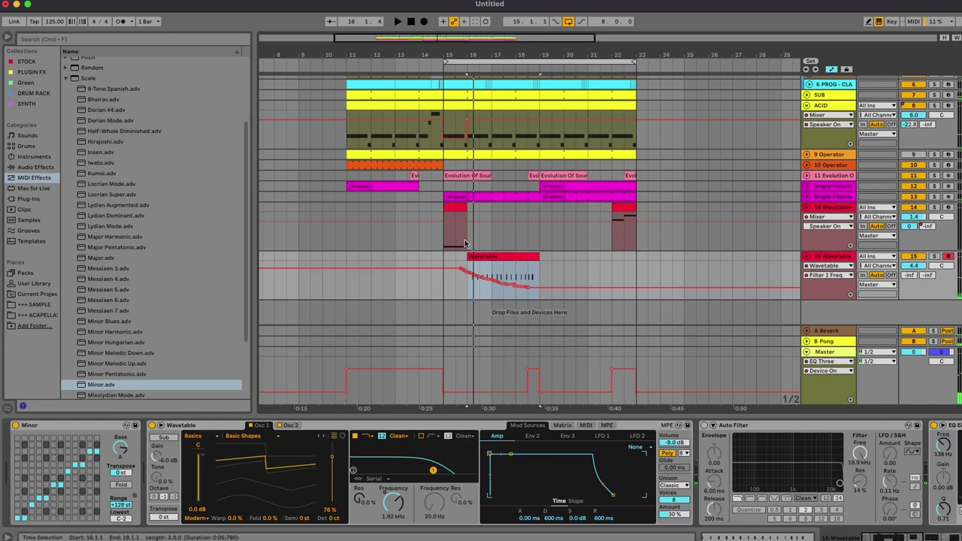
Align the recorded clip's first three G1 notes to 1.1.1, 1.1.4 and 1.2.3, lengthening the second to a sixteenth.
{"action": "left_click_drag", "start_coordinate": [486, 51], "coordinate": [478, 63]}
{"action": "double_click", "coordinate": [396, 263]}
{"action": "left_click_drag", "start_coordinate": [170, 352], "coordinate": [169, 441]}
{"action": "left_click", "coordinate": [169, 441]}
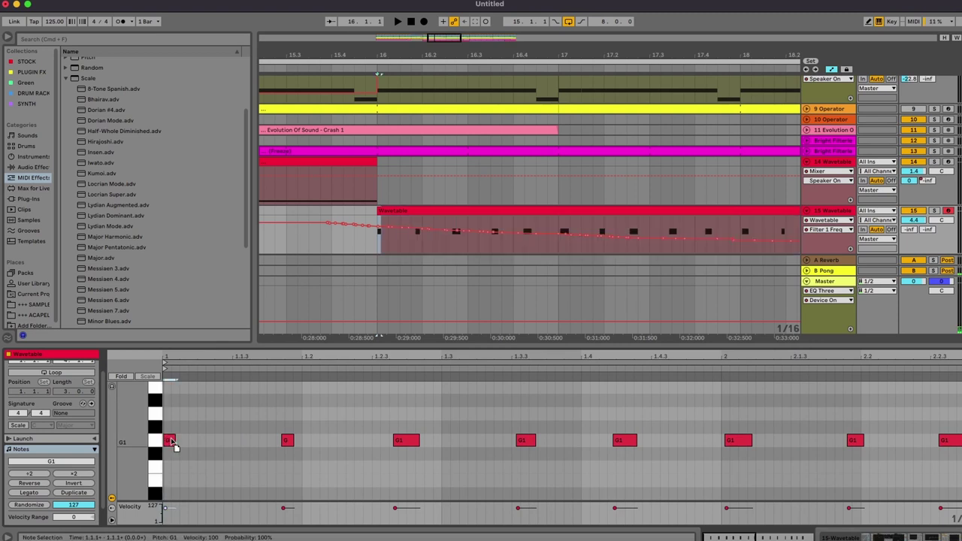
{"action": "left_click_drag", "start_coordinate": [287, 441], "coordinate": [300, 438]}
{"action": "left_click_drag", "start_coordinate": [406, 442], "coordinate": [387, 444]}
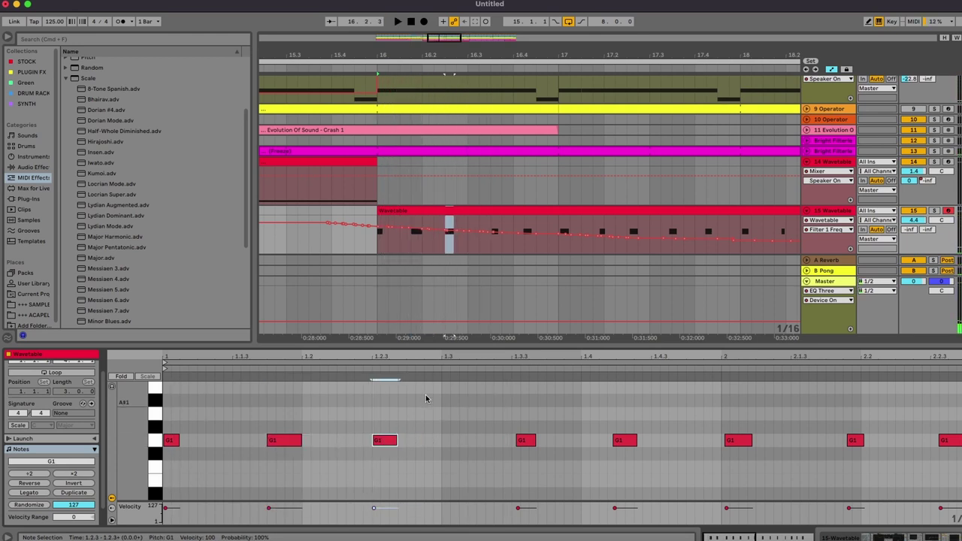
Try looping only the first two beats of the recorded Wavetable clip and play it.
{"action": "left_click_drag", "start_coordinate": [440, 394], "coordinate": [164, 399]}
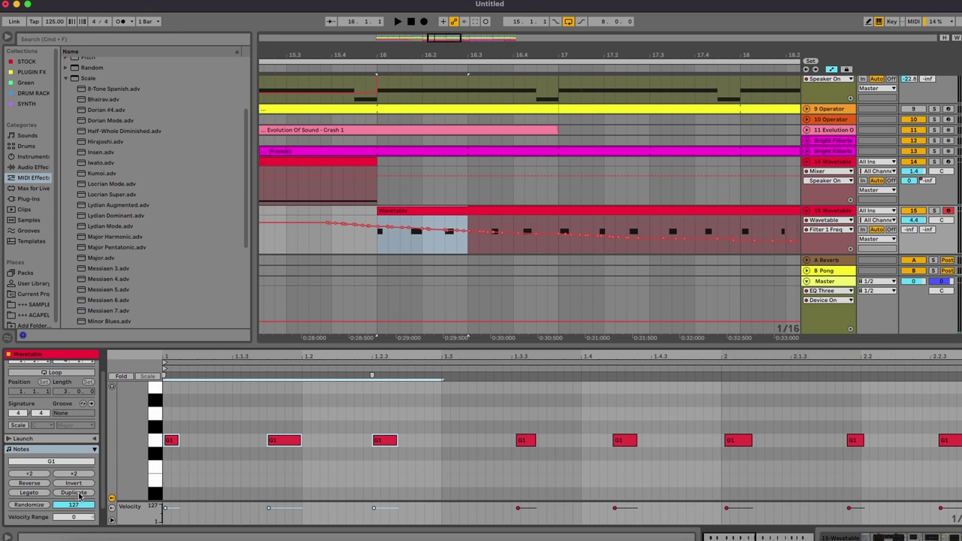
{"action": "key", "text": "super+l"}
{"action": "key", "text": "space"}
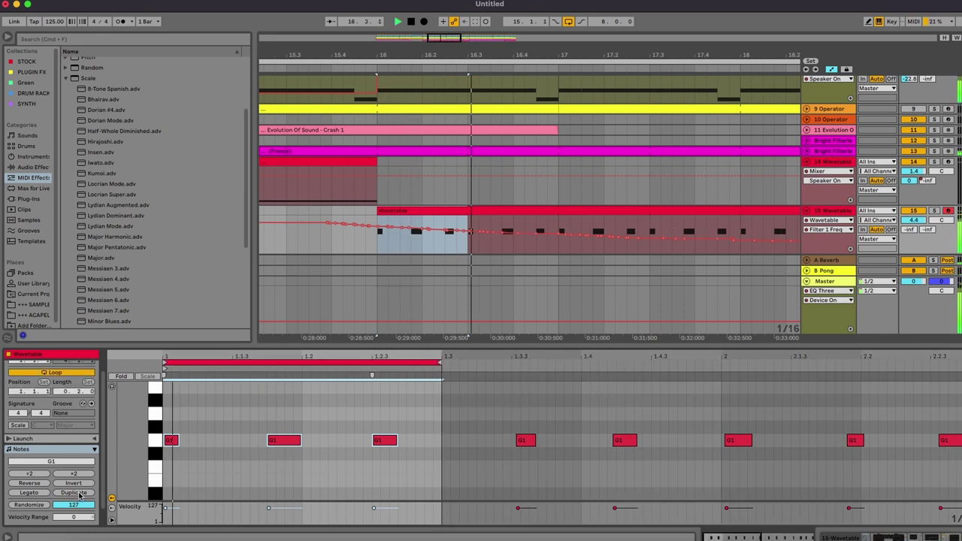
{"action": "left_click", "coordinate": [334, 364]}
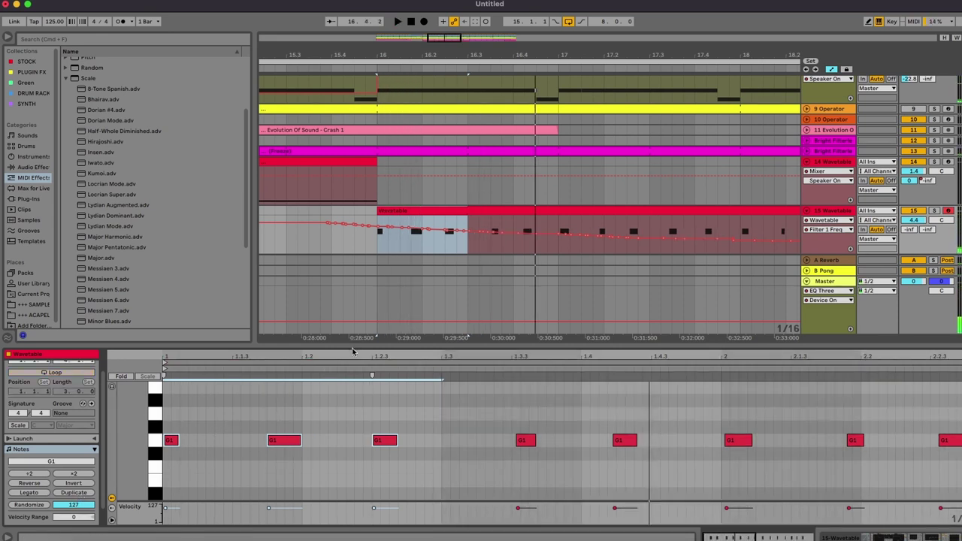
Move the clip's fourth G1 note back to 1.3.3 and the fifth slightly later, just past 1.4.2.
{"action": "left_click_drag", "start_coordinate": [523, 439], "coordinate": [517, 442]}
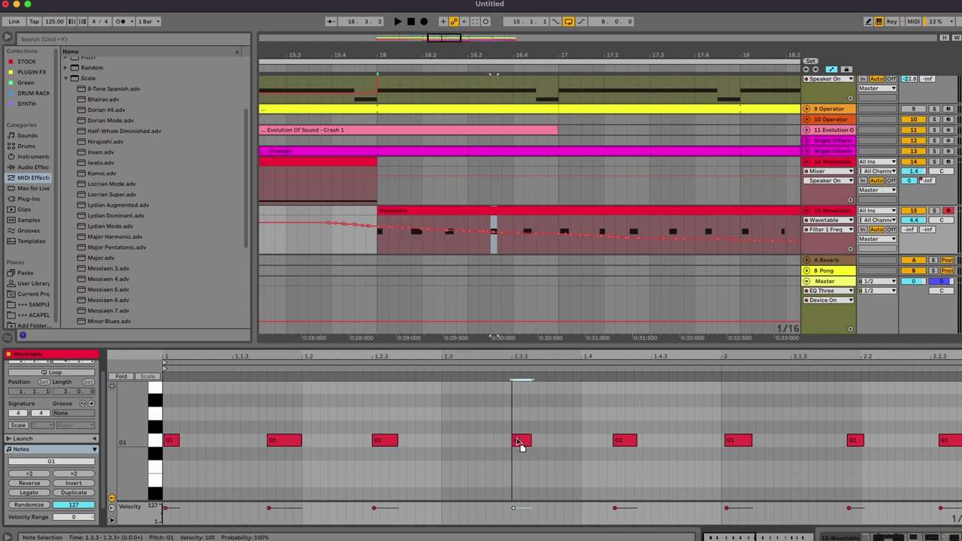
{"action": "left_click", "coordinate": [587, 398]}
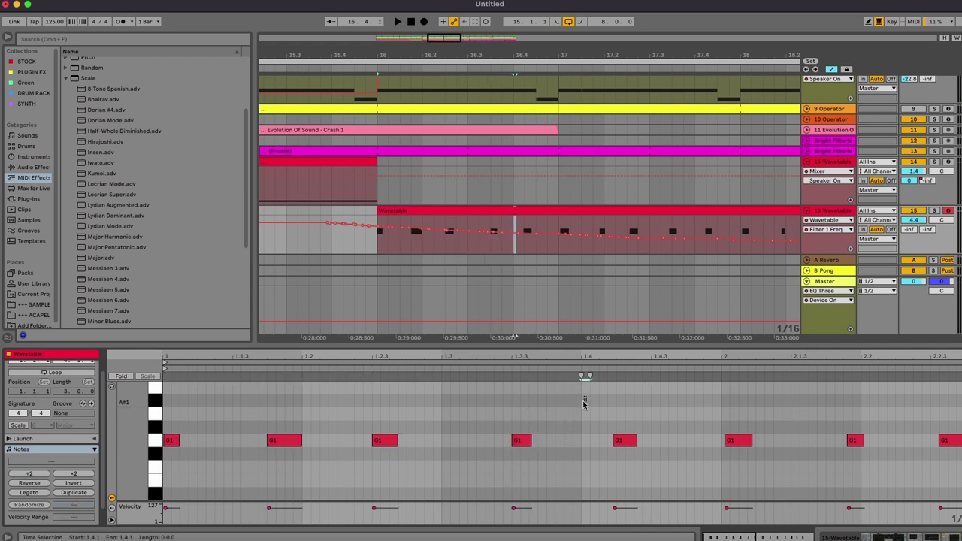
{"action": "left_click_drag", "start_coordinate": [627, 444], "coordinate": [640, 450]}
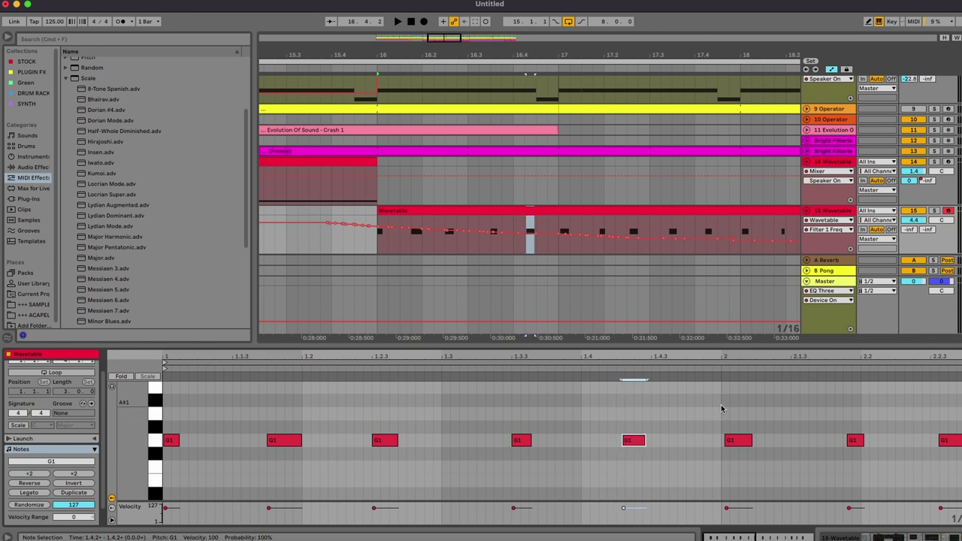
Loop the recorded clip's first bar with its five G1 notes and play the result.
{"action": "left_click_drag", "start_coordinate": [722, 408], "coordinate": [164, 409]}
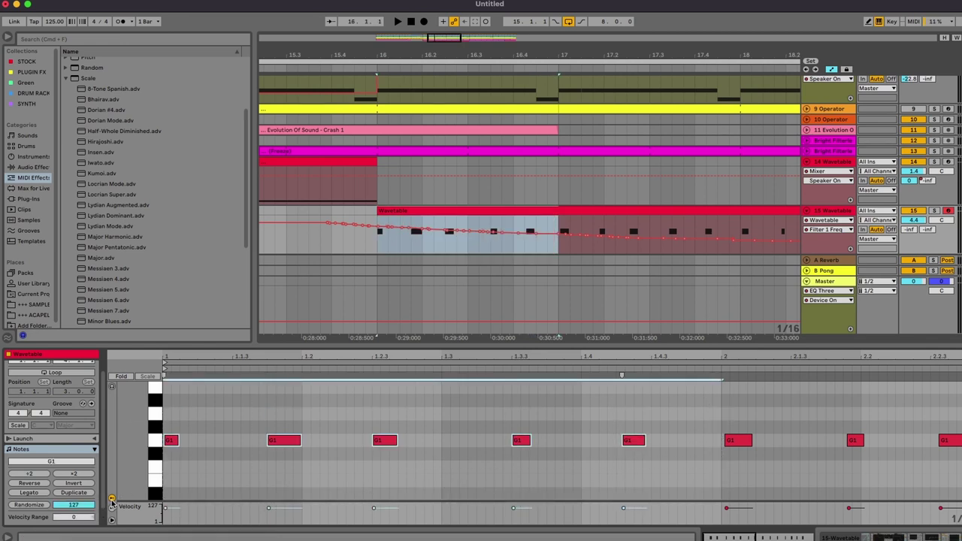
{"action": "key", "text": "super+l"}
{"action": "key", "text": "space"}
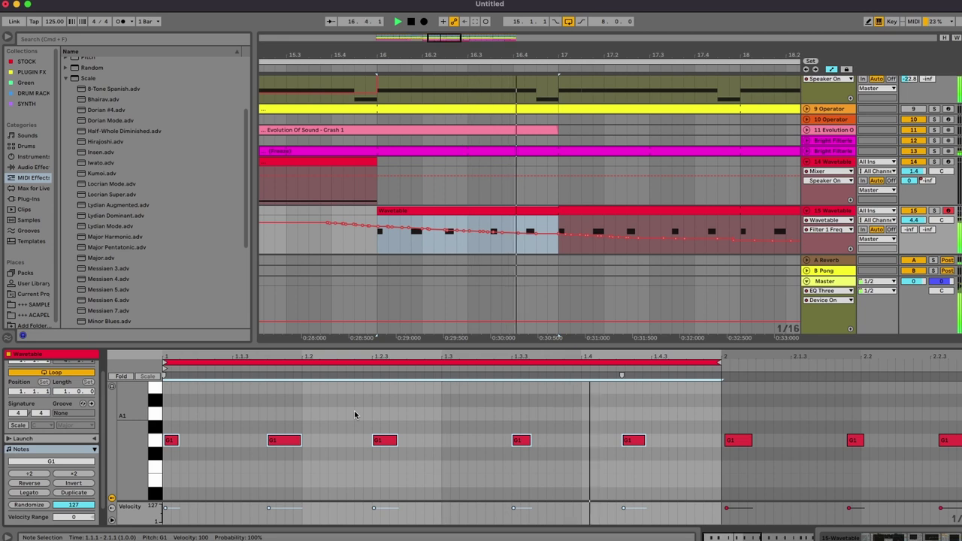
{"action": "left_click", "coordinate": [538, 468]}
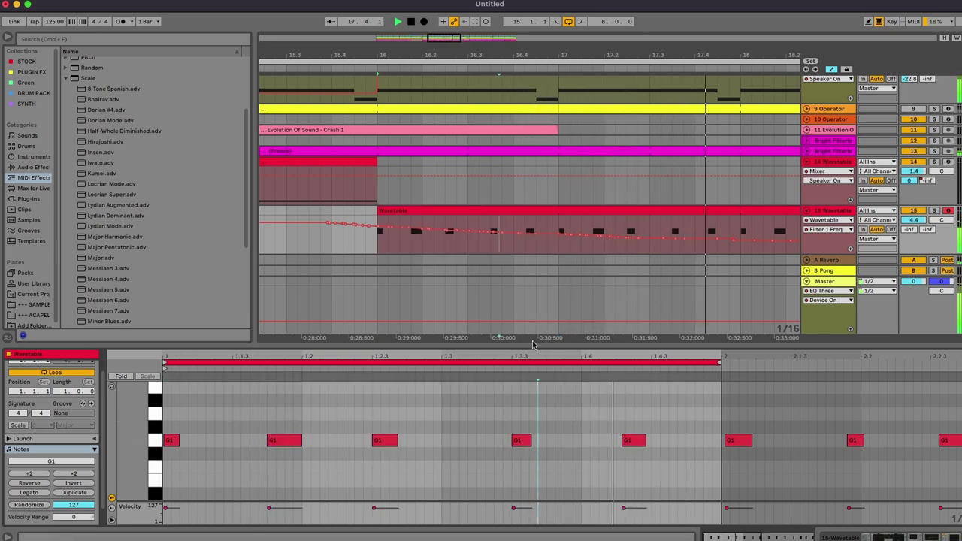
{"action": "key", "text": "space"}
{"action": "left_click_drag", "start_coordinate": [521, 54], "coordinate": [526, 27]}
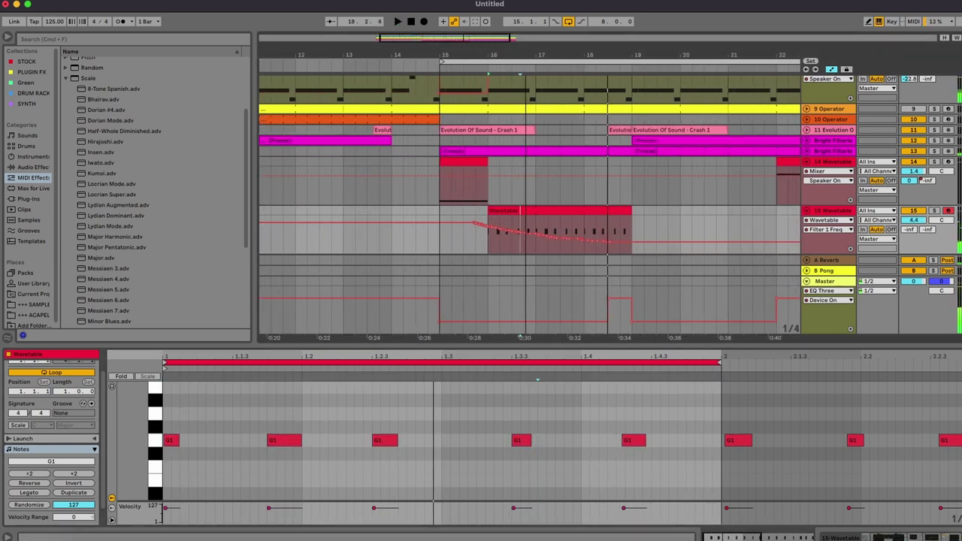
Select the one-bar clip at bar 15 on track 14 and solo both Wavetable tracks, 14 and 15.
{"action": "left_click", "coordinate": [485, 162]}
{"action": "key", "text": "space"}
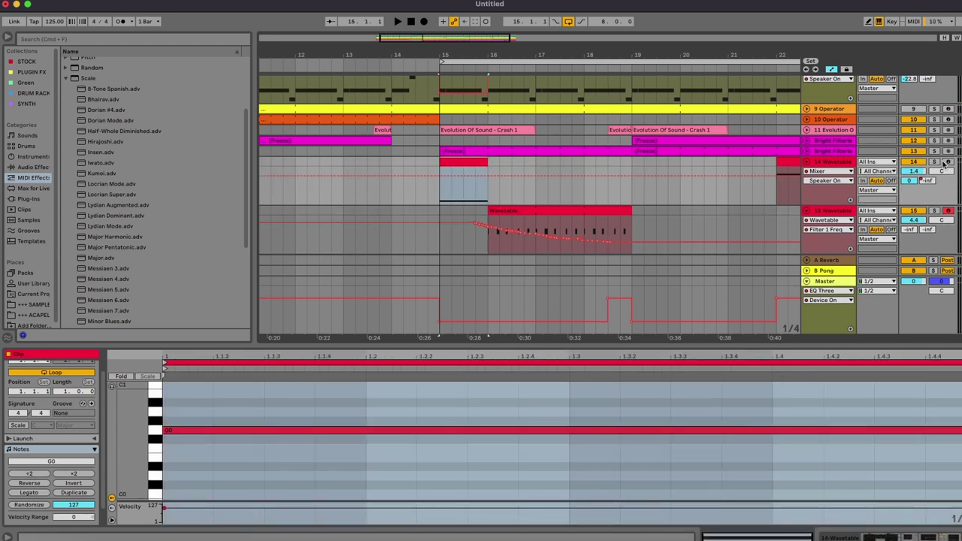
{"action": "left_click", "coordinate": [936, 161]}
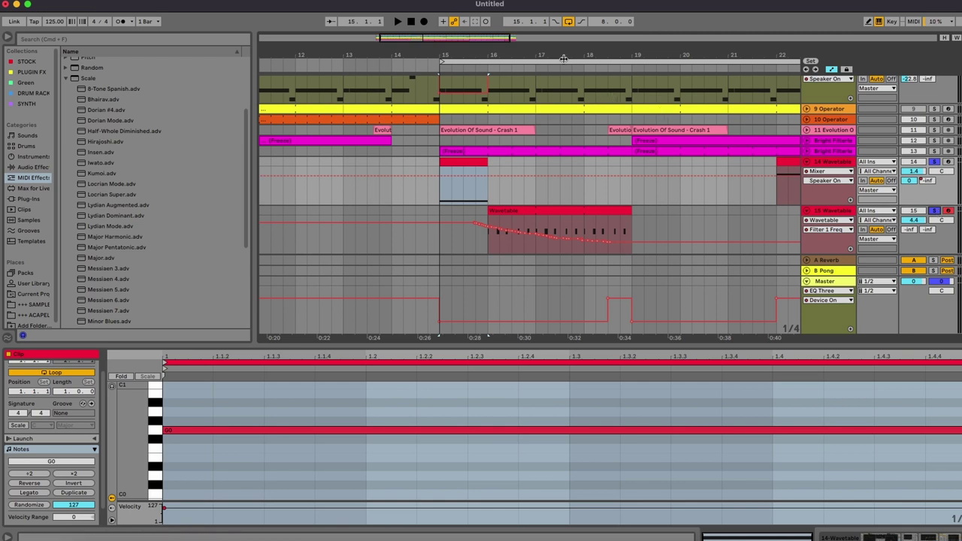
Show track 14's B-Pong send automation and remove its rising ramp over the clip at bar 15.
{"action": "scroll", "coordinate": [565, 54], "scroll_direction": "up", "scroll_amount": 3}
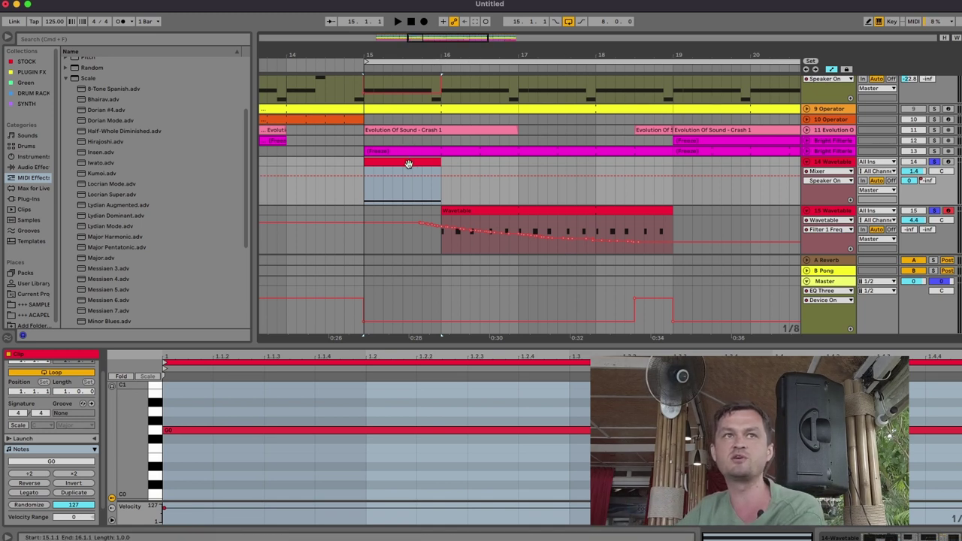
{"action": "left_click_drag", "start_coordinate": [931, 181], "coordinate": [931, 178]}
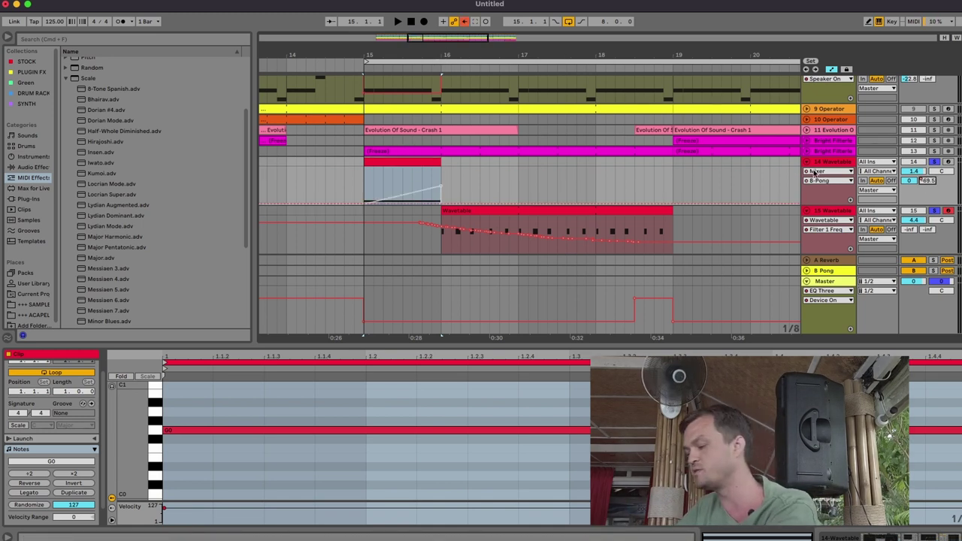
{"action": "left_click_drag", "start_coordinate": [368, 201], "coordinate": [456, 227]}
{"action": "key", "text": "b"}
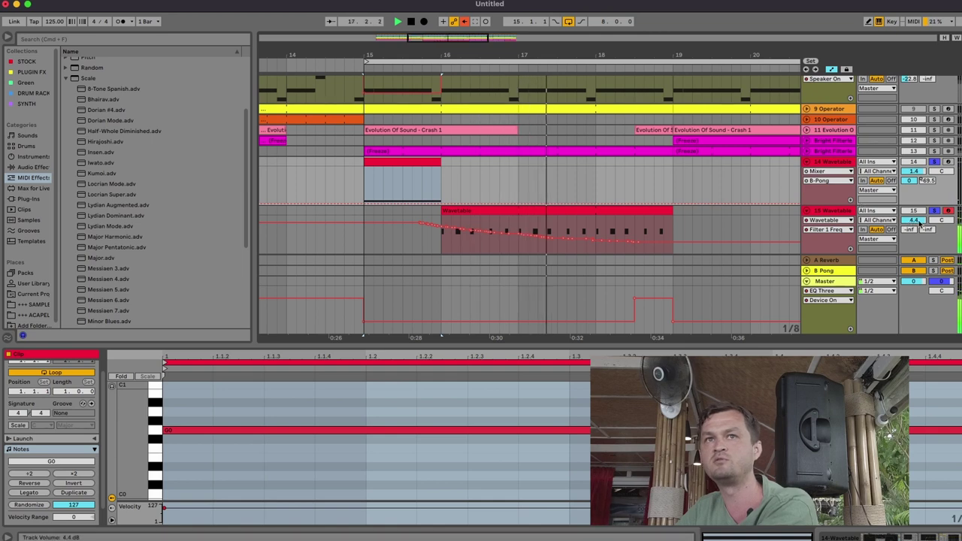
Draw a rise in track 15's Filter 1 Freq automation from about 18.3 to the clip's end and play it.
{"action": "left_click", "coordinate": [847, 221]}
{"action": "left_click", "coordinate": [847, 220]}
{"action": "left_click", "coordinate": [848, 220]}
{"action": "left_click", "coordinate": [847, 217]}
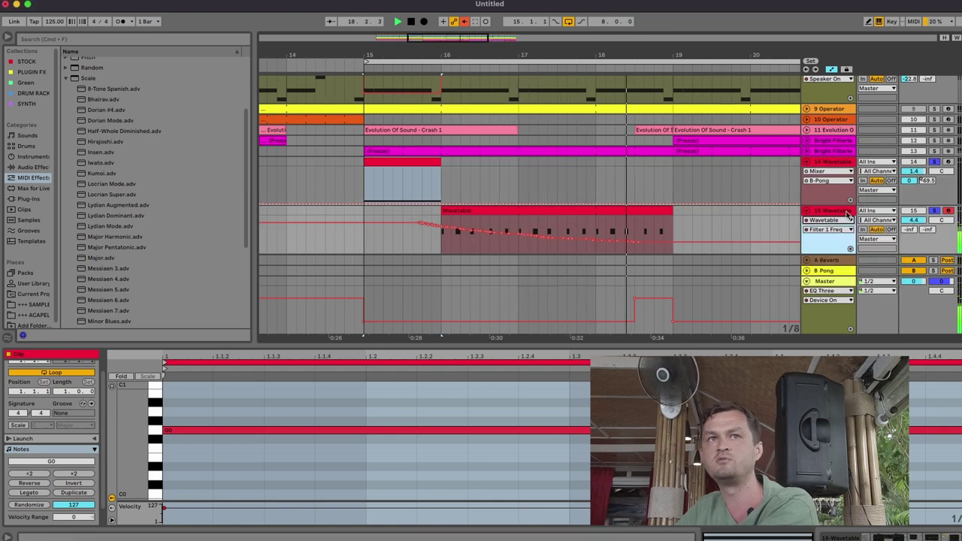
{"action": "double_click", "coordinate": [847, 212]}
{"action": "key", "text": "space"}
{"action": "left_click_drag", "start_coordinate": [643, 288], "coordinate": [664, 266]}
{"action": "left_click", "coordinate": [615, 299]}
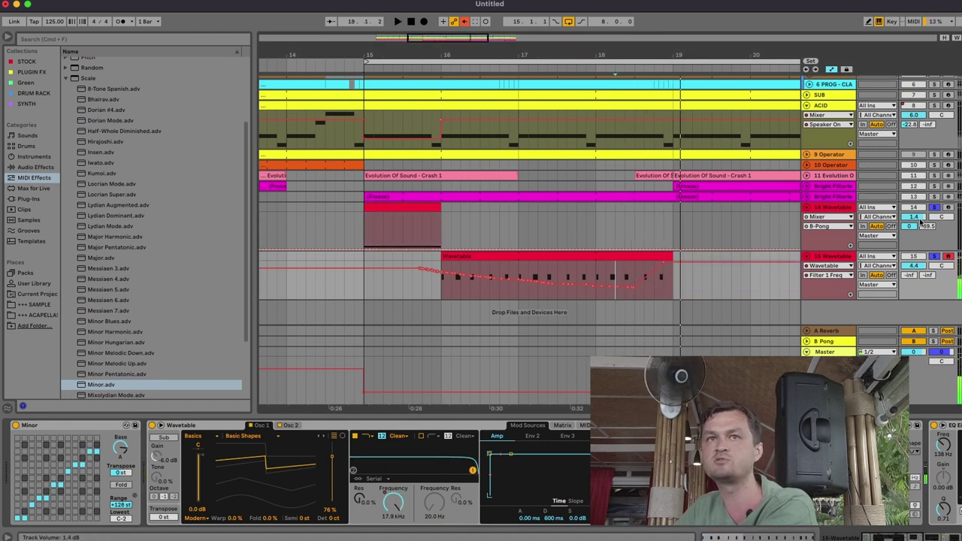
Draw a B-Pong send throw up to 0.0 dB near the end of track 15's clip and play it.
{"action": "left_click", "coordinate": [923, 277]}
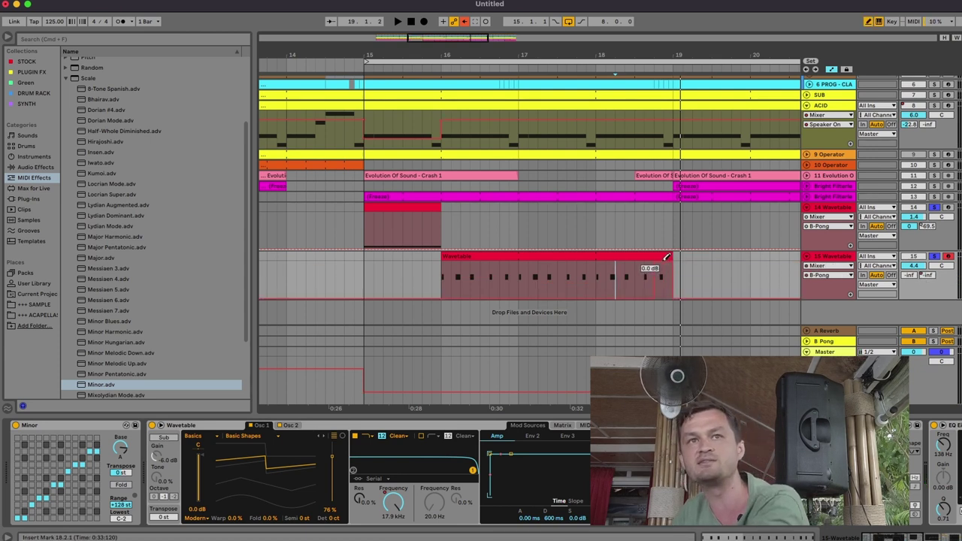
{"action": "left_click", "coordinate": [645, 282]}
{"action": "key", "text": "space"}
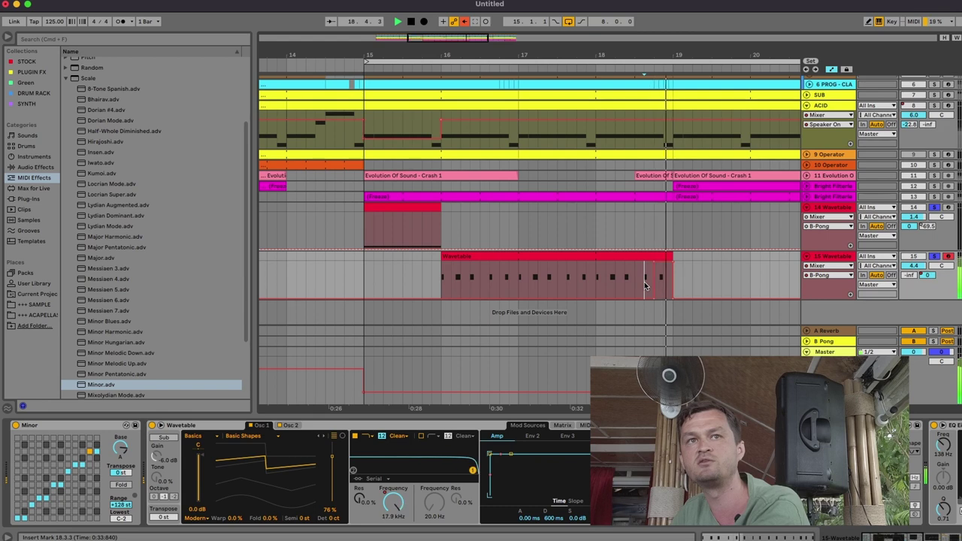
Replay from the track 14 clip at bar 15 and unsolo both Wavetable tracks.
{"action": "left_click", "coordinate": [416, 208]}
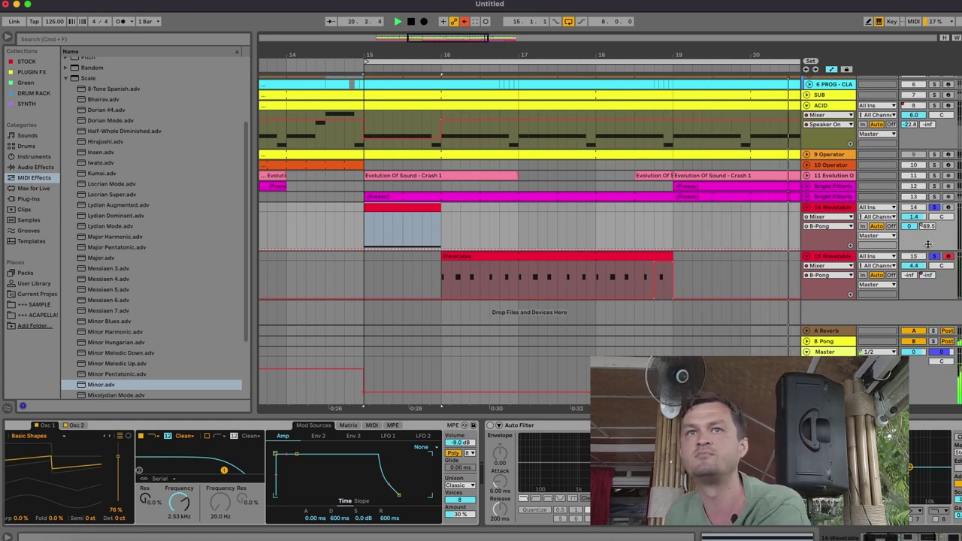
{"action": "key", "text": "space"}
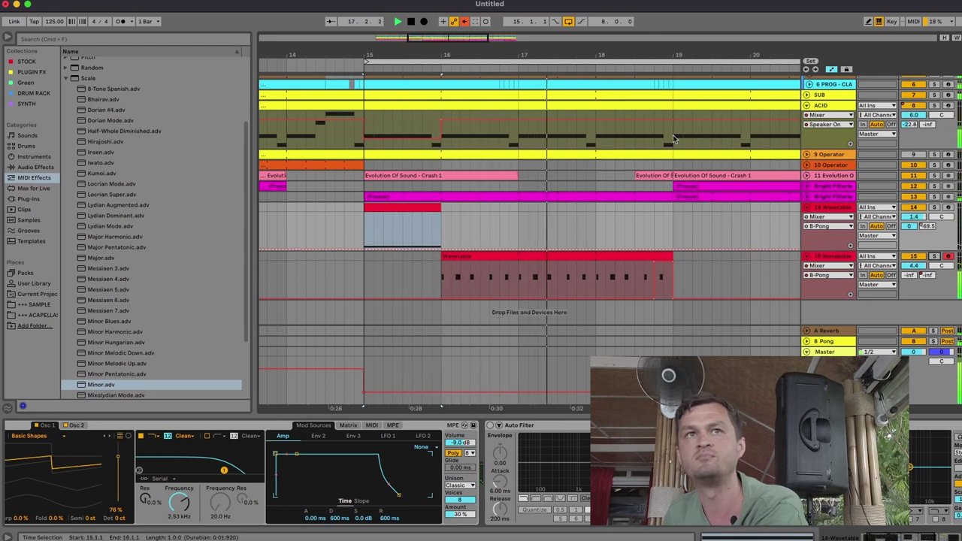
{"action": "left_click", "coordinate": [922, 199]}
Simplify track 15's recorded Filter 1 Freq sweep between 15.4.1 and 18.3.1 to a straight falling line and raise its end point slightly.
{"action": "left_click_drag", "start_coordinate": [657, 51], "coordinate": [657, 26]}
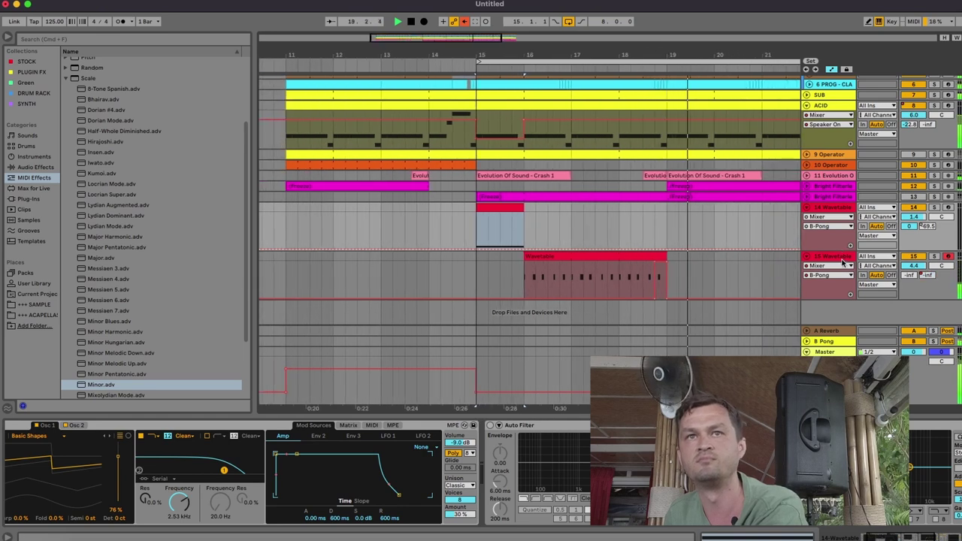
{"action": "left_click", "coordinate": [844, 262]}
{"action": "key", "text": "space"}
{"action": "left_click_drag", "start_coordinate": [646, 294], "coordinate": [509, 288]}
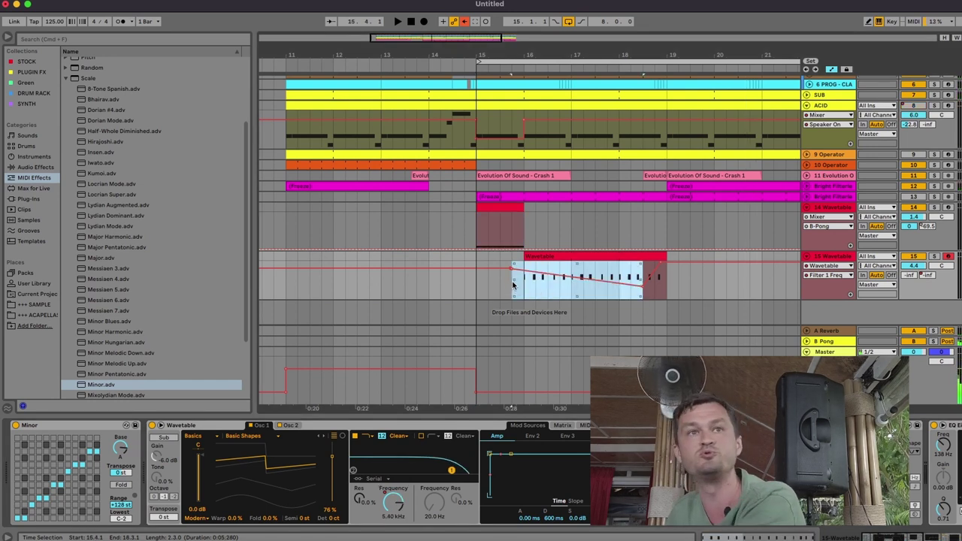
{"action": "left_click_drag", "start_coordinate": [643, 290], "coordinate": [643, 283]}
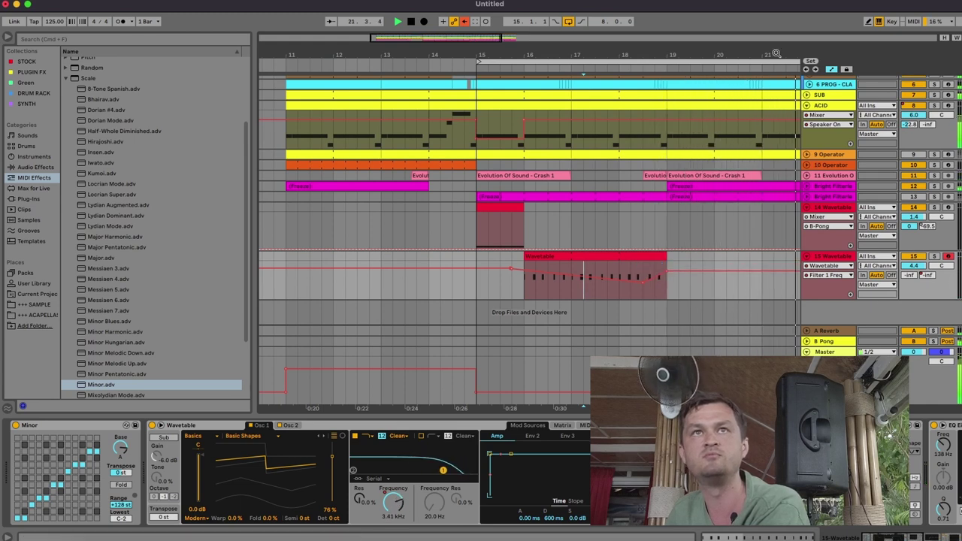
Delete track 14's clip at bar 22 and remove the track's B-Pong send automation.
{"action": "scroll", "coordinate": [777, 138], "scroll_direction": "down", "scroll_amount": 5}
{"action": "key", "text": "space"}
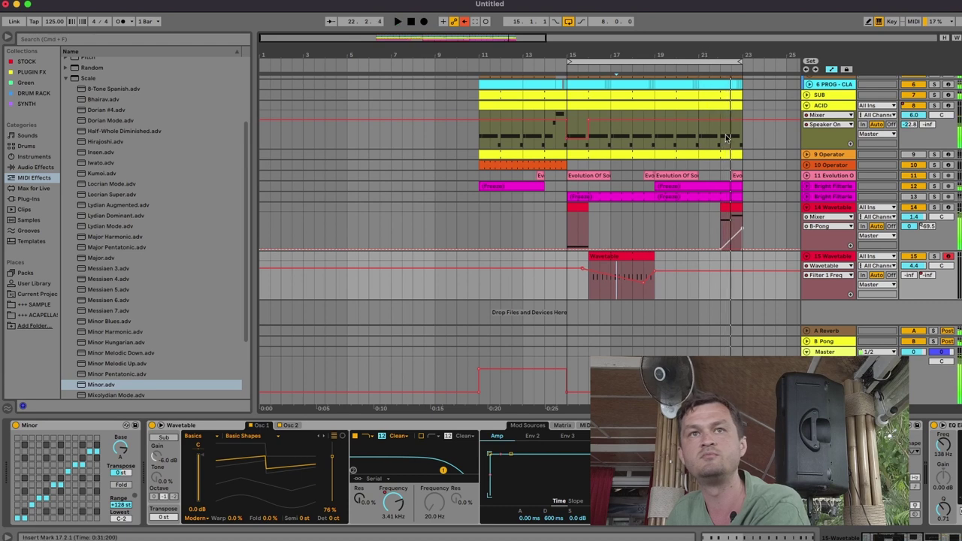
{"action": "left_click", "coordinate": [729, 209]}
{"action": "key", "text": "Delete"}
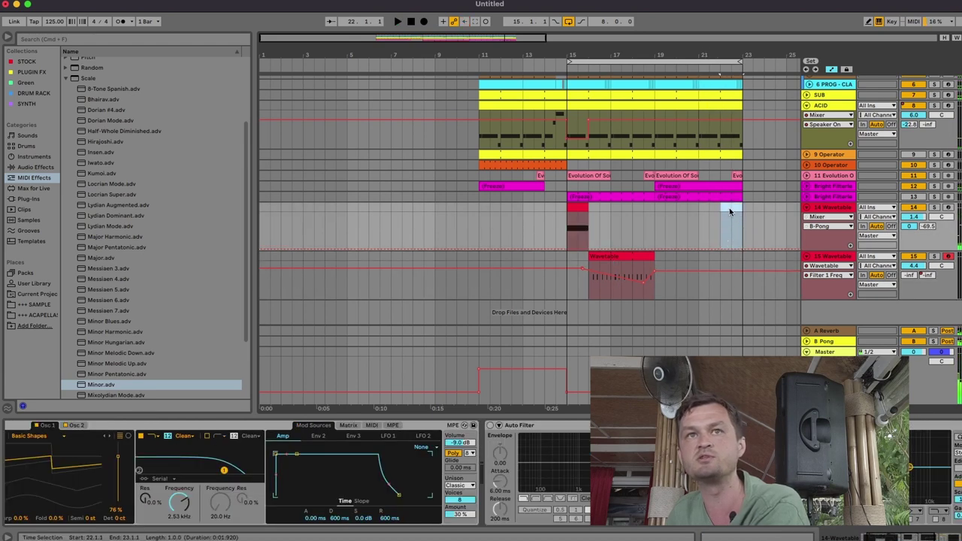
Play the arrangement from bar 15 and extend track 15's Wavetable clip to bar 23.
{"action": "left_click", "coordinate": [568, 233]}
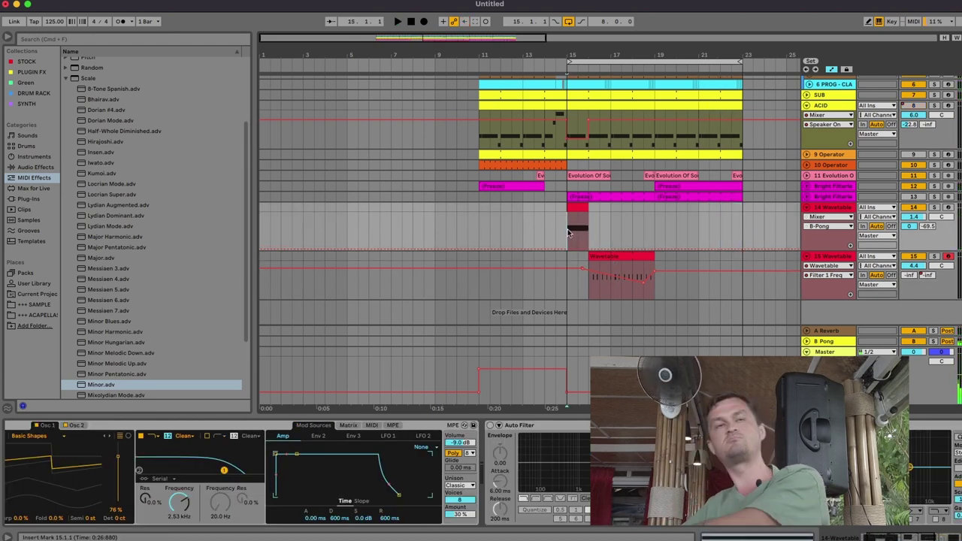
{"action": "left_click_drag", "start_coordinate": [567, 59], "coordinate": [564, 58]}
{"action": "key", "text": "space"}
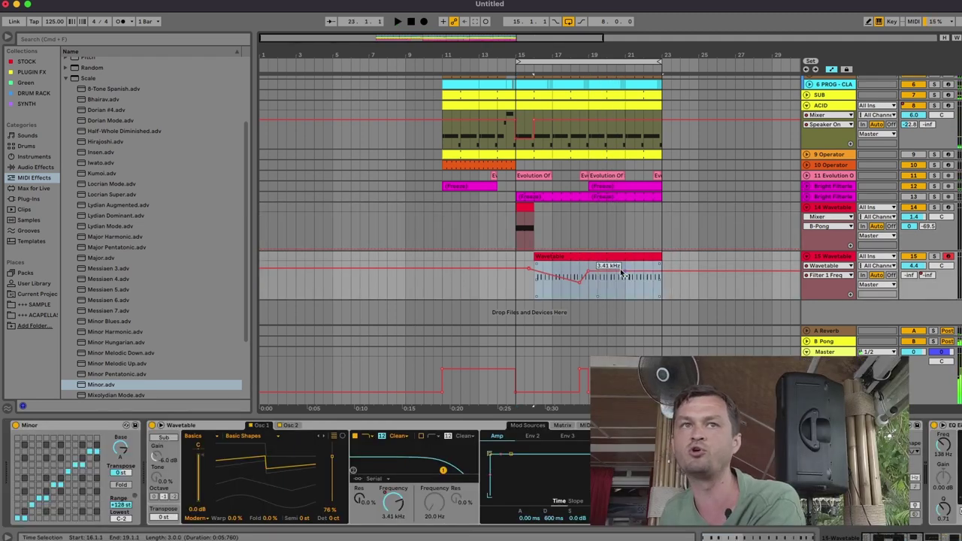
Remove track 15's Filter 1 Freq breakpoints around bars 18.3 and 19 and stretch the falling sweep to bar 23.
{"action": "left_click", "coordinate": [590, 276]}
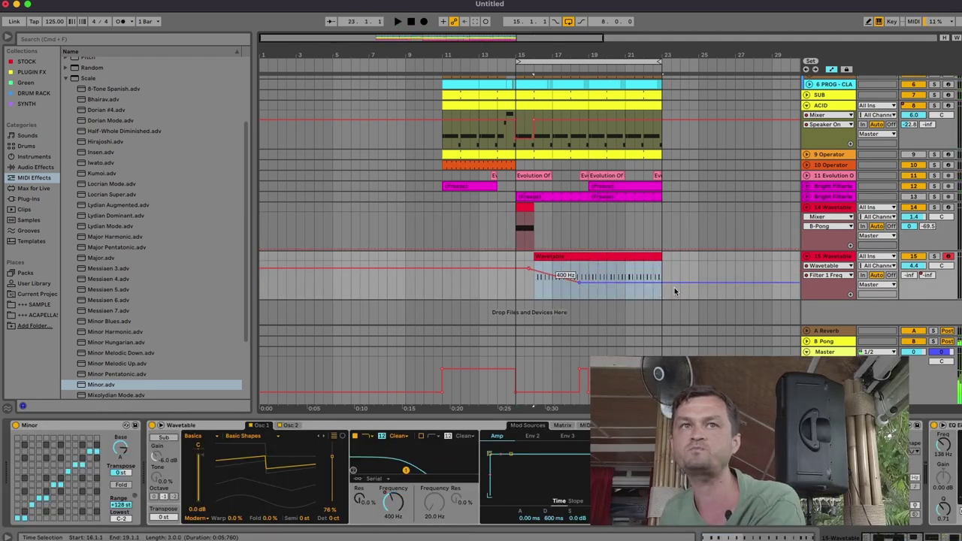
{"action": "left_click", "coordinate": [576, 281]}
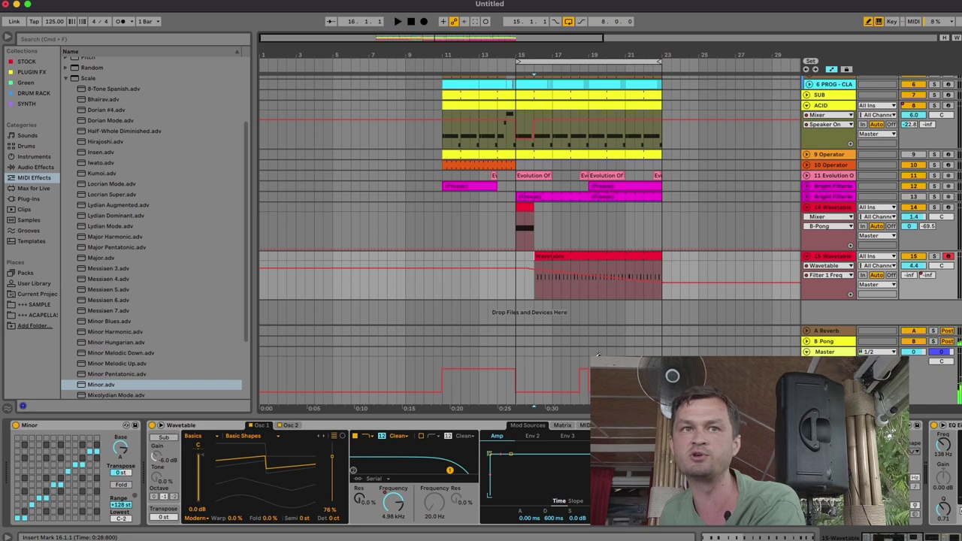
Draw the Master's EQ Three Device On automation to Off for the half bar before bar 19 and play from bar 15.
{"action": "key", "text": "b"}
{"action": "left_click", "coordinate": [583, 370]}
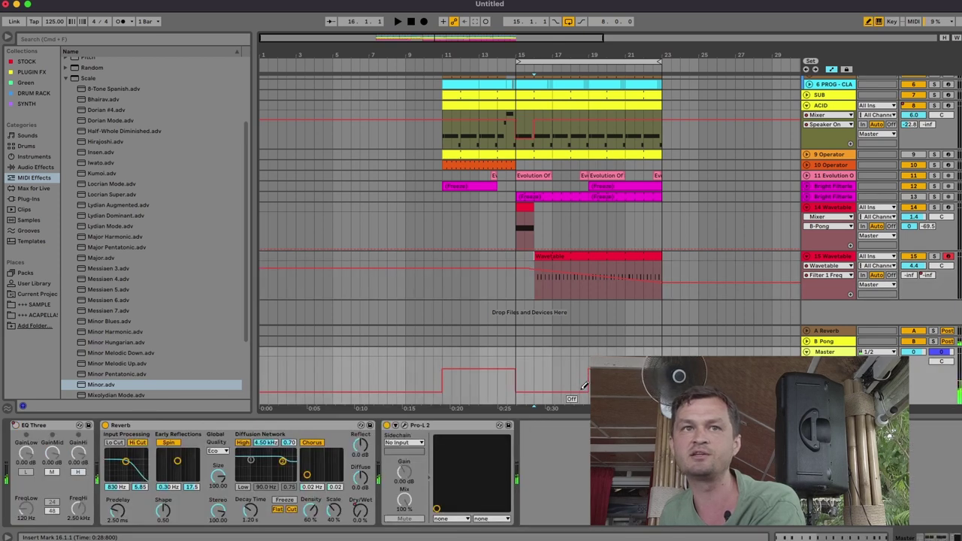
{"action": "left_click", "coordinate": [516, 237]}
{"action": "key", "text": "space"}
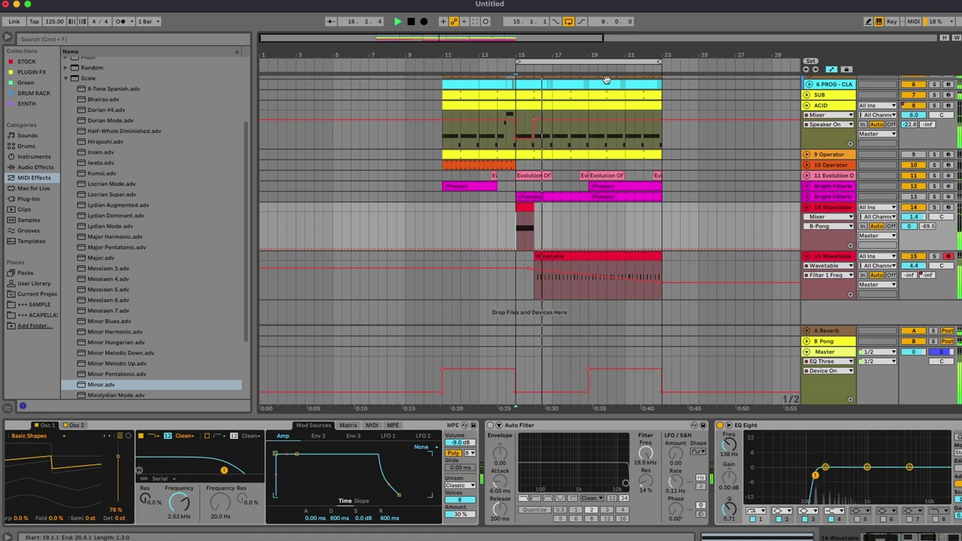
Delete the ACID clips between bars 19 and 23.
{"action": "scroll", "coordinate": [617, 151], "scroll_direction": "up", "scroll_amount": 3}
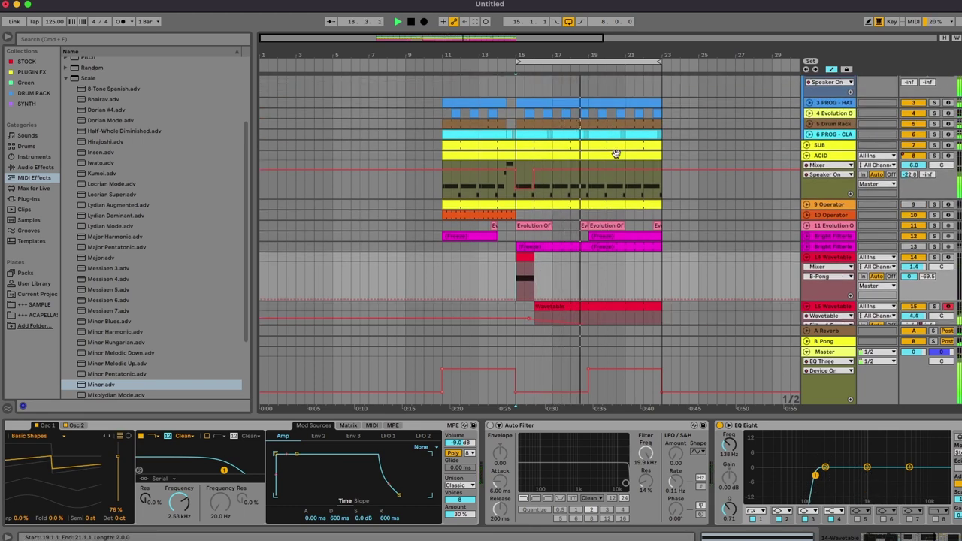
{"action": "left_click", "coordinate": [610, 155]}
{"action": "key", "text": "Delete"}
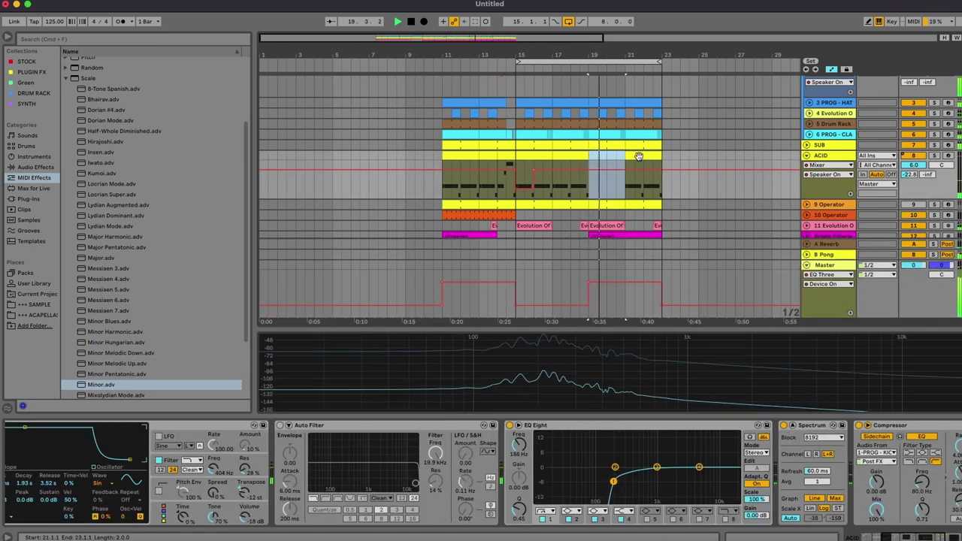
{"action": "left_click", "coordinate": [638, 156]}
{"action": "key", "text": "Delete"}
Reshape track 15's Filter 1 Freq automation to stay low until about bar 21 and rise again to bar 23.
{"action": "scroll", "coordinate": [654, 166], "scroll_direction": "down", "scroll_amount": 5}
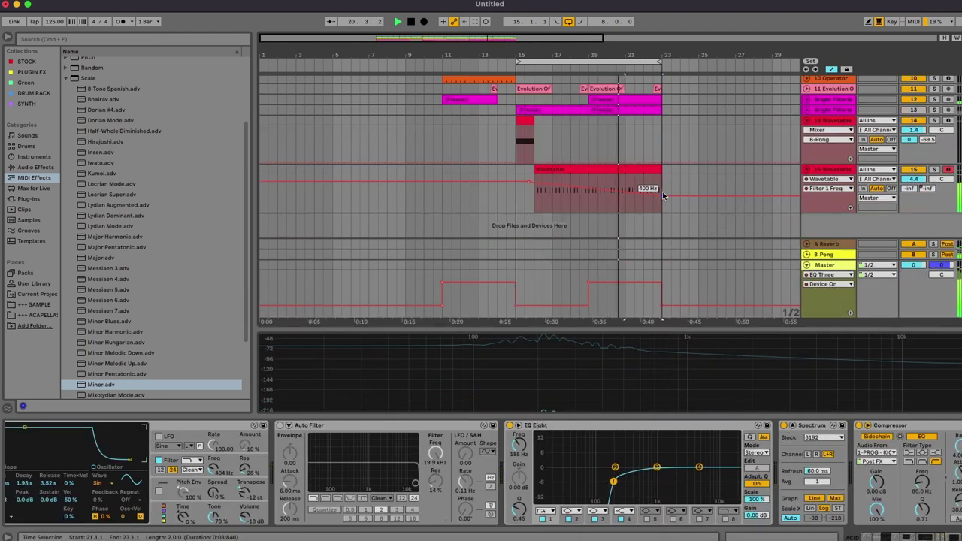
{"action": "left_click_drag", "start_coordinate": [626, 192], "coordinate": [625, 174]}
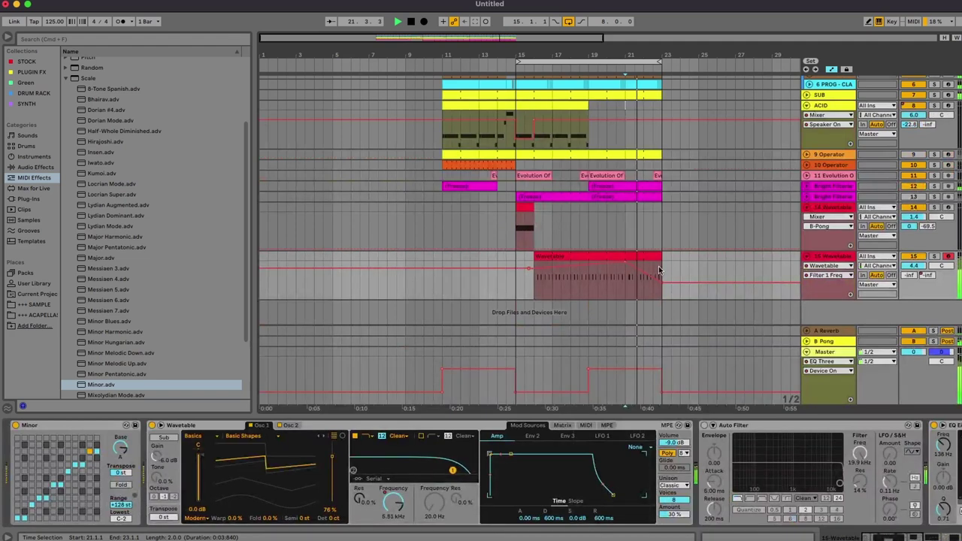
{"action": "left_click_drag", "start_coordinate": [625, 263], "coordinate": [663, 269]}
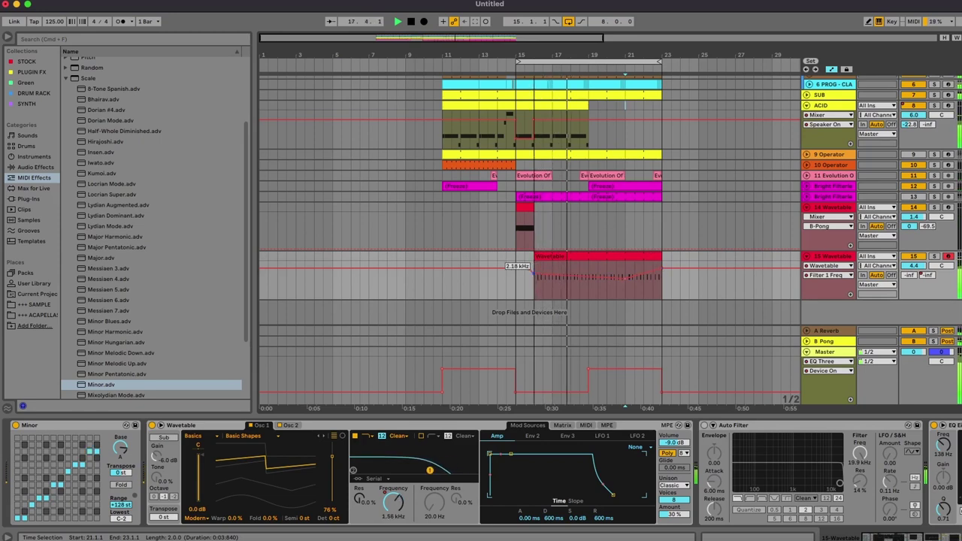
Deactivate the ACID clips between bars 15 and 19 and listen to the arrangement without them.
{"action": "left_click", "coordinate": [568, 103]}
{"action": "right_click", "coordinate": [548, 104]}
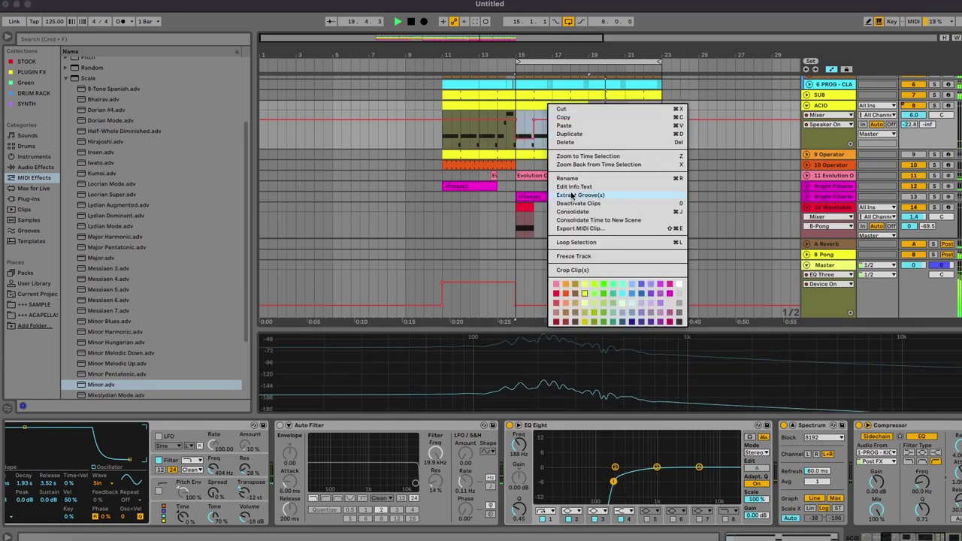
{"action": "left_click", "coordinate": [573, 205]}
{"action": "scroll", "coordinate": [704, 164], "scroll_direction": "down", "scroll_amount": 3}
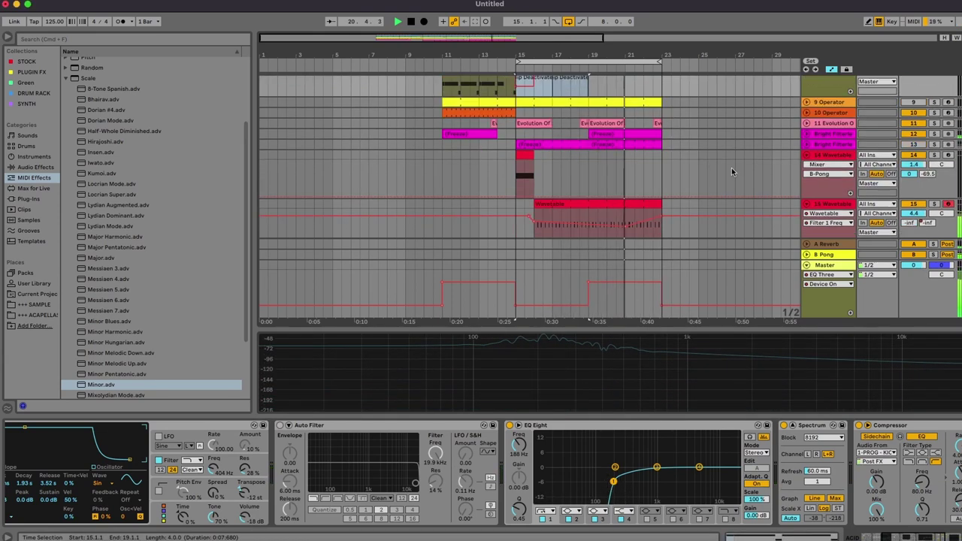
{"action": "scroll", "coordinate": [661, 146], "scroll_direction": "up", "scroll_amount": 5}
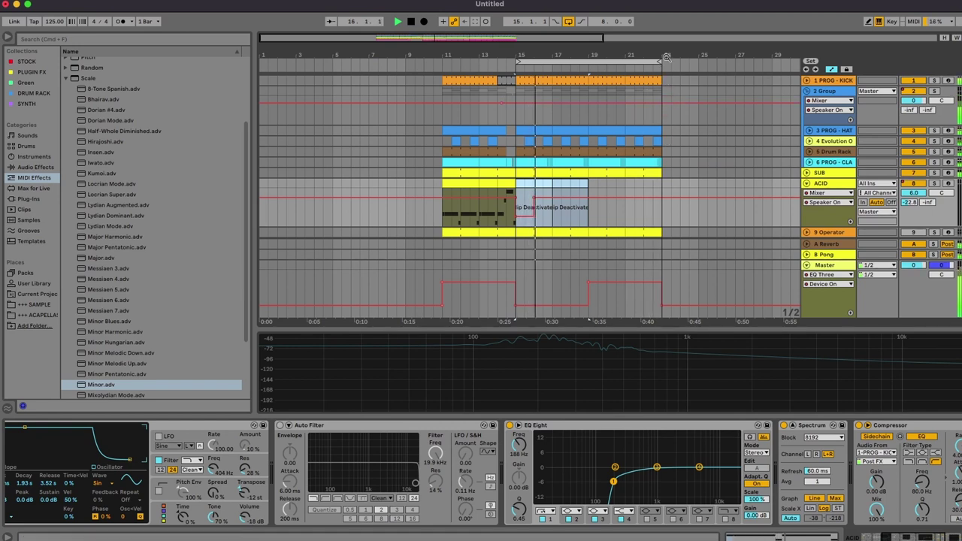
{"action": "scroll", "coordinate": [578, 149], "scroll_direction": "down", "scroll_amount": 3}
{"action": "scroll", "coordinate": [579, 149], "scroll_direction": "down", "scroll_amount": 5}
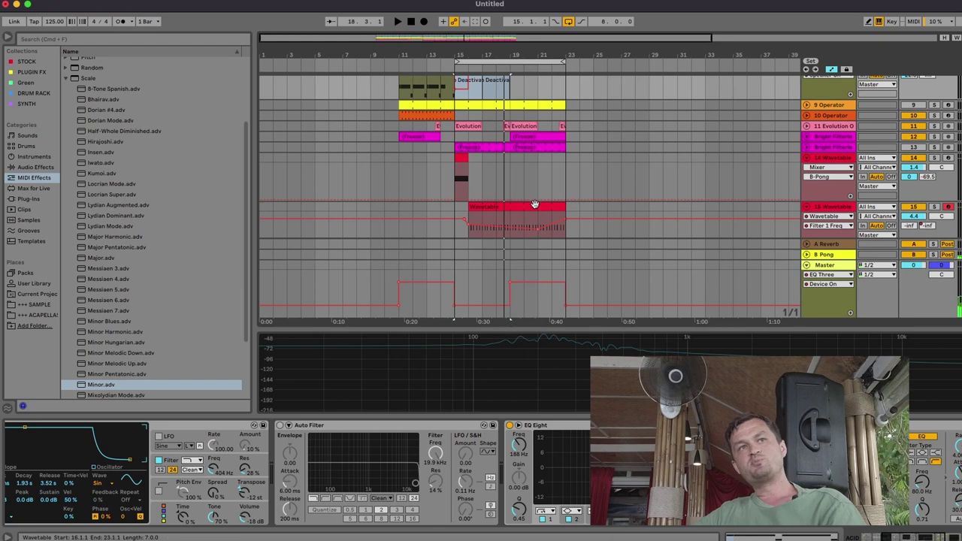
Look over the arrangement's tracks and show the device chain of Wavetable track 14.
{"action": "scroll", "coordinate": [413, 91], "scroll_direction": "up", "scroll_amount": 3}
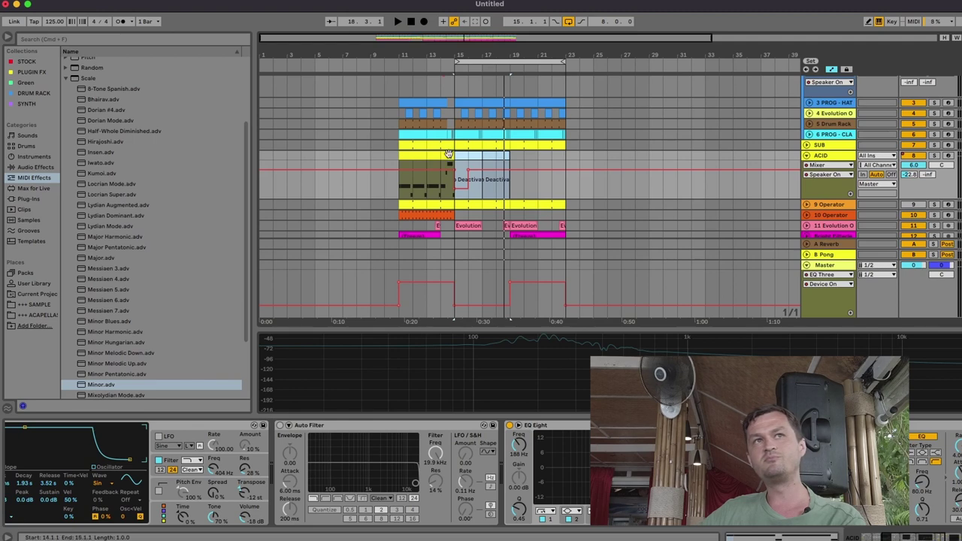
{"action": "key", "text": "minus"}
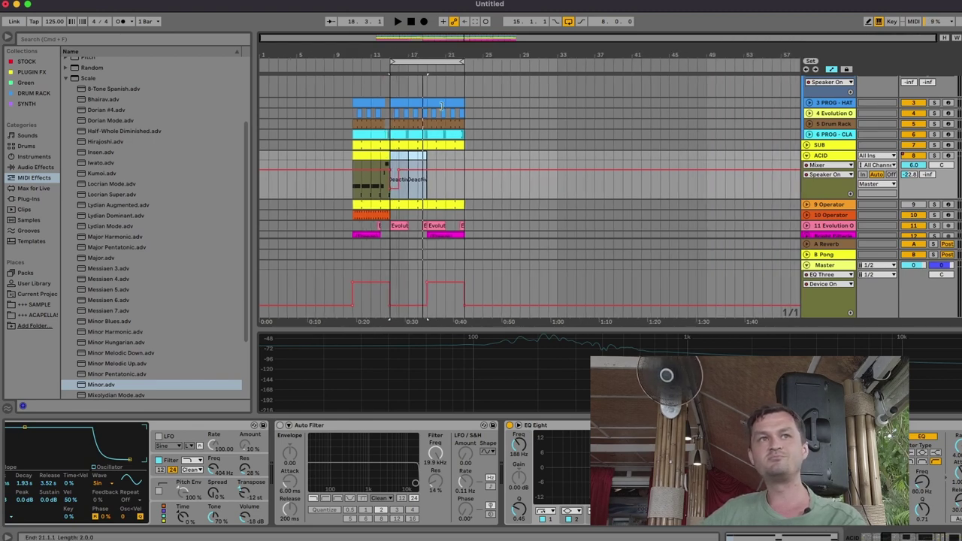
{"action": "scroll", "coordinate": [452, 126], "scroll_direction": "down", "scroll_amount": 5}
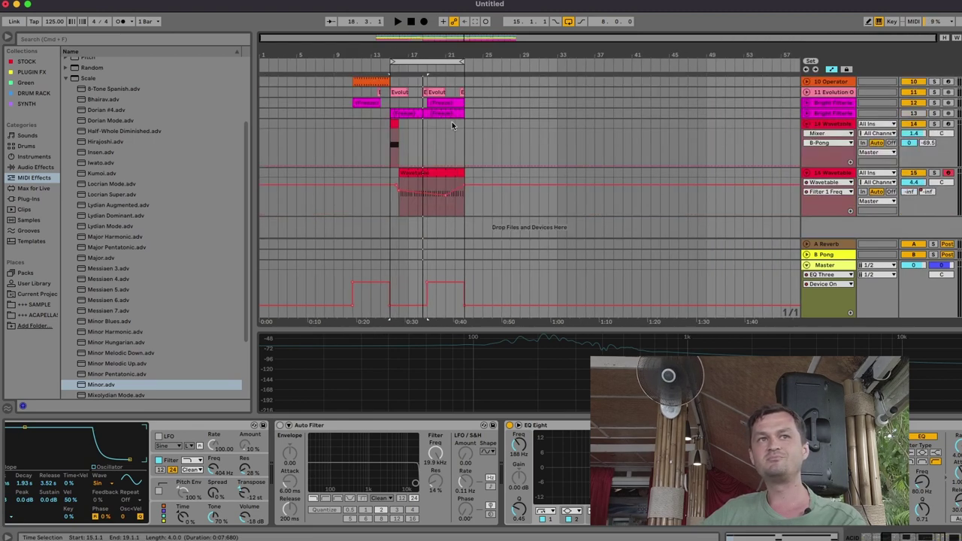
{"action": "scroll", "coordinate": [827, 177], "scroll_direction": "up", "scroll_amount": 4}
{"action": "left_click", "coordinate": [828, 177]}
{"action": "left_click", "coordinate": [845, 217]}
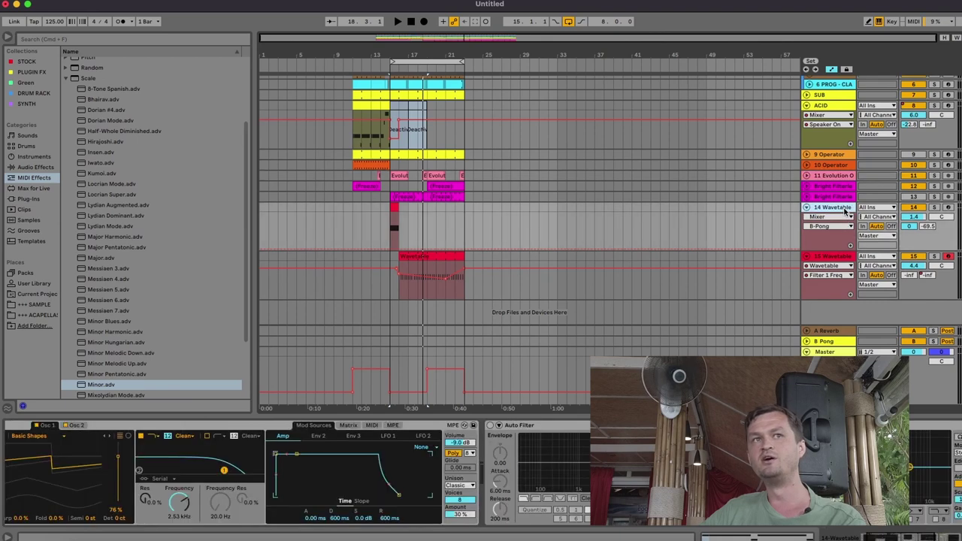
Solo Wavetable track 15 and raise its Filter 1 resonance while listening to the clip.
{"action": "left_click", "coordinate": [844, 256]}
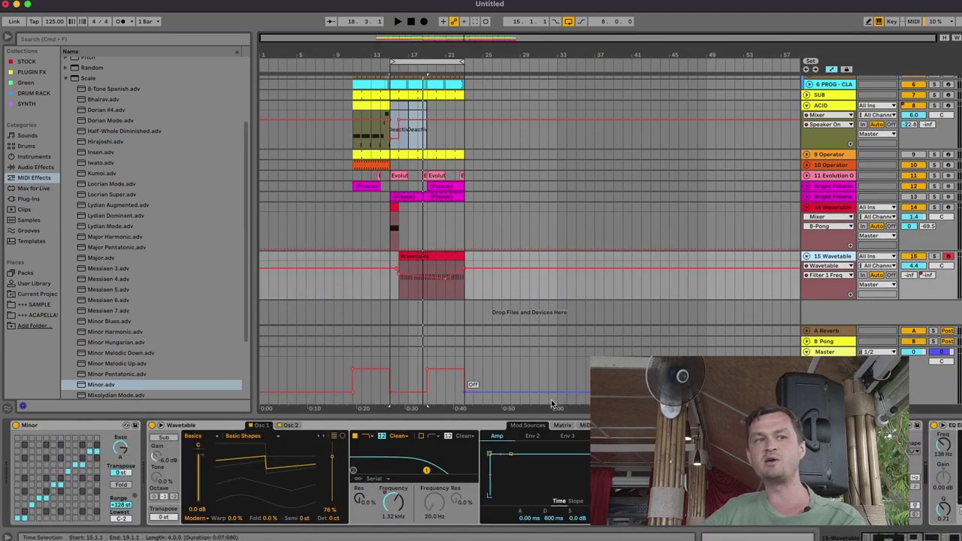
{"action": "left_click", "coordinate": [287, 427]}
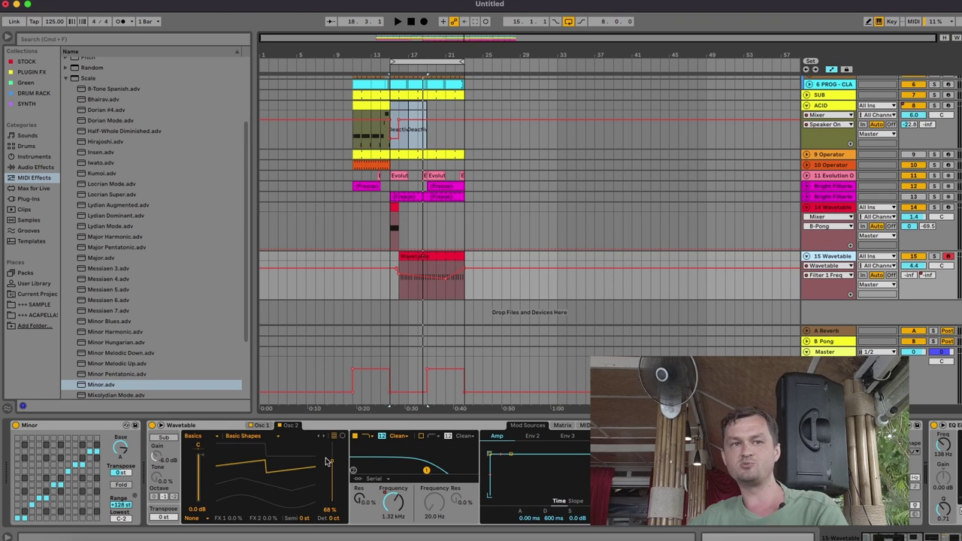
{"action": "left_click", "coordinate": [362, 509]}
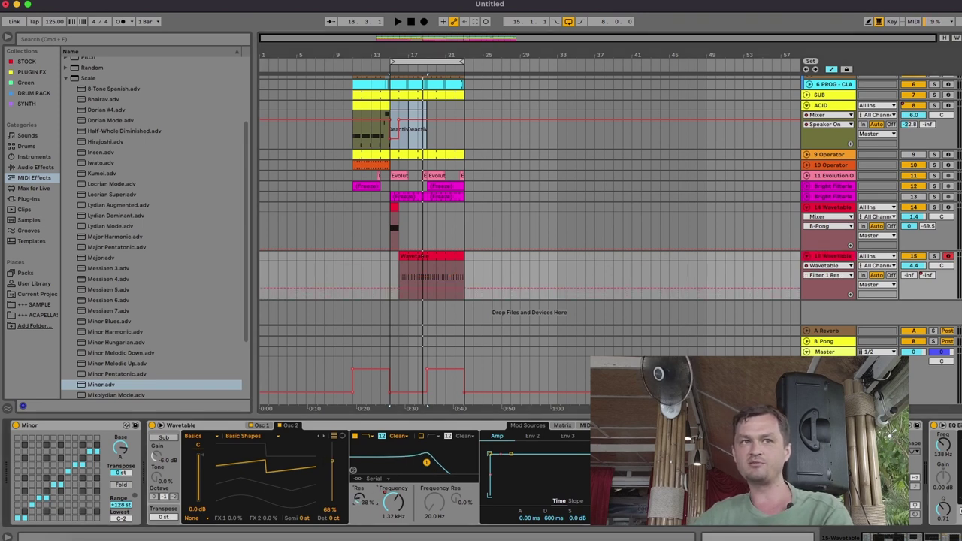
{"action": "key", "text": "space"}
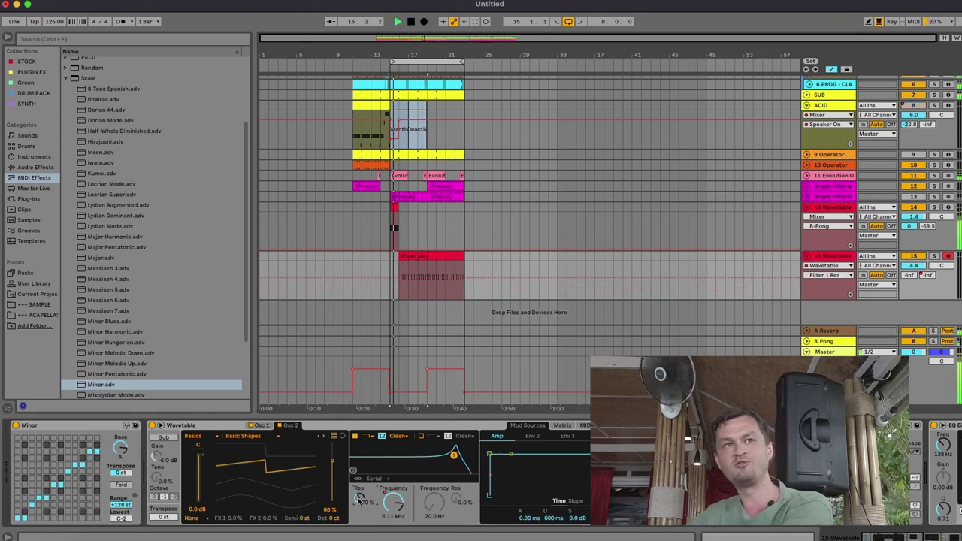
{"action": "left_click", "coordinate": [934, 257]}
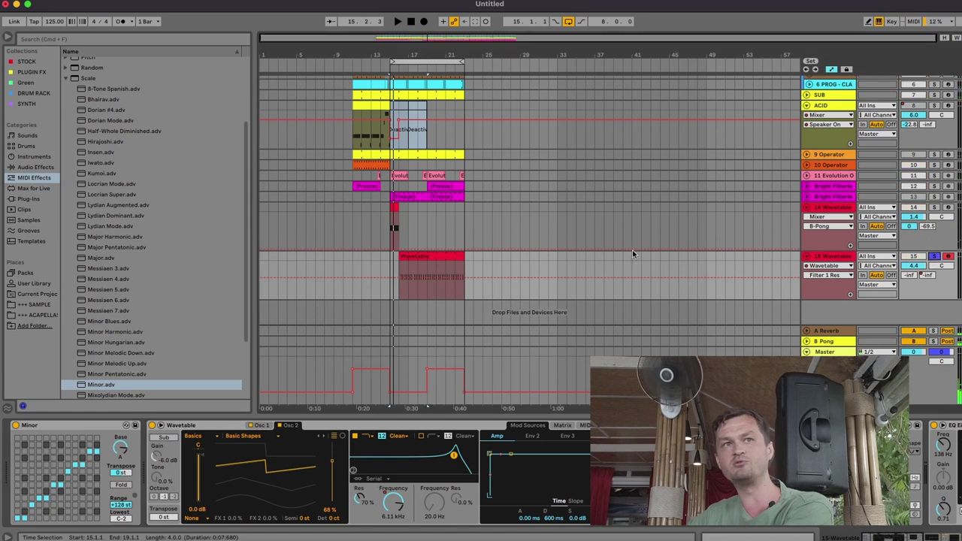
{"action": "left_click", "coordinate": [447, 257]}
{"action": "key", "text": "space"}
{"action": "left_click_drag", "start_coordinate": [360, 500], "coordinate": [360, 492]}
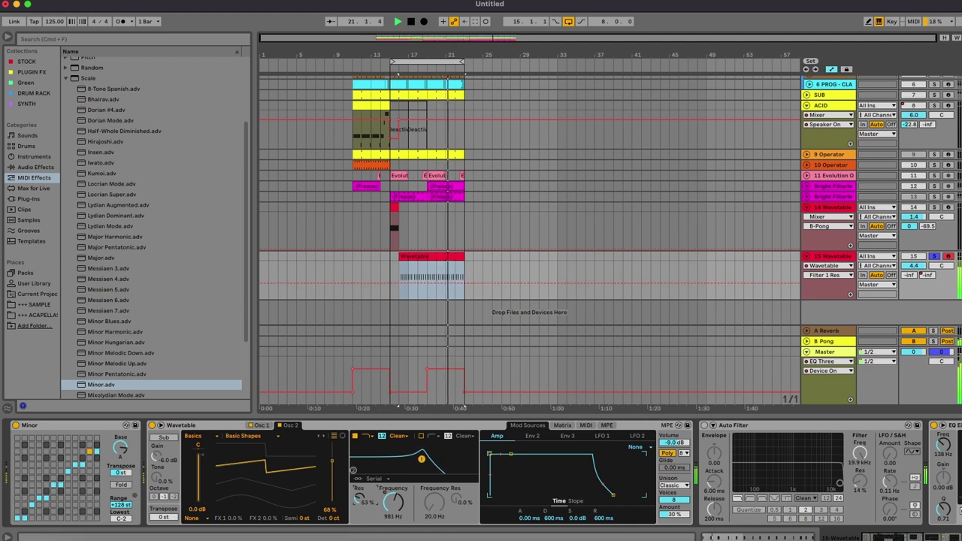
Lower track 15's Unison Amount to 12% and automate it to rise to 100% by bar 23.
{"action": "left_click", "coordinate": [927, 275]}
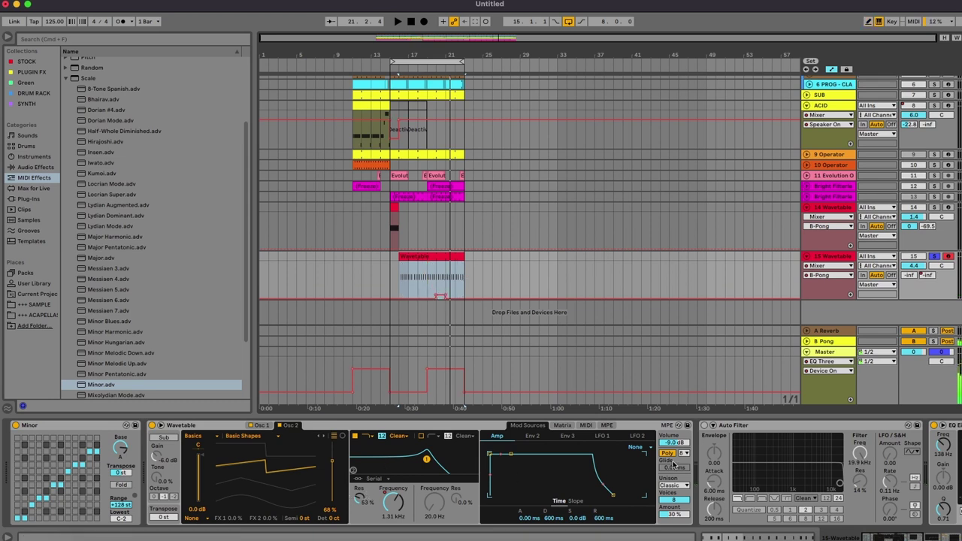
{"action": "left_click_drag", "start_coordinate": [676, 516], "coordinate": [676, 489]}
{"action": "key", "text": "space"}
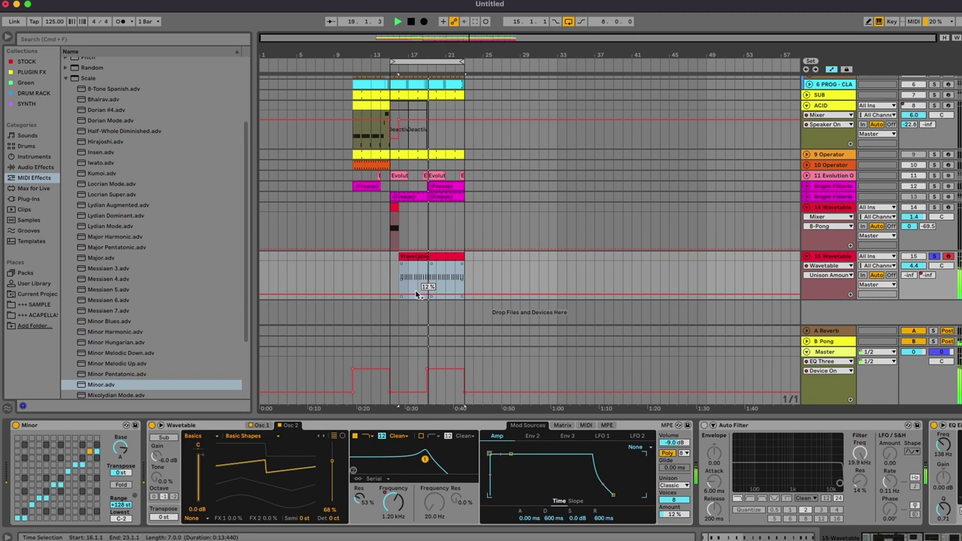
{"action": "left_click", "coordinate": [416, 295]}
{"action": "left_click_drag", "start_coordinate": [464, 294], "coordinate": [466, 261]}
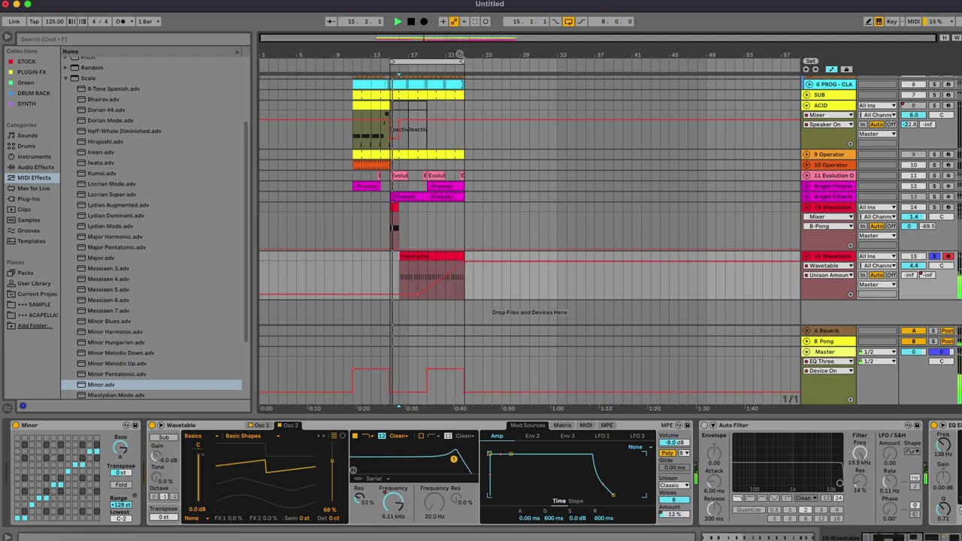
Extend the loop to bar 32 and move the short Evolution Of Sound clip before bar 23 back to bar 22.
{"action": "left_click_drag", "start_coordinate": [463, 60], "coordinate": [547, 61]}
{"action": "left_click_drag", "start_coordinate": [479, 50], "coordinate": [433, 224]}
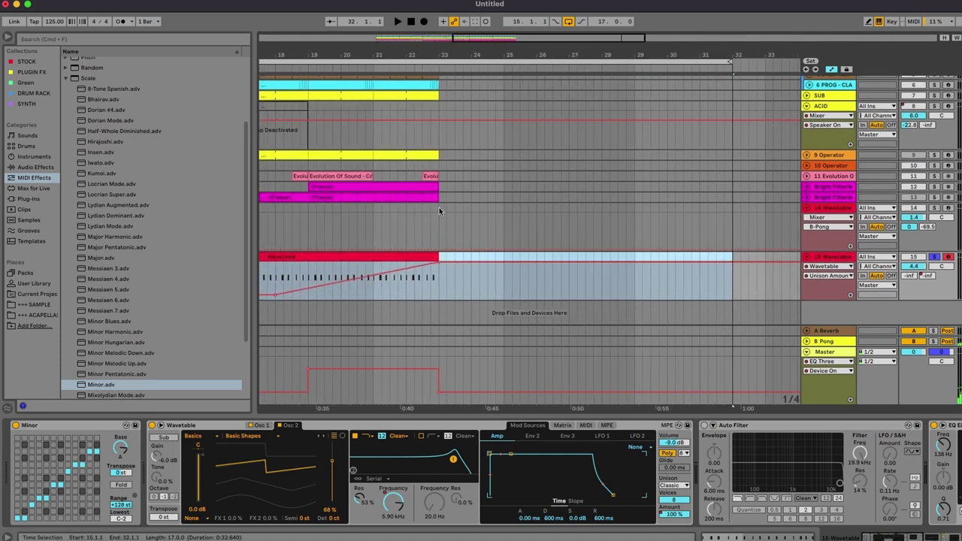
{"action": "left_click", "coordinate": [421, 179]}
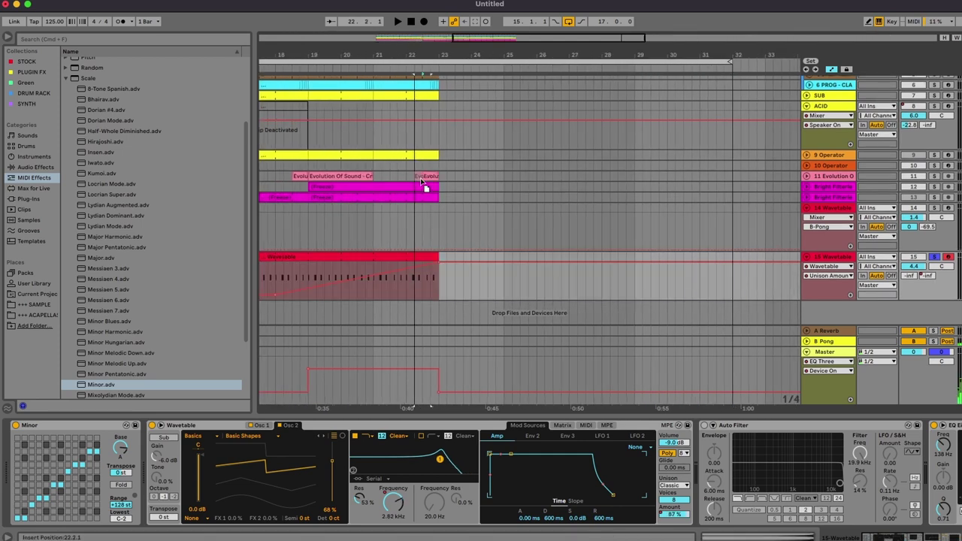
{"action": "left_click_drag", "start_coordinate": [421, 180], "coordinate": [440, 65]}
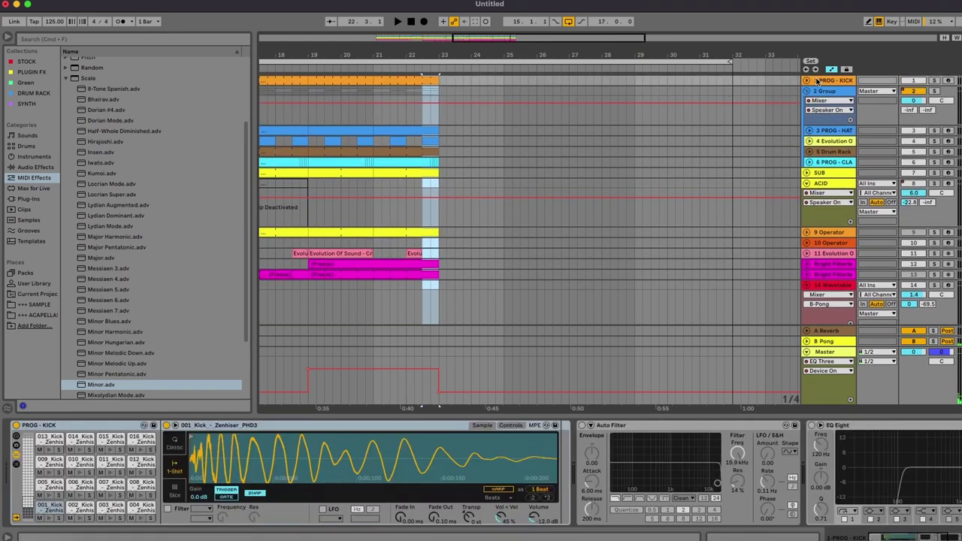
Group the tracks from PROG - KICK through the second Bright Filterless pad on track 13.
{"action": "scroll", "coordinate": [834, 204], "scroll_direction": "down", "scroll_amount": 3}
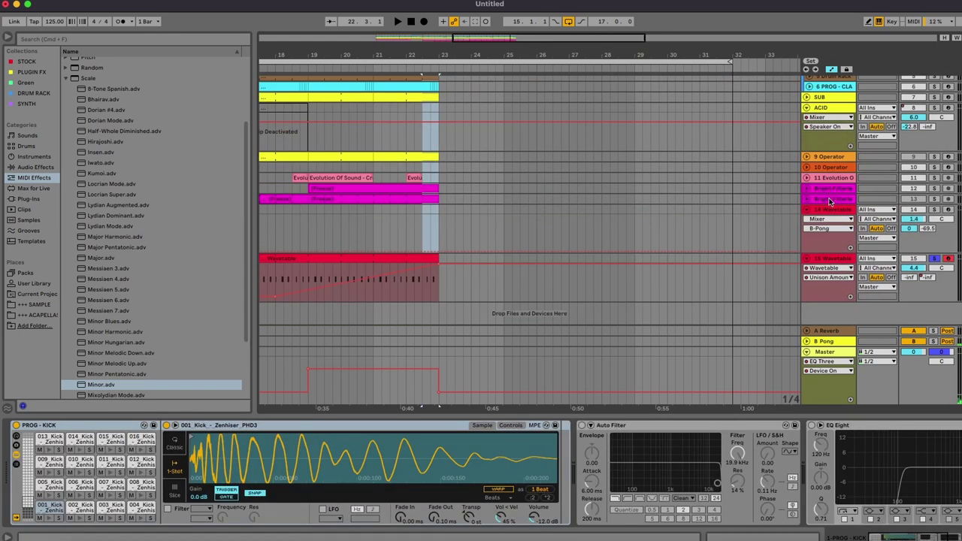
{"action": "left_click", "coordinate": [831, 200]}
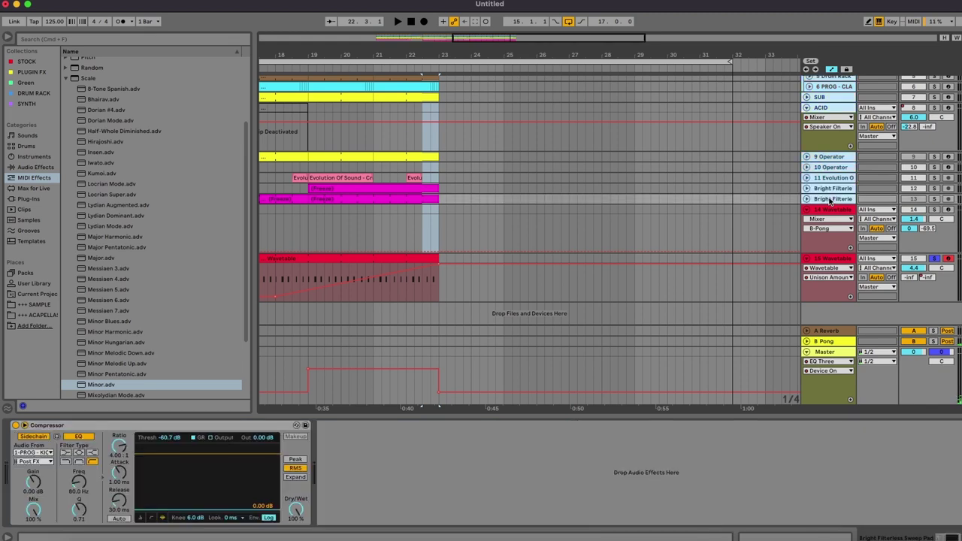
{"action": "key", "text": "super+g"}
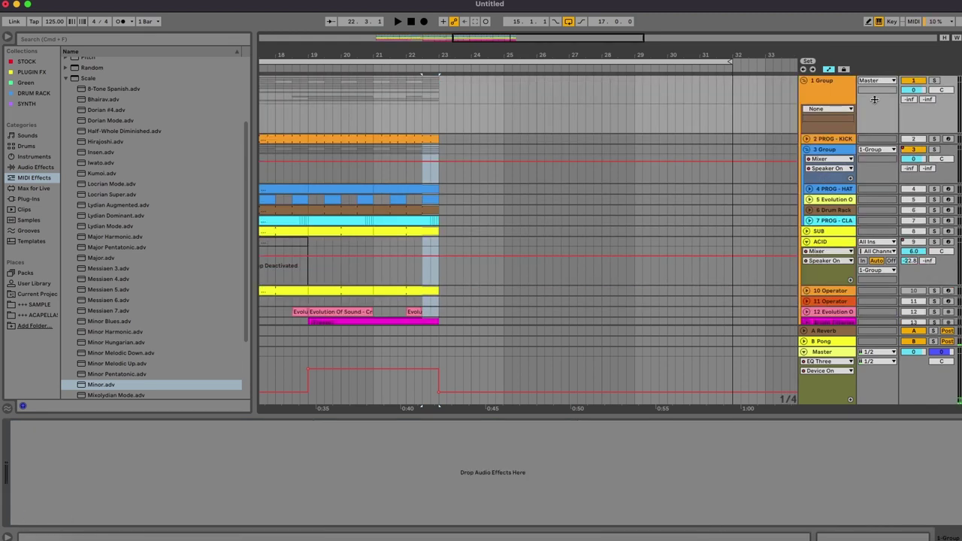
Automate the new group's Speaker On to switch off from 22.3 to bar 23 and listen to the dropout with Wavetable track 16 unsoloed.
{"action": "right_click", "coordinate": [919, 87]}
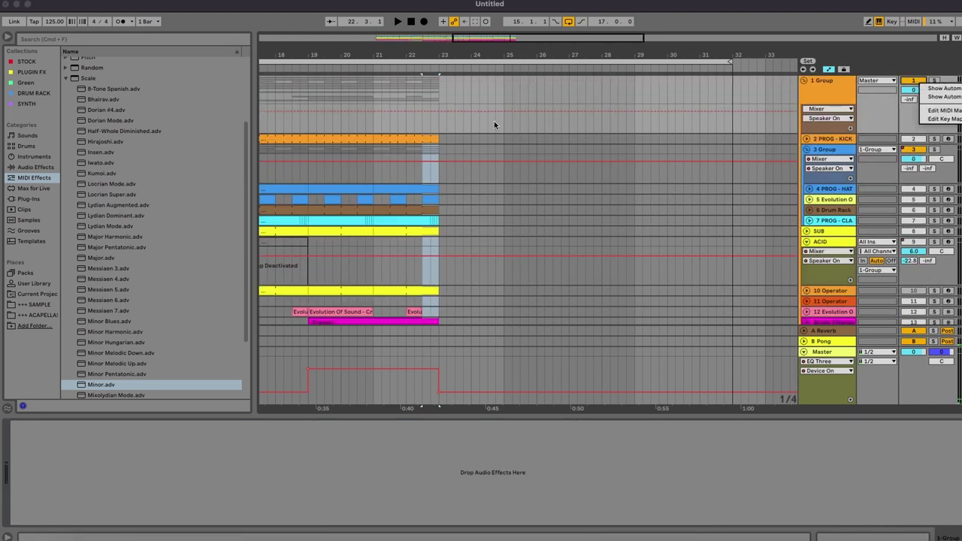
{"action": "left_click", "coordinate": [444, 133]}
{"action": "left_click", "coordinate": [433, 125]}
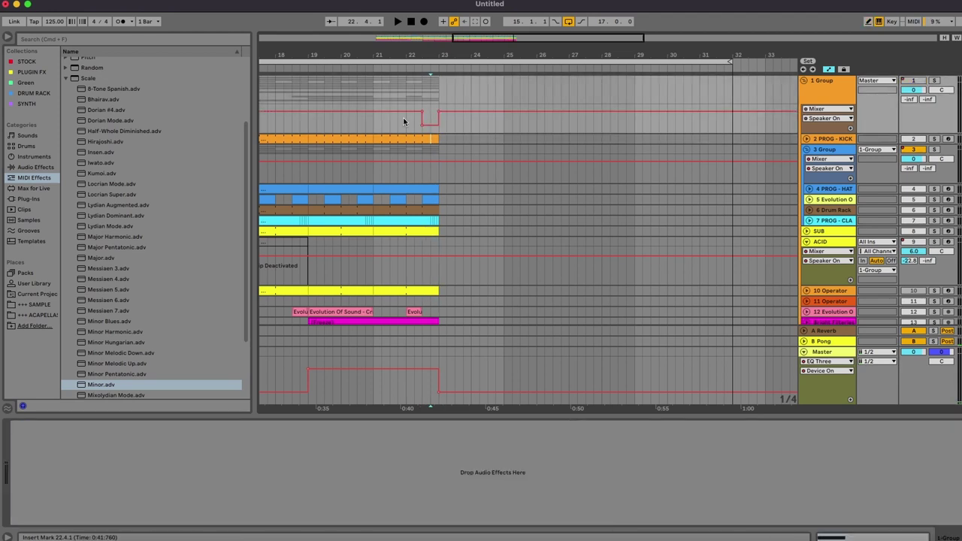
{"action": "left_click", "coordinate": [391, 120]}
{"action": "key", "text": "space"}
{"action": "key", "text": "space"}
{"action": "scroll", "coordinate": [843, 198], "scroll_direction": "down", "scroll_amount": 1}
{"action": "scroll", "coordinate": [858, 218], "scroll_direction": "down", "scroll_amount": 5}
{"action": "key", "text": "space"}
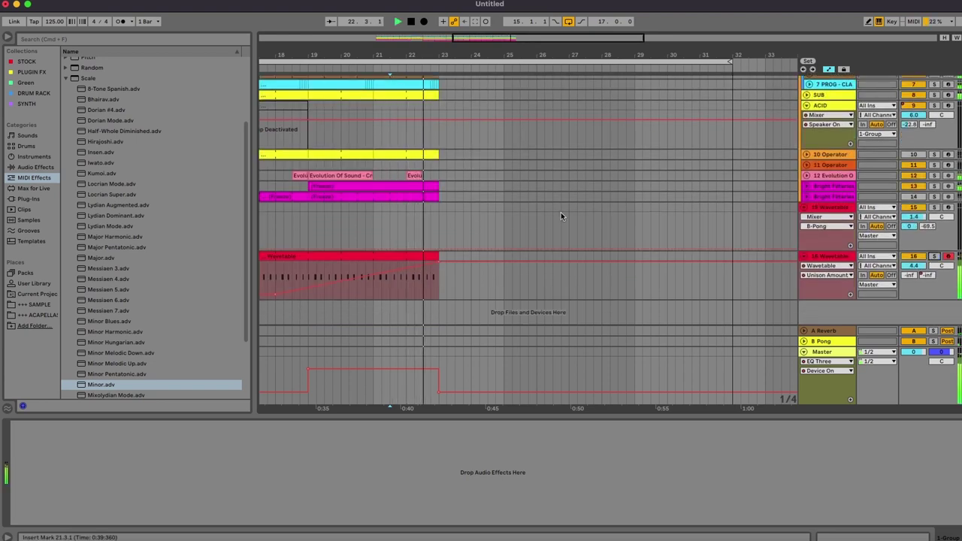
Set the loop to bars 15 to 23 and listen to the full section while checking its tracks.
{"action": "left_click_drag", "start_coordinate": [449, 64], "coordinate": [457, 52]}
{"action": "left_click_drag", "start_coordinate": [328, 210], "coordinate": [446, 210]}
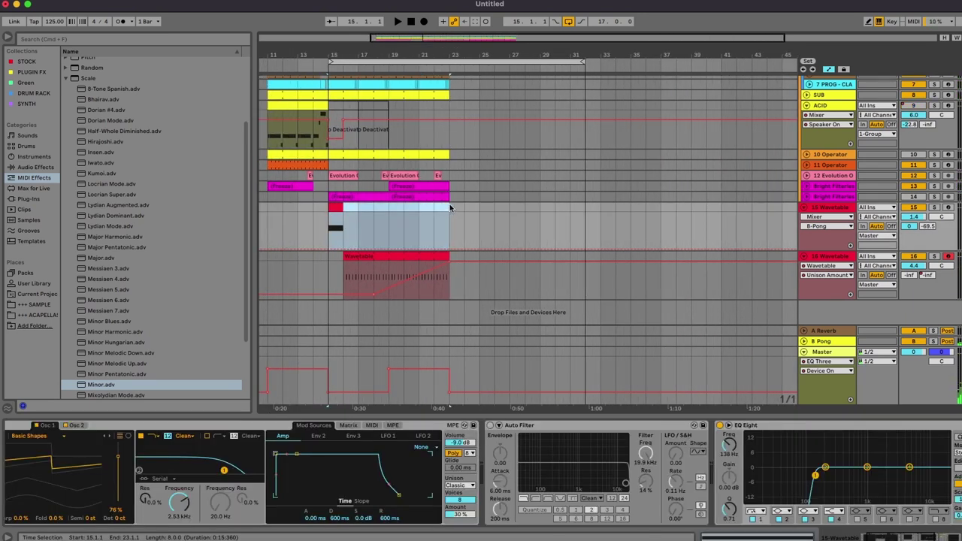
{"action": "left_click", "coordinate": [434, 215]}
{"action": "key", "text": "space"}
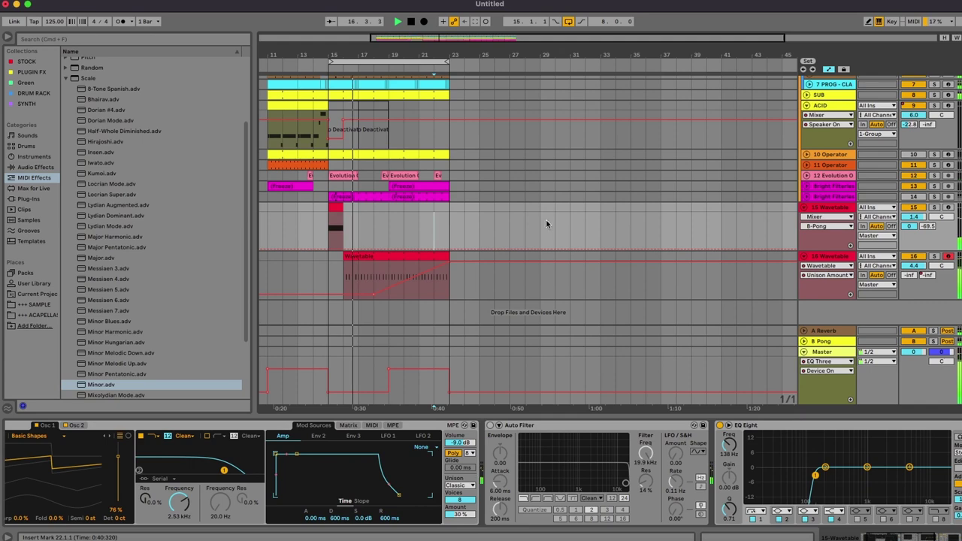
{"action": "left_click", "coordinate": [828, 258]}
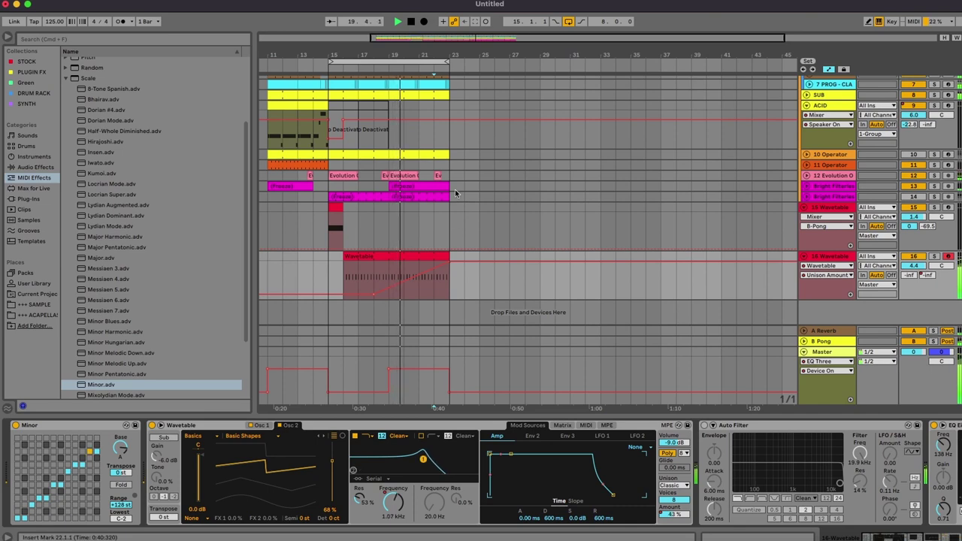
{"action": "scroll", "coordinate": [451, 128], "scroll_direction": "up", "scroll_amount": 4}
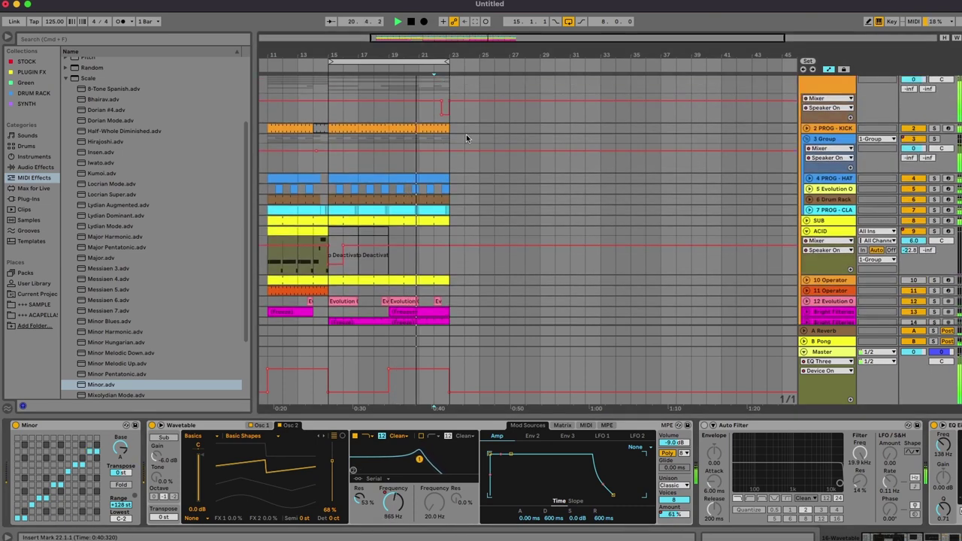
{"action": "scroll", "coordinate": [466, 140], "scroll_direction": "down", "scroll_amount": 4}
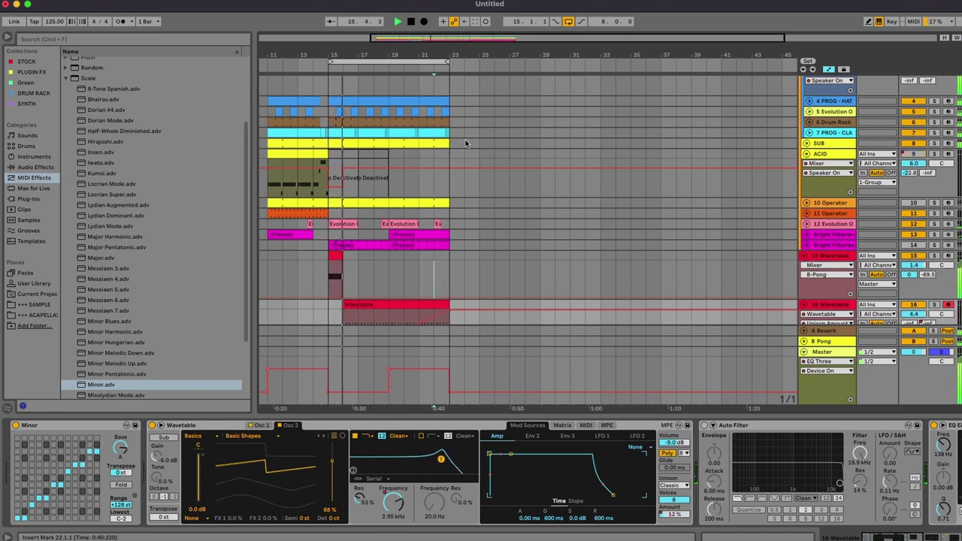
{"action": "left_click", "coordinate": [424, 50]}
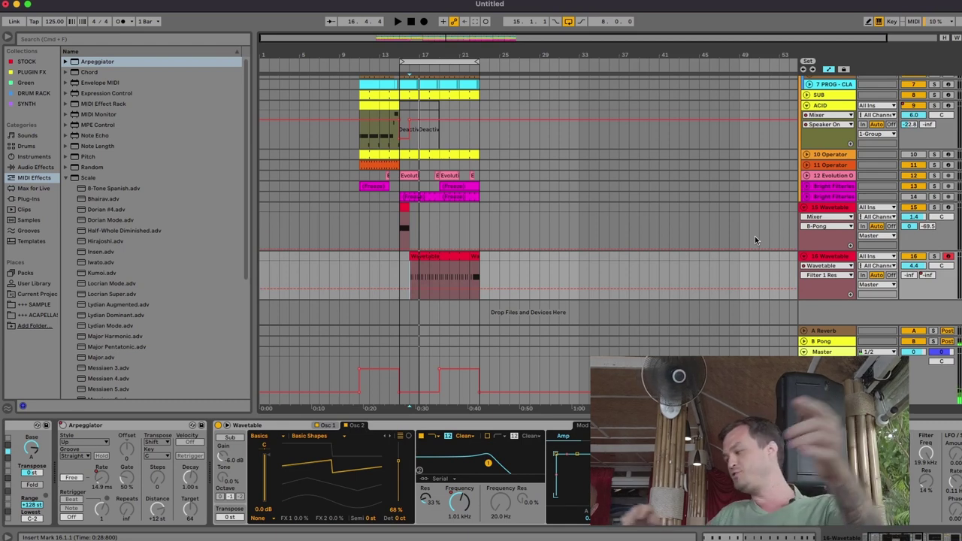
Duplicate bars 15 to 23 across all tracks and delete the copied Wavetable clips on track 16 from bar 24.
{"action": "left_click_drag", "start_coordinate": [480, 361], "coordinate": [399, 36]}
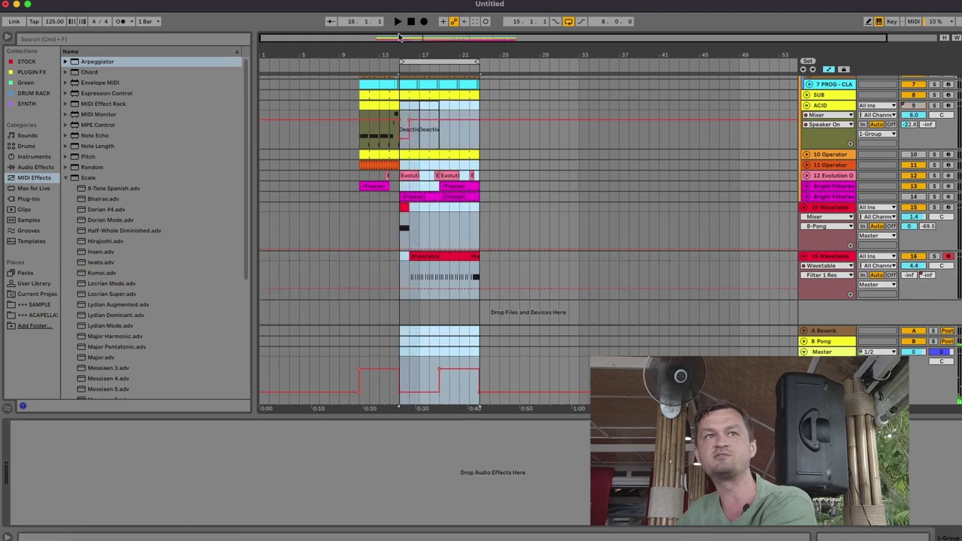
{"action": "key", "text": "super+d"}
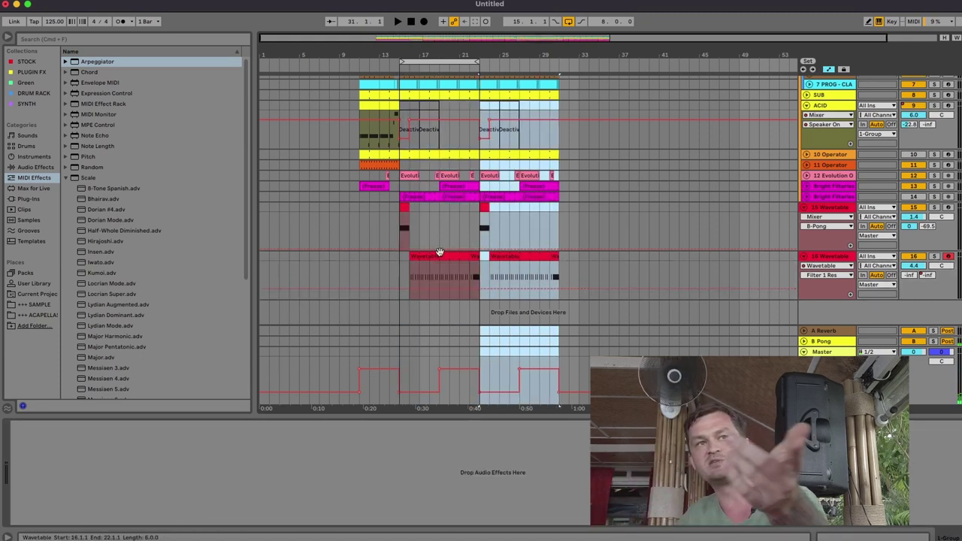
{"action": "left_click", "coordinate": [397, 255]}
{"action": "left_click", "coordinate": [565, 260]}
{"action": "left_click_drag", "start_coordinate": [566, 260], "coordinate": [490, 259]}
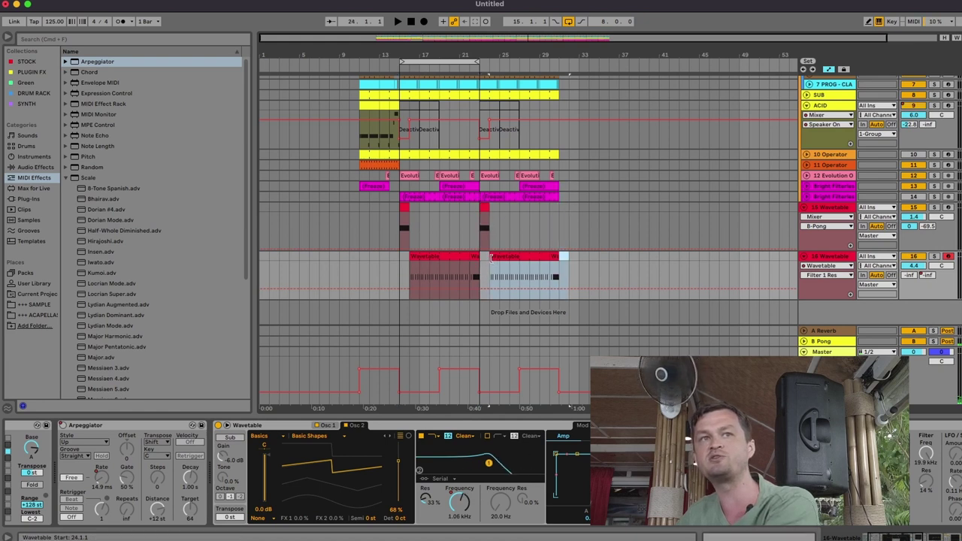
{"action": "key", "text": "Delete"}
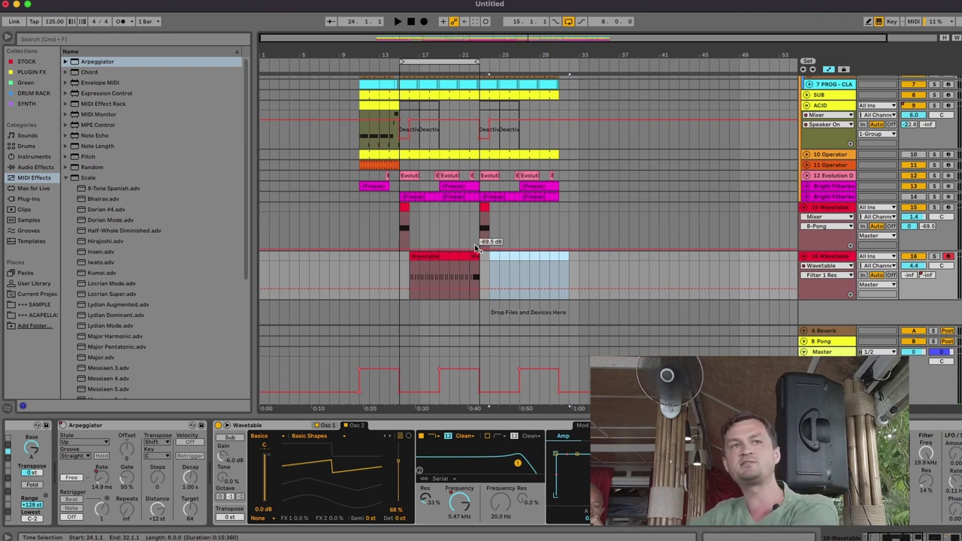
Extend the loop from bar 15 to bar 33 and listen through the duplicated section.
{"action": "left_click", "coordinate": [420, 211]}
{"action": "key", "text": "space"}
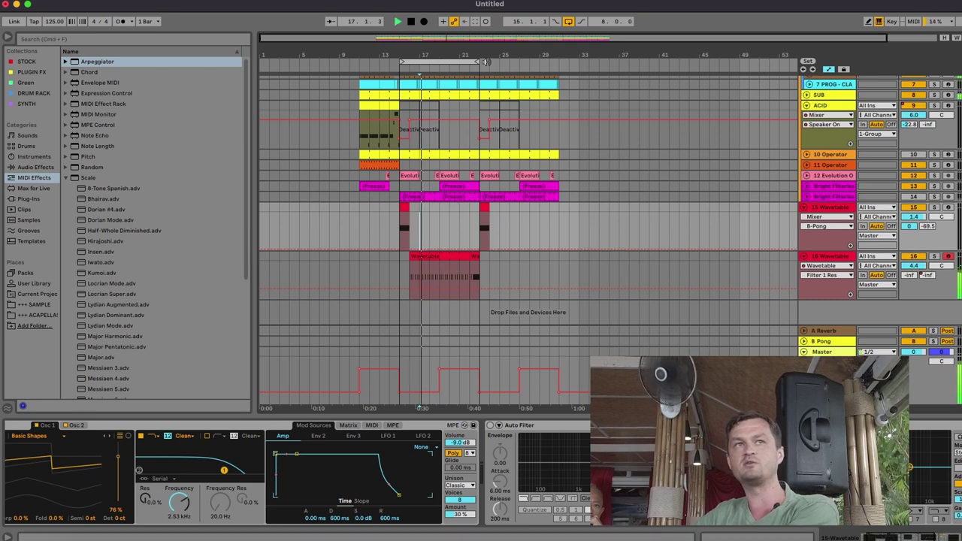
{"action": "left_click_drag", "start_coordinate": [475, 60], "coordinate": [579, 60]}
{"action": "scroll", "coordinate": [460, 41], "scroll_direction": "up", "scroll_amount": 5}
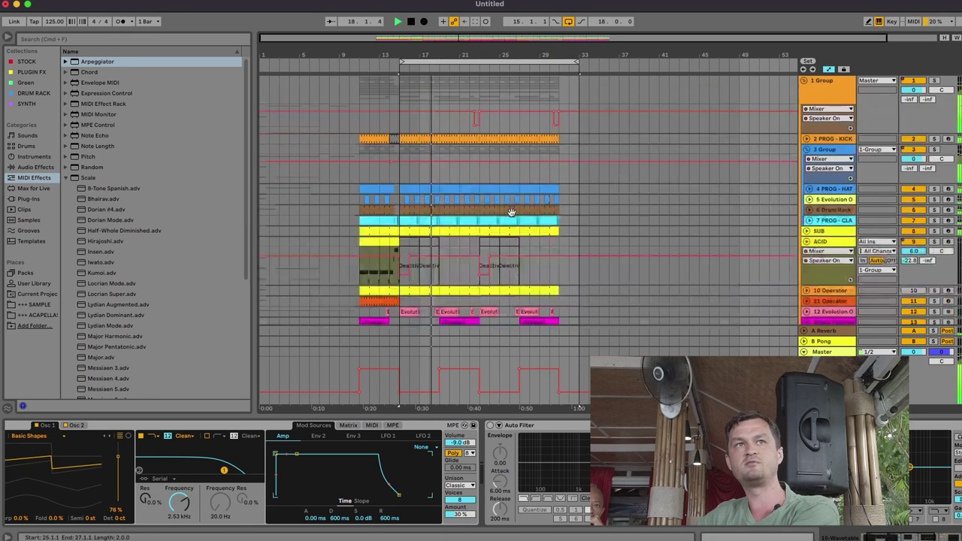
{"action": "left_click_drag", "start_coordinate": [461, 54], "coordinate": [461, 128]}
{"action": "left_click_drag", "start_coordinate": [462, 82], "coordinate": [462, 88]}
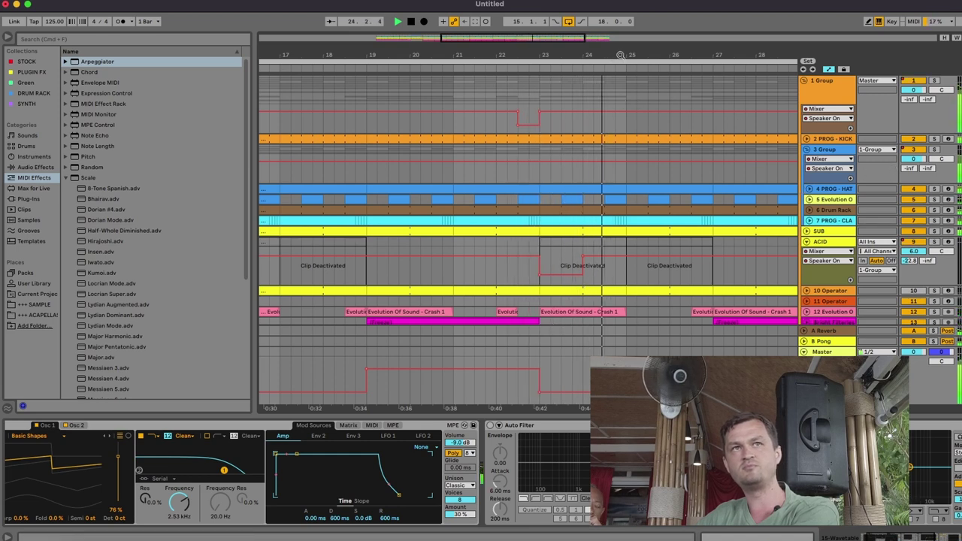
{"action": "left_click_drag", "start_coordinate": [620, 55], "coordinate": [621, 30]}
{"action": "scroll", "coordinate": [618, 199], "scroll_direction": "down", "scroll_amount": 2}
{"action": "scroll", "coordinate": [618, 199], "scroll_direction": "down", "scroll_amount": 3}
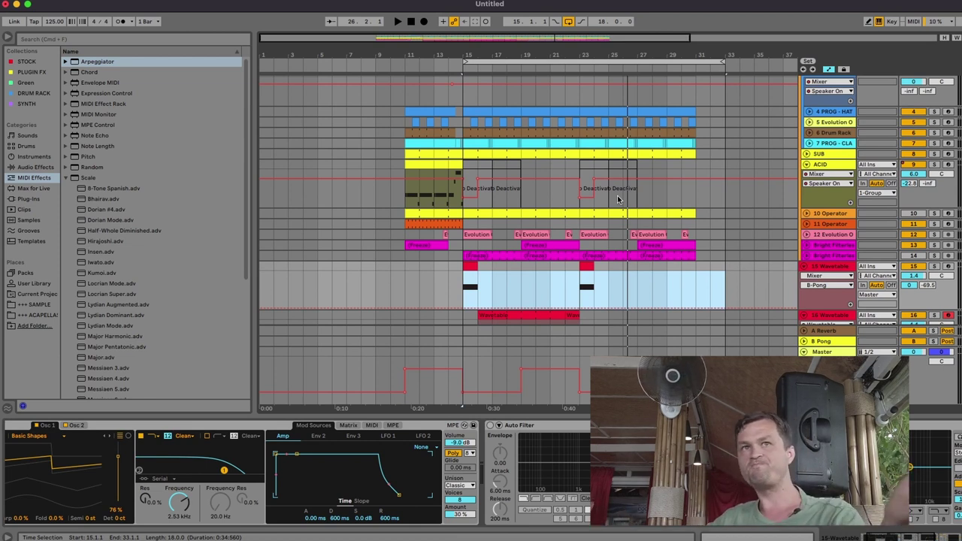
Check the PROG - HAT track's device chain, and show the empty effects chain of 3 Group.
{"action": "left_click", "coordinate": [832, 113]}
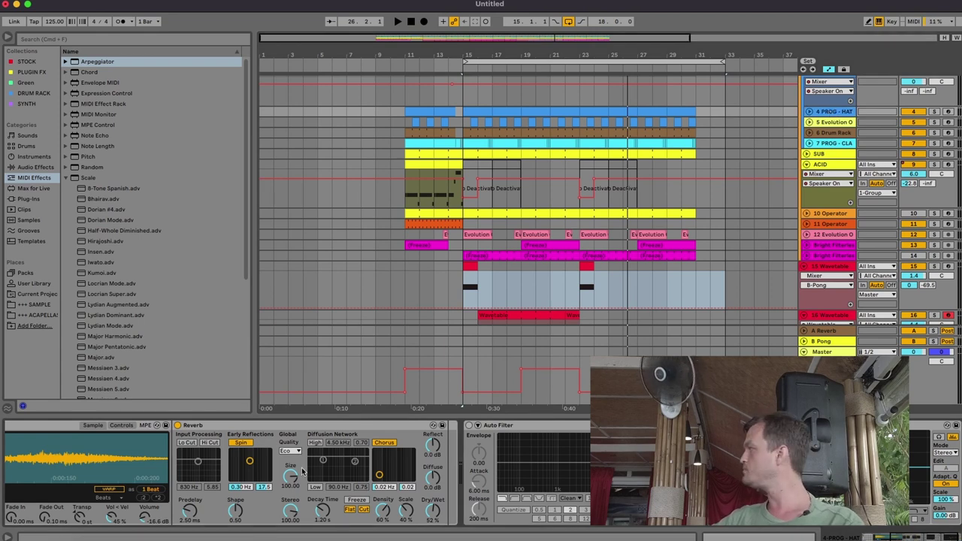
{"action": "left_click_drag", "start_coordinate": [526, 57], "coordinate": [526, 30]}
{"action": "scroll", "coordinate": [460, 210], "scroll_direction": "up", "scroll_amount": 3}
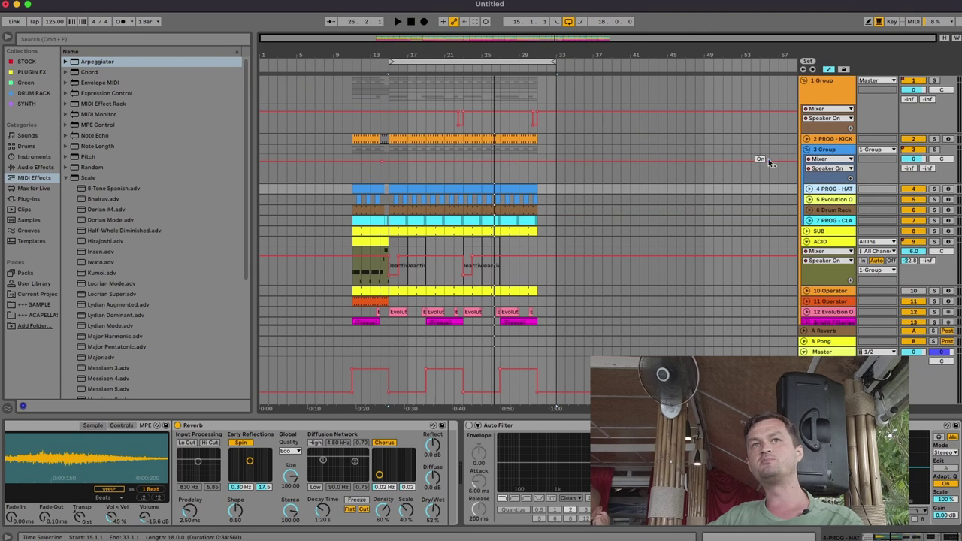
{"action": "left_click", "coordinate": [767, 161]}
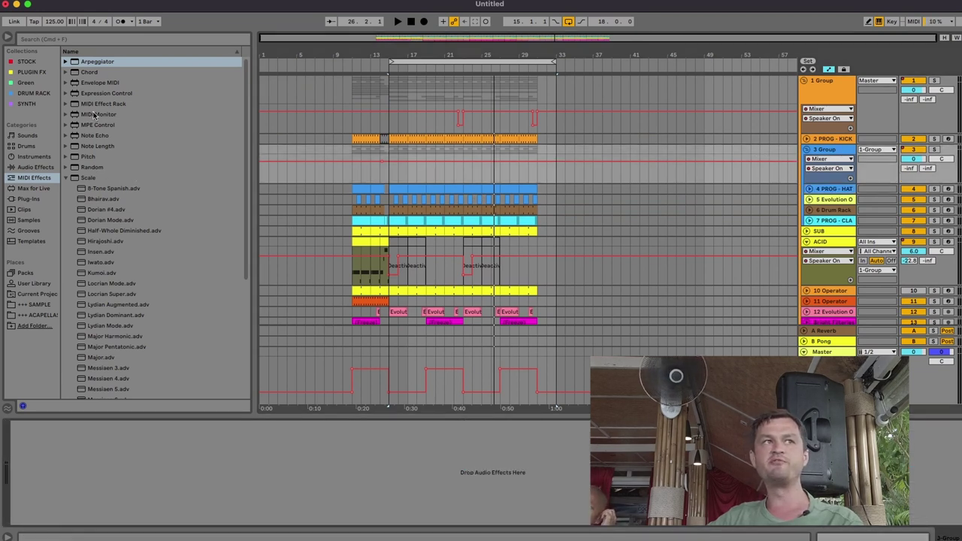
Find the Reverb among the Reverb & Resonance audio effects and load it onto 3 Group.
{"action": "left_click", "coordinate": [38, 167]}
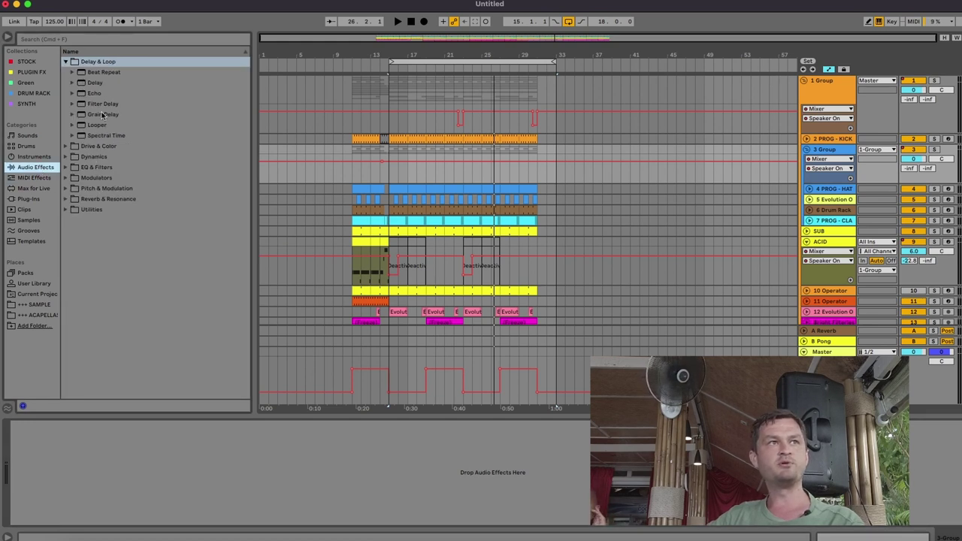
{"action": "left_click", "coordinate": [66, 198]}
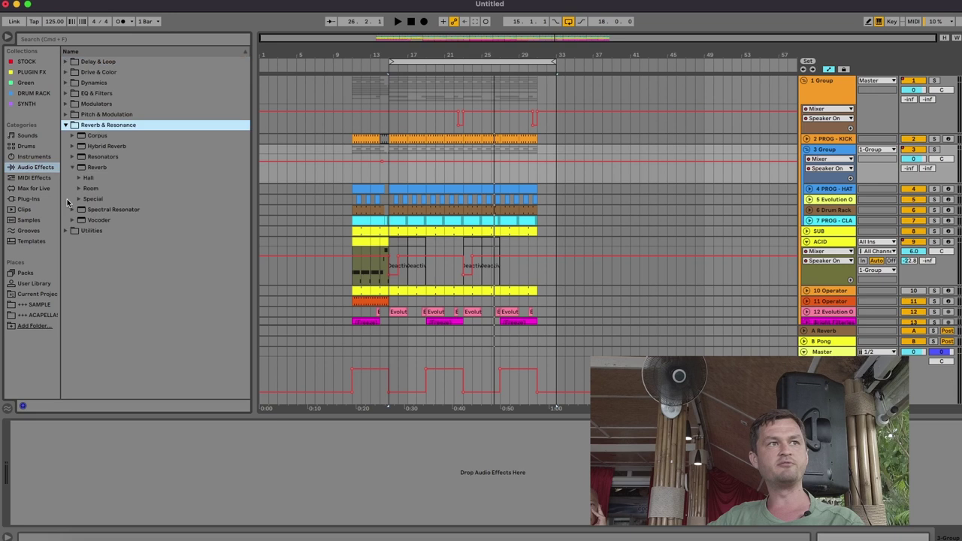
{"action": "double_click", "coordinate": [122, 126]}
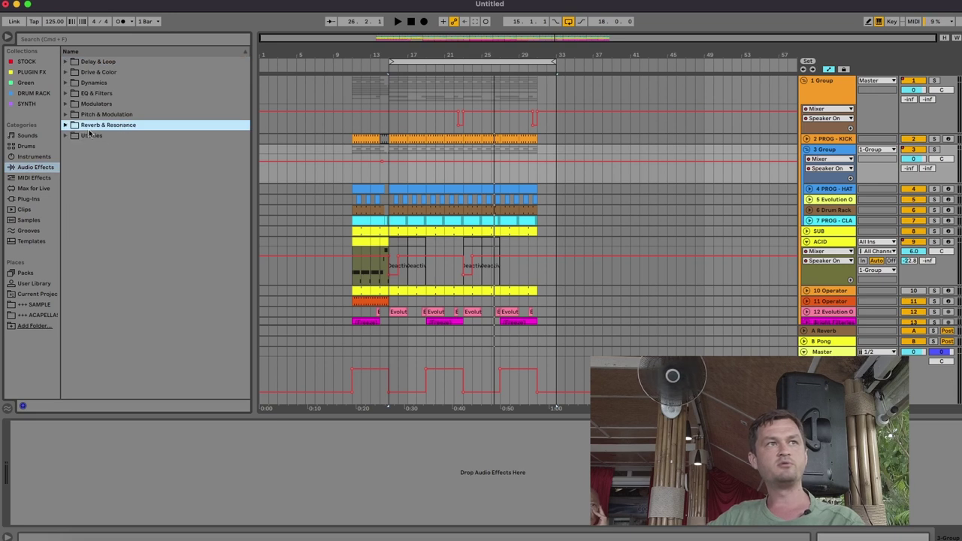
{"action": "left_click", "coordinate": [69, 126]}
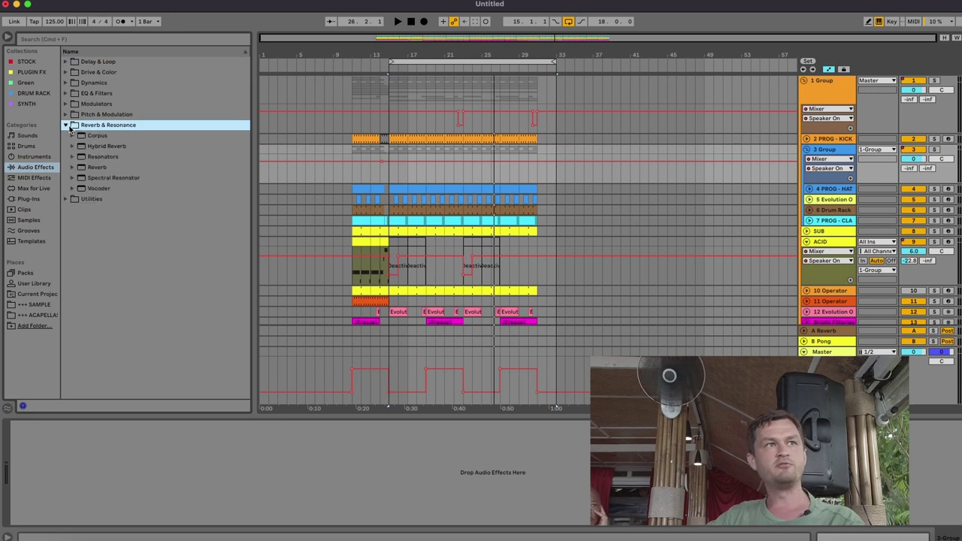
{"action": "double_click", "coordinate": [90, 169]}
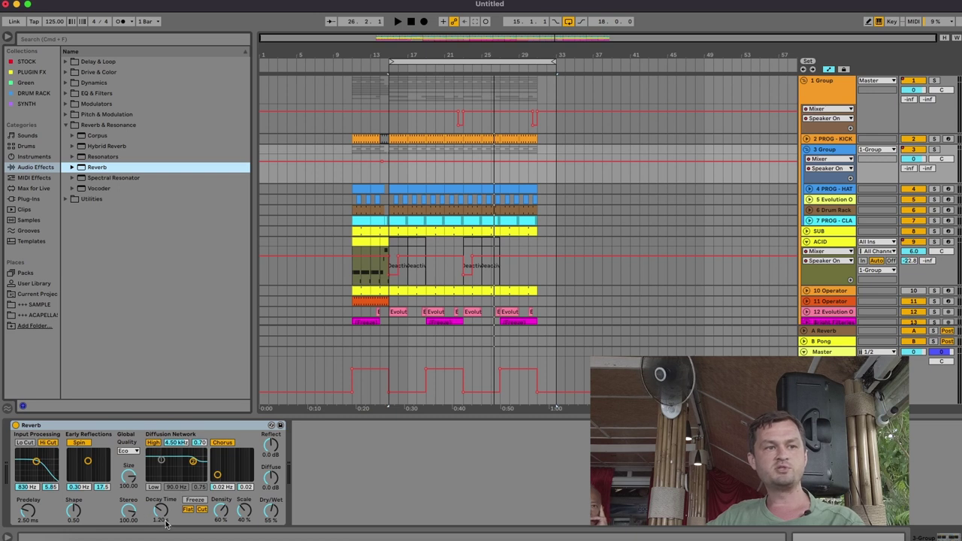
Set the Reverb's decay time to 3.96 s and Dry/Wet to 9.5 %, and switch off its Hi Cut and High diffusion filters.
{"action": "left_click_drag", "start_coordinate": [167, 525], "coordinate": [167, 500]}
{"action": "left_click", "coordinate": [152, 444]}
{"action": "left_click", "coordinate": [47, 443]}
{"action": "left_click_drag", "start_coordinate": [273, 510], "coordinate": [273, 538]}
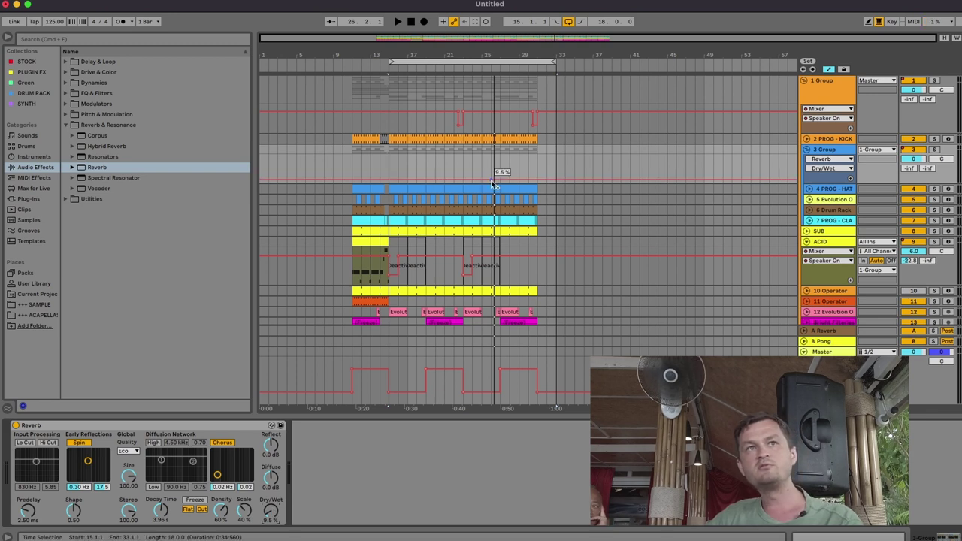
Draw 3 Group's Reverb Dry/Wet automation at 0 % until bar 27, ramp it to about 18 % at bar 31, and play from bar 28.
{"action": "key", "text": "space"}
{"action": "key", "text": "b"}
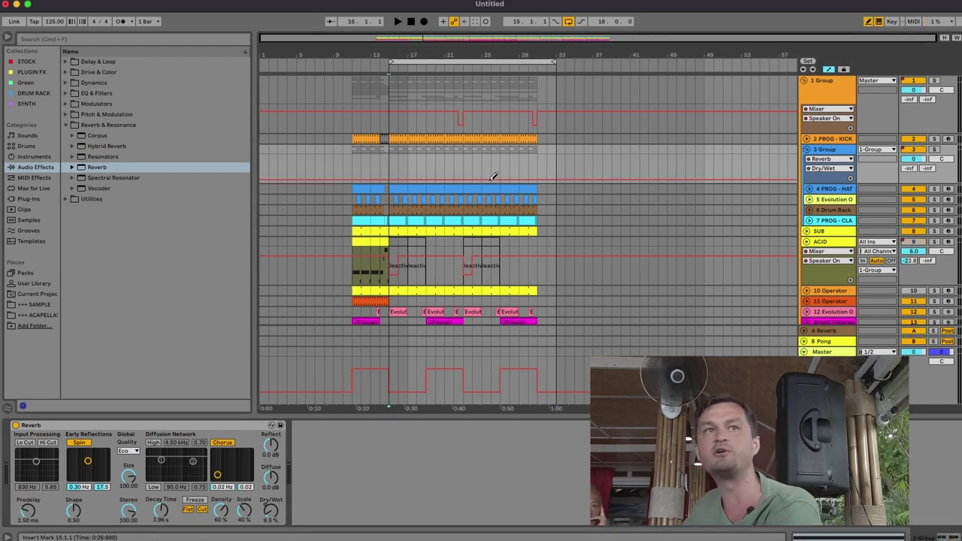
{"action": "left_click_drag", "start_coordinate": [494, 182], "coordinate": [348, 182]}
{"action": "left_click_drag", "start_coordinate": [539, 180], "coordinate": [522, 177]}
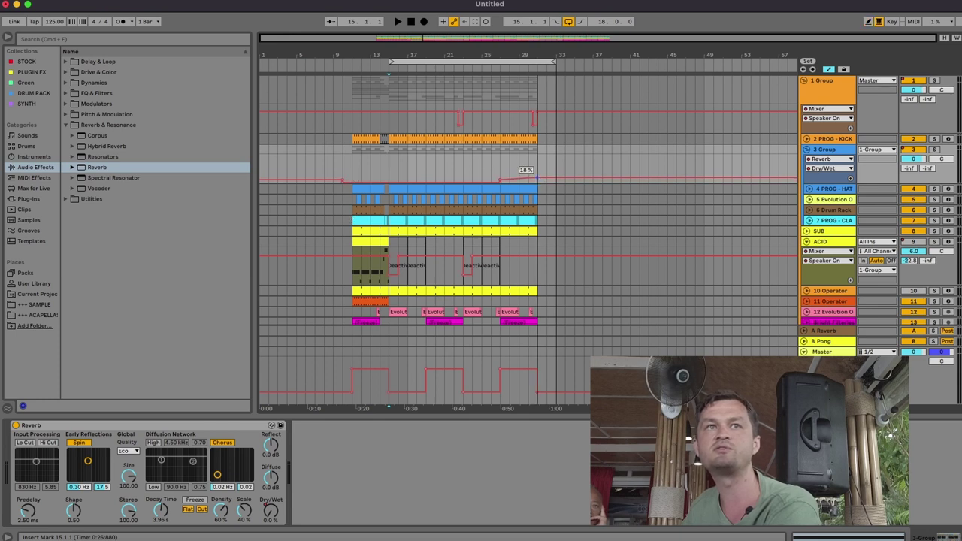
{"action": "left_click", "coordinate": [512, 161]}
{"action": "key", "text": "space"}
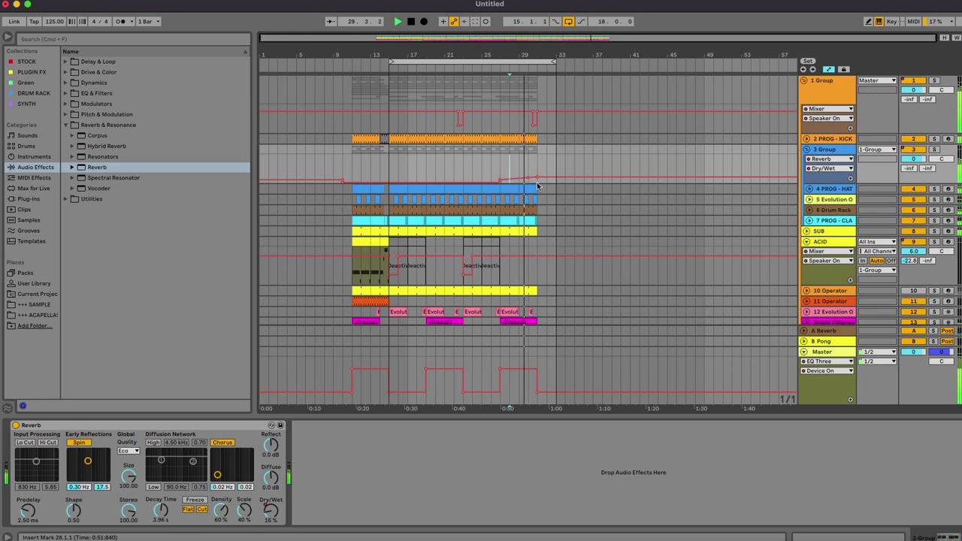
Drop the Reverb Dry/Wet automation to 0 % after bar 31, raise the ramp's peak to about 64 %, and replay it from bar 28.
{"action": "mouse_move", "coordinate": [528, 181]}
{"action": "left_mouse_down"}
{"action": "mouse_move", "coordinate": [536, 170]}
{"action": "mouse_move", "coordinate": [560, 182]}
{"action": "left_mouse_up"}
{"action": "key", "text": "b"}
{"action": "key", "text": "space"}
{"action": "key", "text": "space"}
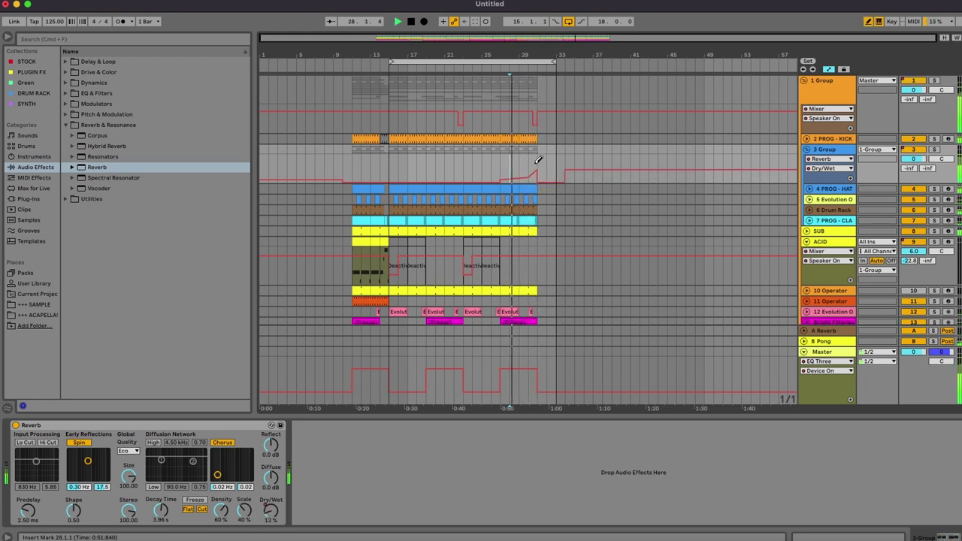
{"action": "left_click_drag", "start_coordinate": [536, 170], "coordinate": [536, 160]}
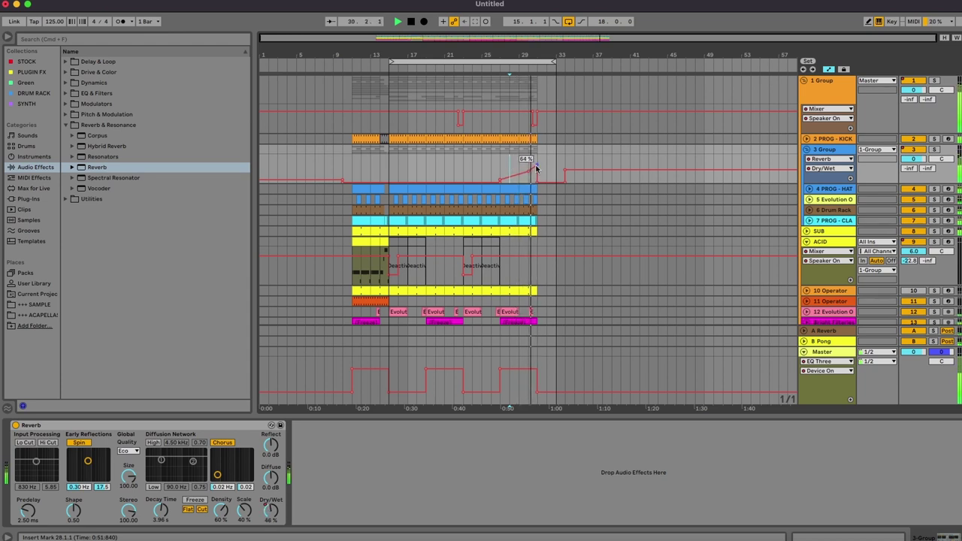
{"action": "key", "text": "space"}
{"action": "key", "text": "space"}
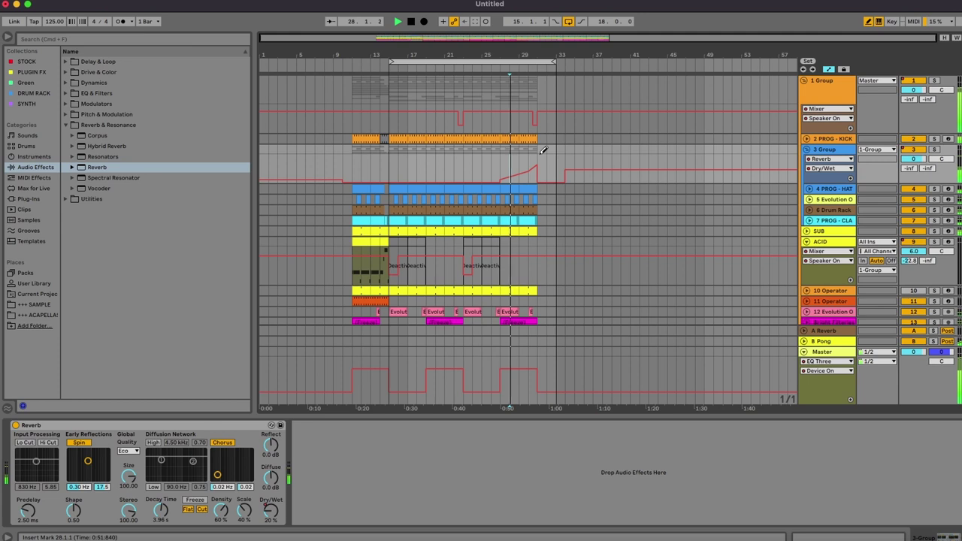
Set the loop to bars 15 to 31 and start playback of the looped section.
{"action": "key", "text": "space"}
{"action": "left_click_drag", "start_coordinate": [539, 158], "coordinate": [390, 159]}
{"action": "key", "text": "super+l"}
{"action": "key", "text": "space"}
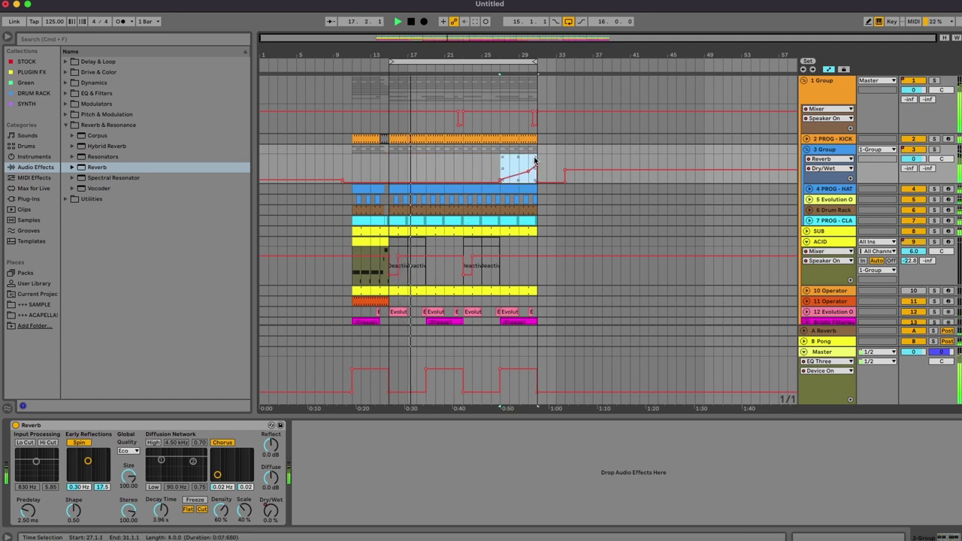
Copy the Reverb Dry/Wet ramp from bars 27 to 31 onto bars 19 to 23 and check 3 Group's activation during playback.
{"action": "left_click", "coordinate": [428, 169]}
{"action": "key", "text": "super+v"}
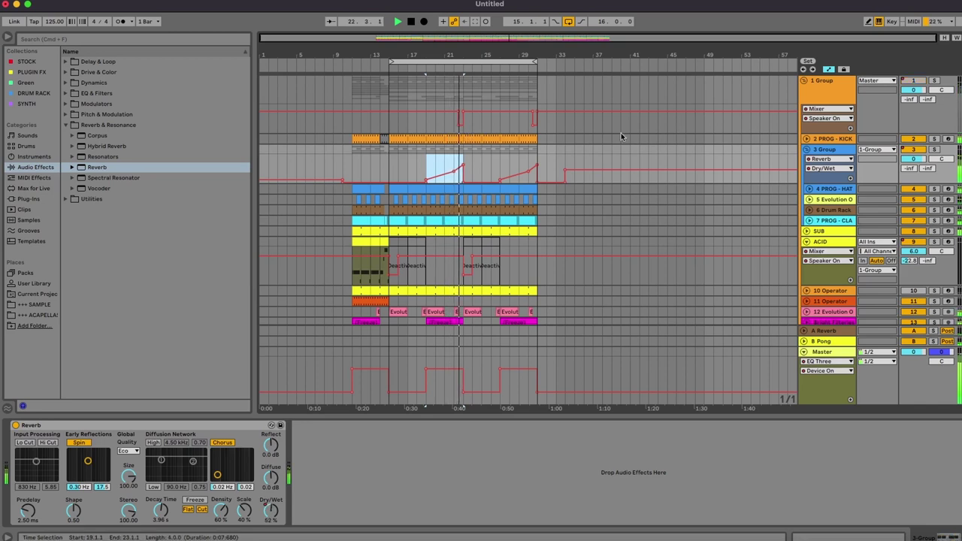
{"action": "left_click", "coordinate": [914, 149]}
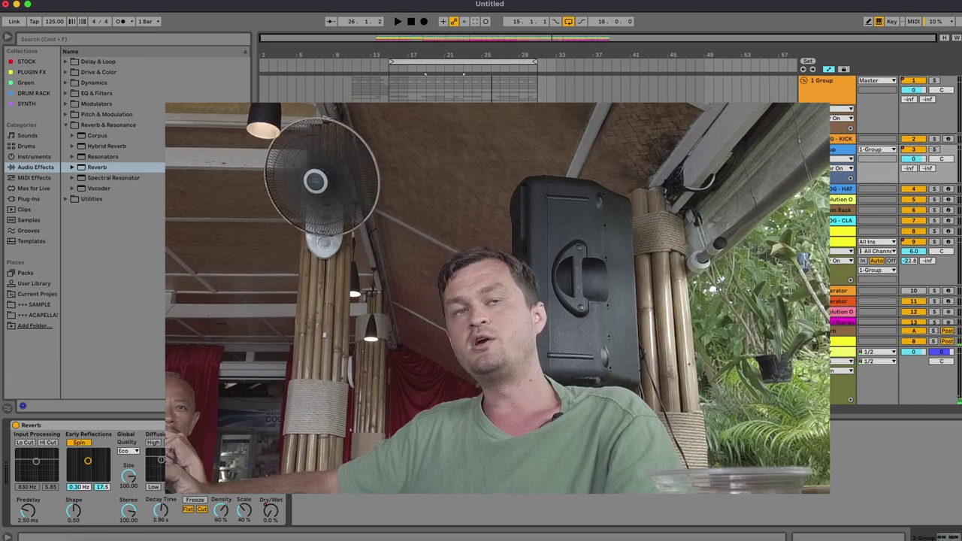
Show the PROG - HAT and Drum Rack device chains, add a Delay to the Drum Rack track, and solo that track.
{"action": "left_click", "coordinate": [835, 190]}
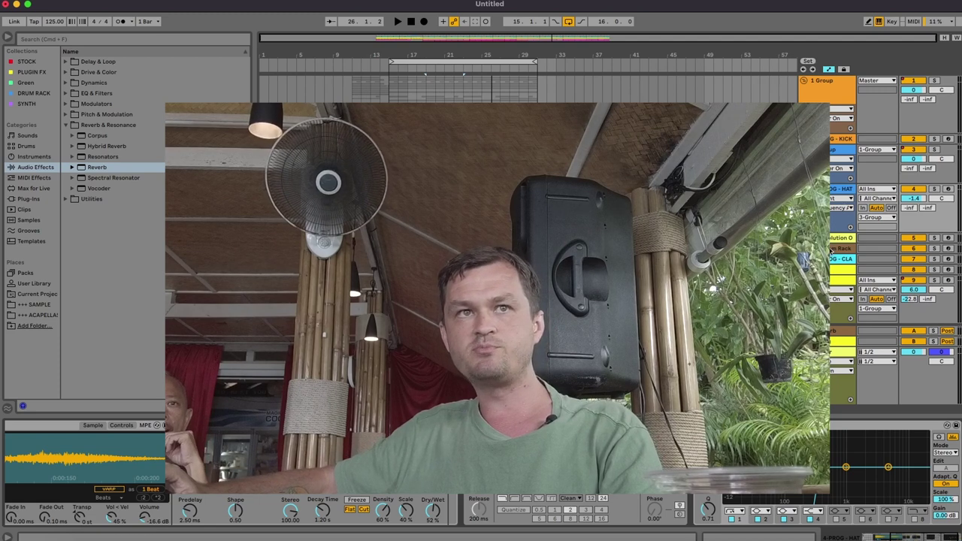
{"action": "left_click", "coordinate": [831, 249]}
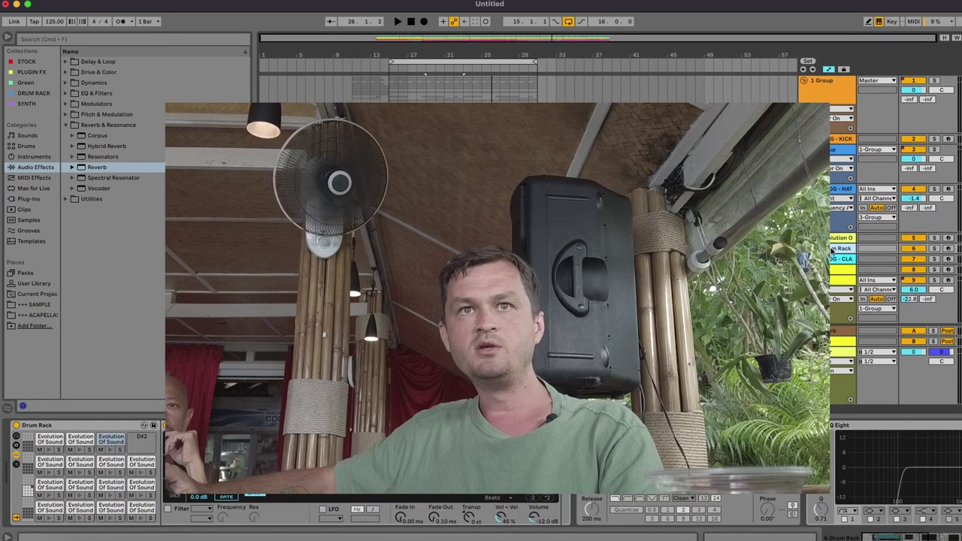
{"action": "left_click", "coordinate": [66, 63]}
{"action": "double_click", "coordinate": [98, 84]}
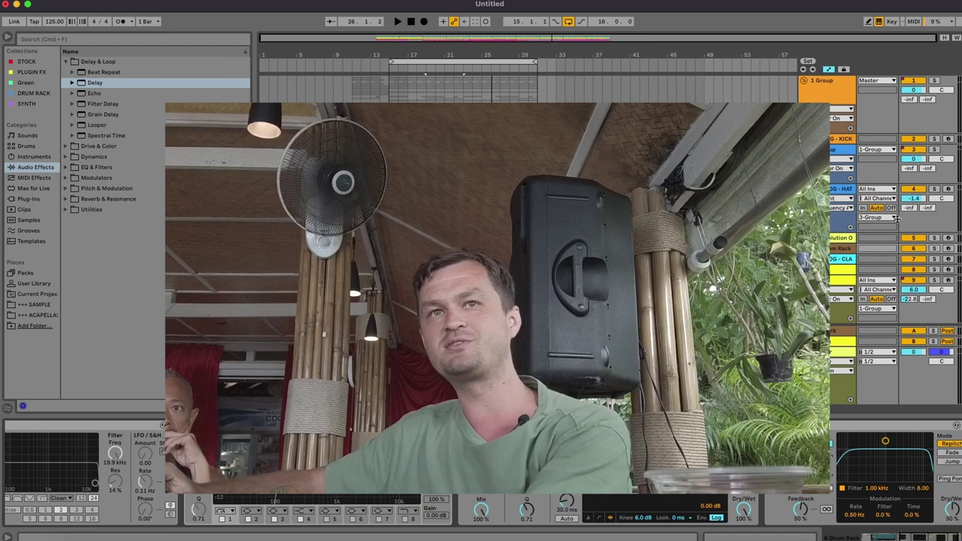
{"action": "left_click", "coordinate": [935, 248]}
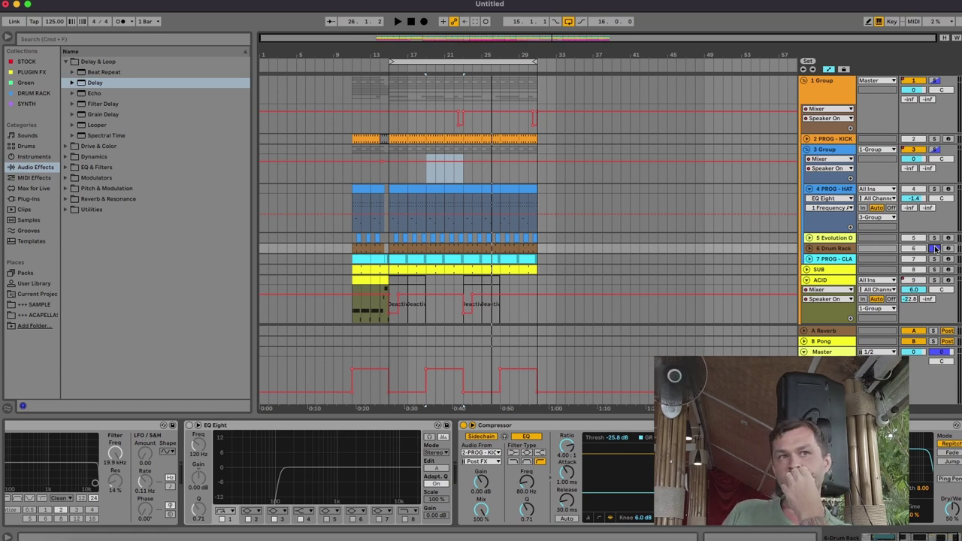
Solo the PROG - HAT track and insert a new audio track directly below it.
{"action": "left_click", "coordinate": [834, 195]}
{"action": "left_click", "coordinate": [835, 189]}
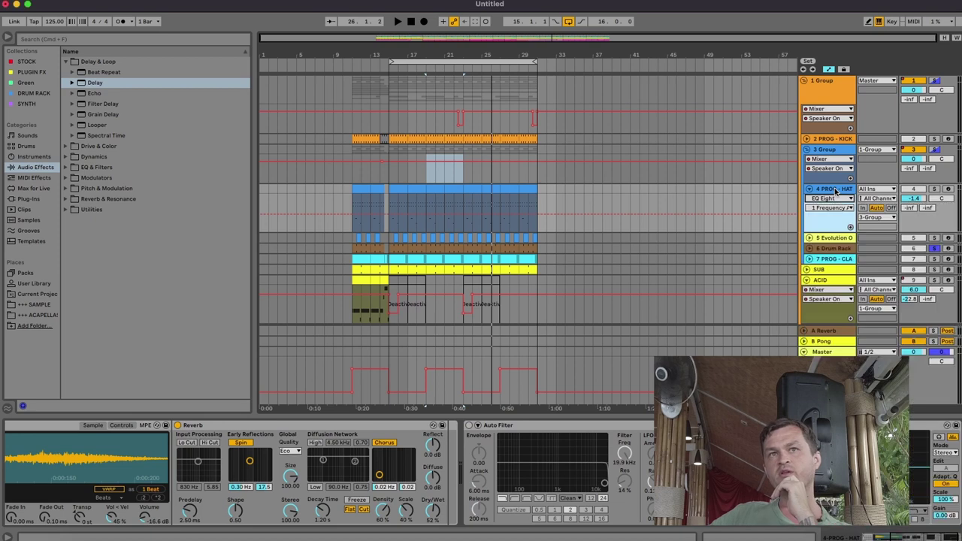
{"action": "right_click", "coordinate": [836, 189]}
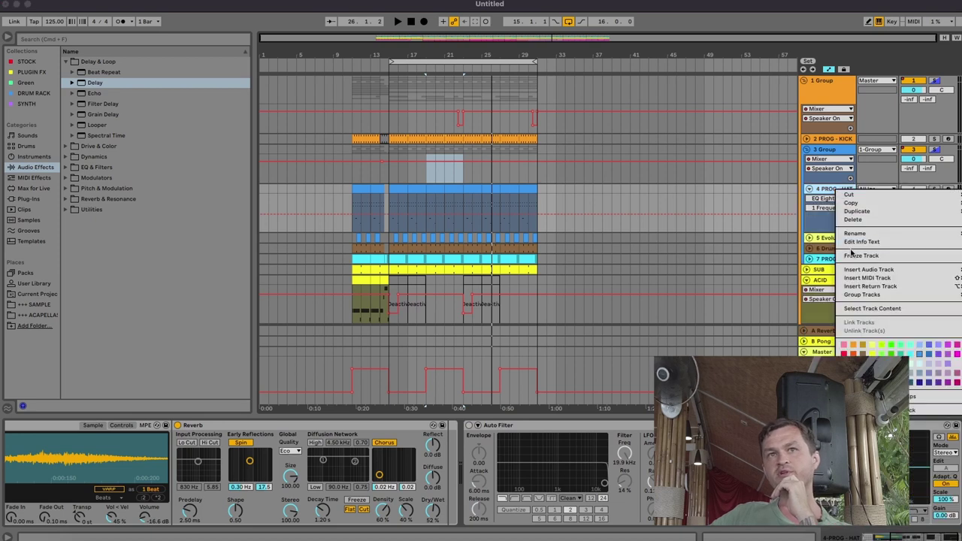
{"action": "left_click", "coordinate": [836, 188]}
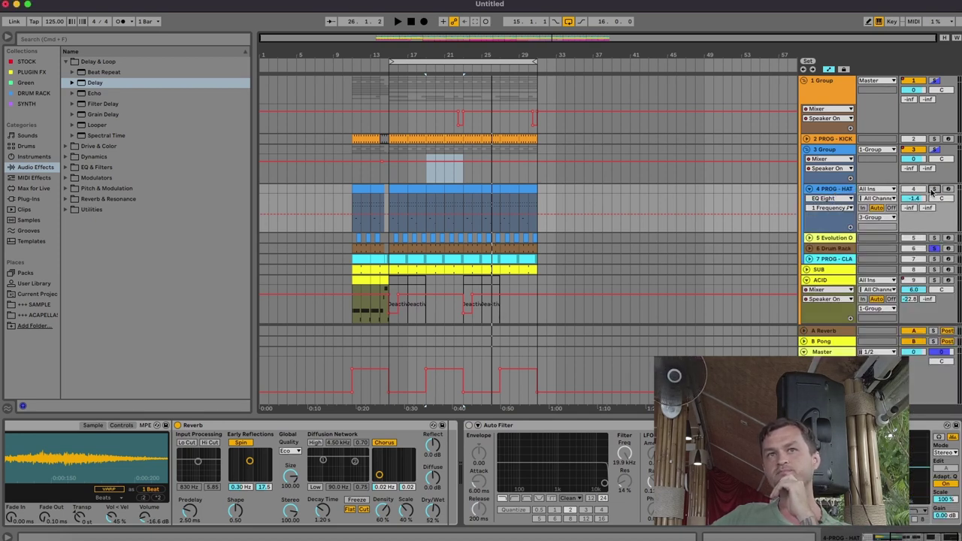
{"action": "right_click", "coordinate": [842, 191]}
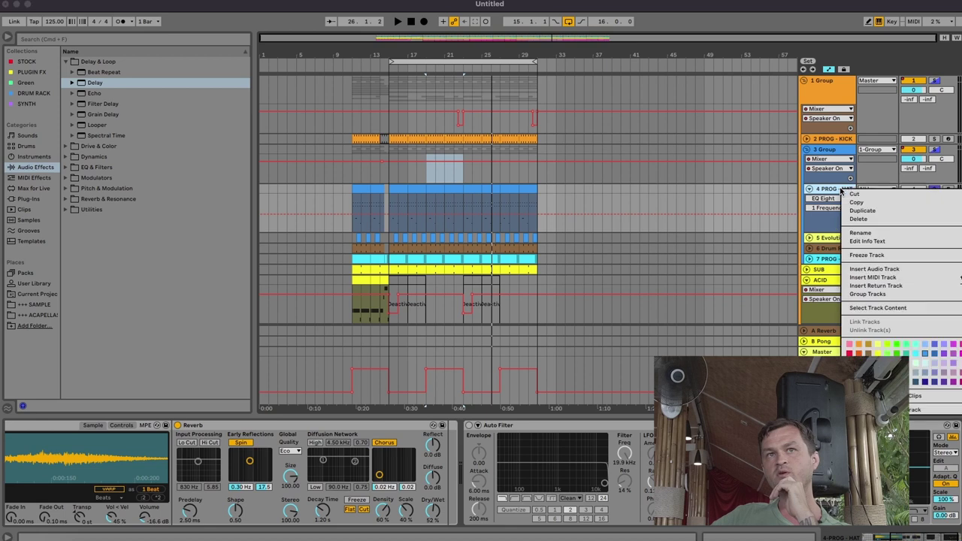
{"action": "left_click", "coordinate": [872, 270]}
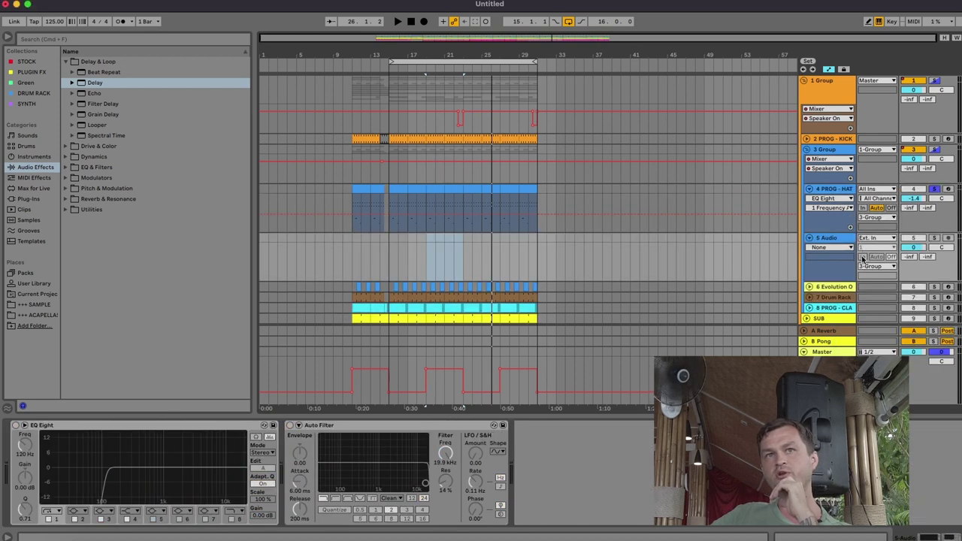
Feed 4-PROG - HAT into the armed 5 Audio track with monitoring on In, and start recording from bar 15.
{"action": "left_click", "coordinate": [865, 238]}
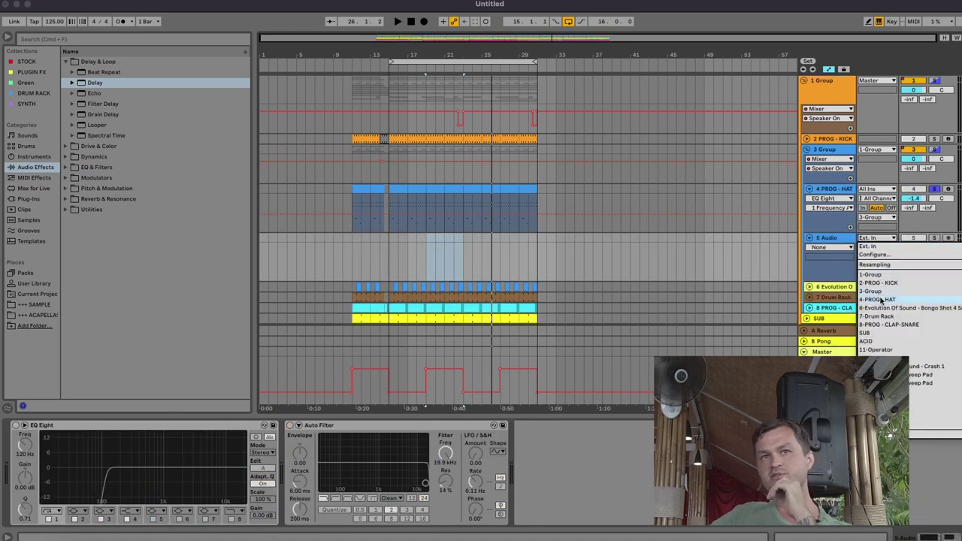
{"action": "left_click", "coordinate": [881, 301]}
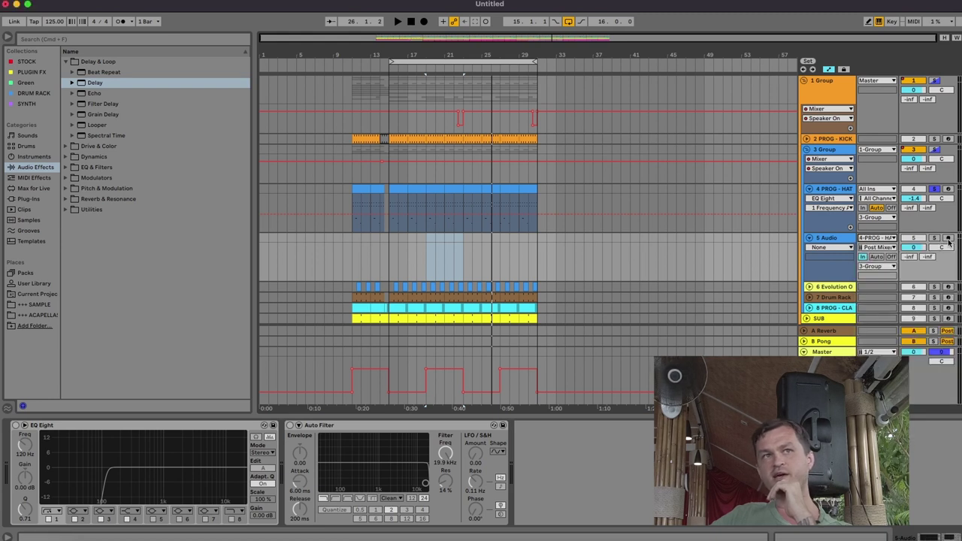
{"action": "left_click", "coordinate": [393, 241]}
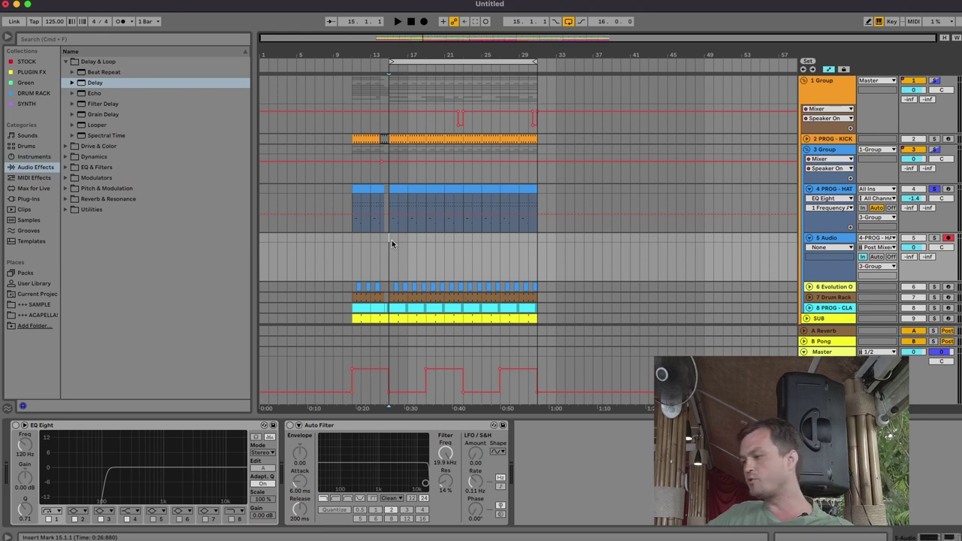
{"action": "key", "text": "space"}
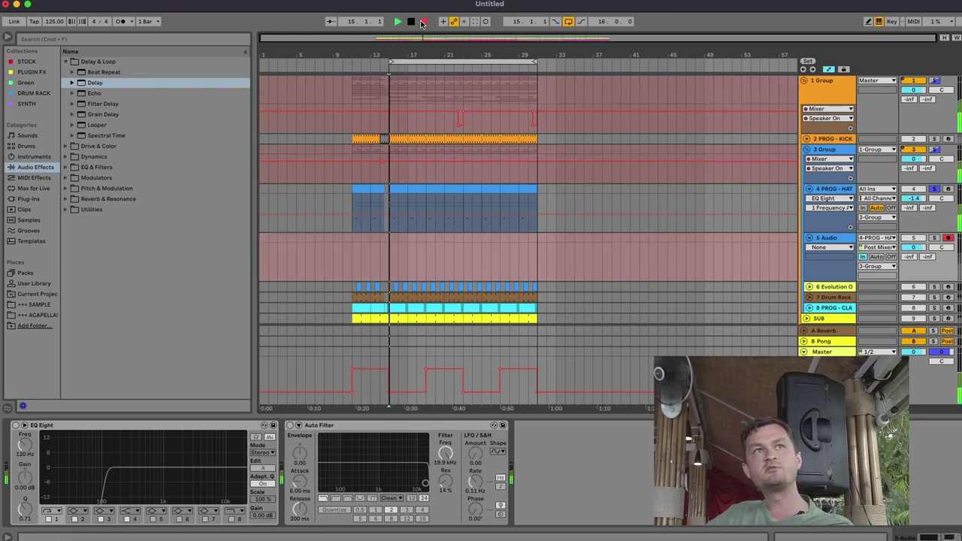
{"action": "left_click", "coordinate": [425, 22]}
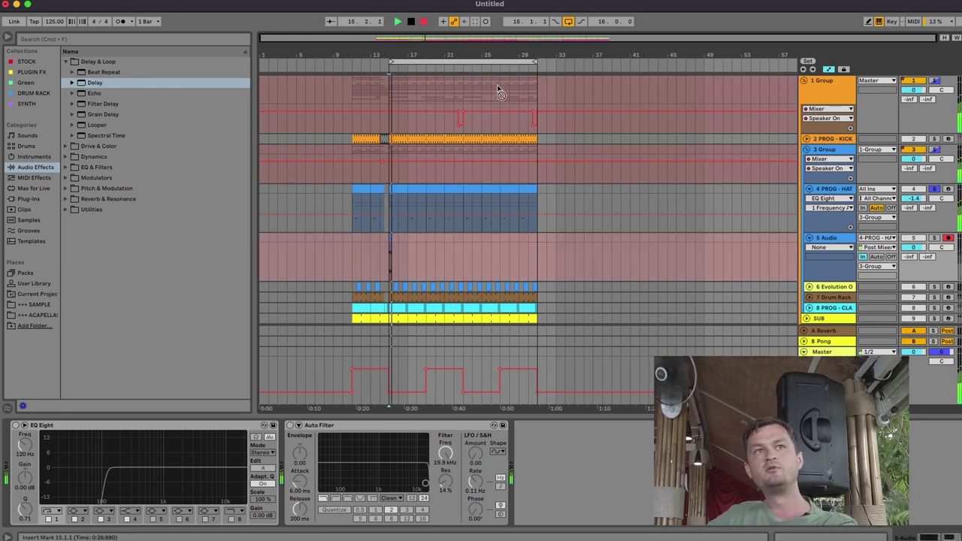
Add the Echo preset Diffused Long Cascades to the PROG - HAT track and raise its Dry/Wet while recording.
{"action": "left_click", "coordinate": [831, 188]}
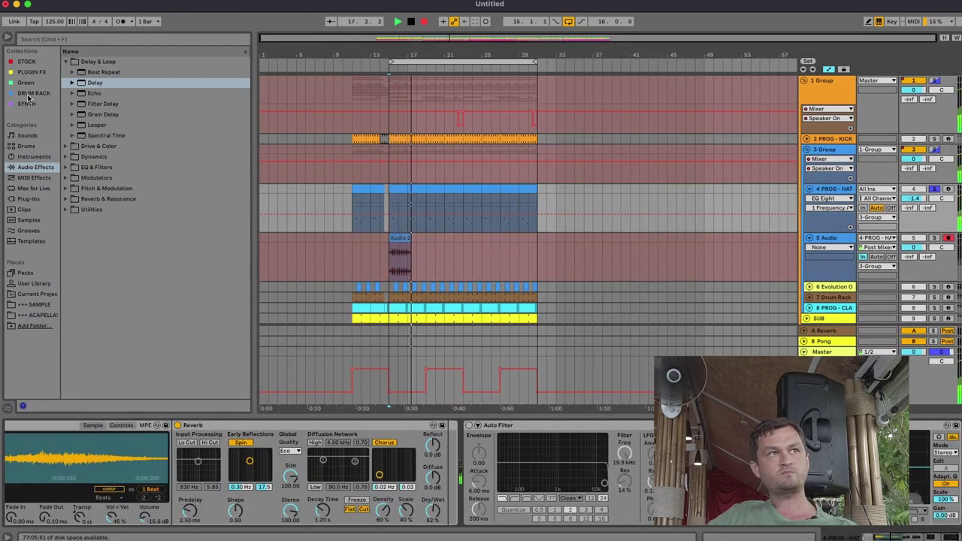
{"action": "left_click", "coordinate": [72, 93]}
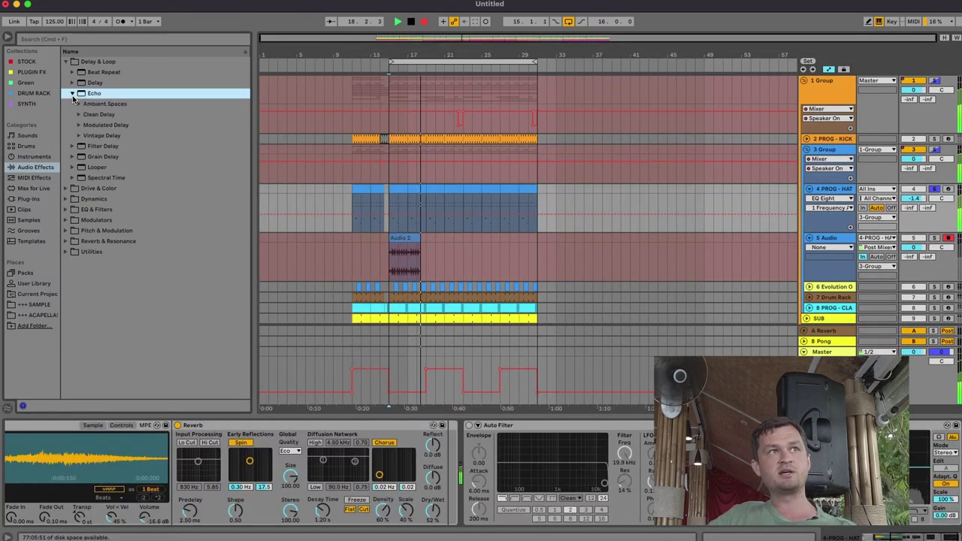
{"action": "left_click", "coordinate": [79, 104]}
{"action": "left_click", "coordinate": [112, 114]}
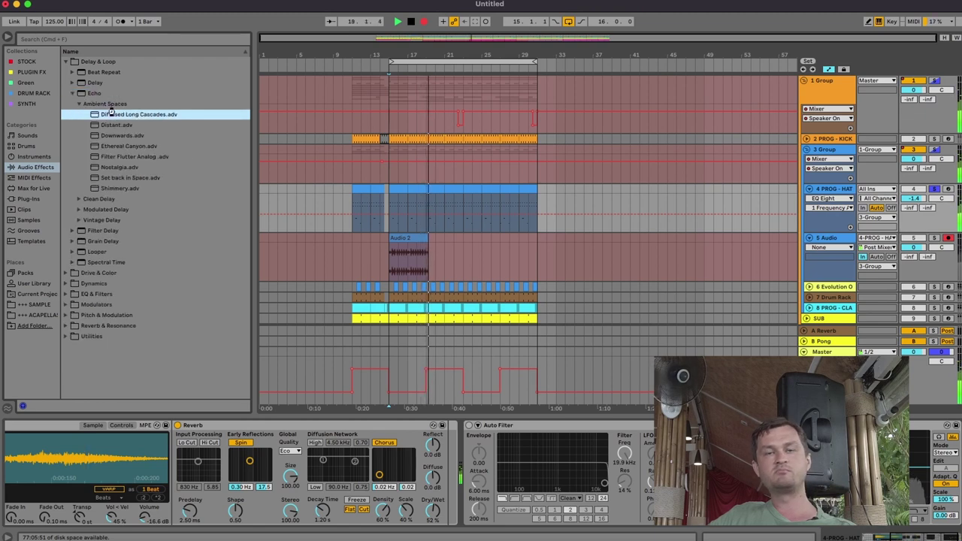
{"action": "double_click", "coordinate": [113, 115]}
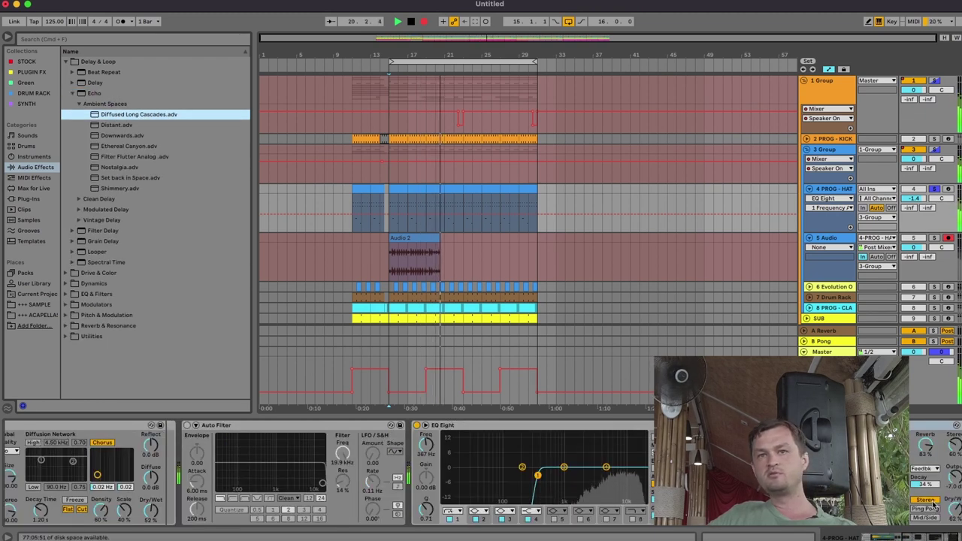
{"action": "left_click_drag", "start_coordinate": [952, 512], "coordinate": [952, 503]}
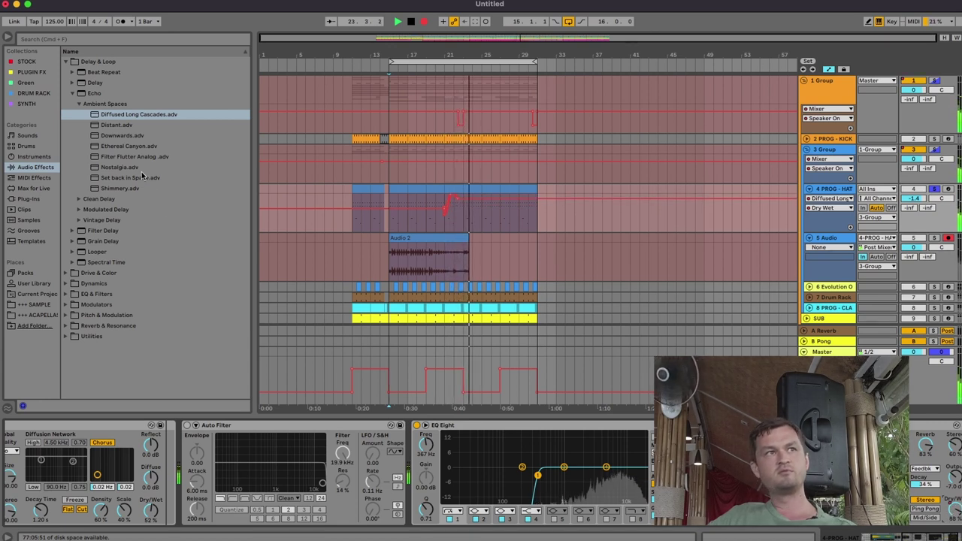
Replace the Echo preset on PROG - HAT with Ethereal Canyon from Ambient Spaces while recording continues.
{"action": "left_click", "coordinate": [128, 147]}
{"action": "key", "text": "Return"}
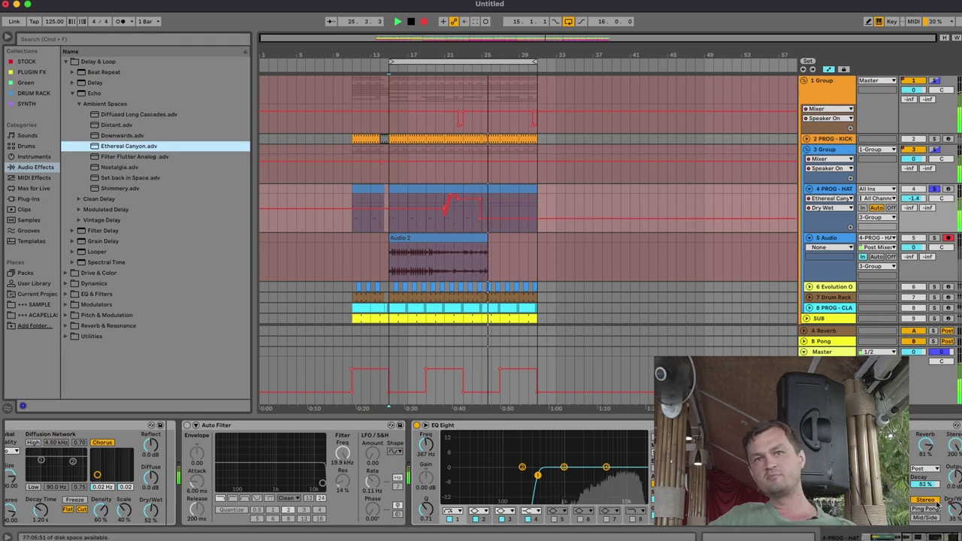
Raise the Echo Dry/Wet on PROG - HAT, replace the preset with HallMod, raise its Dry/Wet, and end the recording.
{"action": "left_click_drag", "start_coordinate": [953, 509], "coordinate": [954, 458]}
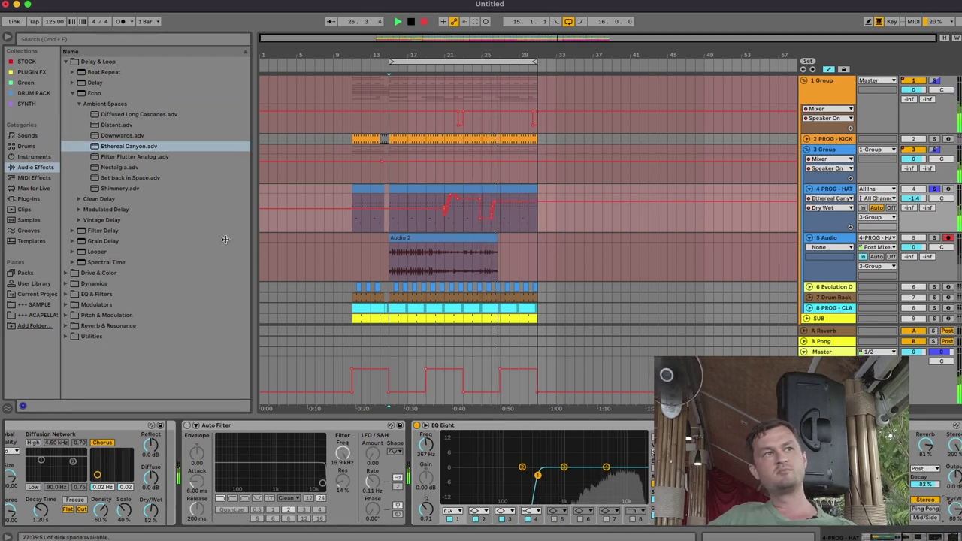
{"action": "left_click", "coordinate": [78, 209]}
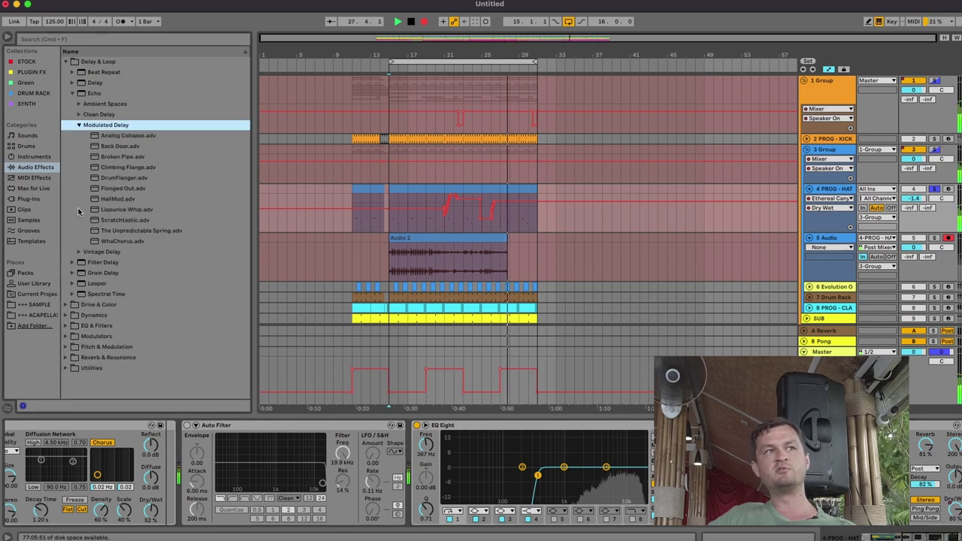
{"action": "left_click", "coordinate": [120, 200]}
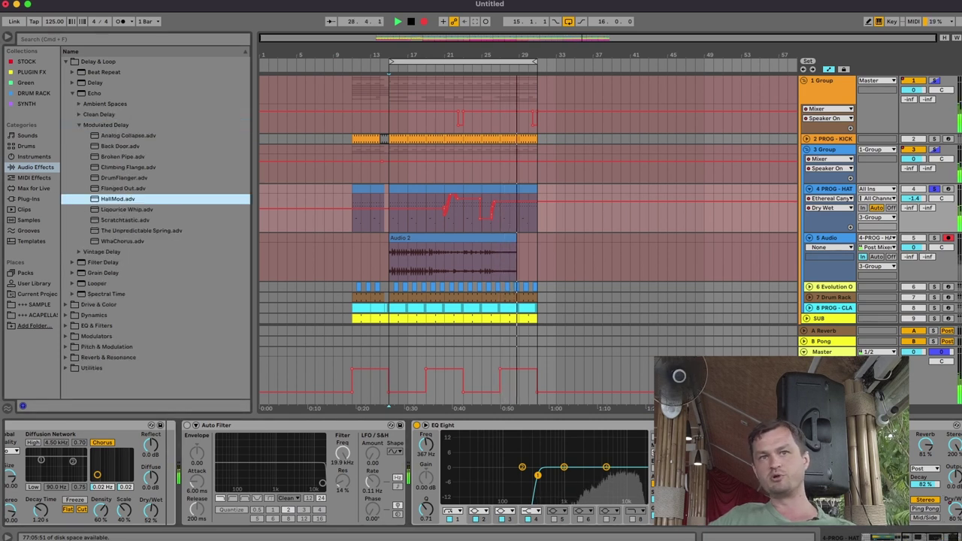
{"action": "double_click", "coordinate": [122, 200]}
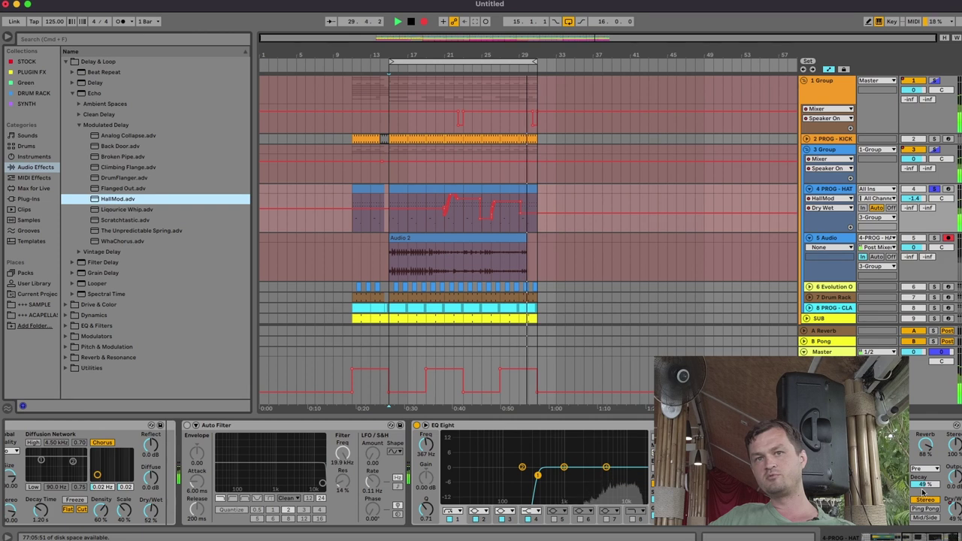
{"action": "left_click_drag", "start_coordinate": [953, 514], "coordinate": [953, 493]}
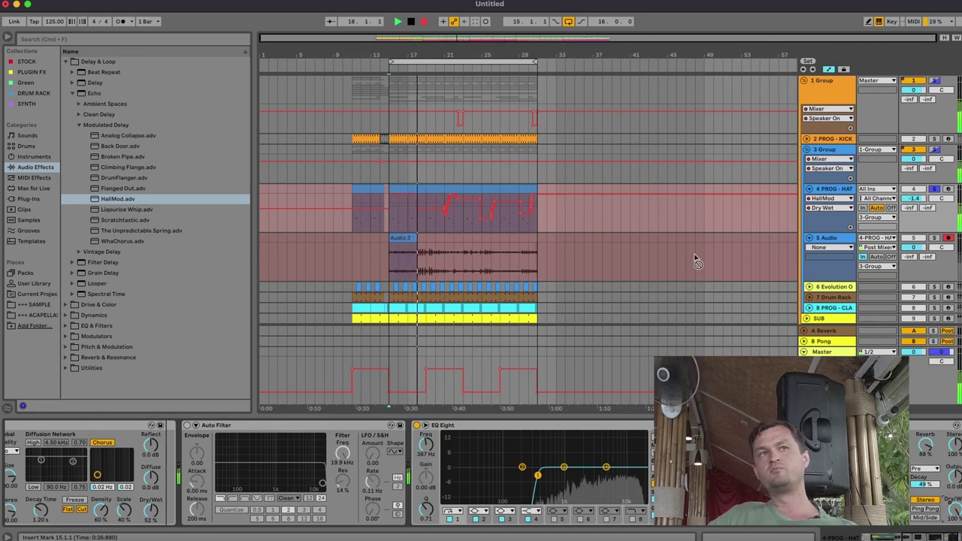
{"action": "left_click", "coordinate": [425, 21]}
{"action": "key", "text": "space"}
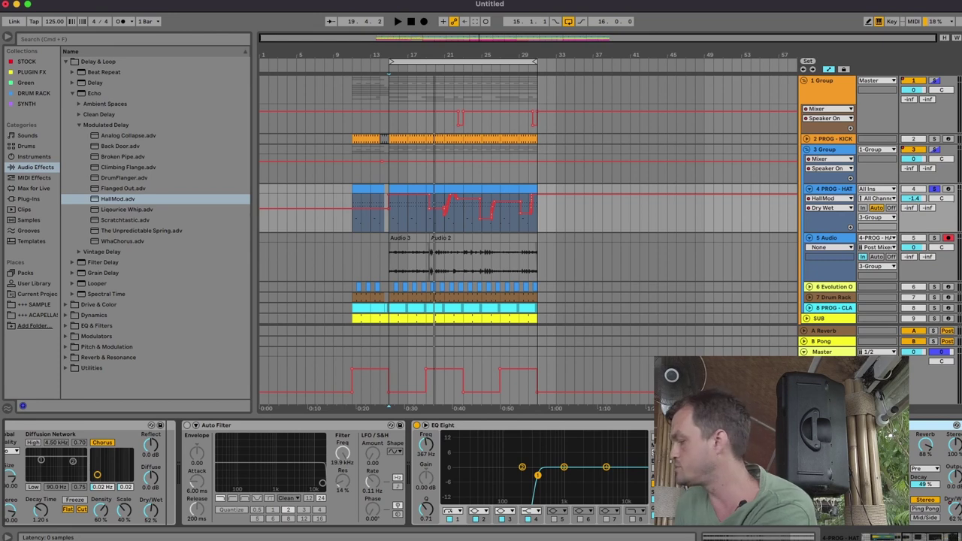
Set 5 Audio's monitoring to Off and play its recording from bar 15 with the kick and percussion tracks soloed.
{"action": "left_click", "coordinate": [533, 286]}
{"action": "left_click_drag", "start_coordinate": [406, 56], "coordinate": [406, 101]}
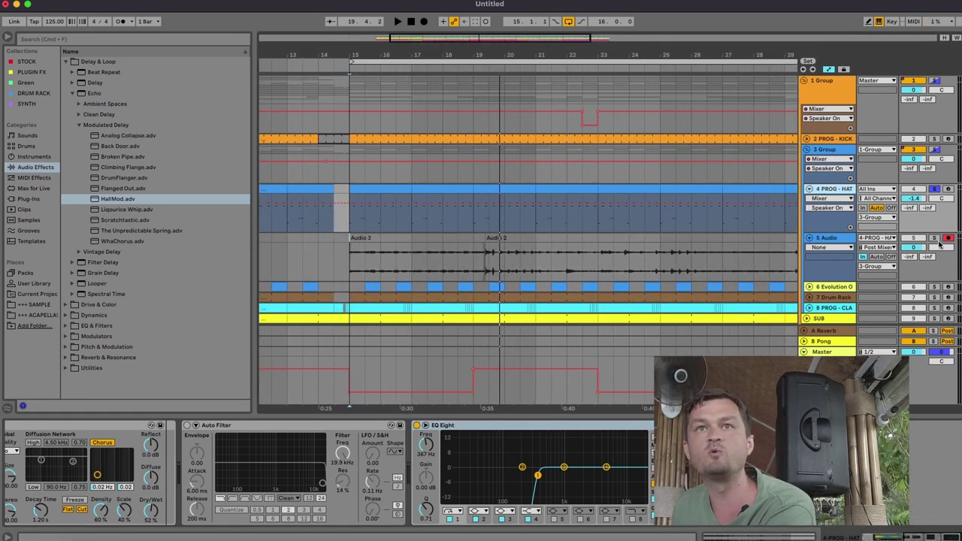
{"action": "left_click", "coordinate": [893, 257]}
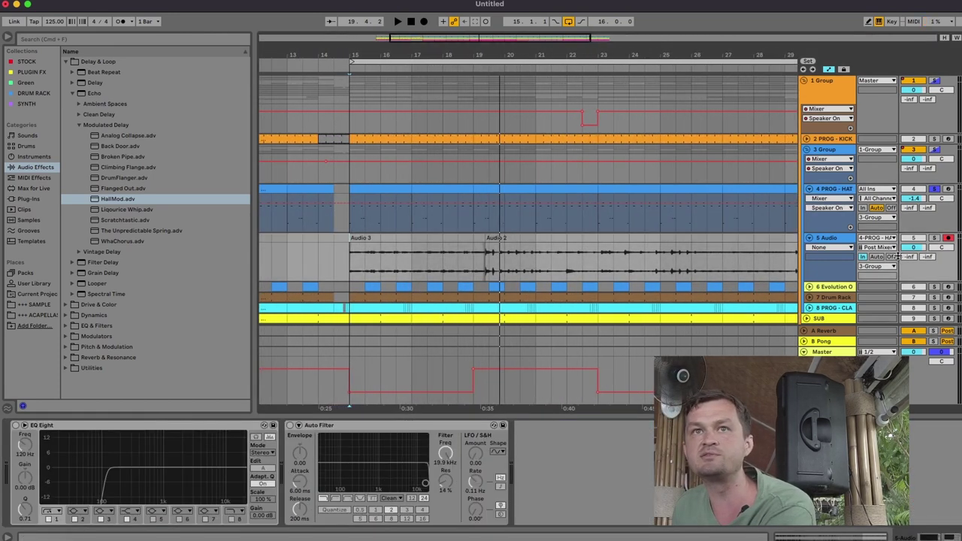
{"action": "left_click", "coordinate": [937, 238]}
{"action": "left_click", "coordinate": [399, 237]}
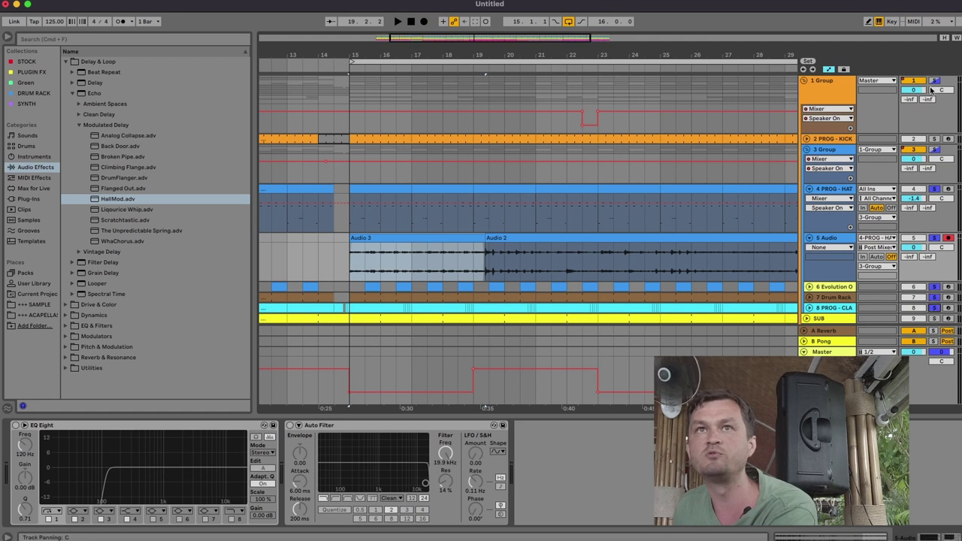
{"action": "key", "text": "space"}
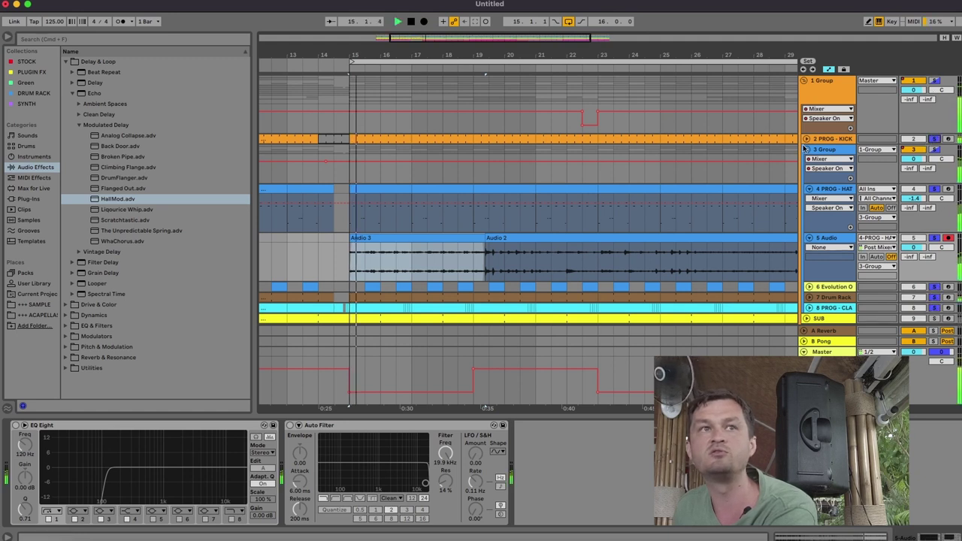
Chop the start of the Audio 3 clip into short fragments between 15 and 15.4 by deleting the audio between them.
{"action": "left_click_drag", "start_coordinate": [368, 55], "coordinate": [457, 156]}
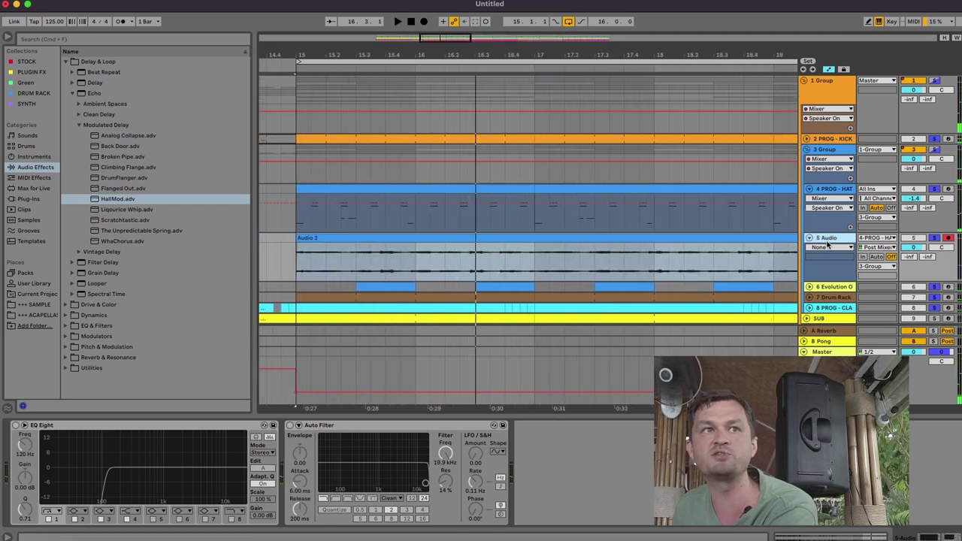
{"action": "left_click", "coordinate": [311, 257]}
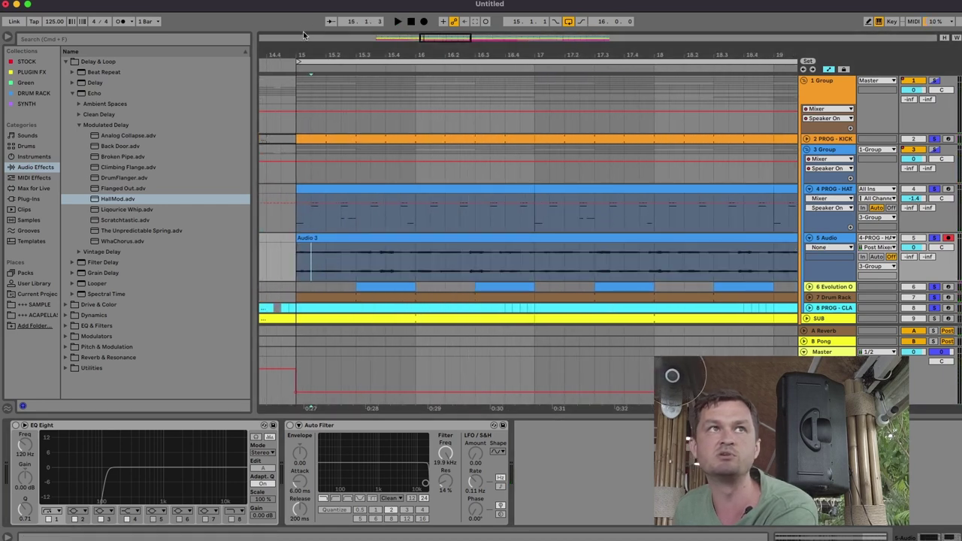
{"action": "left_click_drag", "start_coordinate": [304, 50], "coordinate": [304, 98]}
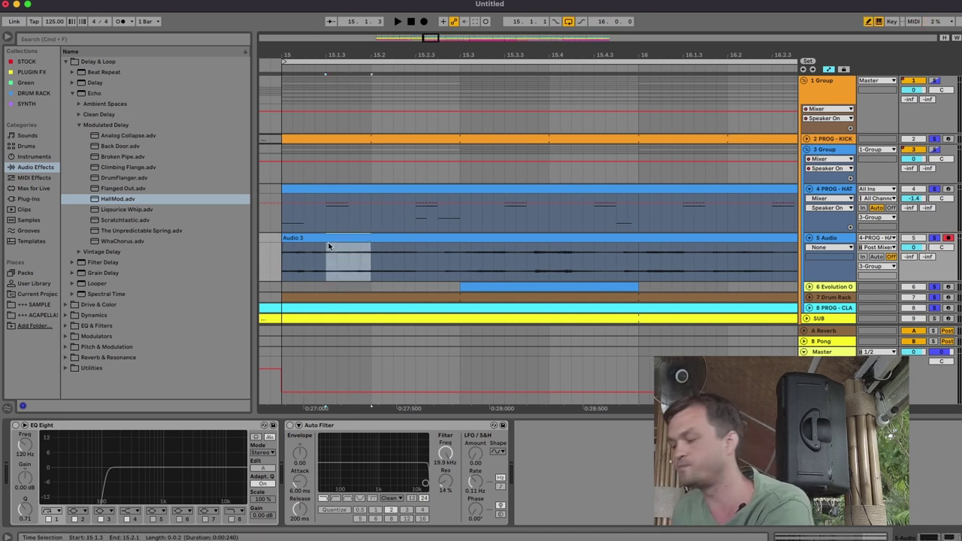
{"action": "key", "text": "Delete"}
{"action": "left_click_drag", "start_coordinate": [325, 239], "coordinate": [292, 239]}
{"action": "left_click_drag", "start_coordinate": [382, 244], "coordinate": [629, 239]}
{"action": "key", "text": "Delete"}
{"action": "key", "text": "Delete"}
{"action": "key", "text": "Delete"}
{"action": "key", "text": "super+e"}
{"action": "key", "text": "Delete"}
Cut out the audio around the 15.4.4 fragment, delete the rest of the Audio 3 clip, and play the fragments from bar 15.
{"action": "key", "text": "Delete"}
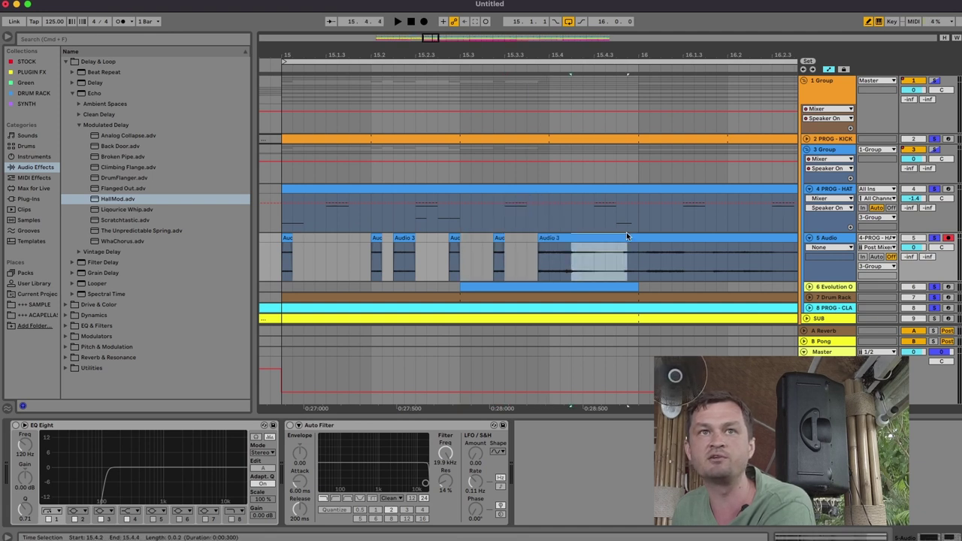
{"action": "key", "text": "super+e"}
{"action": "key", "text": "Delete"}
{"action": "left_click_drag", "start_coordinate": [645, 248], "coordinate": [687, 238]}
{"action": "key", "text": "Delete"}
{"action": "left_click", "coordinate": [670, 191]}
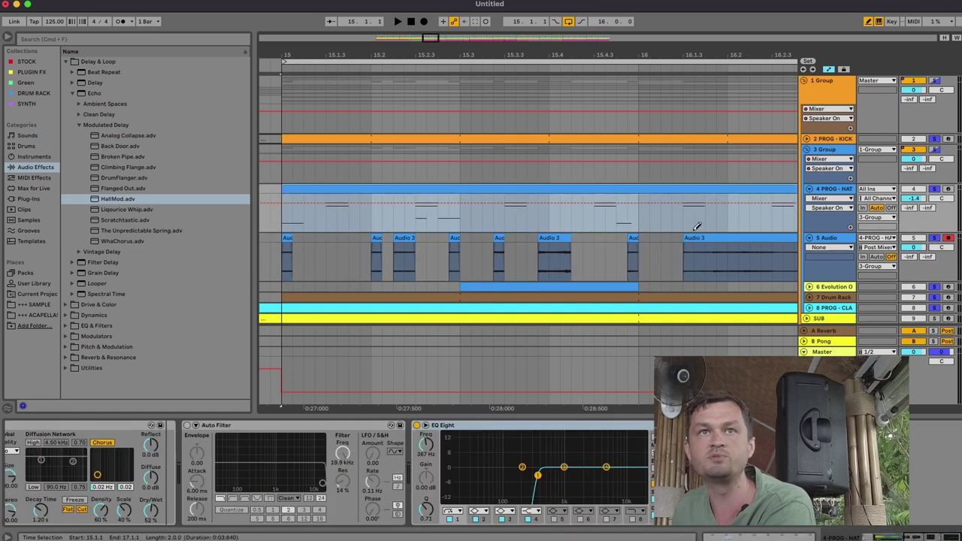
{"action": "left_click", "coordinate": [688, 241]}
{"action": "key", "text": "space"}
{"action": "left_click", "coordinate": [294, 242]}
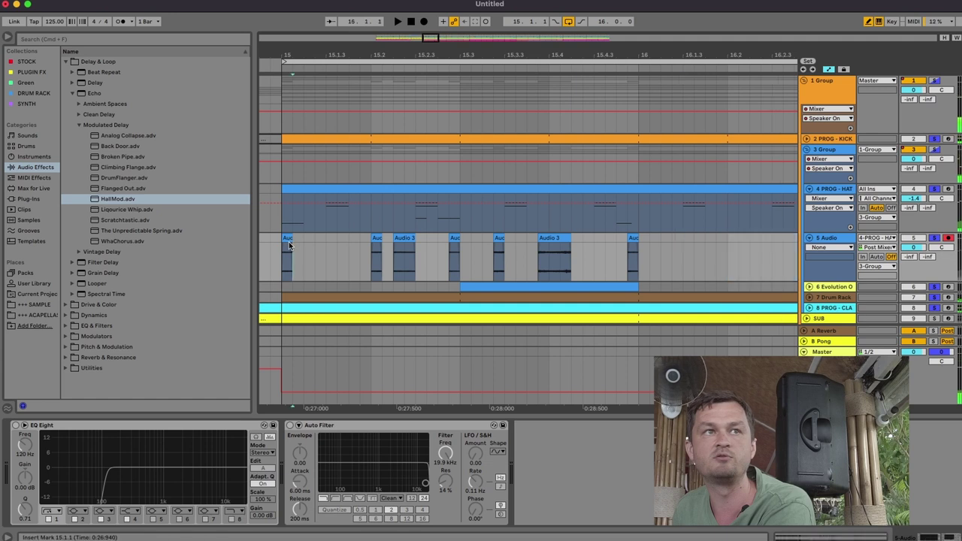
{"action": "left_click", "coordinate": [286, 241]}
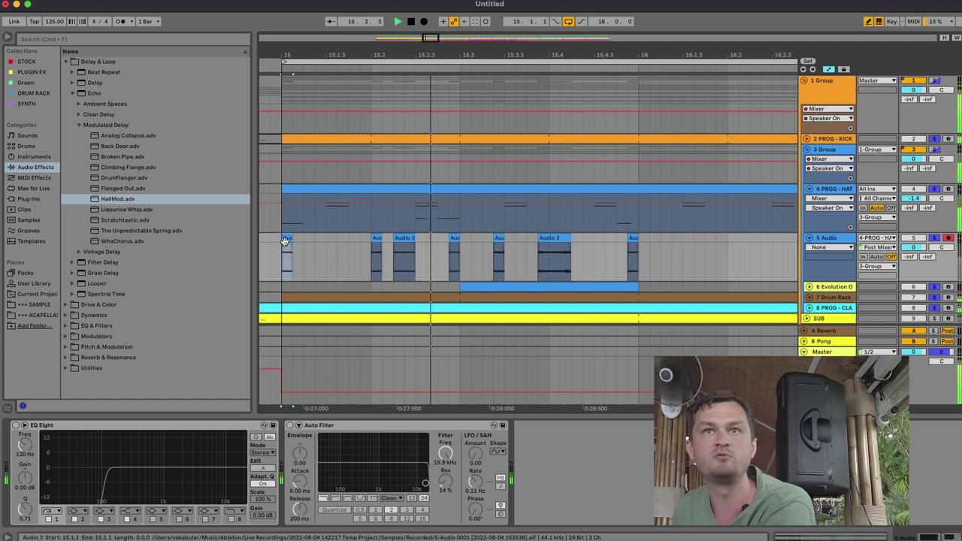
Add long fade-ins to the two longer Audio 3 fragments and move the last fragment directly against the end of the second one.
{"action": "left_click", "coordinate": [559, 239]}
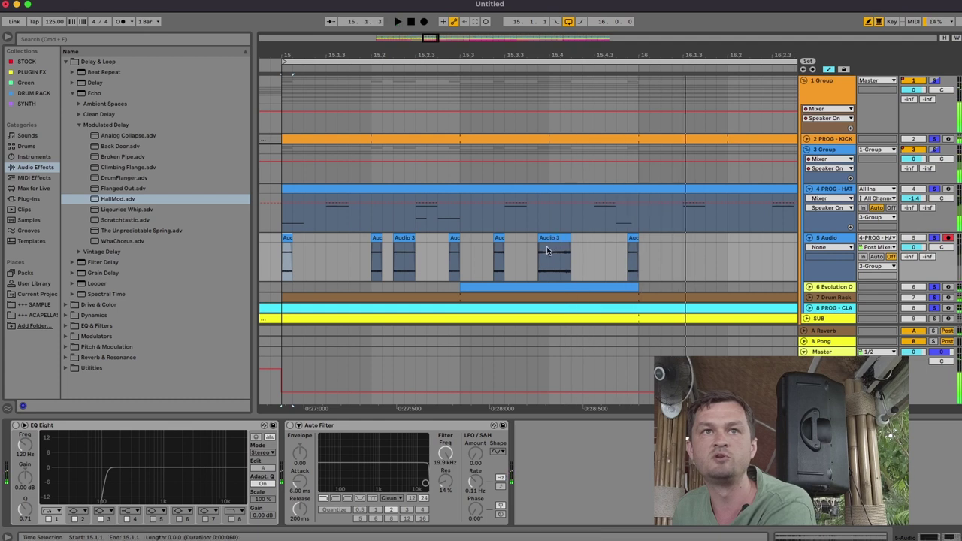
{"action": "left_click", "coordinate": [548, 239]}
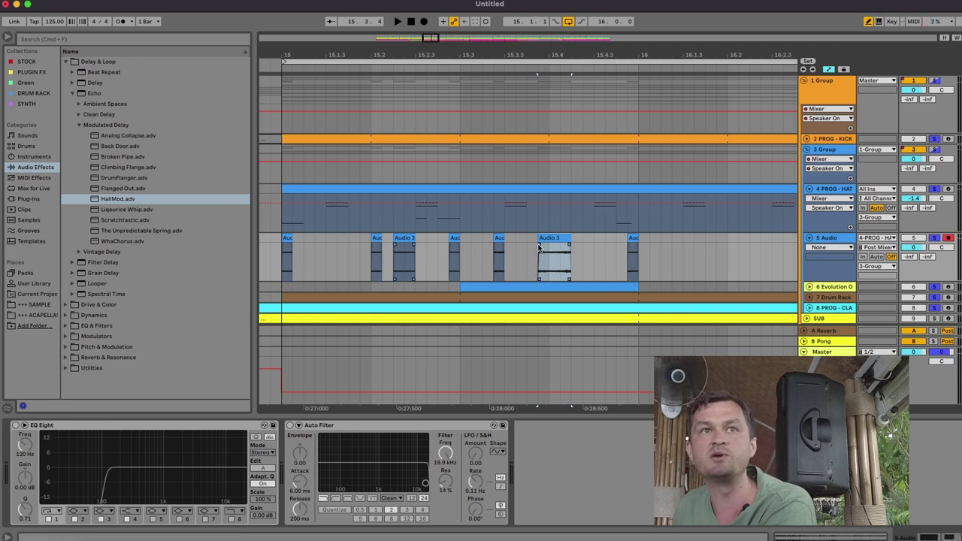
{"action": "left_click_drag", "start_coordinate": [538, 246], "coordinate": [553, 247]}
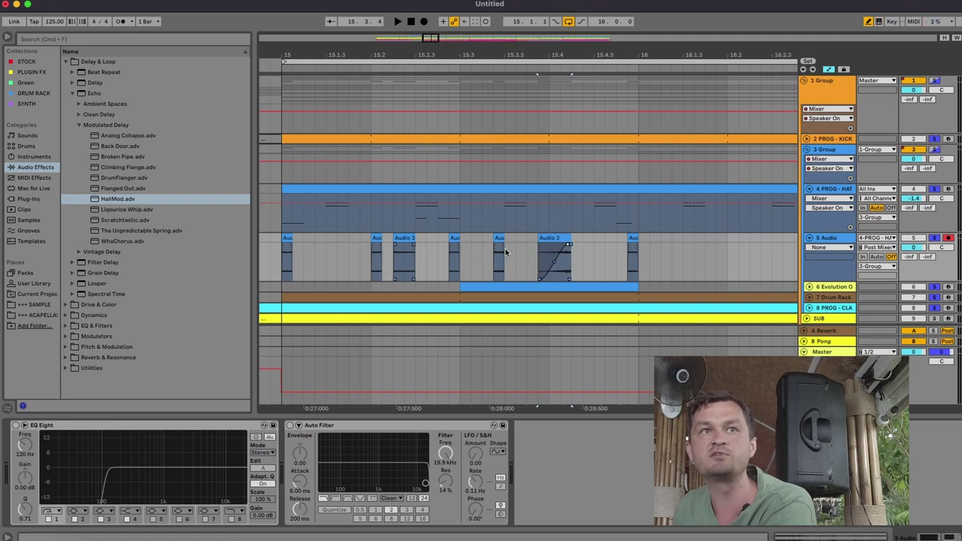
{"action": "left_click_drag", "start_coordinate": [501, 55], "coordinate": [500, 61]}
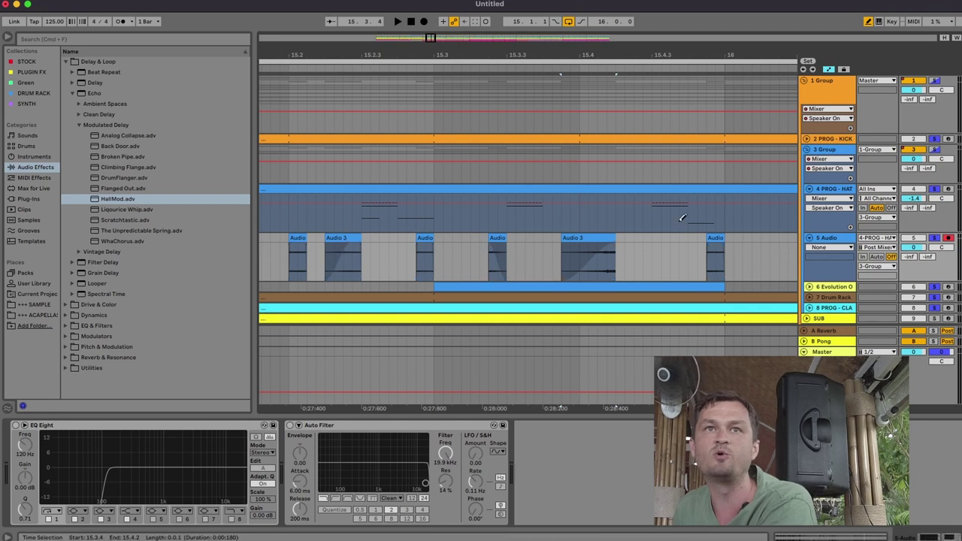
{"action": "left_click_drag", "start_coordinate": [714, 246], "coordinate": [625, 245]}
{"action": "left_click_drag", "start_coordinate": [637, 55], "coordinate": [638, 31]}
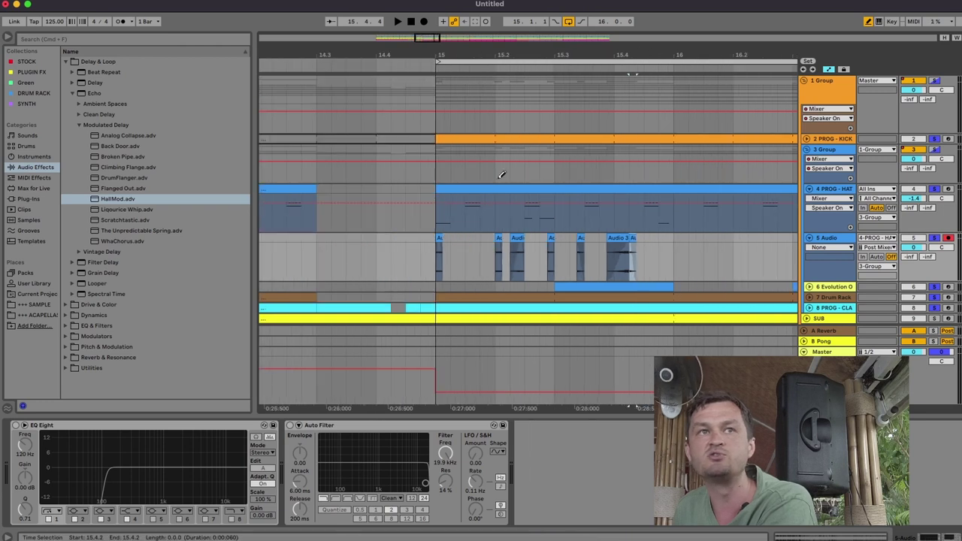
Duplicate the one-bar chopped pattern on 5 Audio from bar 15 into bar 16 and play it back.
{"action": "left_click", "coordinate": [433, 240]}
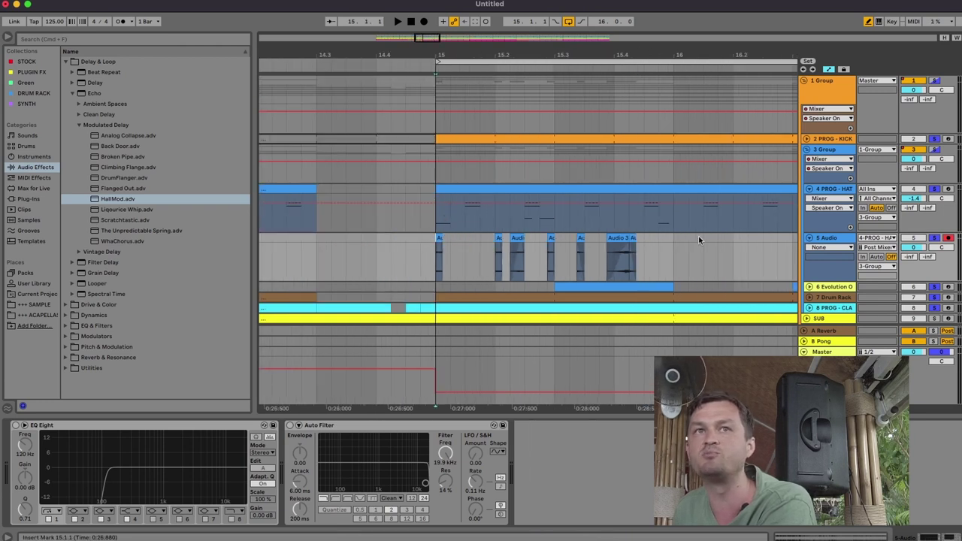
{"action": "left_click_drag", "start_coordinate": [673, 242], "coordinate": [476, 248]}
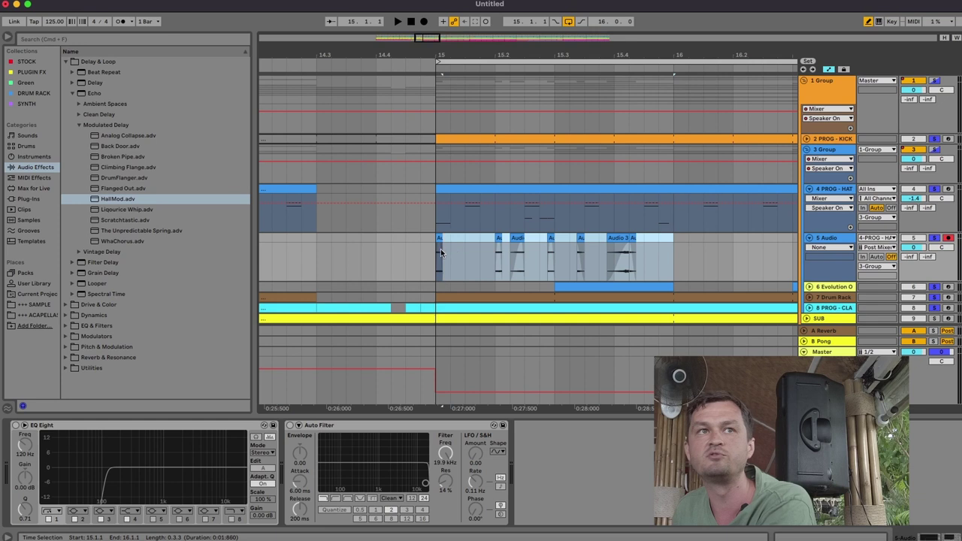
{"action": "key", "text": "super+d"}
{"action": "left_click_drag", "start_coordinate": [467, 50], "coordinate": [467, 21]}
{"action": "left_click", "coordinate": [370, 238]}
{"action": "key", "text": "space"}
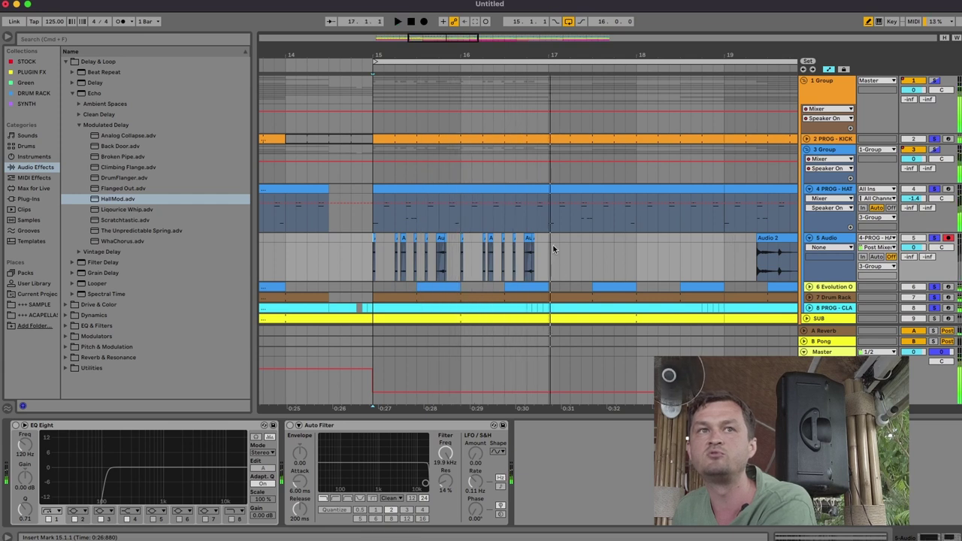
Duplicate the two-bar chopped pattern in bars 15 and 16 so it also fills bars 17 and 18, and play it.
{"action": "left_click_drag", "start_coordinate": [551, 239], "coordinate": [385, 252]}
{"action": "key", "text": "super+d"}
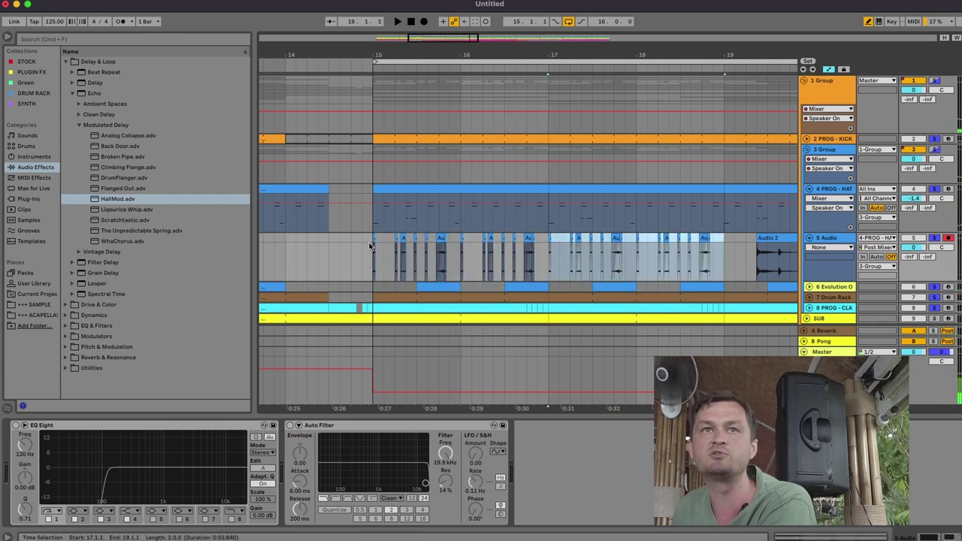
{"action": "key", "text": "space"}
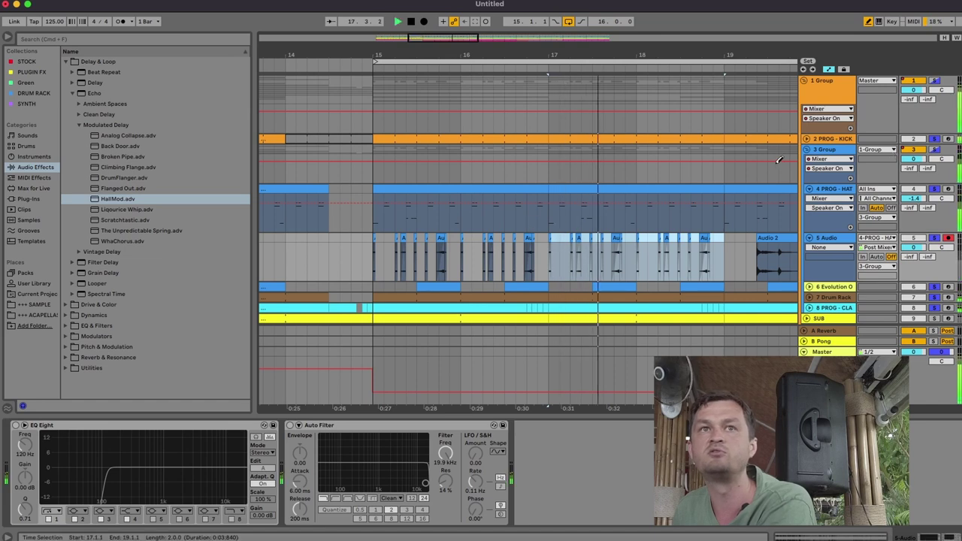
Try to repeat the two-bar pattern twice more over the Audio 2 clip, up to bar 23.
{"action": "left_click_drag", "start_coordinate": [751, 54], "coordinate": [751, 27]}
{"action": "key", "text": "super+d"}
{"action": "key", "text": "super+d"}
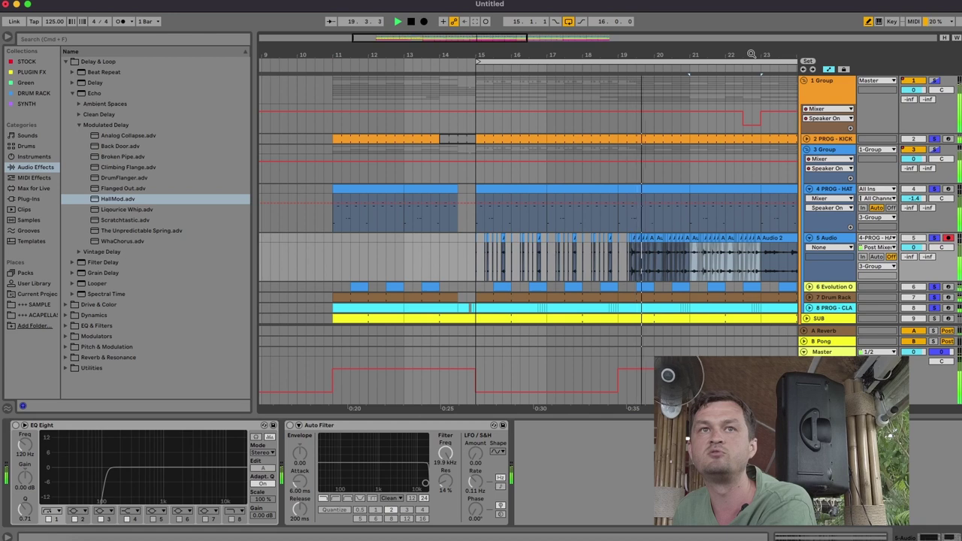
{"action": "key", "text": "minus"}
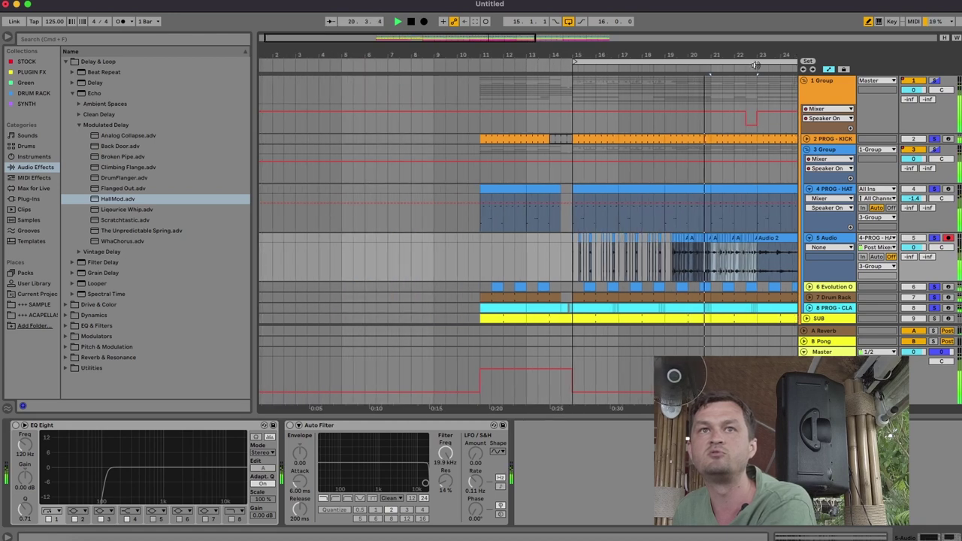
Delete the leftover audio on 5 Audio after bar 19 and duplicate the four-bar chopped pattern three times up to bar 31.
{"action": "left_click", "coordinate": [710, 238]}
{"action": "key", "text": "space"}
{"action": "left_click_drag", "start_coordinate": [725, 239], "coordinate": [361, 239]}
{"action": "key", "text": "Delete"}
{"action": "key", "text": "ctrl+d"}
{"action": "key", "text": "ctrl+d"}
{"action": "key", "text": "ctrl+d"}
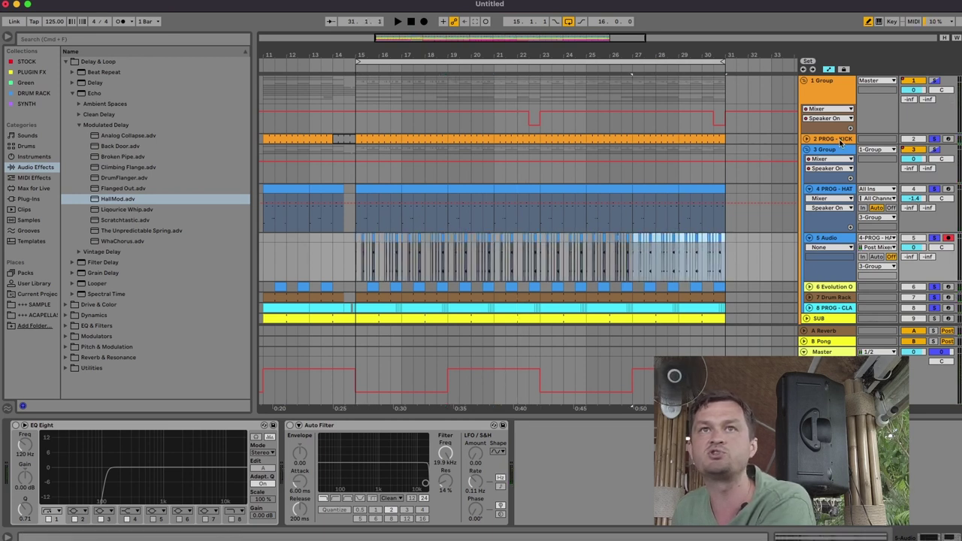
Play back the repeated chopped pattern with the other soloed tracks, and restart playback from bar 15.
{"action": "scroll", "coordinate": [900, 183], "scroll_direction": "down", "scroll_amount": 5}
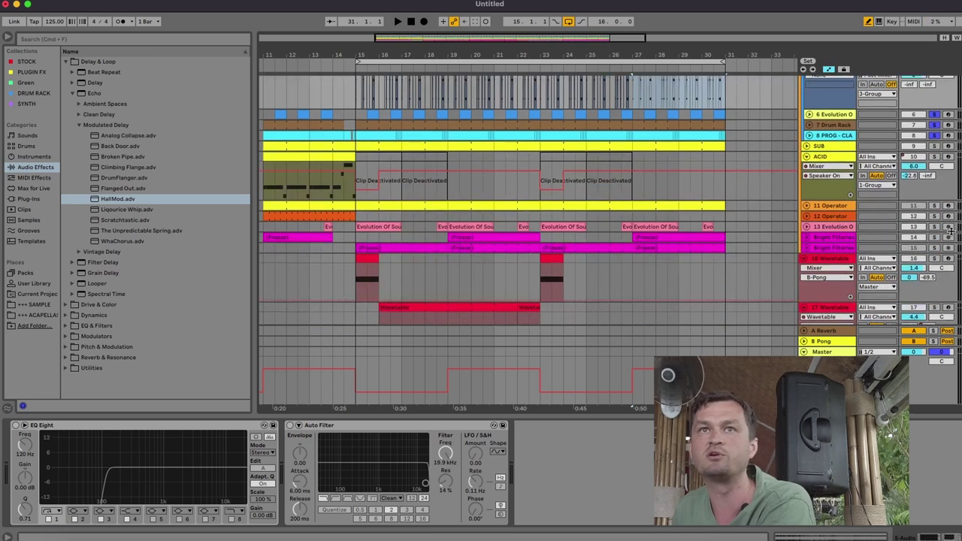
{"action": "key", "text": "space"}
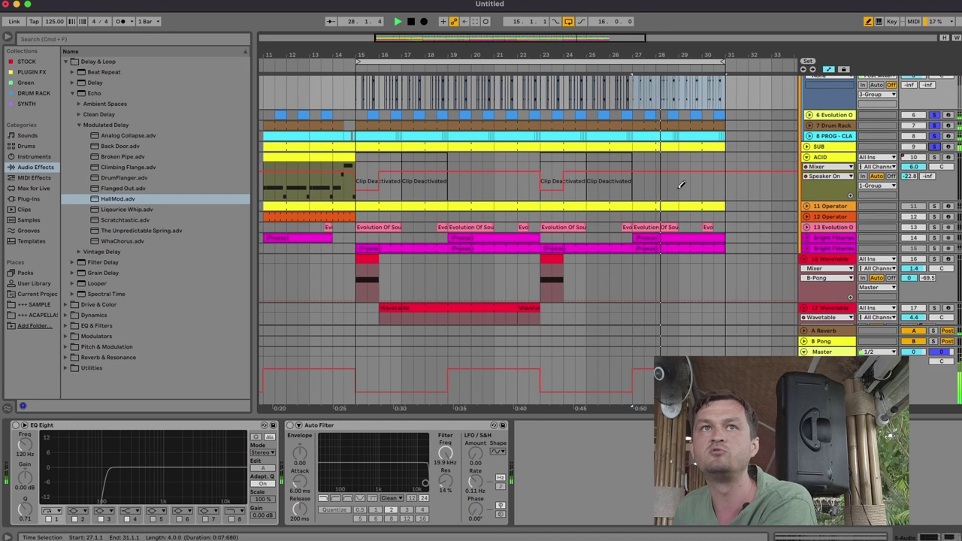
{"action": "scroll", "coordinate": [682, 185], "scroll_direction": "up", "scroll_amount": 2}
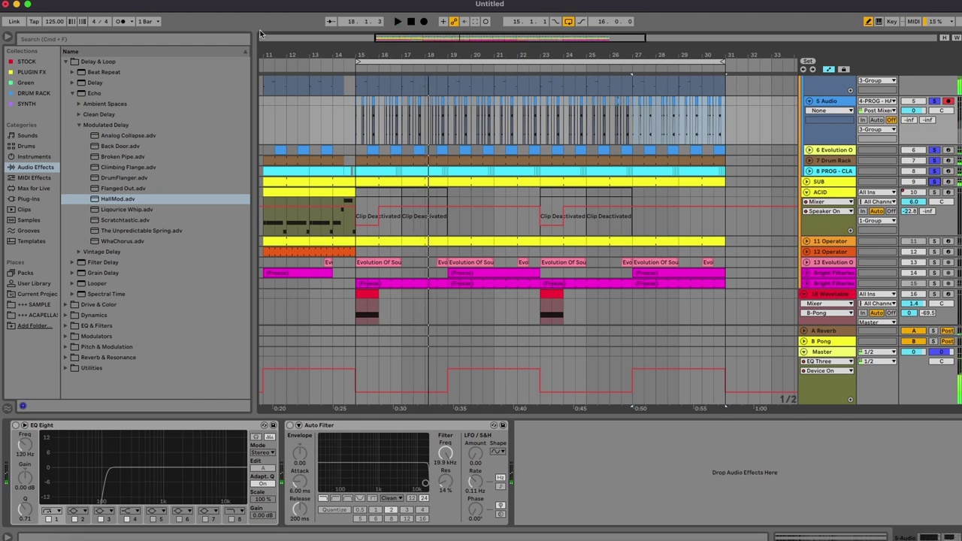
{"action": "left_click_drag", "start_coordinate": [375, 54], "coordinate": [377, 119]}
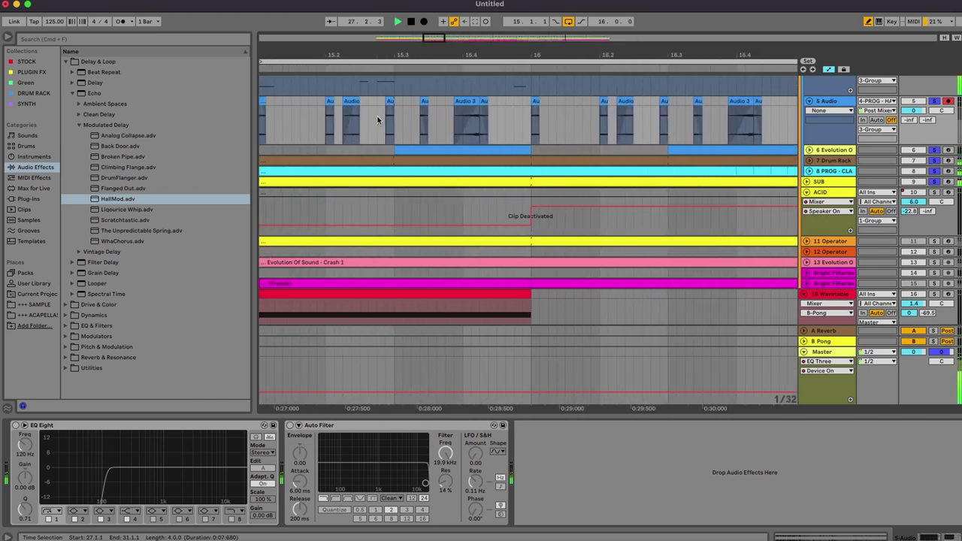
{"action": "left_click_drag", "start_coordinate": [258, 119], "coordinate": [330, 114]}
{"action": "key", "text": "space"}
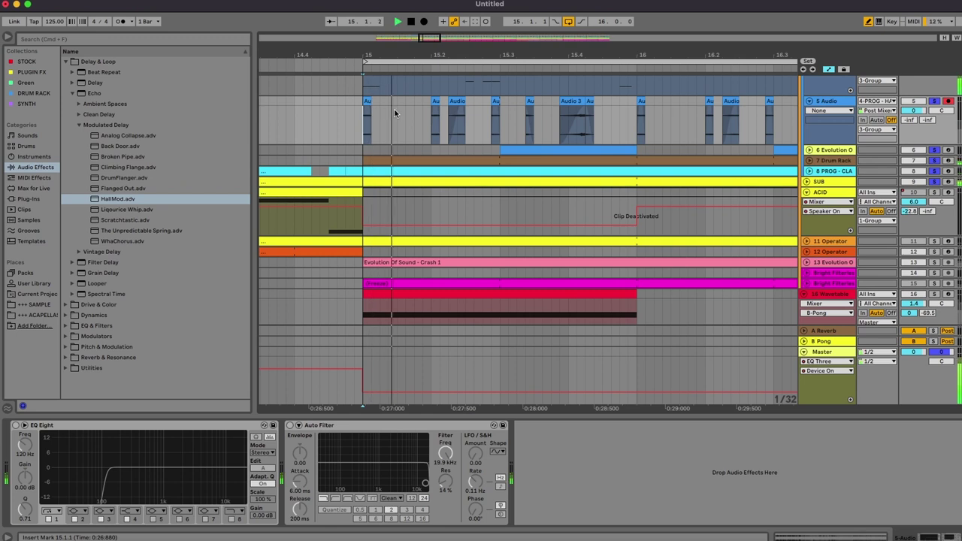
Delete the two longer chops near 16.2 and 16.4 on 5 Audio and play the result from bar 15.
{"action": "scroll", "coordinate": [576, 156], "scroll_direction": "right", "scroll_amount": 3}
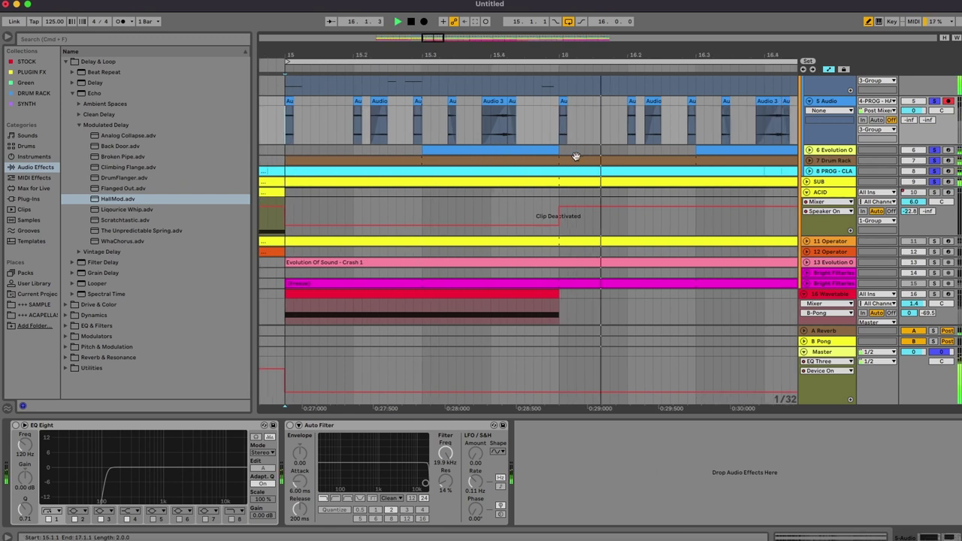
{"action": "key", "text": "space"}
{"action": "left_click", "coordinate": [691, 100]}
{"action": "key", "text": "Delete"}
{"action": "left_click", "coordinate": [579, 102]}
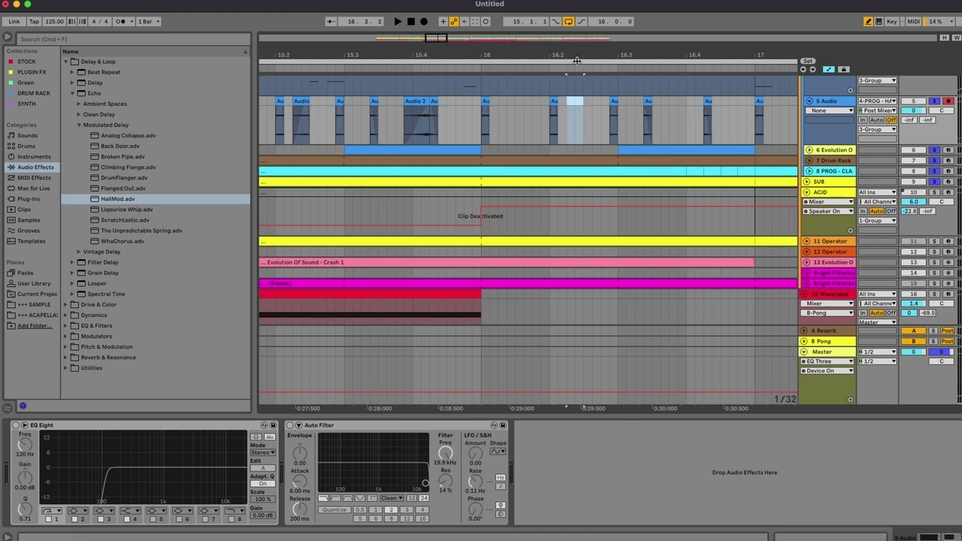
{"action": "key", "text": "minus"}
{"action": "left_click", "coordinate": [400, 103]}
{"action": "key", "text": "space"}
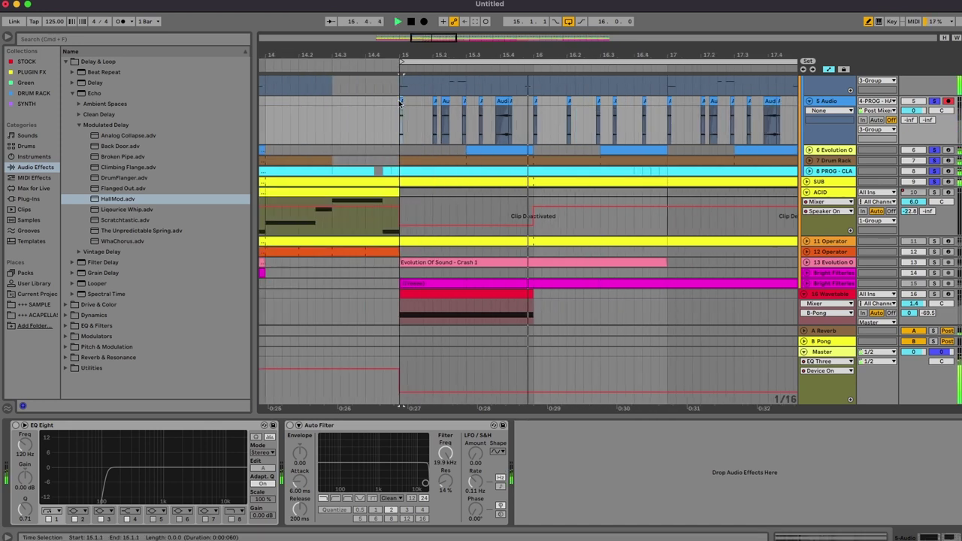
{"action": "key", "text": "space"}
Clear the old repeats on 5 Audio from bar 17 and duplicate the edited pattern of bars 15 and 16 up to bar 23.
{"action": "left_click_drag", "start_coordinate": [604, 55], "coordinate": [603, 21]}
{"action": "scroll", "coordinate": [617, 108], "scroll_direction": "right", "scroll_amount": 3}
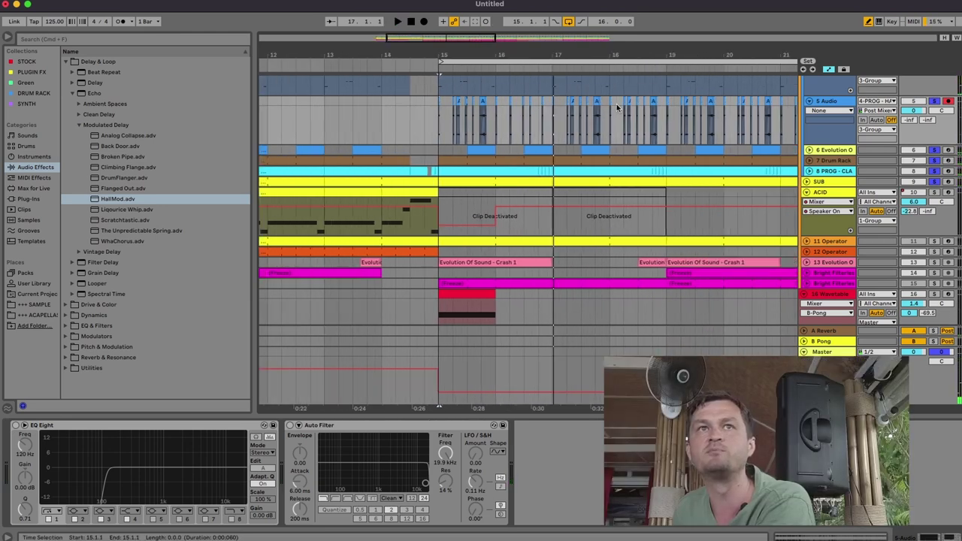
{"action": "left_click", "coordinate": [729, 101]}
{"action": "left_click_drag", "start_coordinate": [729, 101], "coordinate": [385, 102]}
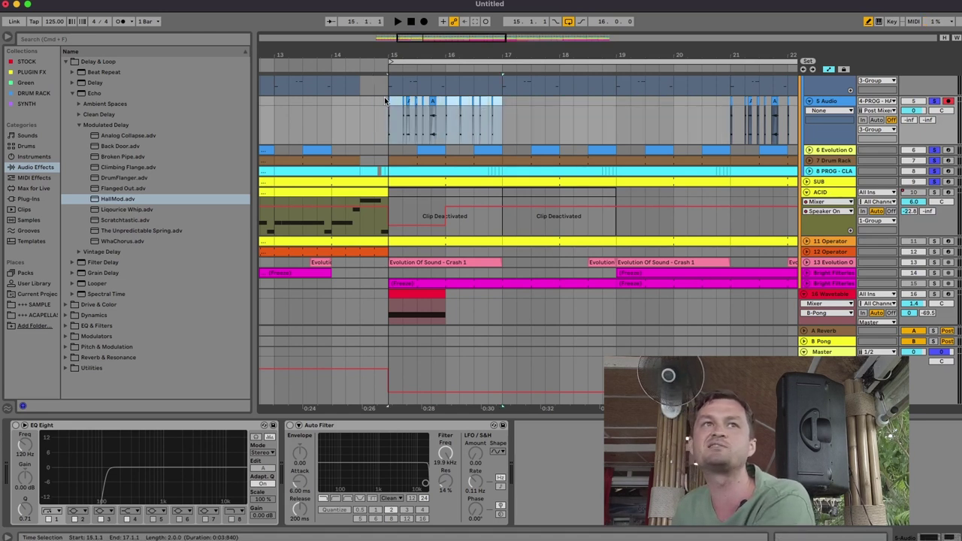
{"action": "key", "text": "super+d"}
{"action": "key", "text": "super+d"}
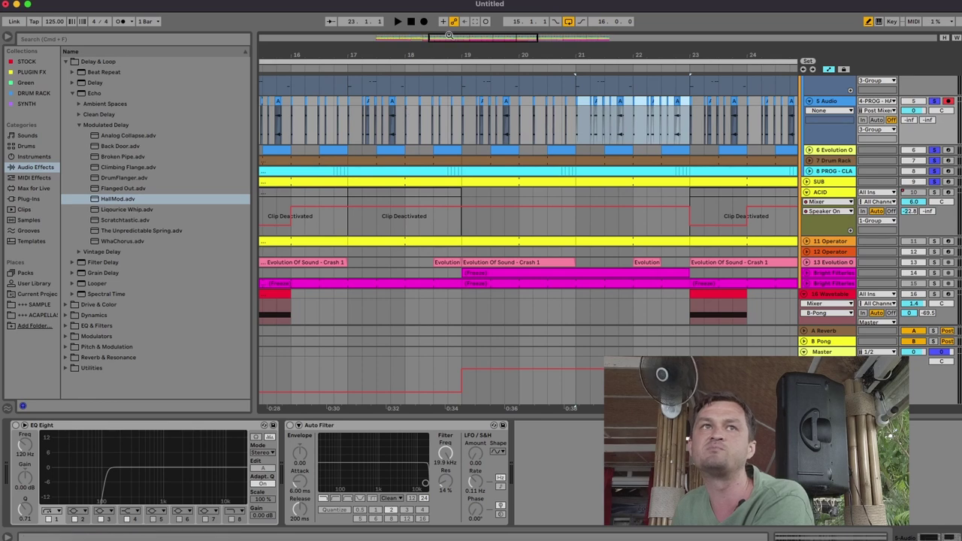
Clear 5 Audio after bar 19 and duplicate the four-bar pattern from bar 15 three times up to bar 31.
{"action": "left_click_drag", "start_coordinate": [447, 50], "coordinate": [447, 17]}
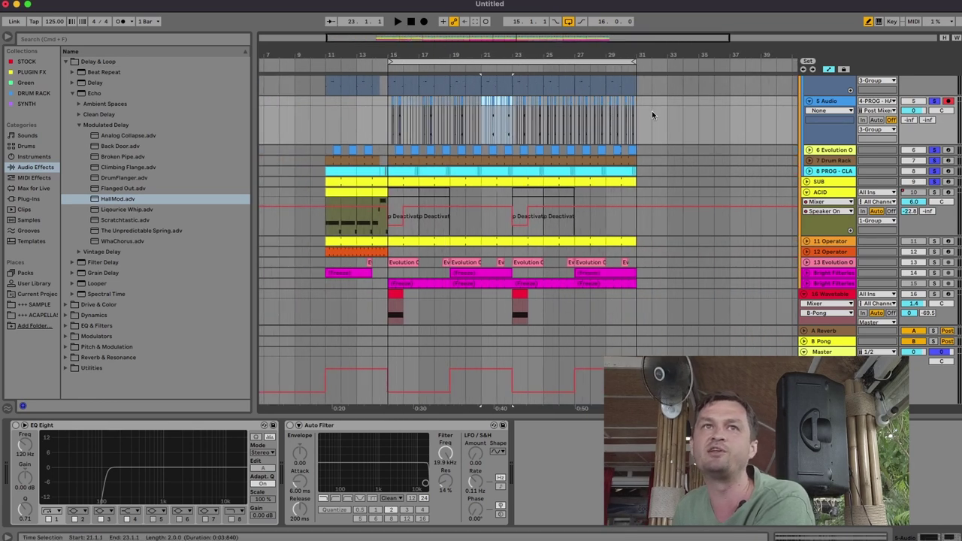
{"action": "left_click_drag", "start_coordinate": [652, 115], "coordinate": [404, 103]}
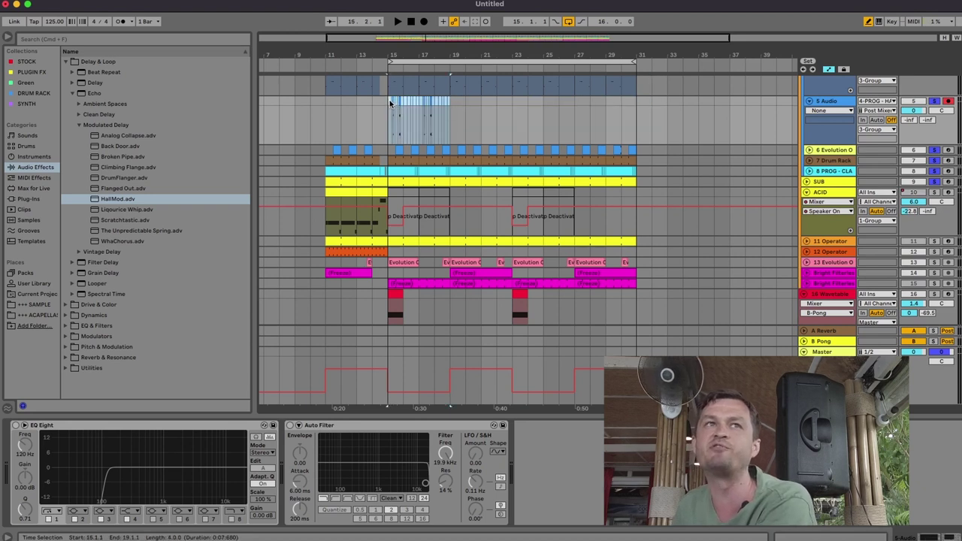
{"action": "key", "text": "super+d"}
{"action": "key", "text": "super+d"}
{"action": "key", "text": "super+d"}
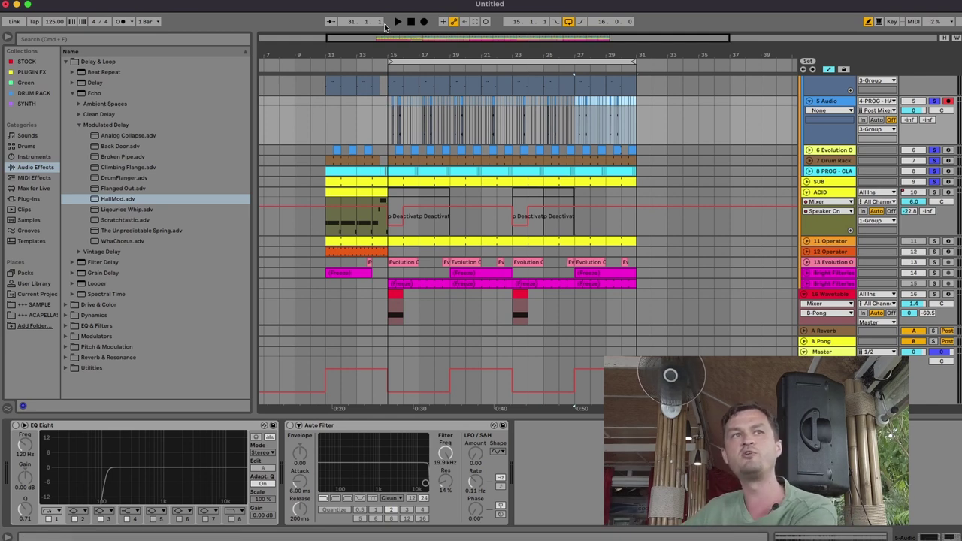
Play the extended chopped pattern with the other soloed tracks from bar 15 into bar 25.
{"action": "left_click_drag", "start_coordinate": [403, 57], "coordinate": [366, 79]}
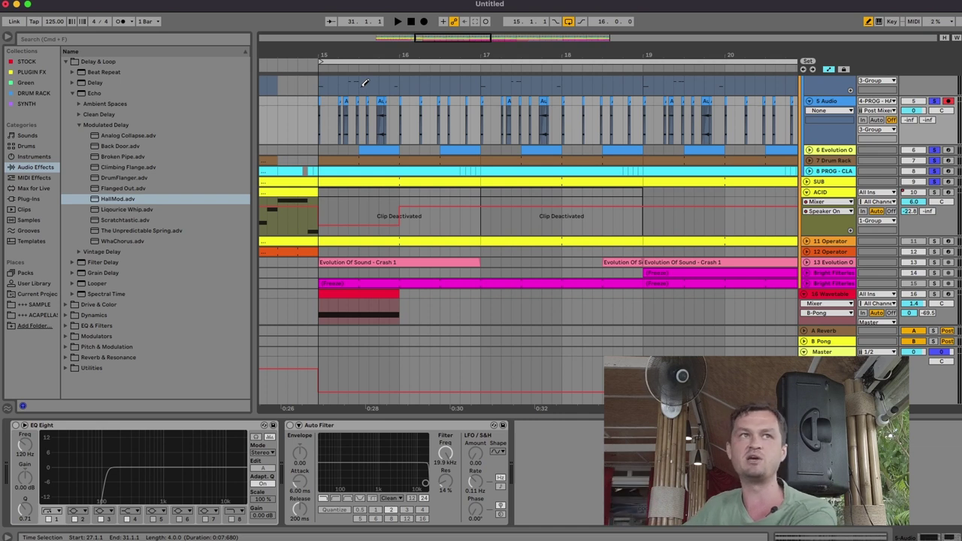
{"action": "left_click", "coordinate": [320, 108]}
{"action": "key", "text": "space"}
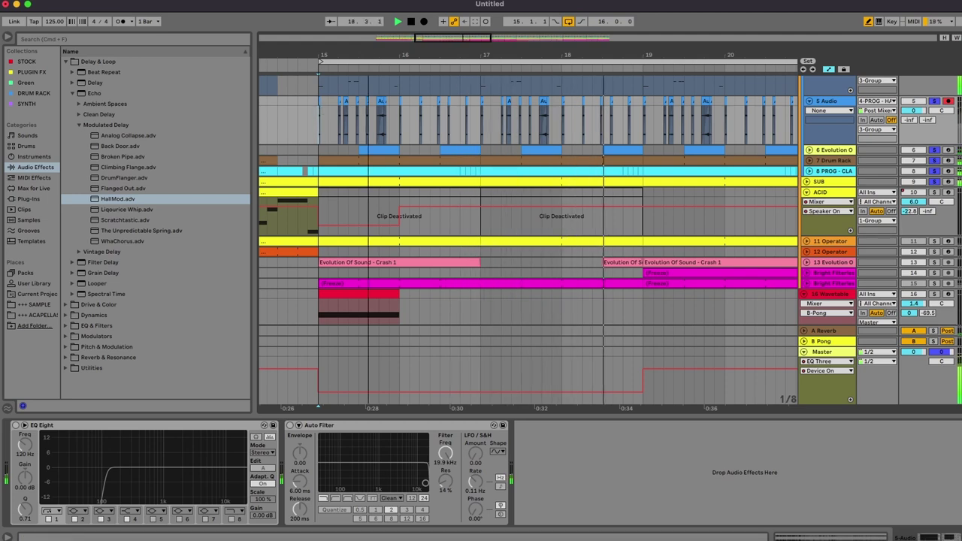
{"action": "key", "text": "minus"}
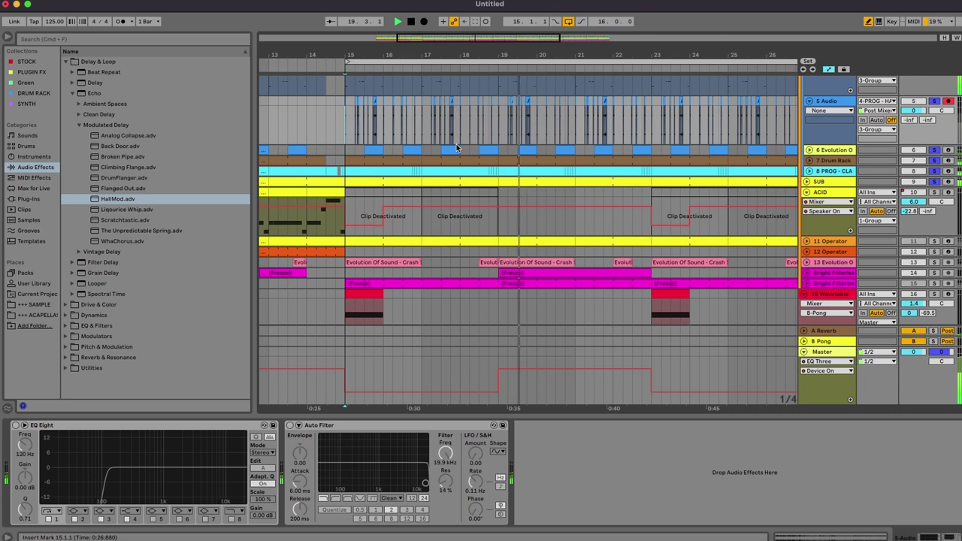
{"action": "scroll", "coordinate": [456, 143], "scroll_direction": "right", "scroll_amount": 2}
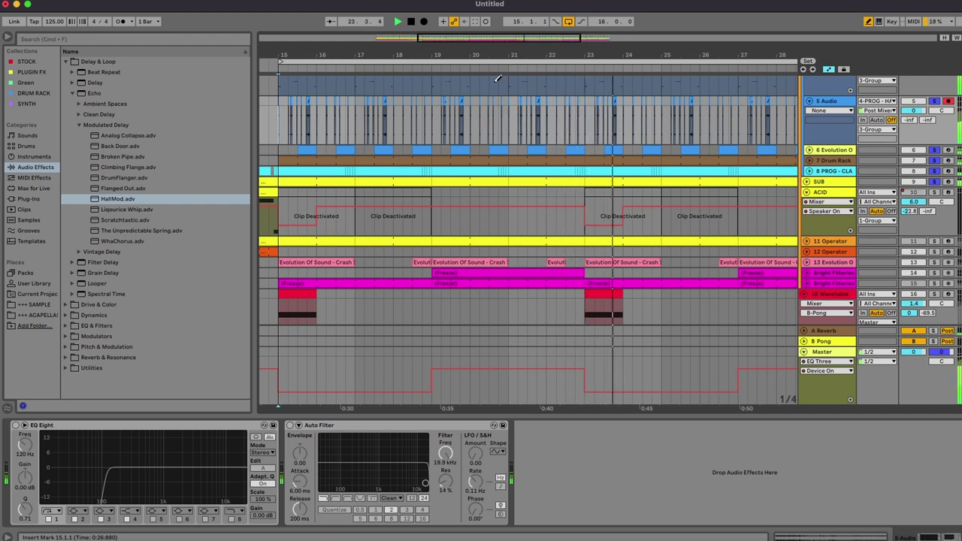
{"action": "left_click_drag", "start_coordinate": [530, 39], "coordinate": [524, 62]}
{"action": "key", "text": "space"}
Unfold the PROG - CLAP-SNARE track and insert a new MIDI track directly below it.
{"action": "left_click", "coordinate": [810, 172]}
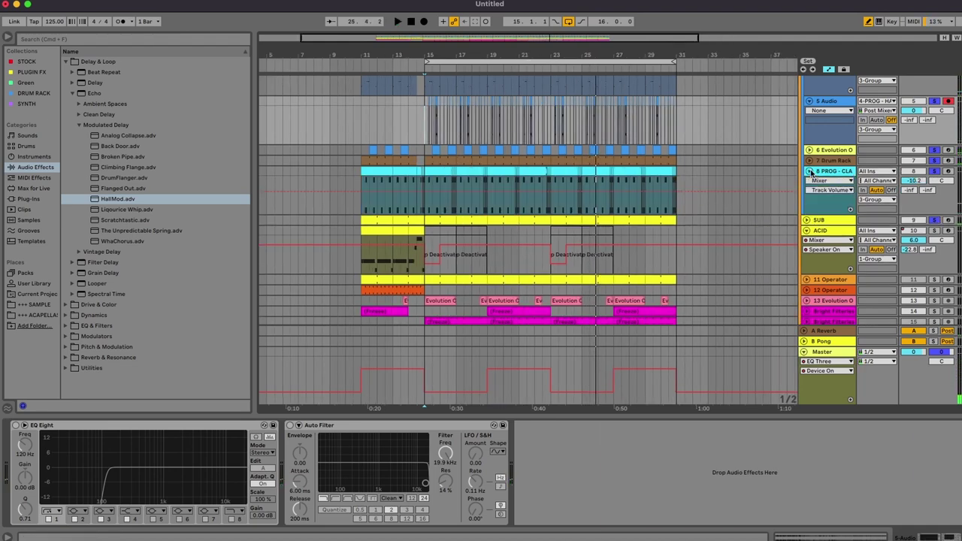
{"action": "left_click_drag", "start_coordinate": [704, 50], "coordinate": [706, 69]}
{"action": "left_click", "coordinate": [831, 173]}
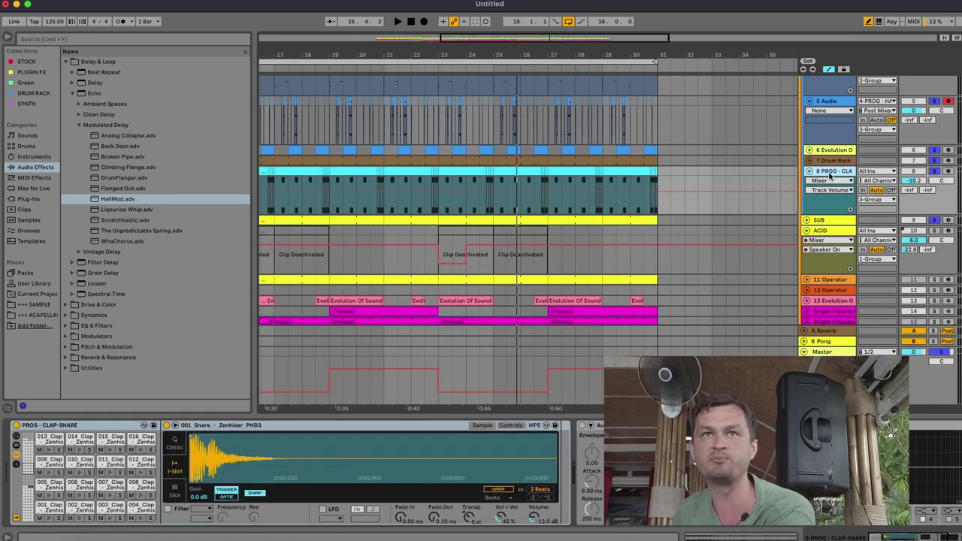
{"action": "key", "text": "super+d"}
{"action": "key", "text": "Delete"}
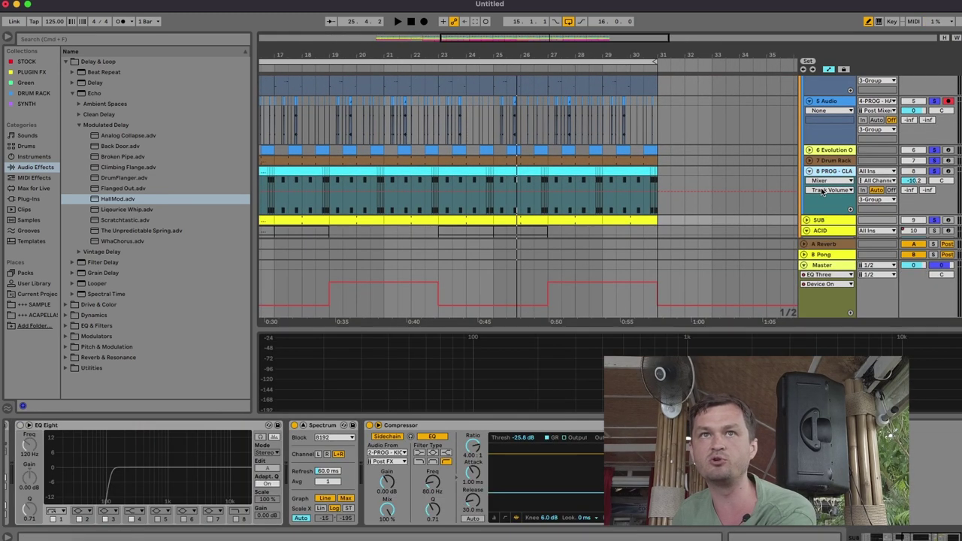
{"action": "right_click", "coordinate": [831, 173]}
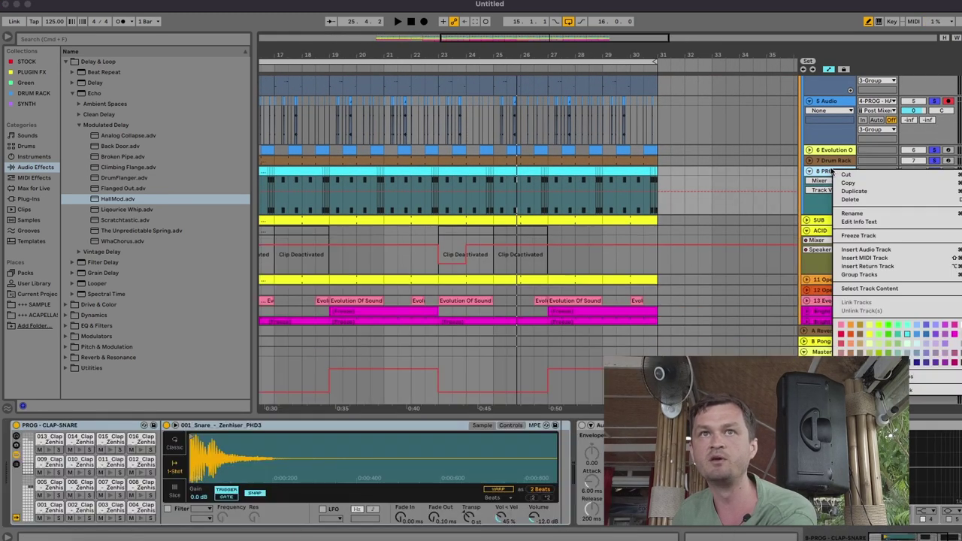
{"action": "left_click", "coordinate": [864, 258]}
Load the PROG - CLAP-SNARE.adg rack from the DRUM RACK collection onto the new MIDI track.
{"action": "left_click", "coordinate": [33, 61]}
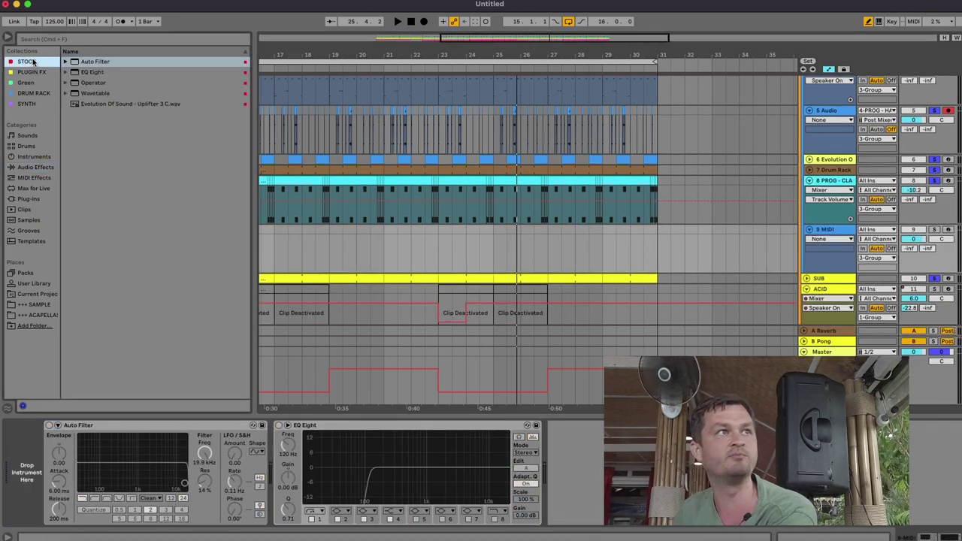
{"action": "left_click", "coordinate": [32, 94]}
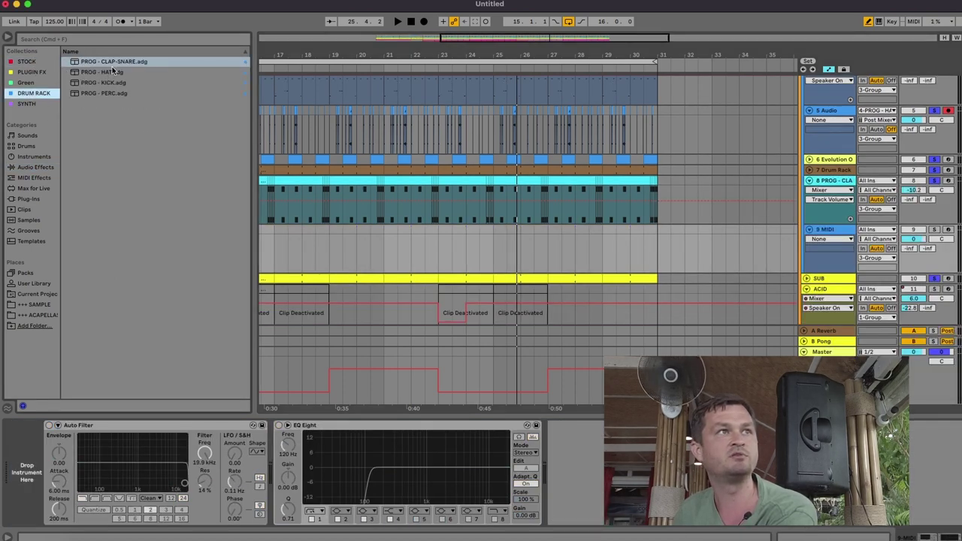
{"action": "left_click_drag", "start_coordinate": [114, 64], "coordinate": [632, 292]}
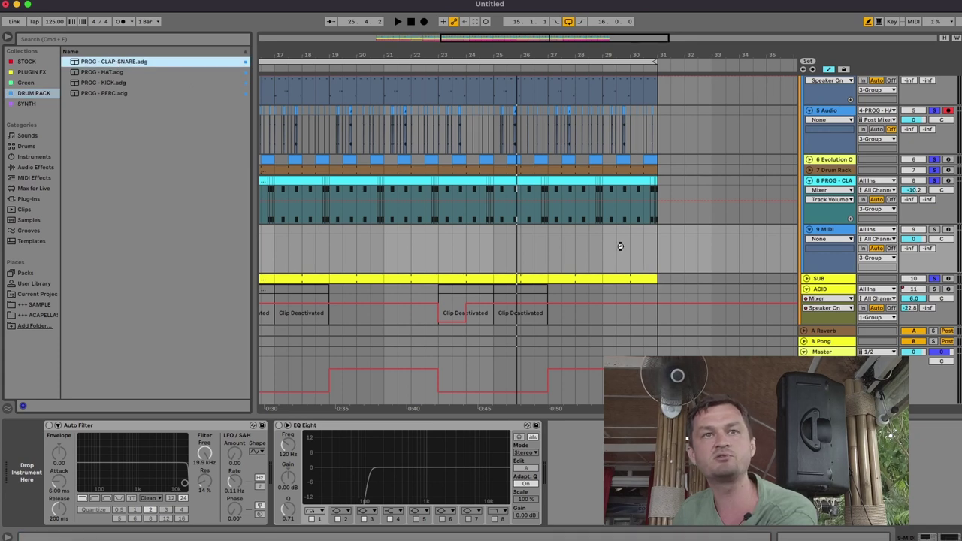
Insert an empty one-bar MIDI clip at bar 27 on track 9 and place 032_Snare hits on all four beats.
{"action": "left_click_drag", "start_coordinate": [554, 229], "coordinate": [571, 236]}
{"action": "right_click", "coordinate": [571, 237]}
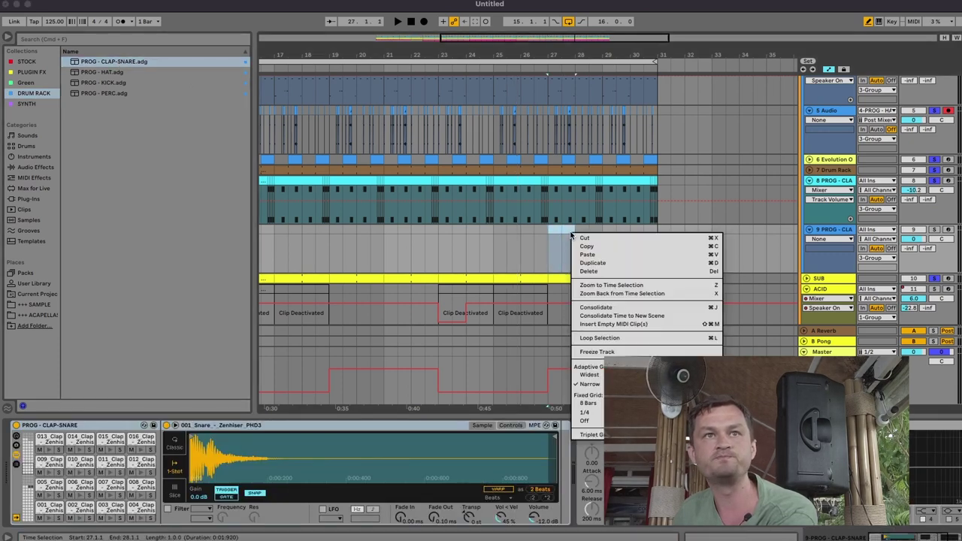
{"action": "left_click", "coordinate": [587, 325]}
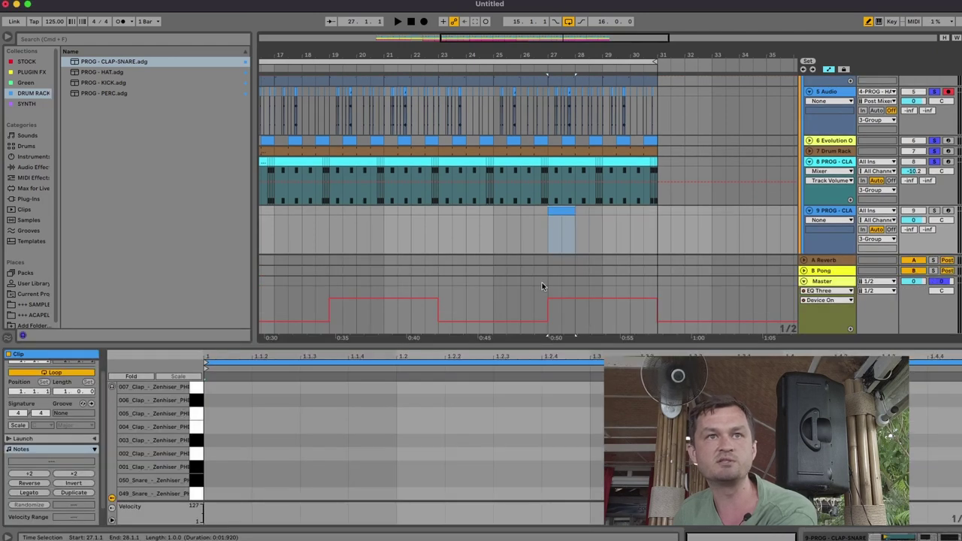
{"action": "left_click", "coordinate": [242, 465]}
{"action": "left_click", "coordinate": [444, 463]}
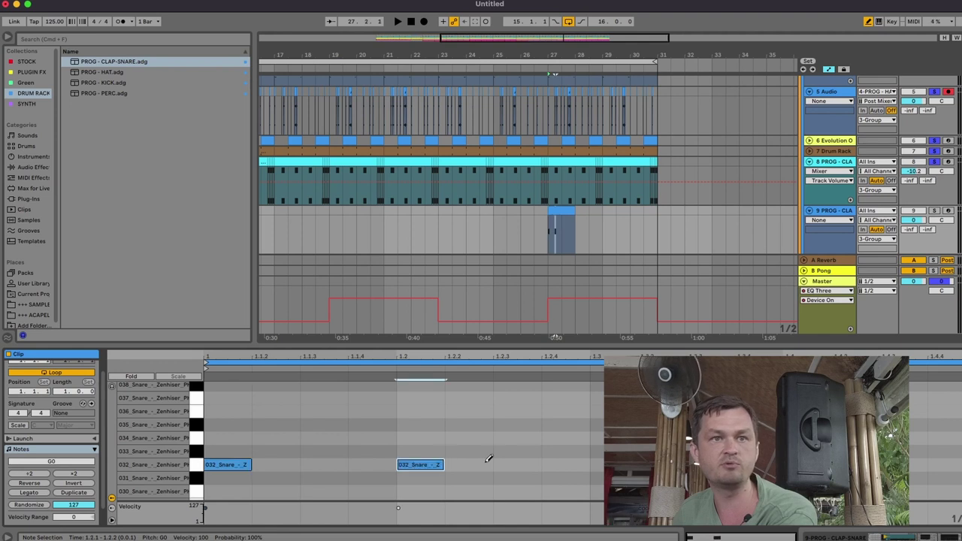
{"action": "left_click", "coordinate": [597, 464]}
{"action": "left_click", "coordinate": [791, 465]}
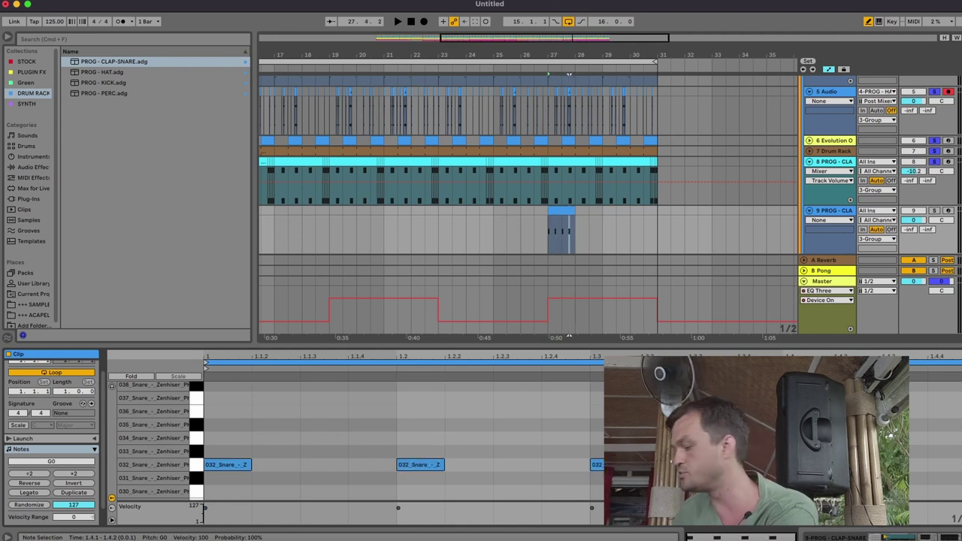
Solo track 9 and play the snare clip.
{"action": "left_click", "coordinate": [936, 212]}
{"action": "key", "text": "space"}
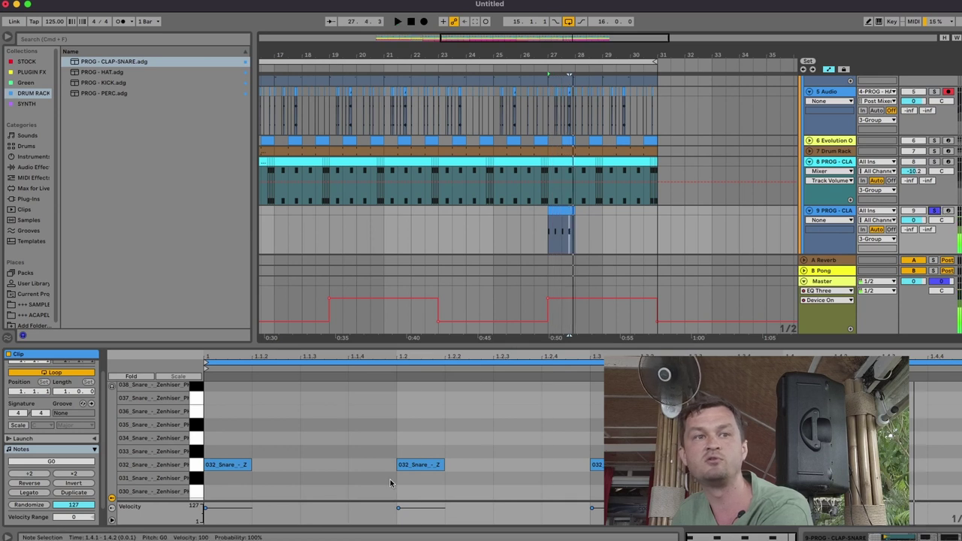
{"action": "key", "text": "space"}
Fill the clip's first beat with four consecutive 032_Snare sixteenths, remove the hits on the other beats, and play the clip.
{"action": "left_click_drag", "start_coordinate": [432, 472], "coordinate": [276, 464]}
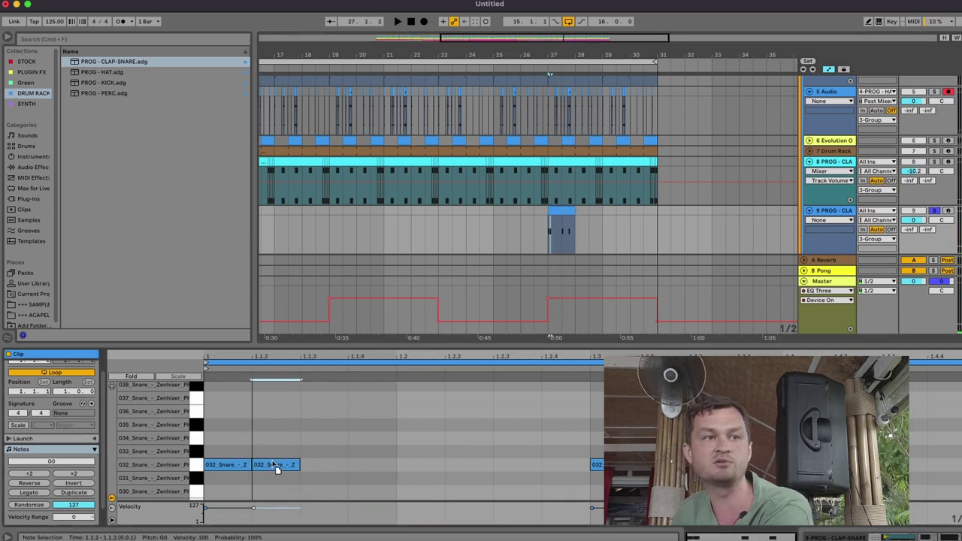
{"action": "key", "text": "super+d"}
{"action": "key", "text": "super+d"}
{"action": "left_click_drag", "start_coordinate": [491, 403], "coordinate": [928, 407]}
{"action": "key", "text": "space"}
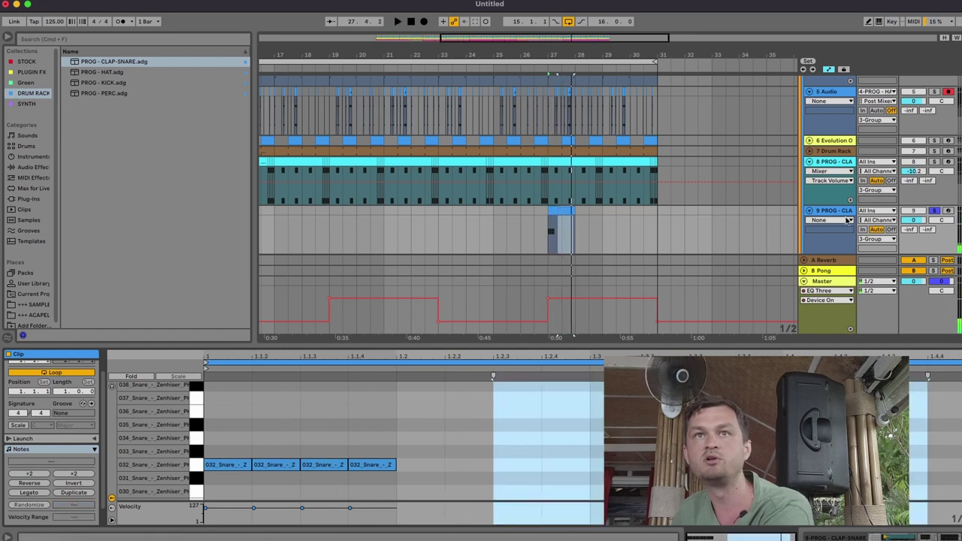
Load the Echo preset Diffused Long Cascades.adv from Ambient Spaces onto track 9 and play the snare burst through it.
{"action": "left_click", "coordinate": [850, 216]}
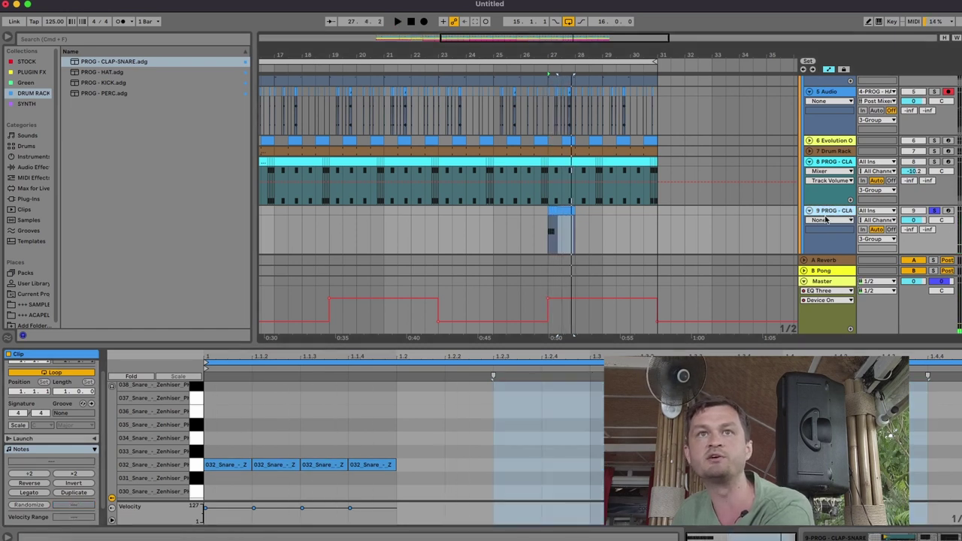
{"action": "left_click", "coordinate": [34, 167]}
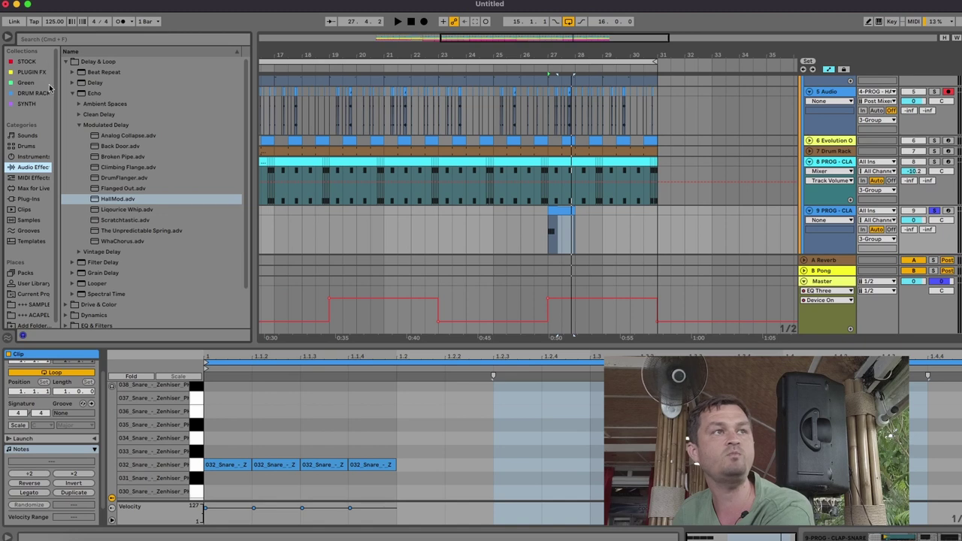
{"action": "left_click", "coordinate": [83, 105]}
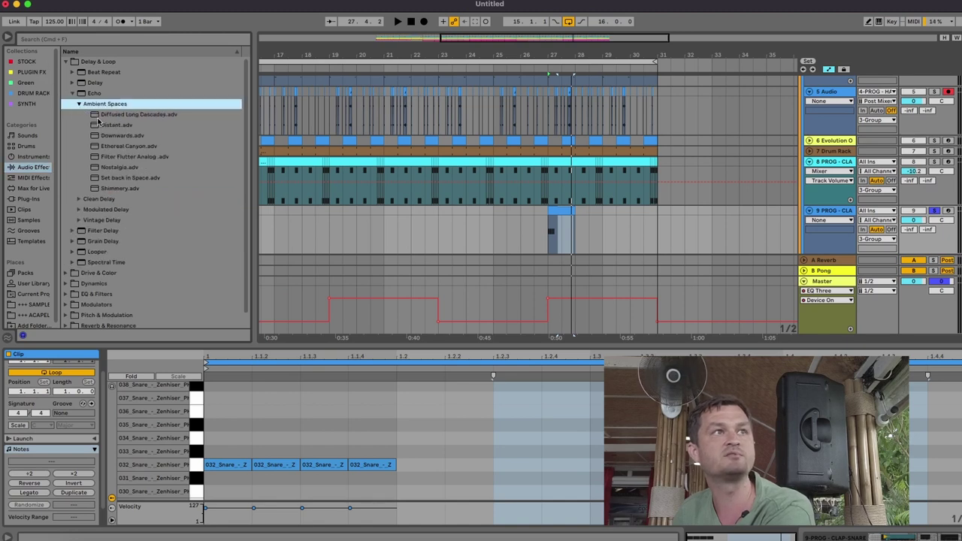
{"action": "left_click_drag", "start_coordinate": [115, 118], "coordinate": [653, 212]}
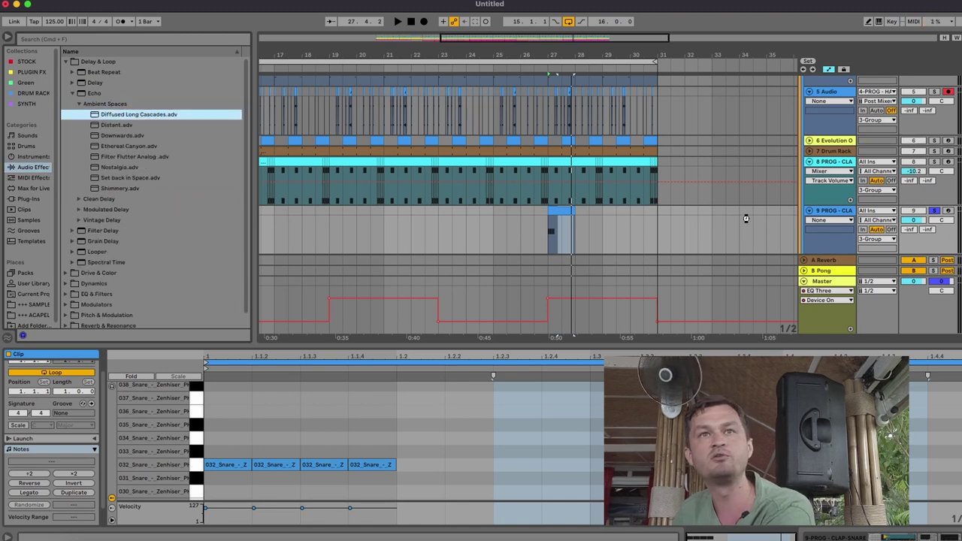
{"action": "left_click_drag", "start_coordinate": [746, 219], "coordinate": [731, 215]}
{"action": "key", "text": "space"}
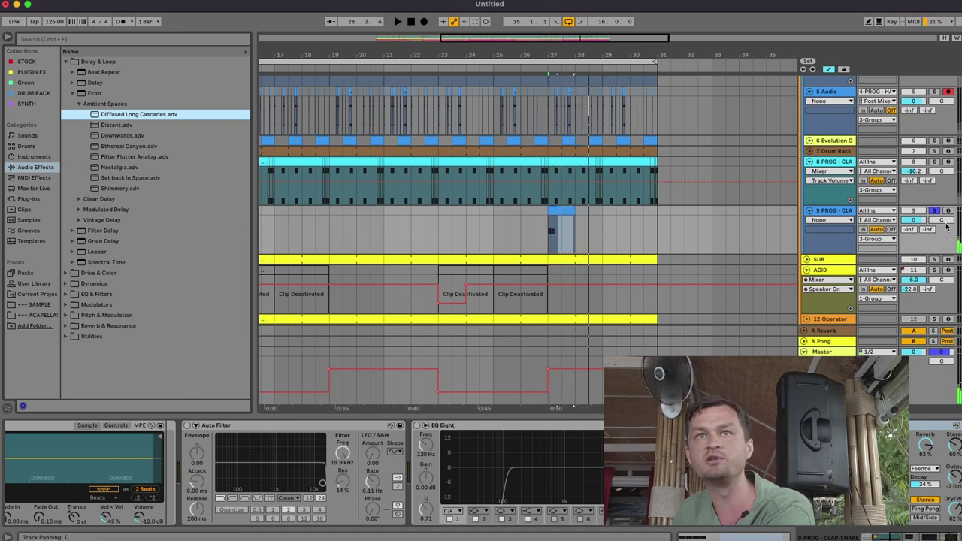
Move the snare burst on track 9 from bar 27 to bar 30 and play the arrangement with the solo off.
{"action": "key", "text": "space"}
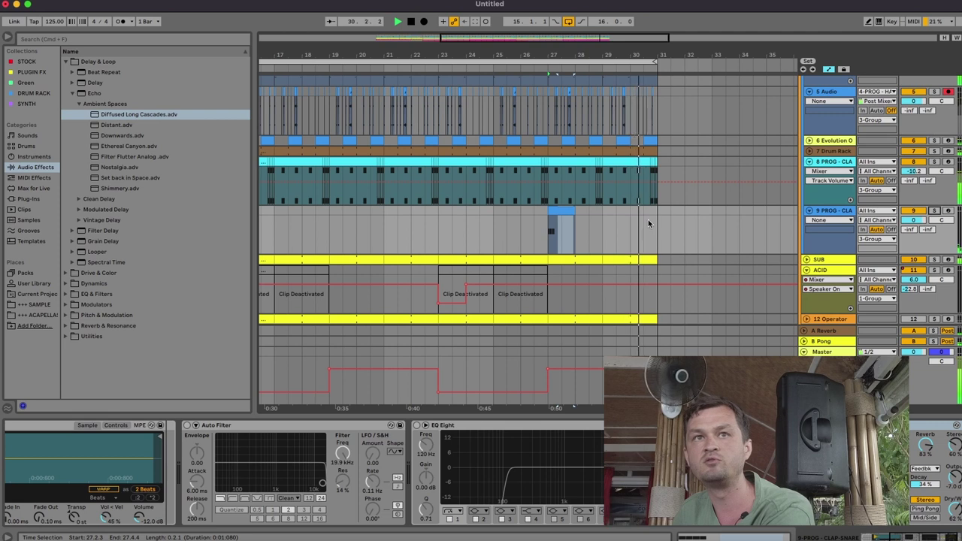
{"action": "key", "text": "space"}
{"action": "left_click_drag", "start_coordinate": [567, 212], "coordinate": [639, 209]}
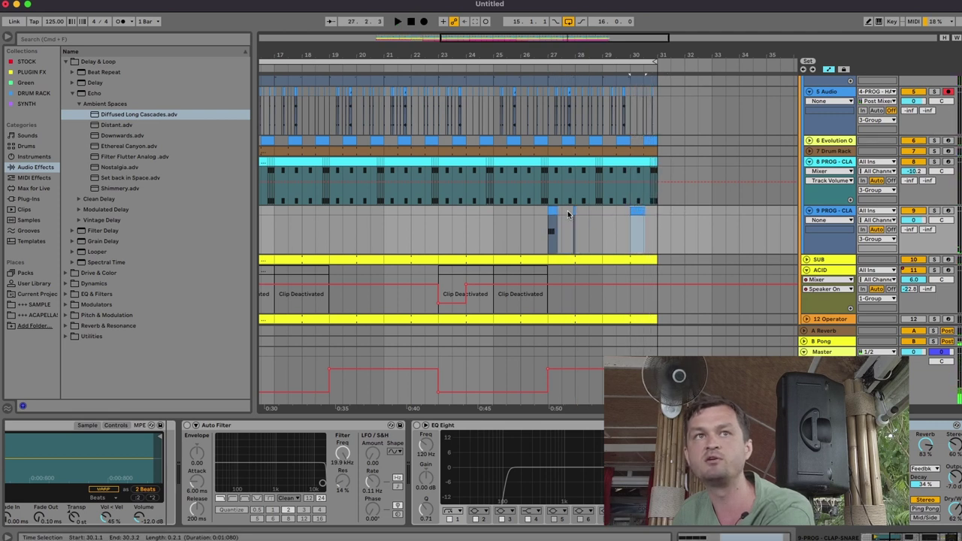
{"action": "left_click_drag", "start_coordinate": [557, 211], "coordinate": [630, 212]}
{"action": "key", "text": "space"}
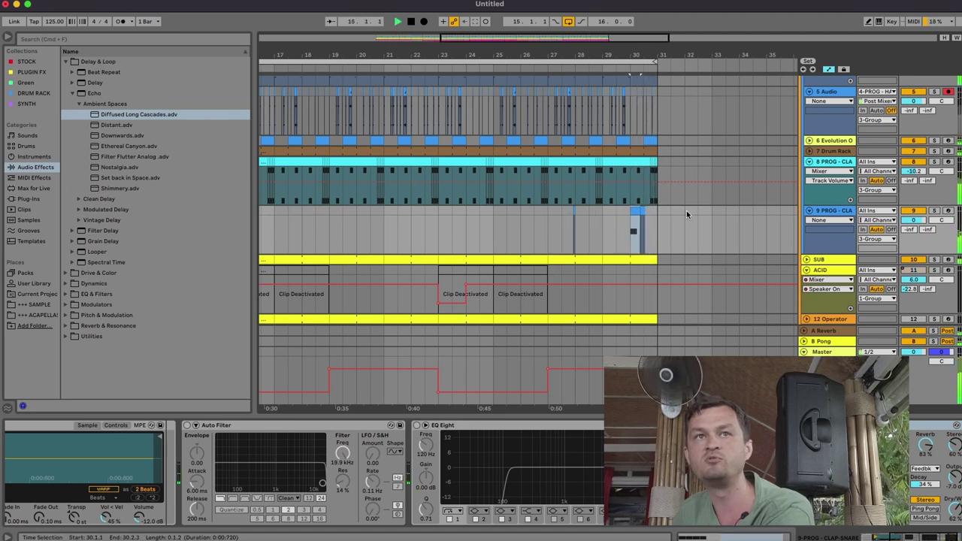
Move the PROG-CLAP-SNARE track out of the groups to the head of the track list and play it from bar 30.
{"action": "key", "text": "space"}
{"action": "scroll", "coordinate": [842, 241], "scroll_direction": "up", "scroll_amount": 4}
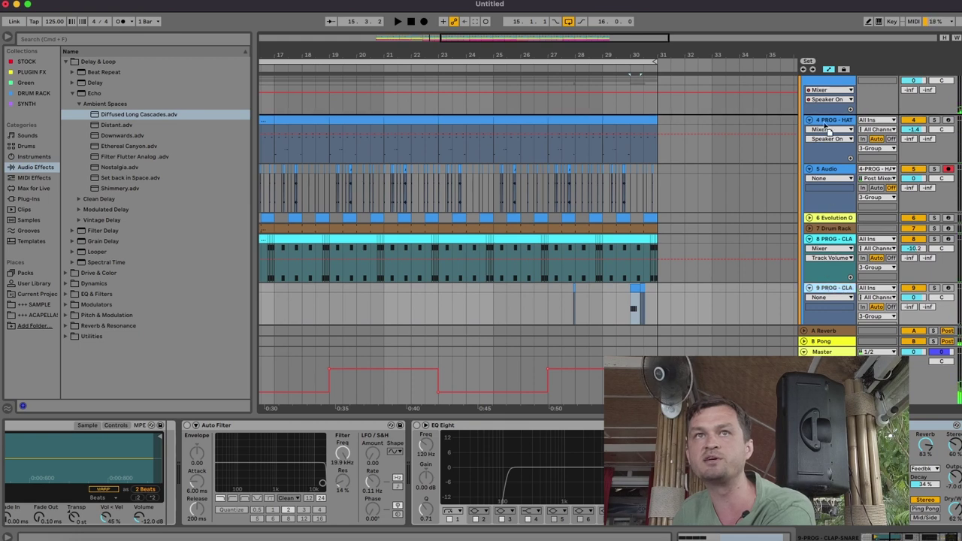
{"action": "scroll", "coordinate": [828, 98], "scroll_direction": "up", "scroll_amount": 4}
{"action": "scroll", "coordinate": [828, 88], "scroll_direction": "up", "scroll_amount": 1}
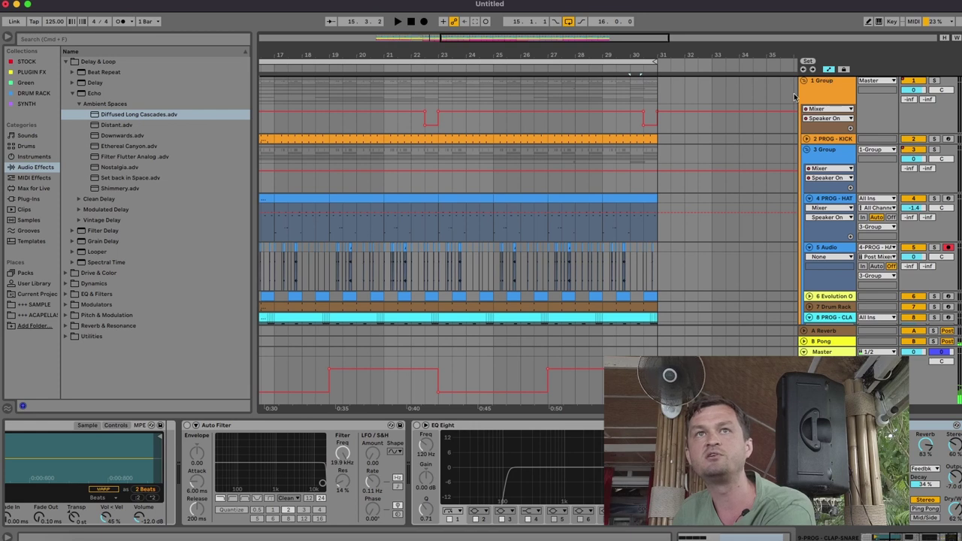
{"action": "key", "text": "super+z"}
{"action": "left_click", "coordinate": [633, 103]}
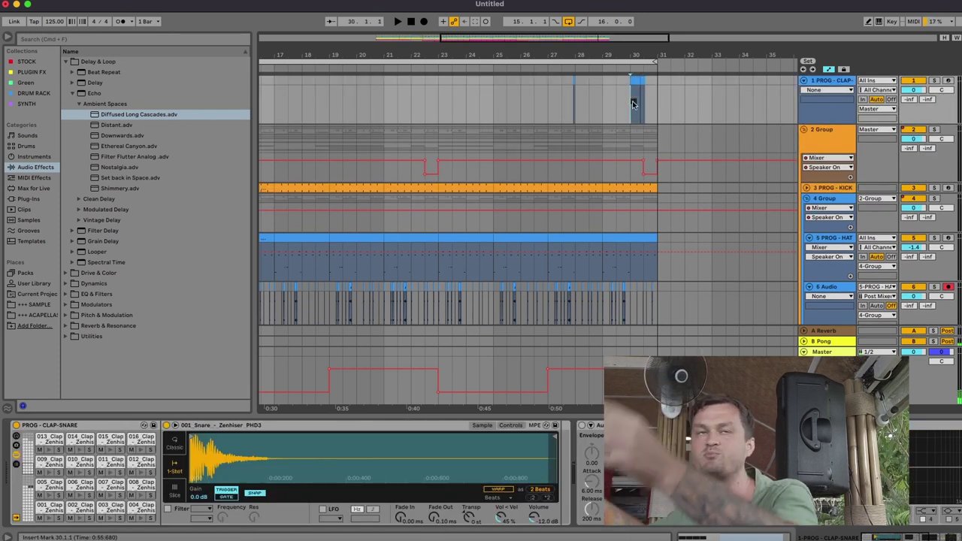
{"action": "key", "text": "space"}
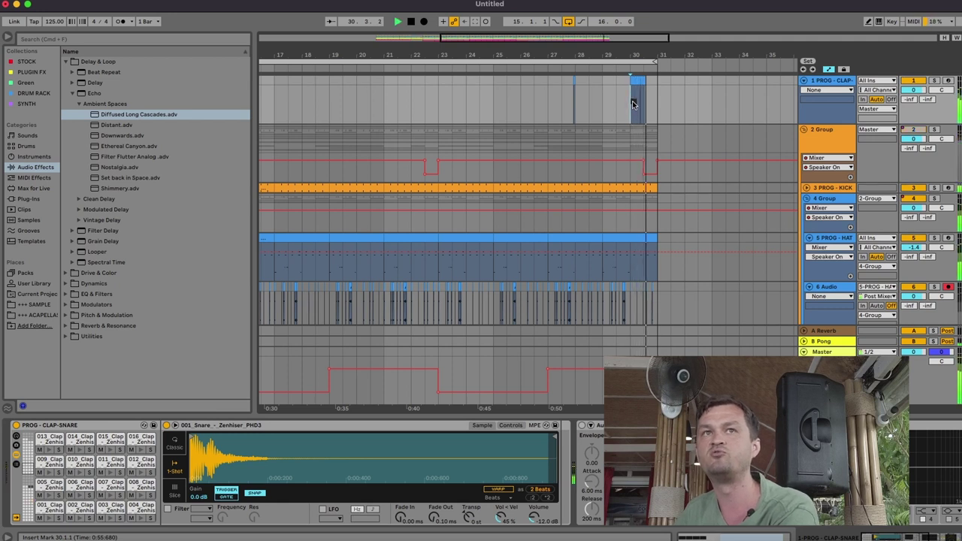
Remove the leftover clip near bar 28 on the snare track, deactivate the hat Audio track, and play the arrangement.
{"action": "left_click_drag", "start_coordinate": [608, 87], "coordinate": [567, 87]}
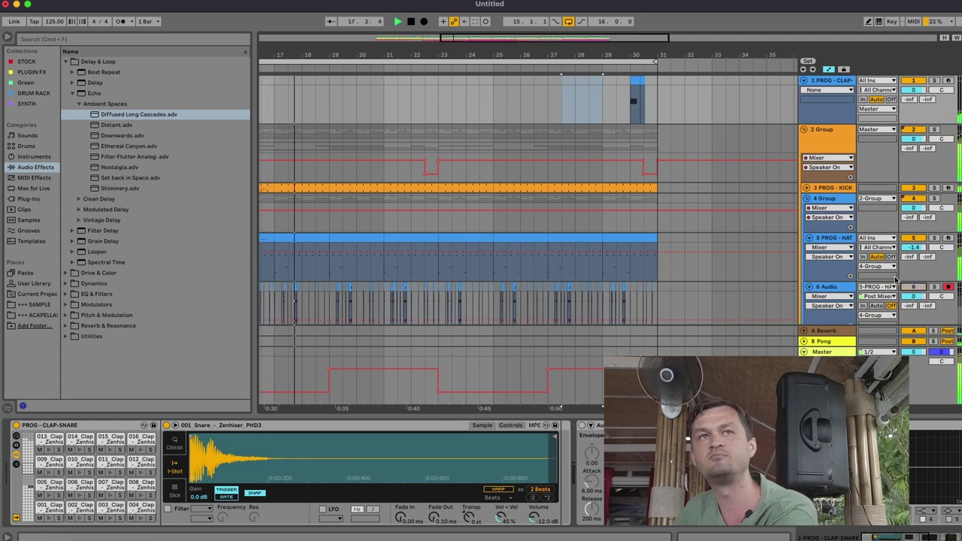
{"action": "left_click", "coordinate": [603, 103]}
{"action": "key", "text": "space"}
{"action": "key", "text": "space"}
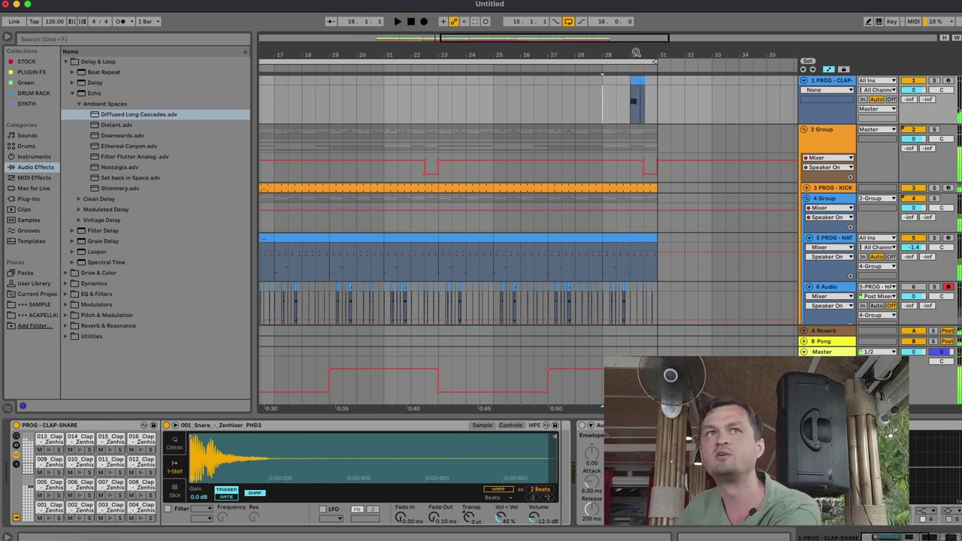
Copy the one-beat snare burst at bar 30 to bar 29 and duplicate it three times to fill that bar.
{"action": "left_click_drag", "start_coordinate": [634, 52], "coordinate": [638, 83]}
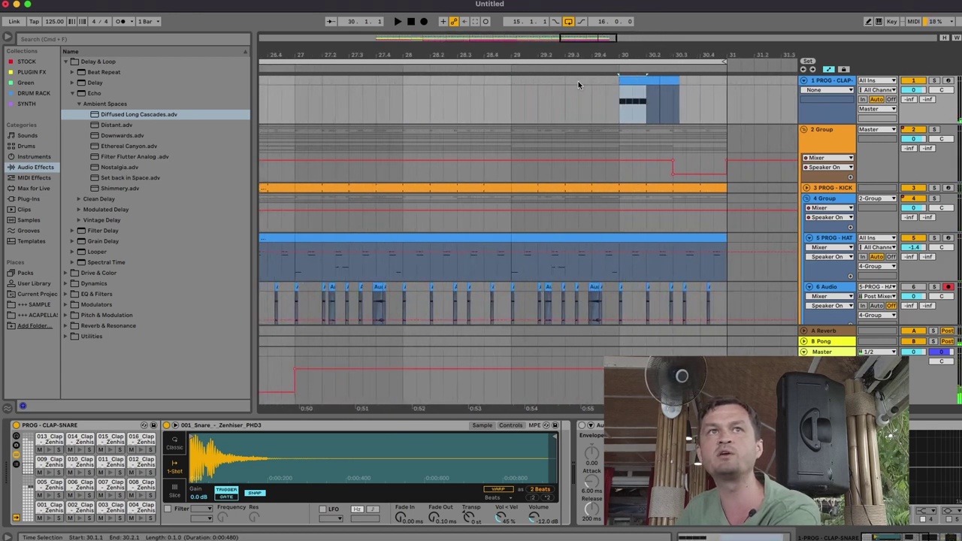
{"action": "left_click", "coordinate": [513, 79]}
{"action": "key", "text": "super+v"}
{"action": "key", "text": "super+d"}
{"action": "key", "text": "super+d"}
{"action": "key", "text": "super+d"}
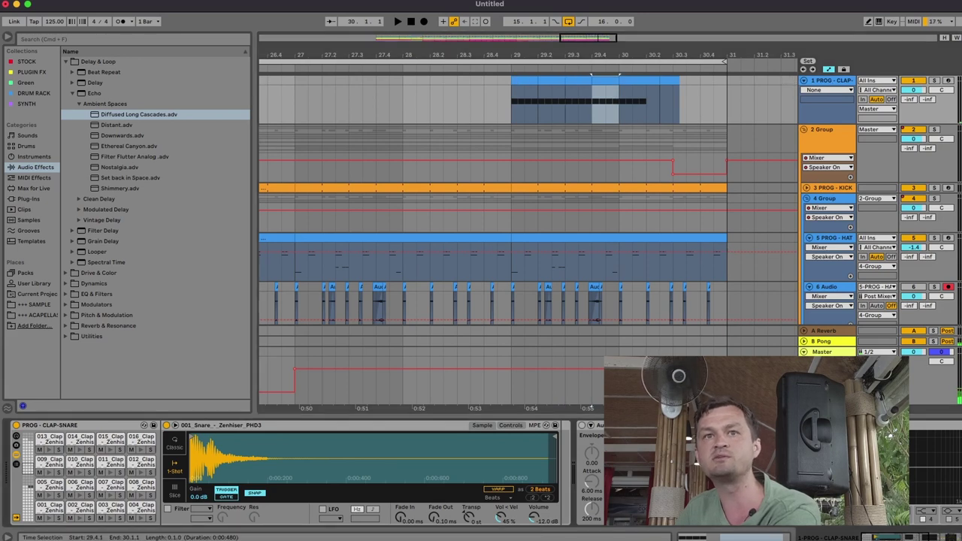
Draw Device On automation on the snare track so the Diffused Long Cascades echo switches on from bar 30 to just past bar 31.
{"action": "scroll", "coordinate": [384, 472], "scroll_direction": "right", "scroll_amount": 6}
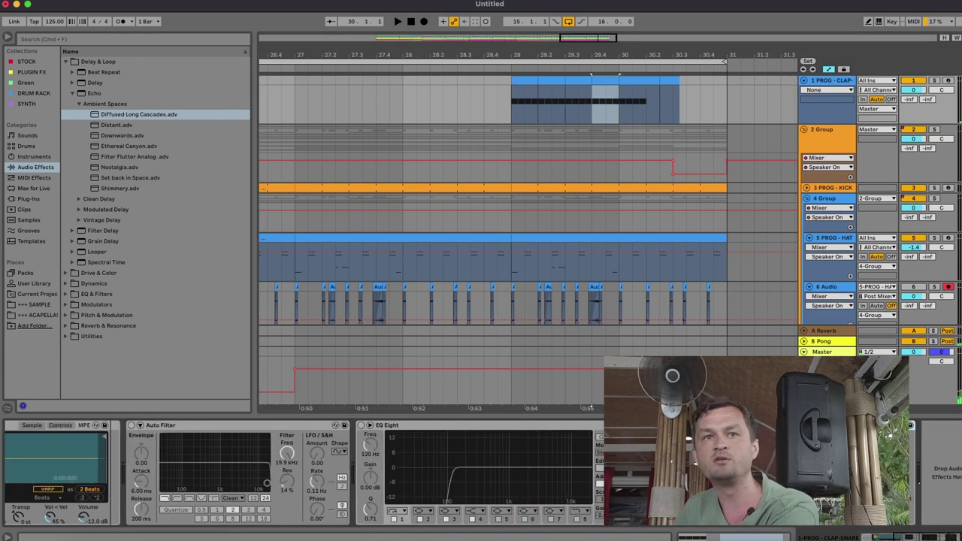
{"action": "key", "text": "b"}
{"action": "left_click_drag", "start_coordinate": [630, 88], "coordinate": [725, 84]}
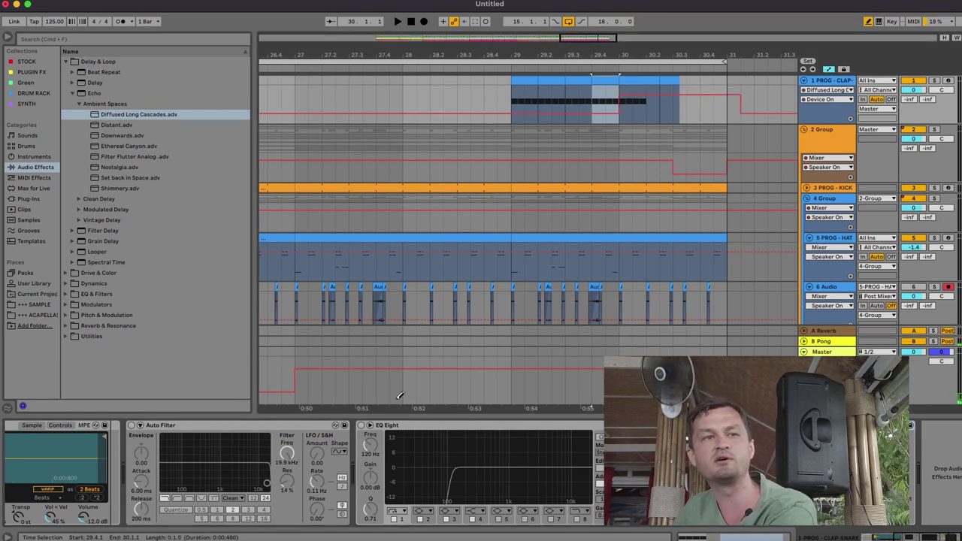
Enable EQ Eight, automate its 1 Frequency A from 7.50 kHz at bar 29 down to 120 Hz at bar 30, and audition the track soloed.
{"action": "left_click", "coordinate": [362, 427]}
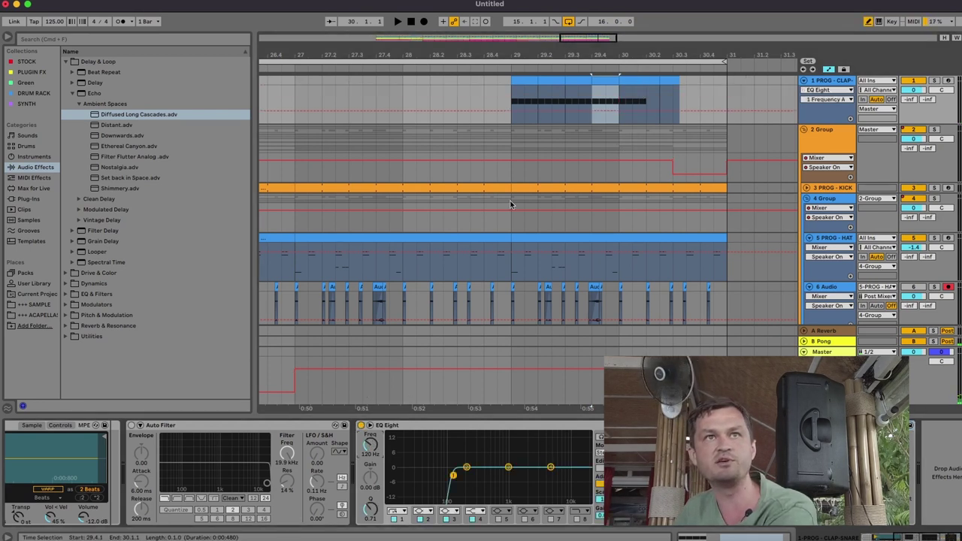
{"action": "left_click", "coordinate": [616, 110]}
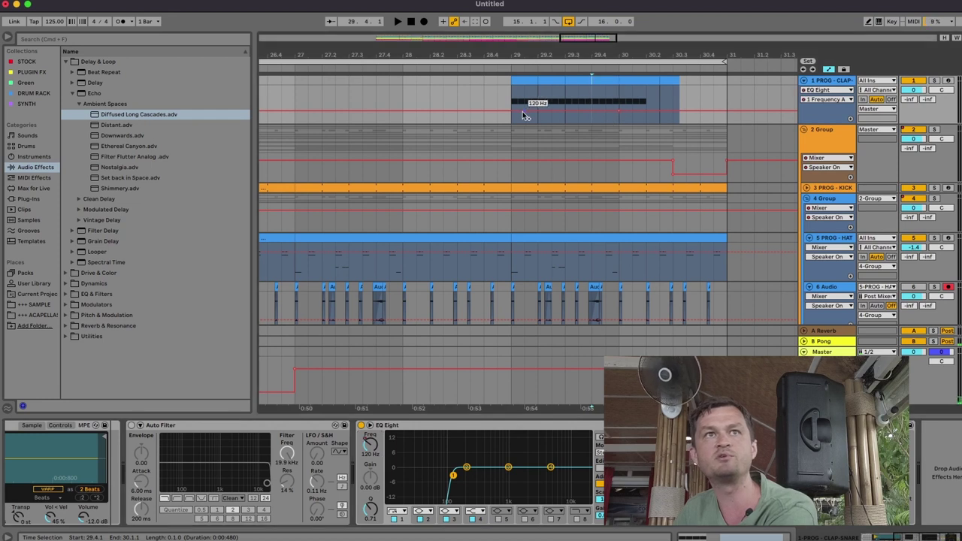
{"action": "left_click_drag", "start_coordinate": [514, 113], "coordinate": [515, 91]}
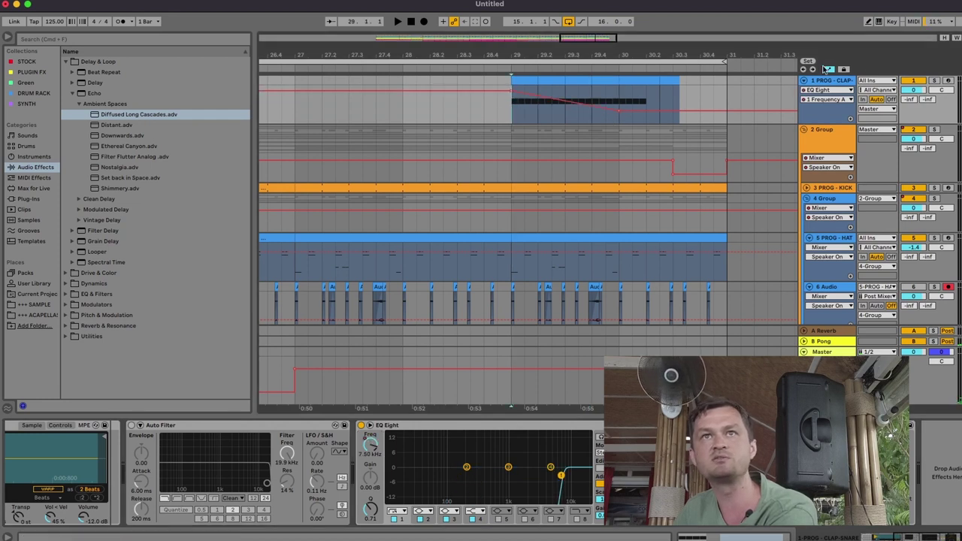
{"action": "left_click", "coordinate": [934, 81]}
{"action": "key", "text": "space"}
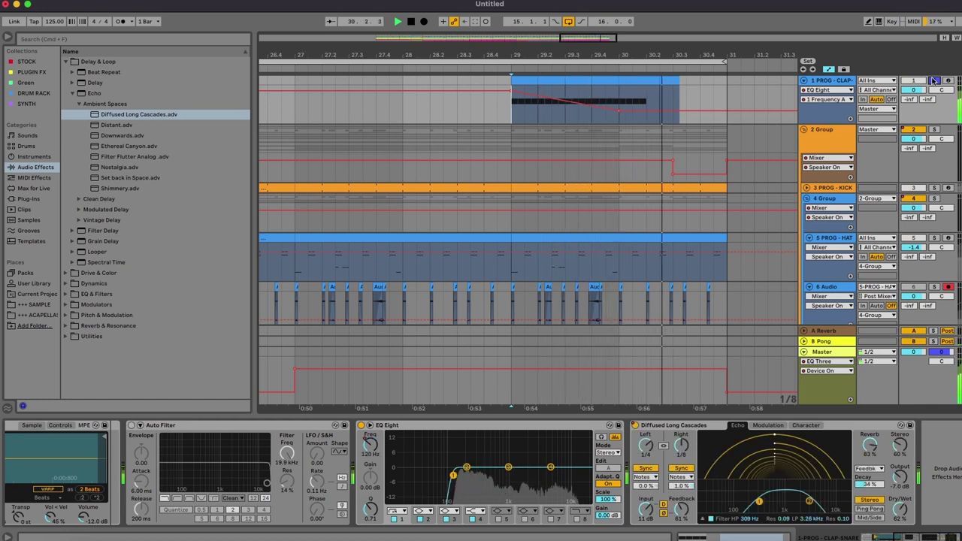
{"action": "left_click", "coordinate": [933, 81]}
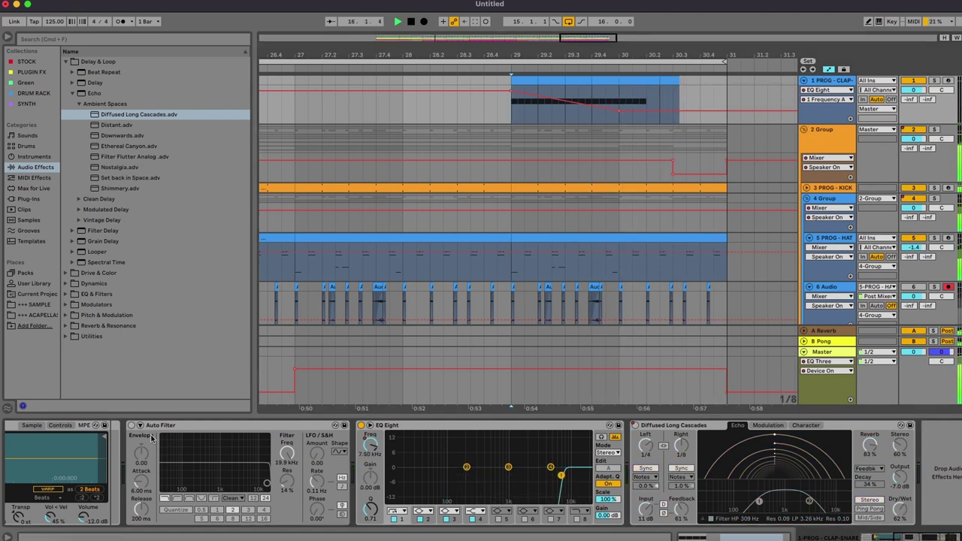
Enable Auto Filter, automate its frequency rising from about 984 Hz at bar 29 until 30.3, and play the arrangement.
{"action": "left_click", "coordinate": [131, 425]}
{"action": "left_click_drag", "start_coordinate": [284, 453], "coordinate": [284, 485]}
{"action": "left_click_drag", "start_coordinate": [519, 103], "coordinate": [514, 107]}
{"action": "left_click_drag", "start_coordinate": [645, 108], "coordinate": [673, 89]}
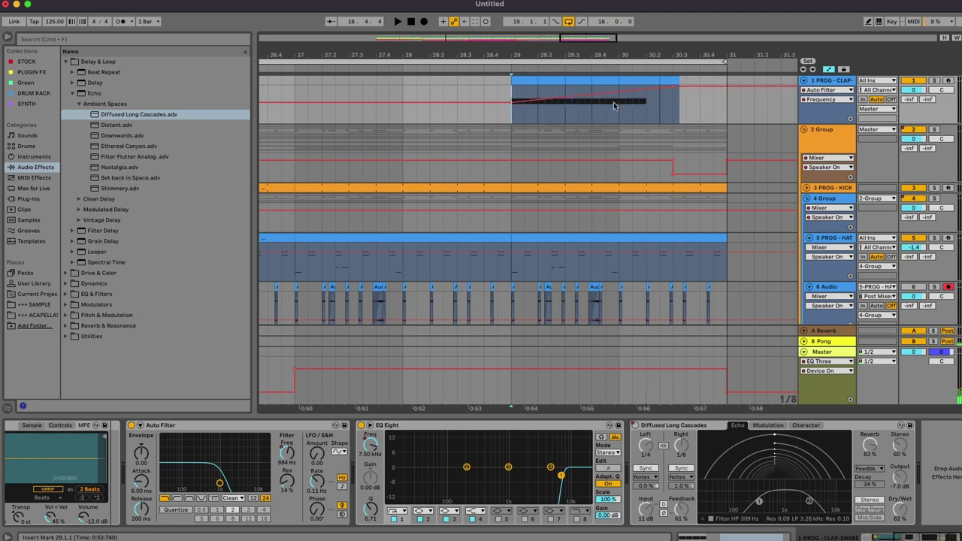
{"action": "key", "text": "space"}
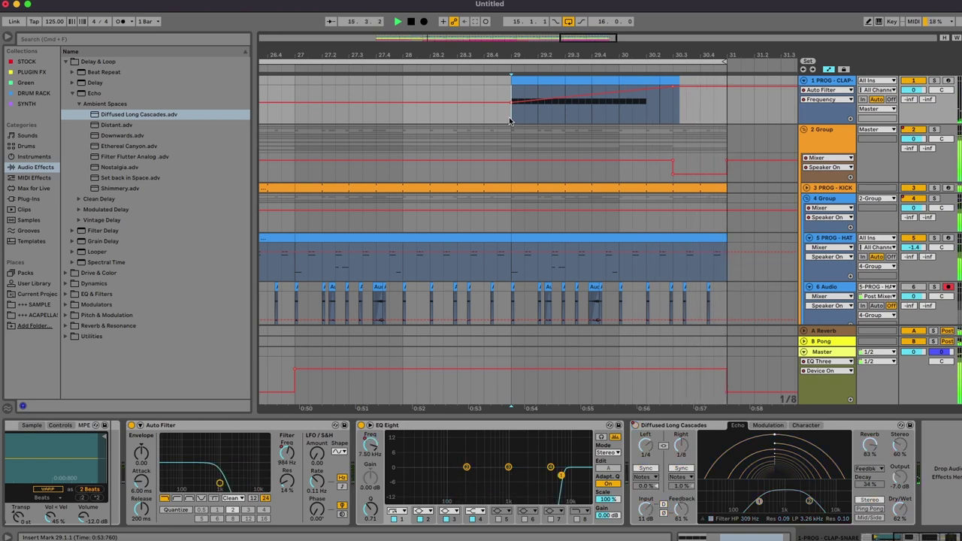
Duplicate the PROG-CLAP-SNARE track and delete the fill clips and their filter automation from the copy.
{"action": "left_click_drag", "start_coordinate": [741, 54], "coordinate": [741, 17]}
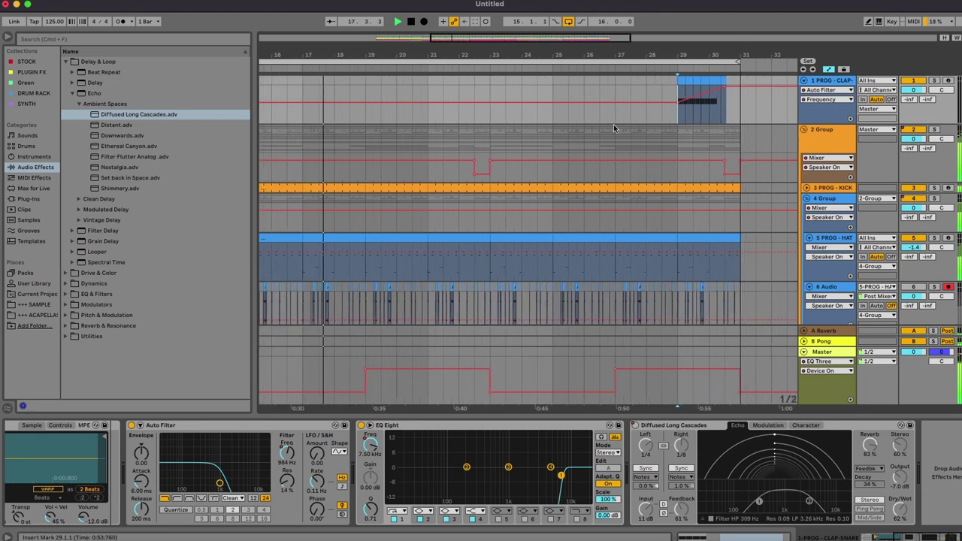
{"action": "left_click", "coordinate": [613, 128]}
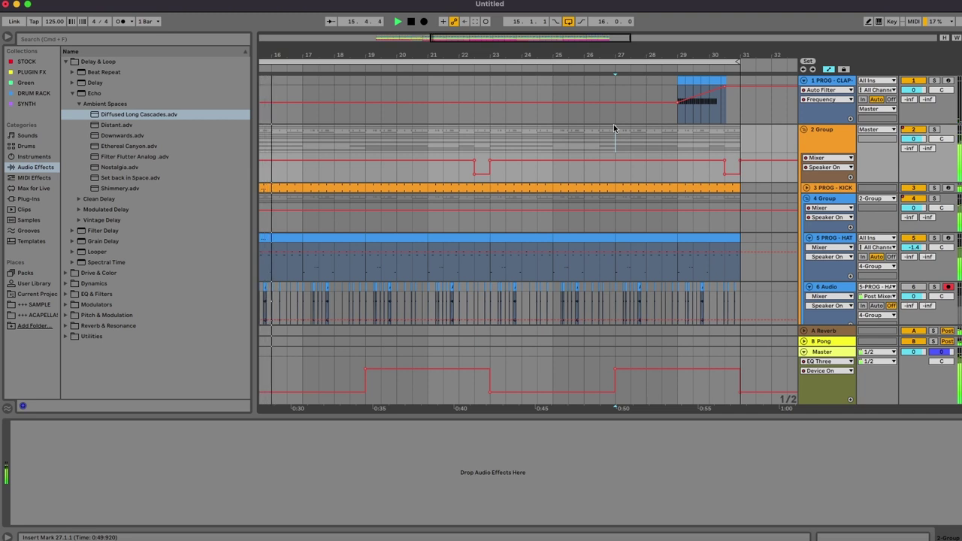
{"action": "left_click_drag", "start_coordinate": [685, 55], "coordinate": [685, 34]}
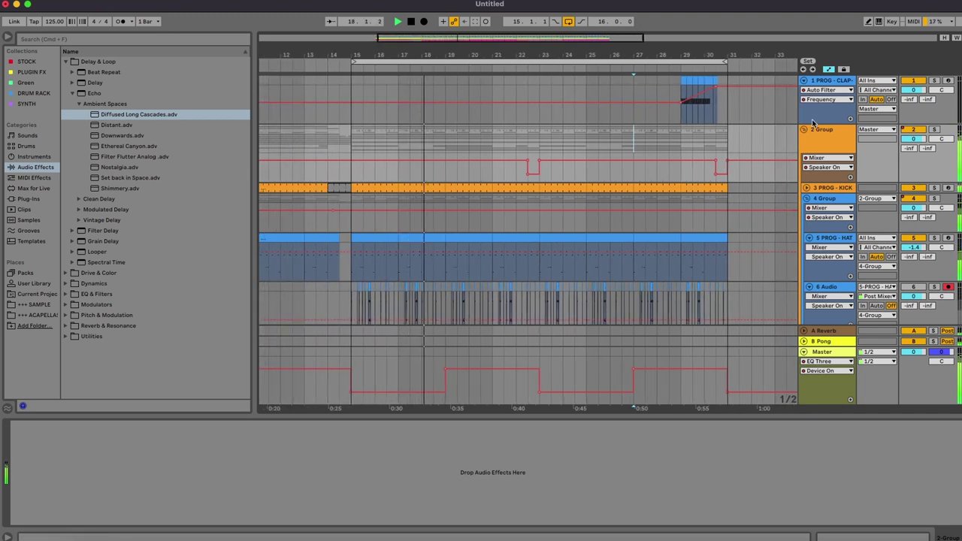
{"action": "left_click_drag", "start_coordinate": [812, 121], "coordinate": [812, 179]}
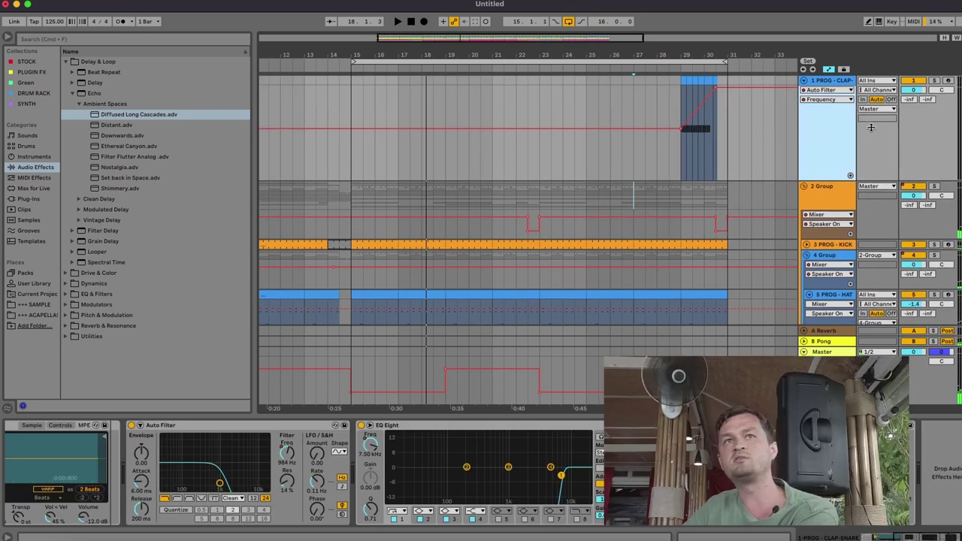
{"action": "left_click", "coordinate": [844, 81]}
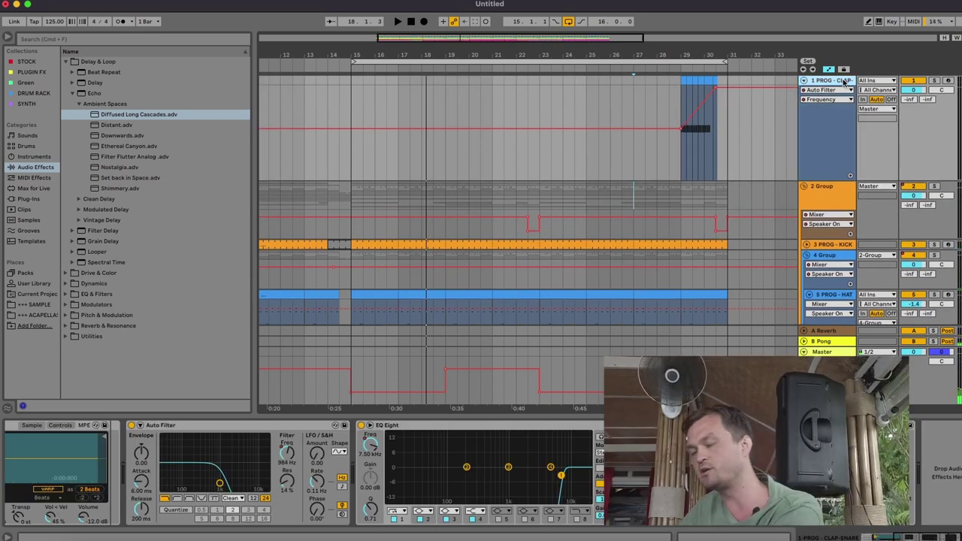
{"action": "key", "text": "super+d"}
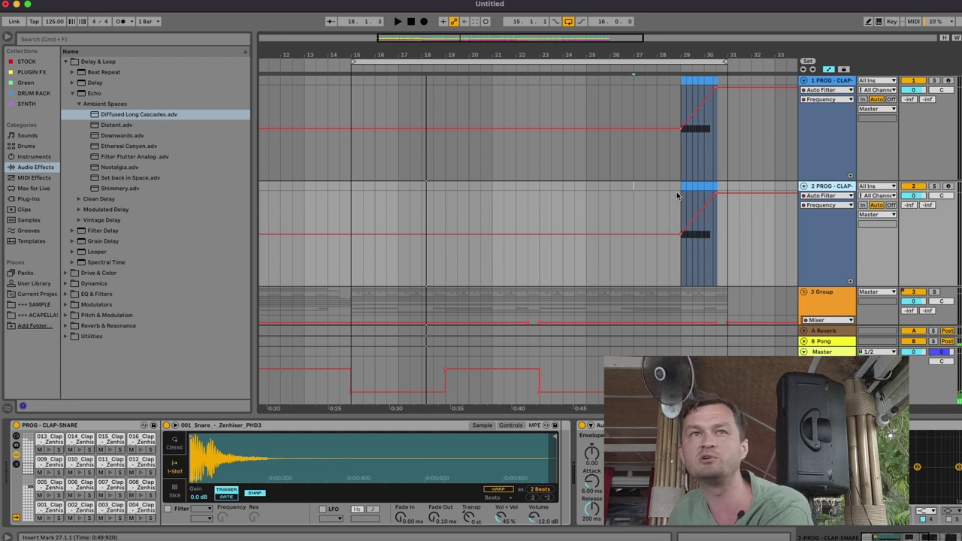
{"action": "left_click_drag", "start_coordinate": [681, 194], "coordinate": [713, 187]}
{"action": "key", "text": "Delete"}
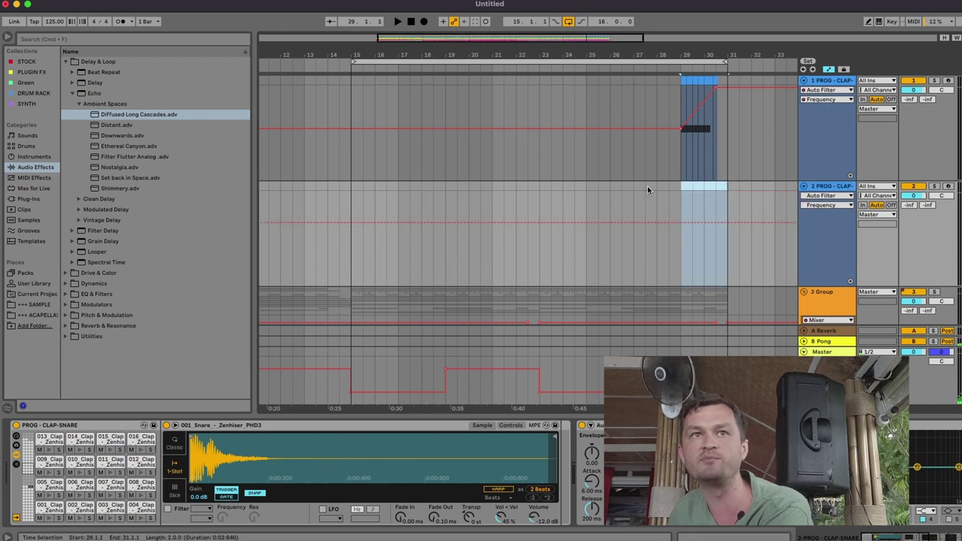
Insert an empty MIDI clip from bar 27 to bar 29 on the duplicated snare track.
{"action": "left_click_drag", "start_coordinate": [634, 186], "coordinate": [676, 189]}
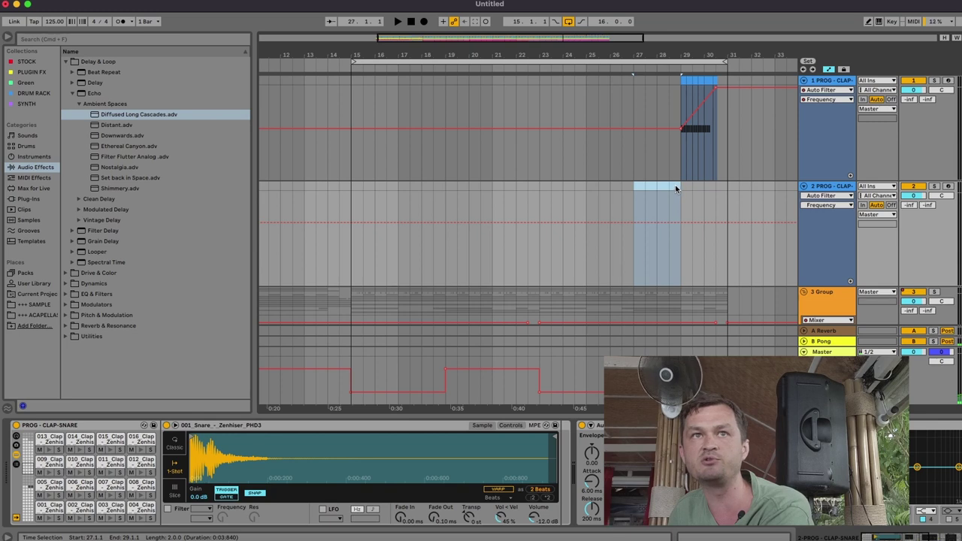
{"action": "right_click", "coordinate": [676, 190]}
{"action": "left_click", "coordinate": [699, 279]}
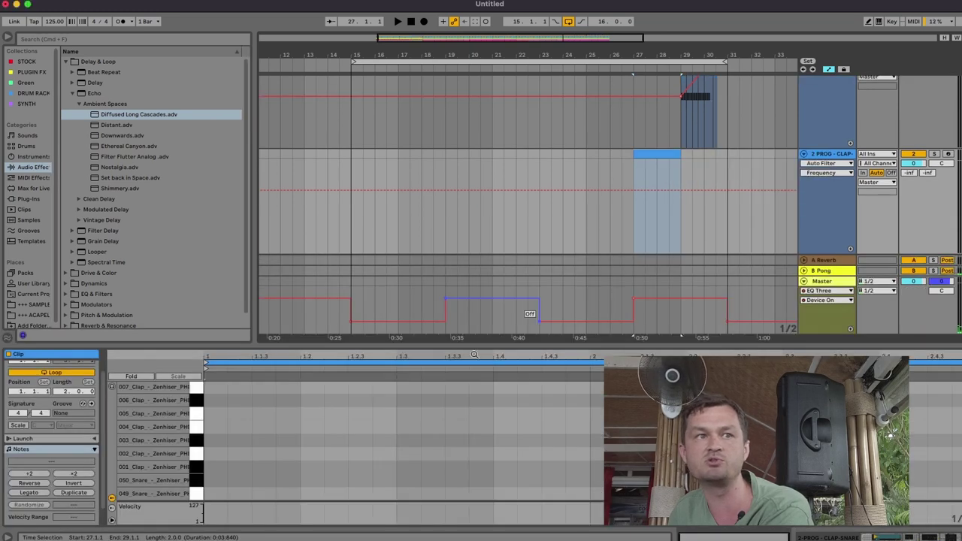
Place four consecutive 041_Snare eighth notes in the new clip, loop its first two beats, and play it.
{"action": "scroll", "coordinate": [222, 474], "scroll_direction": "down", "scroll_amount": 3}
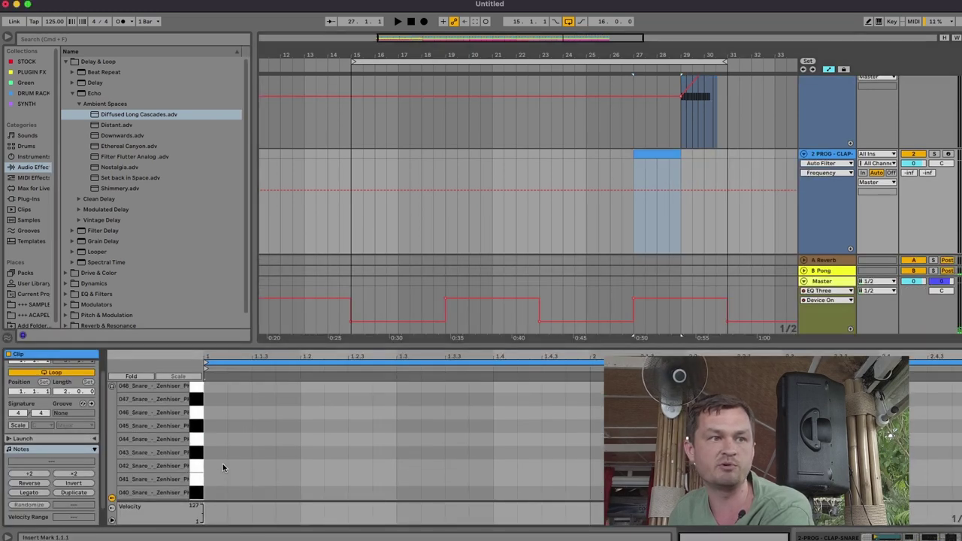
{"action": "double_click", "coordinate": [216, 479]}
{"action": "left_click_drag", "start_coordinate": [225, 479], "coordinate": [242, 483]}
{"action": "key", "text": "super+d"}
{"action": "key", "text": "super+d"}
{"action": "key", "text": "super+d"}
{"action": "left_click_drag", "start_coordinate": [379, 464], "coordinate": [195, 498]}
{"action": "key", "text": "super+l"}
{"action": "key", "text": "space"}
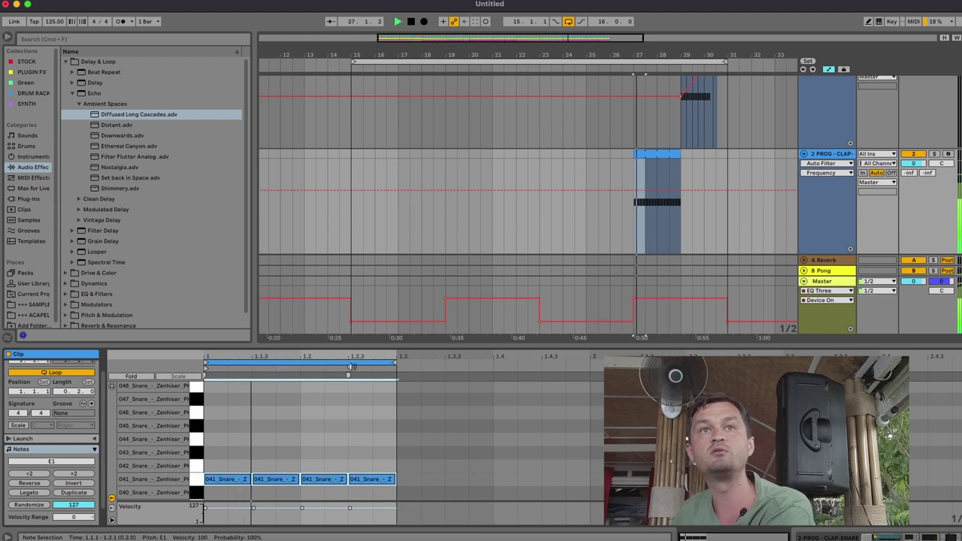
Shorten the 041_Snare notes to sixteenths, fill the two-beat loop with eight of them, and play the clip.
{"action": "left_click", "coordinate": [729, 188]}
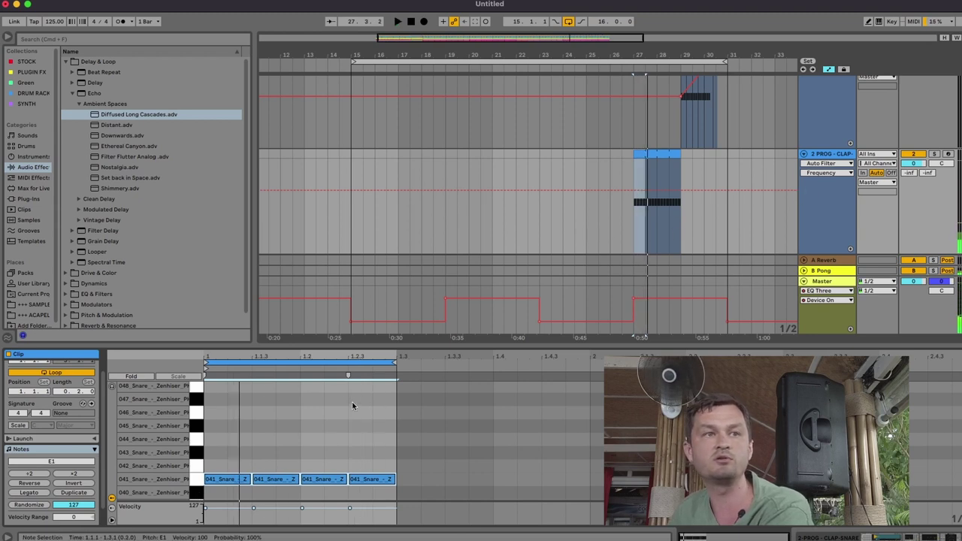
{"action": "left_click", "coordinate": [230, 463]}
{"action": "left_click_drag", "start_coordinate": [250, 477], "coordinate": [227, 477]}
{"action": "key", "text": "super+d"}
{"action": "key", "text": "super+d"}
{"action": "key", "text": "super+d"}
{"action": "key", "text": "super+d"}
{"action": "key", "text": "super+d"}
{"action": "key", "text": "super+d"}
{"action": "key", "text": "space"}
{"action": "key", "text": "super+d"}
{"action": "key", "text": "space"}
{"action": "key", "text": "space"}
Audition the eight notes on other drum sounds, settle them on 001_Clap, and extend the looped clip to 30.3.
{"action": "left_click_drag", "start_coordinate": [227, 459], "coordinate": [396, 493]}
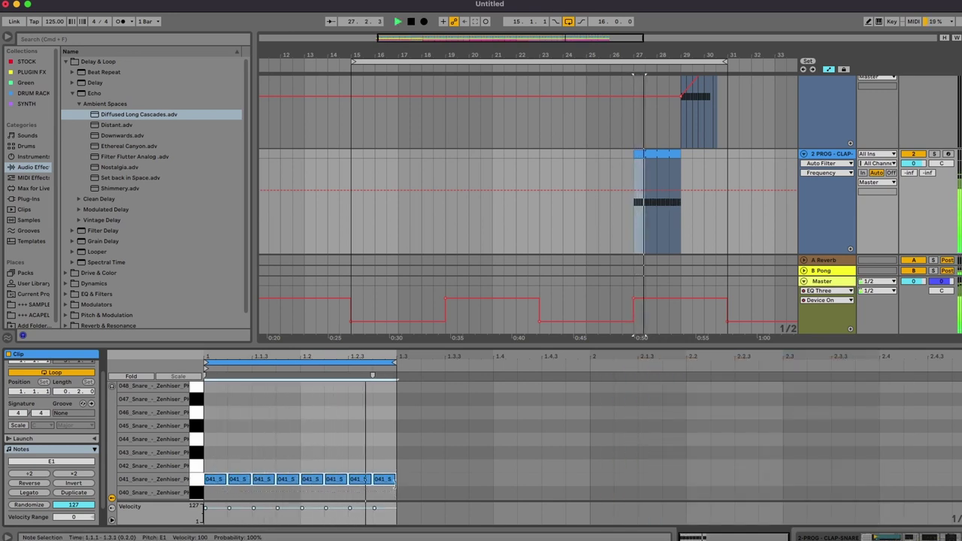
{"action": "key", "text": "Down"}
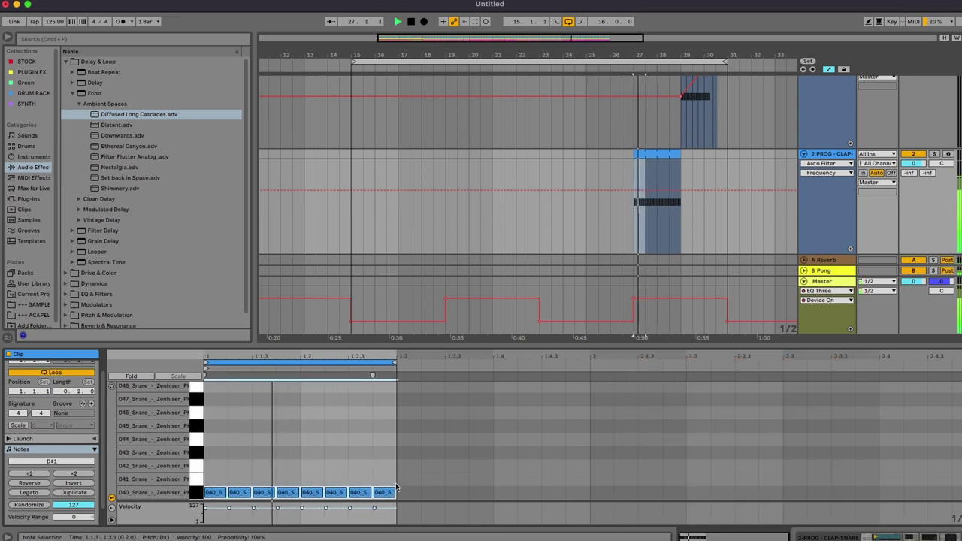
{"action": "key", "text": "Up"}
{"action": "key", "text": "Up"}
{"action": "key", "text": "Up"}
{"action": "key", "text": "Up"}
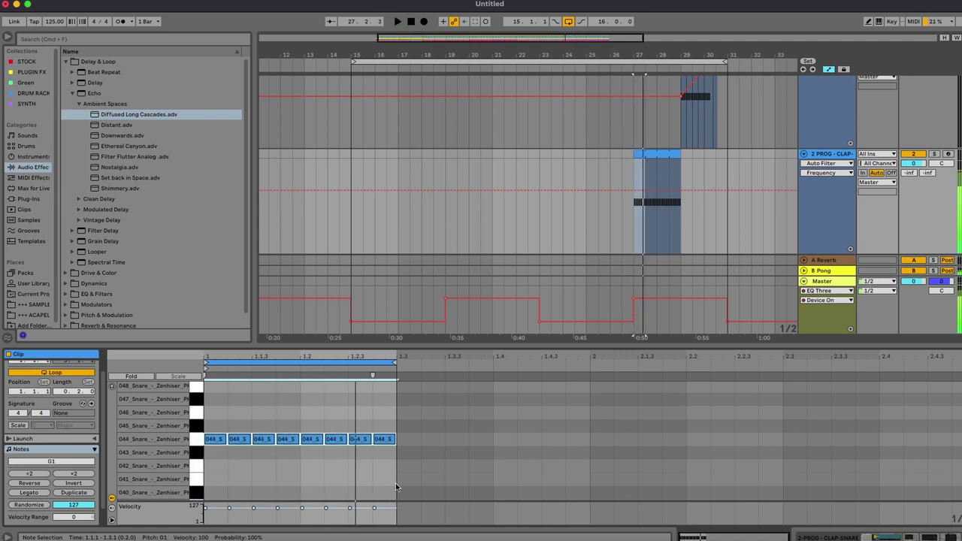
{"action": "key", "text": "Up"}
{"action": "key", "text": "Up"}
{"action": "key", "text": "Up"}
{"action": "key", "text": "Up"}
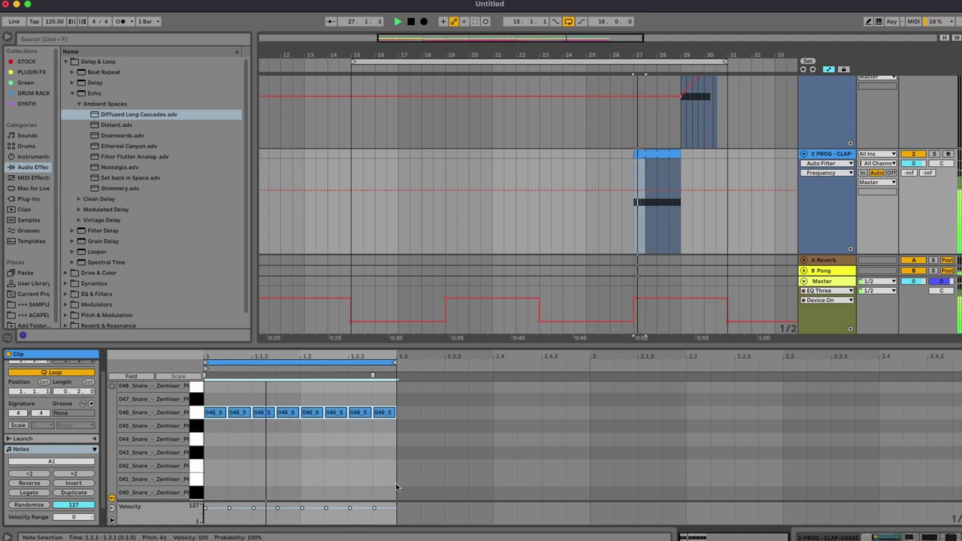
{"action": "key", "text": "Up"}
{"action": "key", "text": "Up"}
{"action": "key", "text": "Up"}
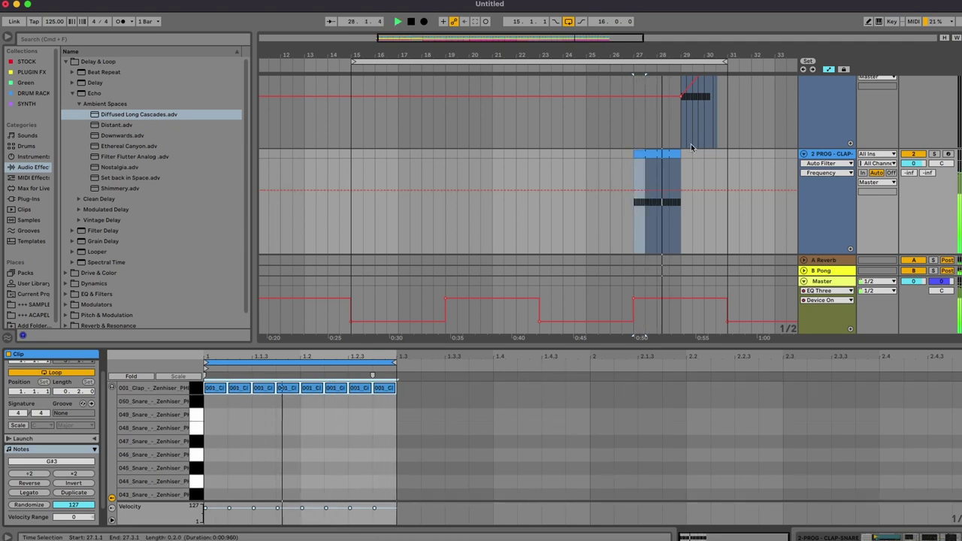
{"action": "left_click_drag", "start_coordinate": [681, 154], "coordinate": [708, 154]}
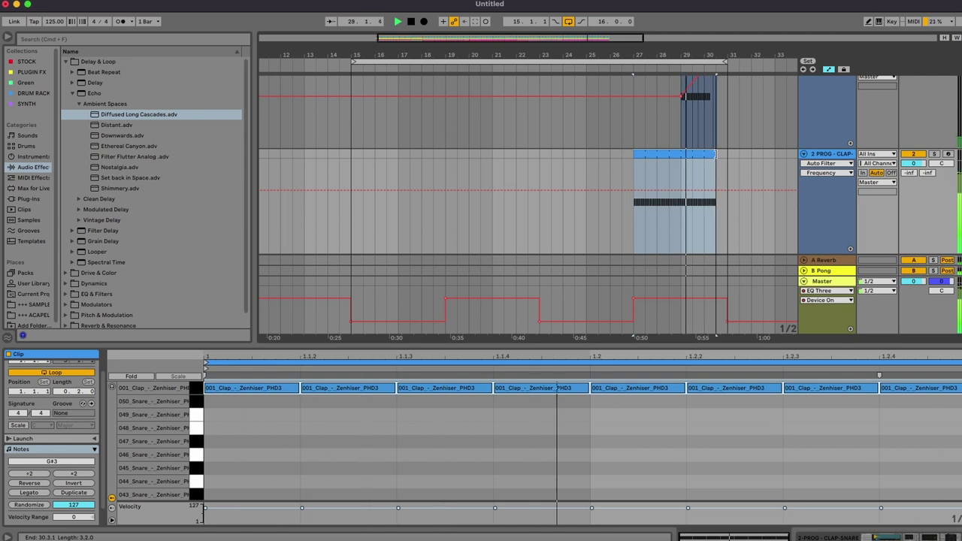
Toggle the clap roll track off and on during playback and set its volume to -0.1 dB.
{"action": "left_click", "coordinate": [918, 154]}
{"action": "left_click", "coordinate": [919, 154]}
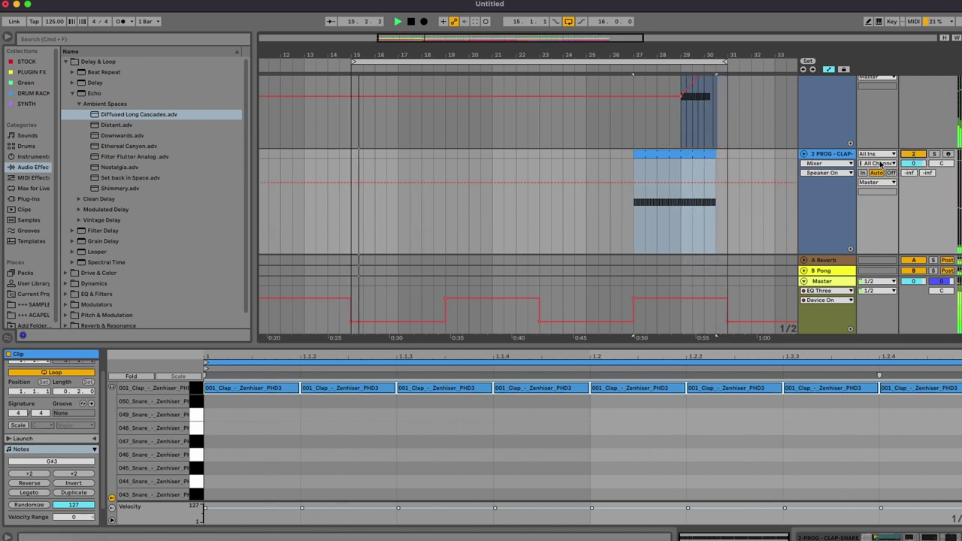
{"action": "left_click_drag", "start_coordinate": [910, 164], "coordinate": [909, 166]}
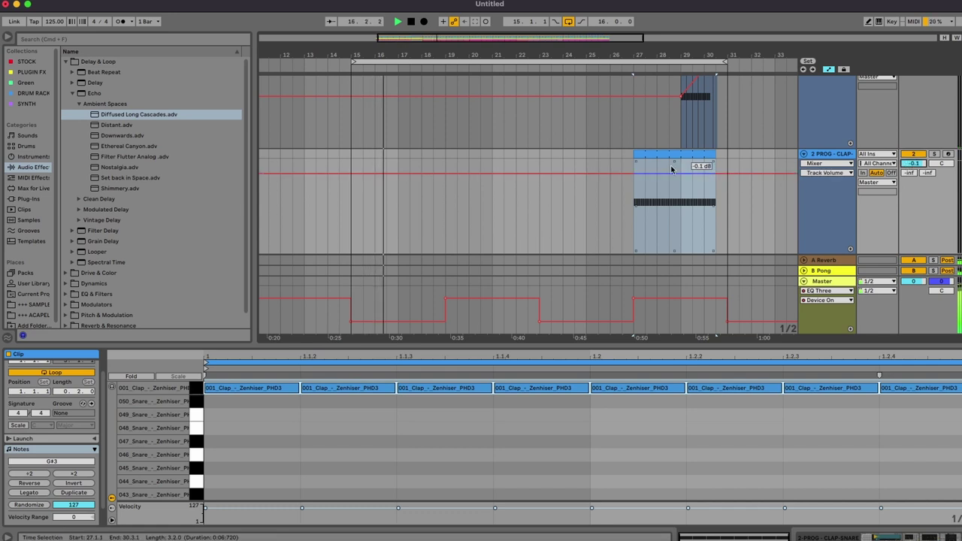
{"action": "left_click", "coordinate": [622, 156]}
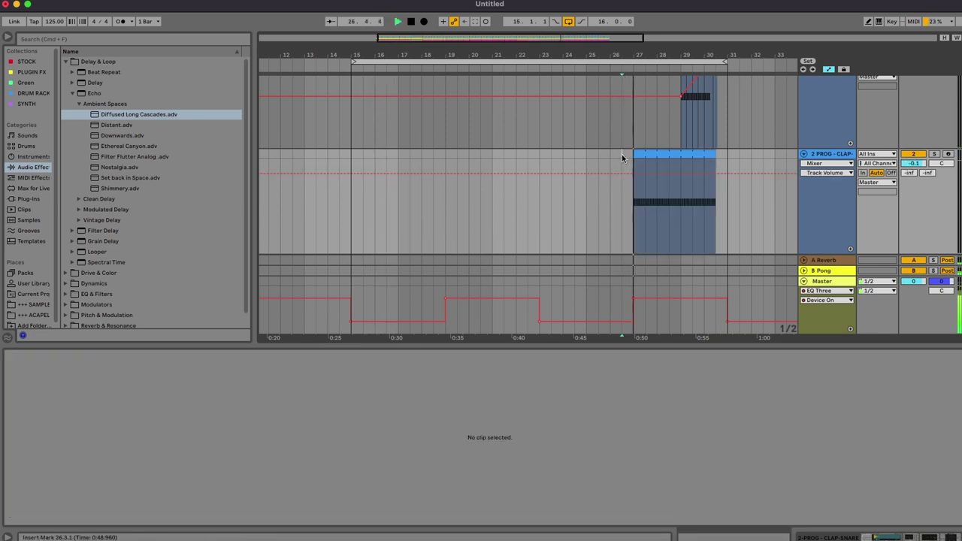
Consolidate the looped clap clip and delete its notes at 1.1.2, 1.2.3, 1.3.3 and from 1.4.2 to bar 2.
{"action": "left_click", "coordinate": [641, 153]}
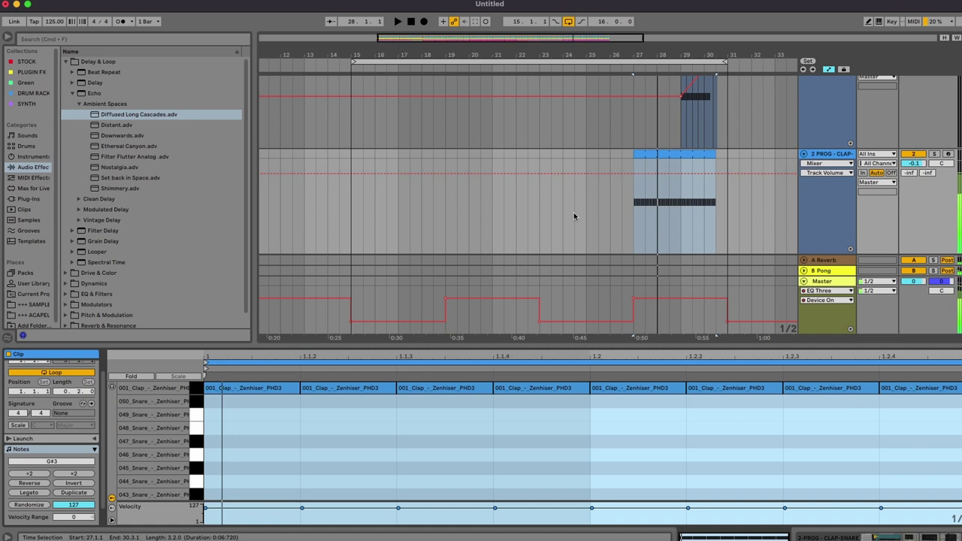
{"action": "left_click", "coordinate": [677, 154]}
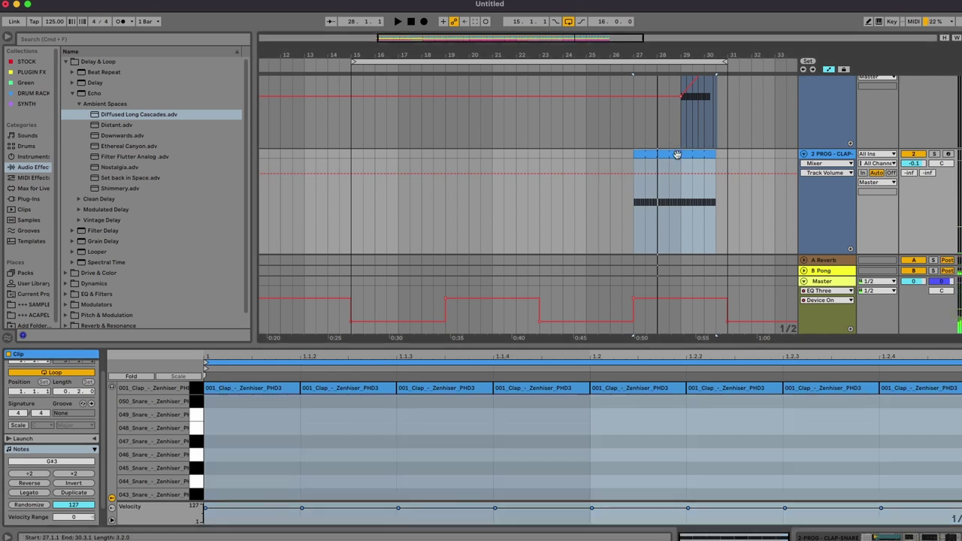
{"action": "key", "text": "super+j"}
{"action": "double_click", "coordinate": [224, 443]}
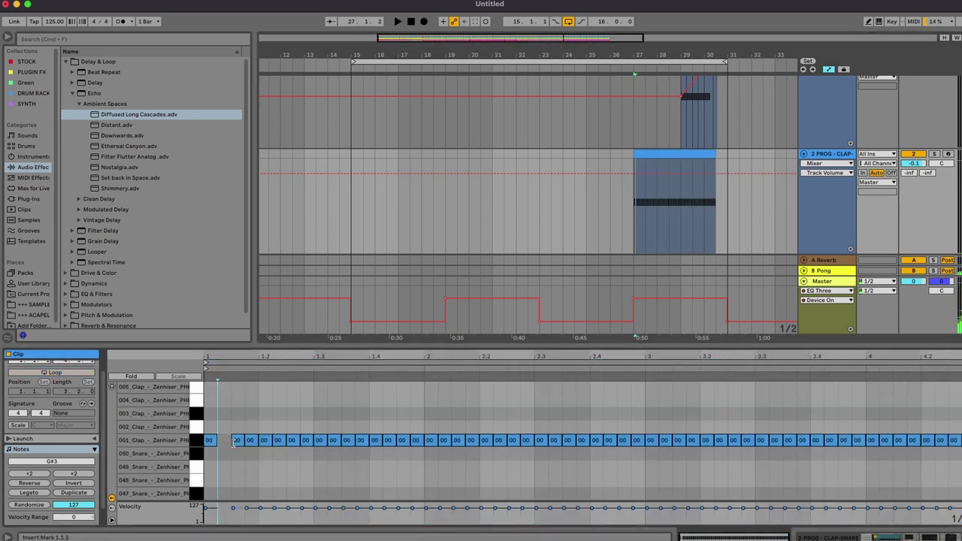
{"action": "key", "text": "space"}
{"action": "double_click", "coordinate": [289, 441]}
{"action": "double_click", "coordinate": [347, 441]}
{"action": "left_click_drag", "start_coordinate": [383, 434], "coordinate": [424, 434]}
{"action": "key", "text": "Delete"}
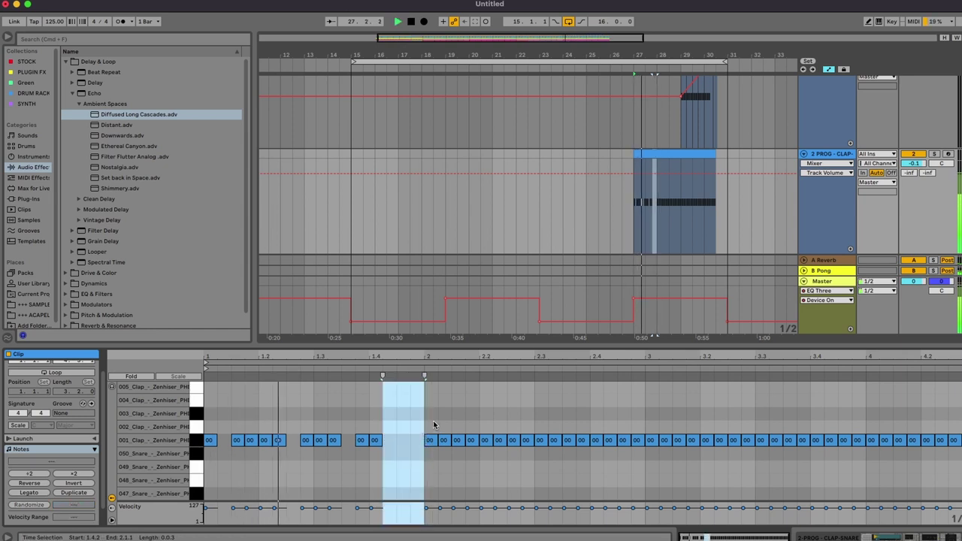
Loop the clap clip's first bar and add a 001_Clap sixteenth note at 1.4.3.
{"action": "left_click_drag", "start_coordinate": [424, 434], "coordinate": [196, 479]}
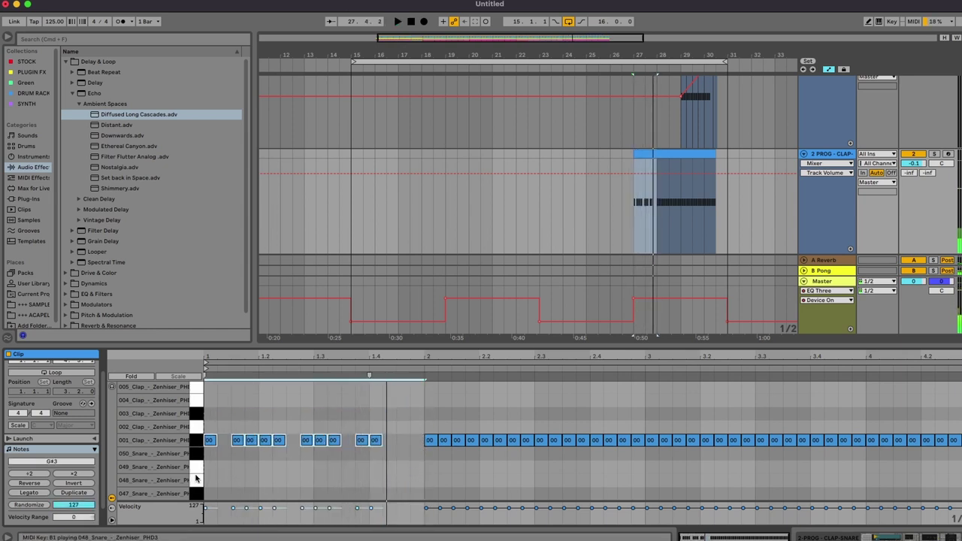
{"action": "key", "text": "super+l"}
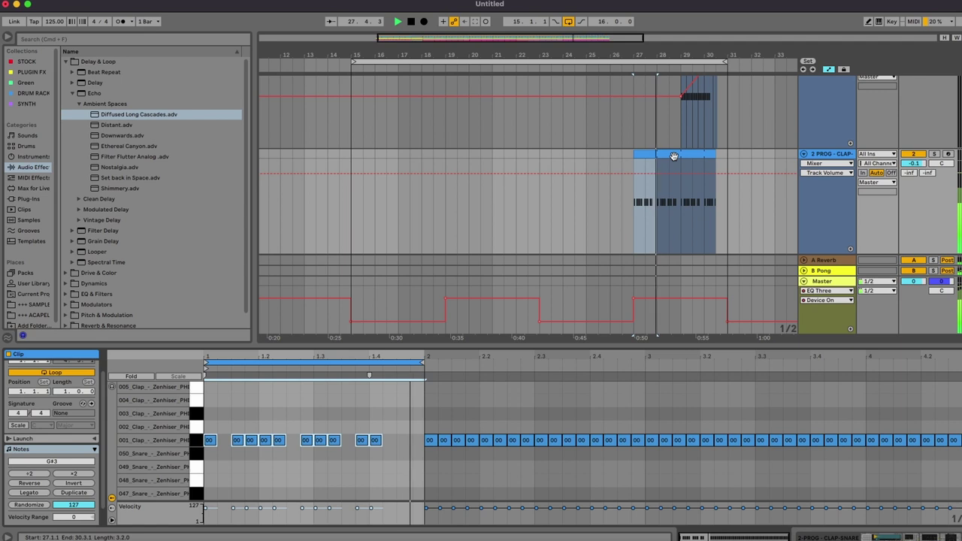
{"action": "double_click", "coordinate": [402, 441]}
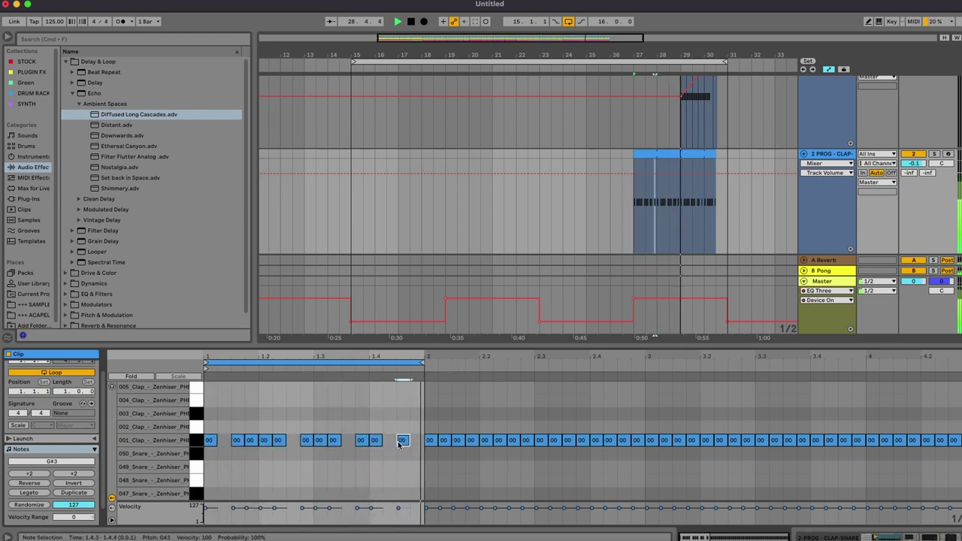
Lower the clap roll track's volume to -4.2 dB and play the clip from bar 27.
{"action": "left_click", "coordinate": [709, 153]}
{"action": "left_click_drag", "start_coordinate": [913, 163], "coordinate": [913, 173]}
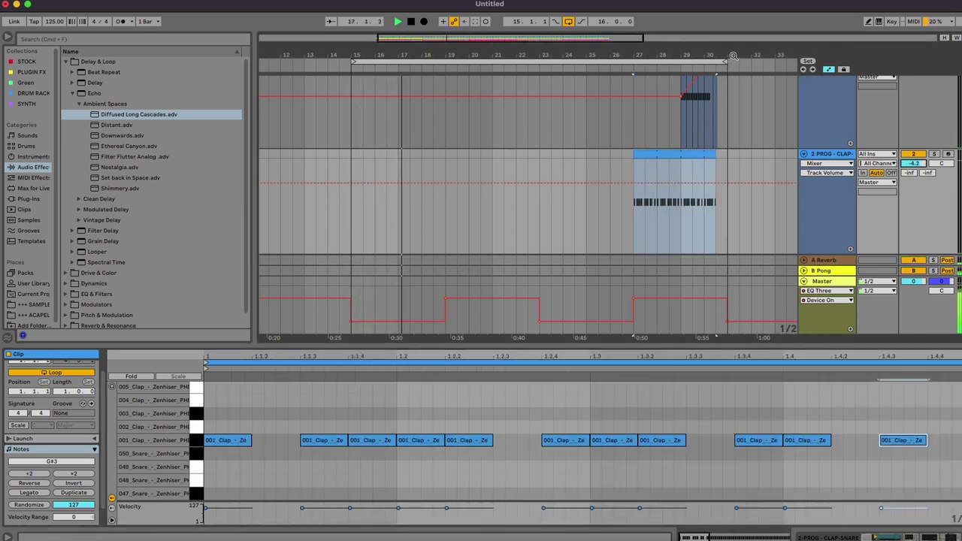
{"action": "left_click_drag", "start_coordinate": [734, 56], "coordinate": [578, 54]}
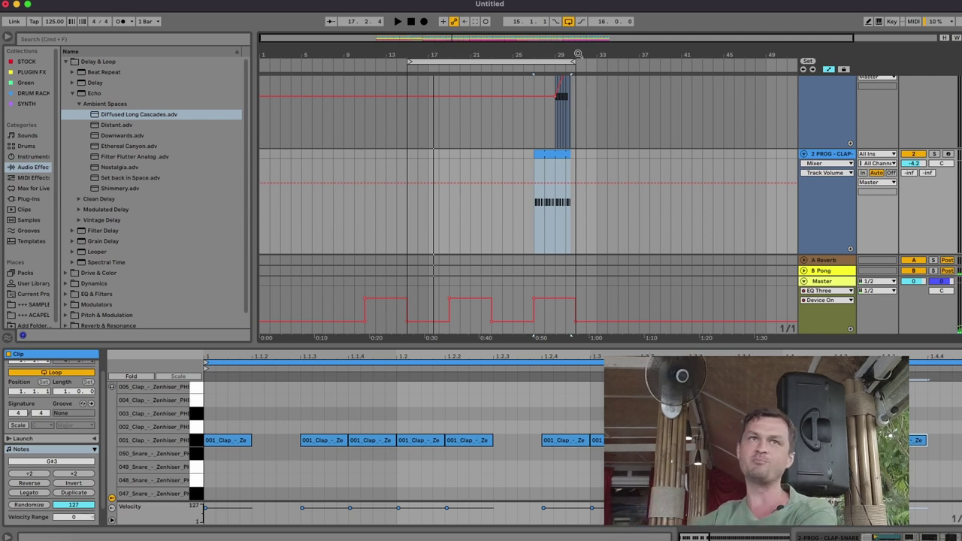
{"action": "left_click_drag", "start_coordinate": [578, 54], "coordinate": [578, 47]}
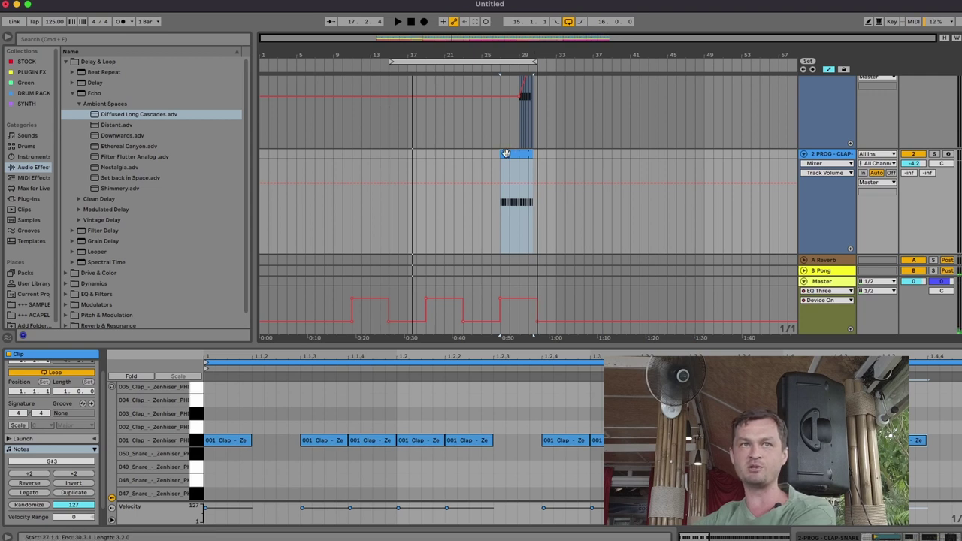
{"action": "key", "text": "space"}
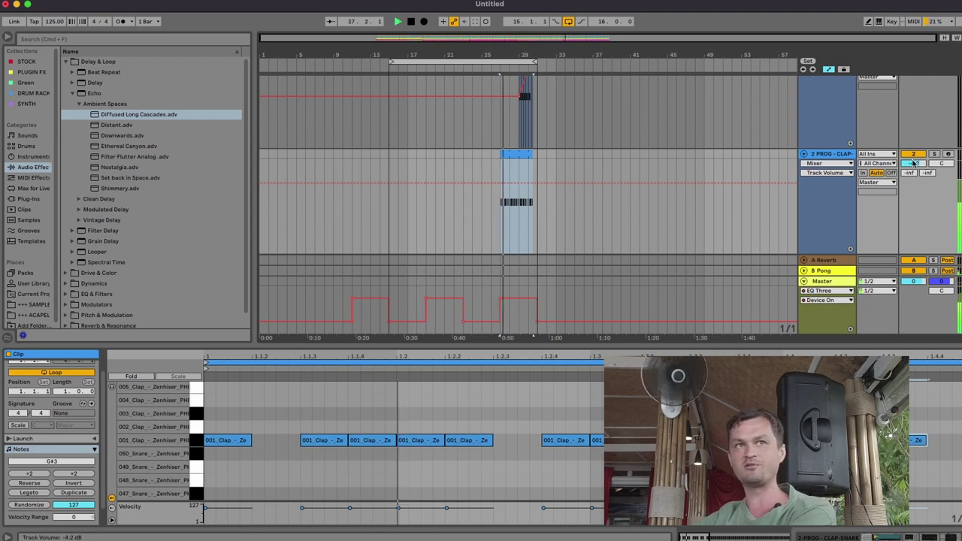
Shorten the looped clap clip to end at bar 30 and paste a copy of its beat from 29.1.1 at bar 30.
{"action": "left_click_drag", "start_coordinate": [531, 154], "coordinate": [525, 155]}
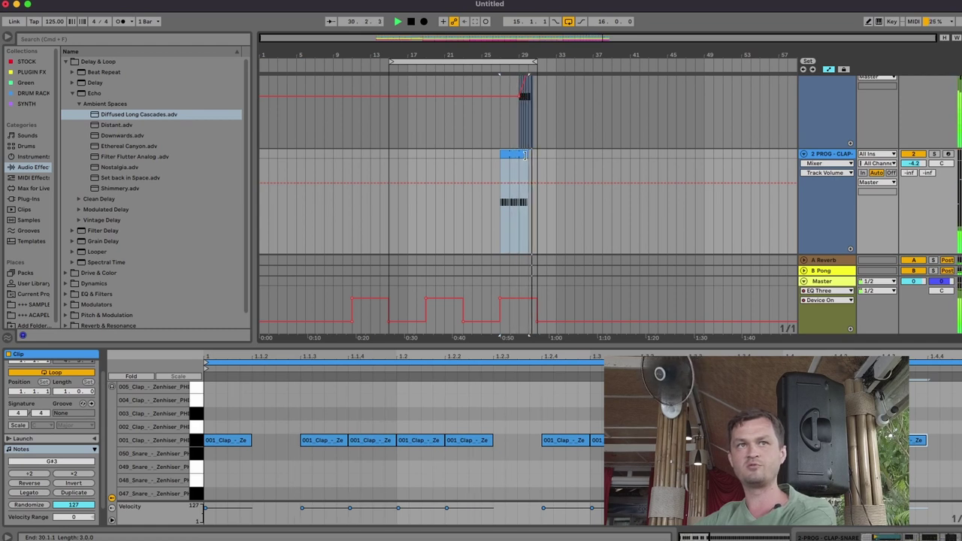
{"action": "left_click_drag", "start_coordinate": [531, 54], "coordinate": [539, 183]}
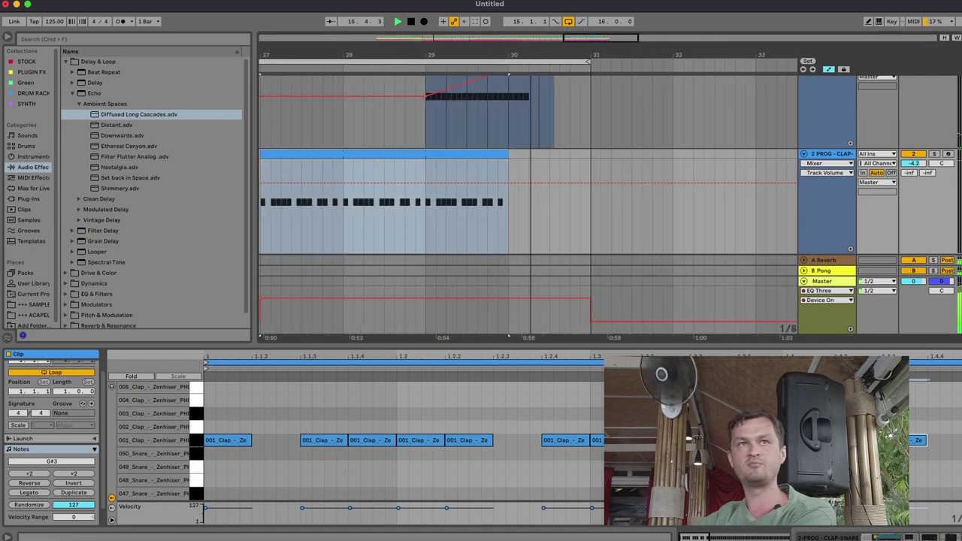
{"action": "left_click", "coordinate": [519, 142]}
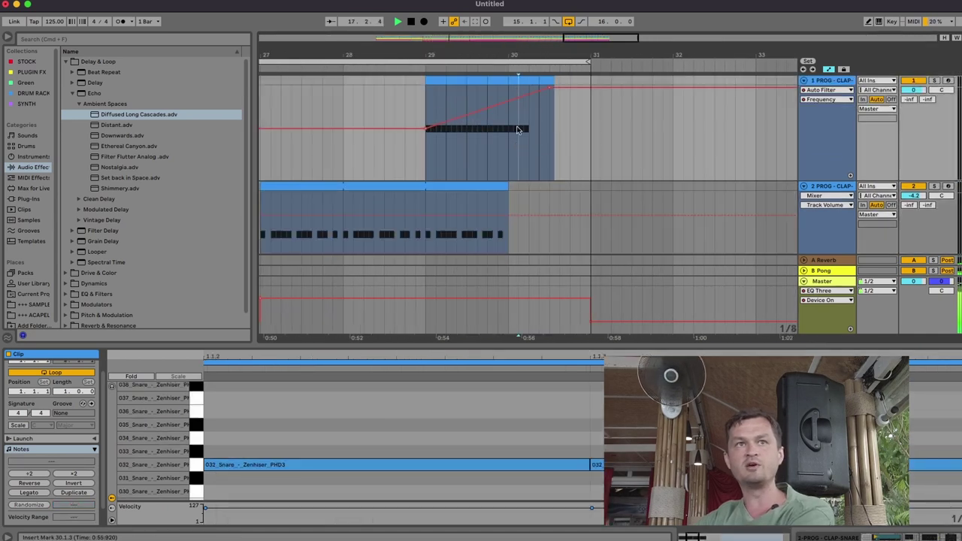
{"action": "left_click", "coordinate": [439, 195]}
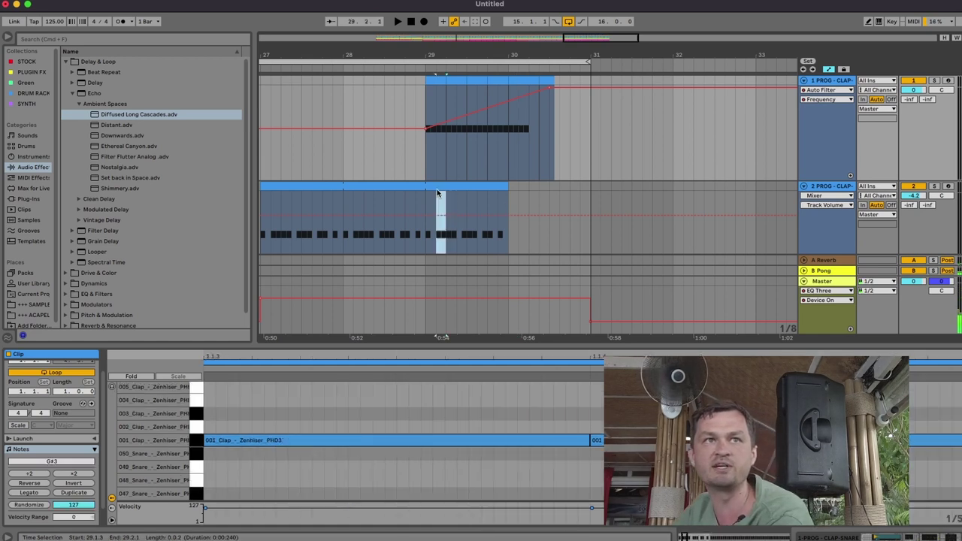
{"action": "left_click_drag", "start_coordinate": [438, 194], "coordinate": [429, 186]}
{"action": "key", "text": "super+c"}
{"action": "left_click", "coordinate": [511, 191]}
{"action": "key", "text": "super+v"}
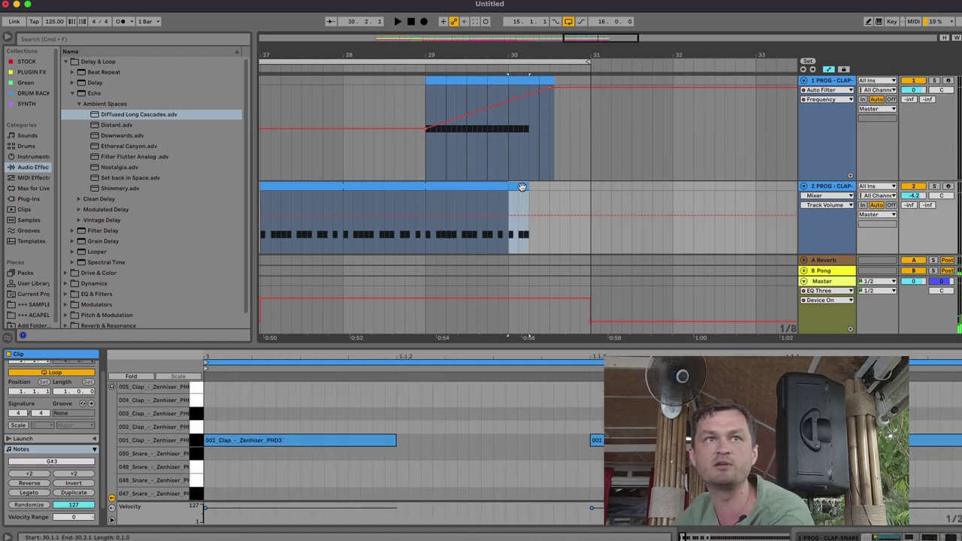
Halve the pasted clip's first 001_Clap note, duplicate it to fill the beat, and play the arrangement.
{"action": "scroll", "coordinate": [523, 187], "scroll_direction": "down", "scroll_amount": 1}
{"action": "left_click", "coordinate": [326, 443]}
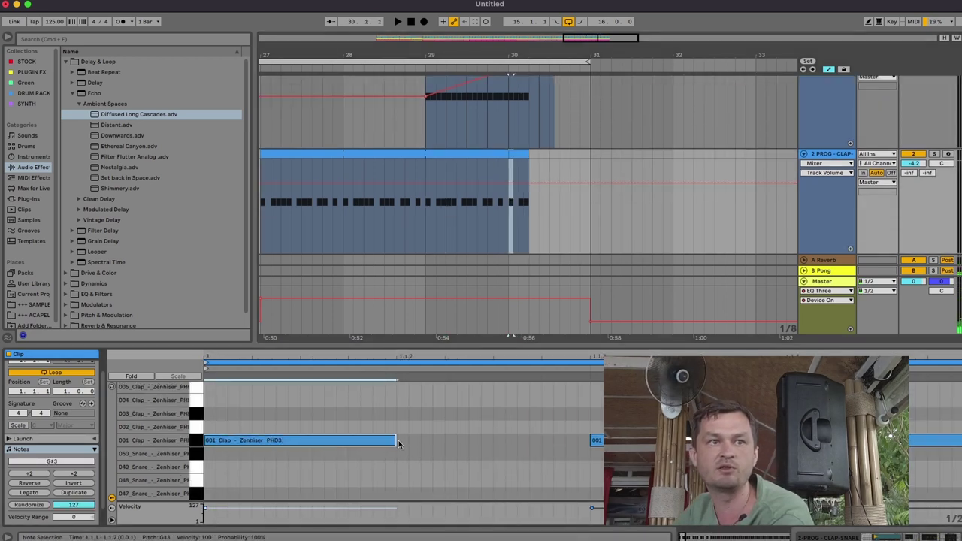
{"action": "left_click_drag", "start_coordinate": [394, 441], "coordinate": [301, 441]}
{"action": "key", "text": "super+d"}
{"action": "key", "text": "super+d"}
{"action": "key", "text": "super+d"}
{"action": "key", "text": "super+d"}
{"action": "key", "text": "super+d"}
{"action": "key", "text": "super+d"}
{"action": "key", "text": "super+d"}
{"action": "key", "text": "super+d"}
{"action": "key", "text": "space"}
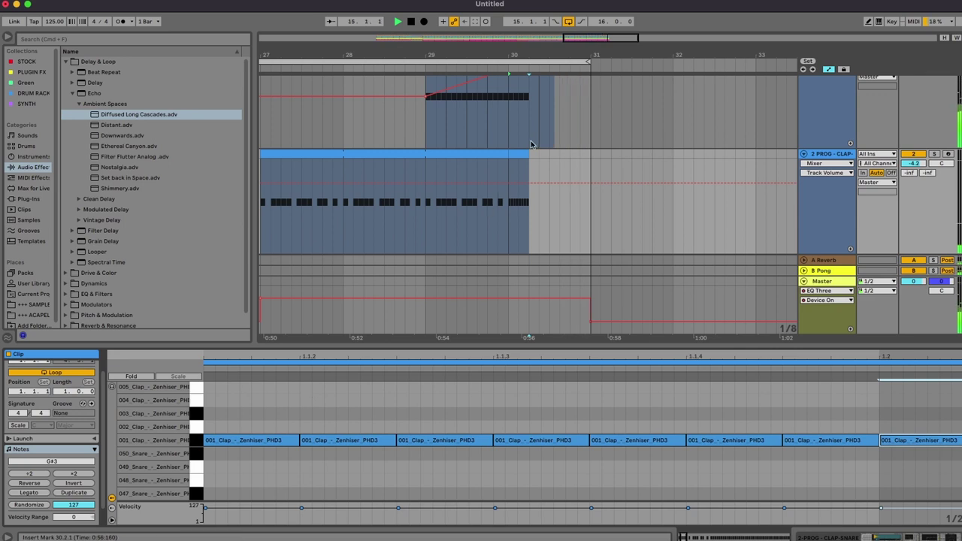
Move the one-beat clap roll clip to 30.2.1 and extend its start back to bar 30.
{"action": "left_click_drag", "start_coordinate": [523, 154], "coordinate": [538, 153]}
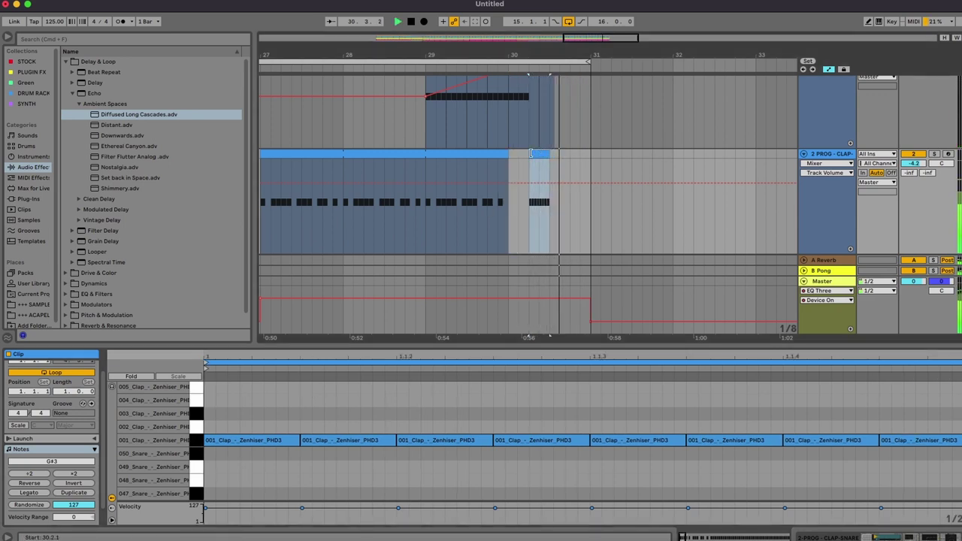
{"action": "left_click", "coordinate": [424, 172]}
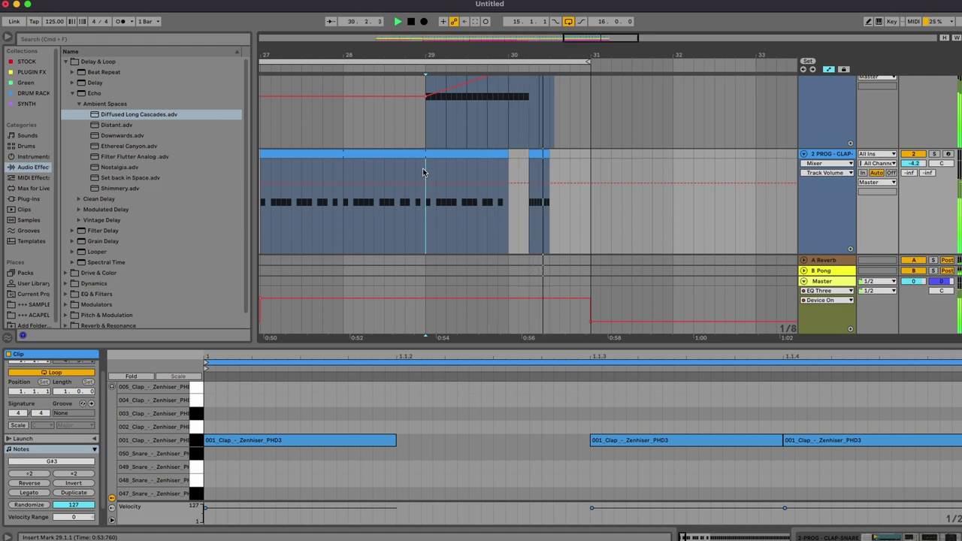
{"action": "left_click_drag", "start_coordinate": [529, 152], "coordinate": [513, 155]}
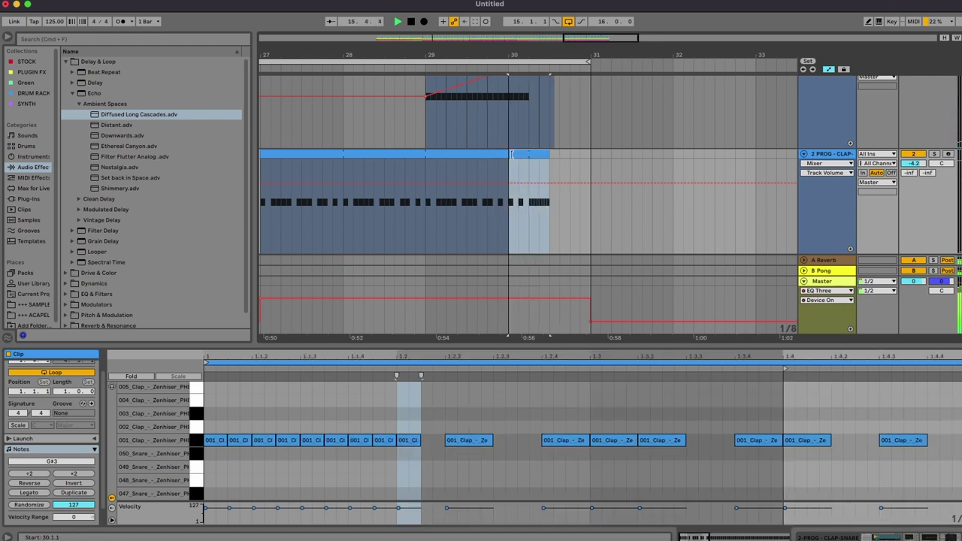
{"action": "left_click", "coordinate": [566, 60]}
{"action": "left_click_drag", "start_coordinate": [568, 54], "coordinate": [569, 23]}
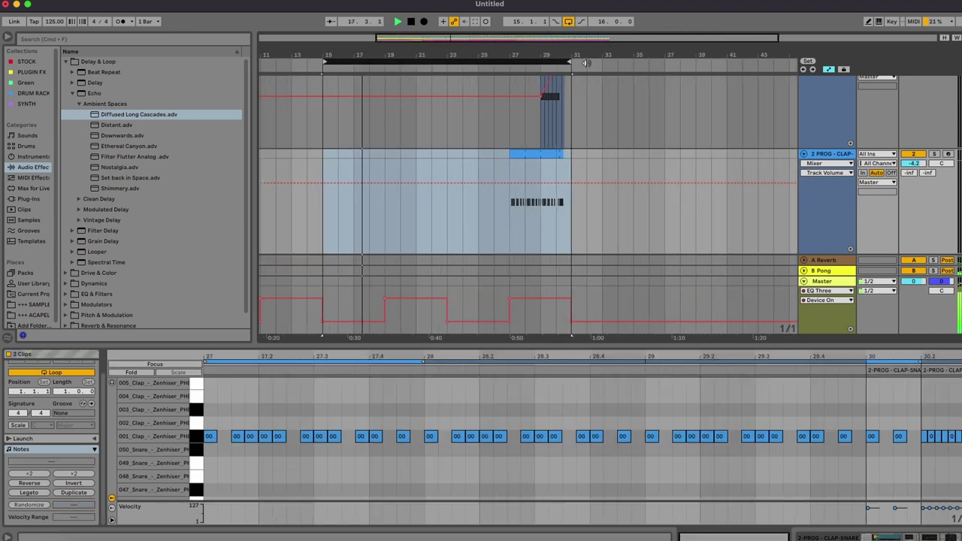
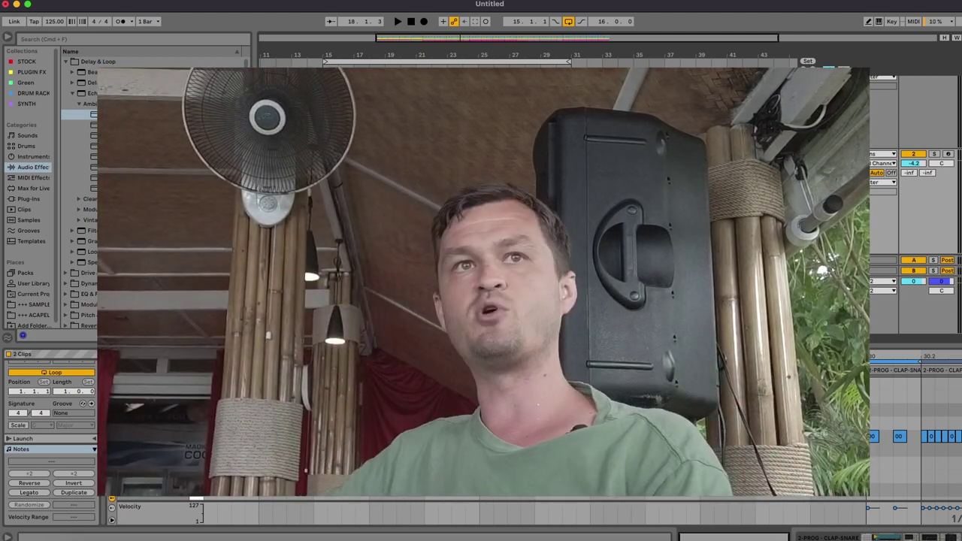
{"action": "scroll", "coordinate": [526, 166], "scroll_direction": "down", "scroll_amount": 5}
{"action": "left_click_drag", "start_coordinate": [323, 301], "coordinate": [586, 75]}
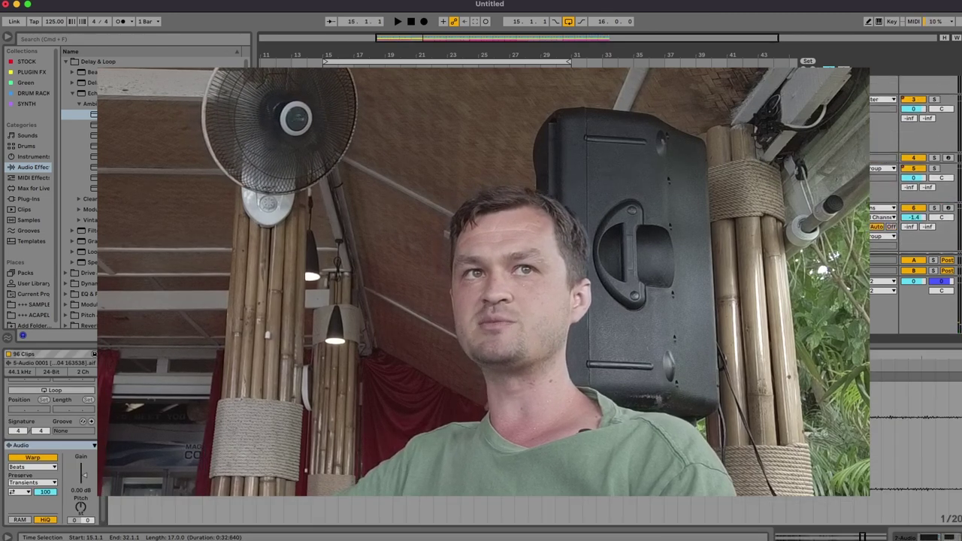
{"action": "scroll", "coordinate": [916, 188], "scroll_direction": "up", "scroll_amount": 2}
{"action": "left_click_drag", "start_coordinate": [540, 225], "coordinate": [510, 226]}
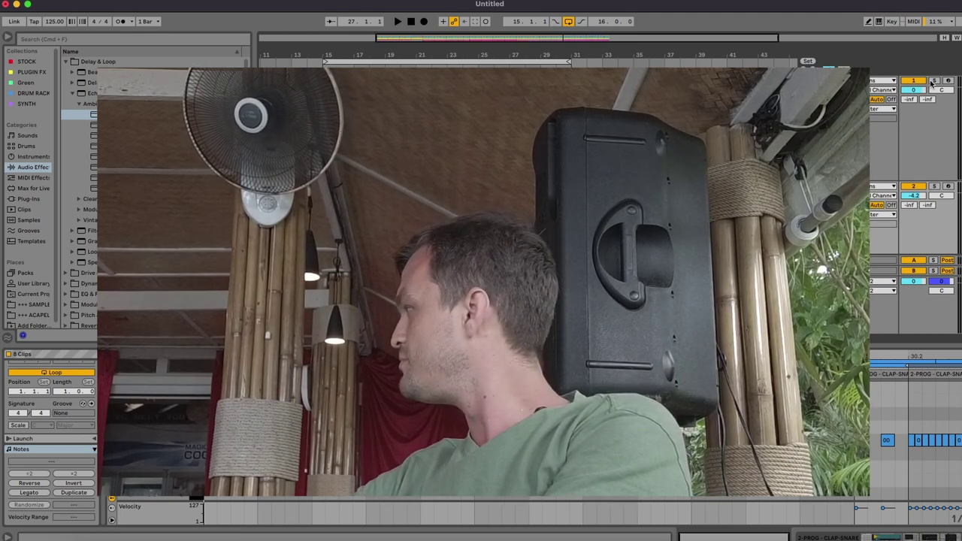
{"action": "left_click_drag", "start_coordinate": [578, 52], "coordinate": [579, 53]}
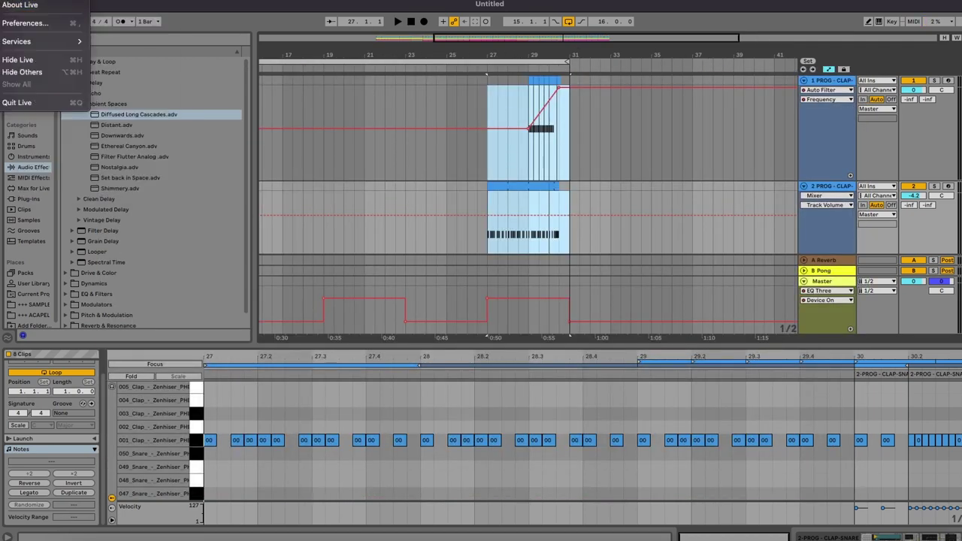
Start saving the Live Set under a new name and create a folder named "class 3" inside +++ PROJECTS for it.
{"action": "mouse_move", "coordinate": [30, 1]}
{"action": "left_click", "coordinate": [46, 113]}
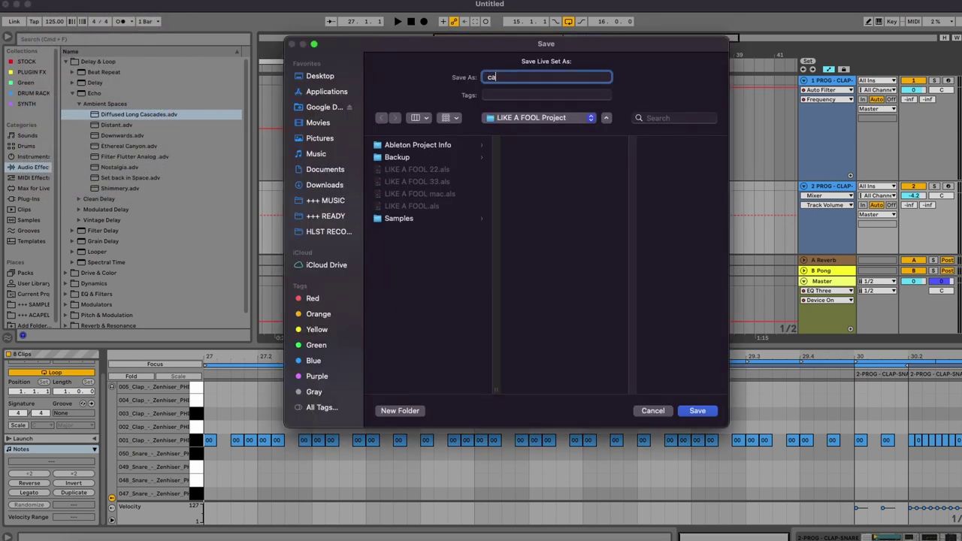
{"action": "left_click", "coordinate": [543, 118]}
{"action": "left_click", "coordinate": [531, 143]}
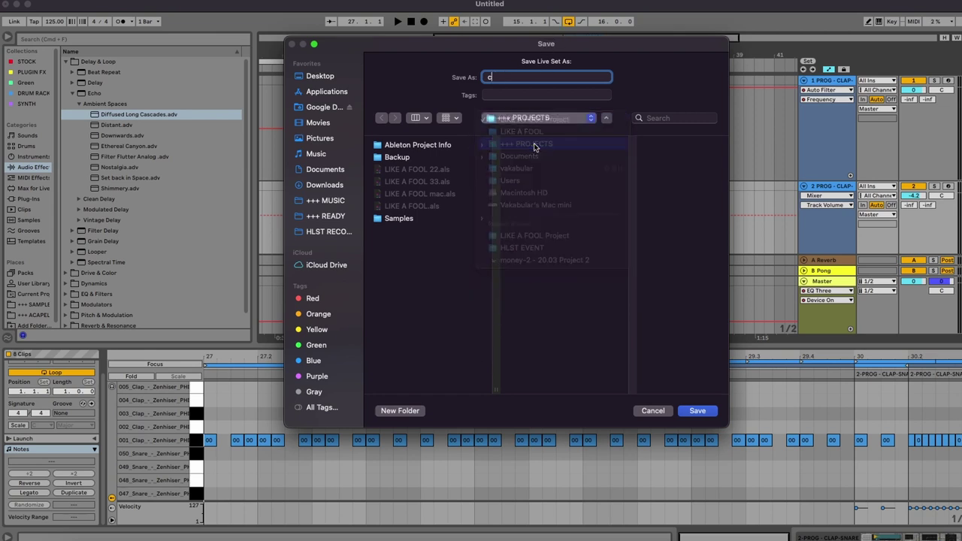
{"action": "left_click", "coordinate": [410, 410]}
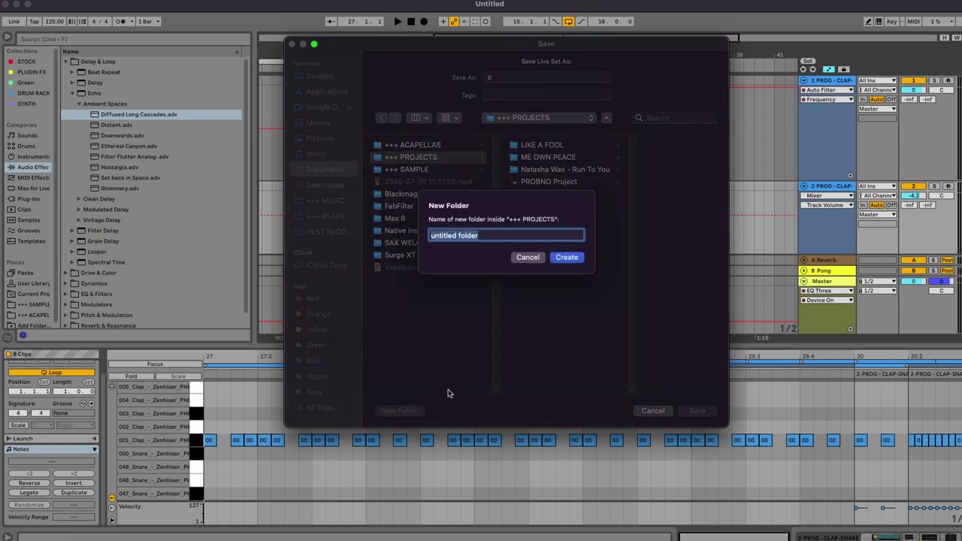
{"action": "type", "text": "class 2"}
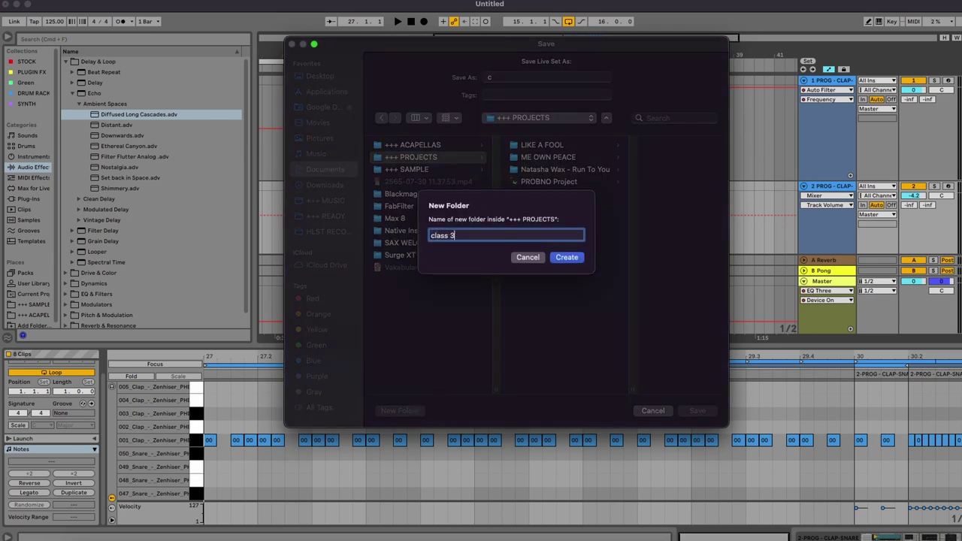
{"action": "key", "text": "Return"}
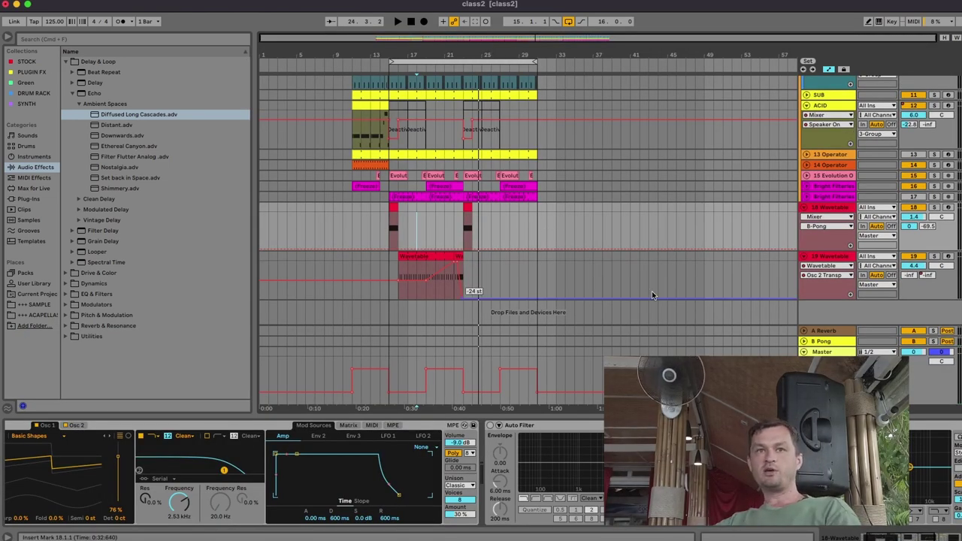
Review the Master track's device chain of EQ Three, Reverb and Pro-L 2, including the limiter's plug-in window.
{"action": "left_click", "coordinate": [848, 352]}
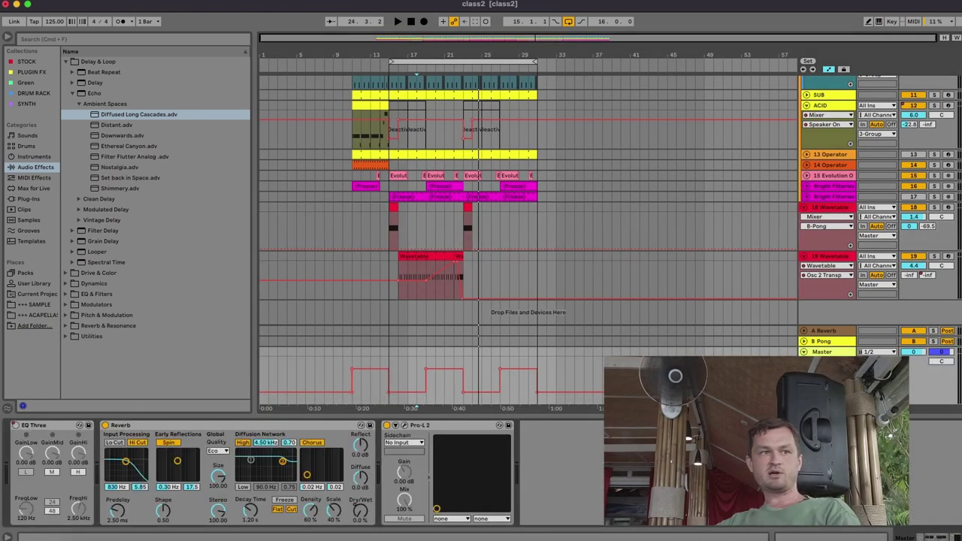
{"action": "left_click", "coordinate": [55, 425]}
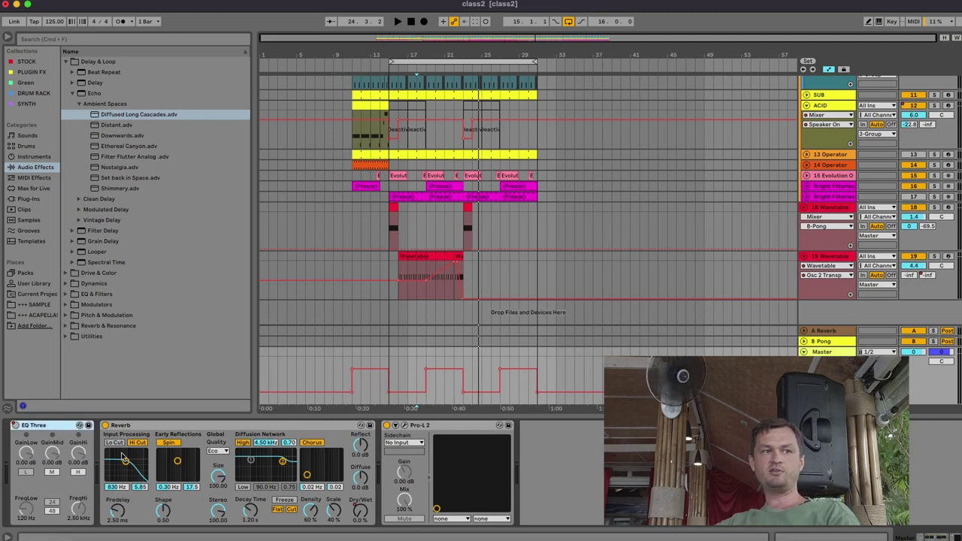
{"action": "left_click", "coordinate": [149, 426]}
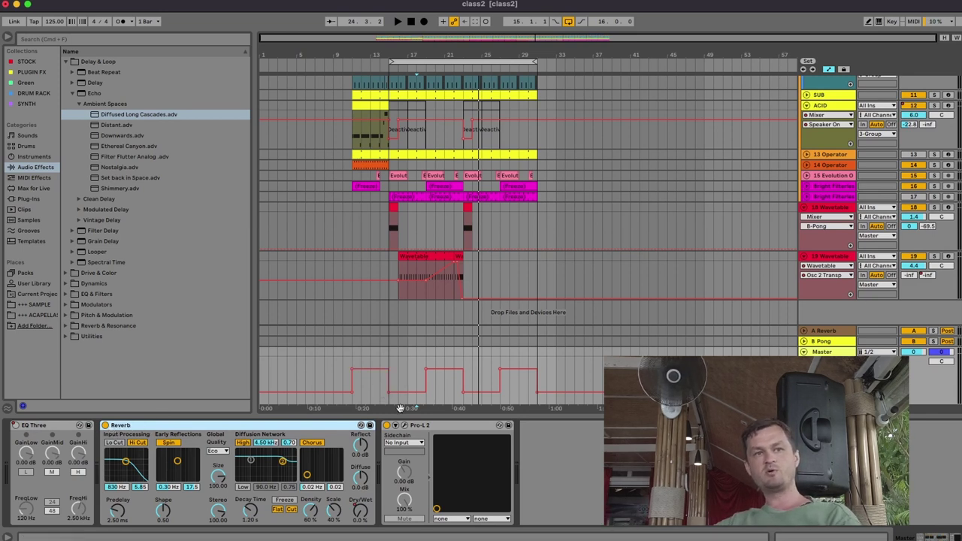
{"action": "left_click", "coordinate": [428, 427]}
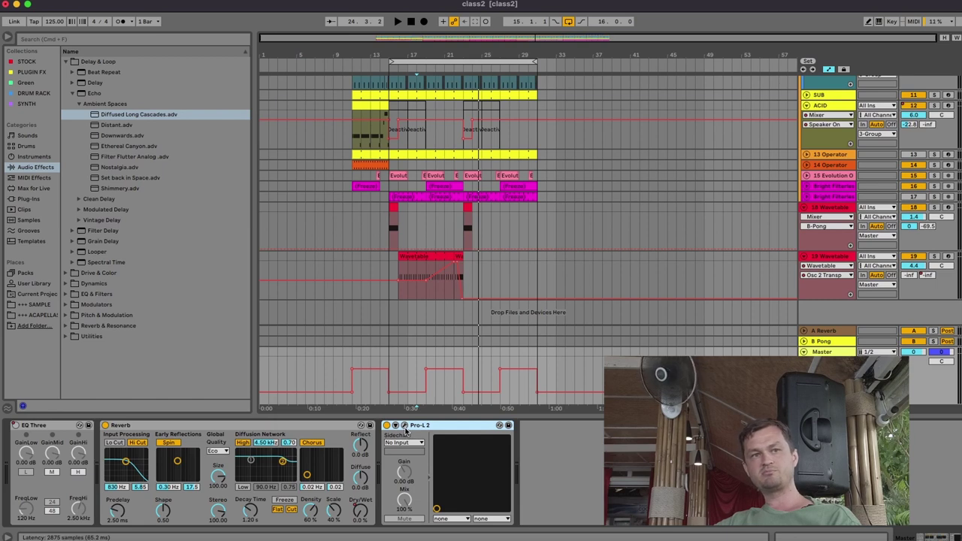
{"action": "left_click", "coordinate": [404, 426]}
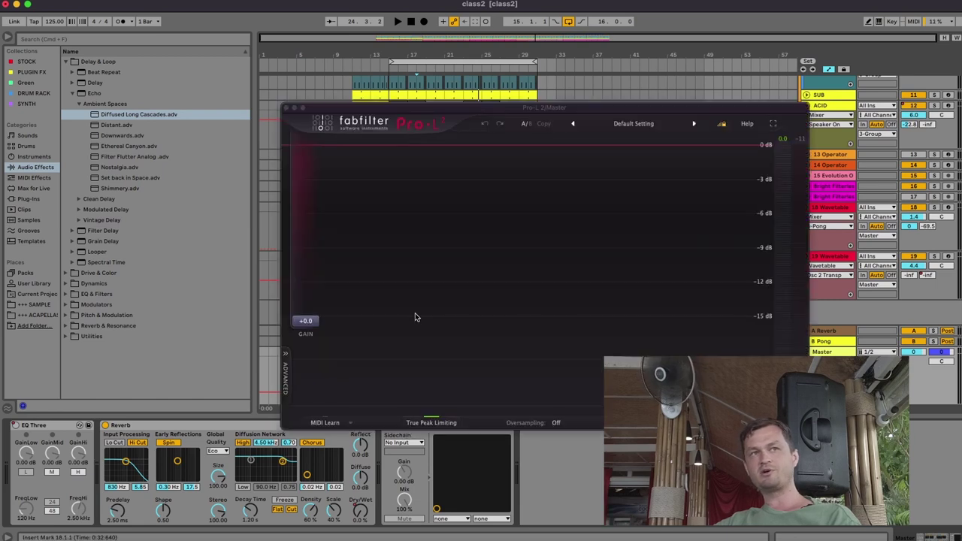
{"action": "left_click", "coordinate": [287, 109]}
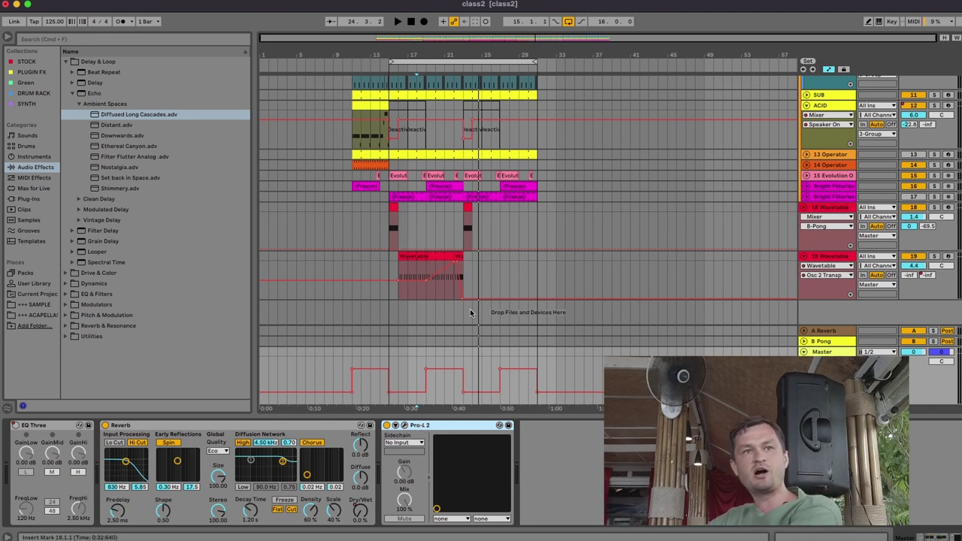
Loop the four bars from 23 to 27 and raise the gain of the Master track's Pro-L 2 limiter to +10 dB.
{"action": "left_click_drag", "start_coordinate": [462, 343], "coordinate": [497, 341]}
{"action": "key", "text": "ctrl+l"}
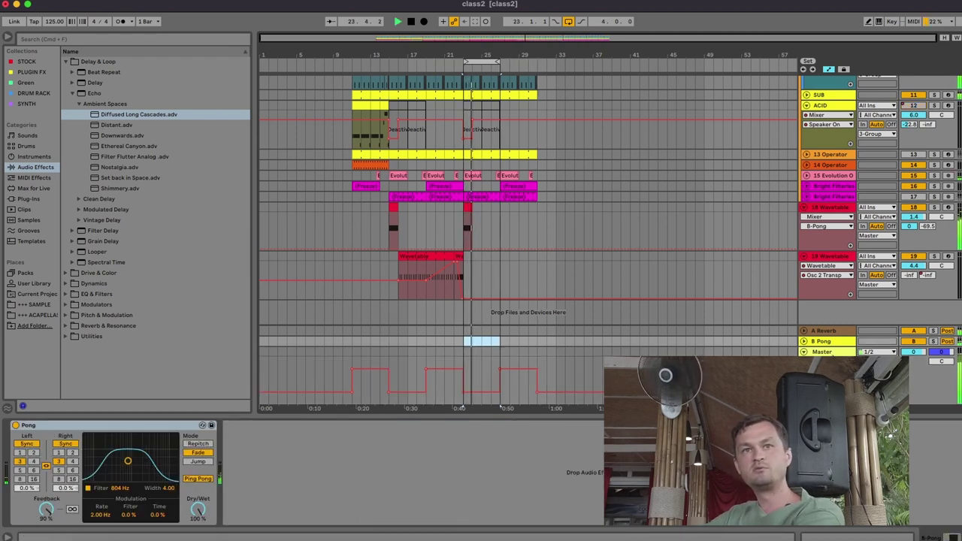
{"action": "left_click", "coordinate": [831, 352]}
{"action": "left_click", "coordinate": [405, 425]}
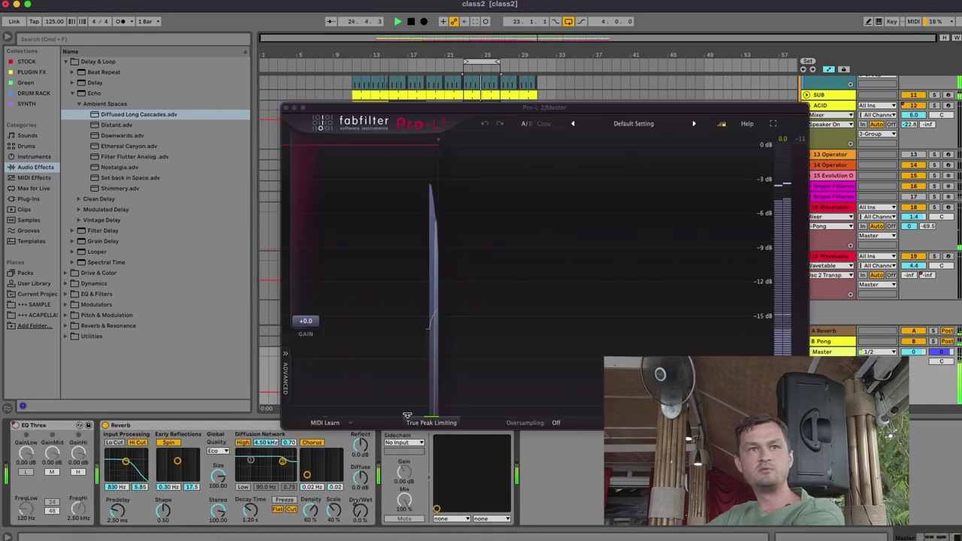
{"action": "left_click_drag", "start_coordinate": [313, 322], "coordinate": [313, 263]}
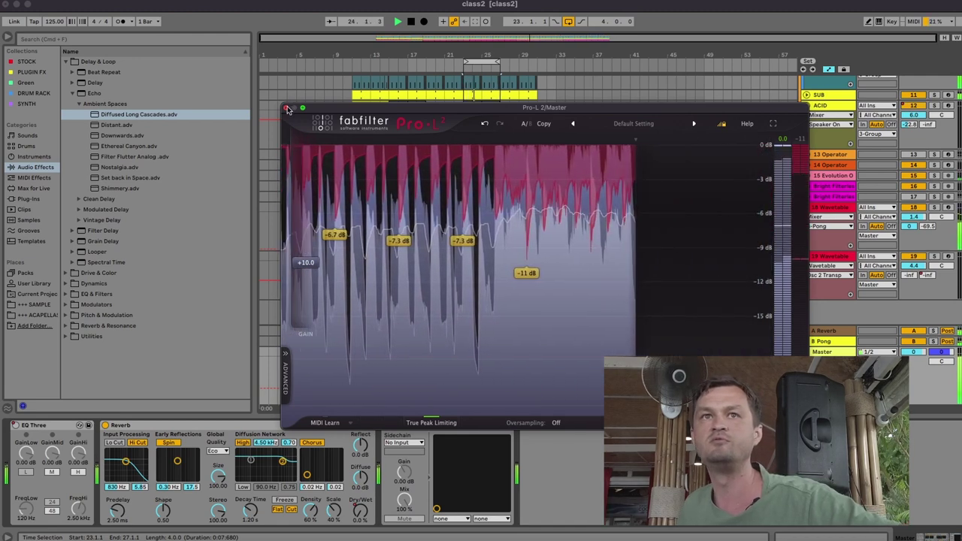
{"action": "left_click", "coordinate": [287, 109]}
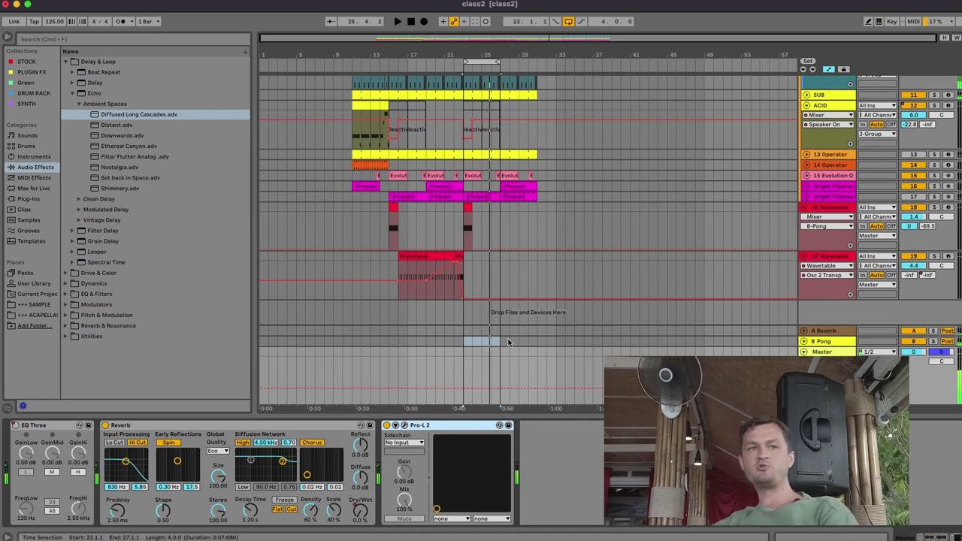
Add the Glue Compressor preset "Mastering - Catch Peaks" to the Master track between EQ Three and Reverb.
{"action": "left_click", "coordinate": [590, 449]}
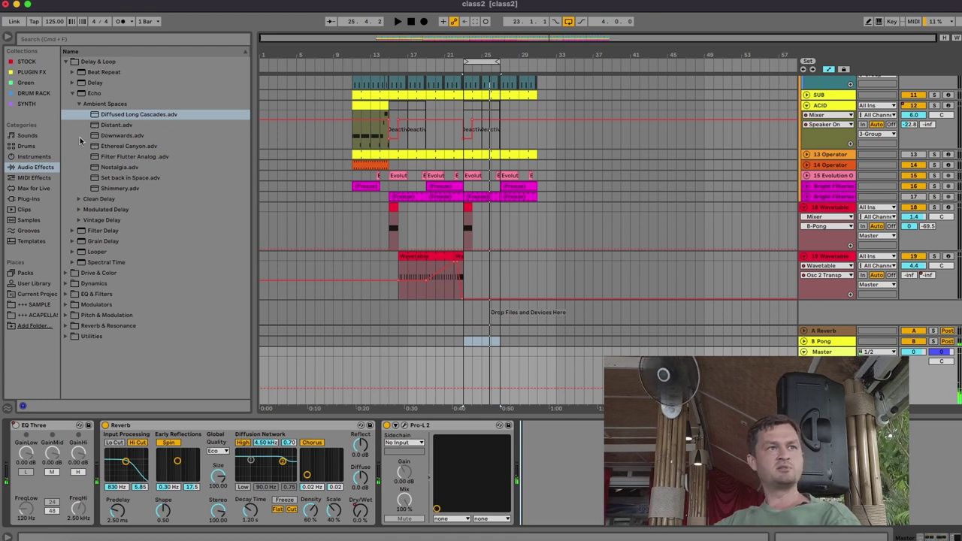
{"action": "left_click", "coordinate": [69, 273]}
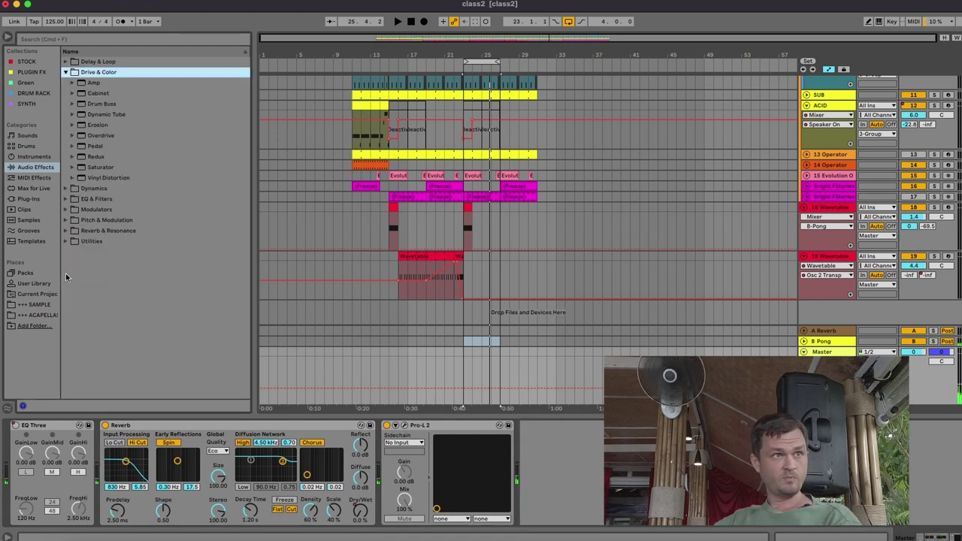
{"action": "left_click", "coordinate": [69, 190]}
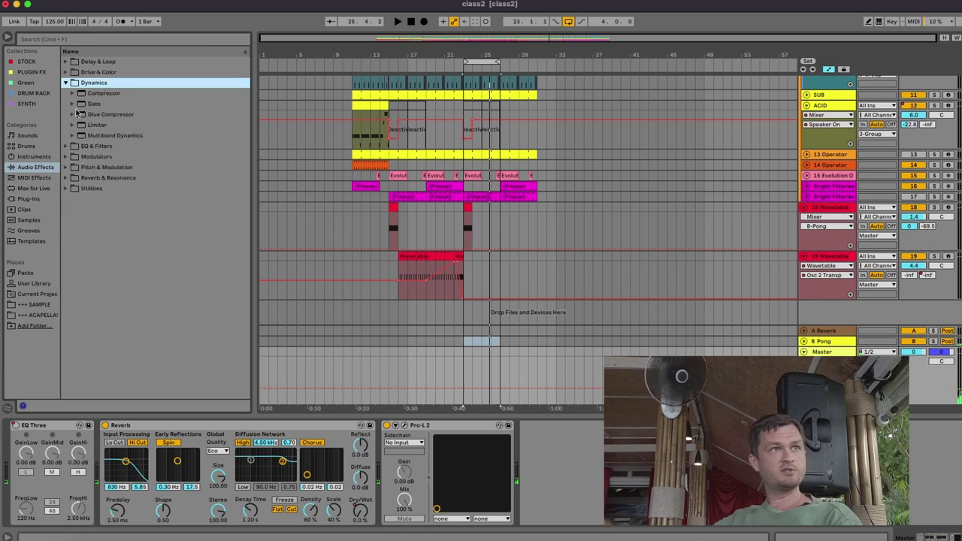
{"action": "left_click", "coordinate": [73, 115]}
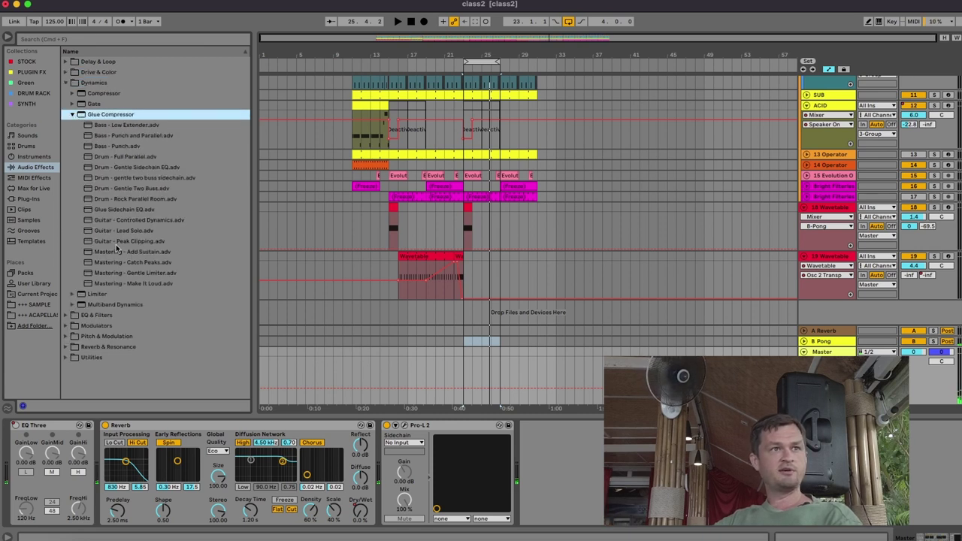
{"action": "left_click_drag", "start_coordinate": [112, 265], "coordinate": [117, 267]}
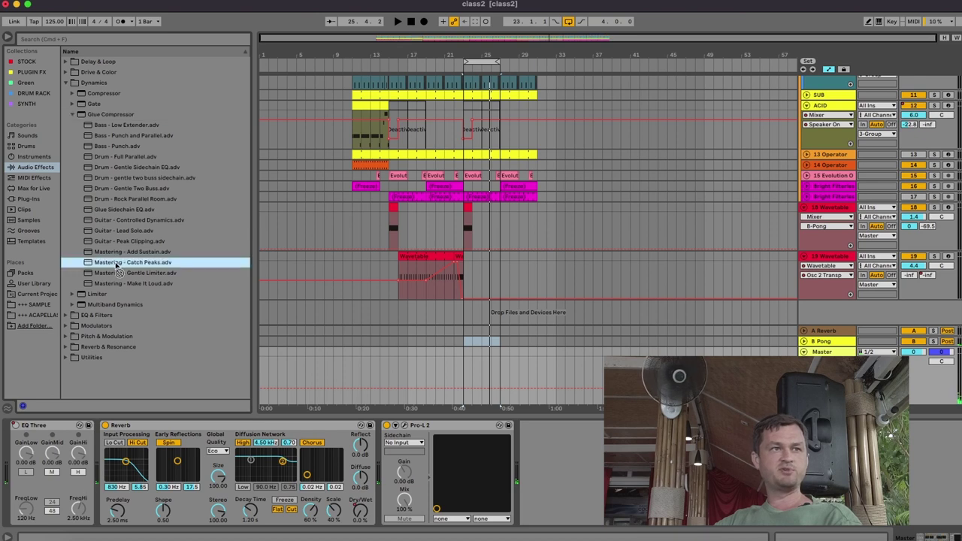
{"action": "left_click_drag", "start_coordinate": [123, 305], "coordinate": [140, 445]}
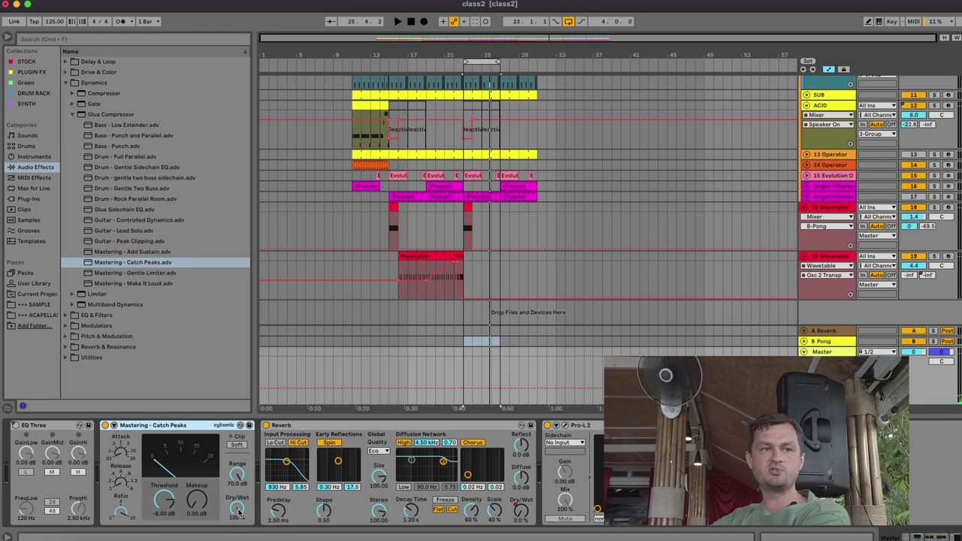
Set the Catch Peaks compressor's threshold to -9.84 dB and its dry/wet mix to 40 %.
{"action": "left_click_drag", "start_coordinate": [242, 514], "coordinate": [242, 538]}
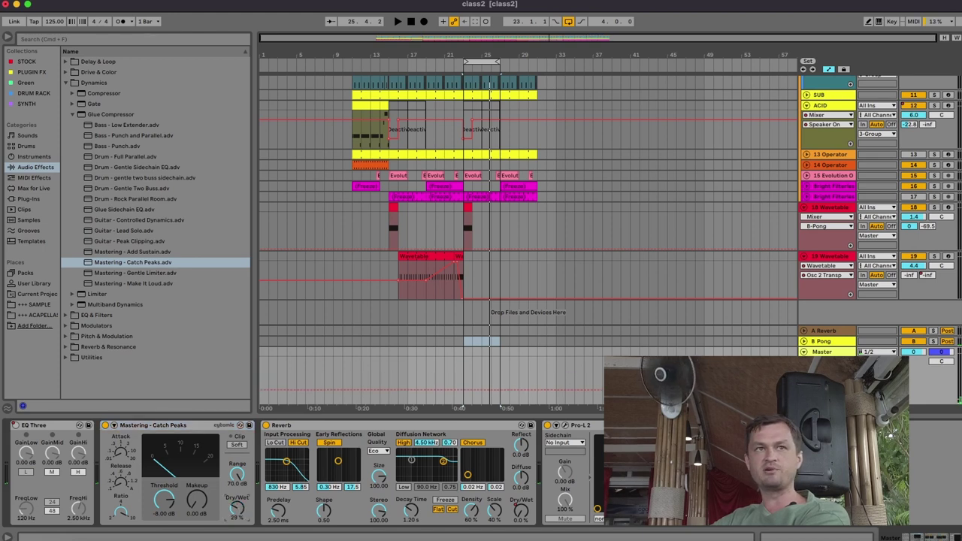
{"action": "left_click_drag", "start_coordinate": [237, 508], "coordinate": [237, 510]}
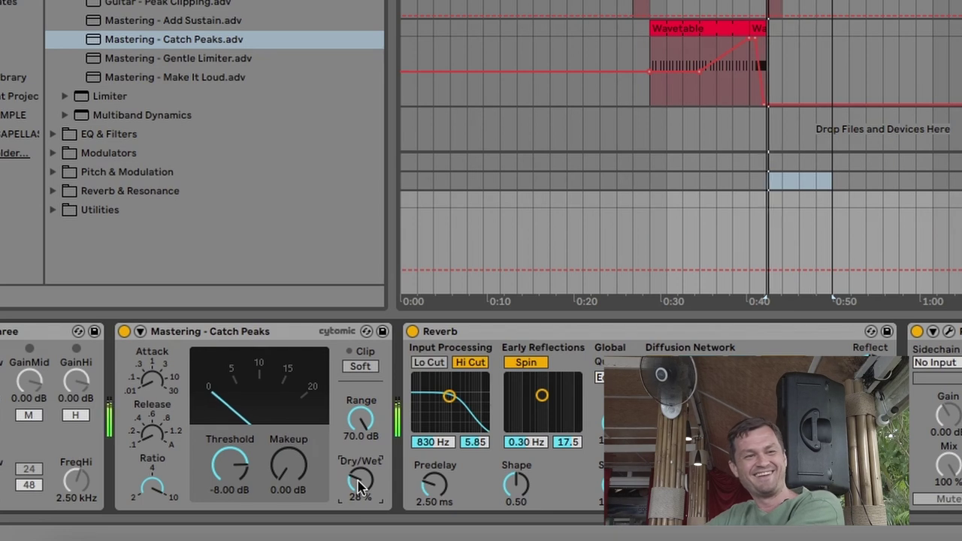
{"action": "left_click_drag", "start_coordinate": [236, 511], "coordinate": [236, 507]}
{"action": "left_click_drag", "start_coordinate": [361, 487], "coordinate": [361, 486]}
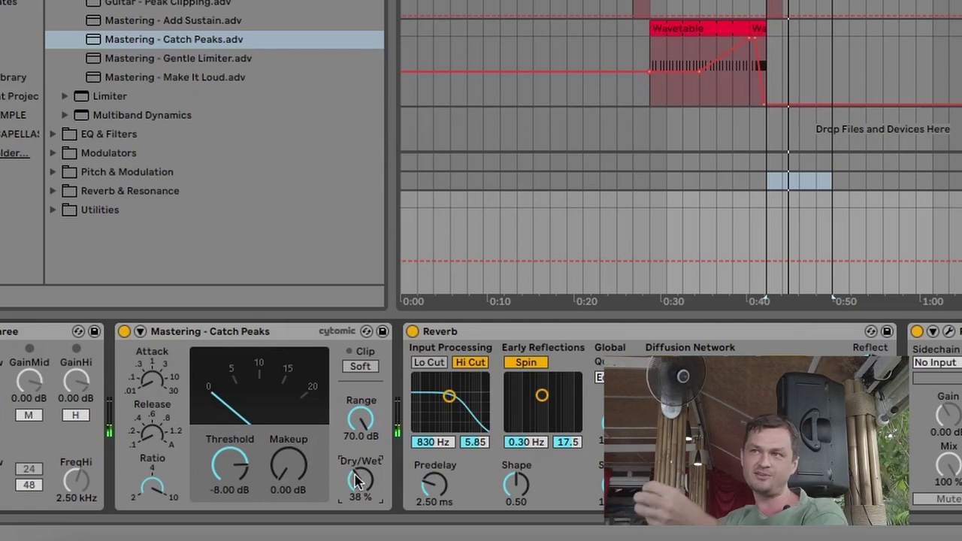
{"action": "left_click_drag", "start_coordinate": [359, 481], "coordinate": [359, 462]}
{"action": "left_click_drag", "start_coordinate": [226, 468], "coordinate": [225, 473]}
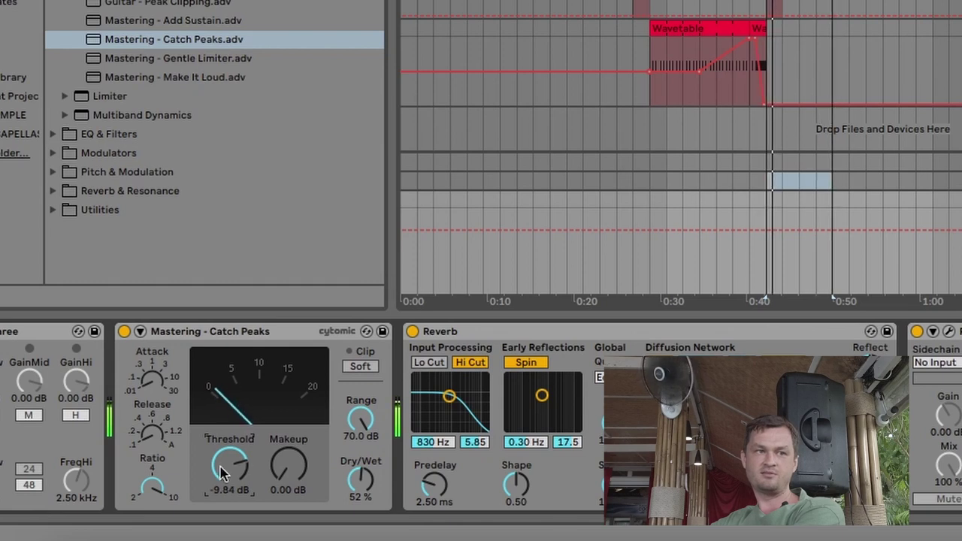
{"action": "left_click_drag", "start_coordinate": [362, 478], "coordinate": [362, 490]}
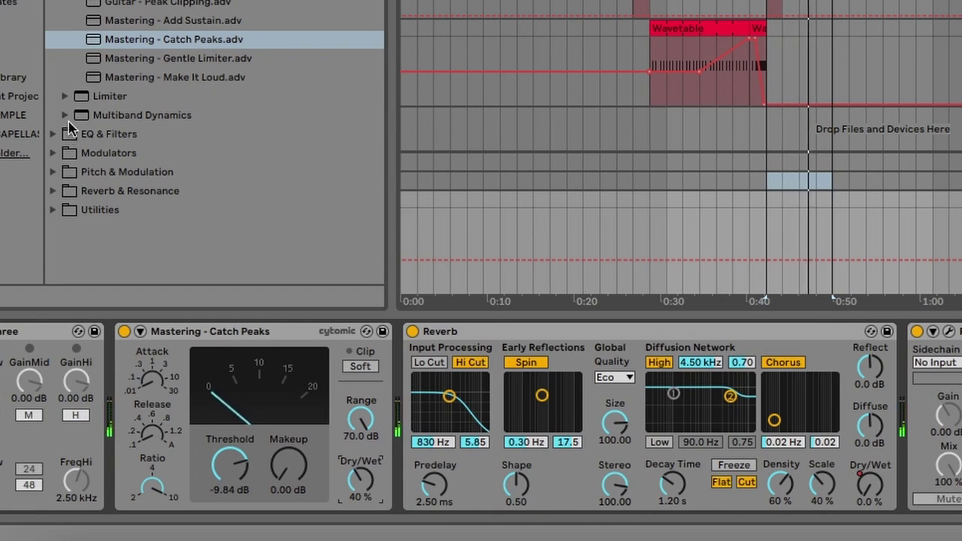
Add the "Multiband Compression" preset after Catch Peaks on the Master track and move Reverb directly behind EQ Three.
{"action": "left_click", "coordinate": [66, 115]}
{"action": "left_click_drag", "start_coordinate": [248, 1], "coordinate": [394, 381]}
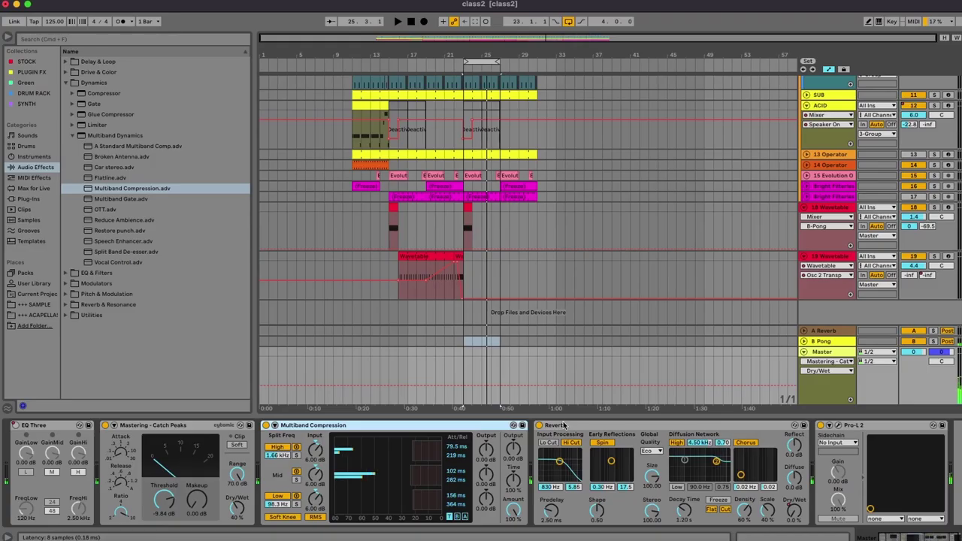
{"action": "left_click", "coordinate": [564, 426]}
{"action": "left_click_drag", "start_coordinate": [118, 474], "coordinate": [117, 473]}
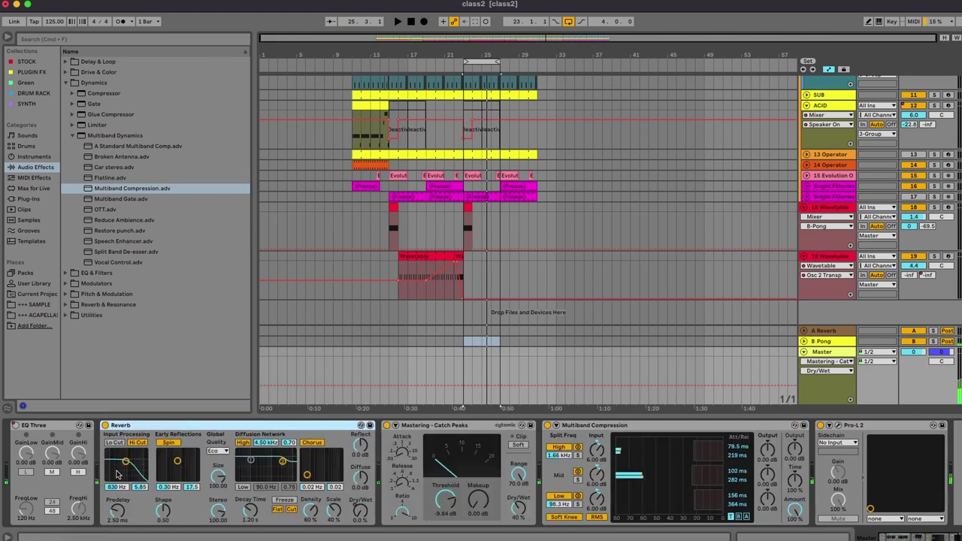
Lower the Multiband Compression amount to about 24 % and audition the loop with the processed master.
{"action": "mouse_move", "coordinate": [788, 510]}
{"action": "left_mouse_down"}
{"action": "mouse_move", "coordinate": [788, 520]}
{"action": "mouse_move", "coordinate": [798, 512]}
{"action": "left_mouse_up"}
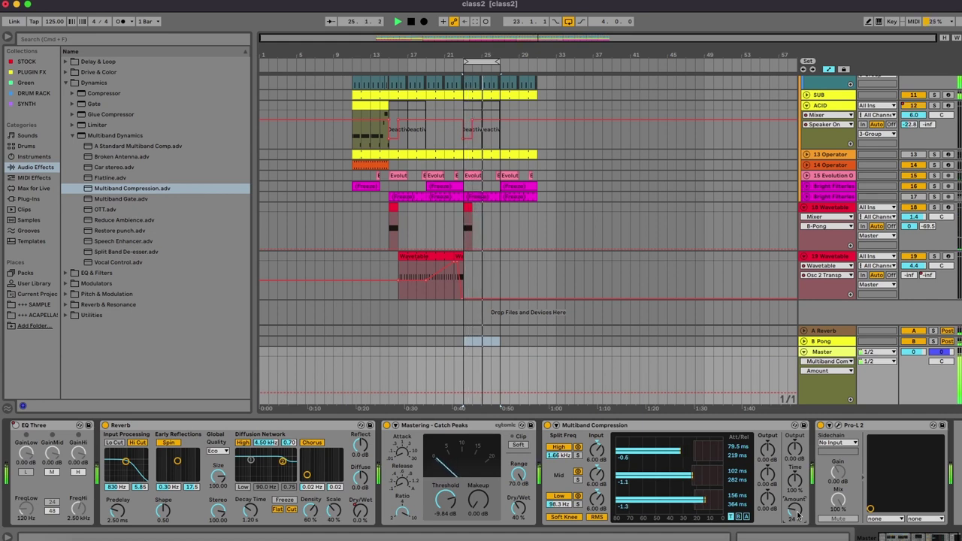
{"action": "key", "text": "space"}
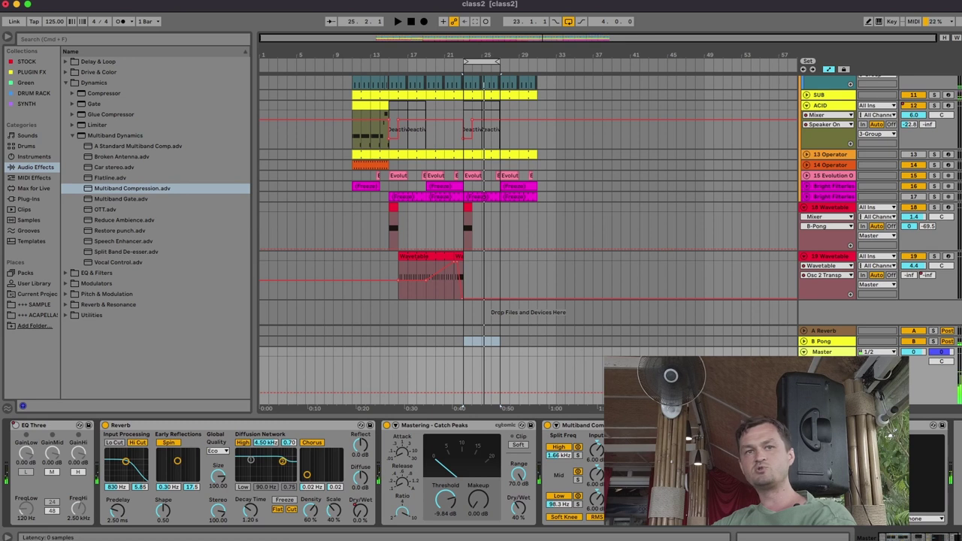
{"action": "left_click", "coordinate": [573, 426]}
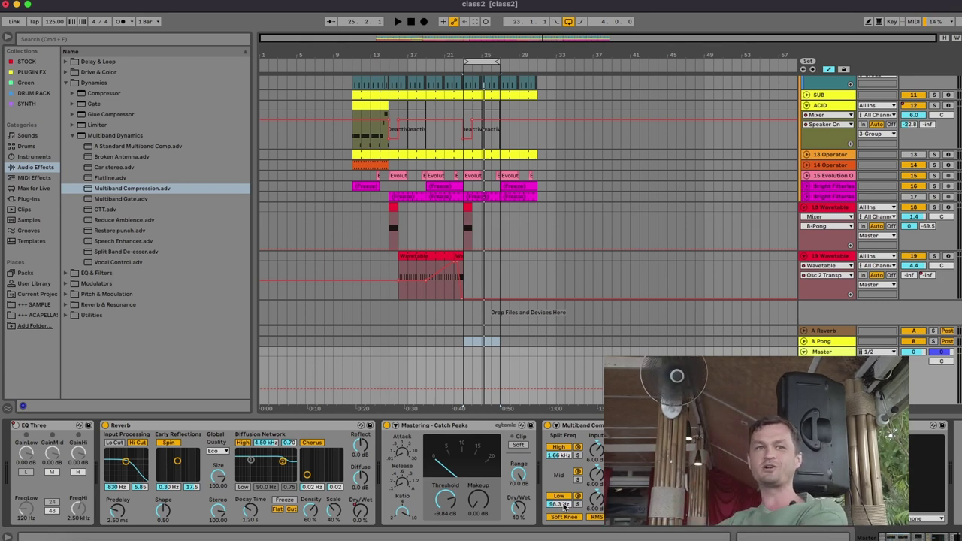
{"action": "key", "text": "space"}
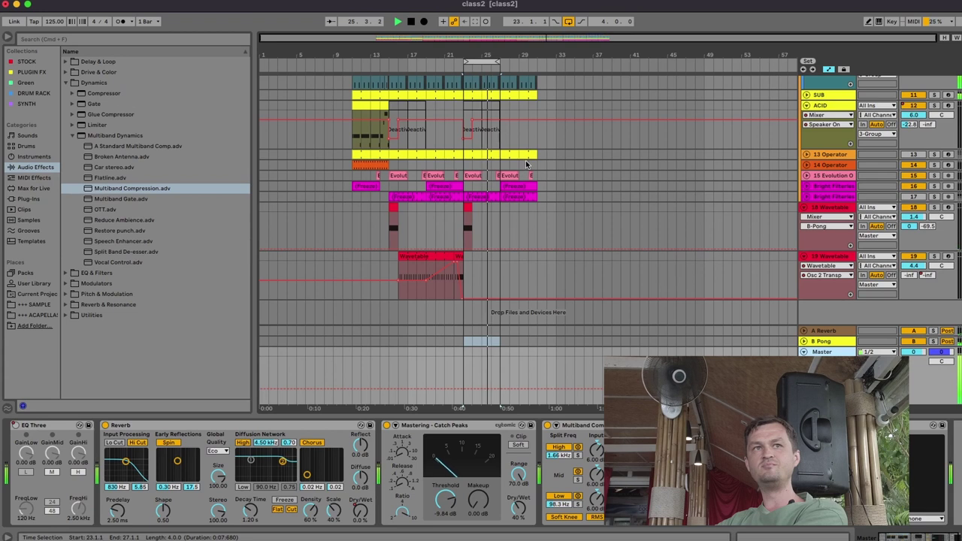
Extend the arrangement loop starting at bar 23 to eight bars and show the Pro-L 2 plug-in window.
{"action": "left_click_drag", "start_coordinate": [494, 61], "coordinate": [552, 66]}
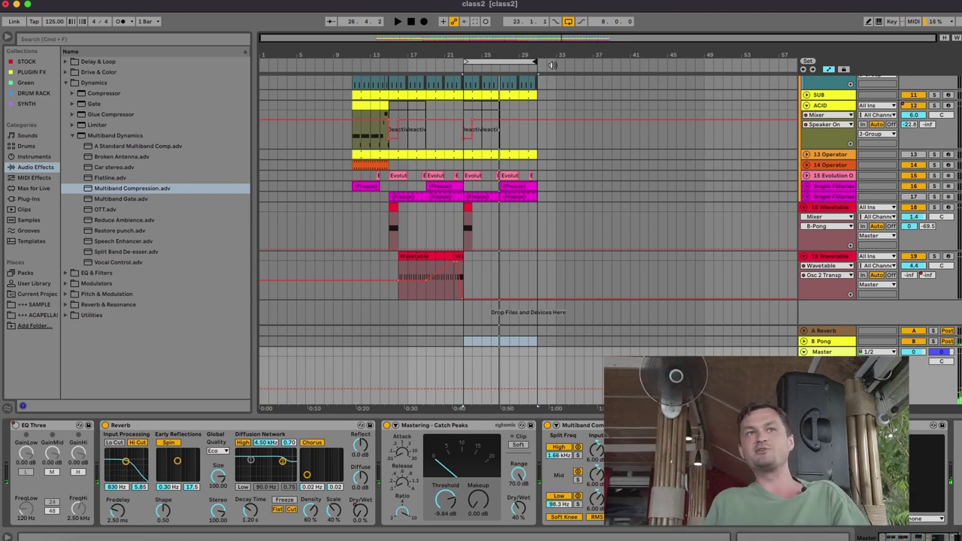
{"action": "left_click", "coordinate": [515, 51]}
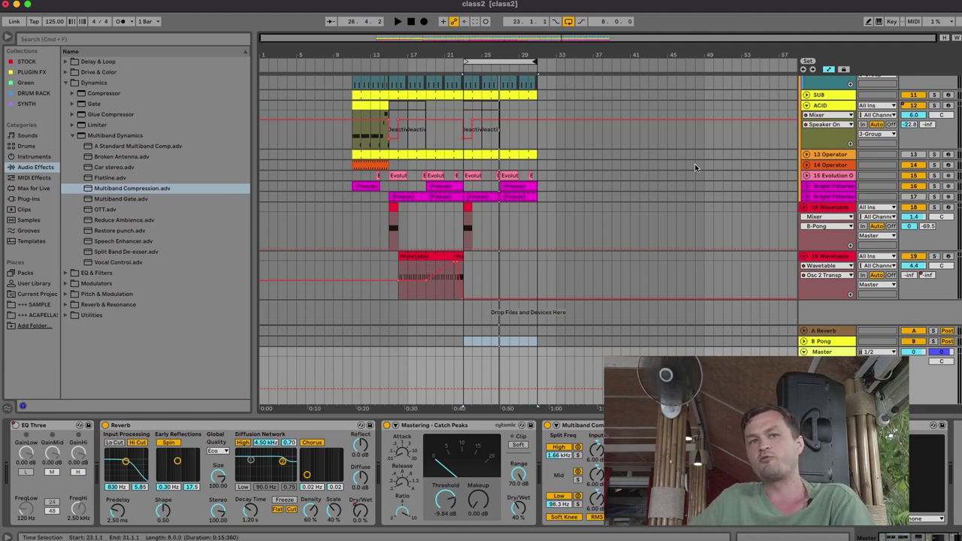
{"action": "key", "text": "alt+super+p"}
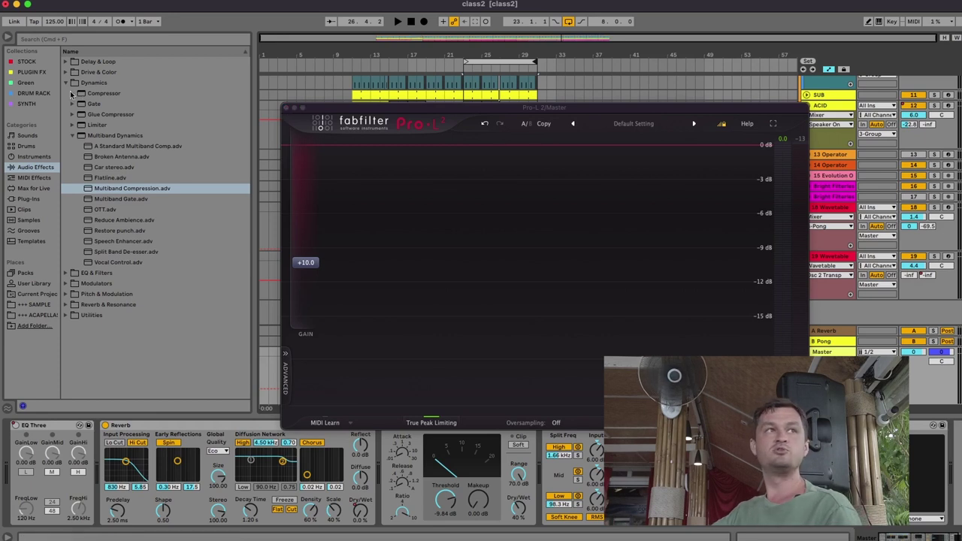
Search the installed plug-ins for "ozone".
{"action": "left_click", "coordinate": [30, 199]}
{"action": "left_click", "coordinate": [118, 38]}
{"action": "type", "text": "o"}
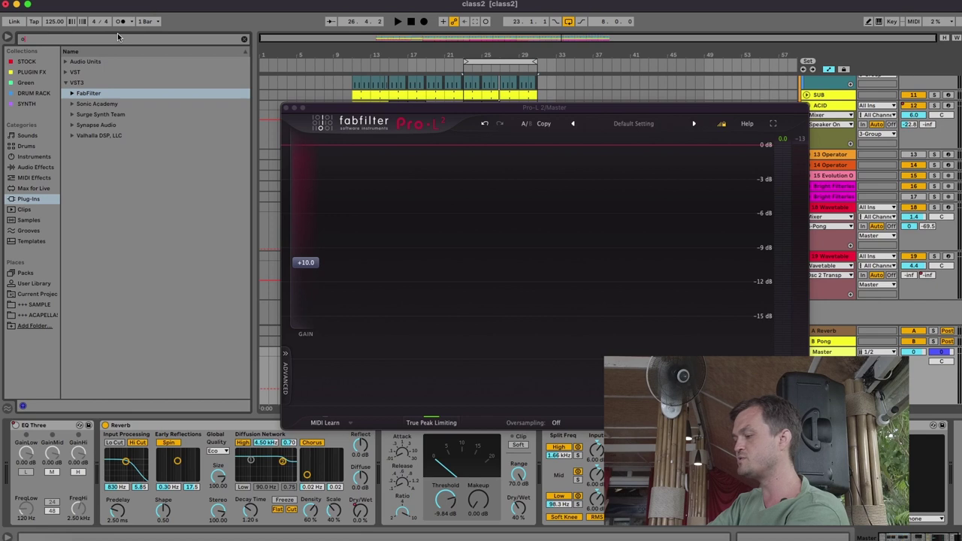
{"action": "type", "text": "zone"}
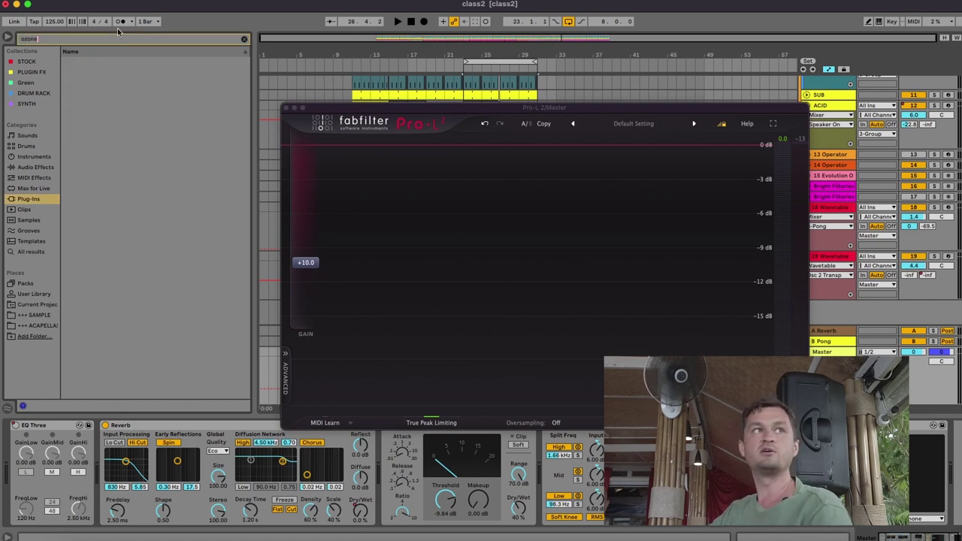
{"action": "key", "text": "BackSpace"}
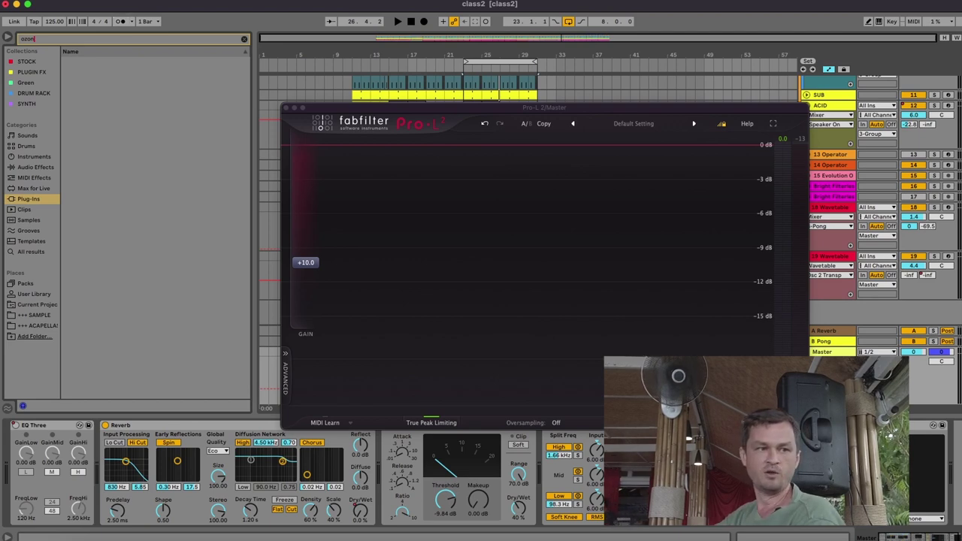
{"action": "mouse_move", "coordinate": [105, 539]}
{"action": "left_click", "coordinate": [71, 539]}
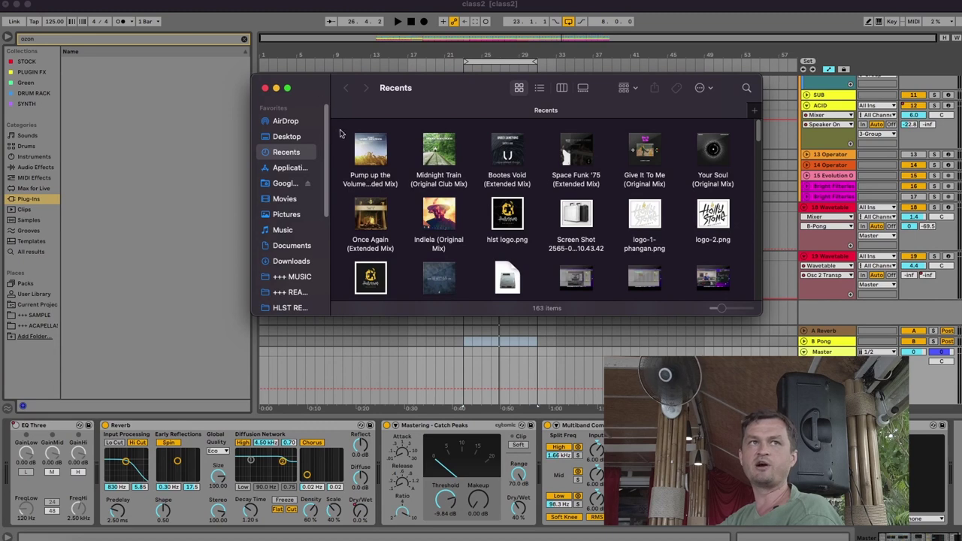
{"action": "left_click", "coordinate": [277, 88]}
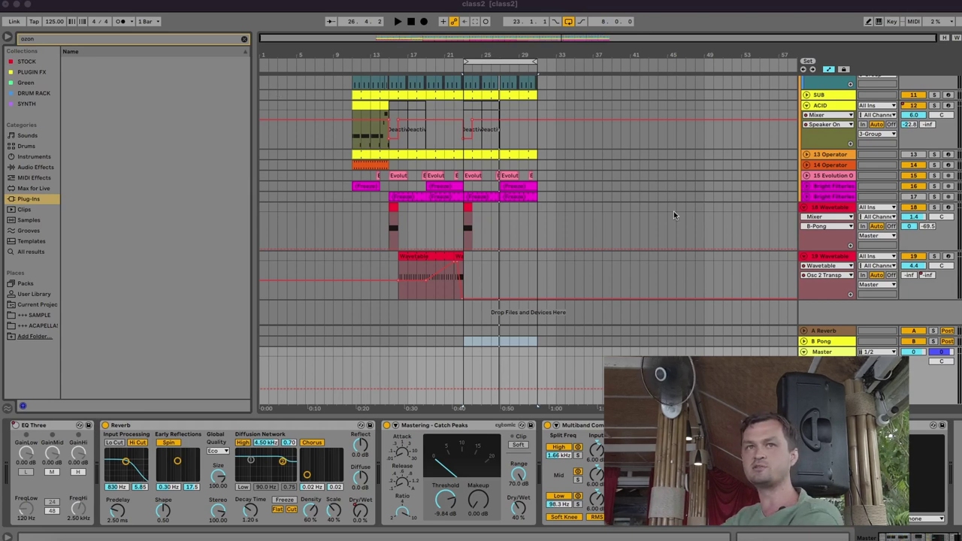
Solo the two Wavetable tracks, 18 and 19, and close the Pro-L 2 window.
{"action": "left_click", "coordinate": [931, 257]}
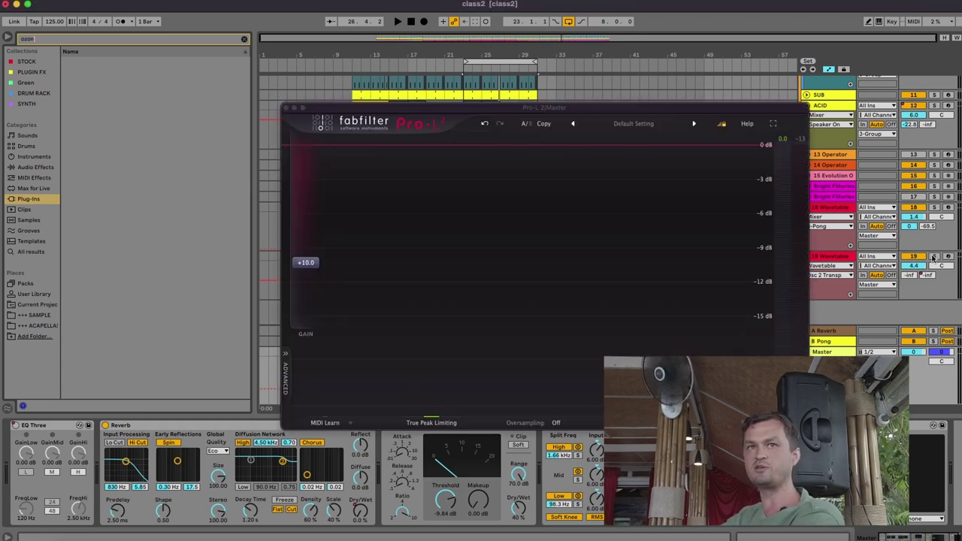
{"action": "left_click", "coordinate": [935, 207]}
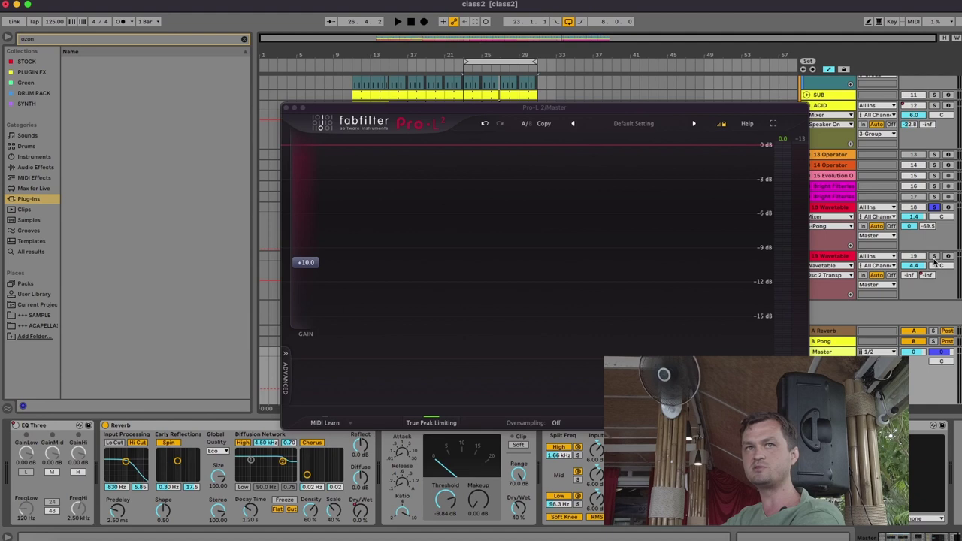
{"action": "left_click", "coordinate": [286, 109]}
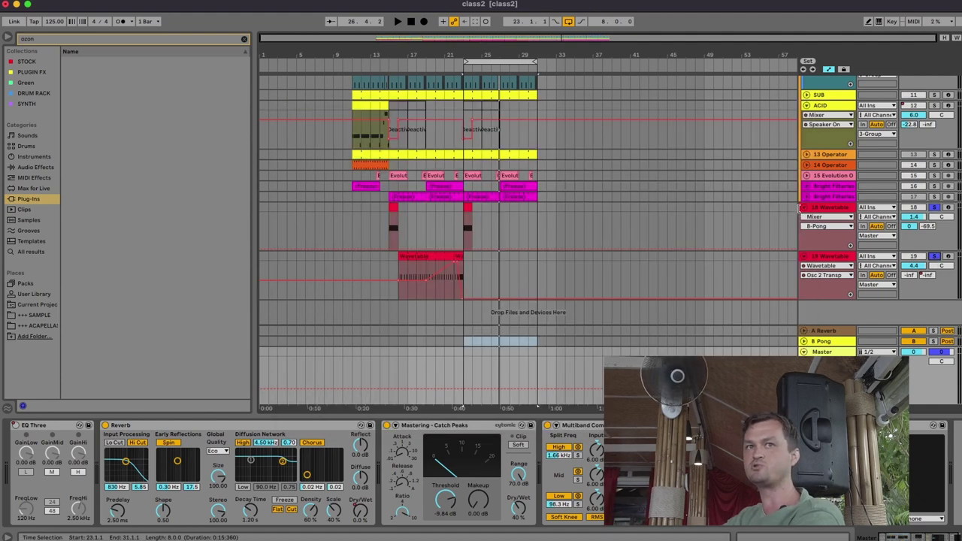
Fold the two Wavetable tracks, 7 Audio, PROG-HAT, PROG-CLAP-SNARE and ACID in the arrangement.
{"action": "left_click", "coordinate": [805, 208]}
{"action": "left_click", "coordinate": [806, 217]}
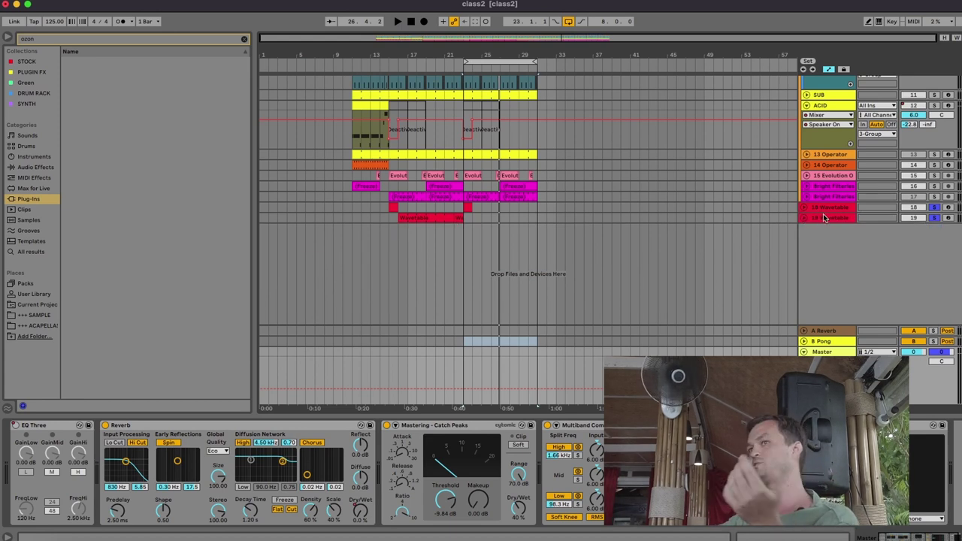
{"action": "scroll", "coordinate": [823, 217], "scroll_direction": "up", "scroll_amount": 6}
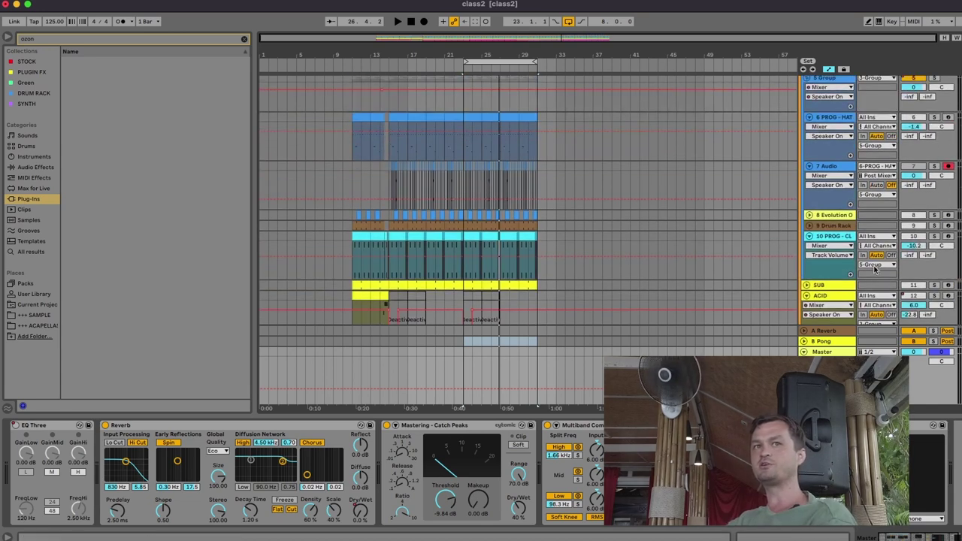
{"action": "left_click", "coordinate": [819, 240]}
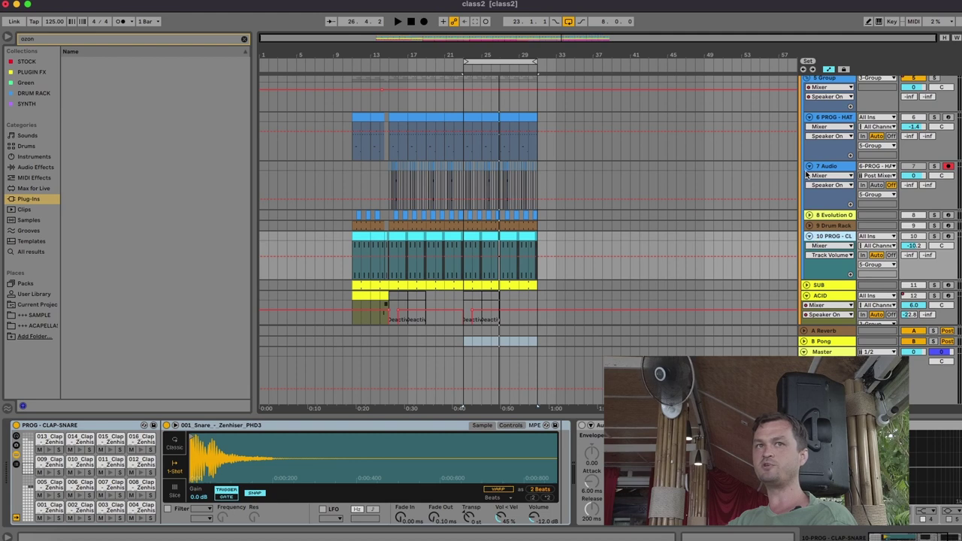
{"action": "left_click", "coordinate": [810, 166]}
{"action": "left_click", "coordinate": [809, 114]}
{"action": "left_click", "coordinate": [810, 116]}
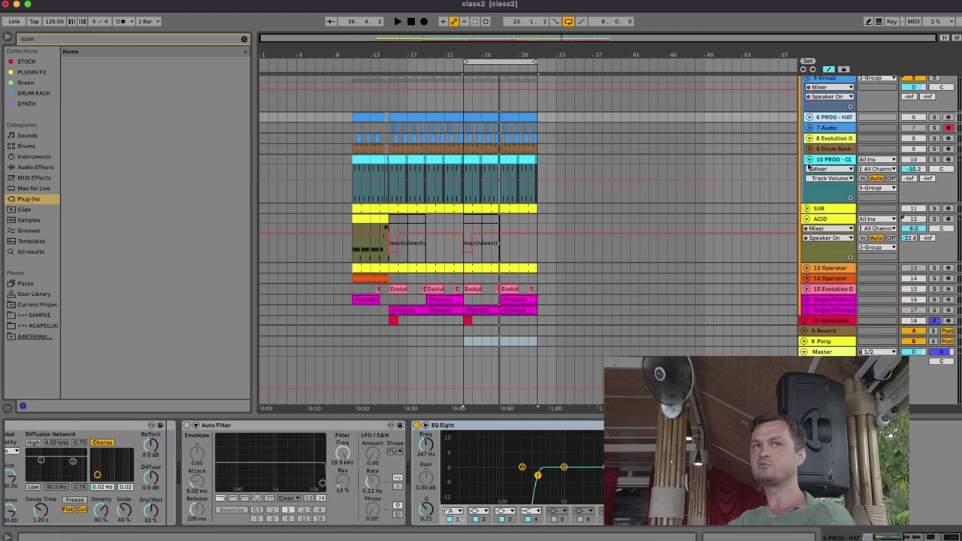
{"action": "left_click", "coordinate": [810, 160]}
{"action": "left_click", "coordinate": [808, 180]}
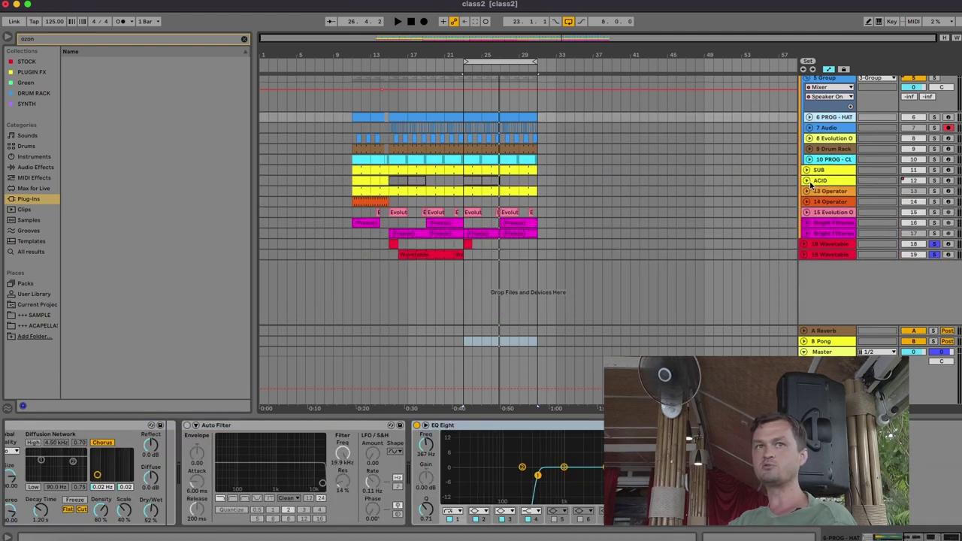